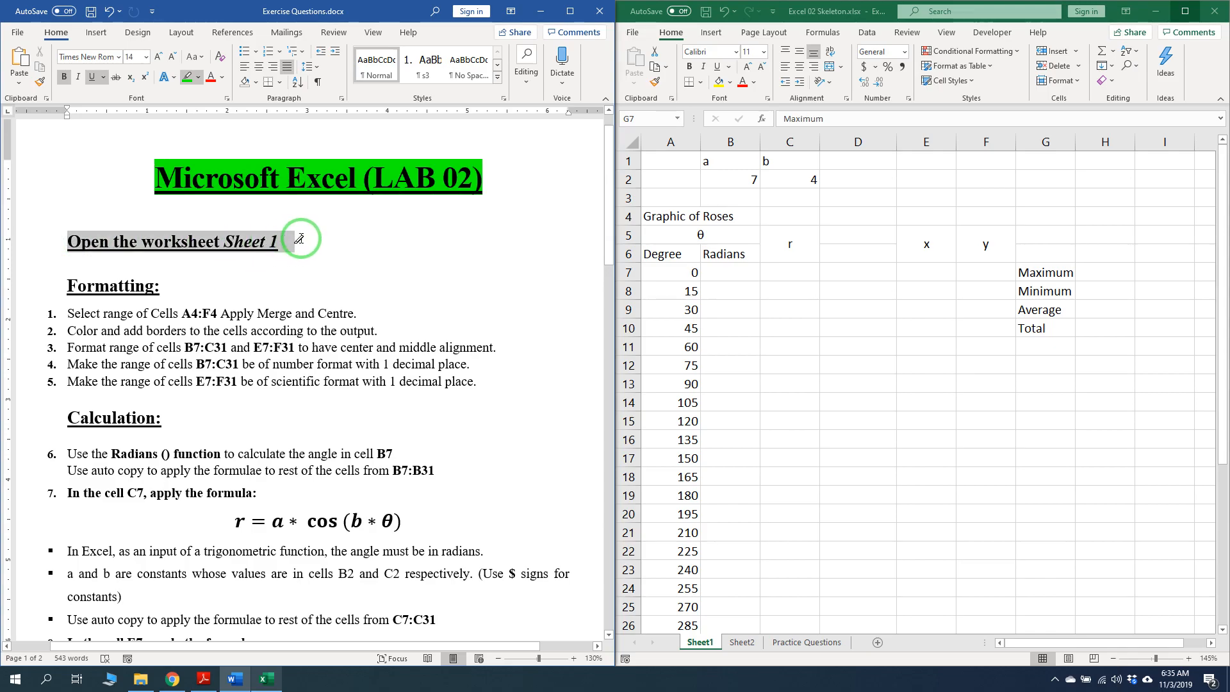
Open the worksheet Sheet1 in the Excel workbook
click(701, 642)
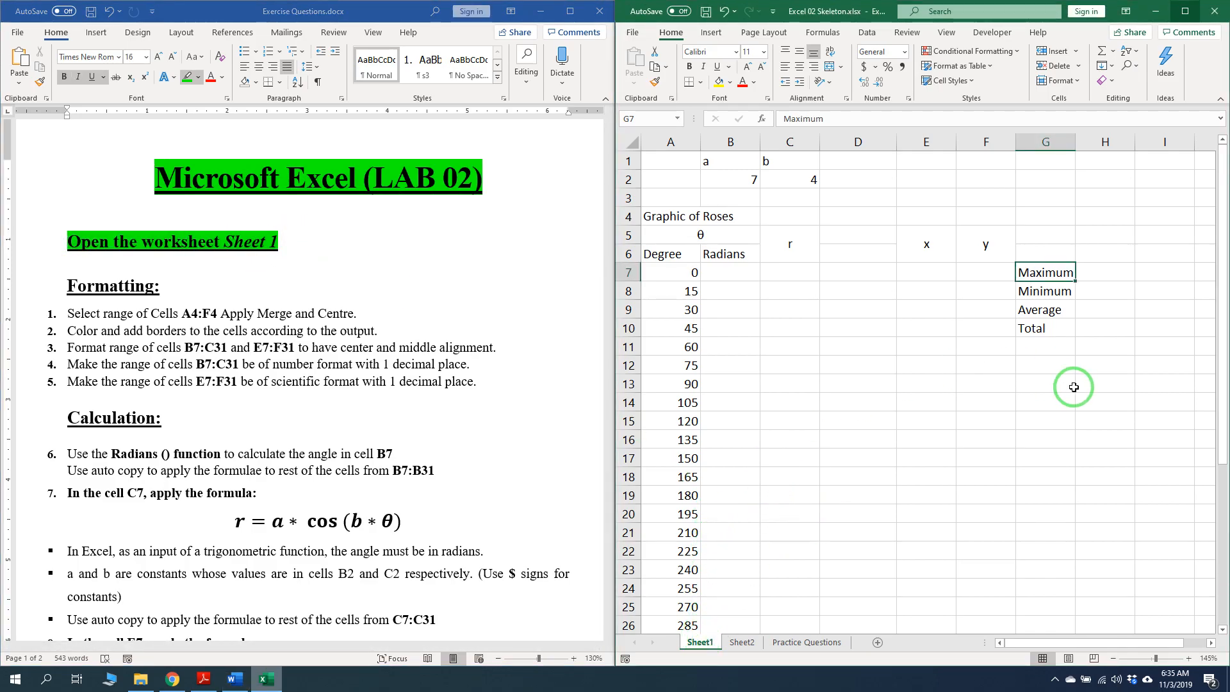
click(836, 482)
click(759, 283)
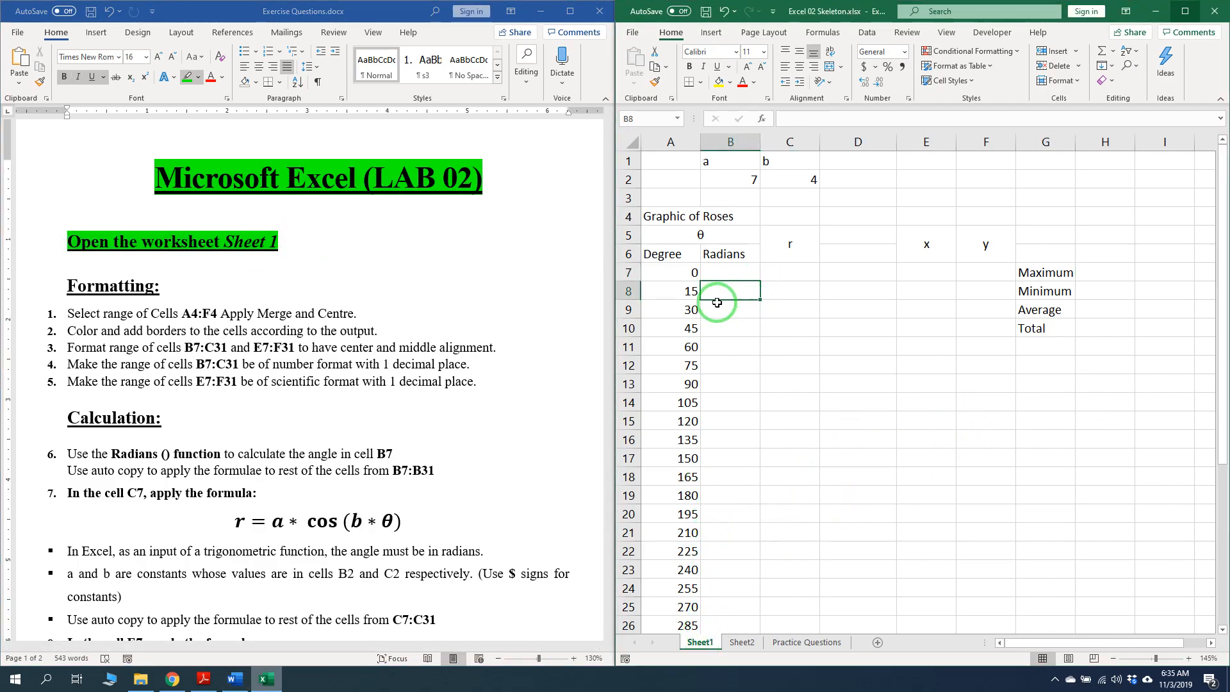
Switch to the Word exercise document and highlight the Formatting heading and instruction 1 in green
click(63, 284)
click(63, 284)
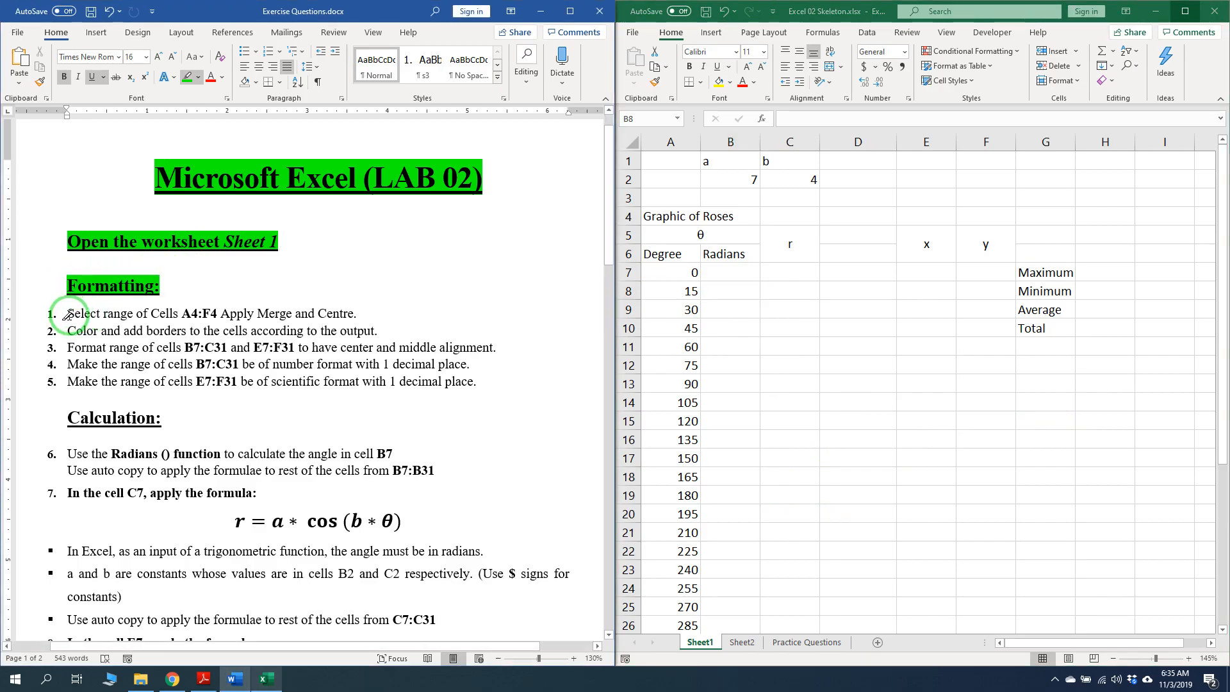
mouse_move(67, 313)
mouse_down()
mouse_move(263, 331)
mouse_move(212, 314)
mouse_move(425, 314)
mouse_up()
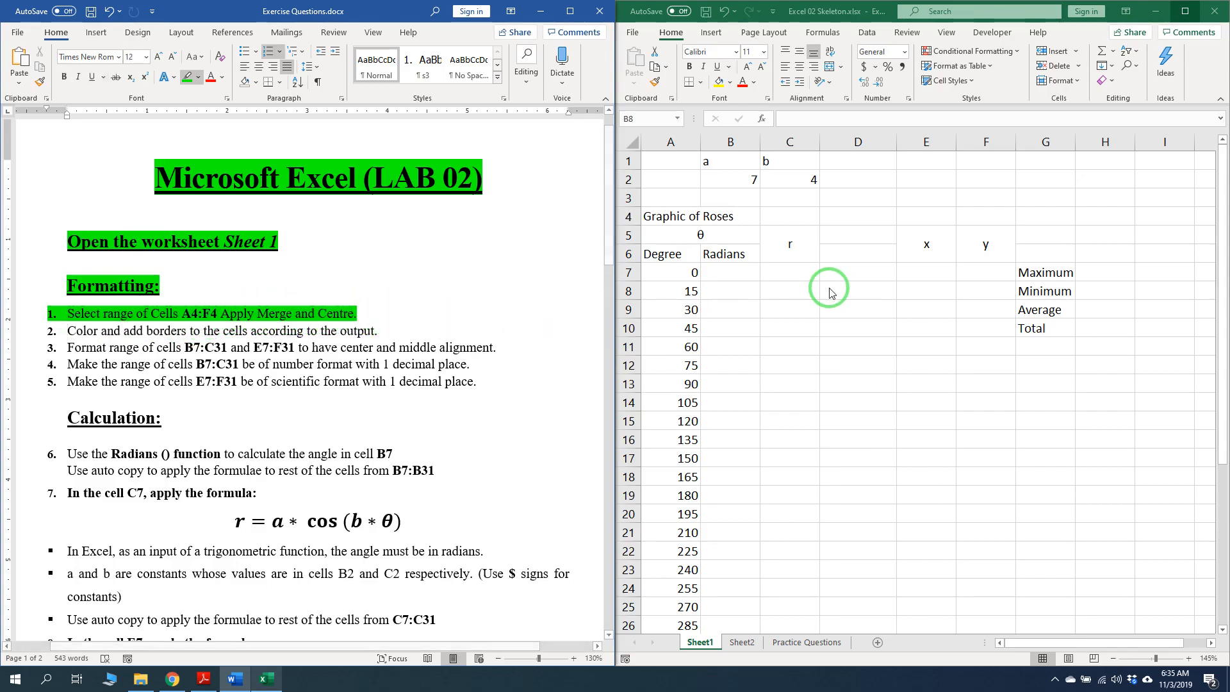
Switch to the Excel workbook and merge and centre the Graphic of Roses title across A4:F4
click(805, 263)
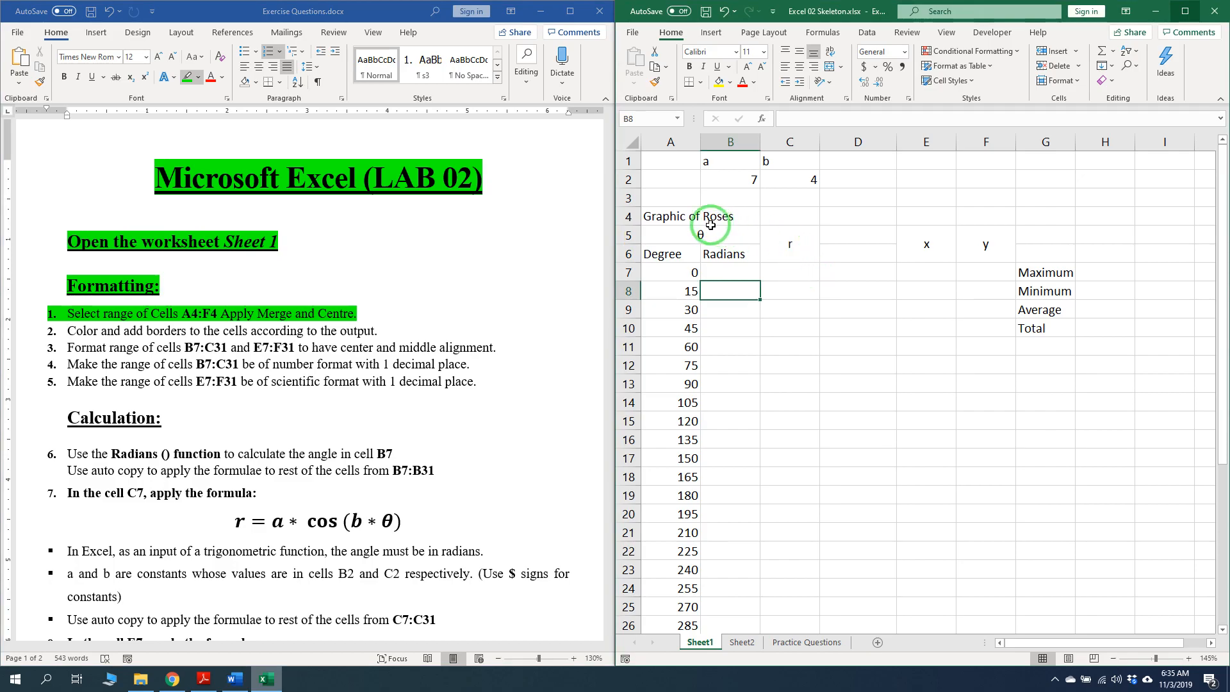
click(661, 219)
drag(662, 216, 982, 214)
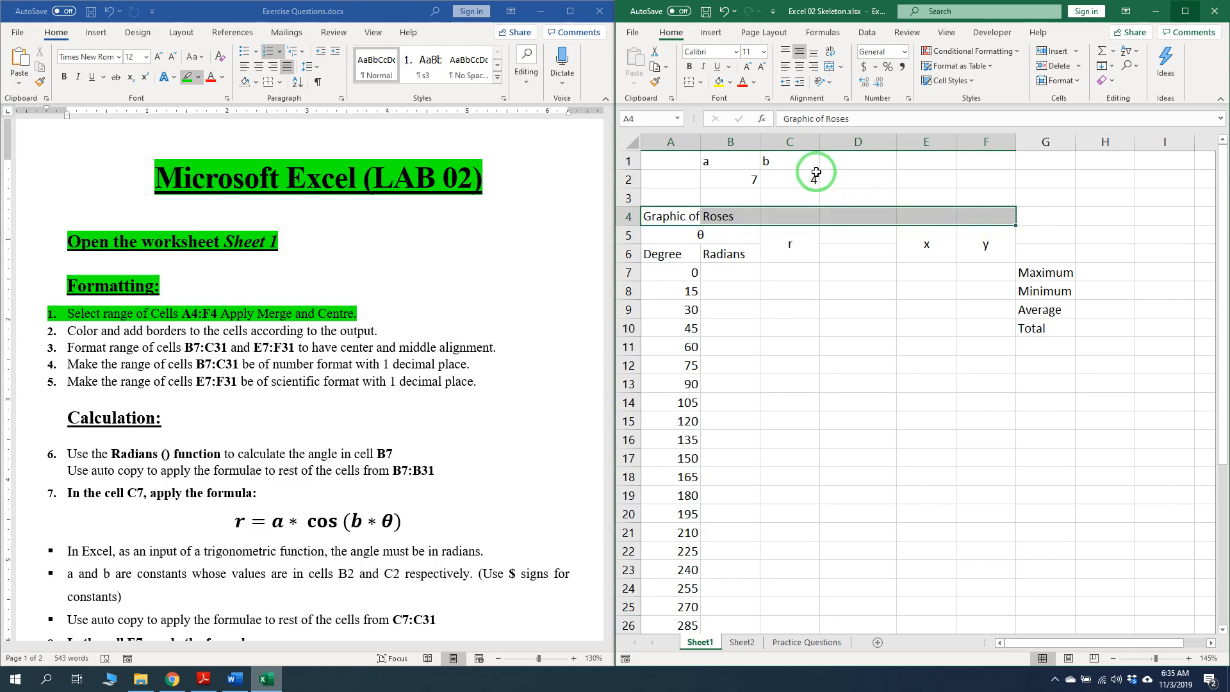
click(840, 69)
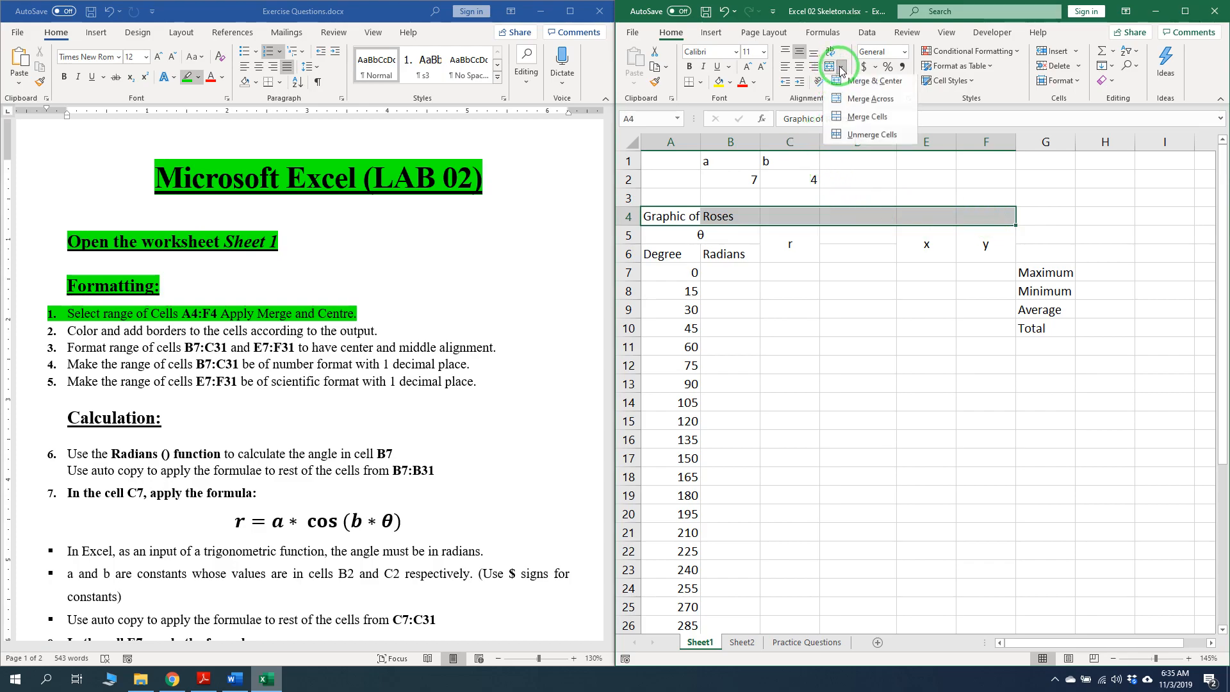
click(861, 86)
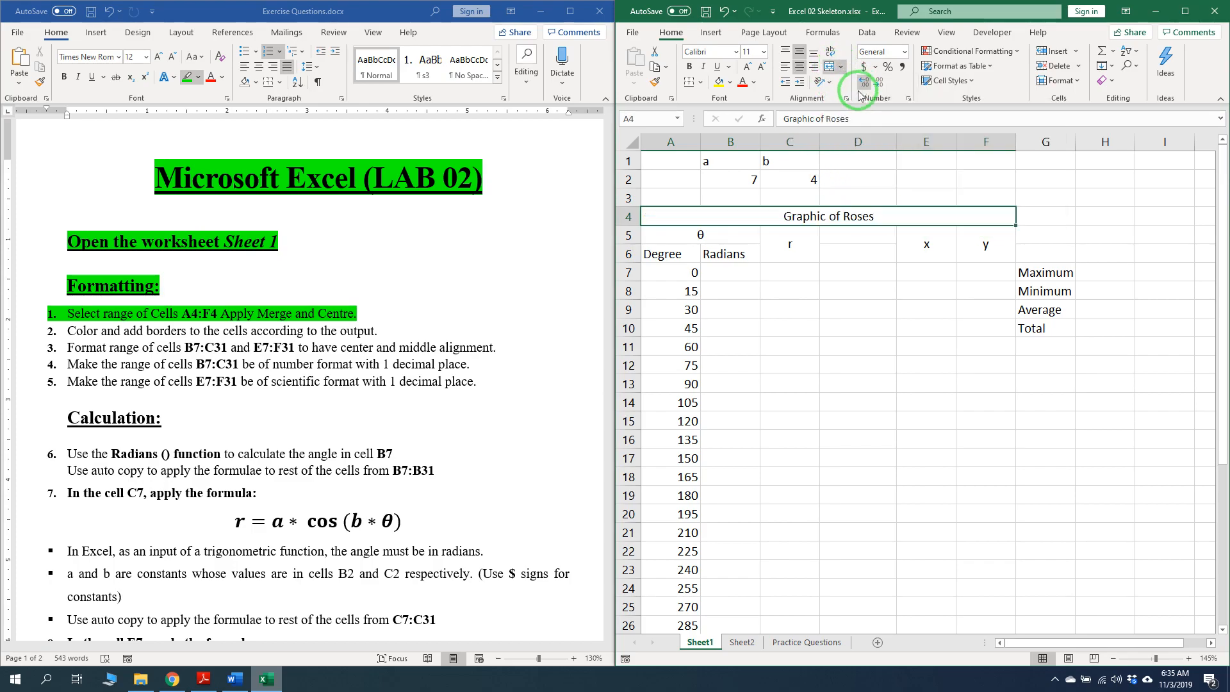
Highlight instruction 2 in green in the Word document, then bring Output.pdf up beside the worksheet in Adobe Reader
click(73, 330)
drag(64, 331, 390, 326)
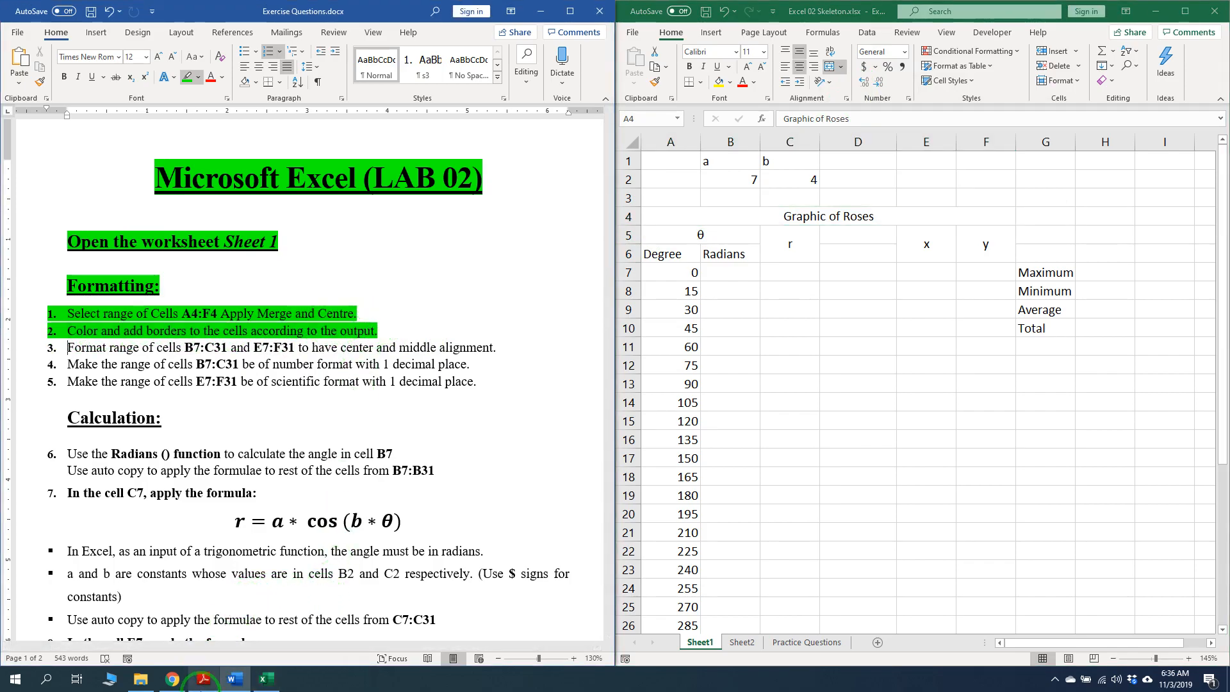
click(204, 680)
drag(934, 112, 536, 143)
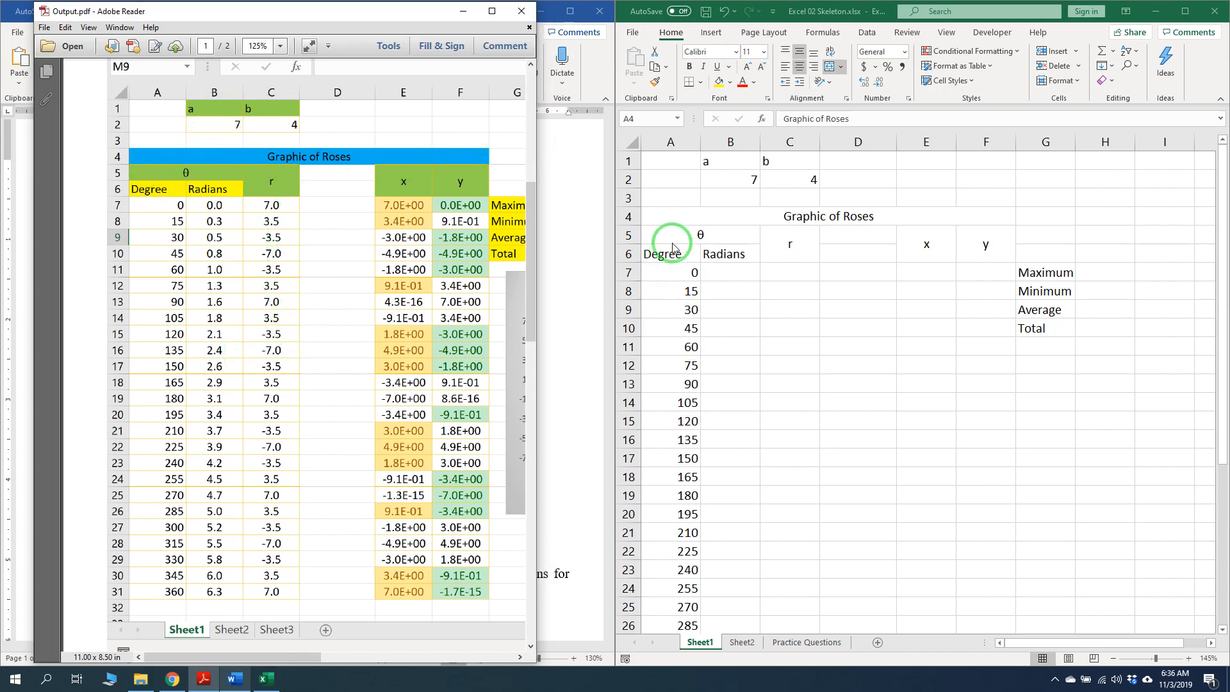
Return to Excel and fill the a and b header cells B1:C1 with the standard light green colour
click(753, 178)
drag(729, 160, 783, 161)
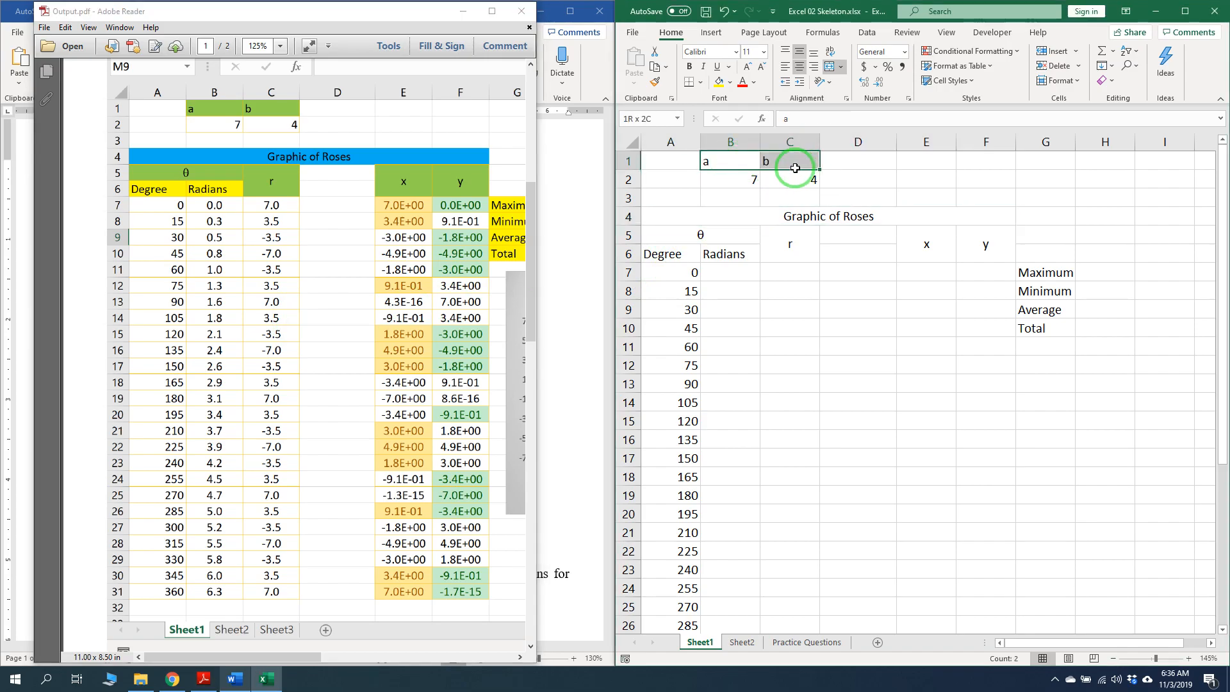
click(729, 87)
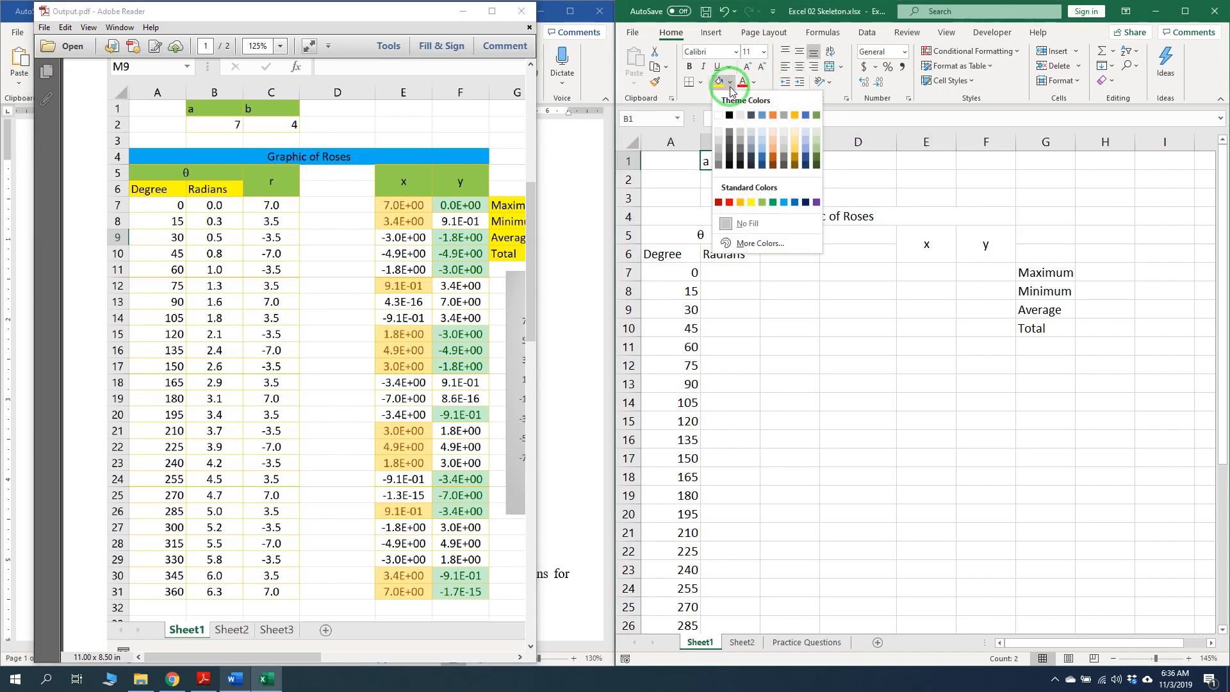
click(763, 203)
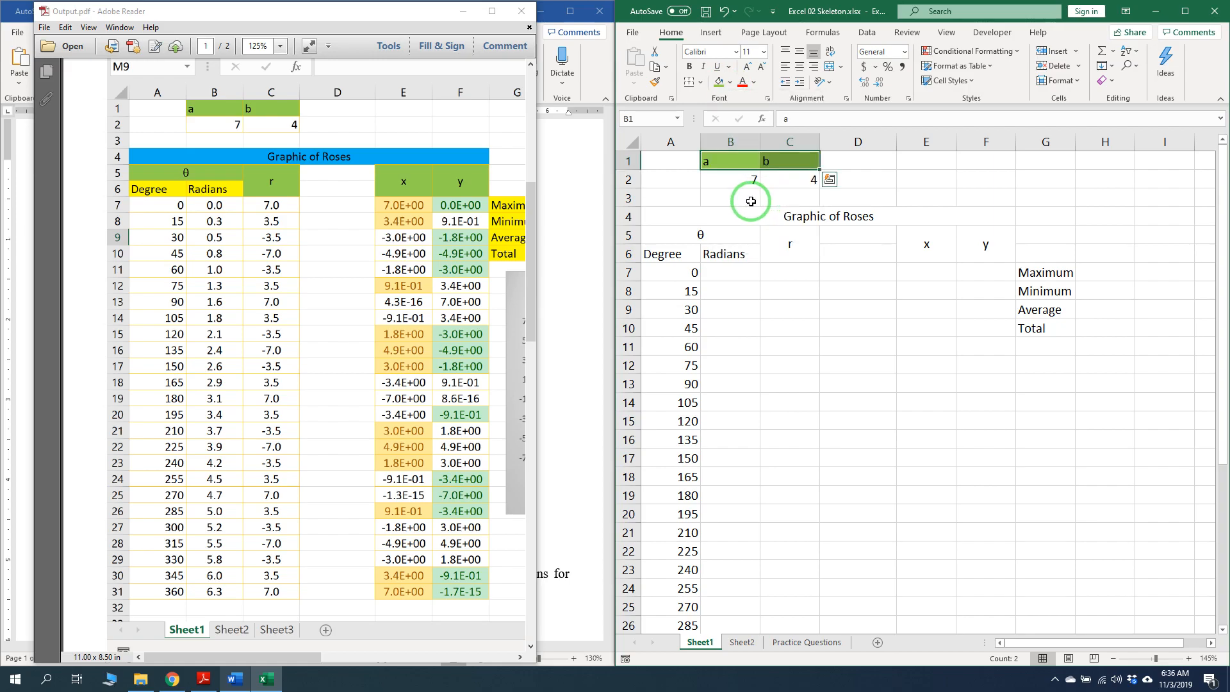
Apply the same light green fill to the θ, r, x and y header cells
click(671, 240)
click(721, 91)
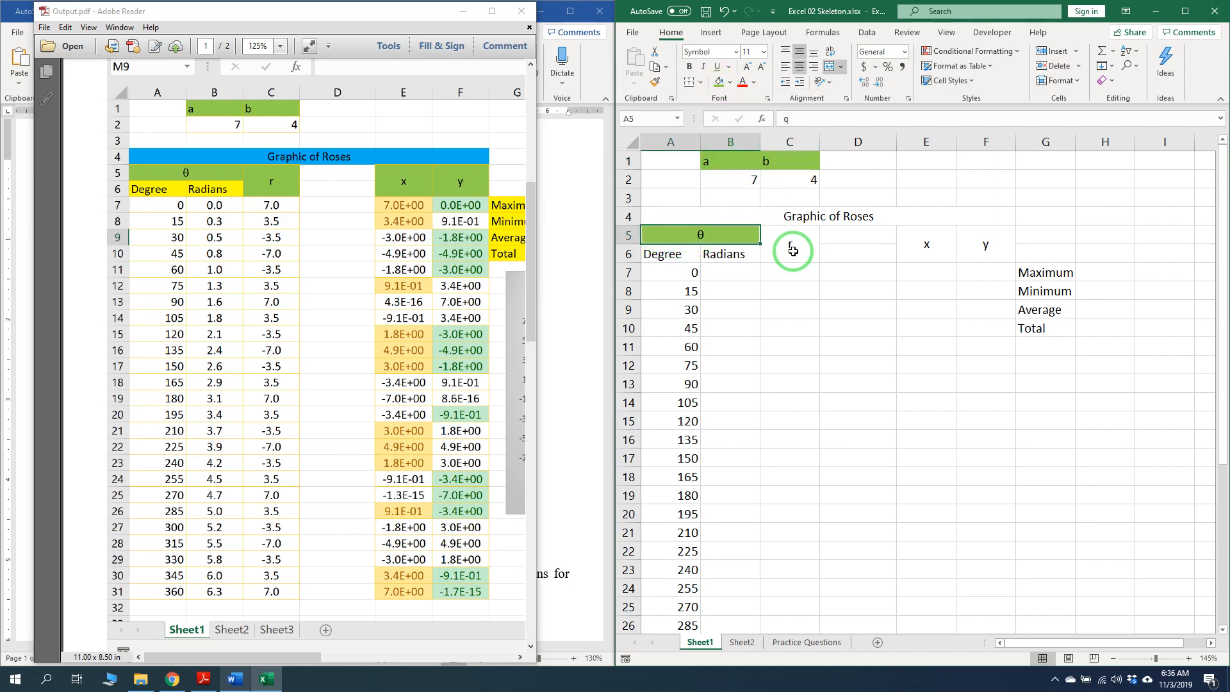
click(789, 244)
click(717, 90)
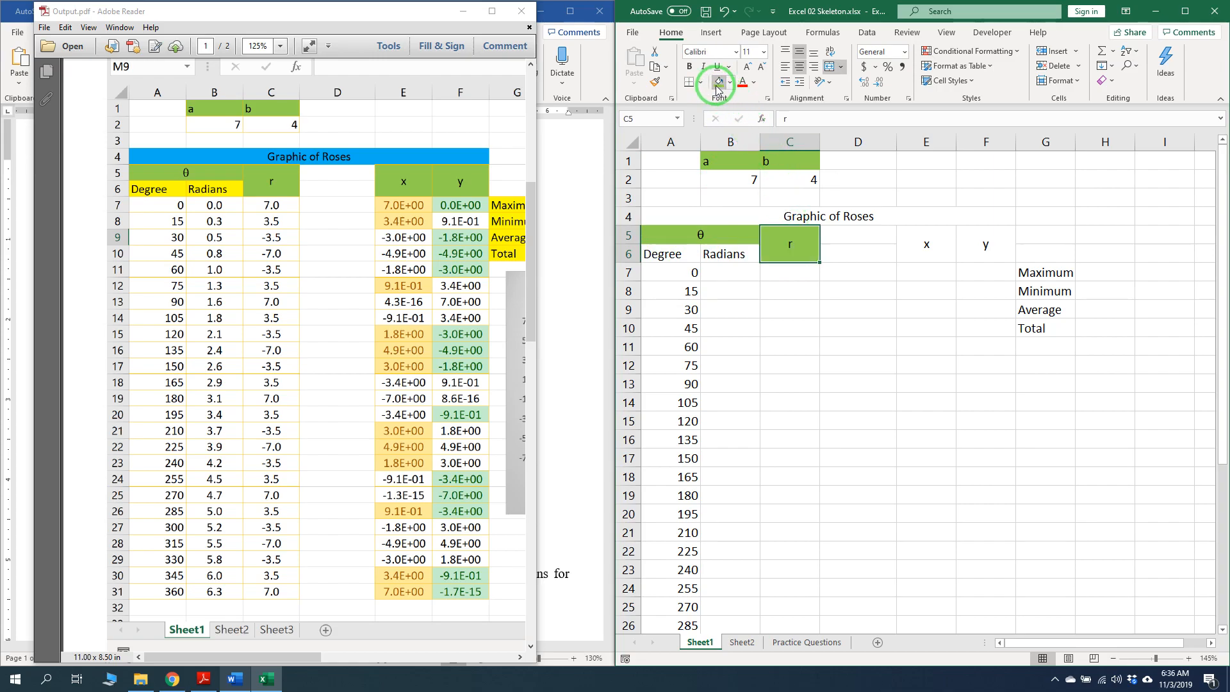
click(937, 245)
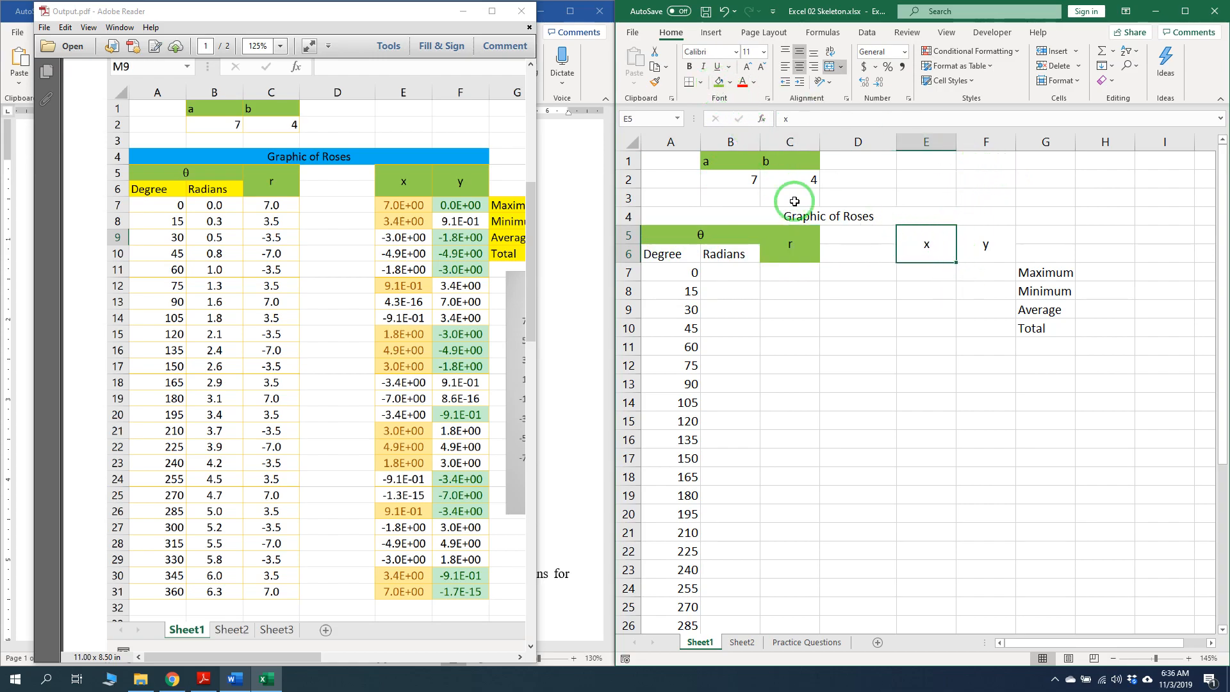
click(719, 82)
click(988, 244)
text(y)
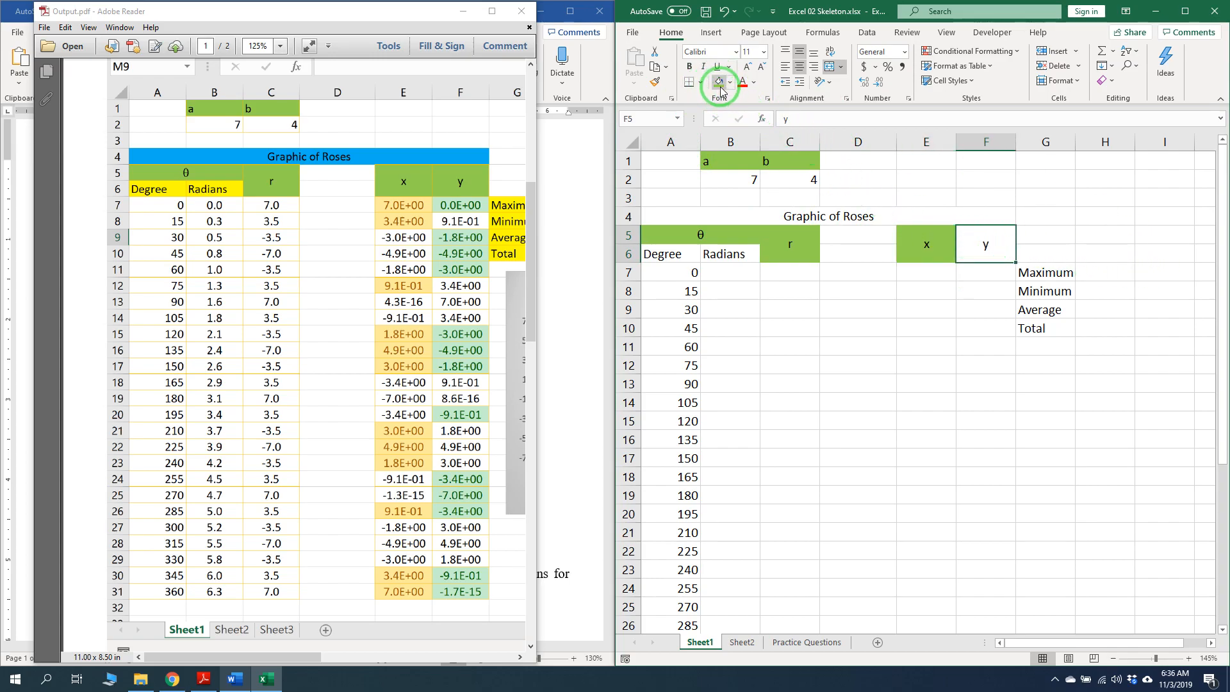
click(718, 82)
Fill the merged Graphic of Roses title cell with the standard light blue colour
click(792, 215)
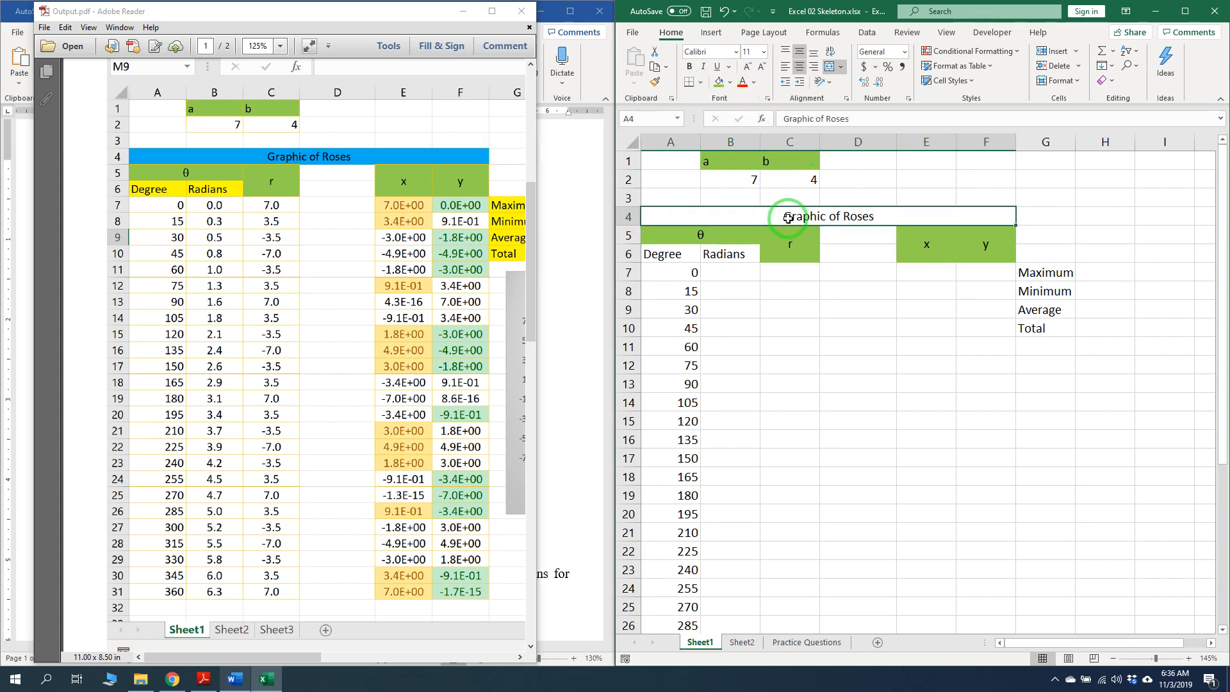
click(730, 82)
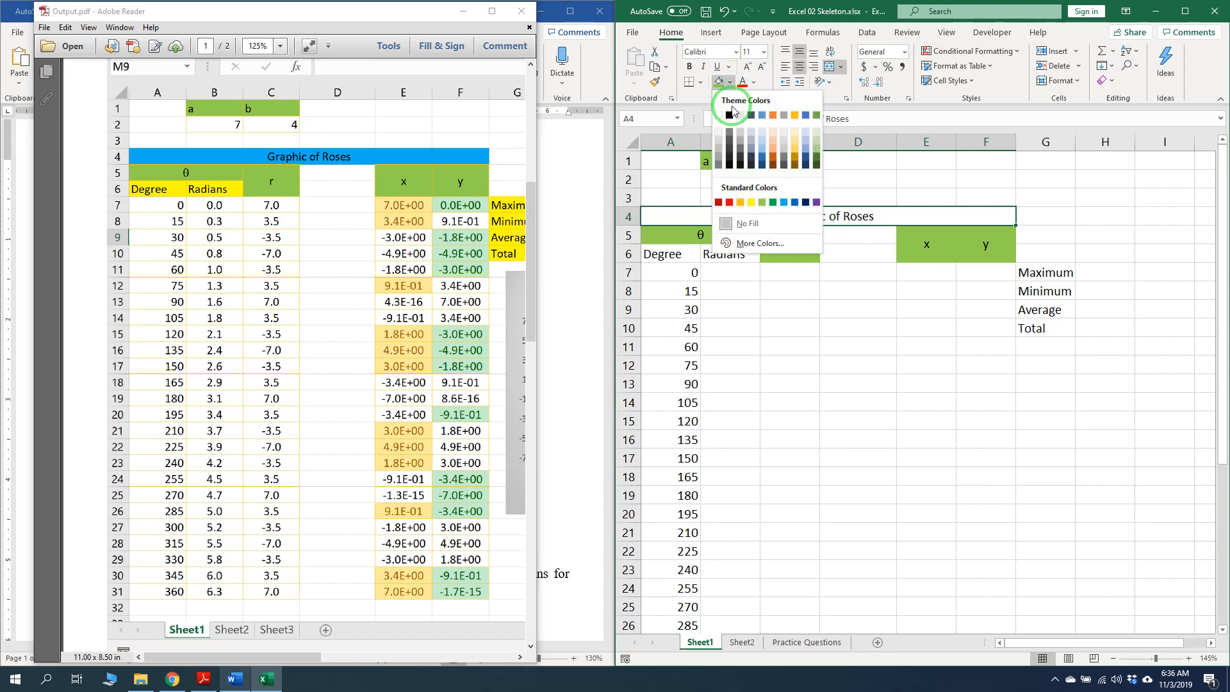
click(786, 203)
Fill the Degree and Radians header cells A6:B6 with the standard yellow colour
drag(694, 252, 712, 253)
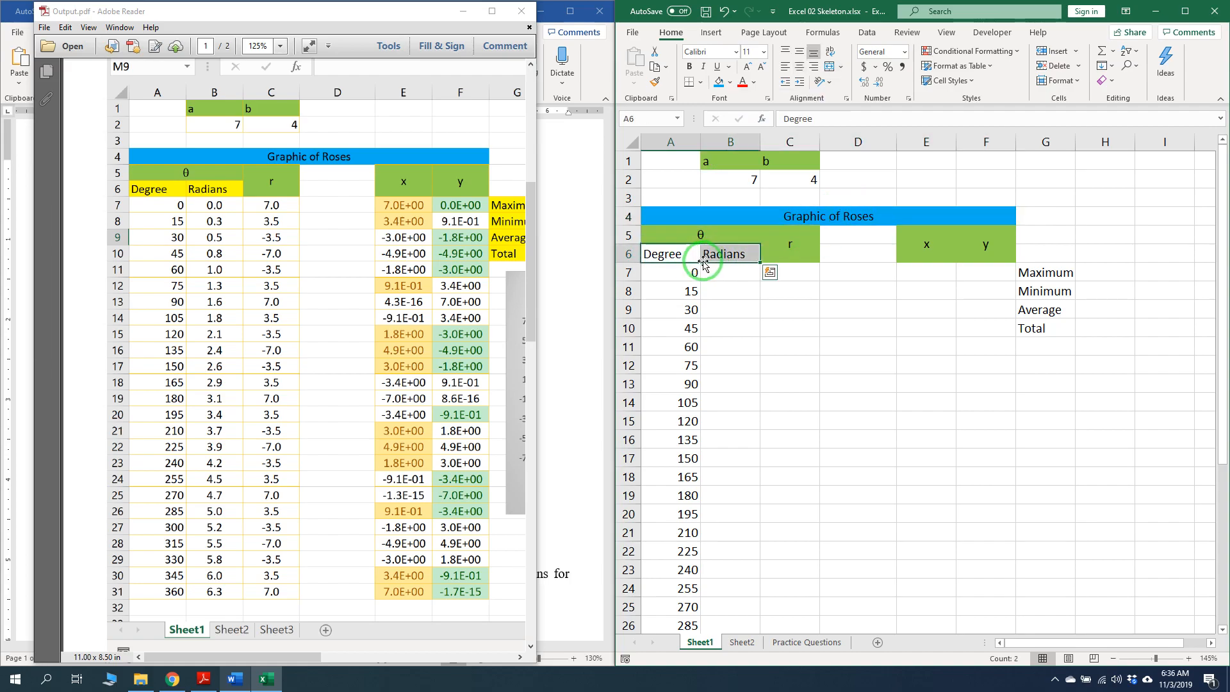
click(728, 84)
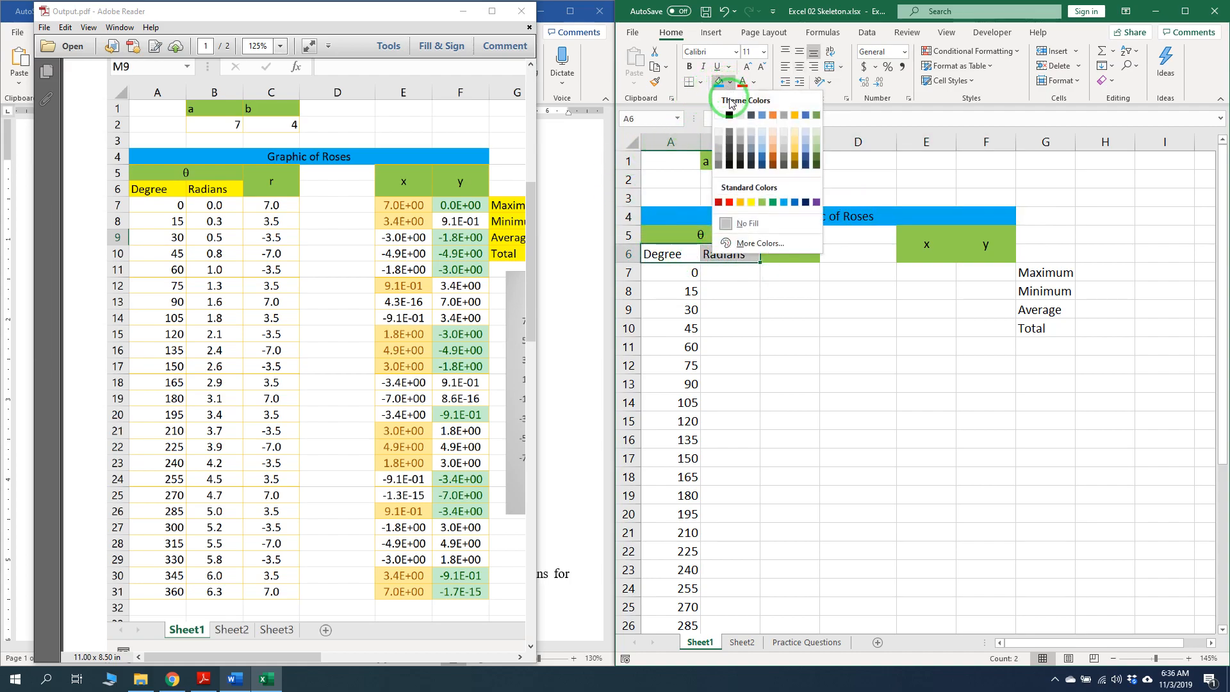
click(751, 202)
Fill the Maximum, Minimum, Average and Total labels in G7:G10 with yellow, matching the reference output
drag(302, 660, 365, 659)
click(1042, 272)
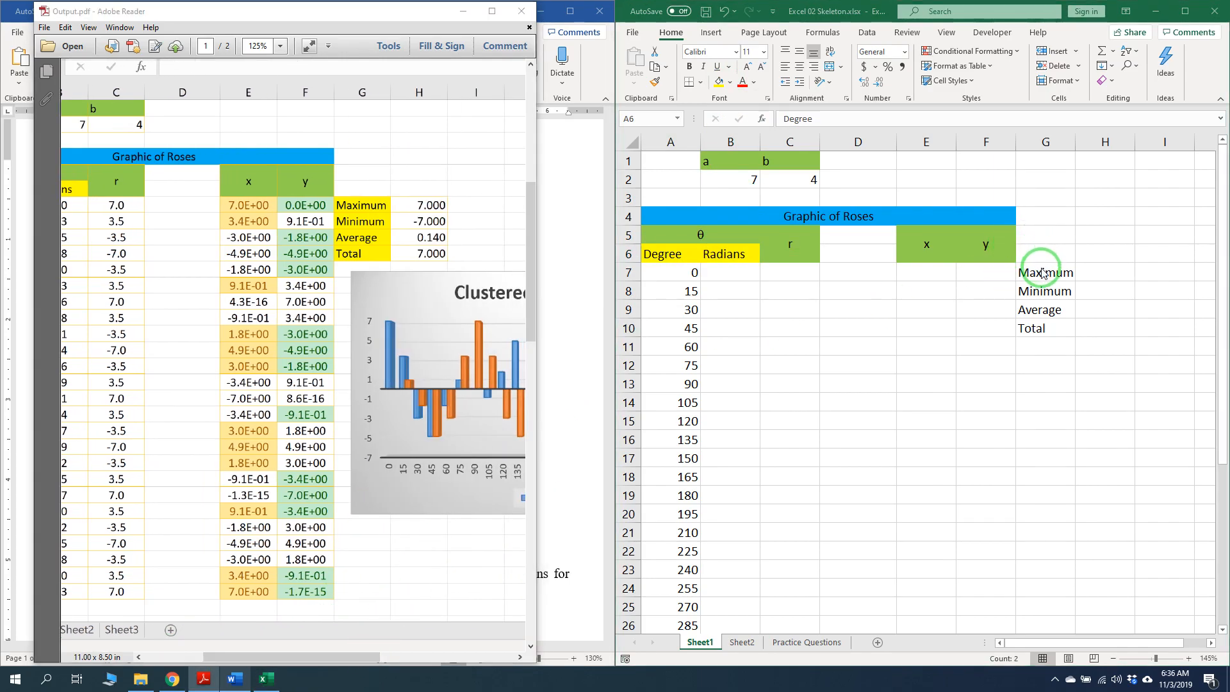
drag(1042, 272, 1042, 328)
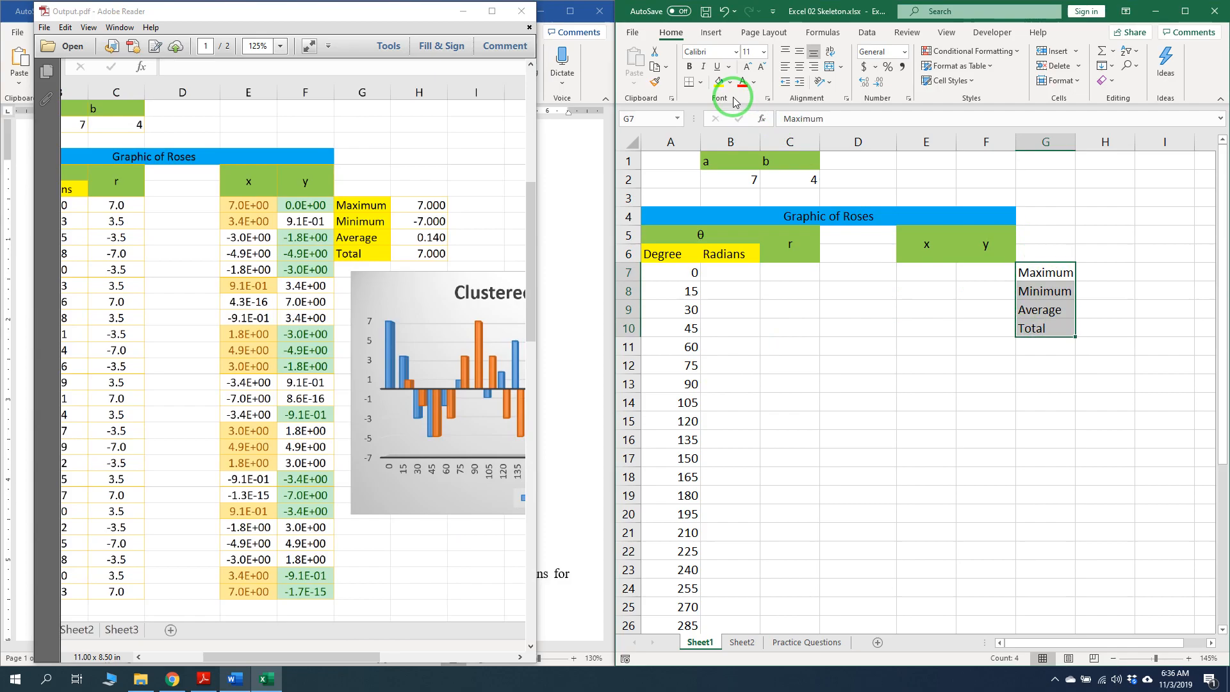
click(719, 81)
Set the border line colour to standard orange and apply all borders to cells B1:C2
click(395, 405)
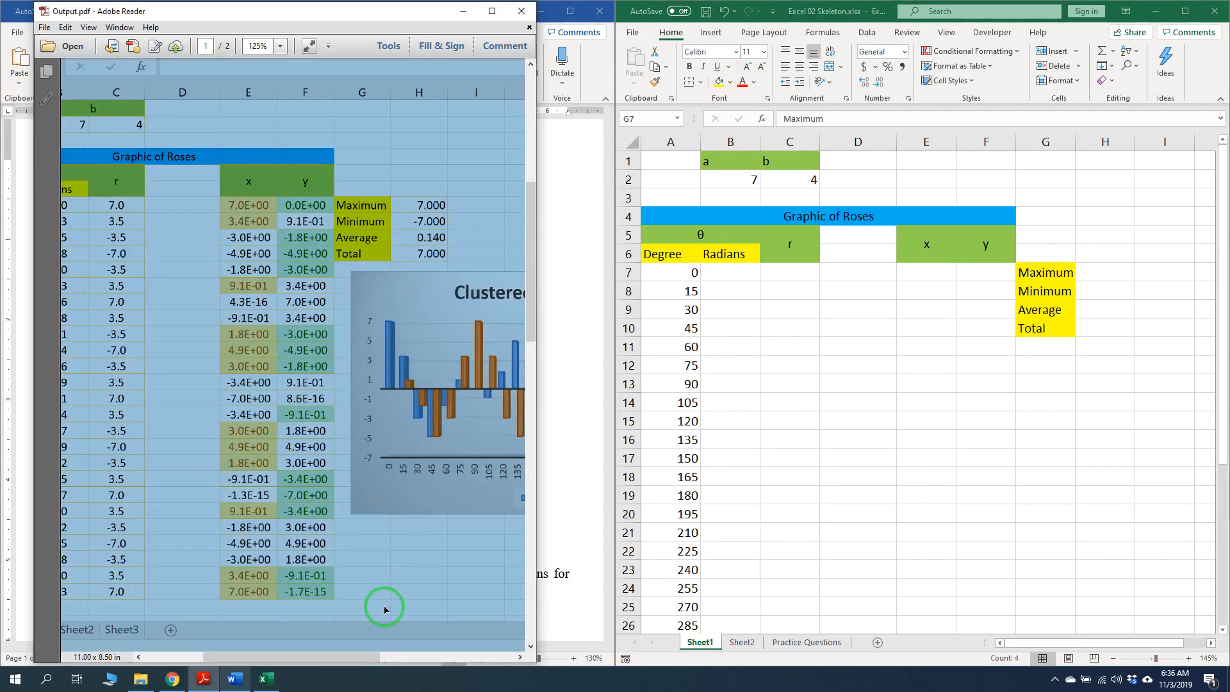
drag(360, 657, 300, 656)
click(346, 514)
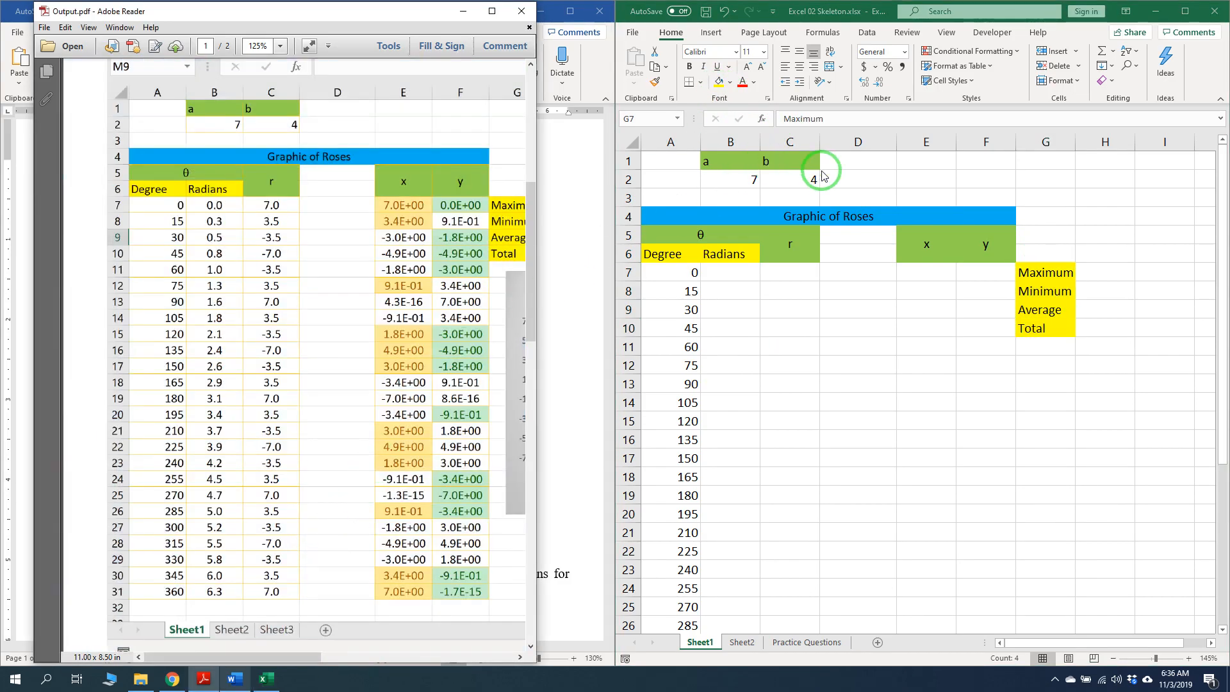
click(740, 158)
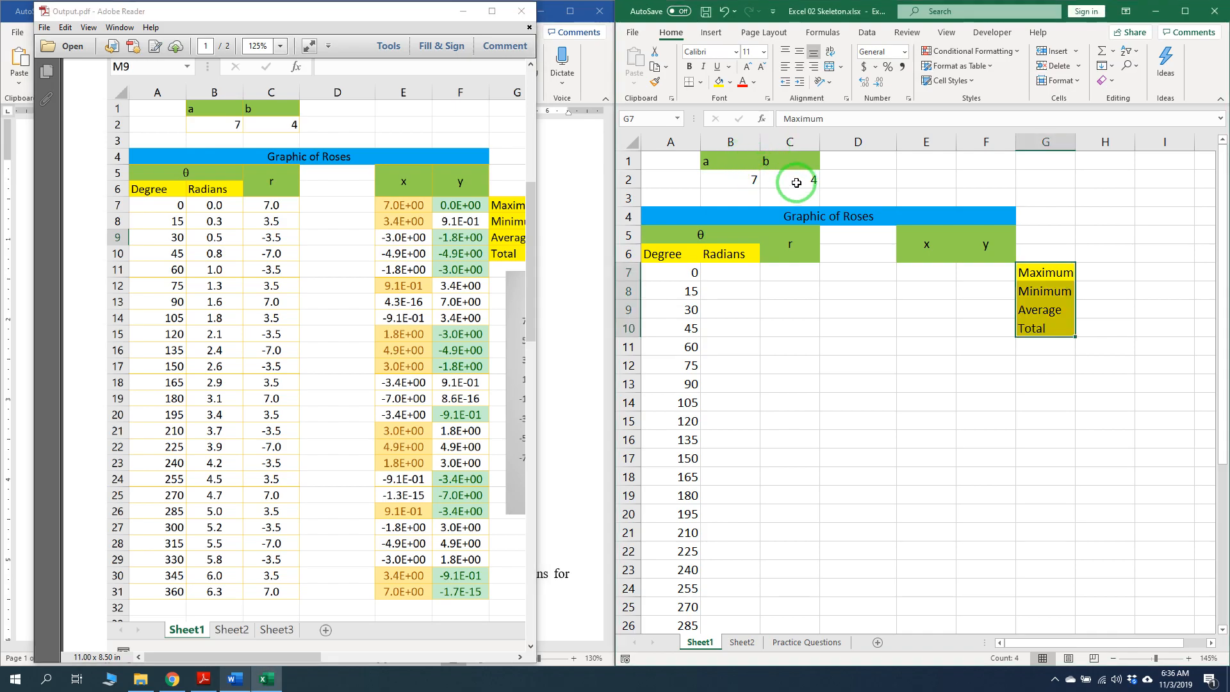
drag(747, 158, 794, 183)
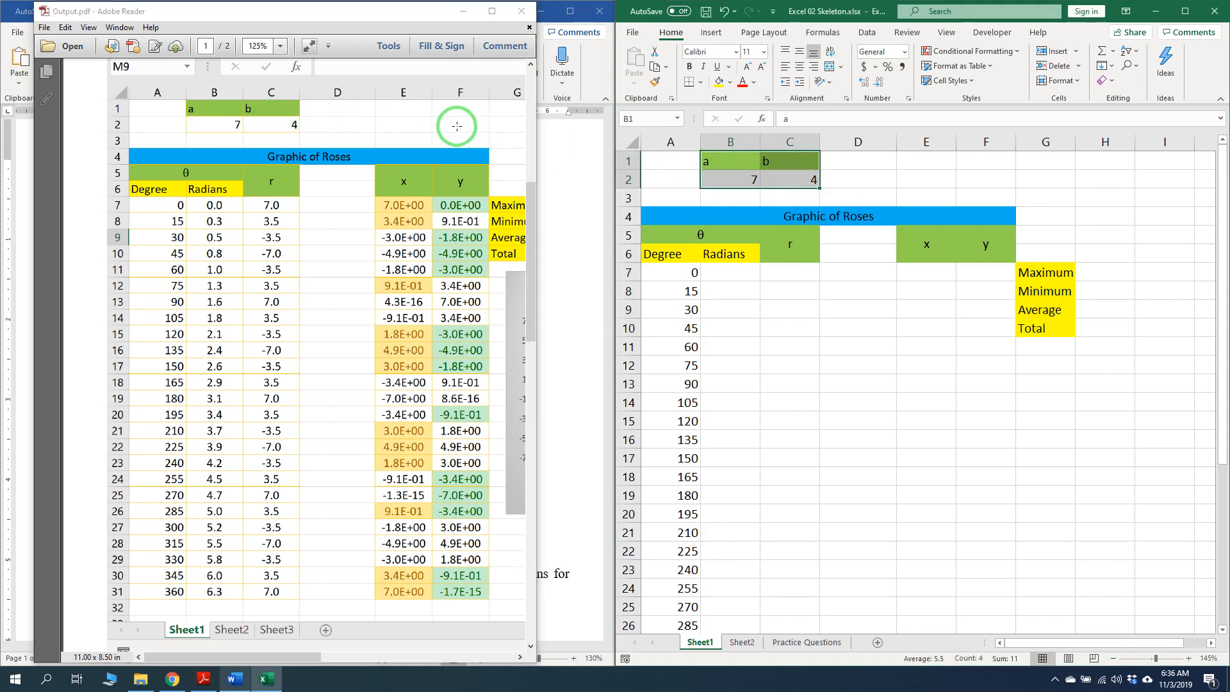
click(702, 86)
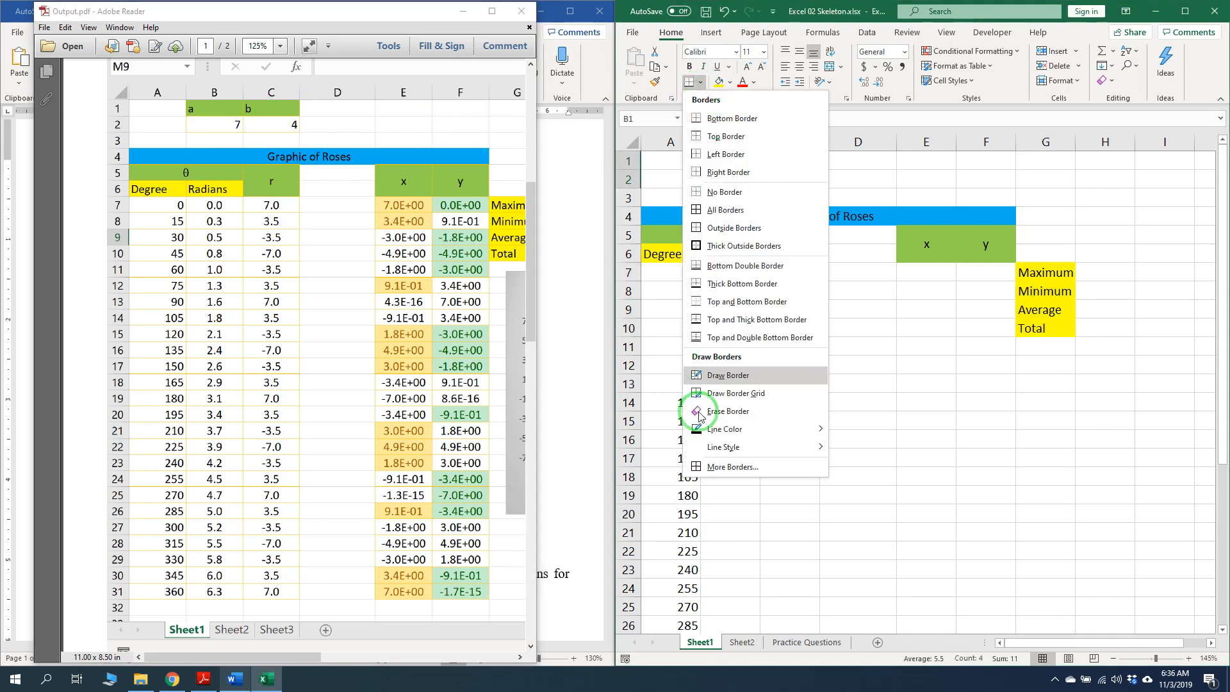
mouse_move(727, 438)
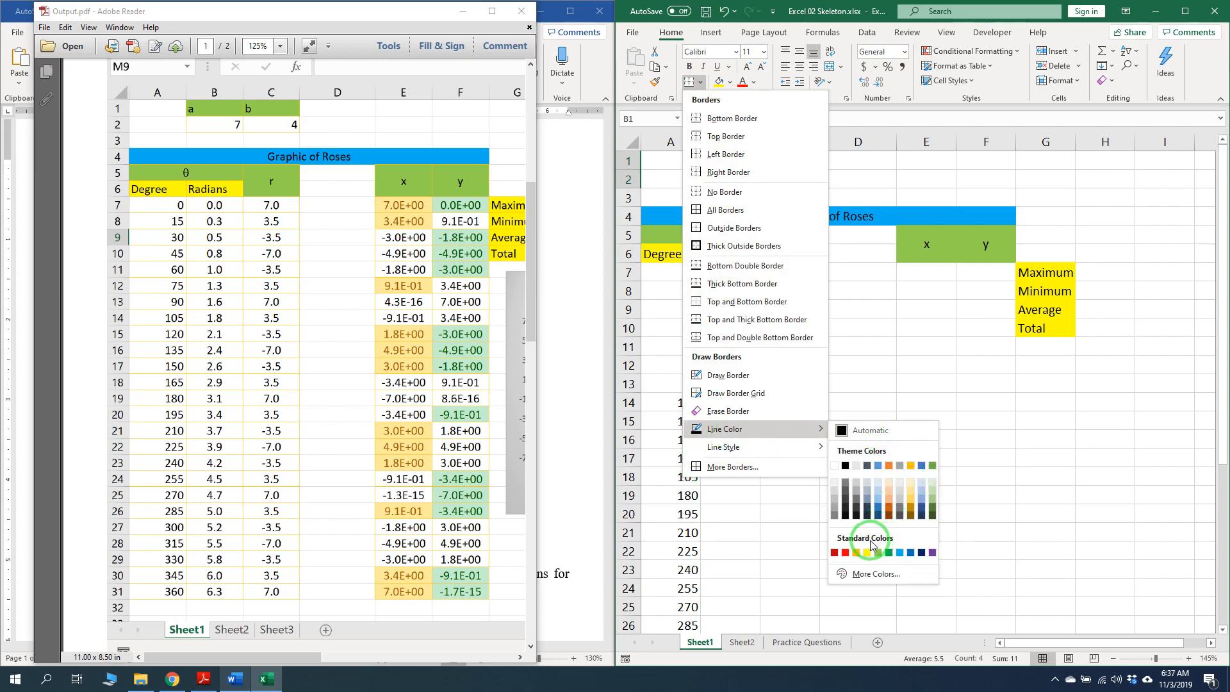
click(856, 552)
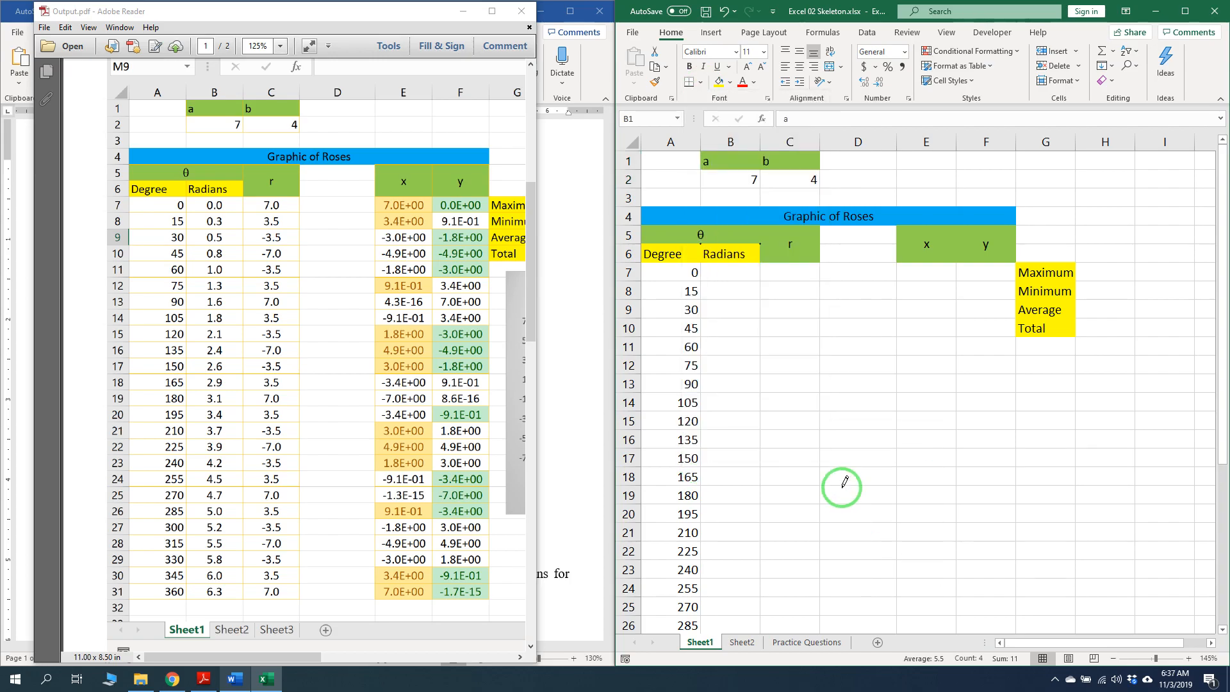
click(707, 88)
click(708, 204)
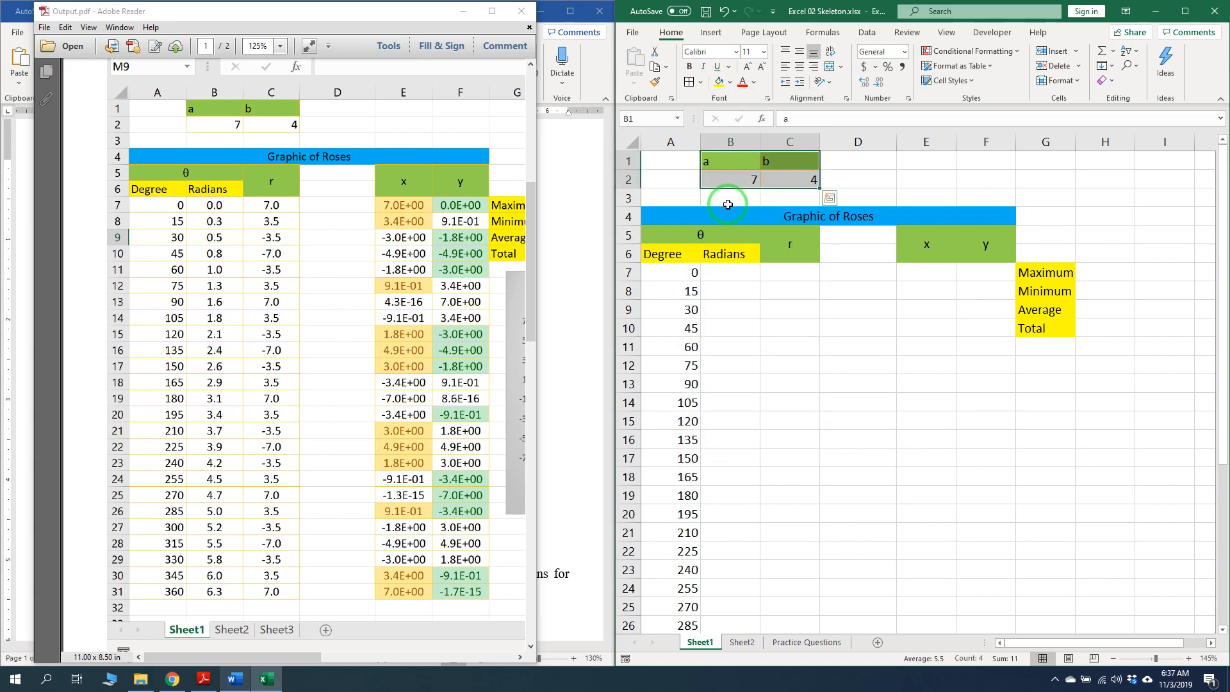
Apply the same orange all-cell borders to the θ and r table in A5:C31
click(750, 241)
click(688, 234)
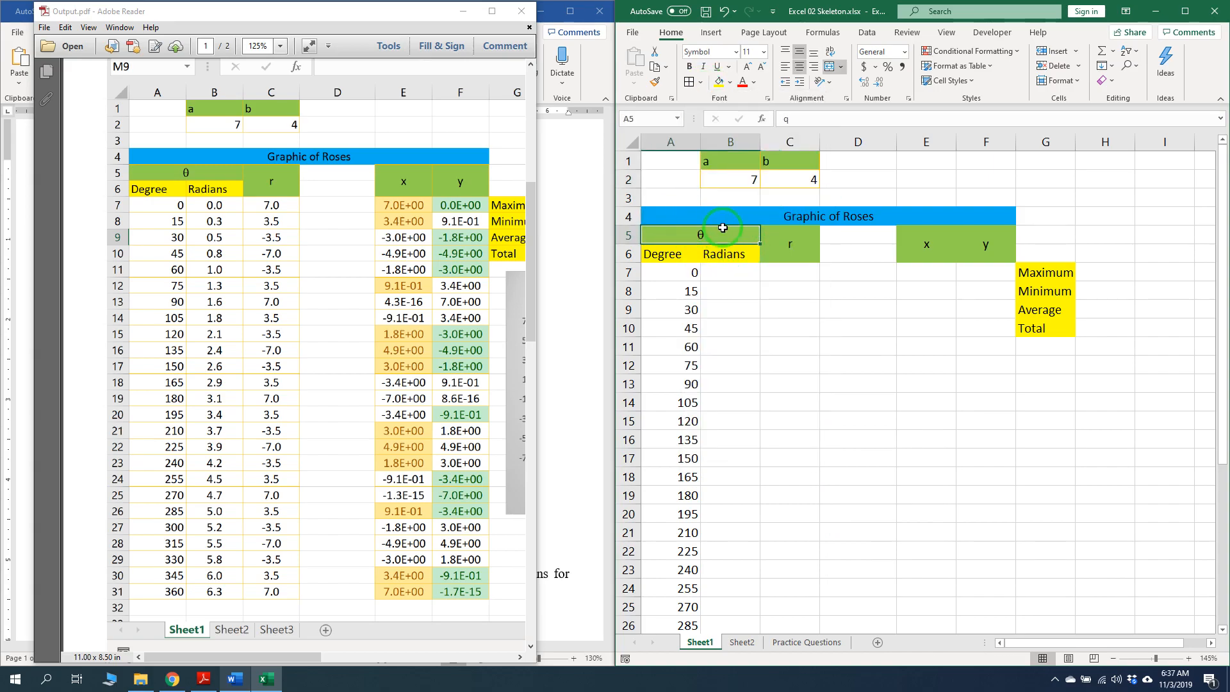
drag(736, 251, 762, 603)
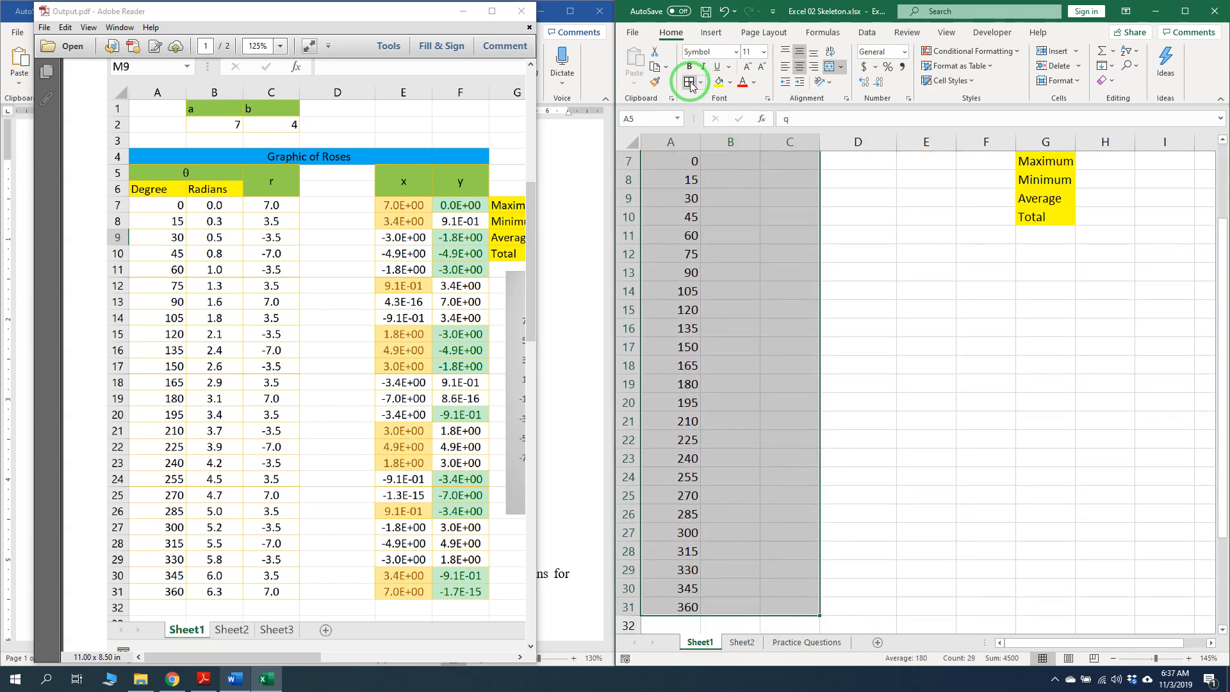
scroll(861, 236, up, 2)
Apply the orange all-cell borders to the x and y table in E5:F31
click(858, 216)
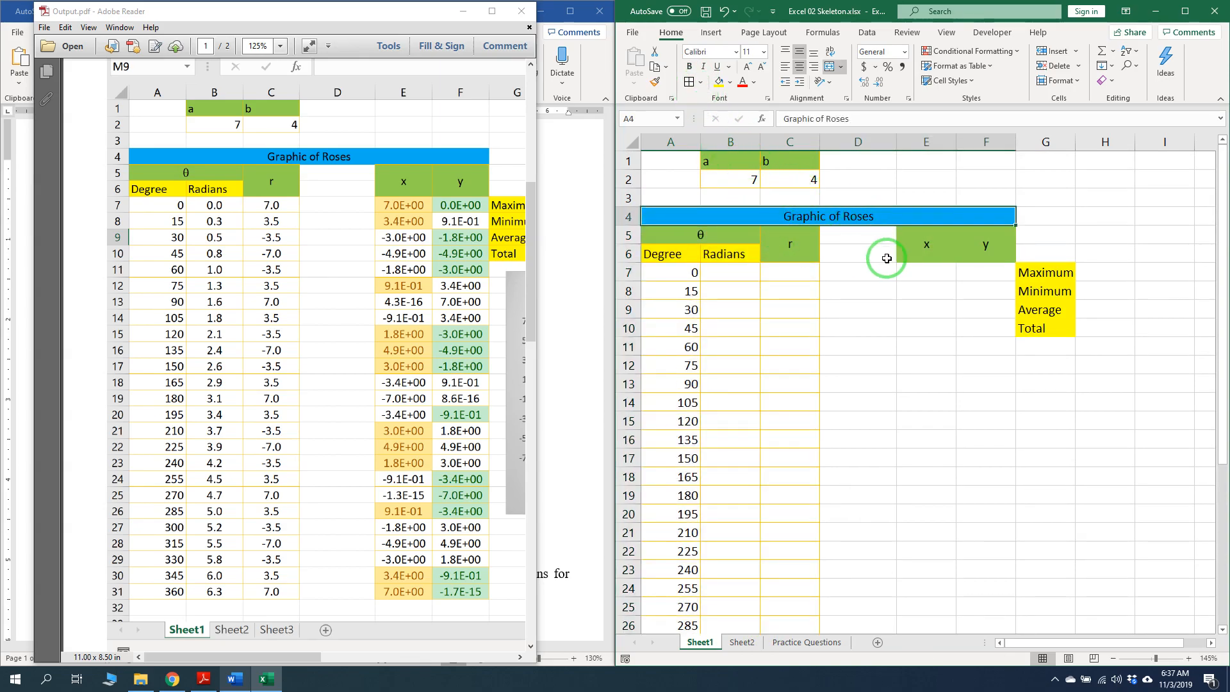
mouse_move(945, 248)
mouse_down()
mouse_move(1019, 659)
mouse_move(1010, 614)
mouse_move(1026, 613)
mouse_move(993, 603)
mouse_up()
scroll(996, 448, up, 3)
scroll(992, 432, down, 5)
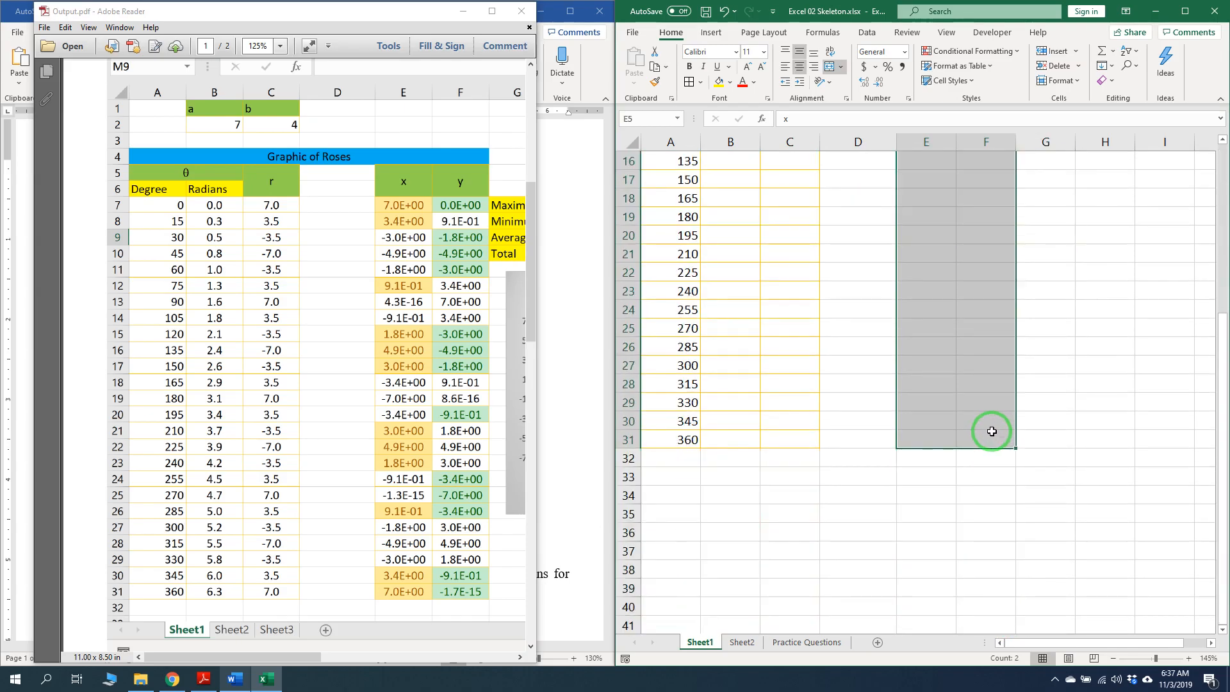
scroll(992, 431, up, 4)
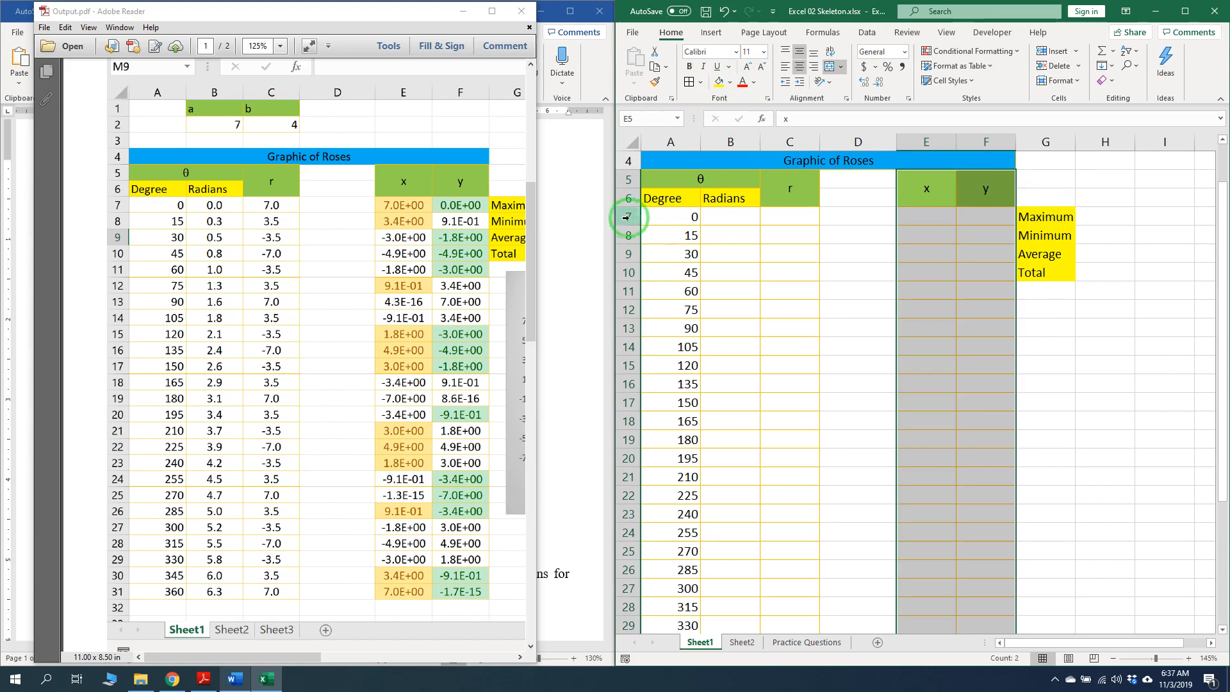
Apply orange all-cell borders to the Maximum, Minimum, Average and Total block in G7:H10, matching the reference output PDF
click(323, 631)
drag(312, 657, 378, 664)
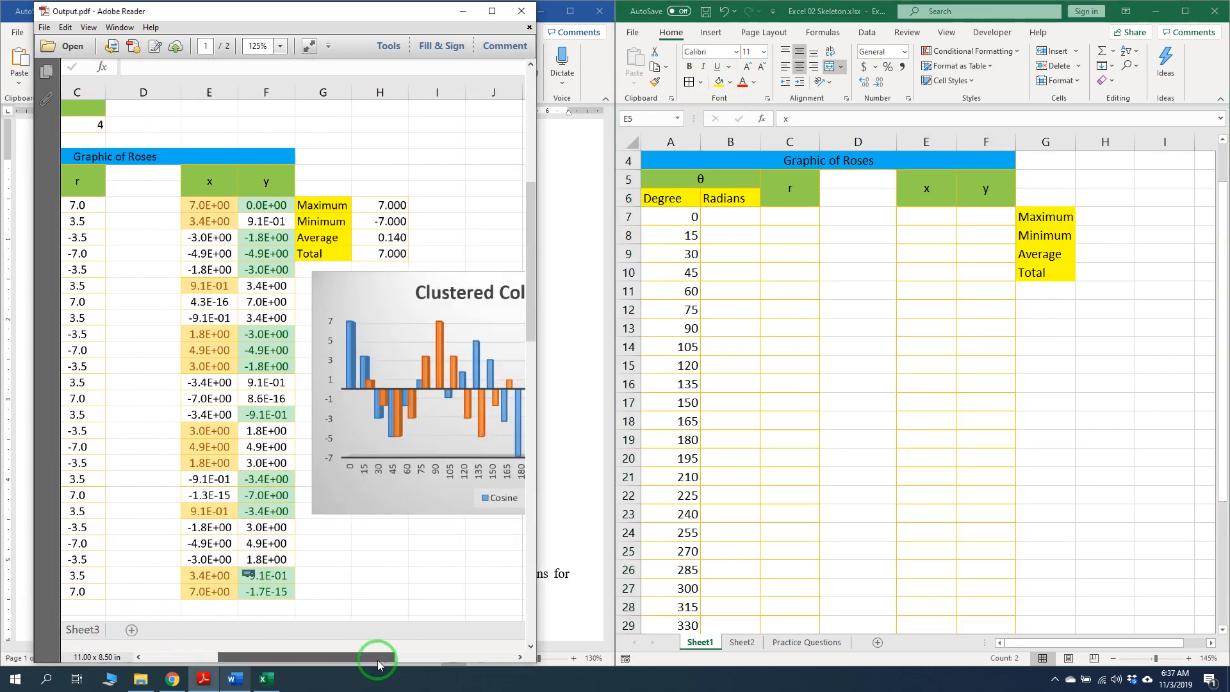
drag(1050, 216, 1103, 273)
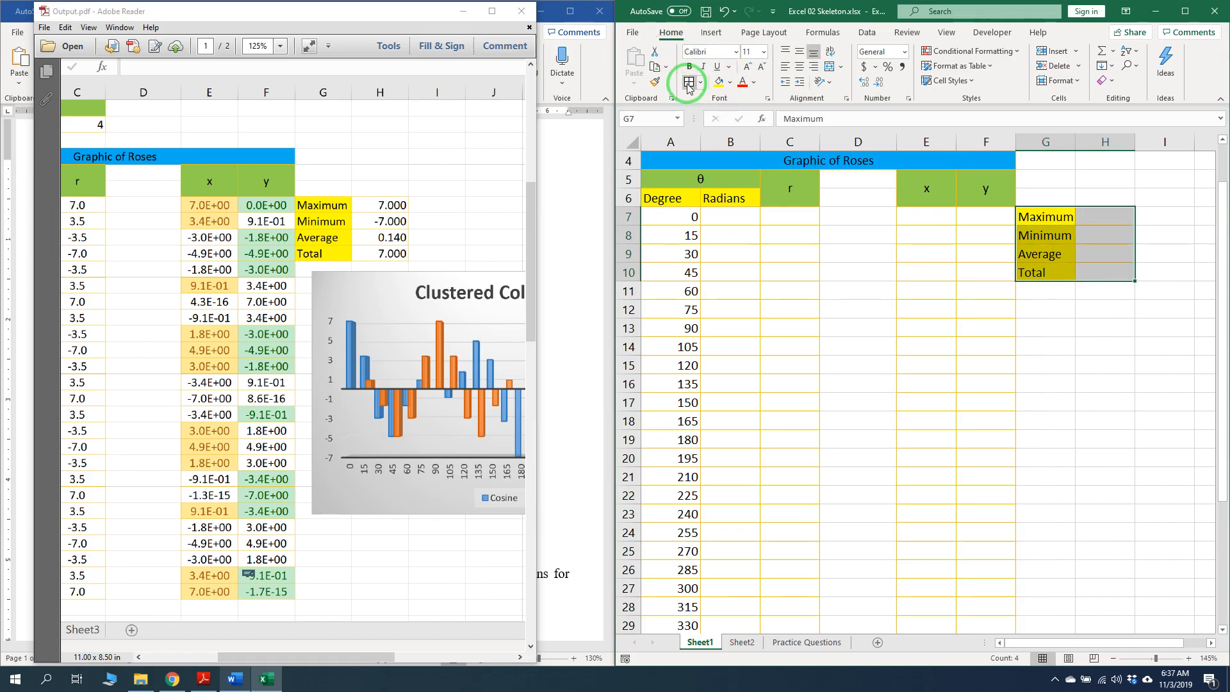
click(1066, 643)
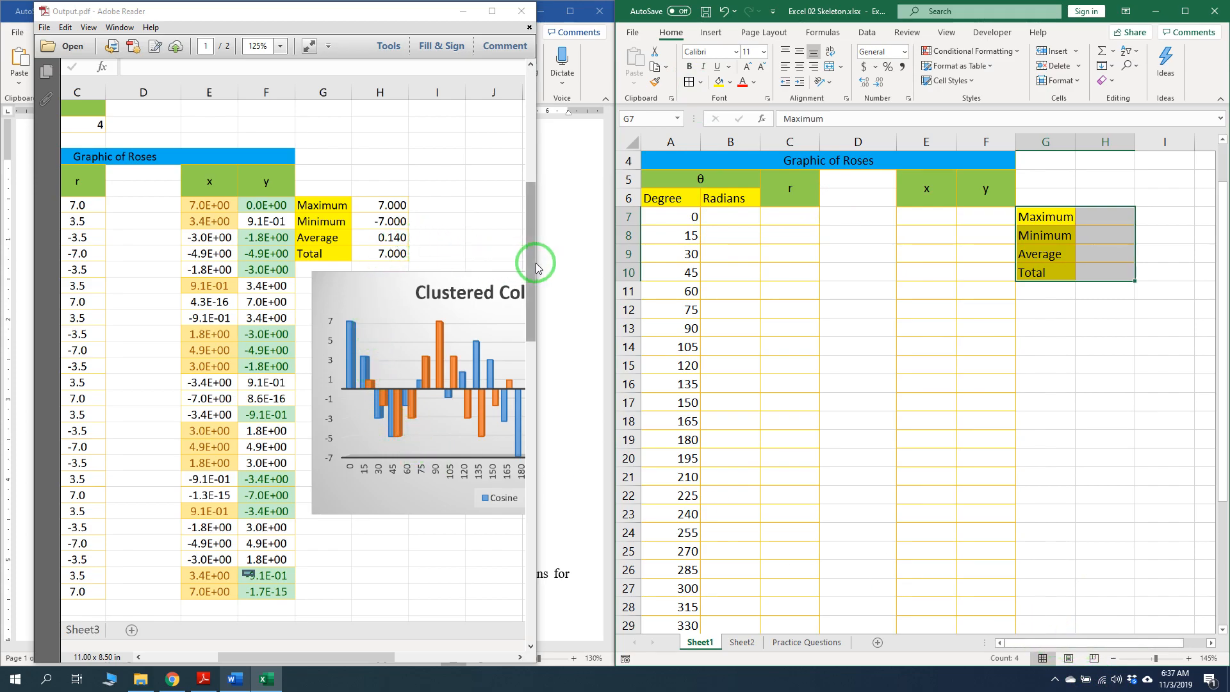
Check the widened reference output PDF, minimize it, and highlight instruction 3 in green in the Word exercise document
drag(536, 260, 844, 281)
drag(405, 650, 228, 632)
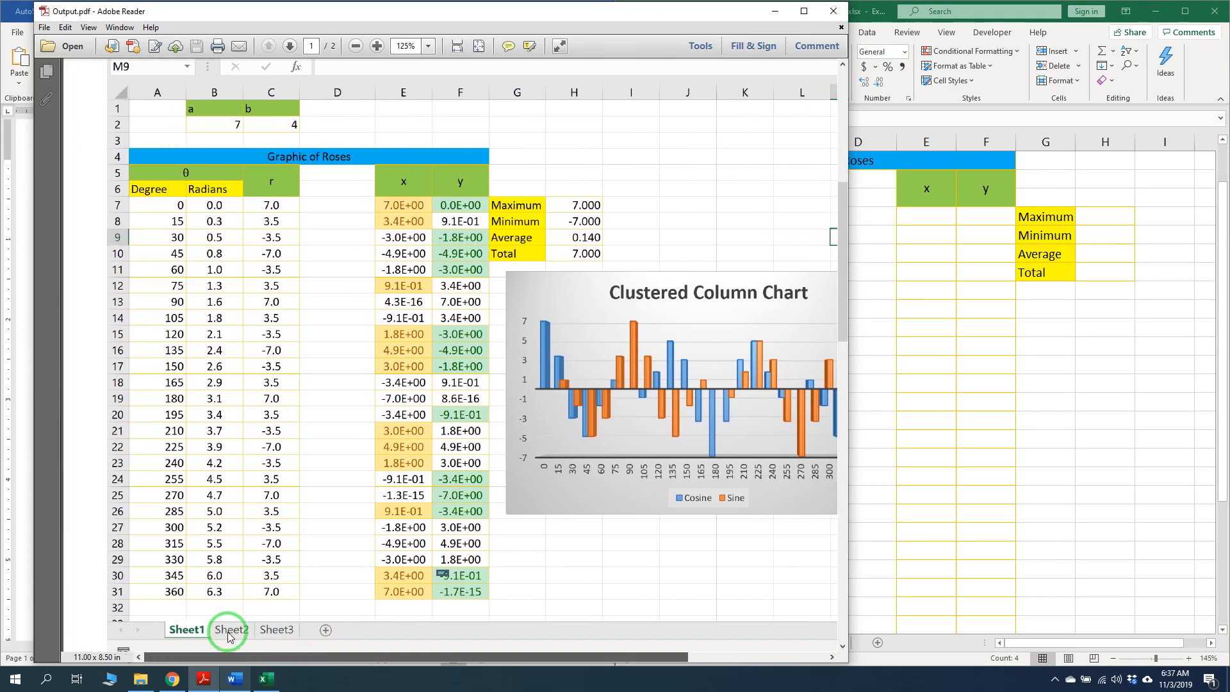
click(769, 13)
drag(70, 347, 520, 350)
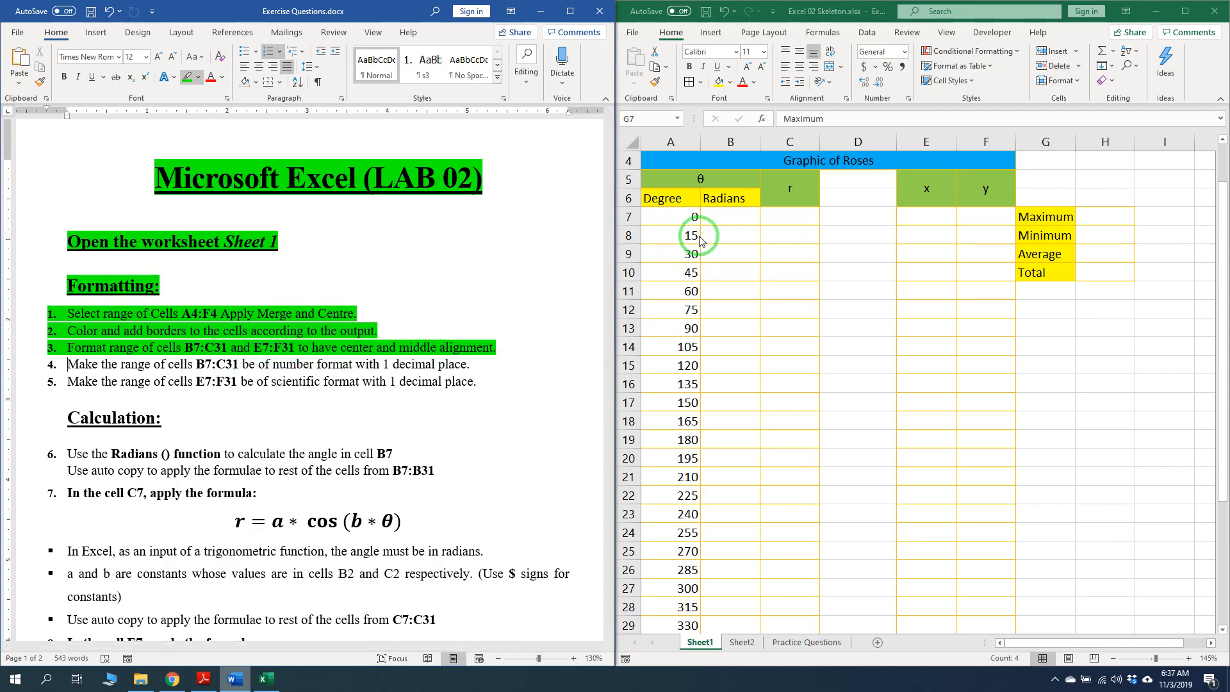
Apply centre and middle alignment to cells B7:C31 on Sheet1 of the Excel workbook
click(687, 178)
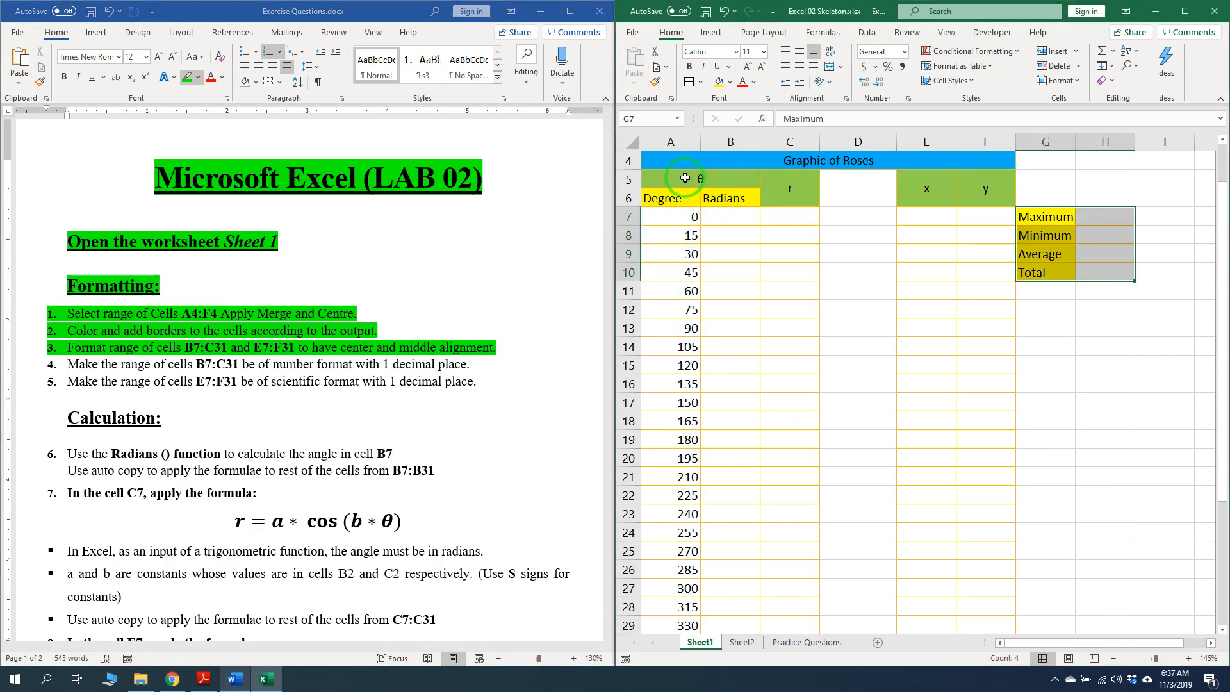
click(669, 187)
click(663, 218)
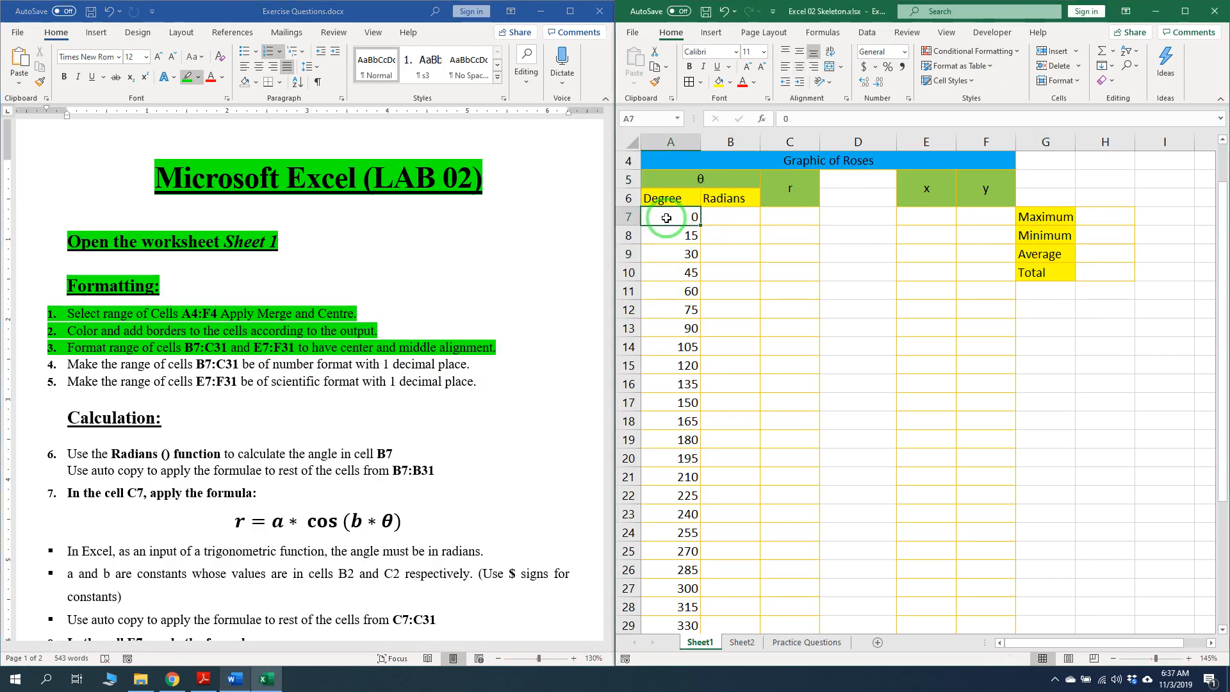
click(724, 220)
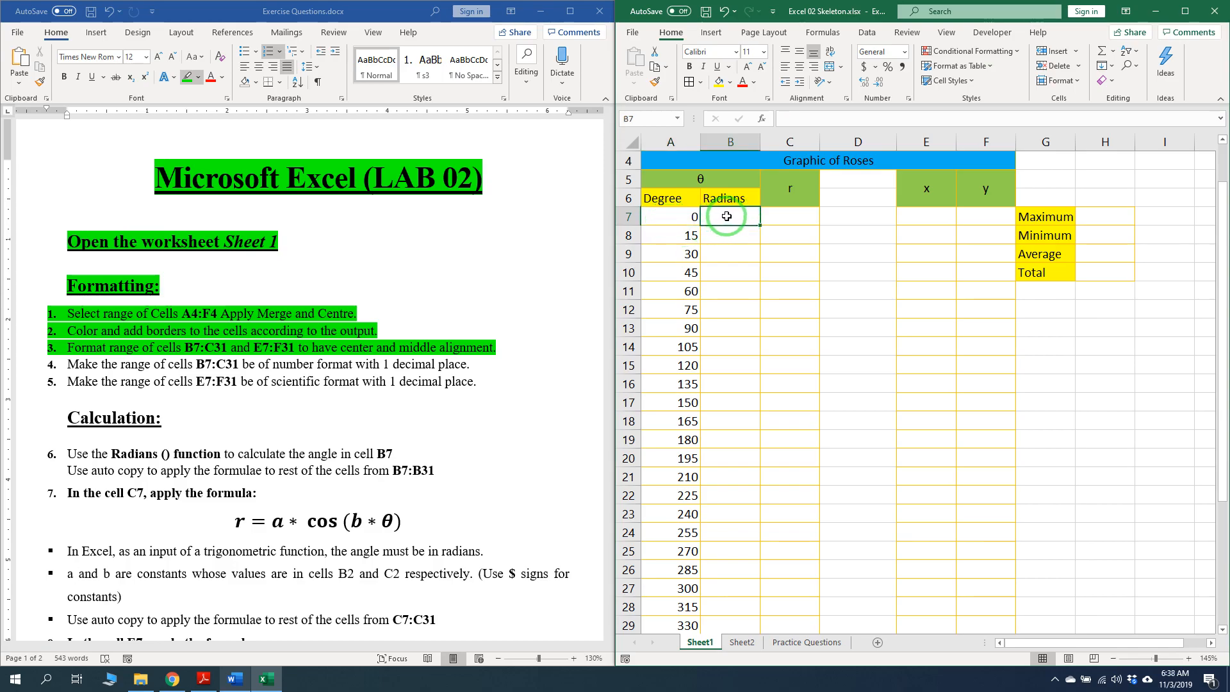
drag(726, 217, 776, 607)
scroll(755, 434, up, 2)
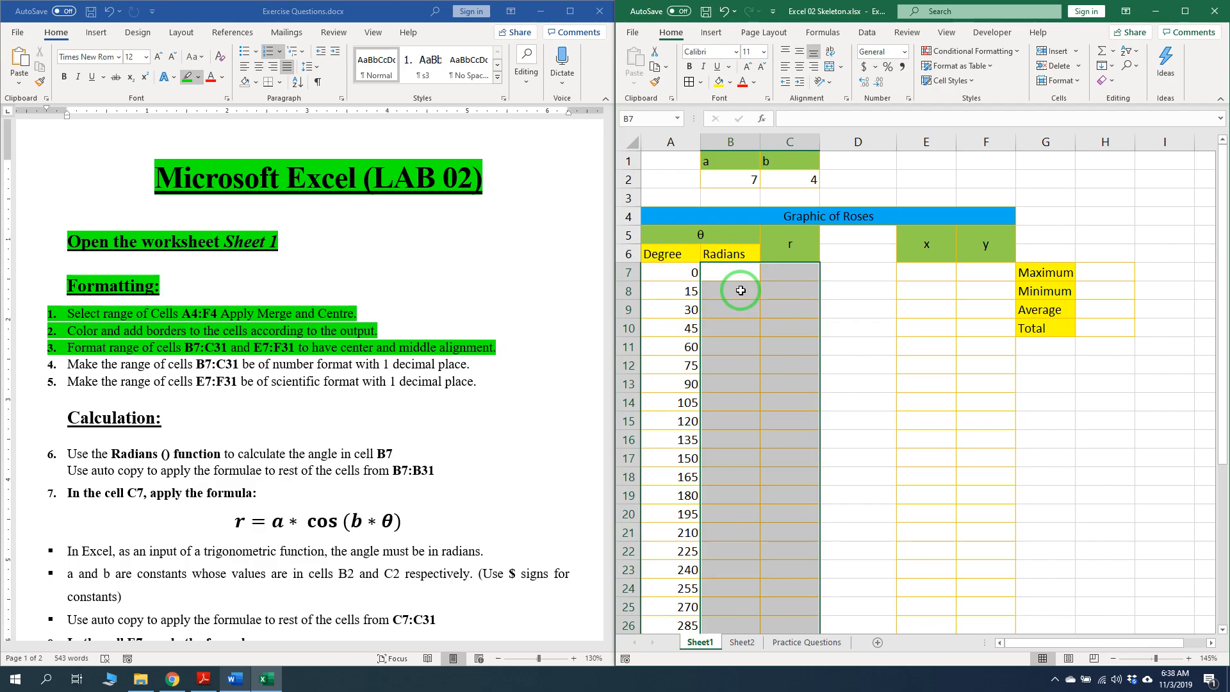
click(799, 67)
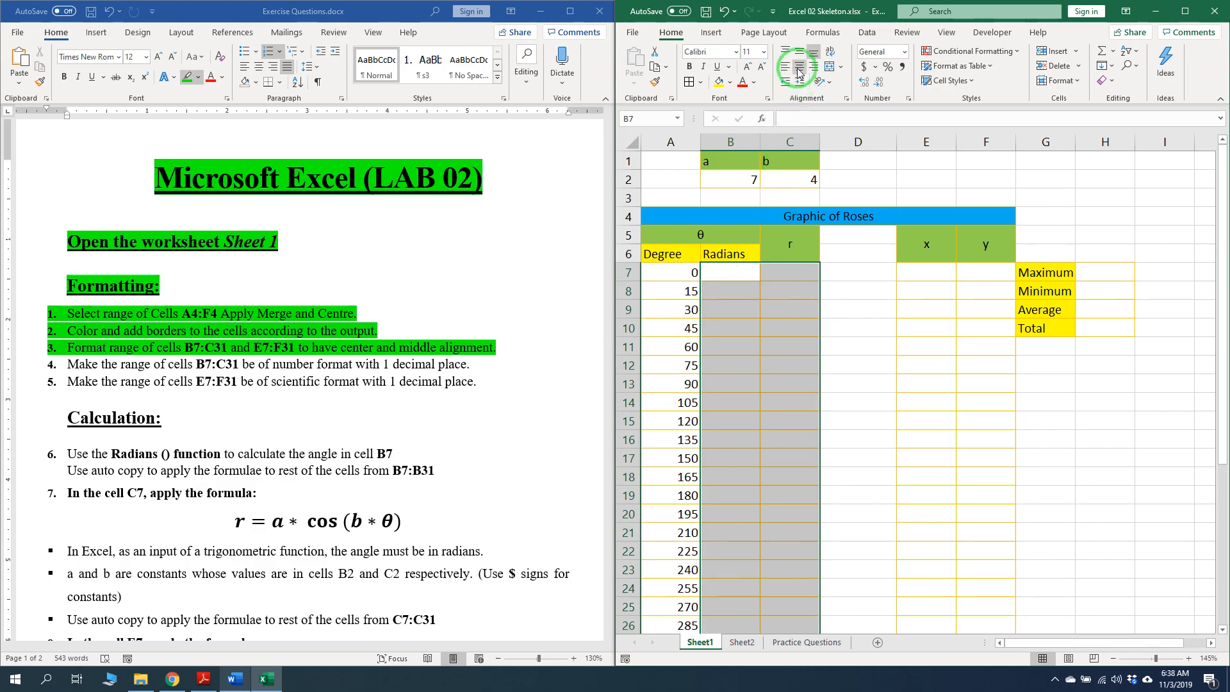
click(798, 54)
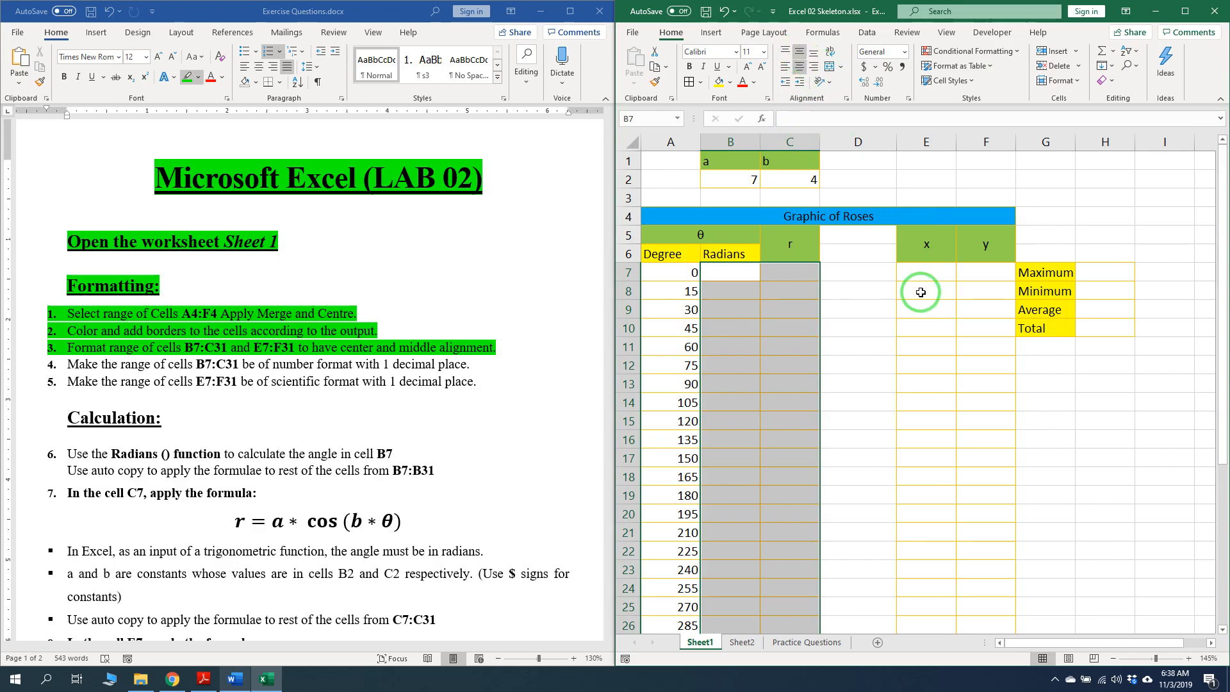
Apply centre and middle alignment to the x and y cells E7:F31
drag(920, 279, 991, 609)
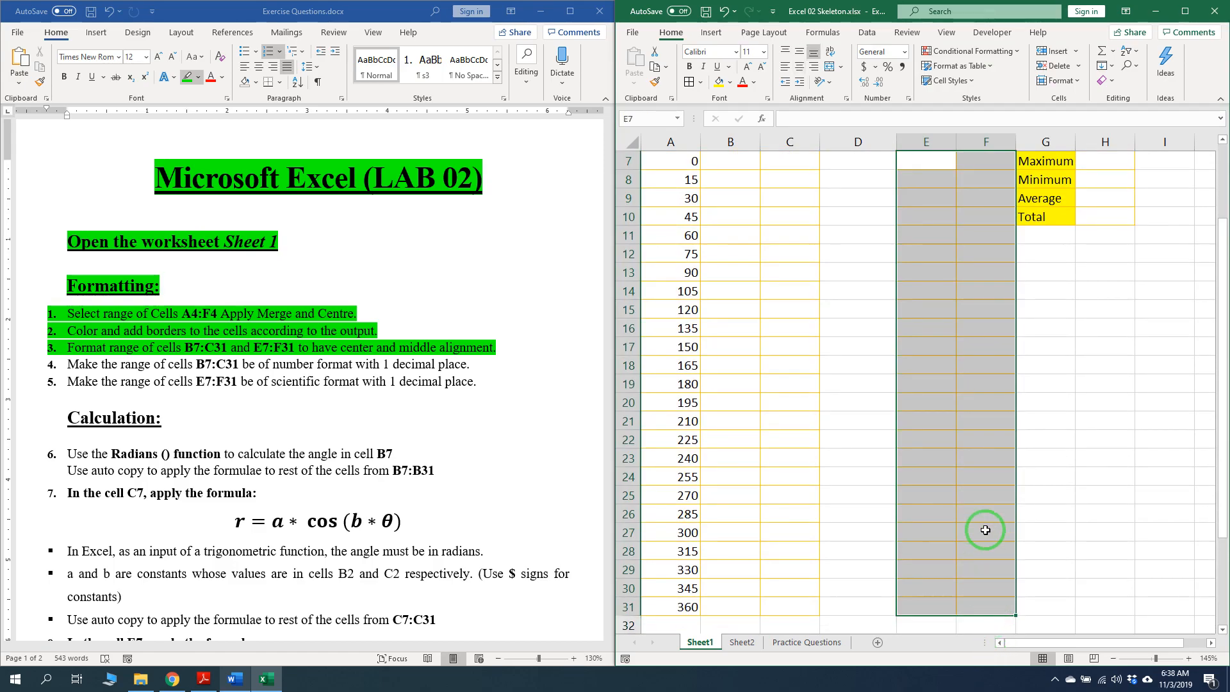
click(800, 55)
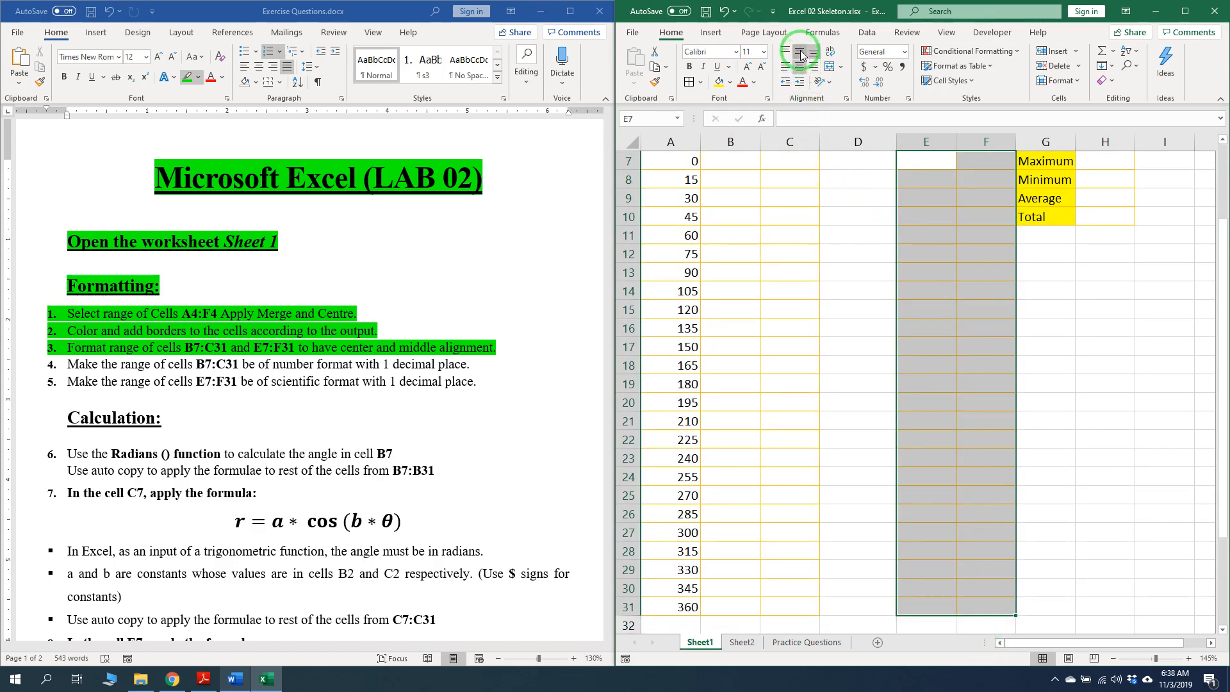
scroll(920, 421, up, 2)
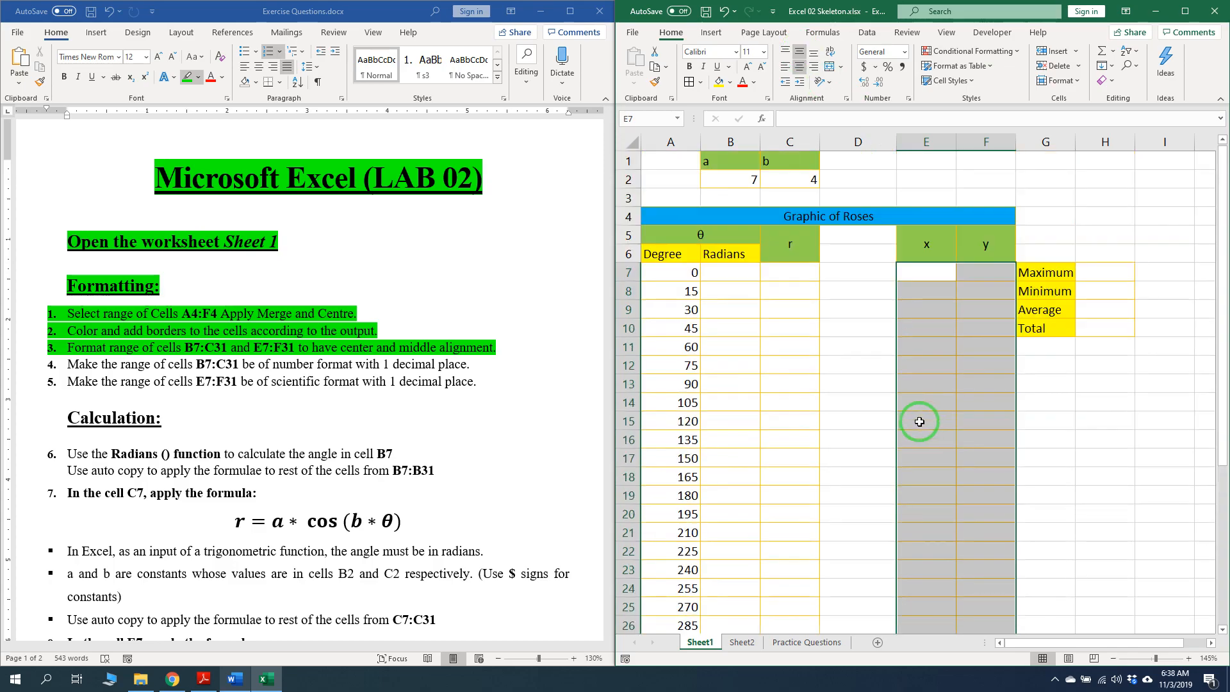
Clear the range selection and highlight instruction 4 in green in the Word exercise document
click(761, 349)
click(90, 363)
drag(69, 363, 489, 373)
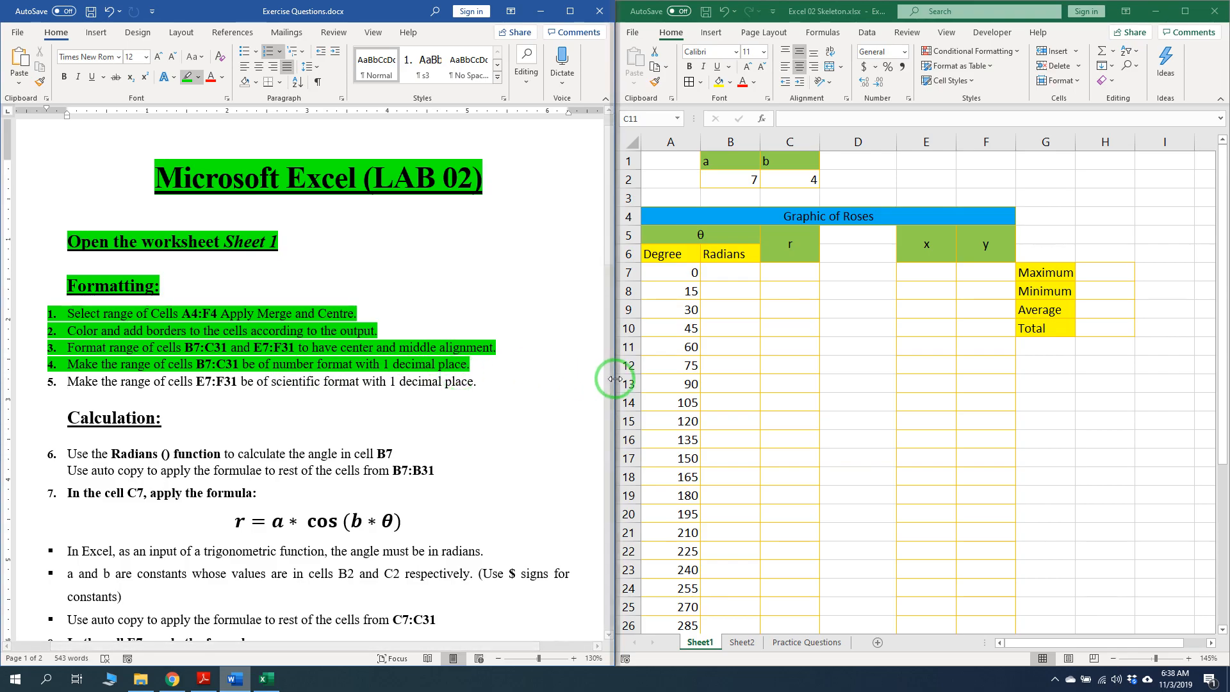
Format cells B7:C31 in the Excel sheet as Number with 1 decimal place
click(758, 288)
drag(735, 272, 788, 612)
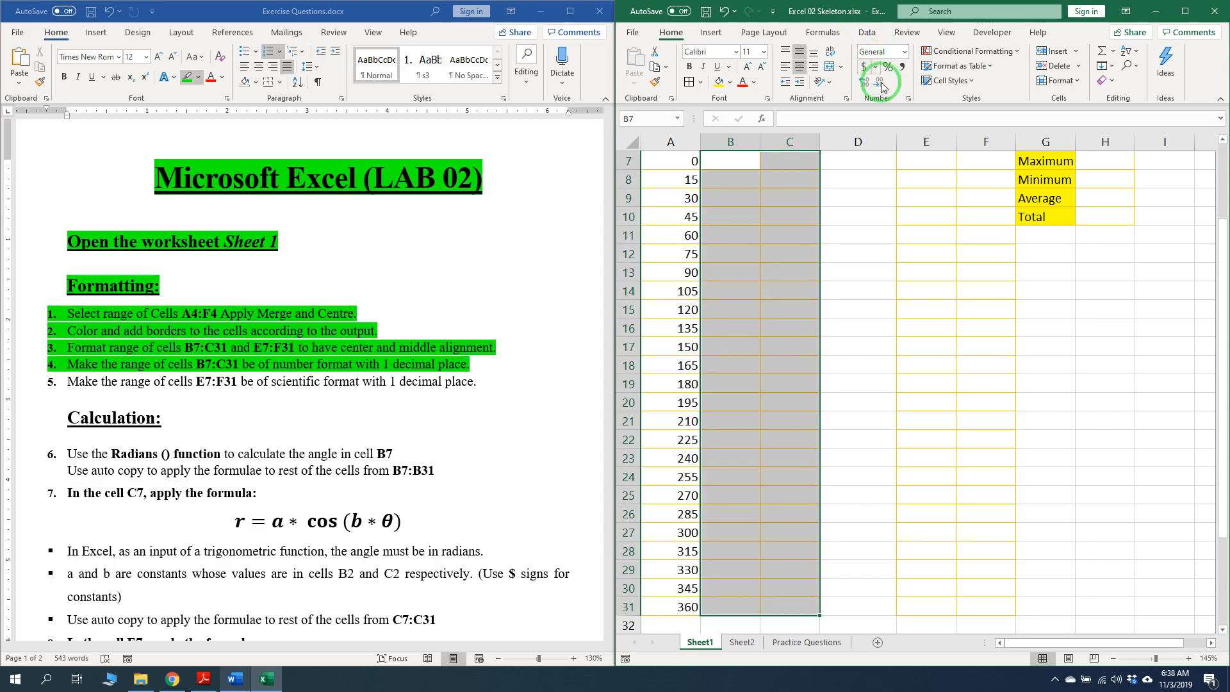
click(904, 51)
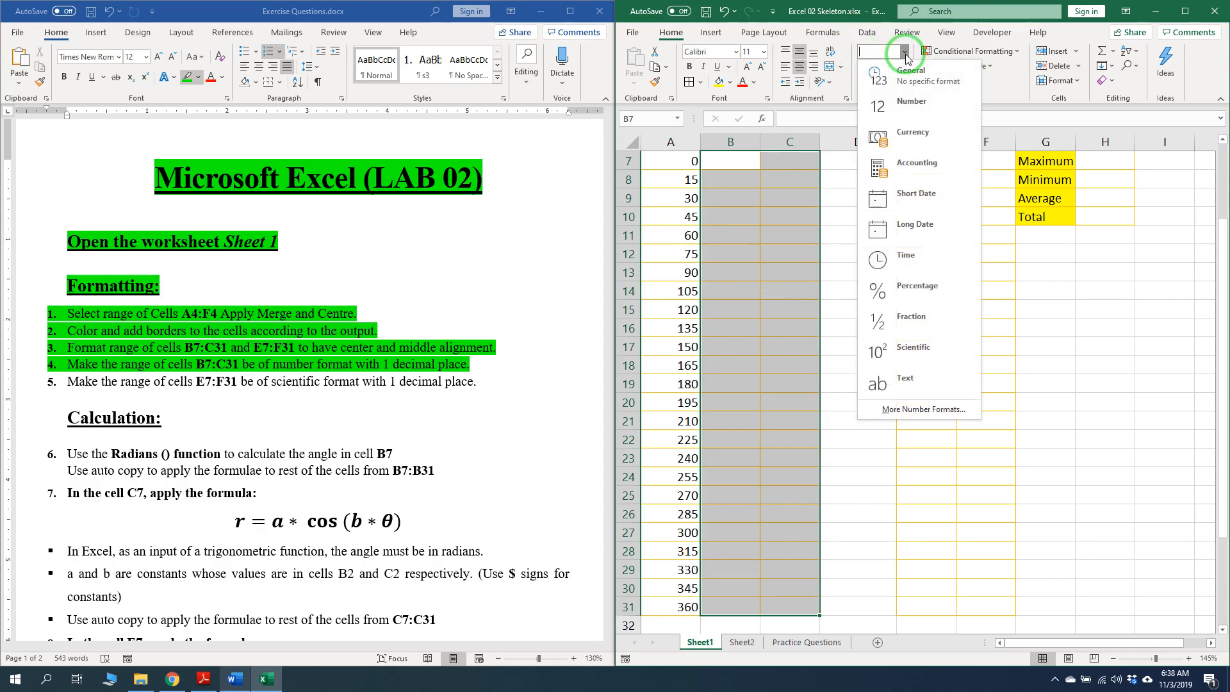
click(910, 108)
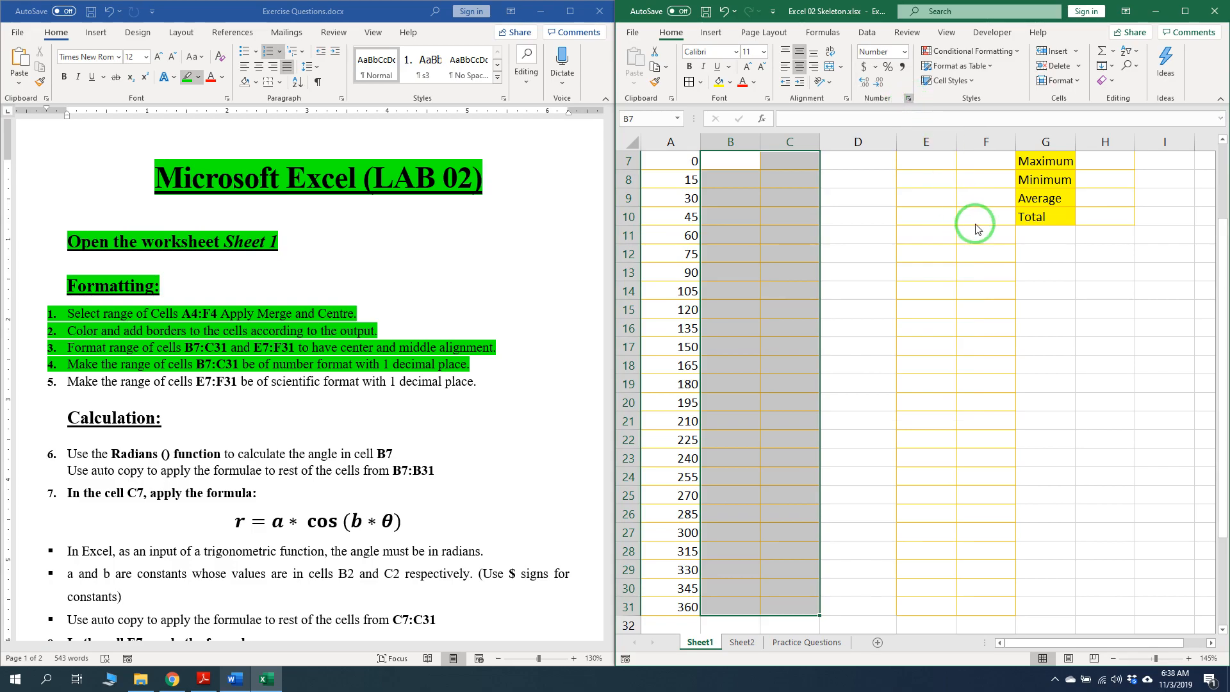
click(908, 98)
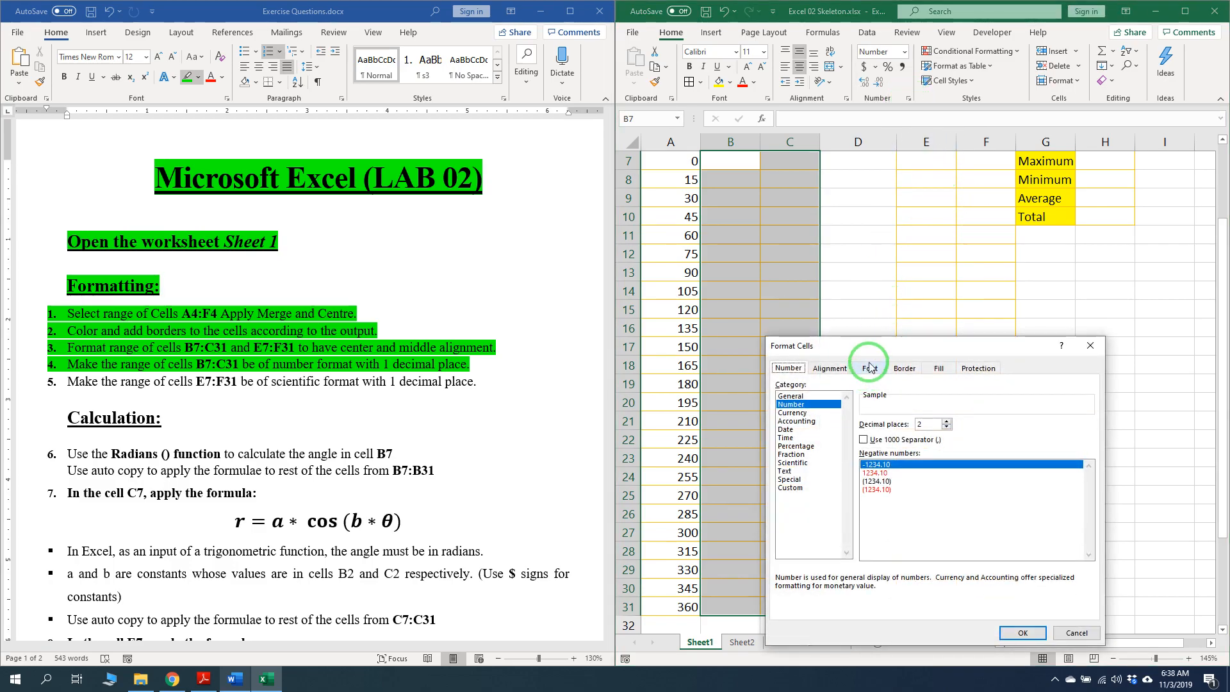
drag(871, 346, 860, 294)
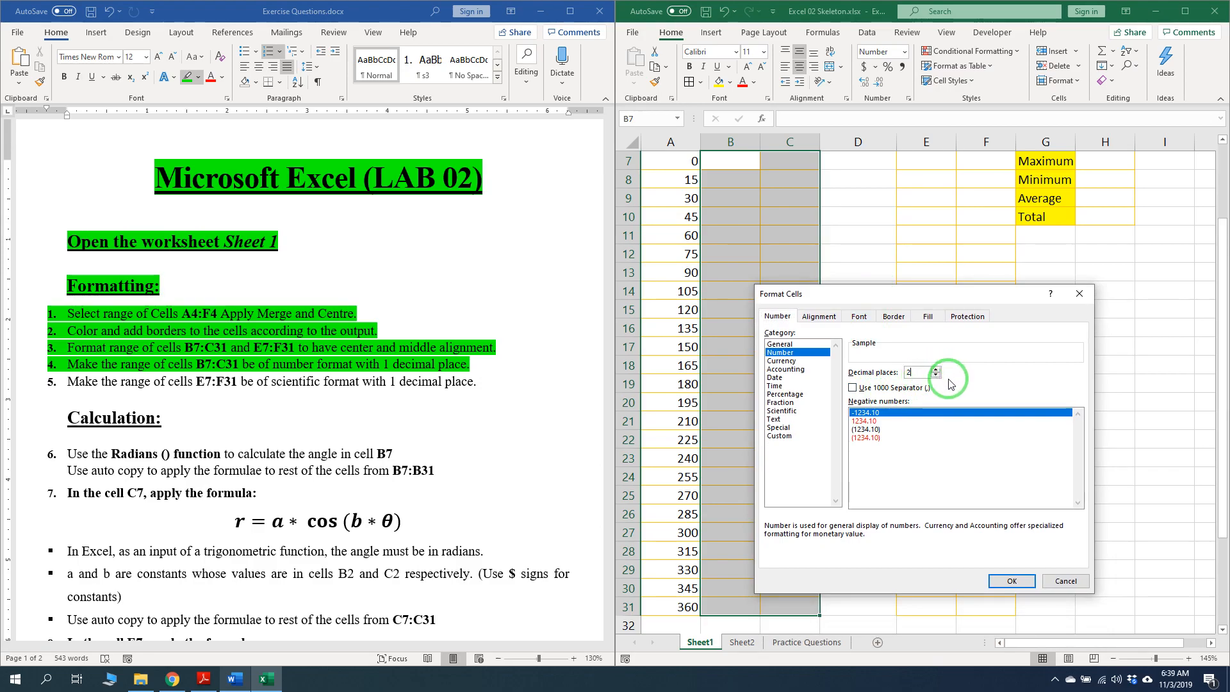
click(1007, 580)
Highlight instruction 5 in green in the Word exercise document
click(64, 379)
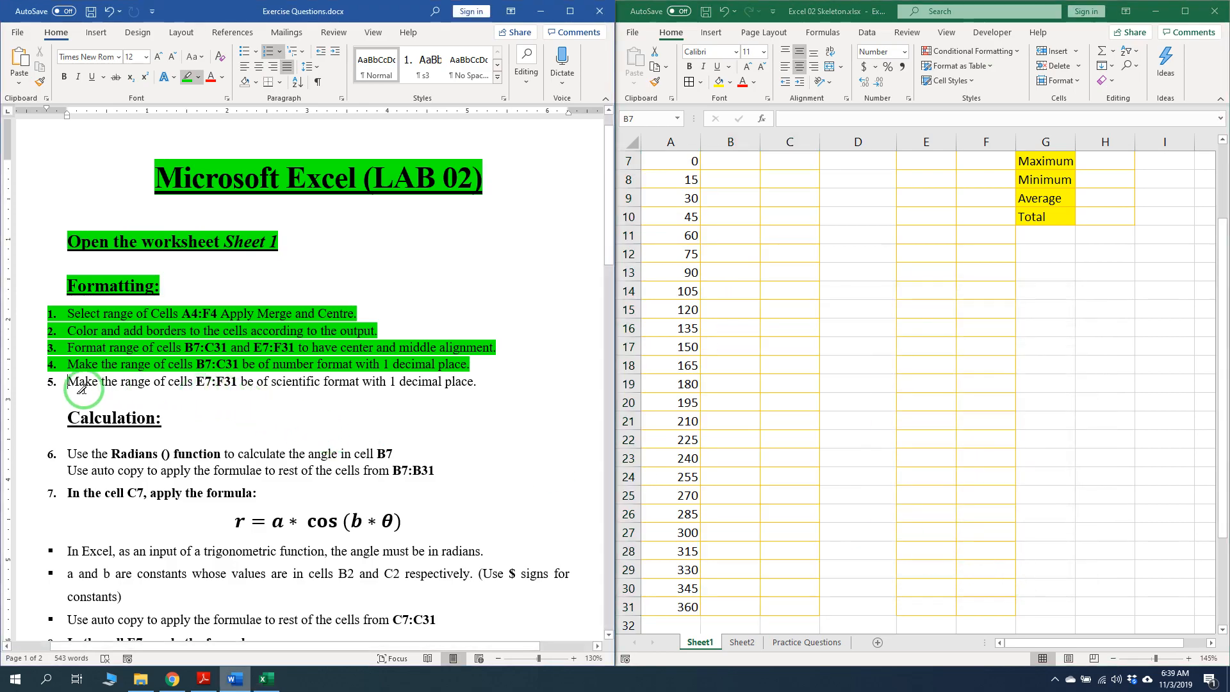
drag(59, 383, 474, 387)
click(369, 396)
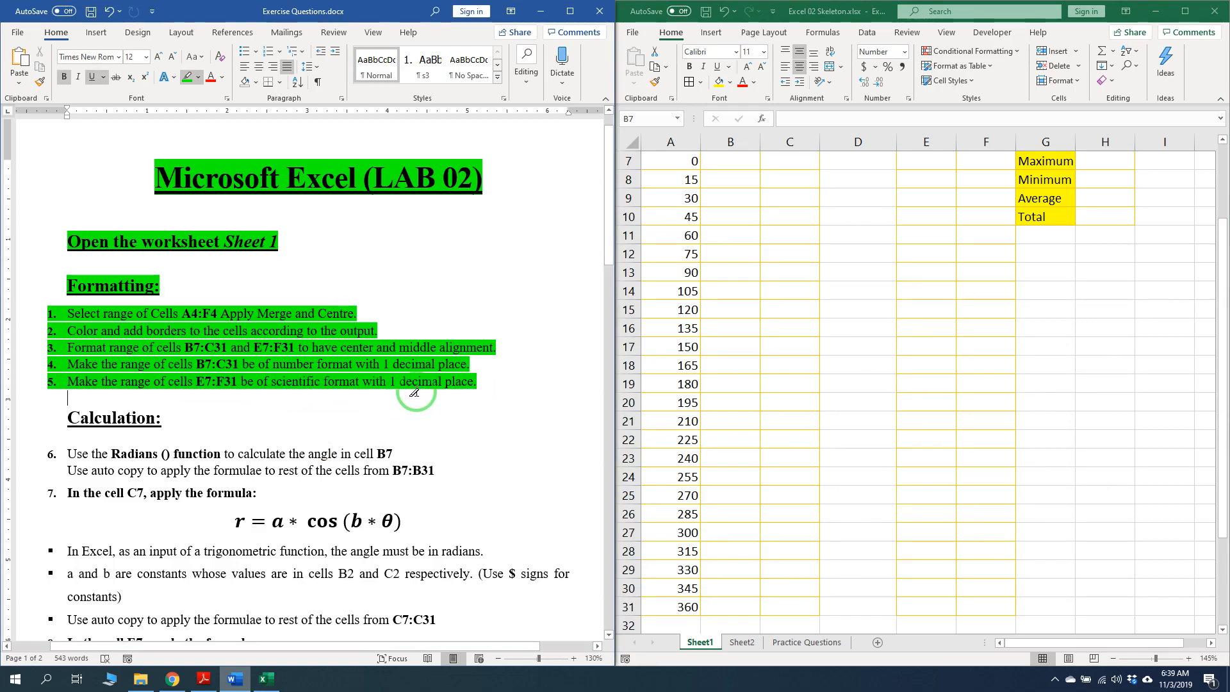
Format cells E7:F31 in the Excel sheet as Scientific with 1 decimal place
click(946, 308)
scroll(945, 306, up, 1)
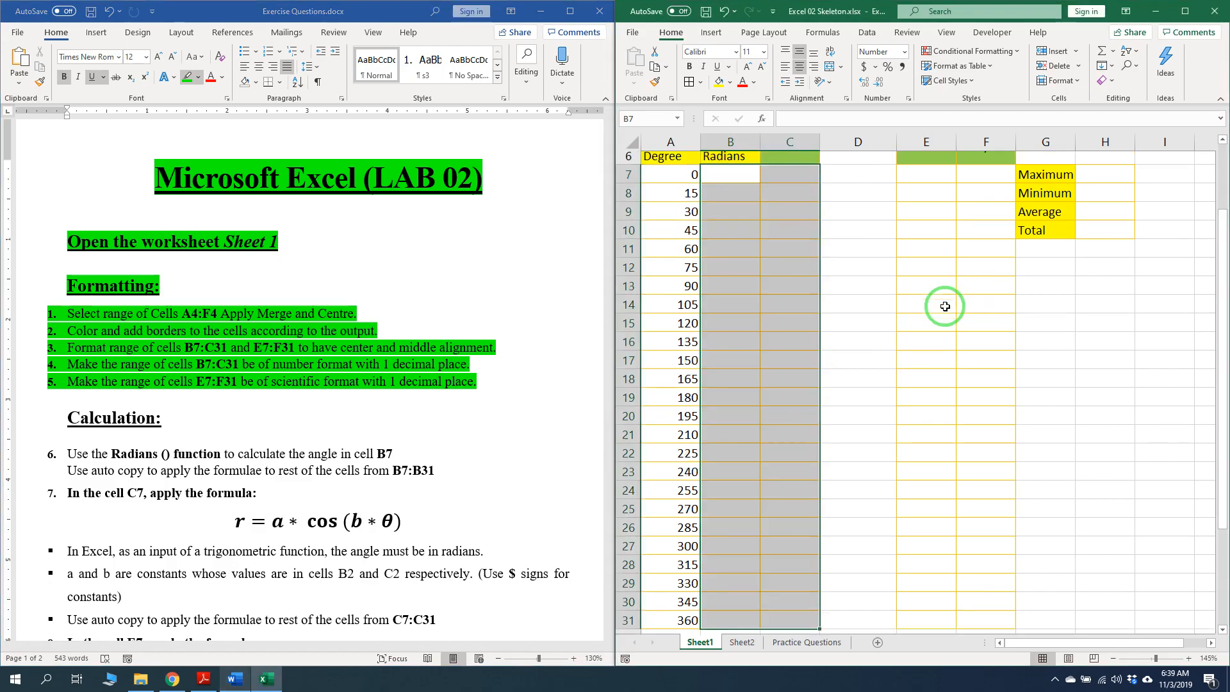
scroll(945, 306, up, 2)
drag(909, 272, 994, 599)
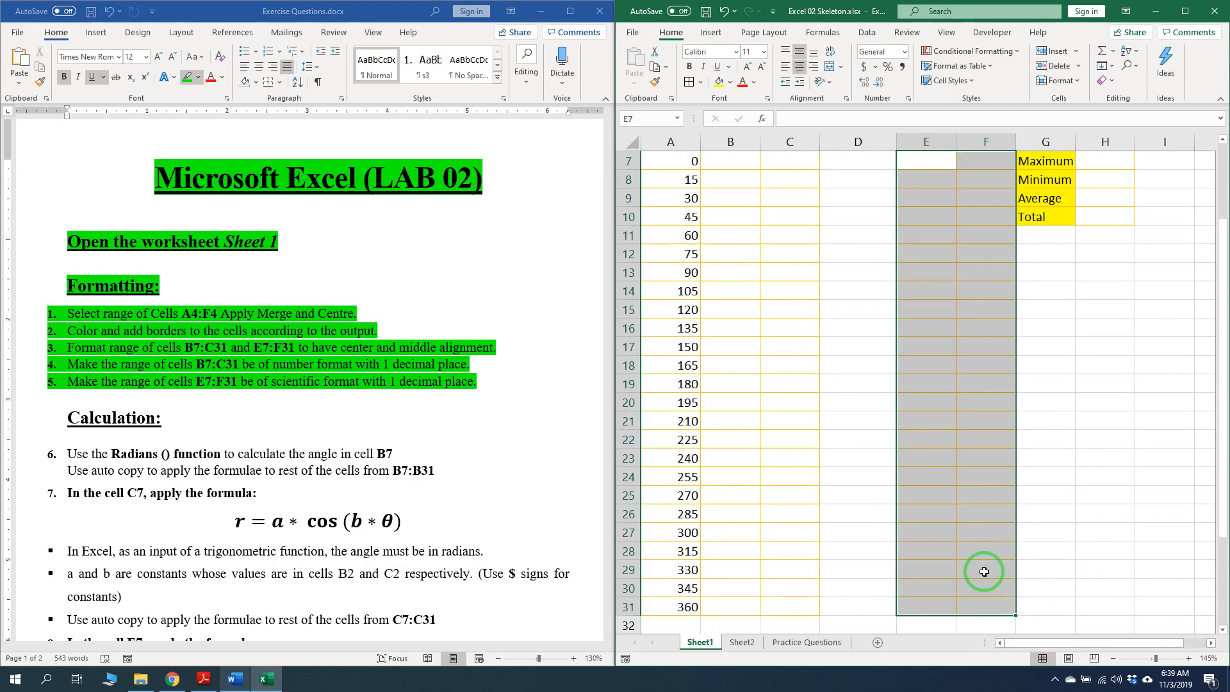
click(904, 51)
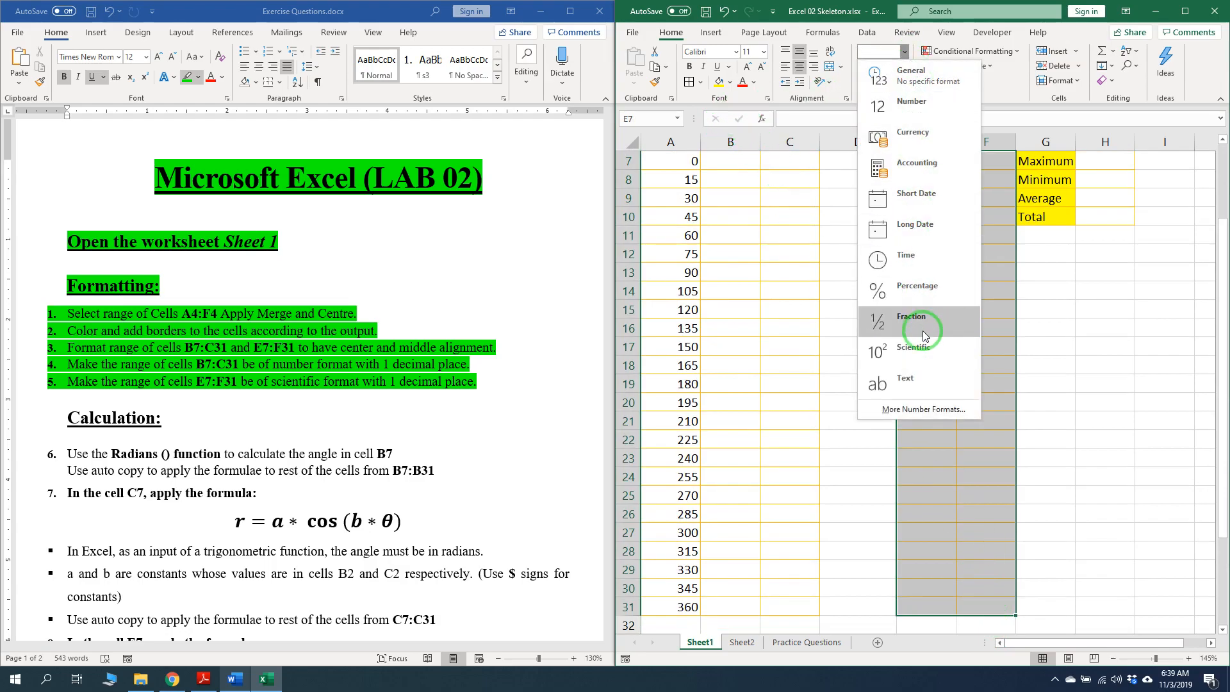
click(908, 352)
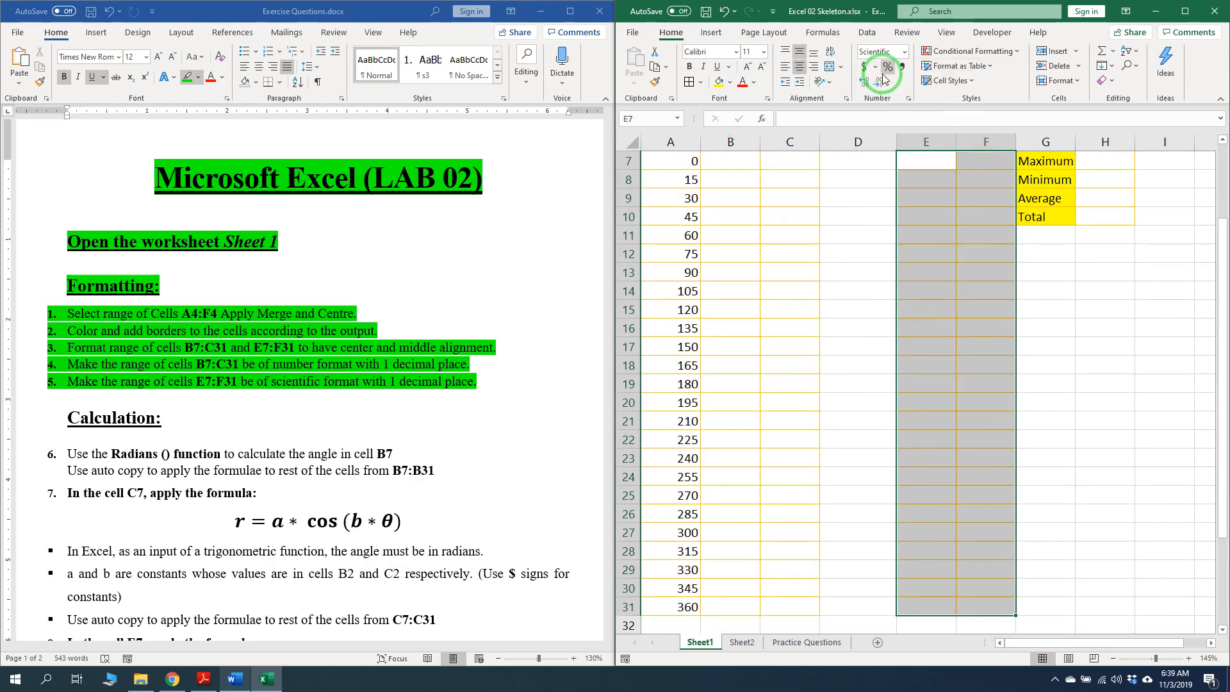
click(908, 99)
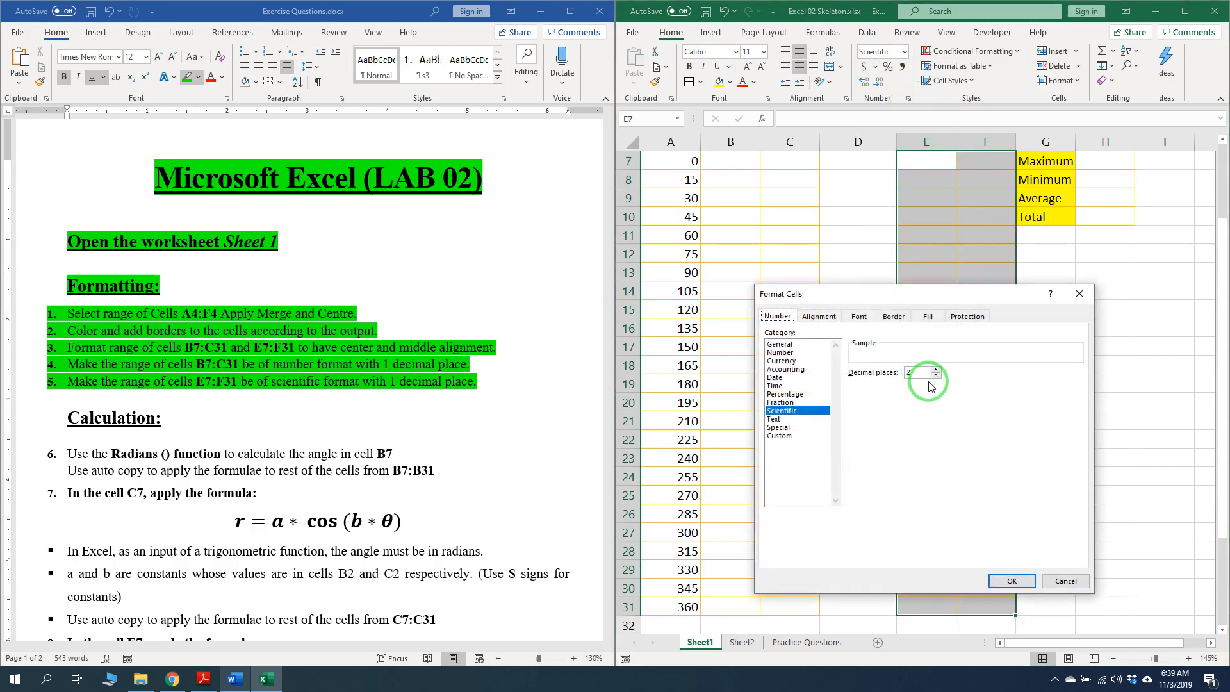
click(1010, 581)
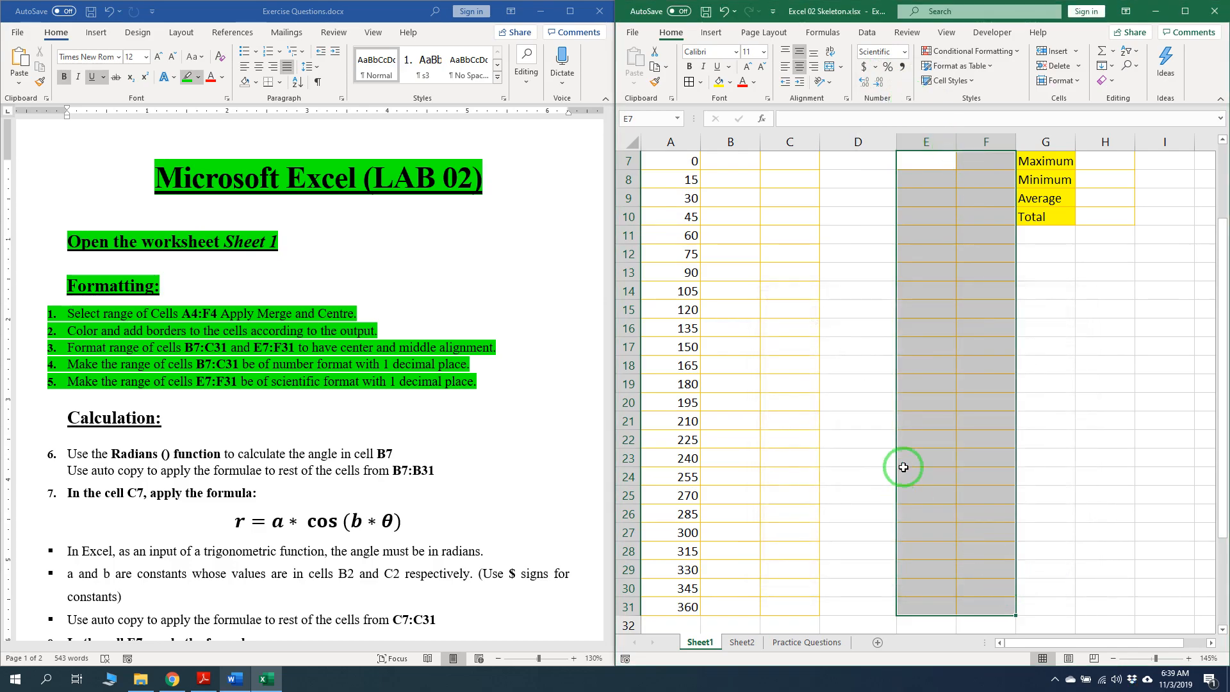
scroll(886, 414, up, 2)
click(836, 405)
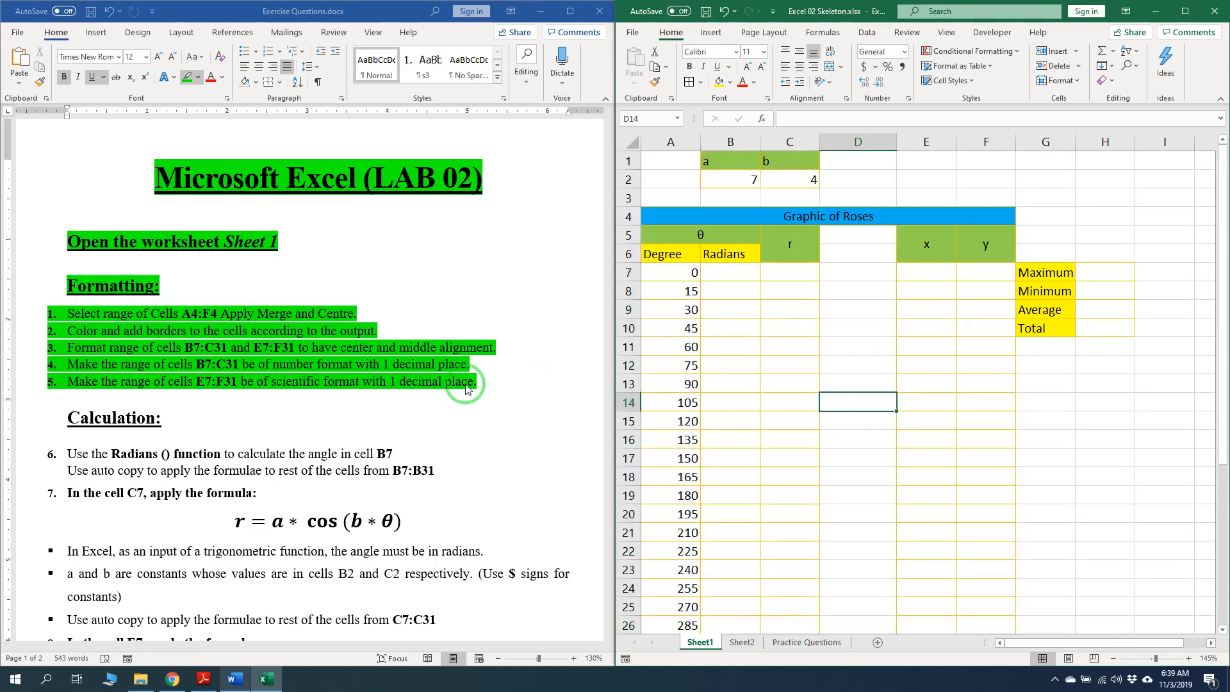
Highlight the Calculation heading and both lines of instruction 6 in green in the Word exercise document
scroll(64, 301, down, 3)
click(67, 304)
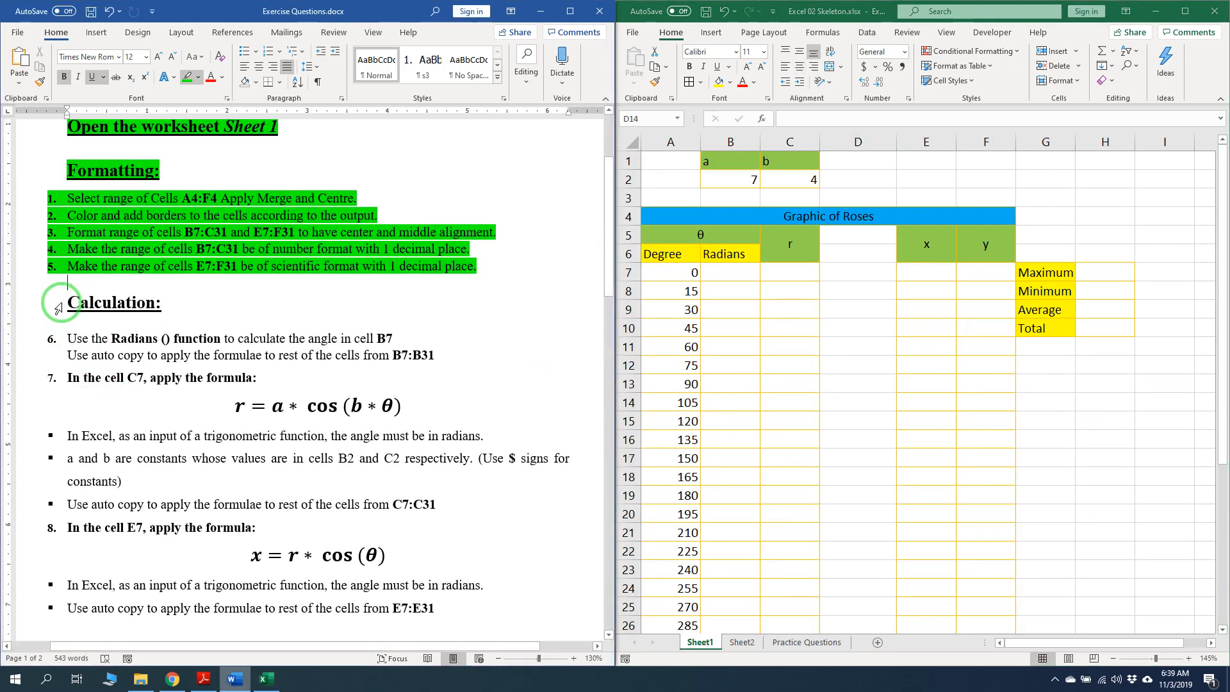
drag(62, 303, 160, 318)
mouse_move(67, 340)
mouse_down()
mouse_move(400, 341)
mouse_move(435, 355)
mouse_up()
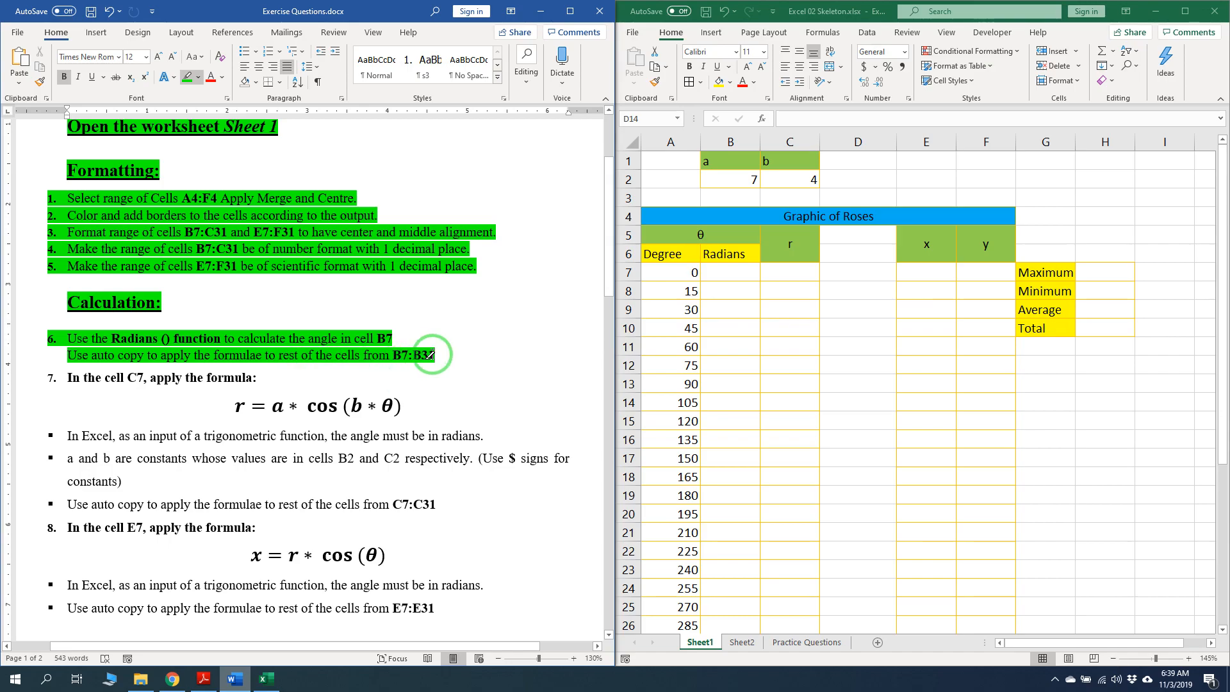
Enter the formula =RADIANS(A7) in cell B7 of the Excel sheet
click(732, 273)
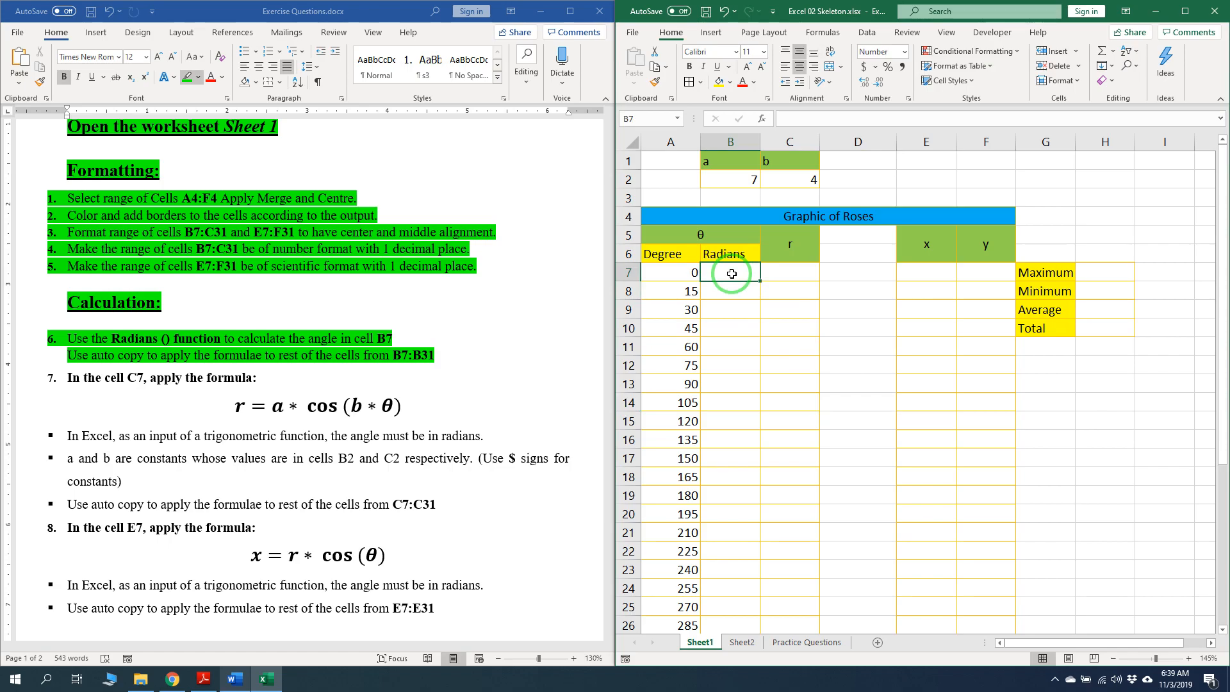
text(=)
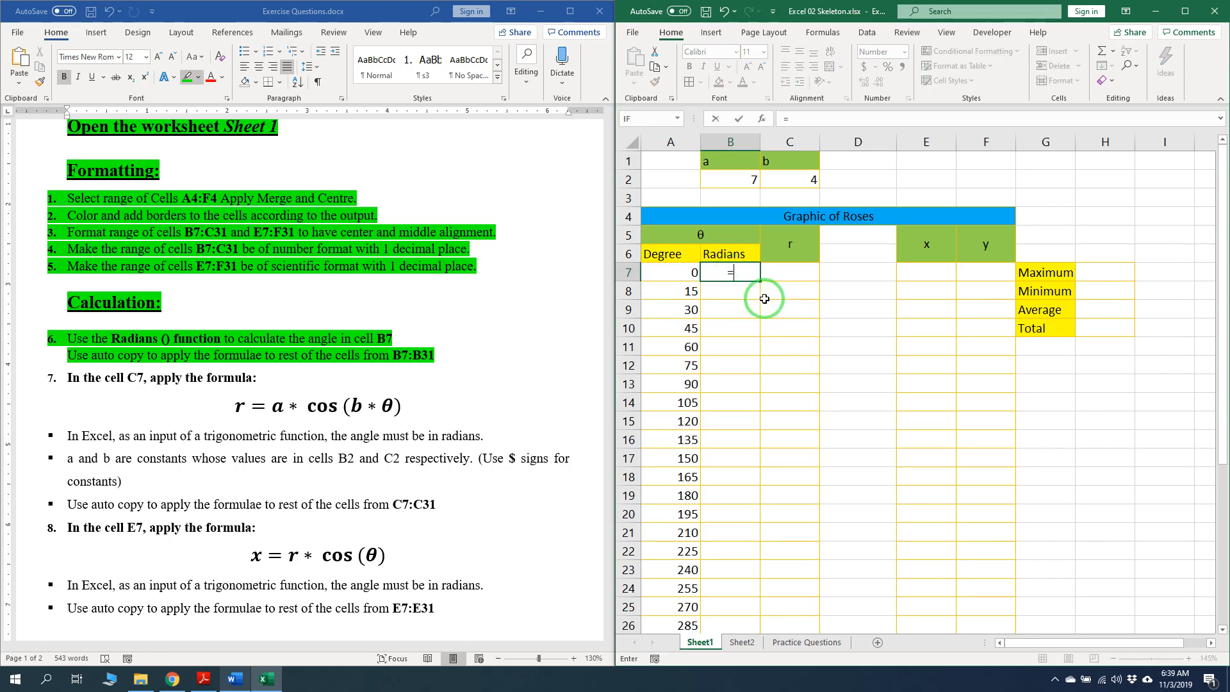
text(ra)
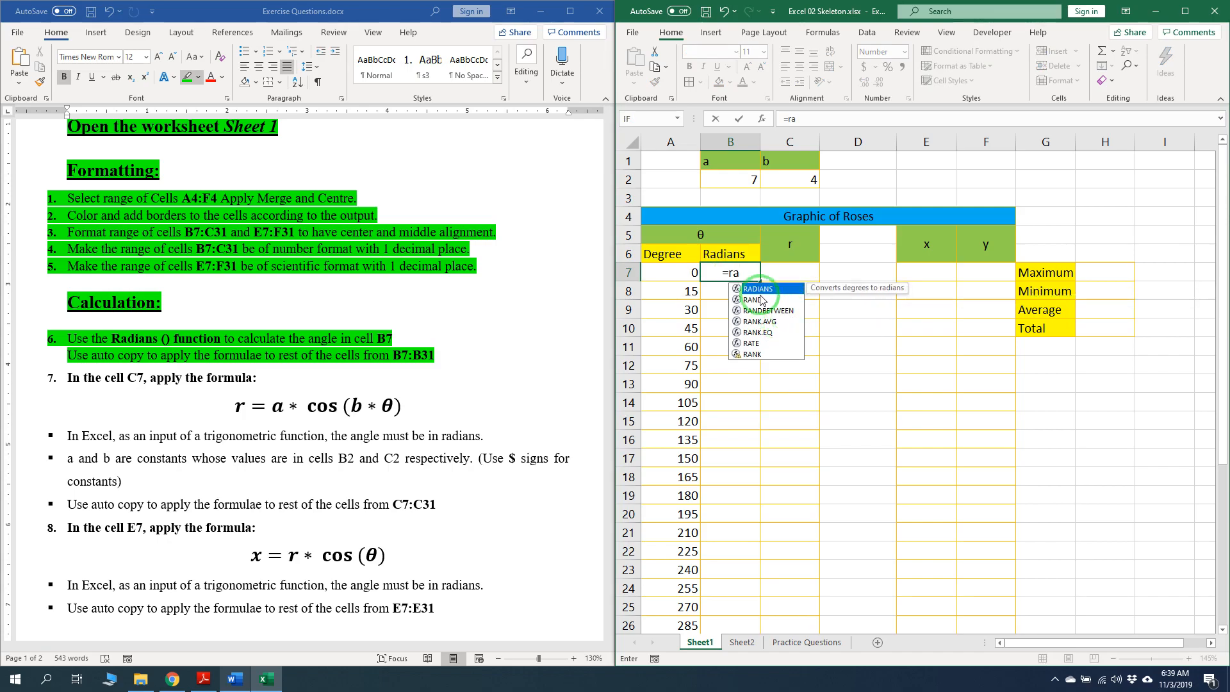
double_click(780, 292)
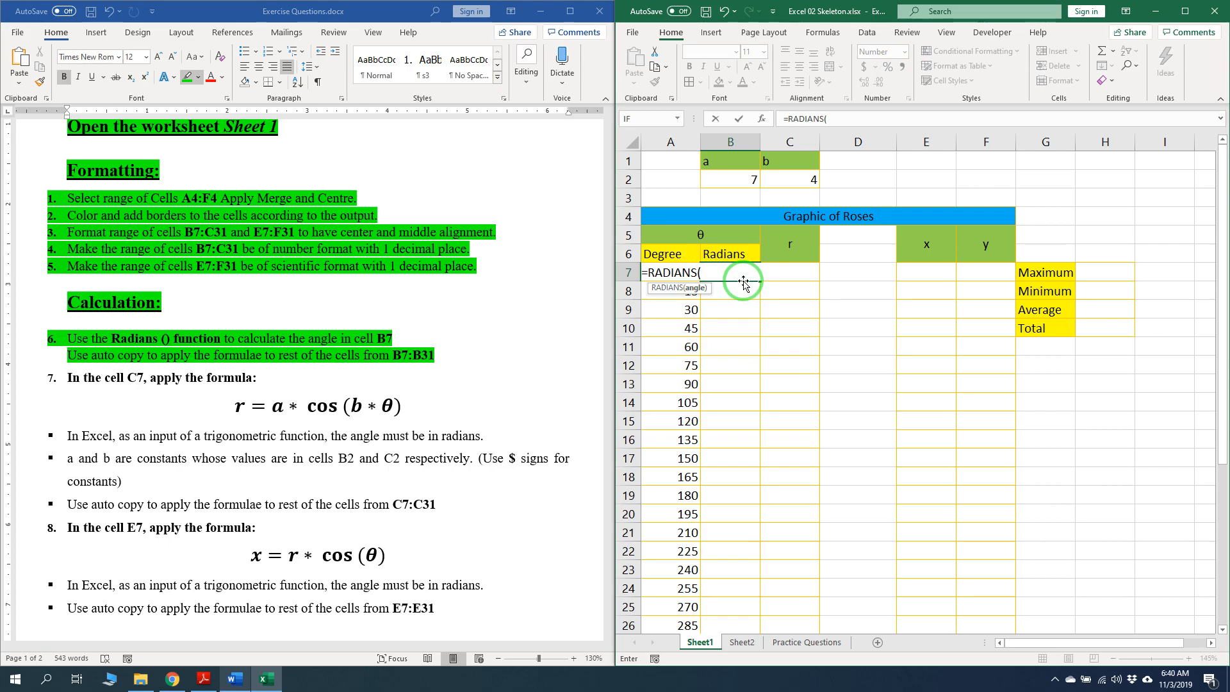
text(A)
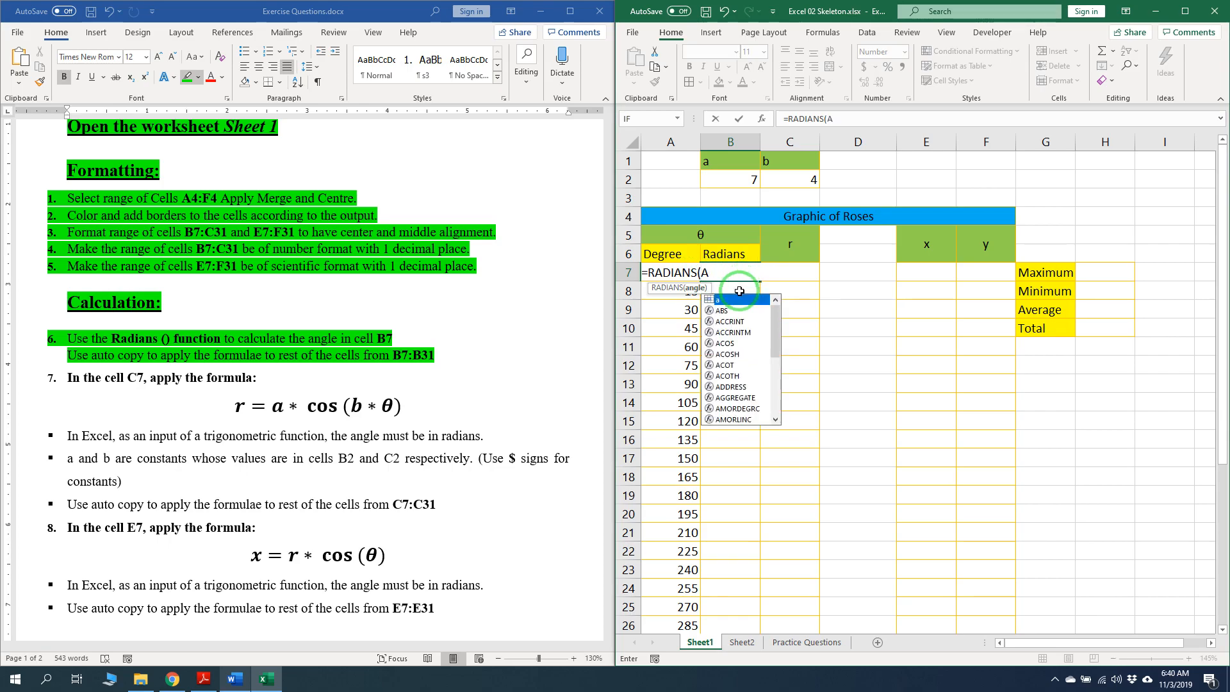
text(7)
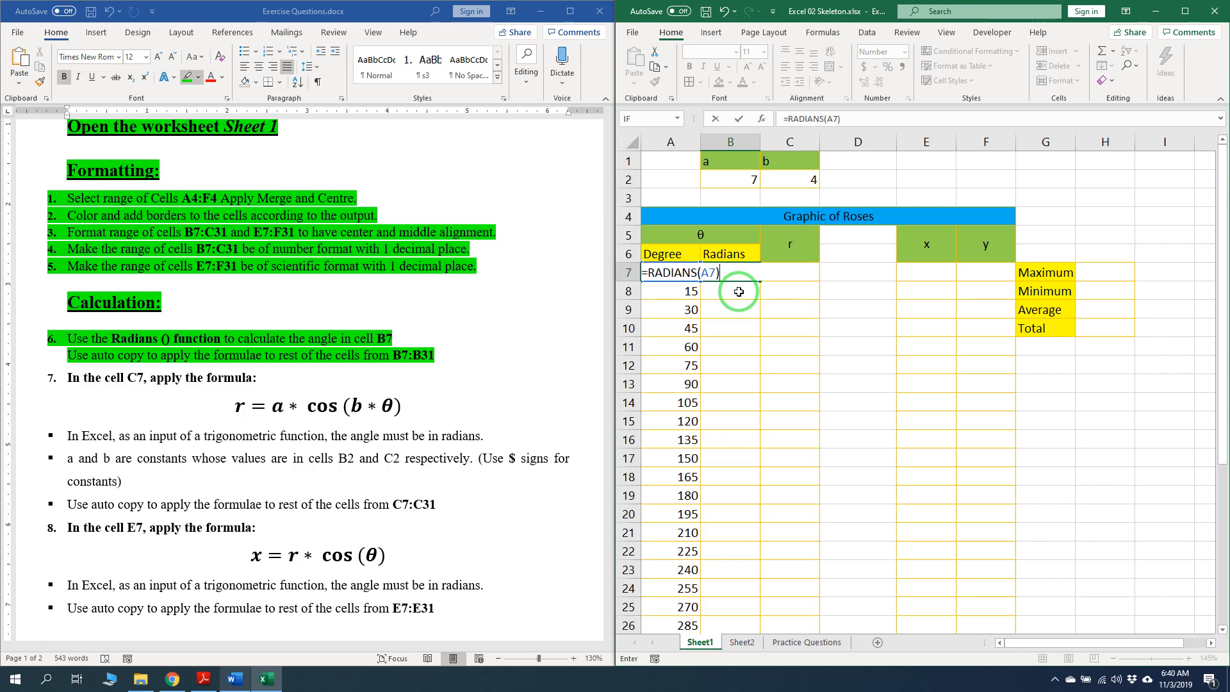
key(Return)
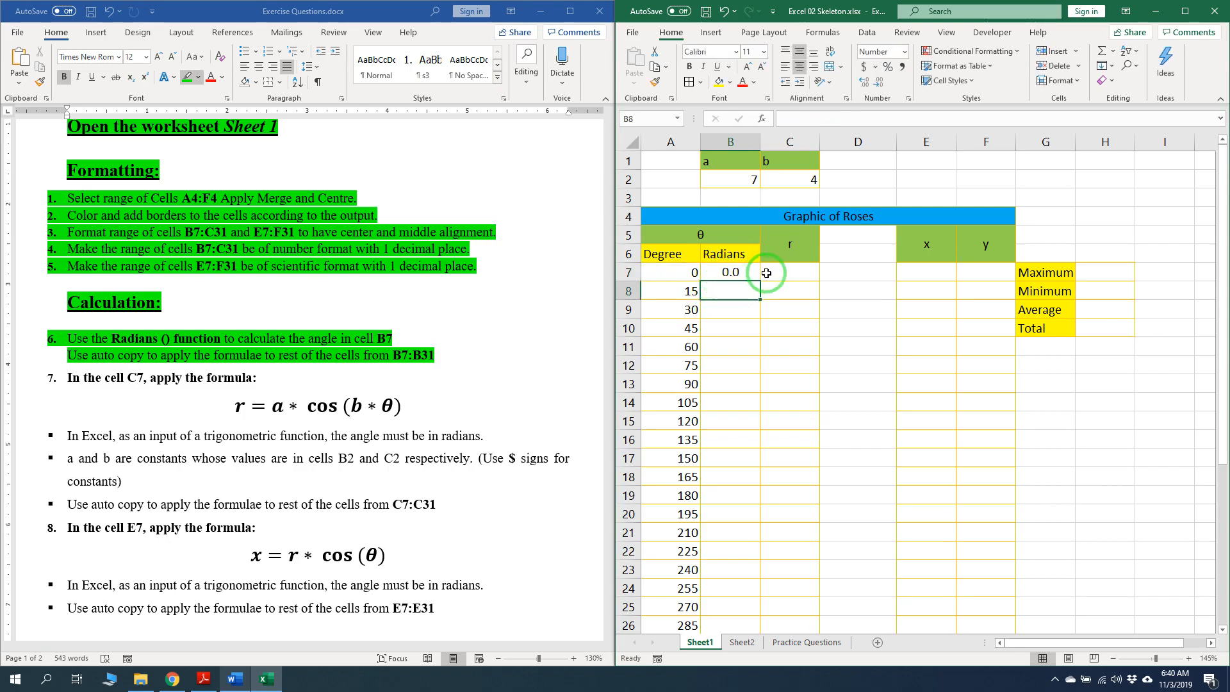
Copy the B7 formula down the Radians column through B31
click(731, 272)
double_click(760, 281)
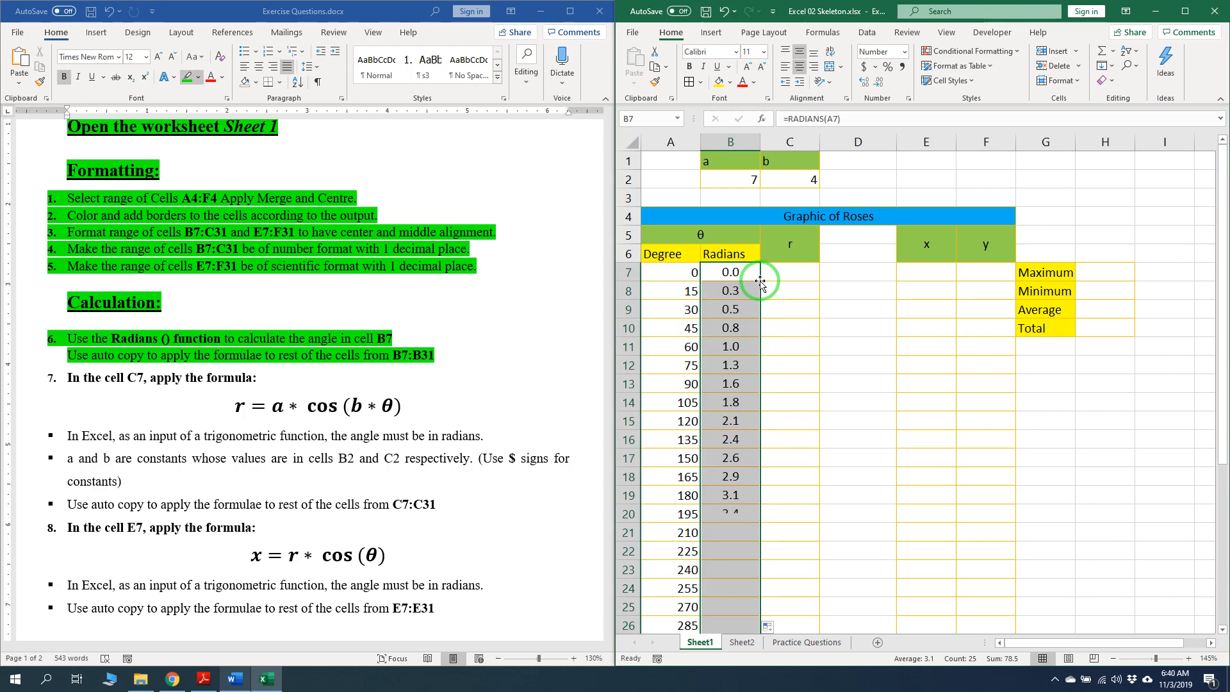
scroll(766, 277, down, 4)
scroll(763, 277, up, 4)
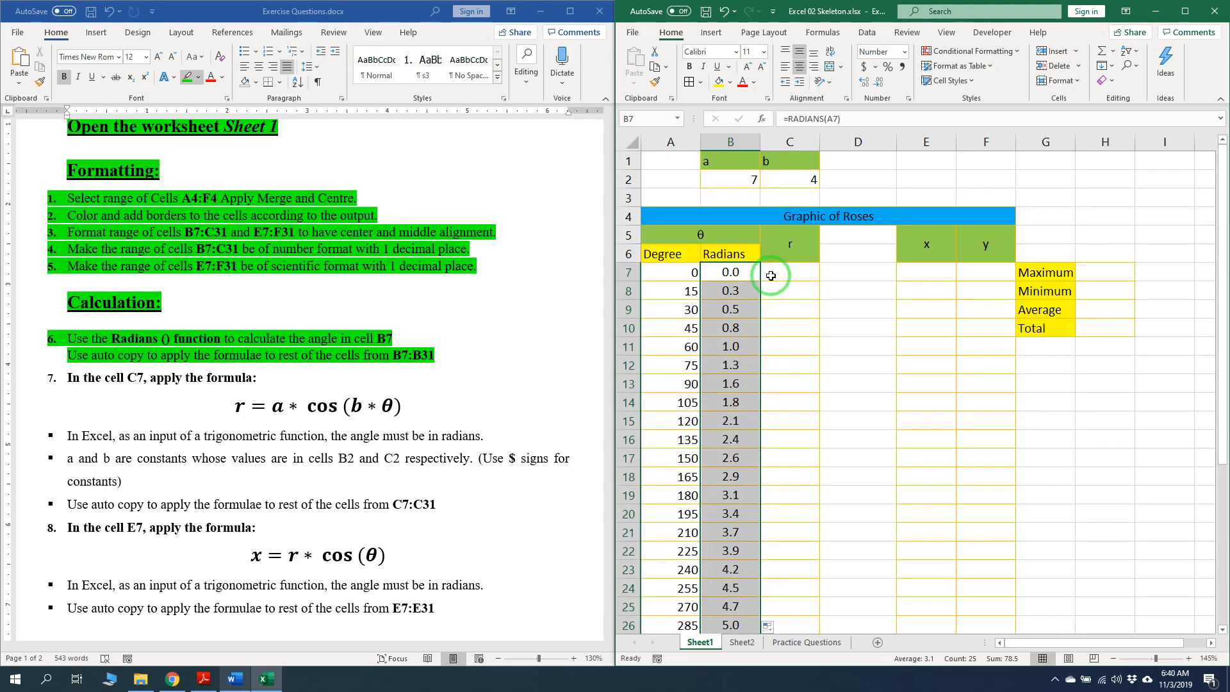
Highlight instruction 7, its formula and its three bullet points in green in the Word exercise document
click(90, 377)
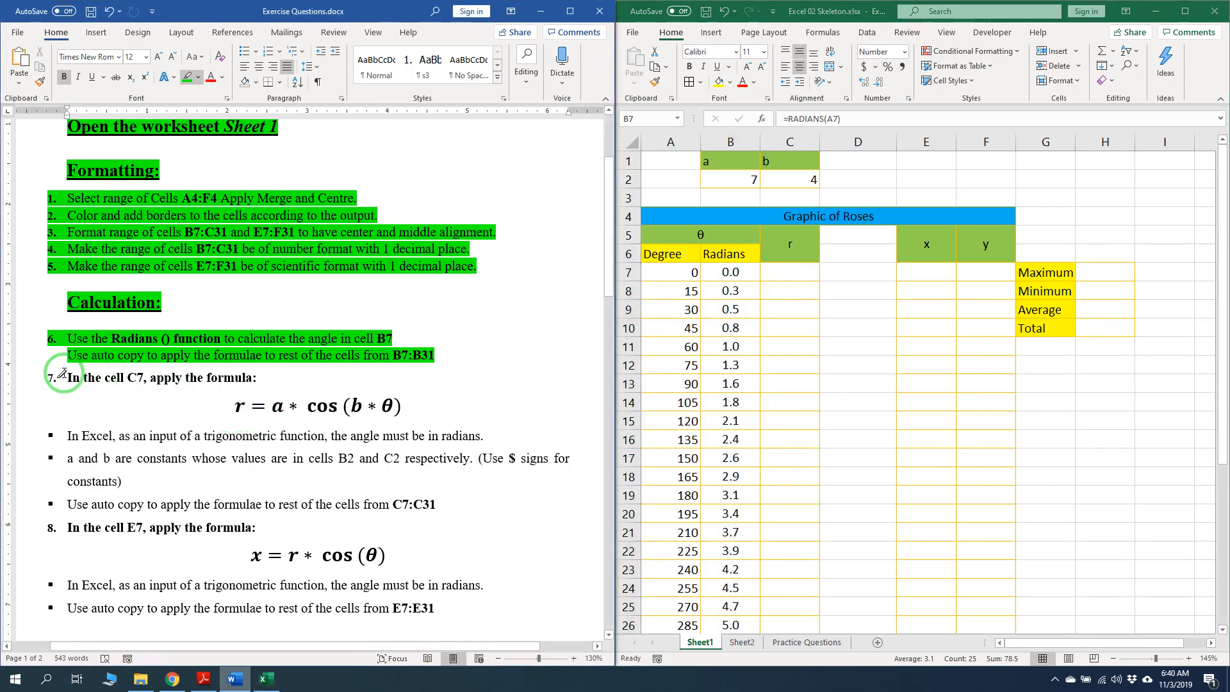
mouse_move(67, 377)
mouse_down()
mouse_move(303, 387)
mouse_move(420, 418)
mouse_up()
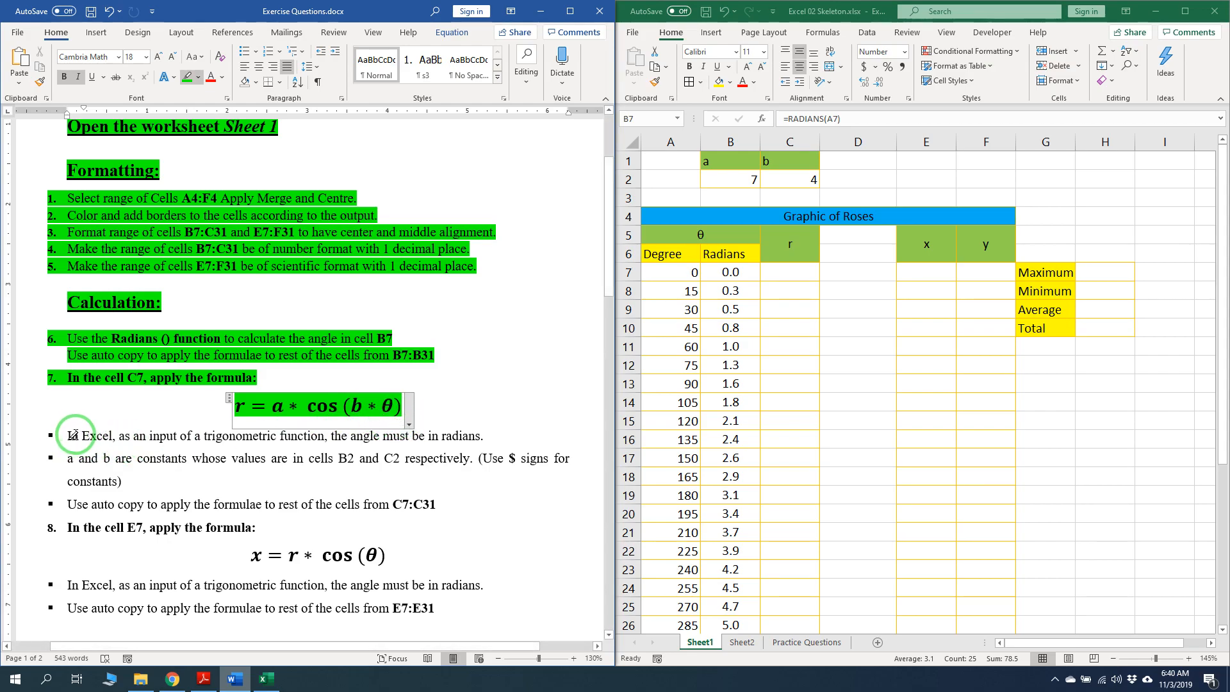
drag(75, 435, 493, 437)
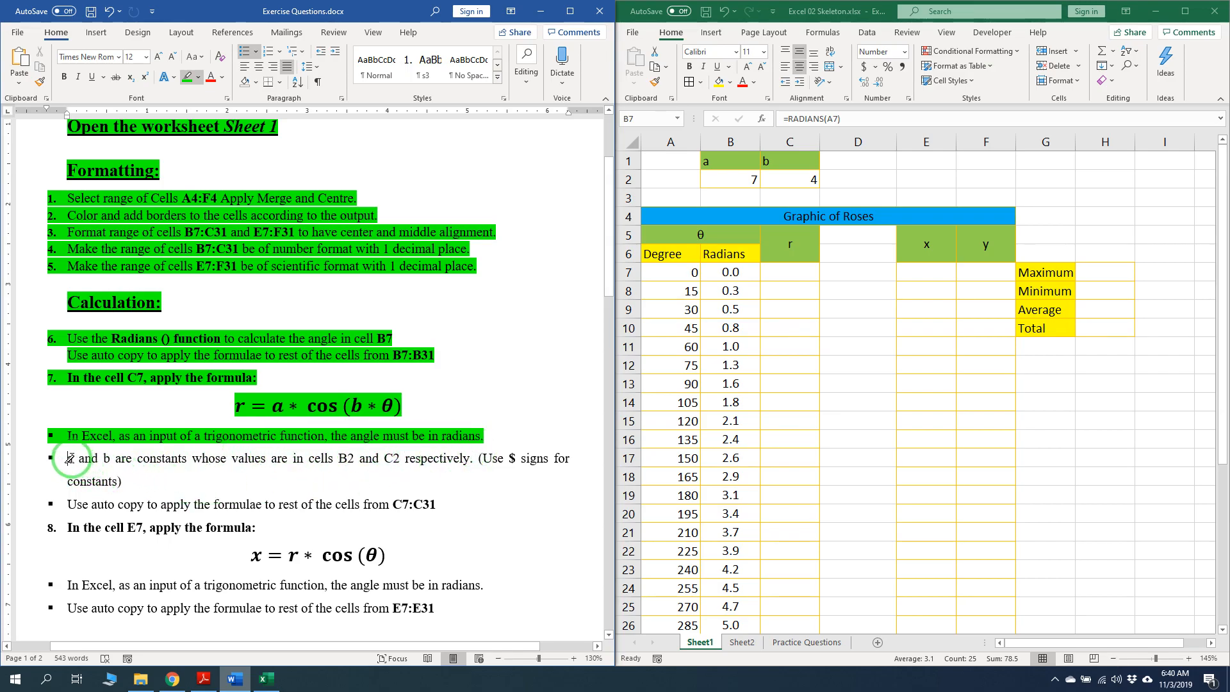
mouse_move(67, 459)
mouse_down()
mouse_move(165, 464)
mouse_move(125, 480)
mouse_up()
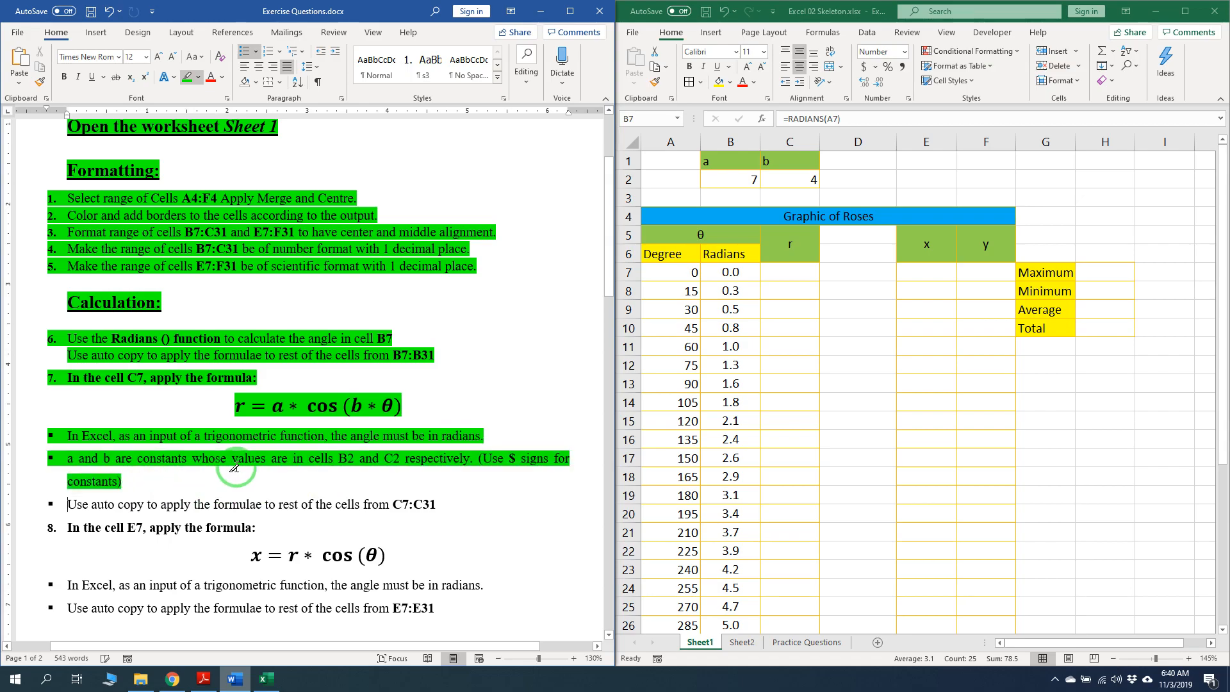
click(750, 178)
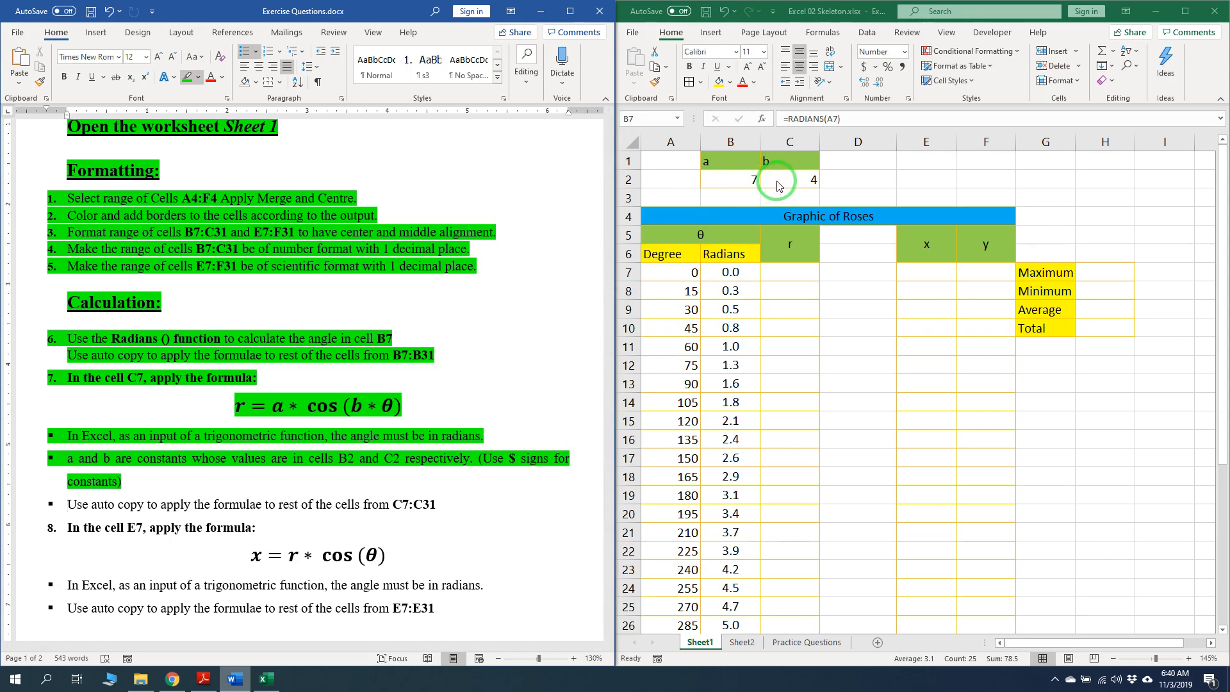
drag(452, 506, 37, 506)
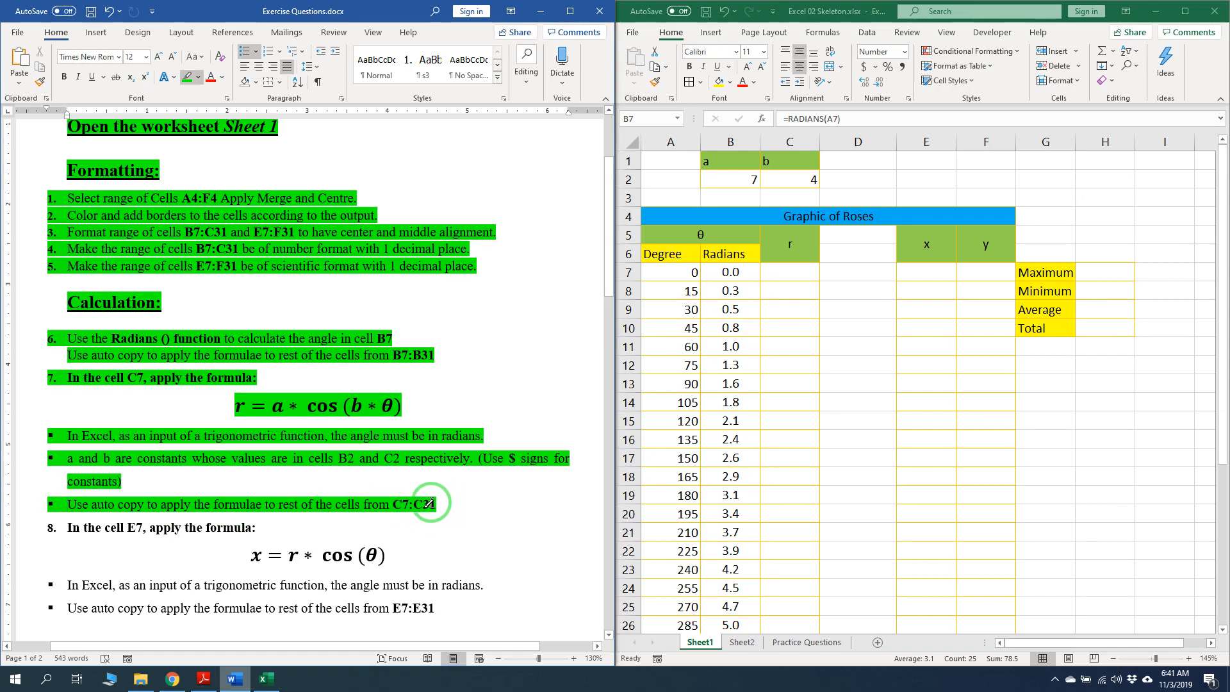
Enter the formula =$B$2*COS($C$2*B7) in cell C7 of the Excel sheet
click(789, 274)
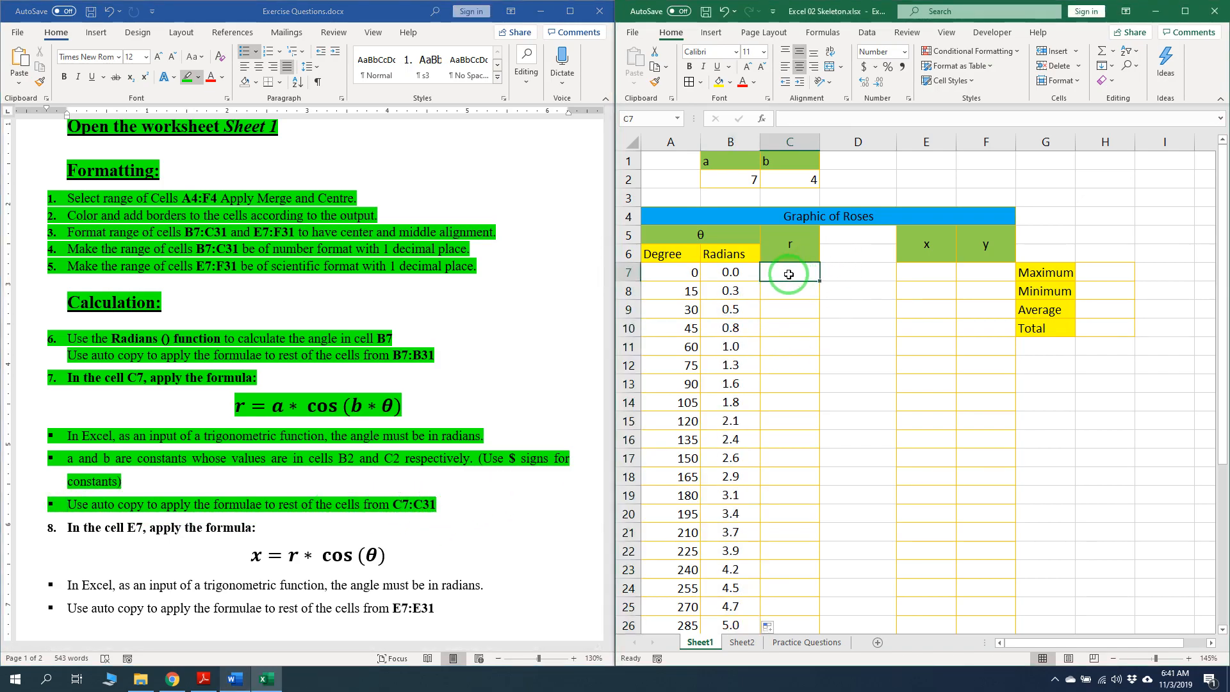
text(=)
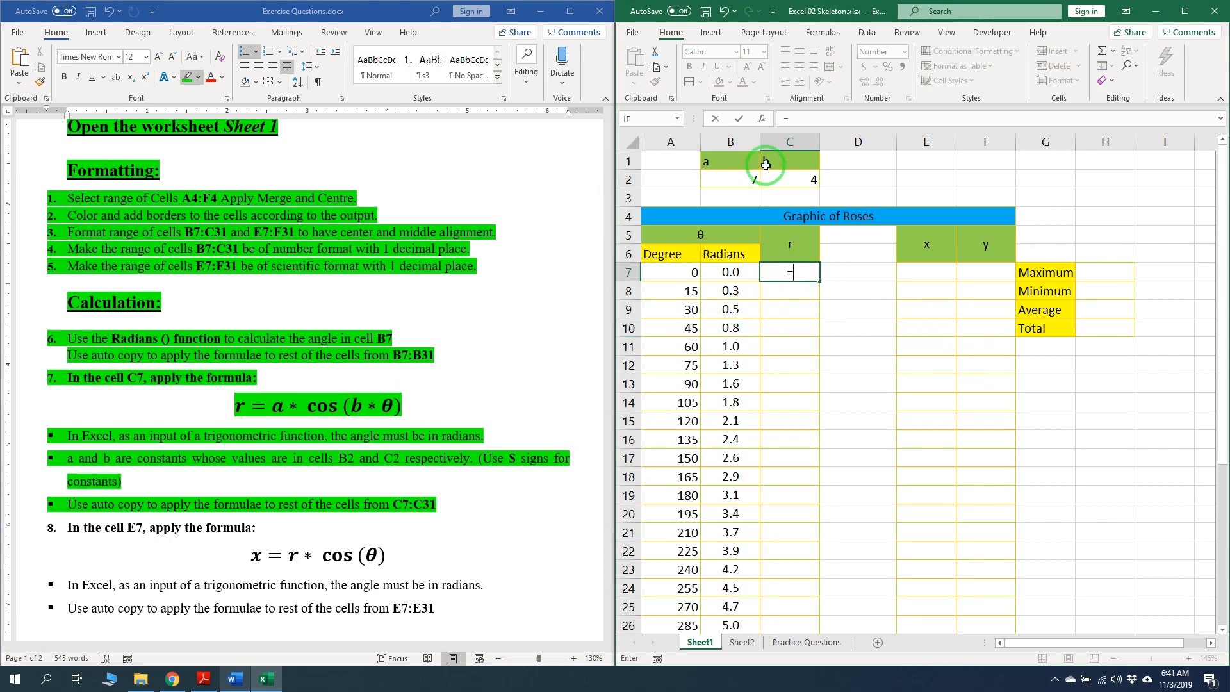
click(751, 180)
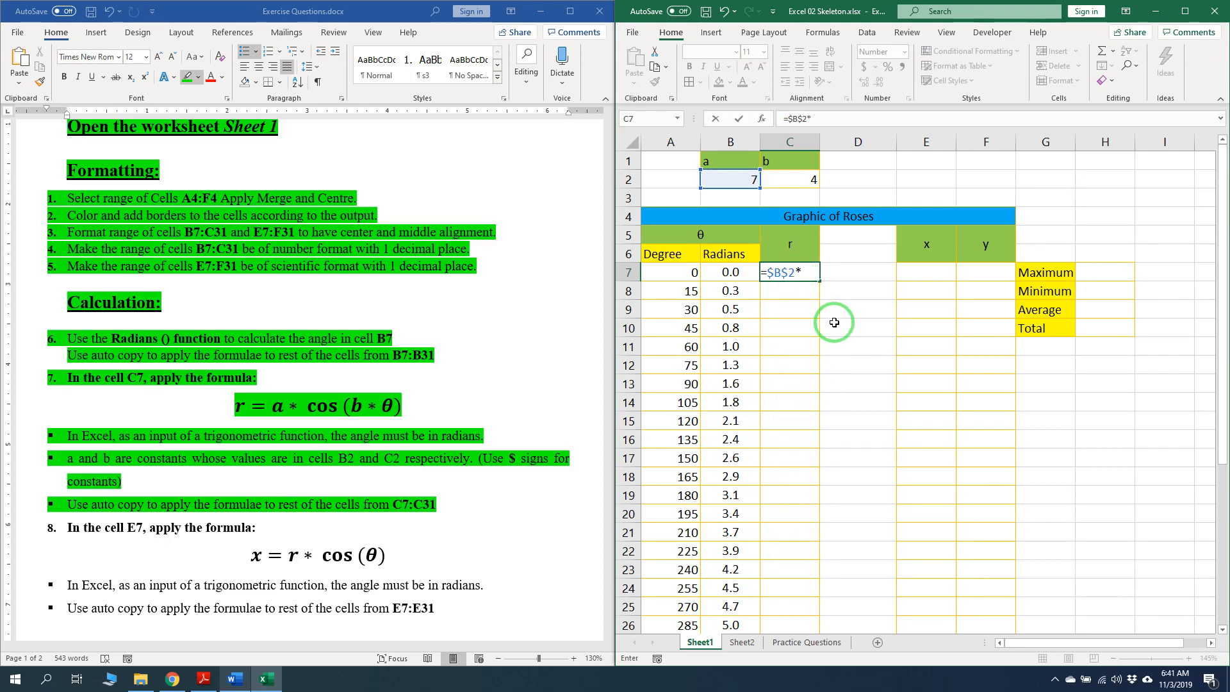
text(co)
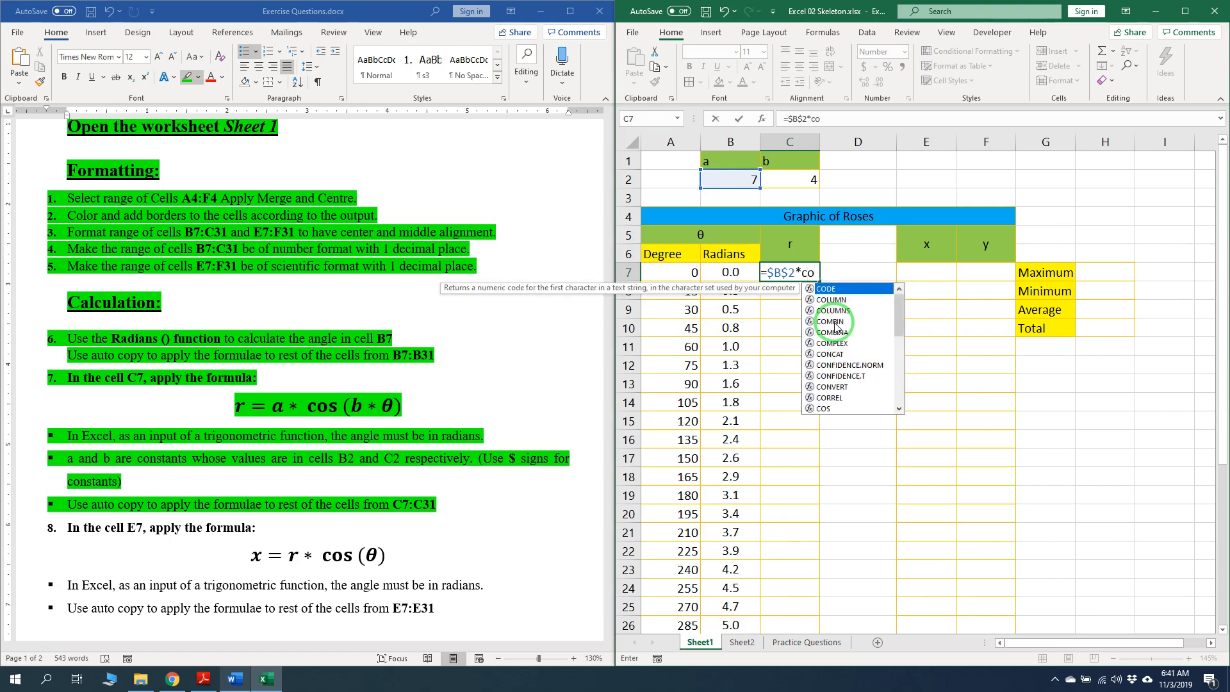
text(s)
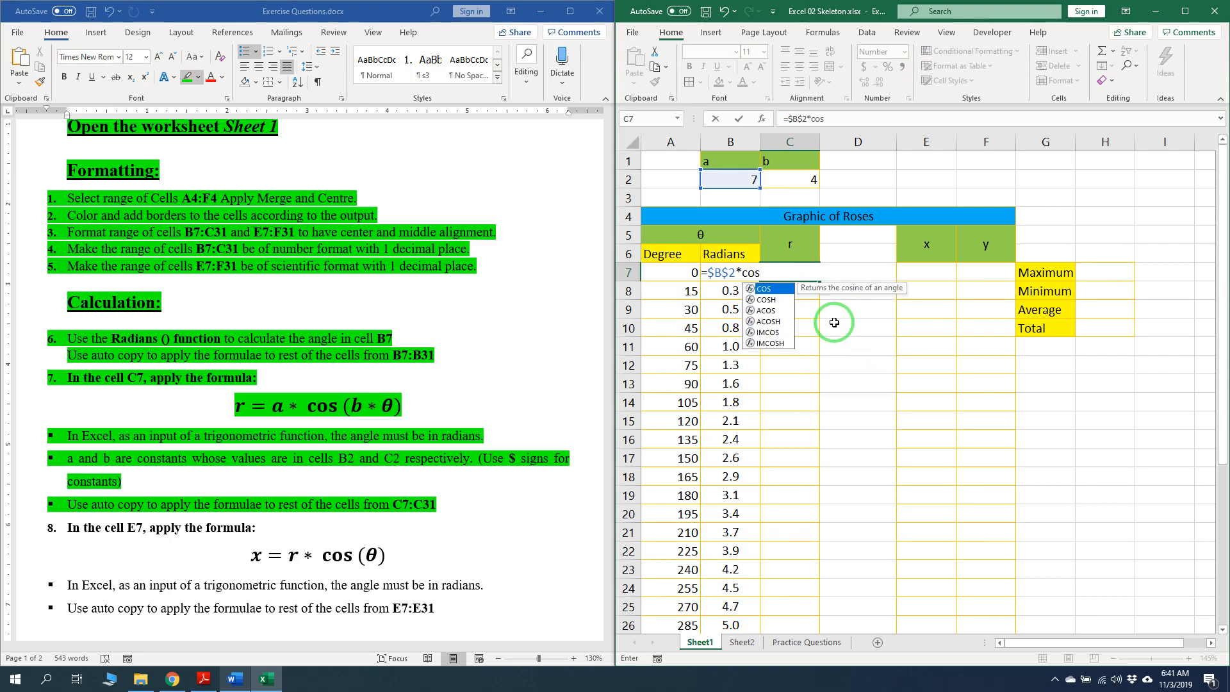
key(Tab)
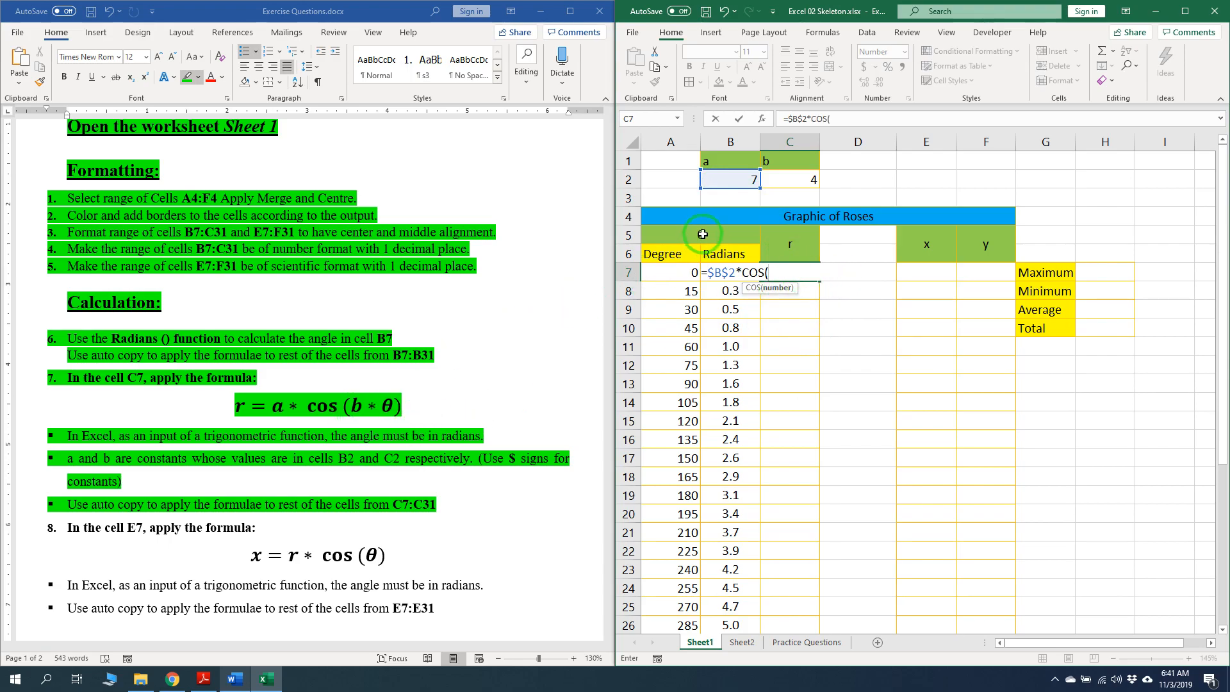
click(804, 183)
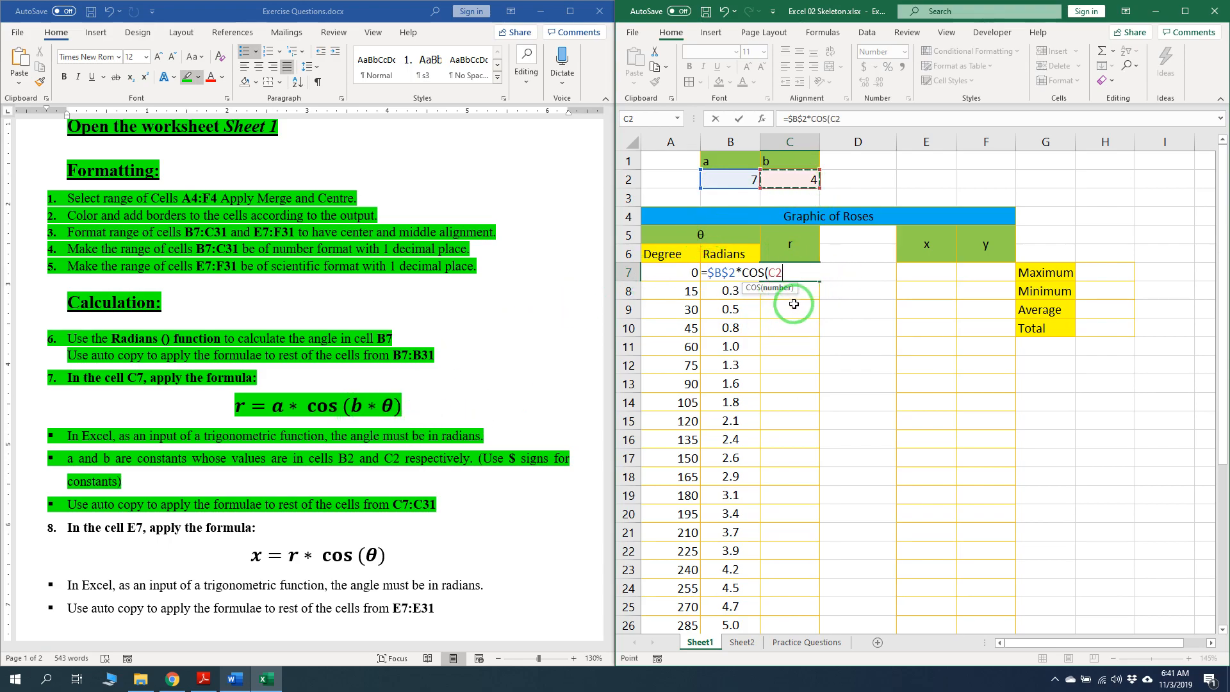
key(F4)
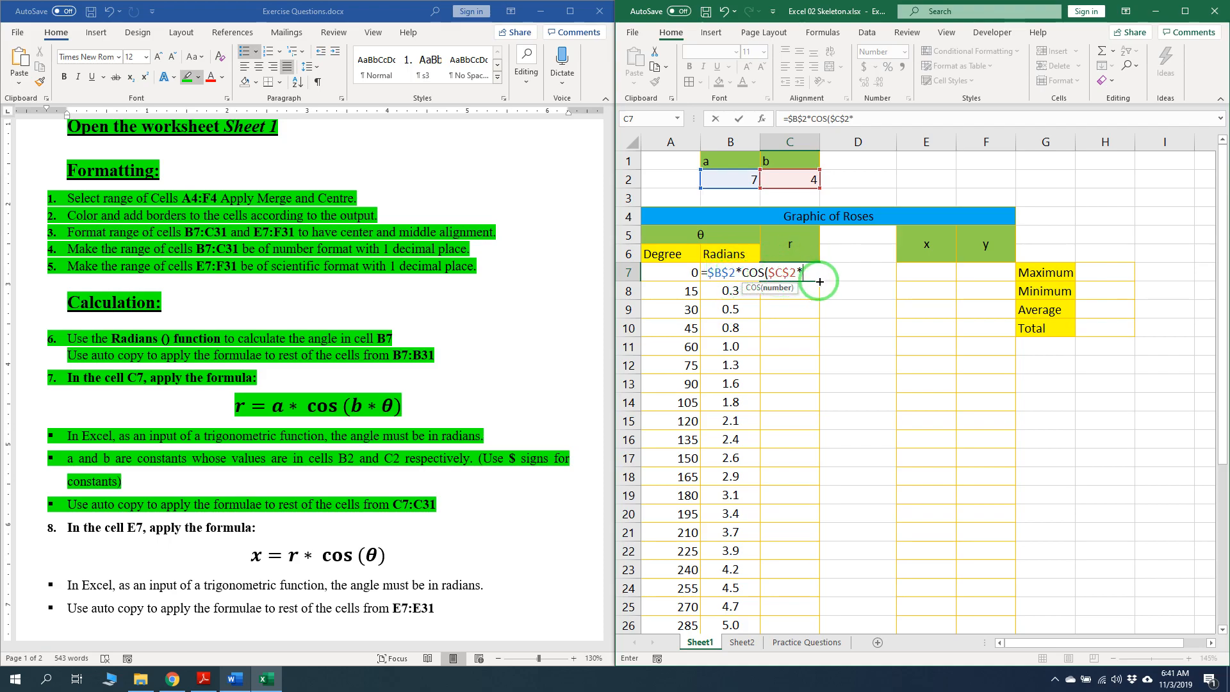
text(B)
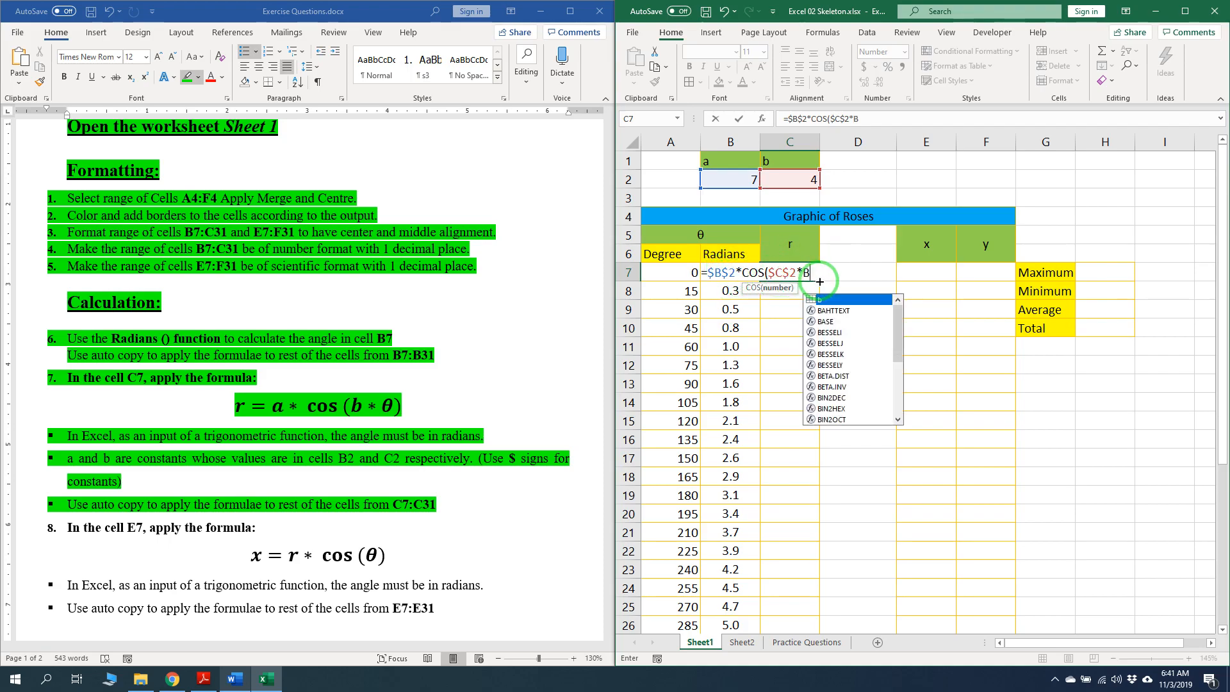
text(7)
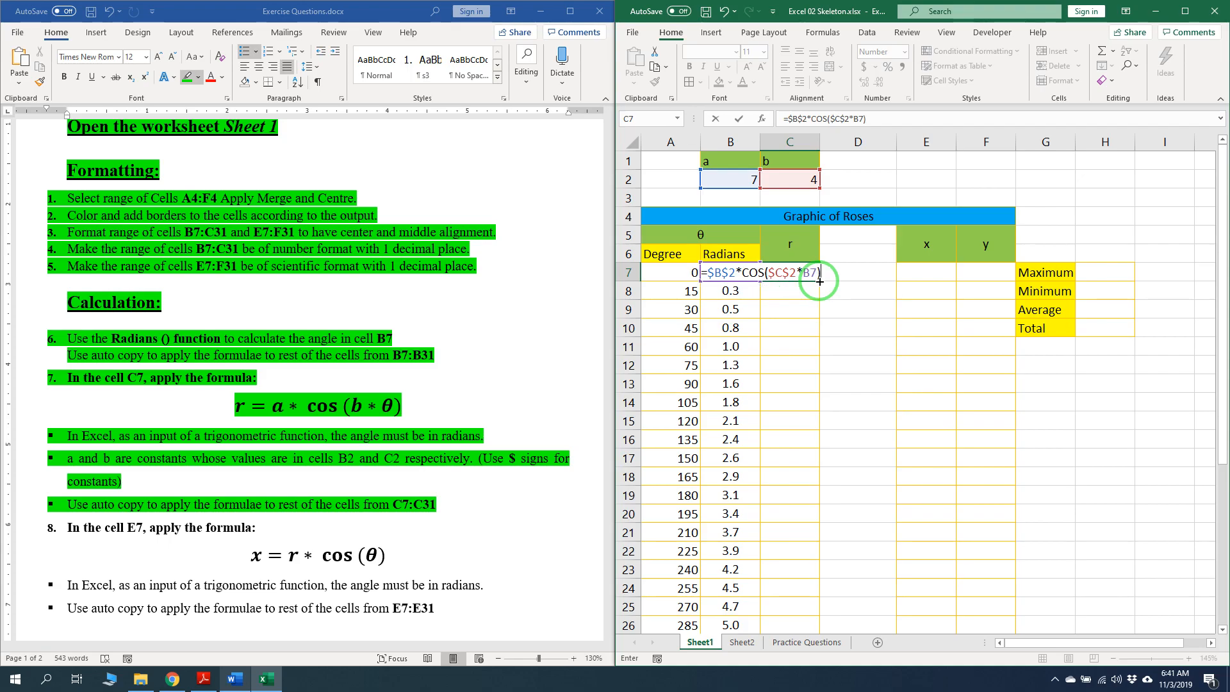
key(Return)
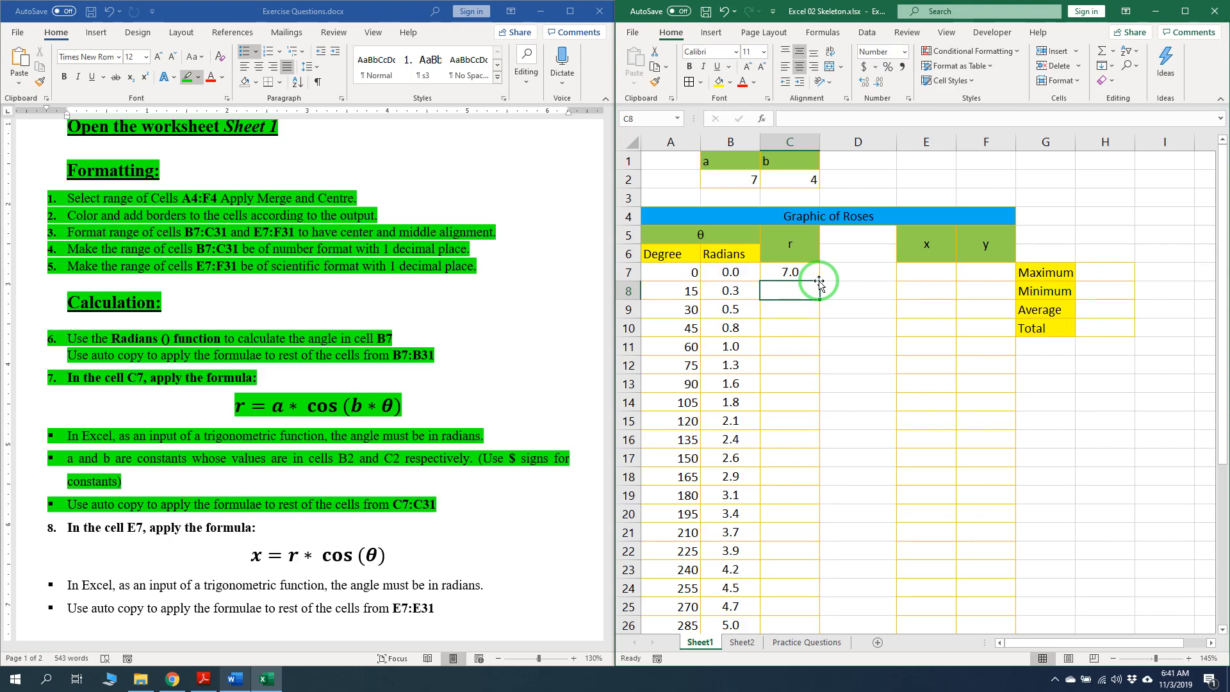
Copy the C7 formula down the r column through C31
click(804, 268)
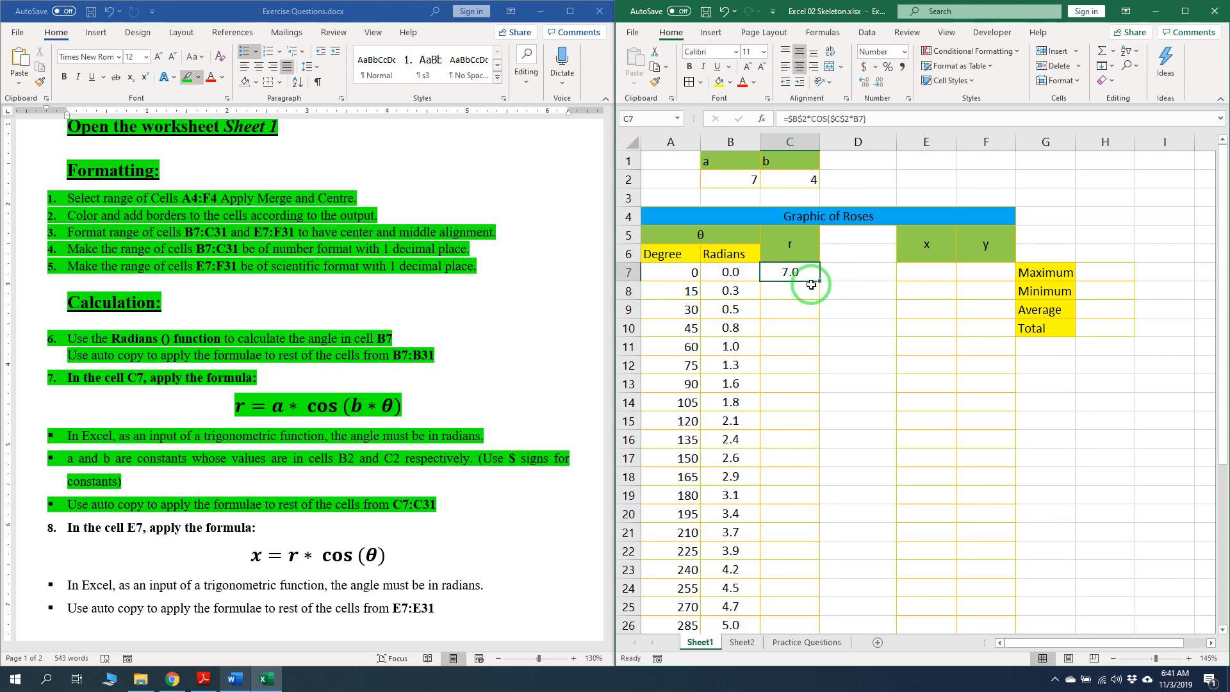
double_click(820, 281)
scroll(825, 330, down, 3)
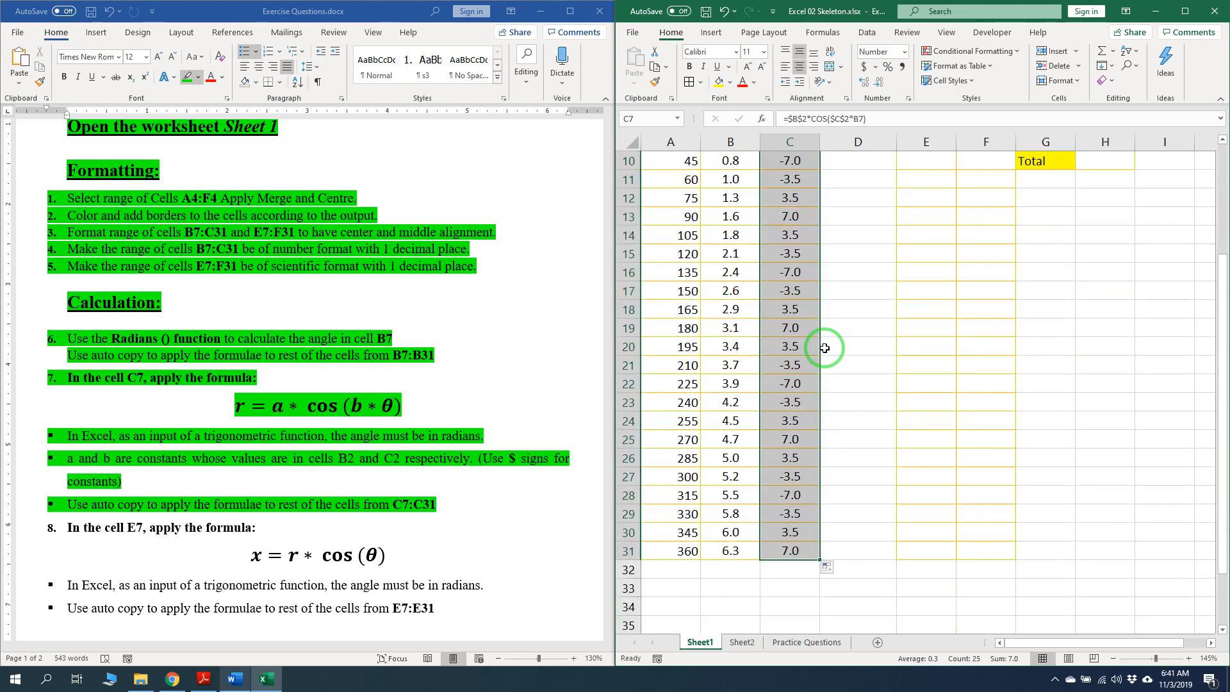
scroll(825, 330, up, 2)
Compare the calculated r values with the expected output in Output.pdf in Adobe Reader, and return to cell E7 in Excel
click(204, 680)
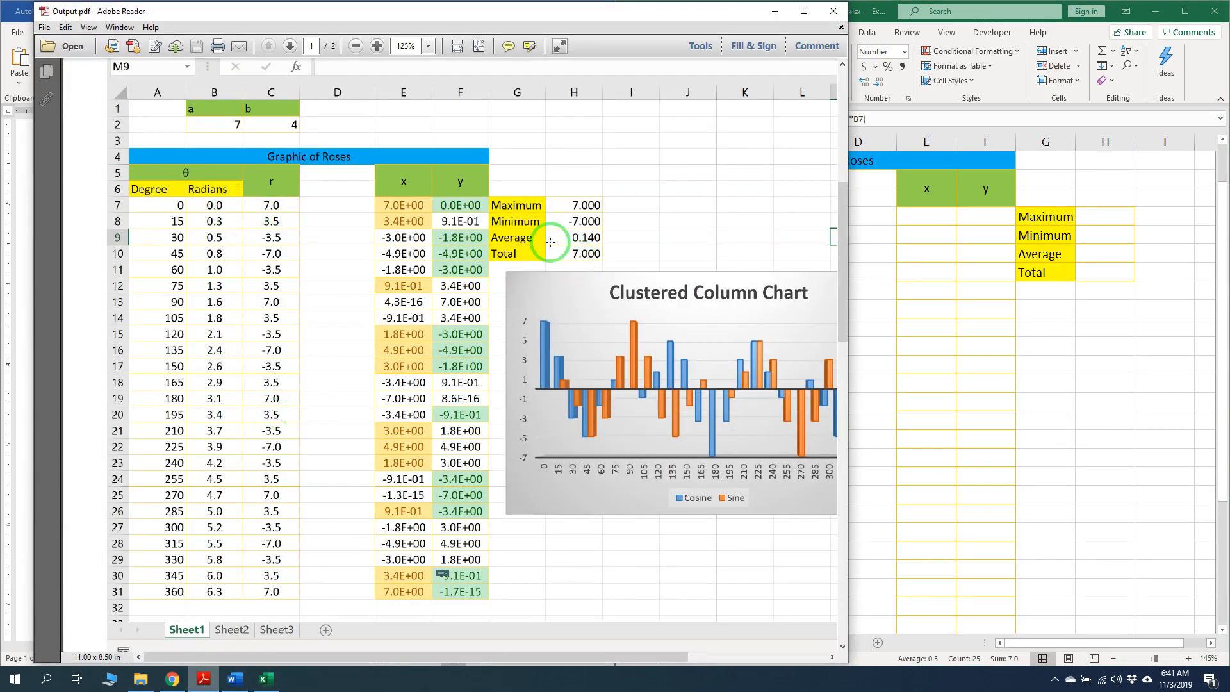
click(775, 11)
scroll(763, 340, down, 3)
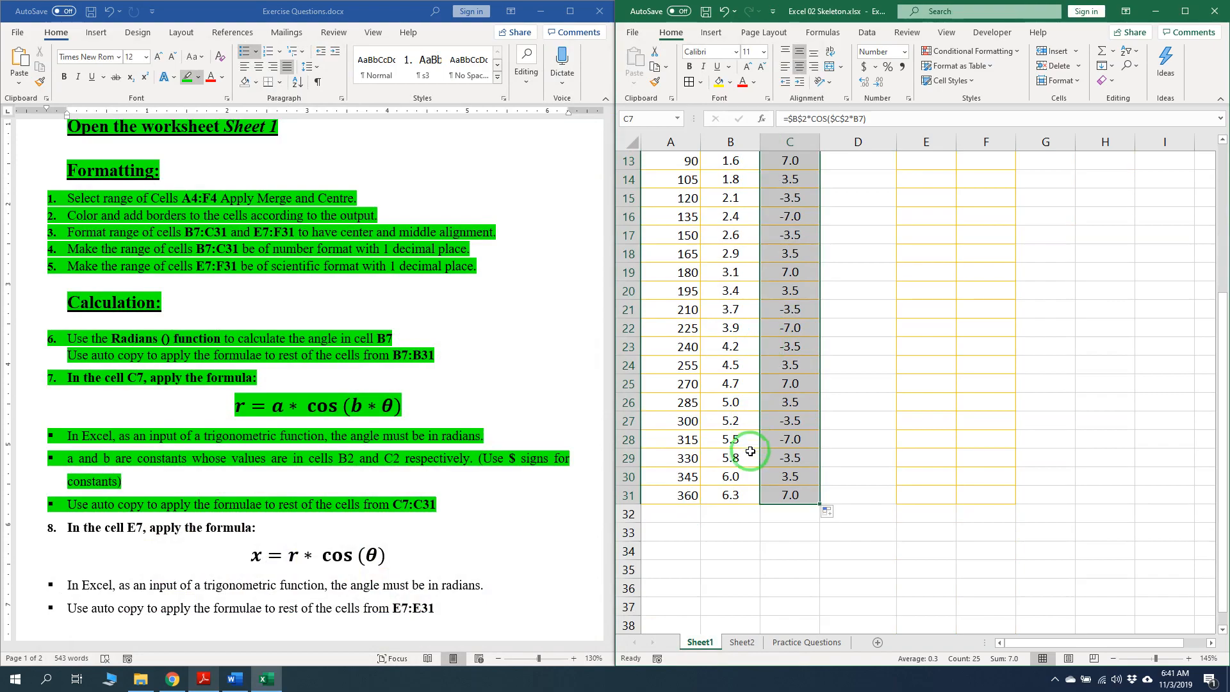
scroll(871, 449, up, 4)
click(927, 266)
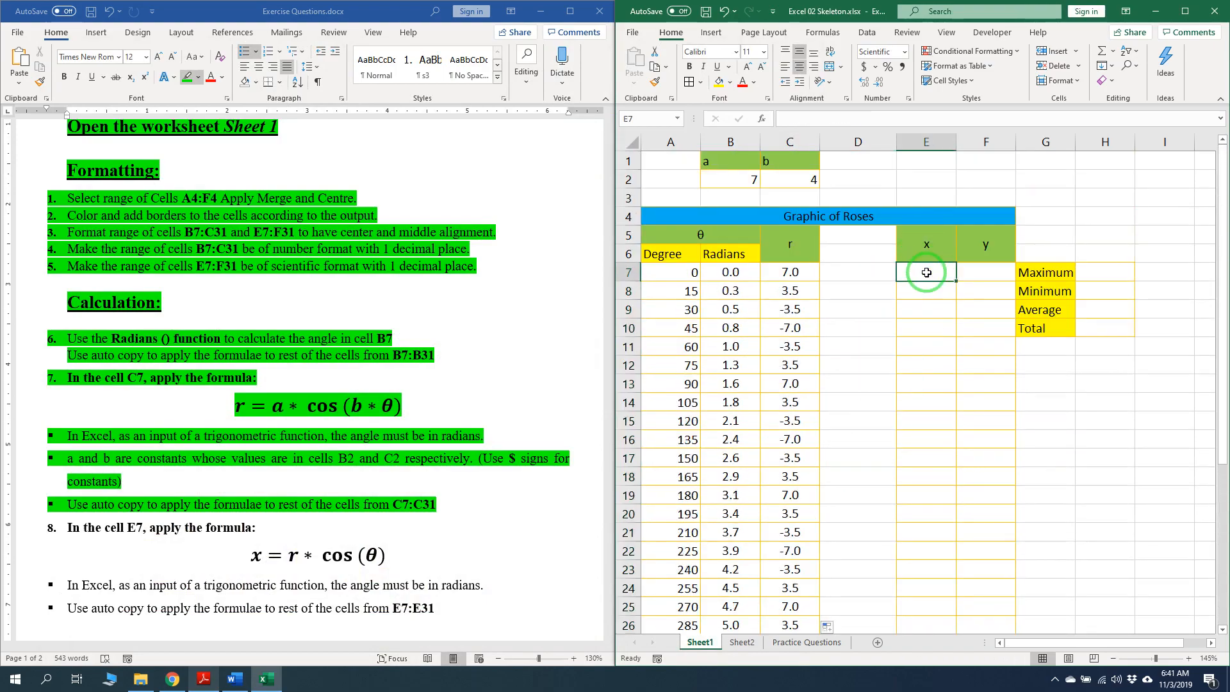
Highlight instruction 8, its formula and its two bullet points in green in the Word exercise document
click(218, 461)
scroll(219, 461, down, 3)
scroll(219, 462, down, 1)
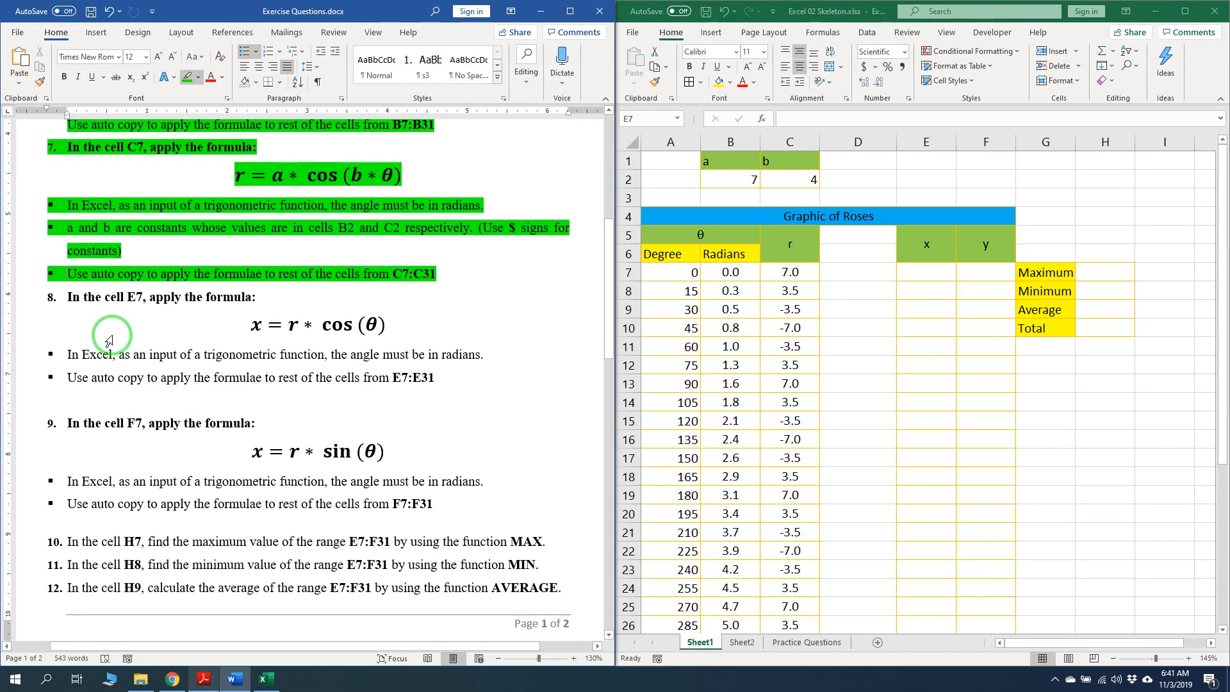
drag(64, 293, 406, 327)
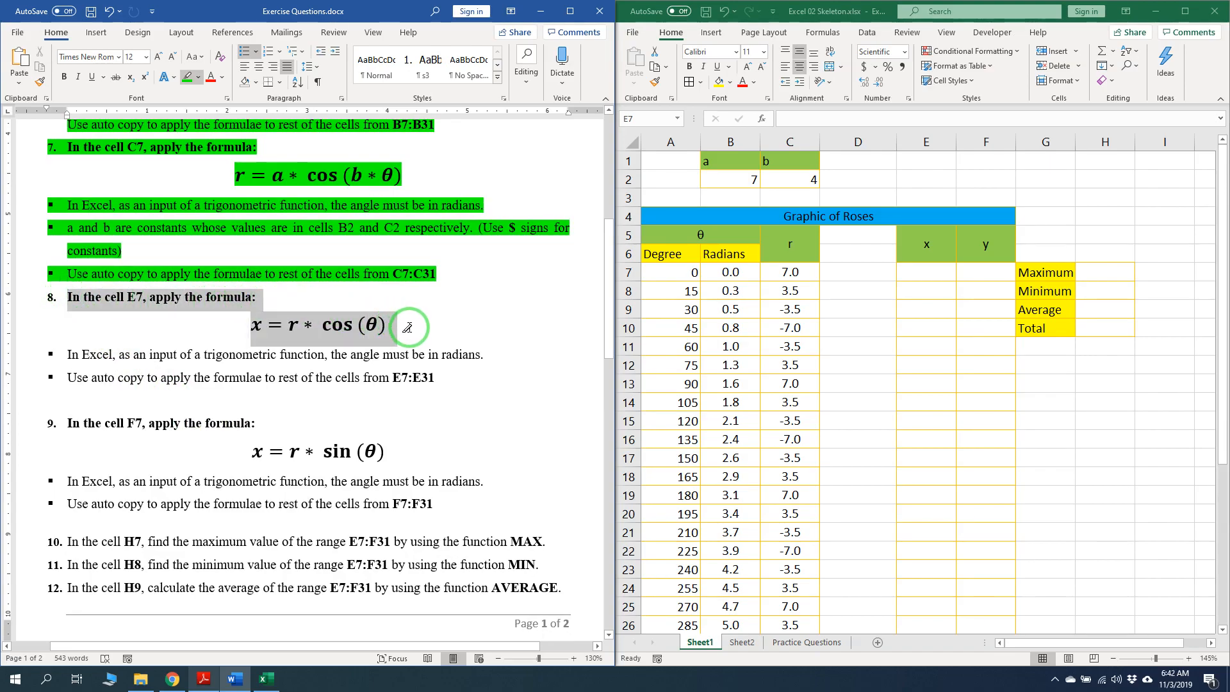
key(ctrl+alt+h)
click(368, 338)
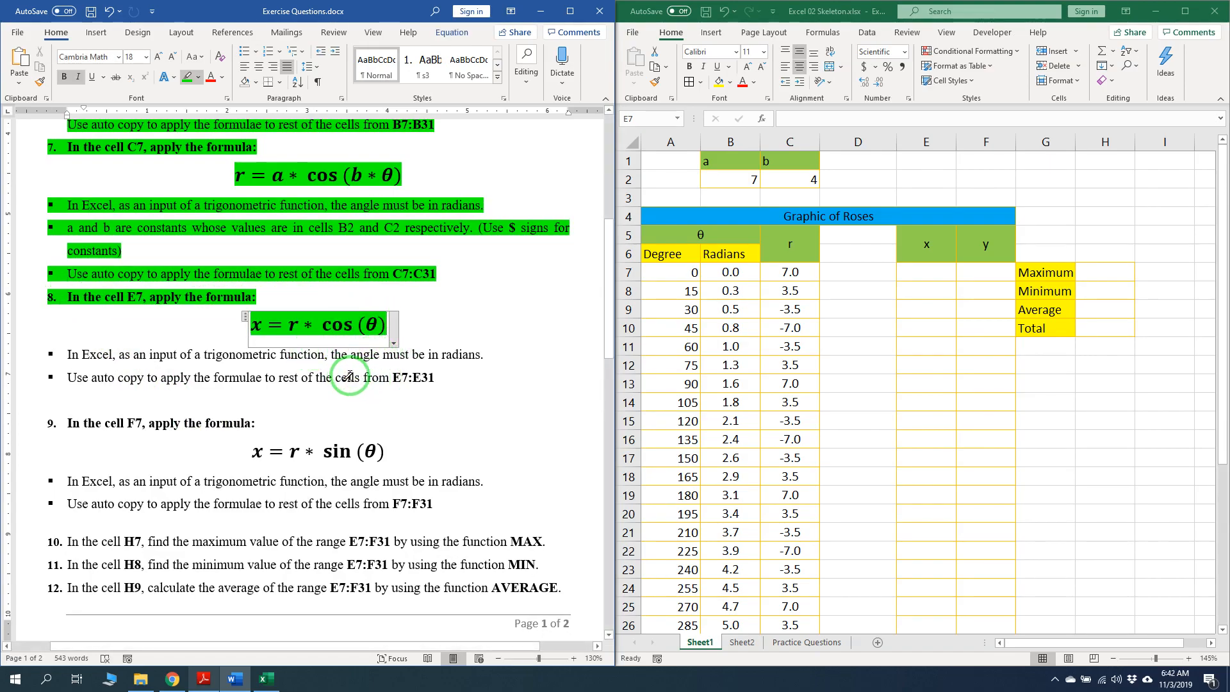
click(68, 354)
mouse_move(200, 356)
mouse_down()
mouse_move(468, 378)
mouse_move(286, 381)
mouse_up()
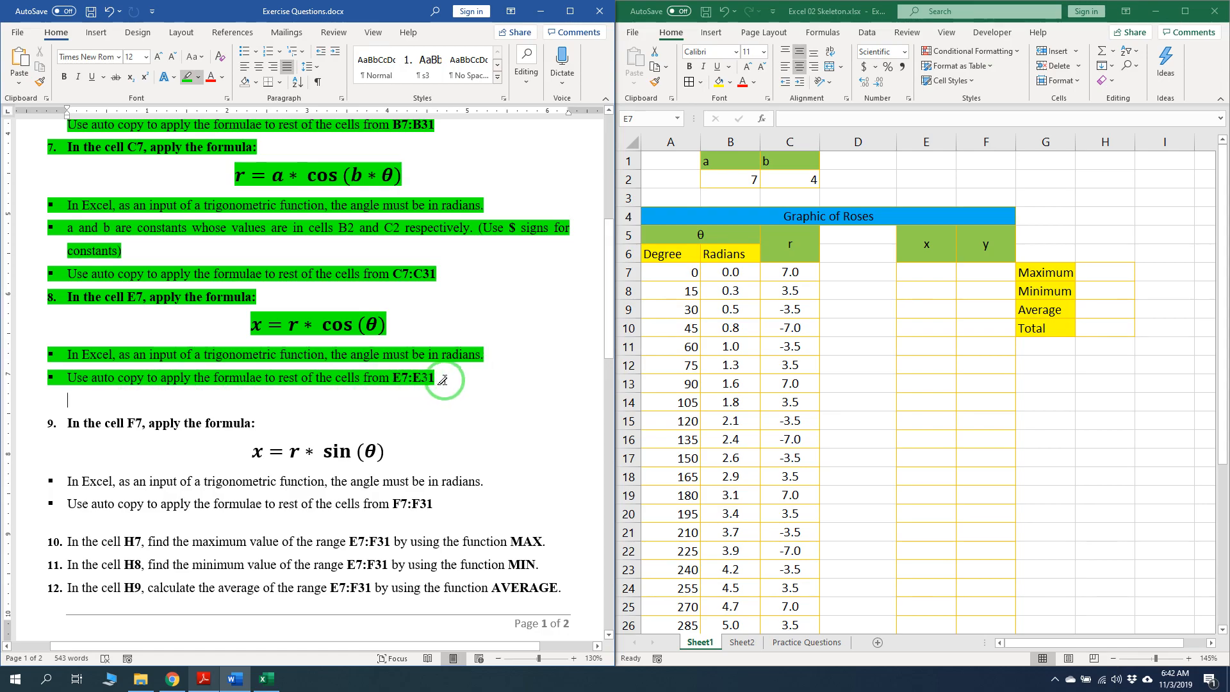
Enter the formula =C7*COS(B7) in cell E7 of the Excel sheet
click(932, 275)
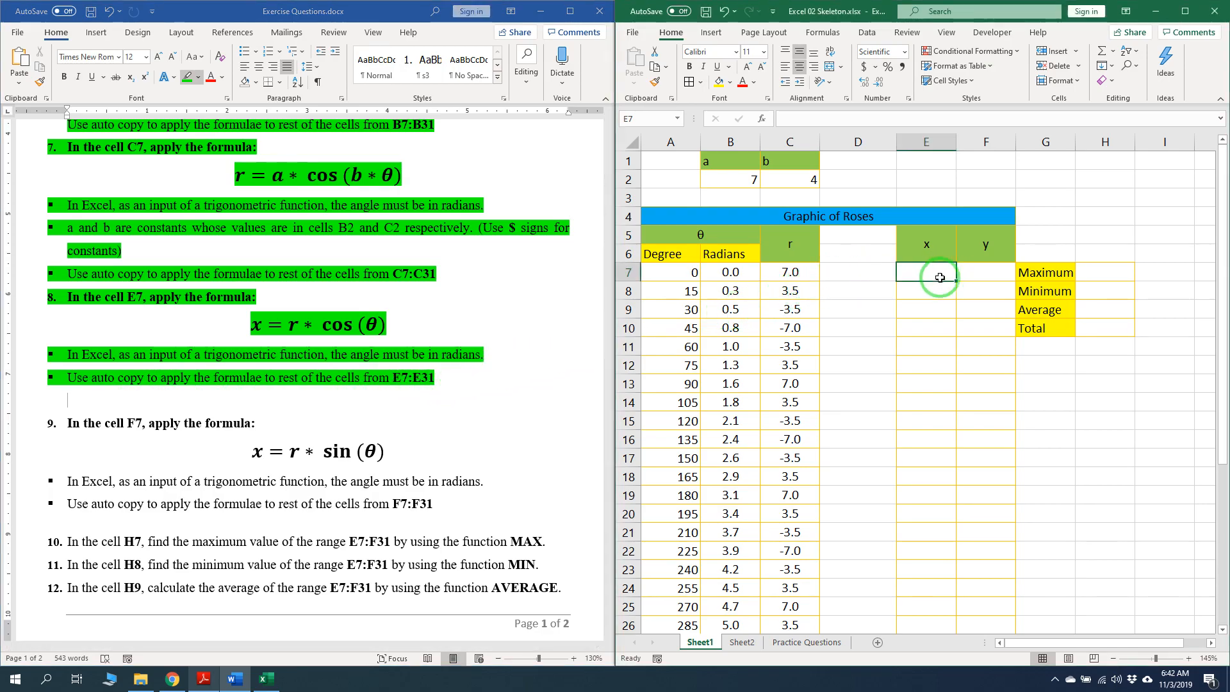
text(=)
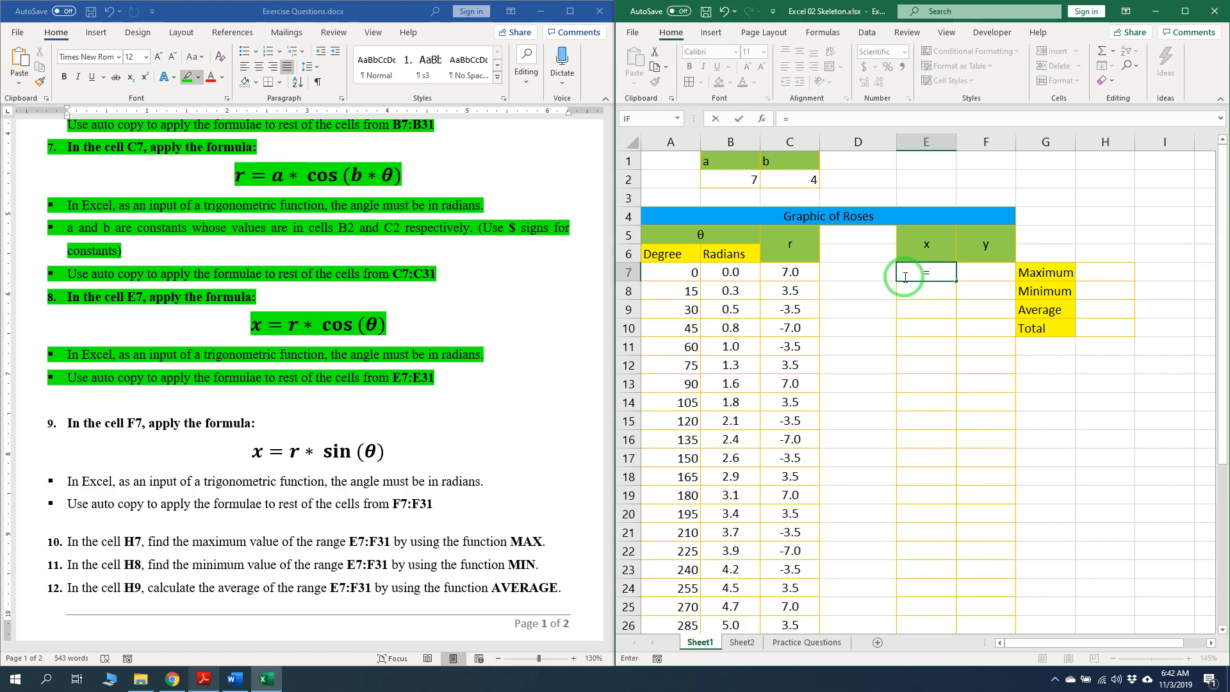
click(793, 278)
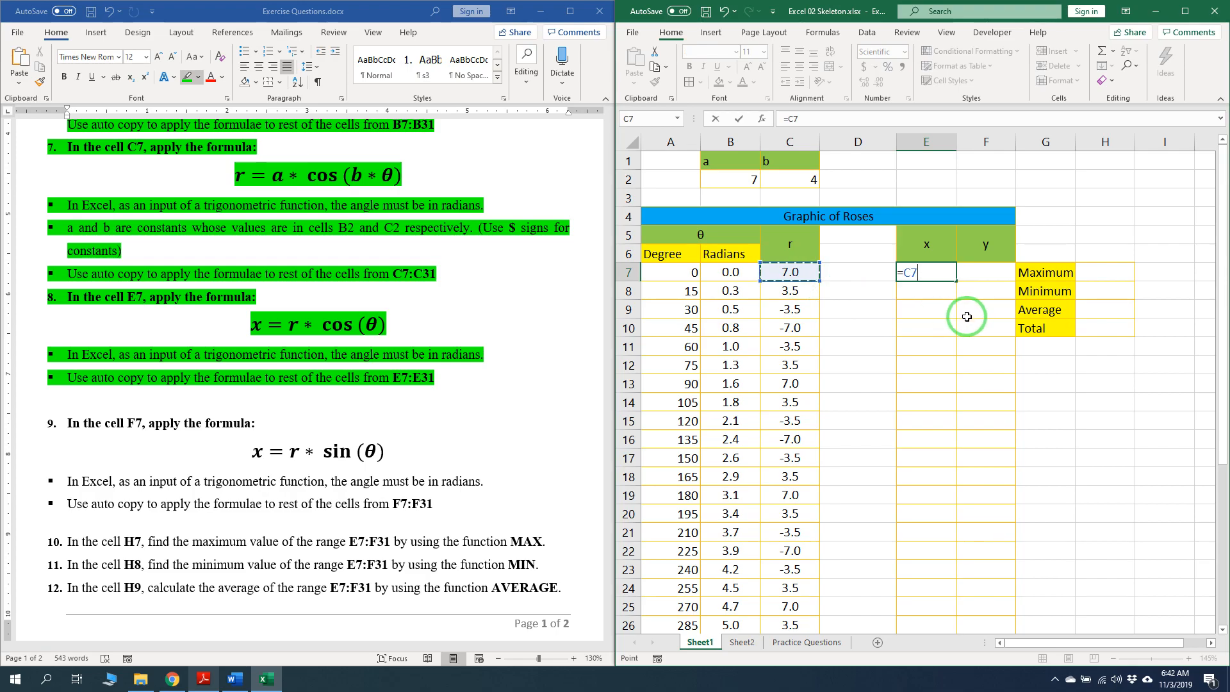
text(*cos)
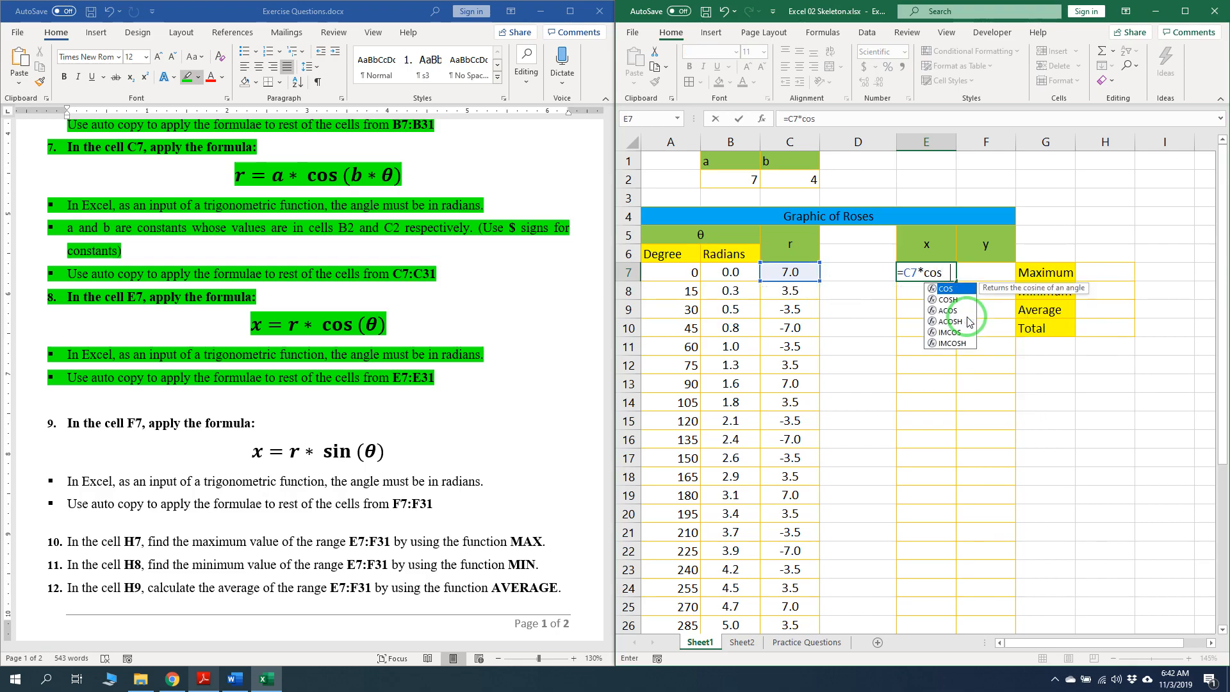
key(Tab)
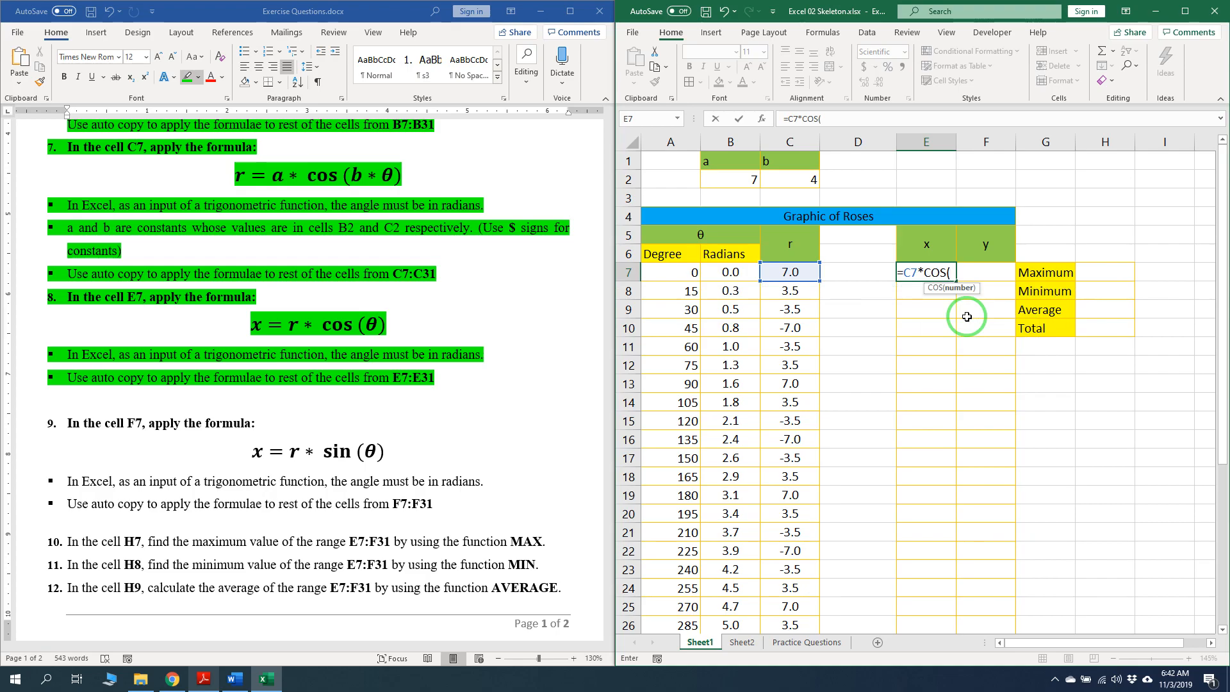
click(738, 274)
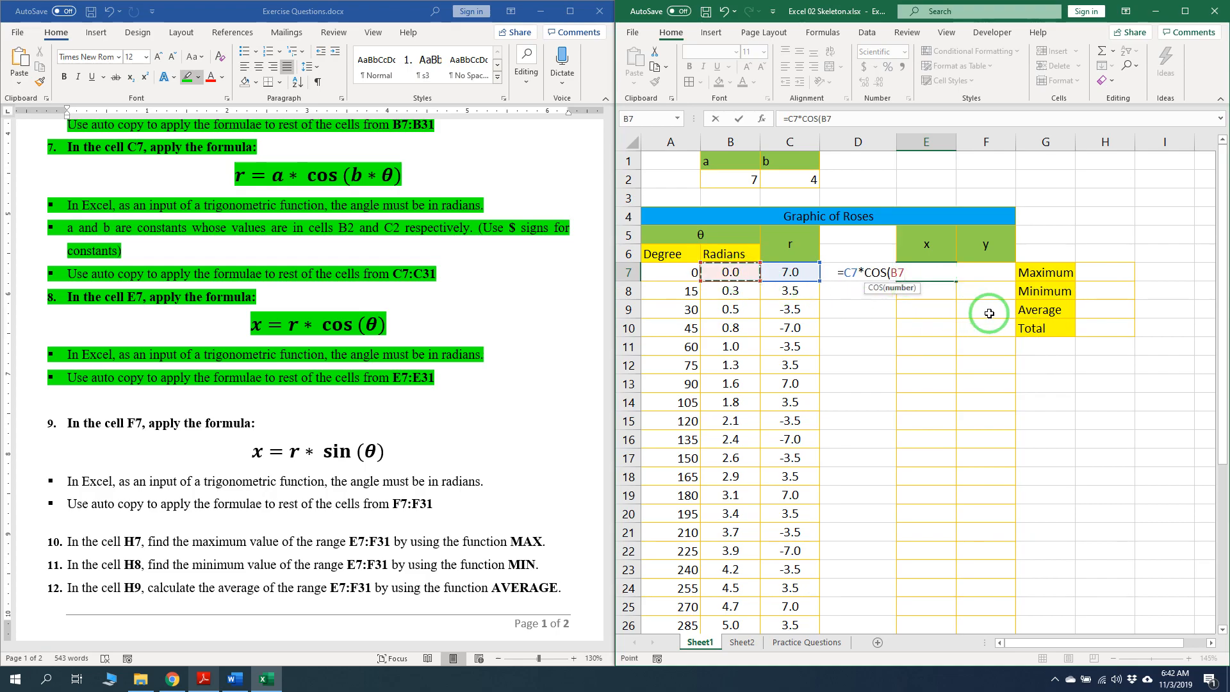
key(Return)
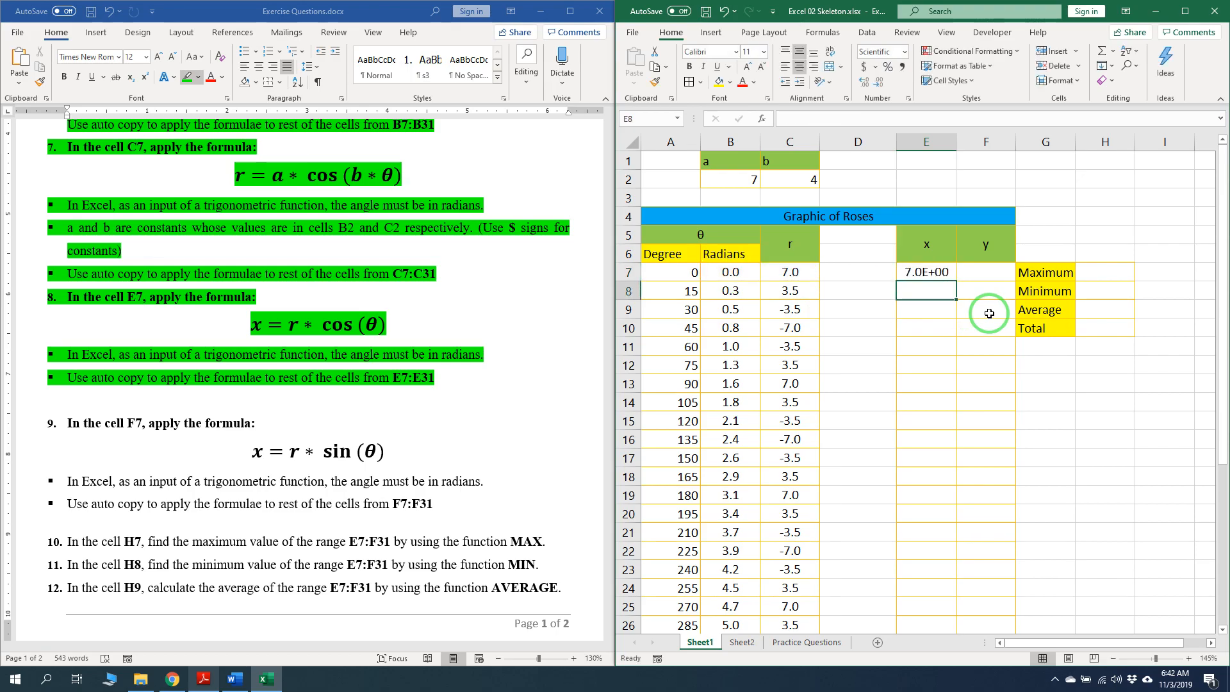
Copy the E7 formula down the x column through E31, and select cell F7
click(932, 272)
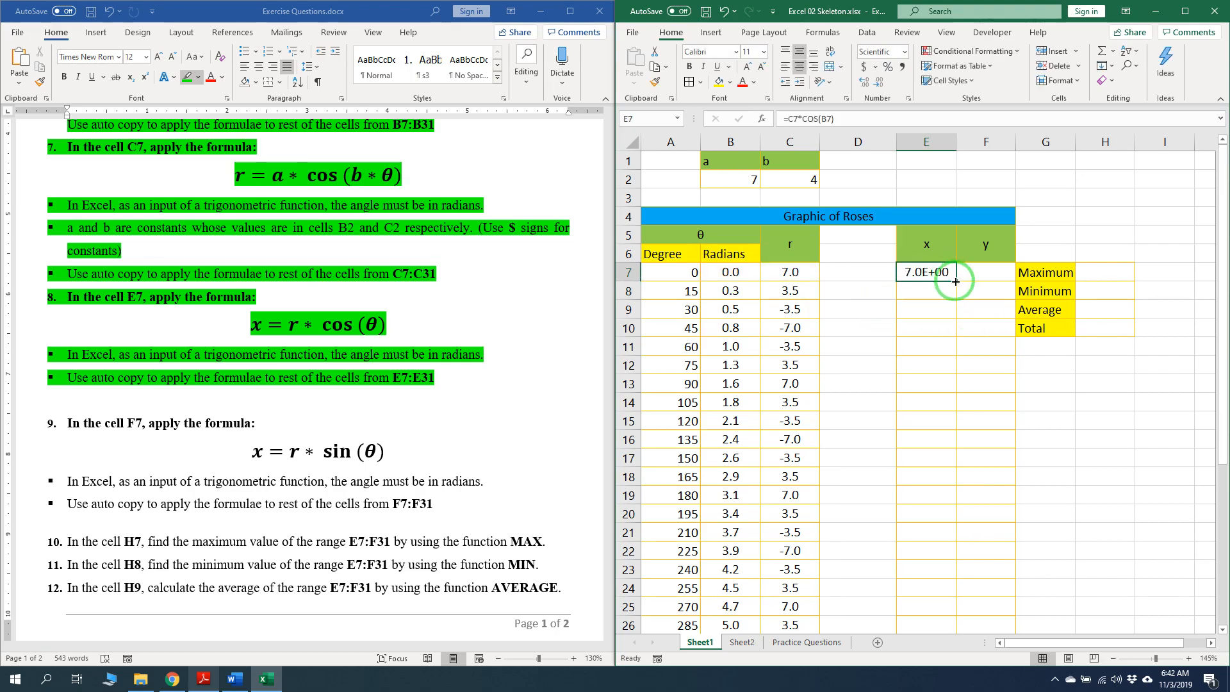
double_click(955, 282)
scroll(955, 282, down, 2)
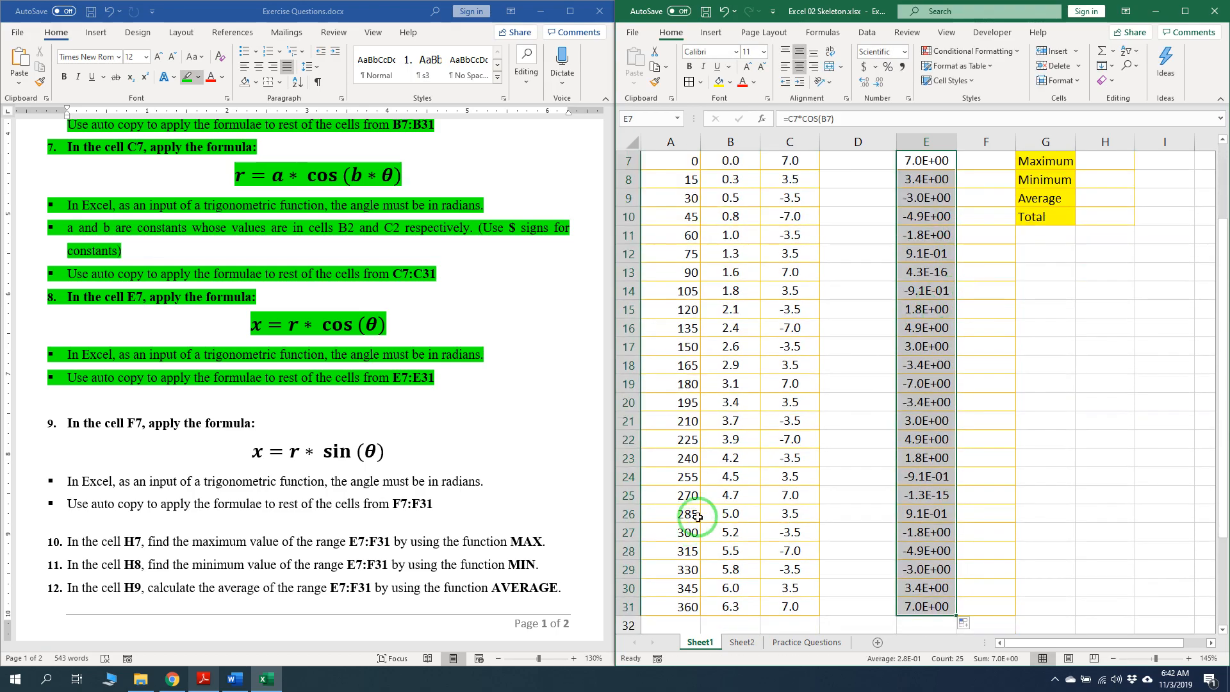
scroll(946, 327, up, 2)
click(985, 273)
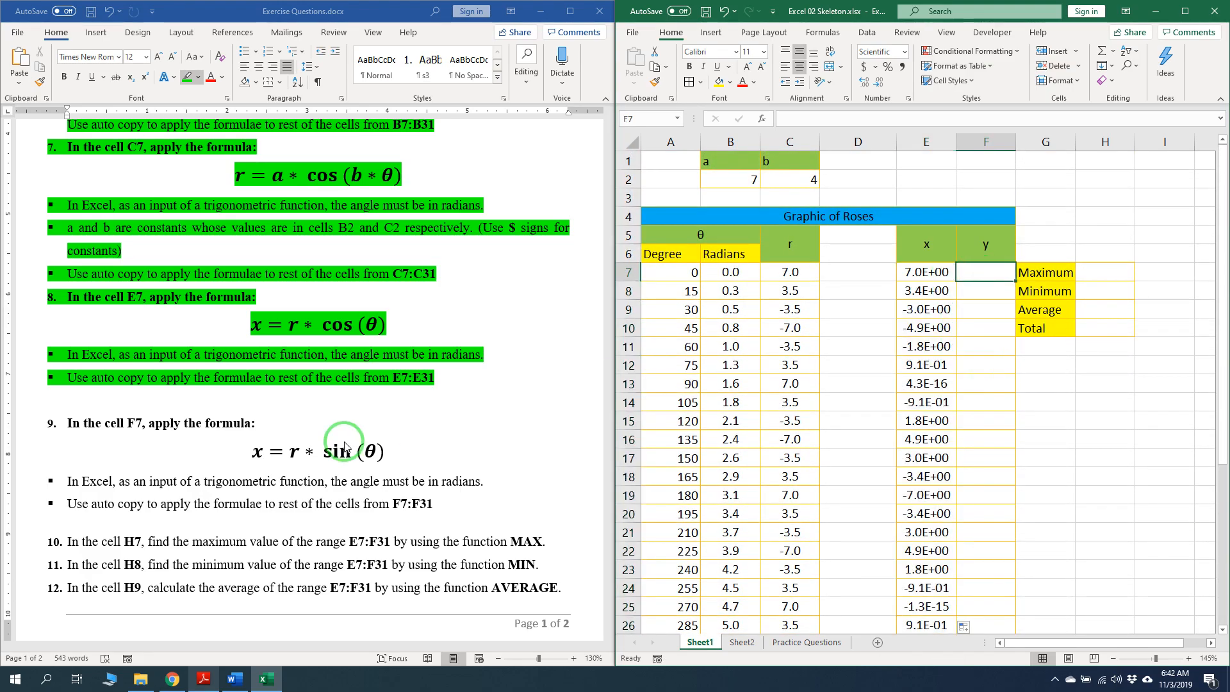
Highlight instruction 9, its formula and its two bullet points in green in the Word exercise document
scroll(203, 410, down, 1)
scroll(204, 410, down, 1)
drag(61, 346, 452, 430)
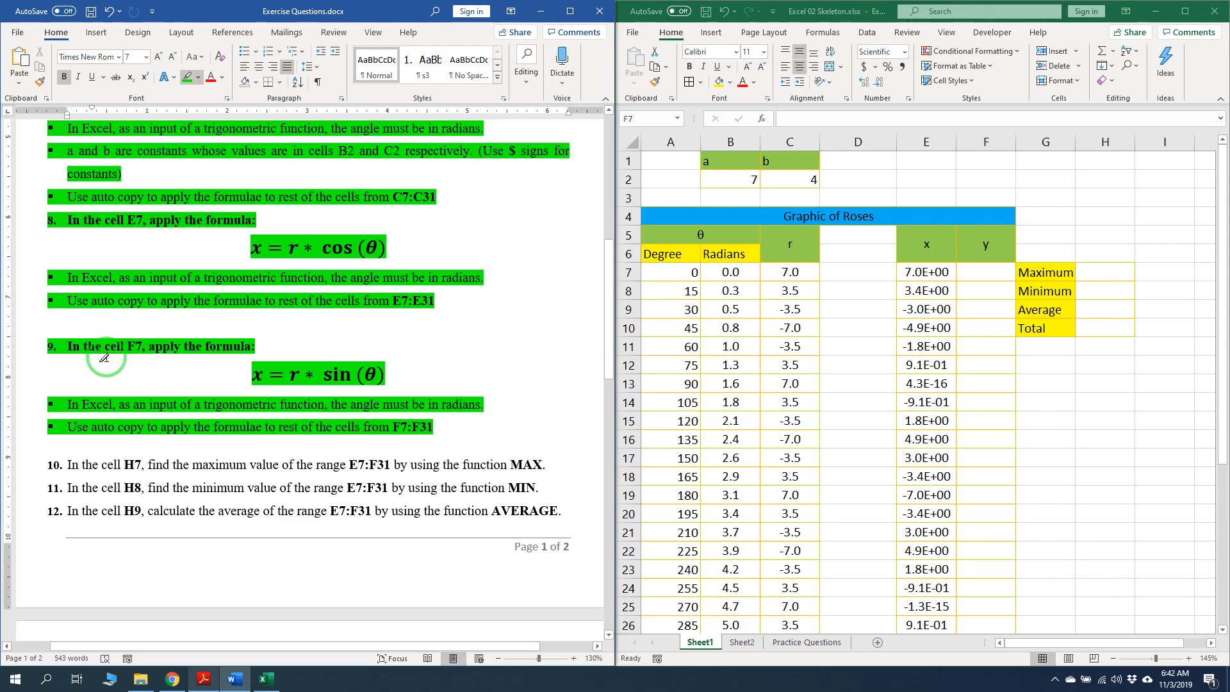
click(262, 378)
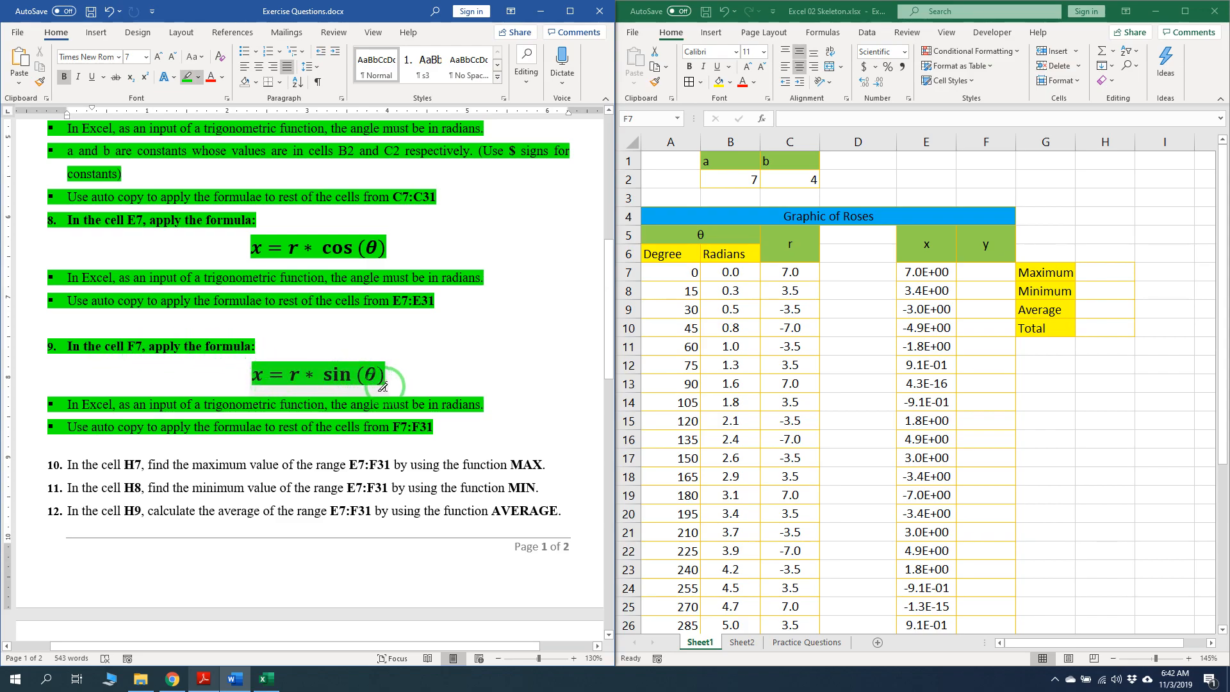
Enter the formula =C7*SIN(B7) in cell F7 of the Excel sheet
click(988, 272)
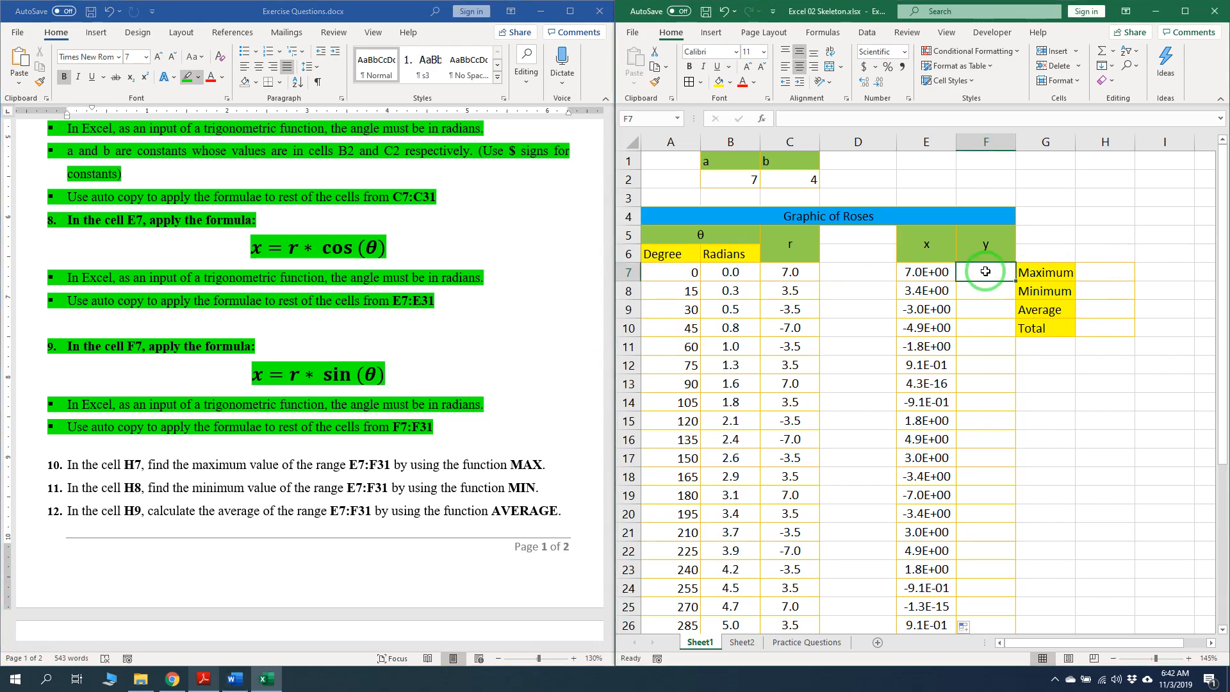
text(=)
click(791, 273)
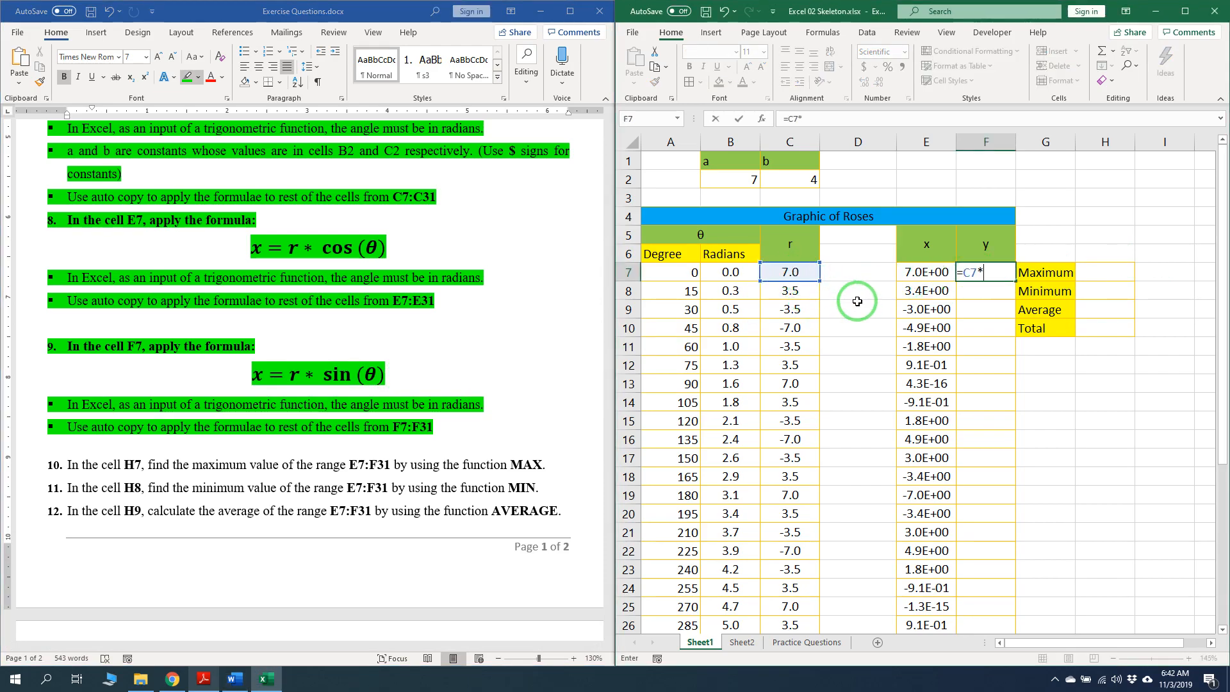
text(*SIN()
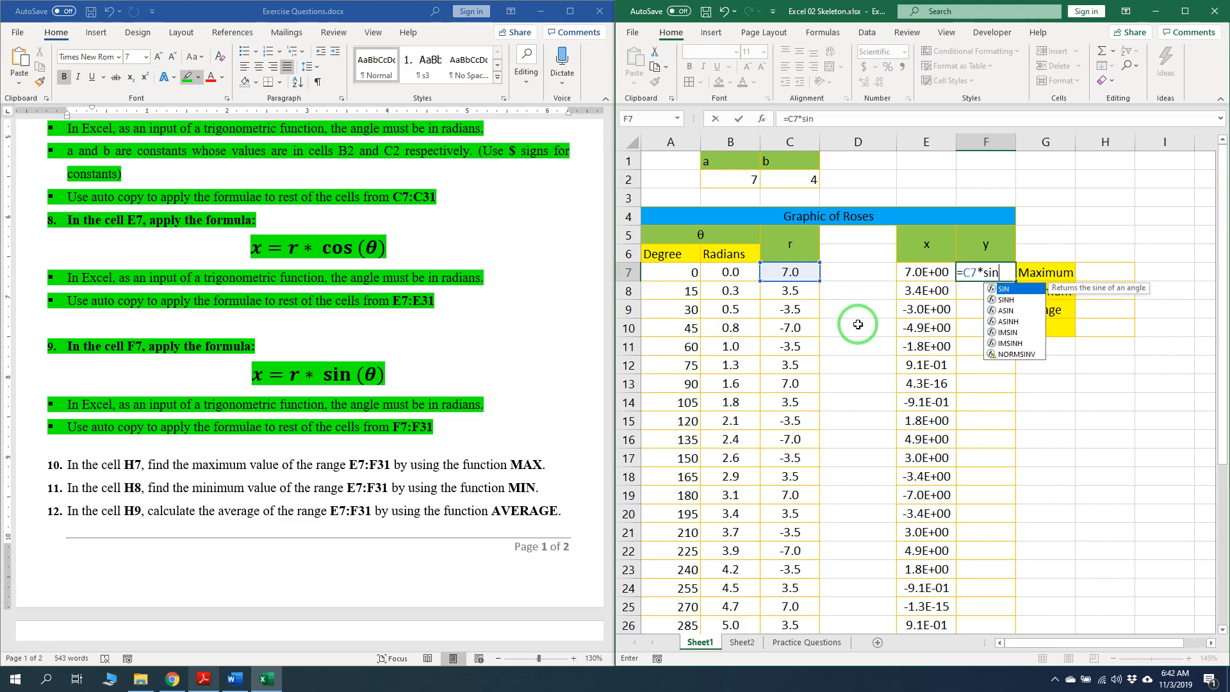
click(746, 273)
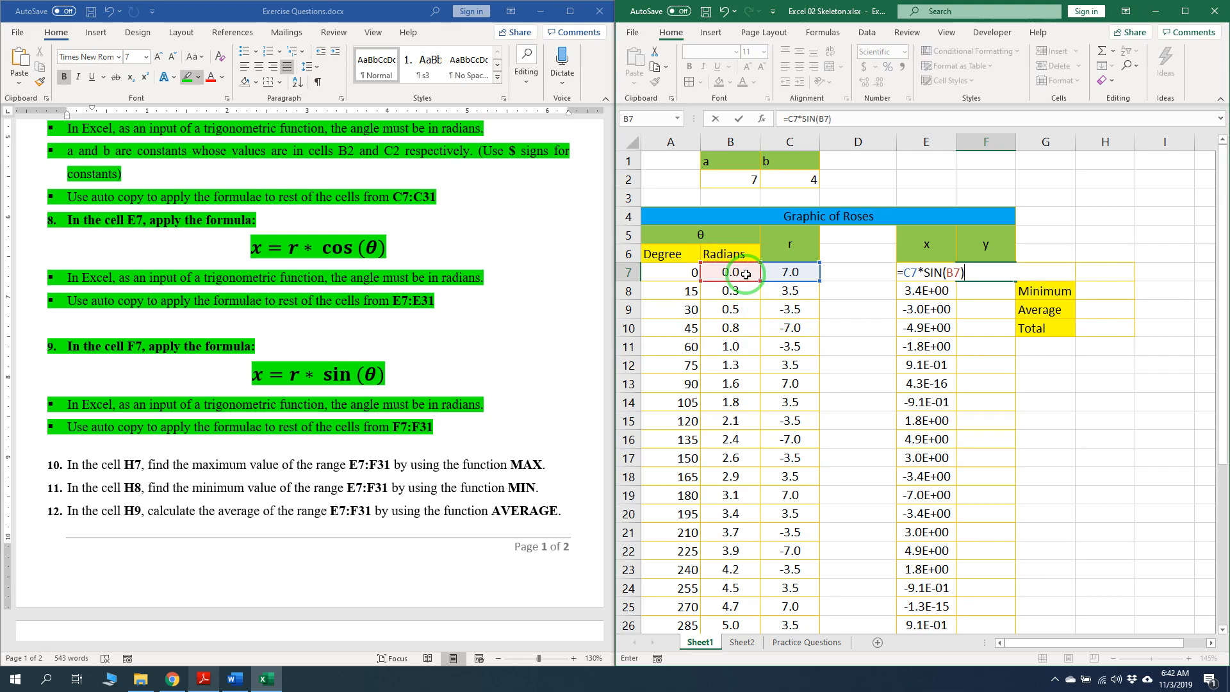
text())
key(Return)
Copy the F7 formula down the y column through F31, and compare the x and y values with Output.pdf in Adobe Reader
click(1012, 280)
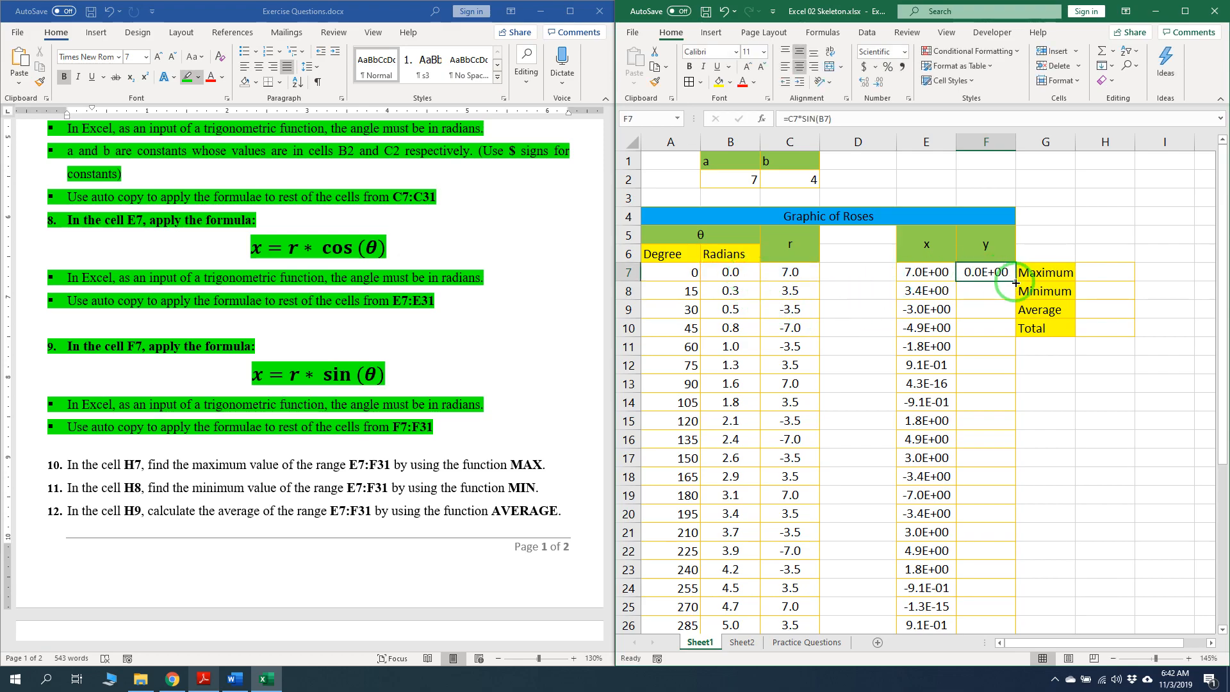
double_click(1016, 282)
scroll(1060, 356, down, 3)
scroll(1059, 357, up, 1)
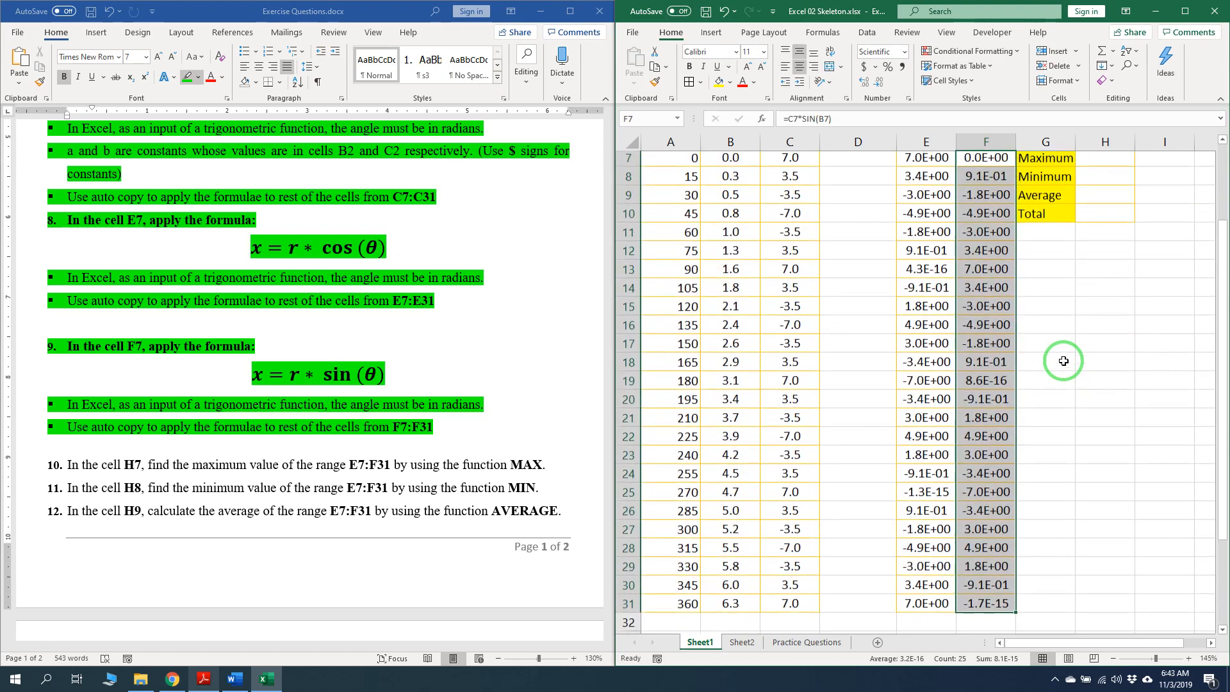
click(214, 682)
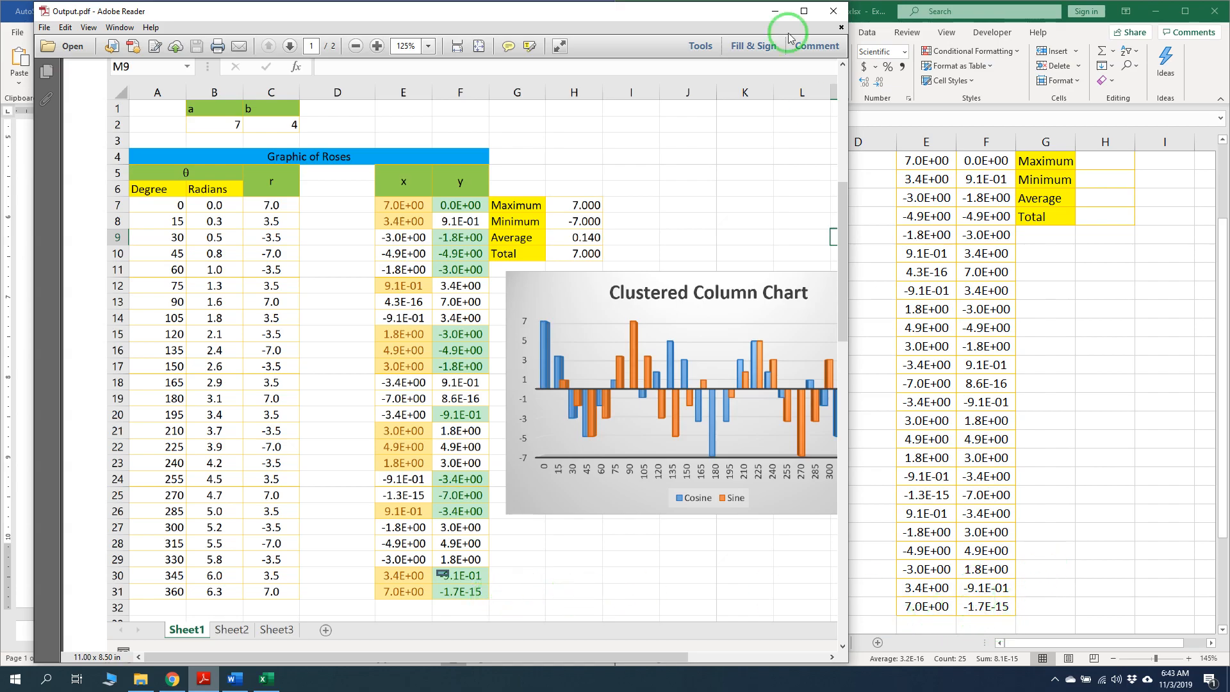
click(774, 15)
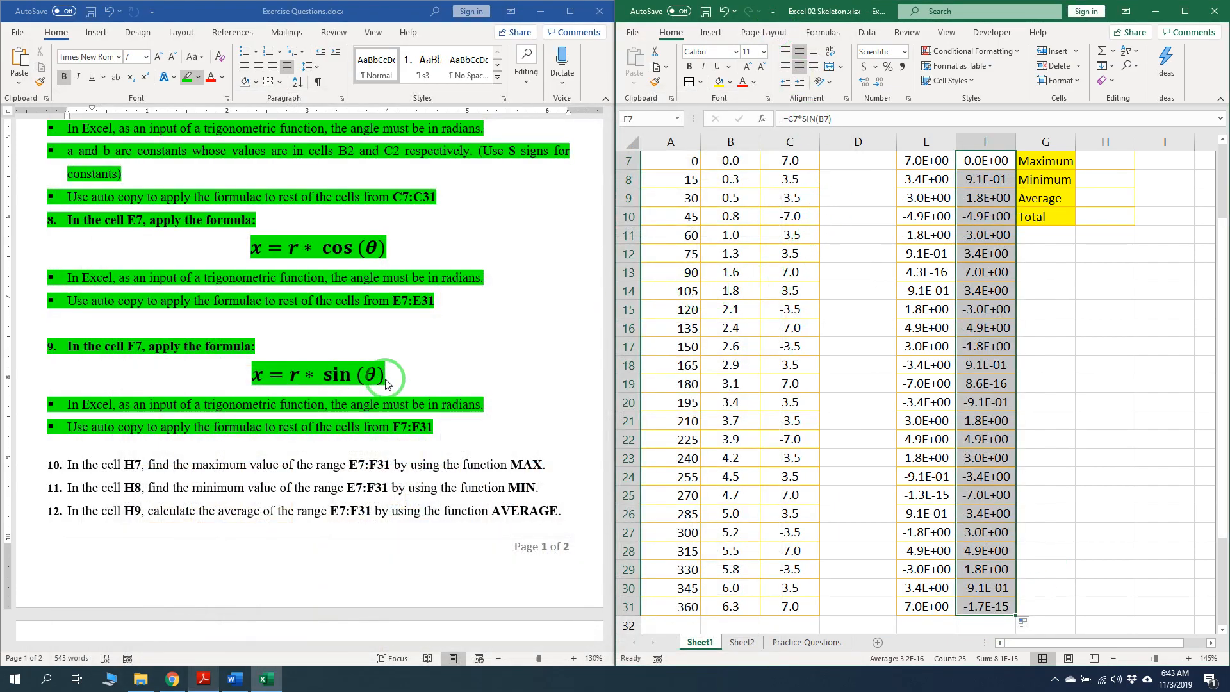
Highlight instruction 10, about the maximum in cell H7, in green in the Word exercise document
scroll(386, 382, down, 3)
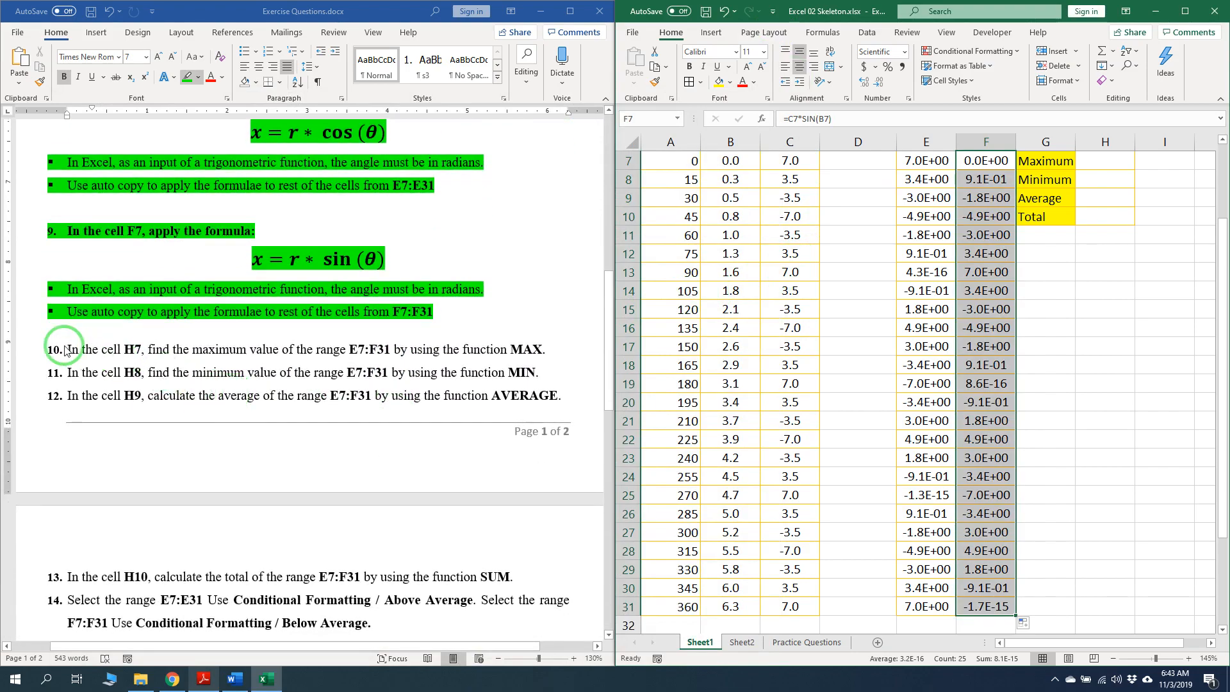
click(66, 350)
mouse_move(66, 349)
mouse_down()
mouse_move(503, 353)
mouse_move(564, 349)
mouse_move(595, 324)
mouse_up()
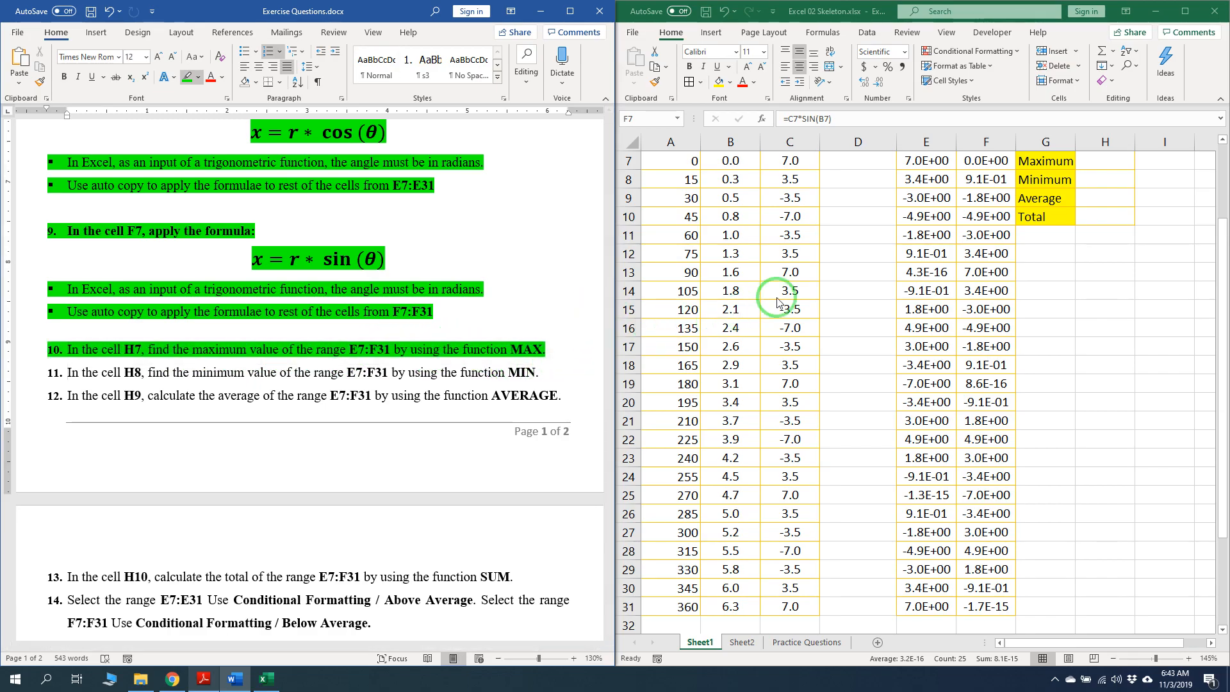
Enter the formula =MAX(E7:F31) in cell H7 of the Excel sheet beside the Maximum label
click(1095, 254)
scroll(1114, 234, up, 2)
click(1102, 266)
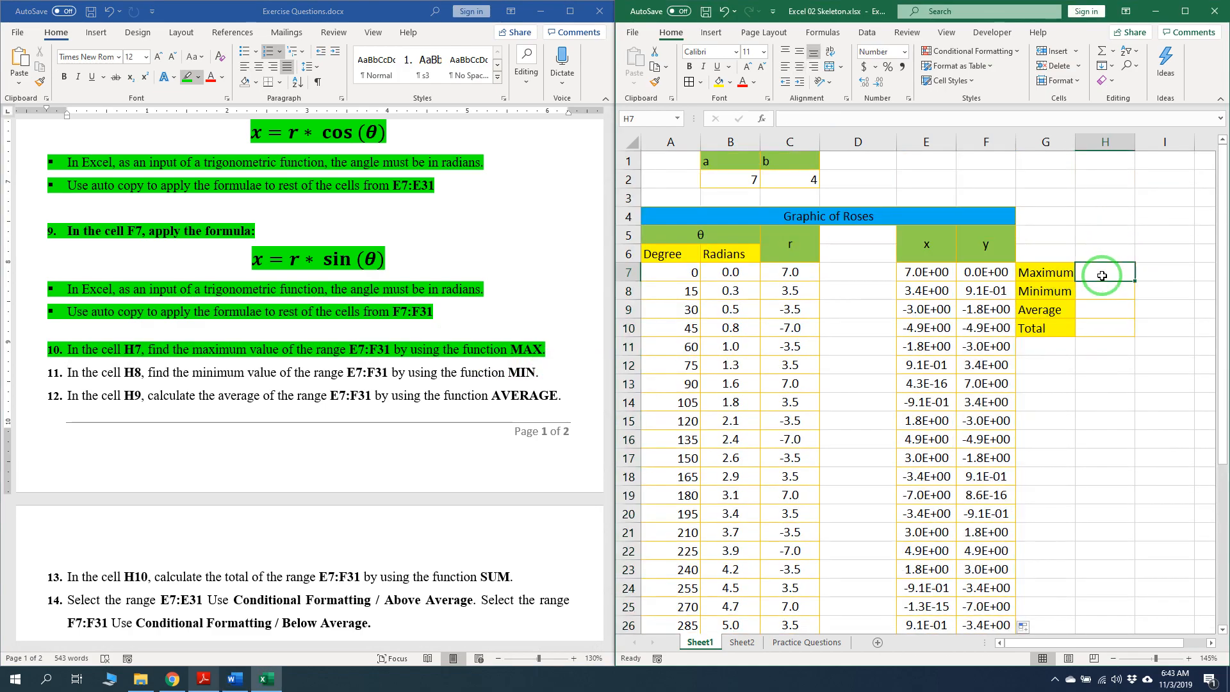
text(=)
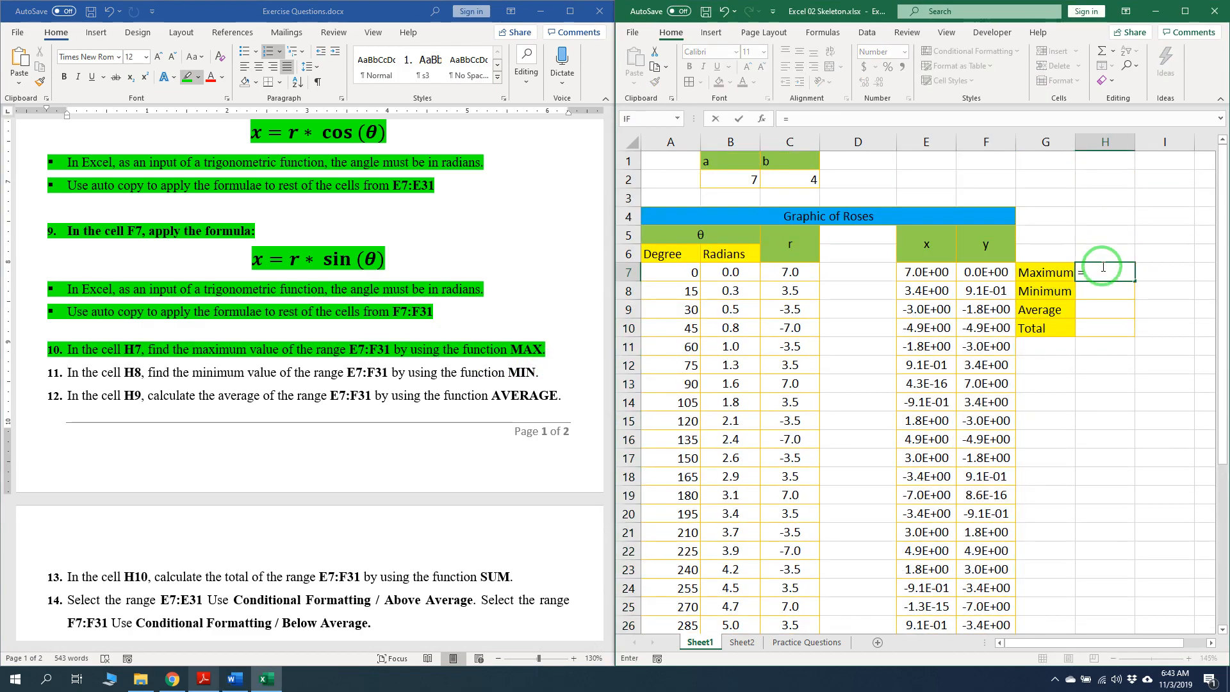
text(max)
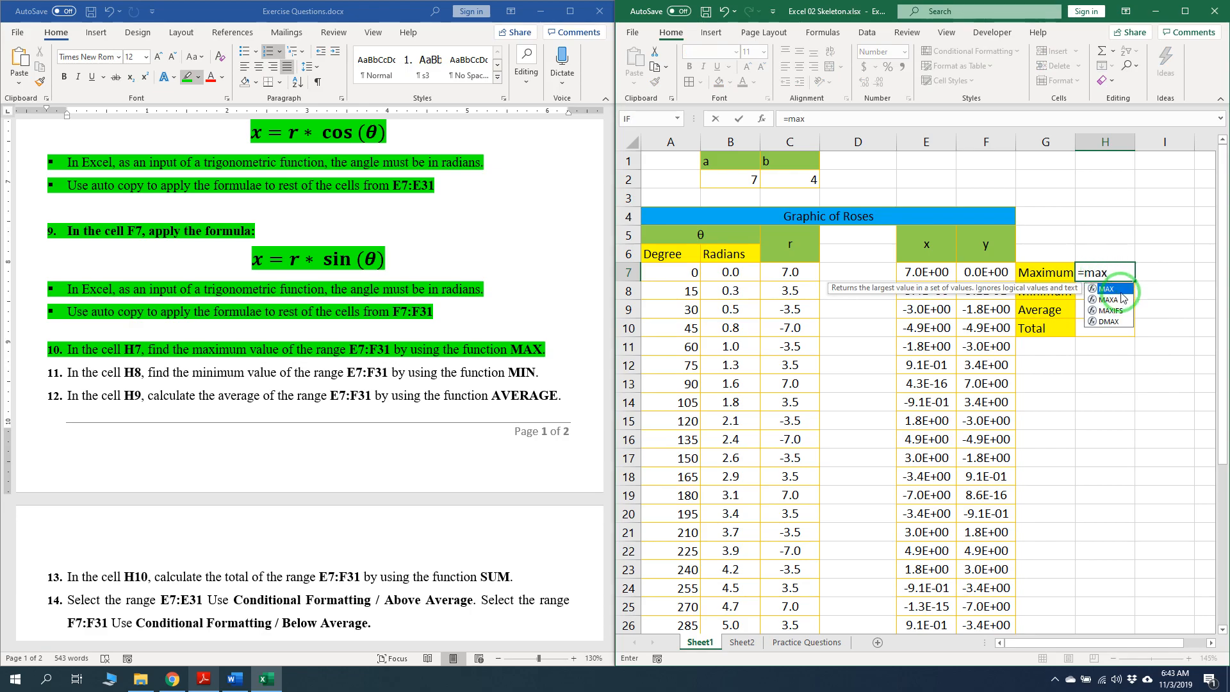
double_click(1118, 290)
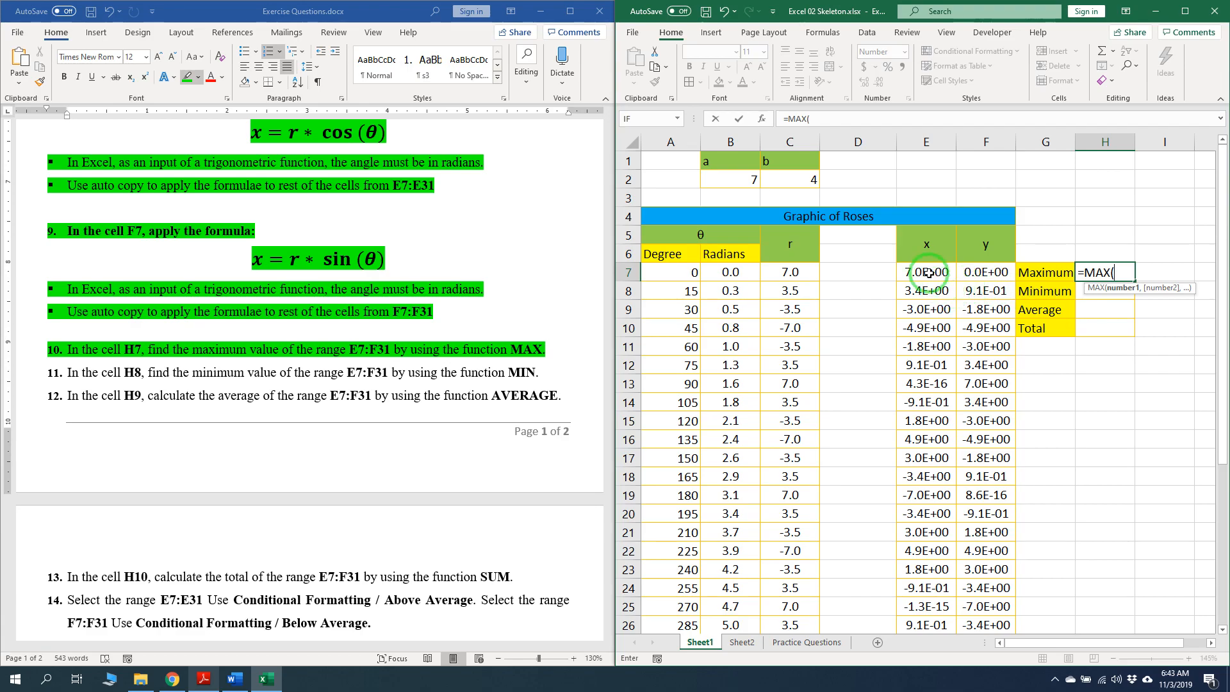
drag(926, 272, 991, 640)
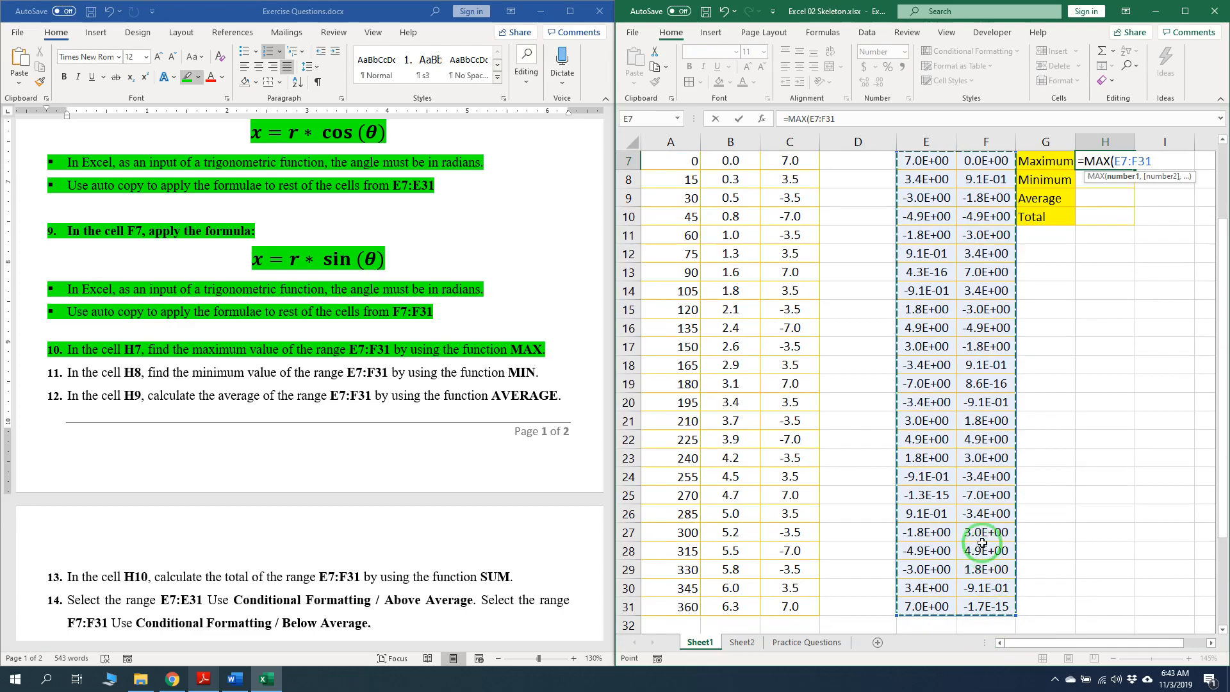
scroll(1147, 498, up, 2)
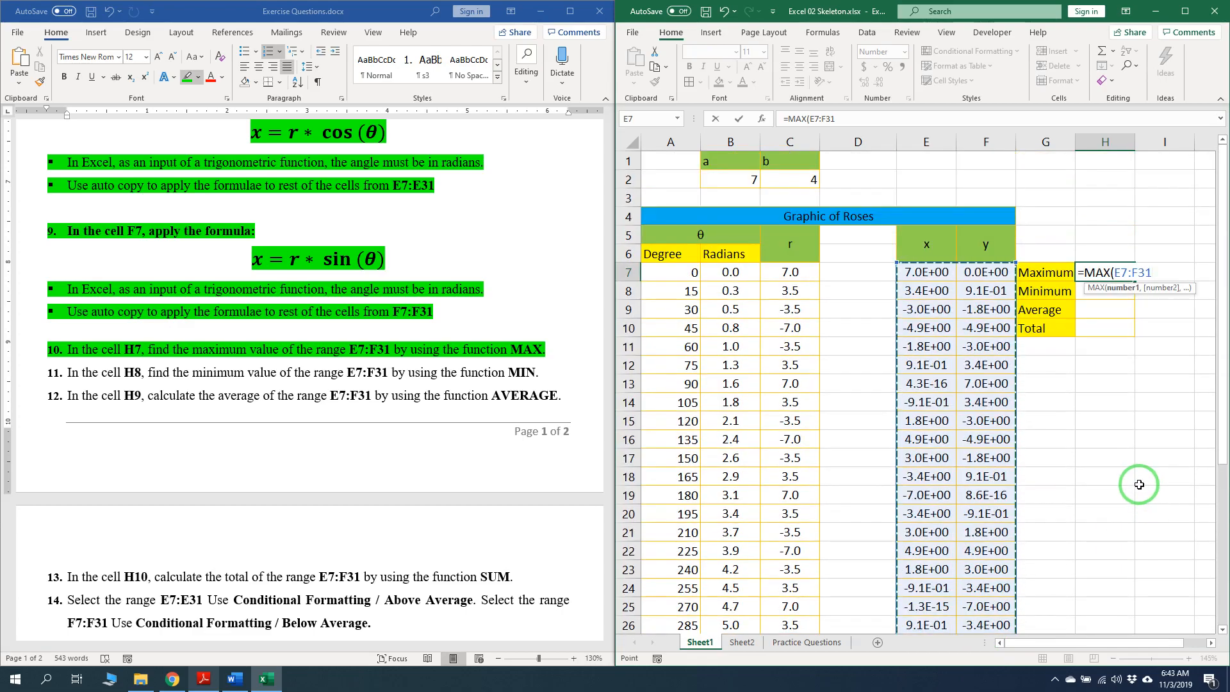
text())
key(Return)
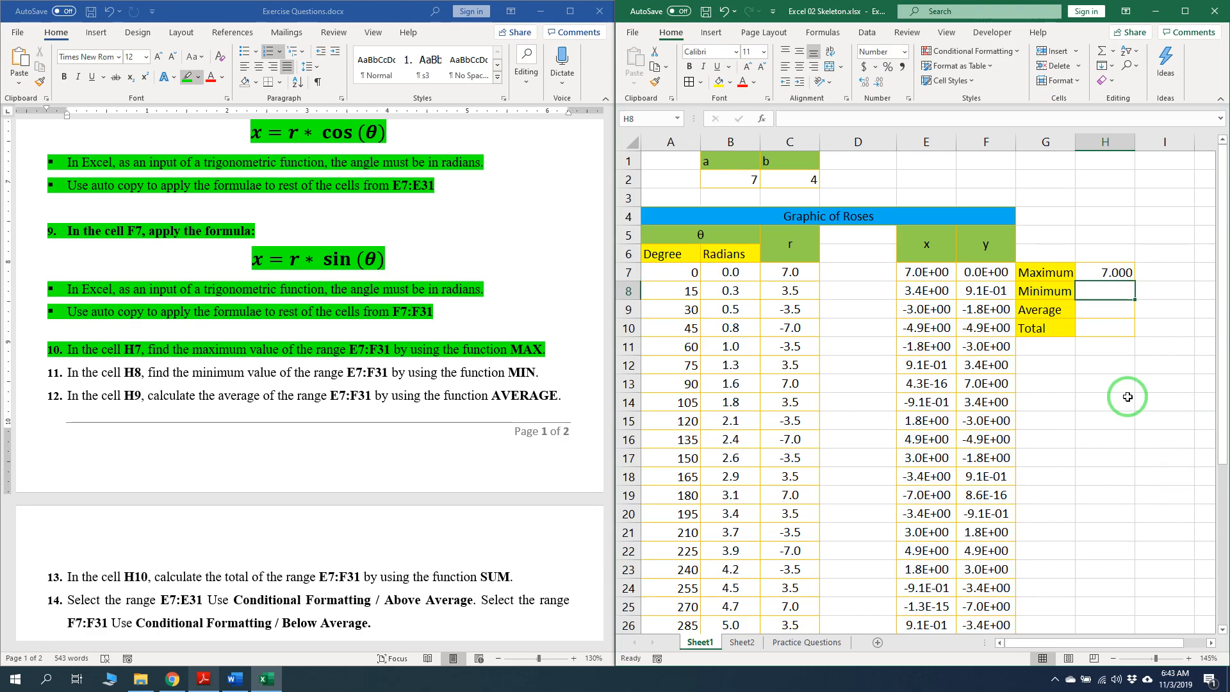
Highlight instruction 11, about the minimum in cell H8, in green in the Word exercise document
click(70, 372)
drag(69, 371, 544, 373)
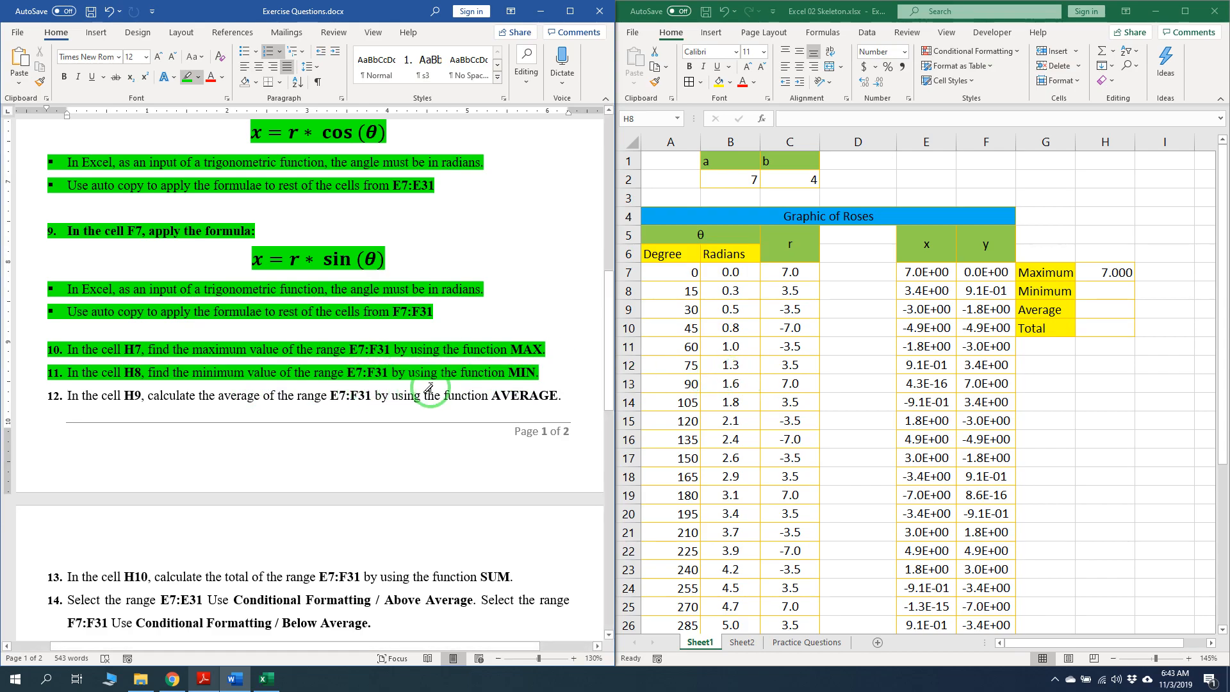
Enter the formula =MIN(E7:F31) in cell H8 of the Excel sheet beside the Minimum label
click(1098, 293)
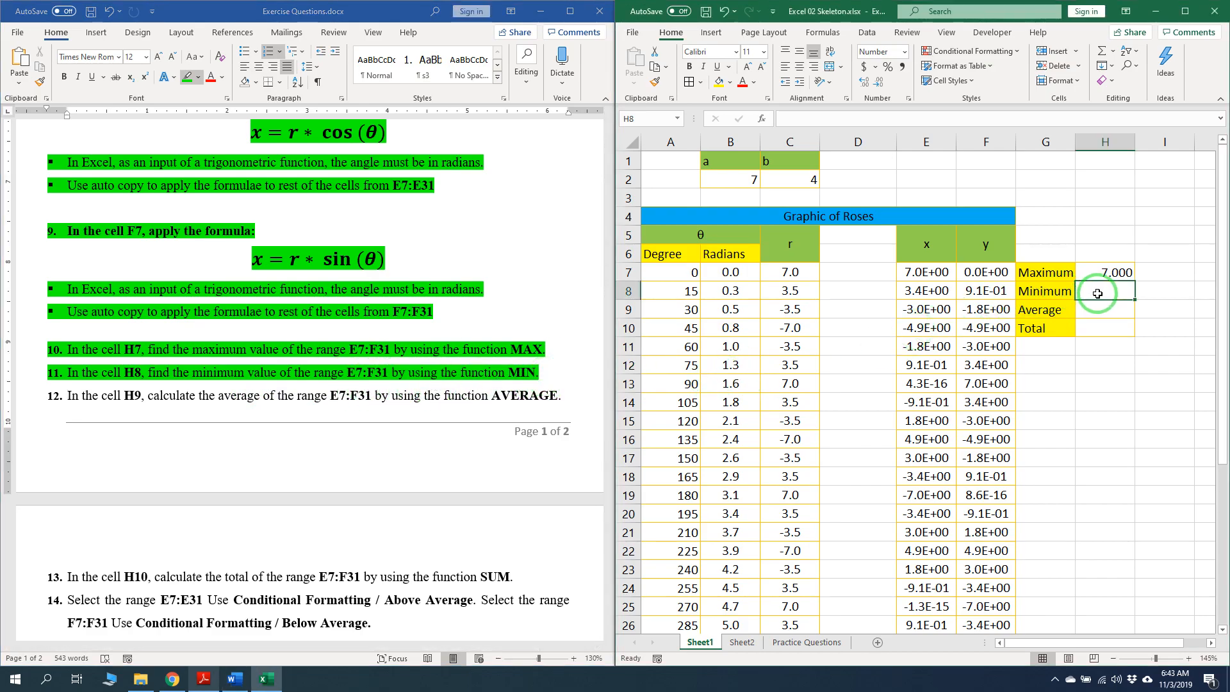
text(=min)
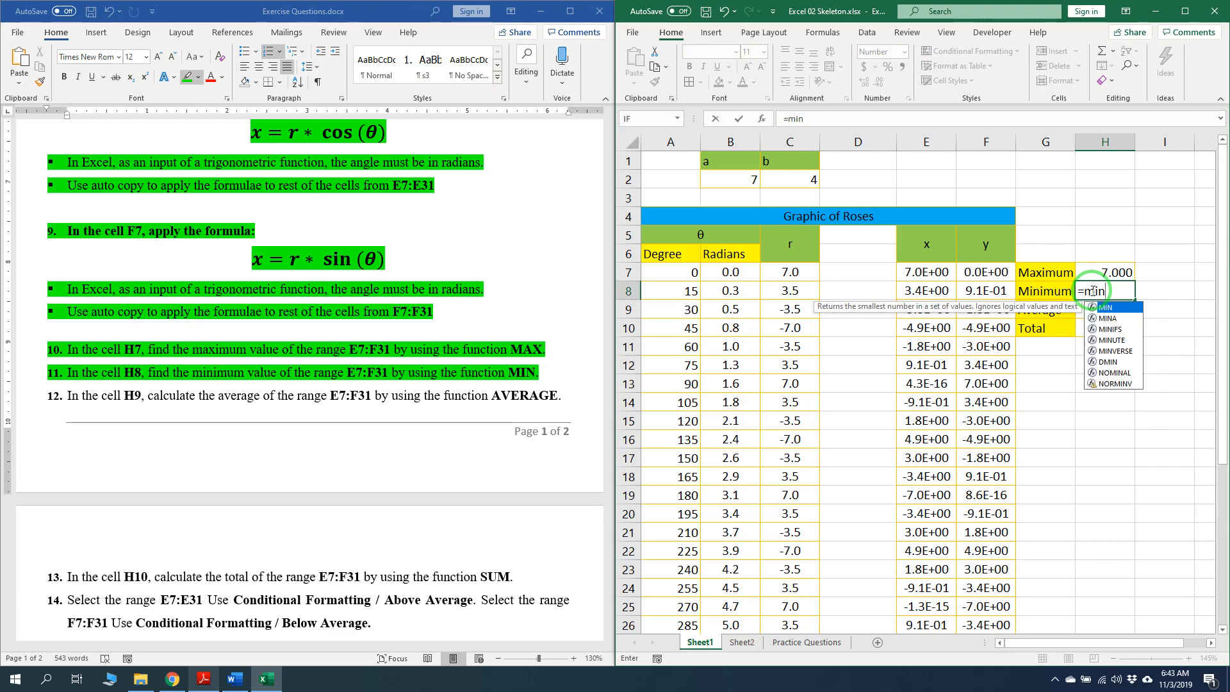
key(Tab)
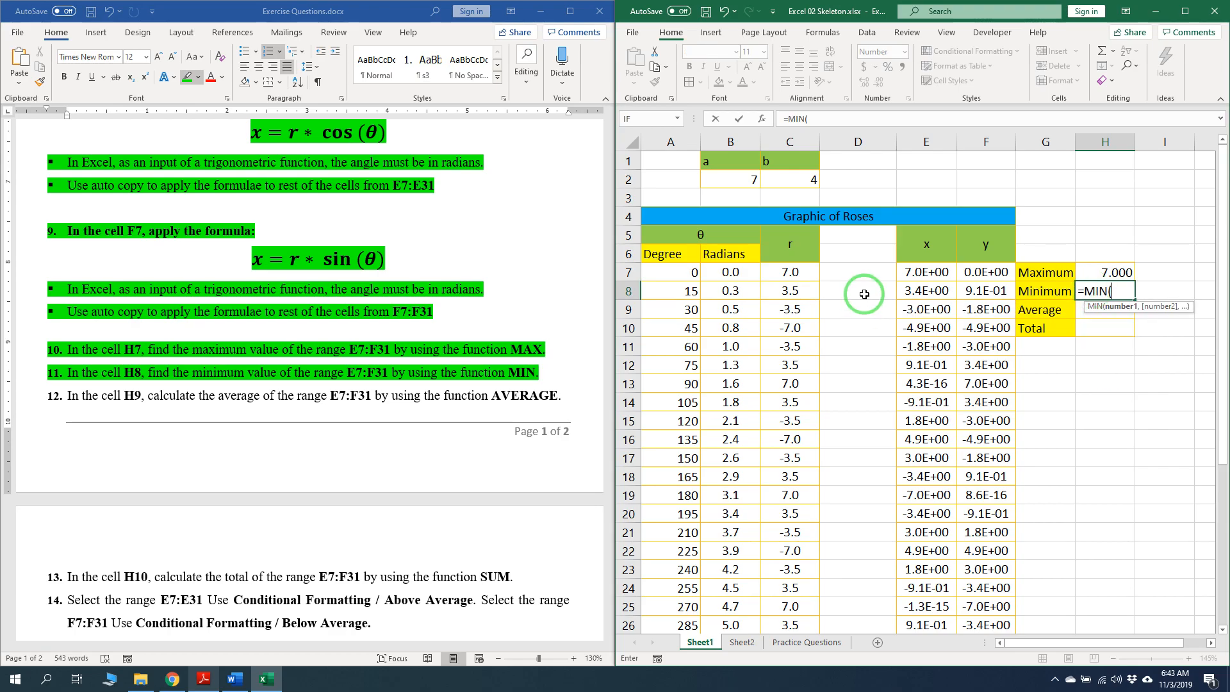
drag(922, 272, 980, 625)
scroll(1103, 525, up, 2)
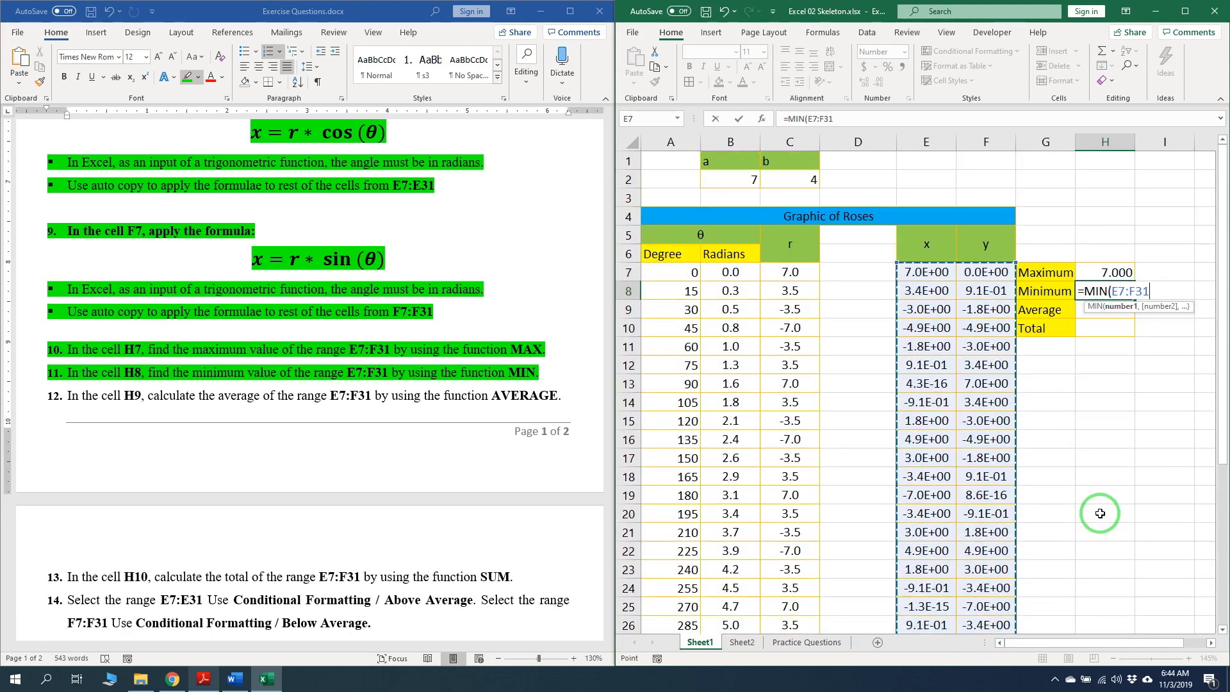
text())
key(Return)
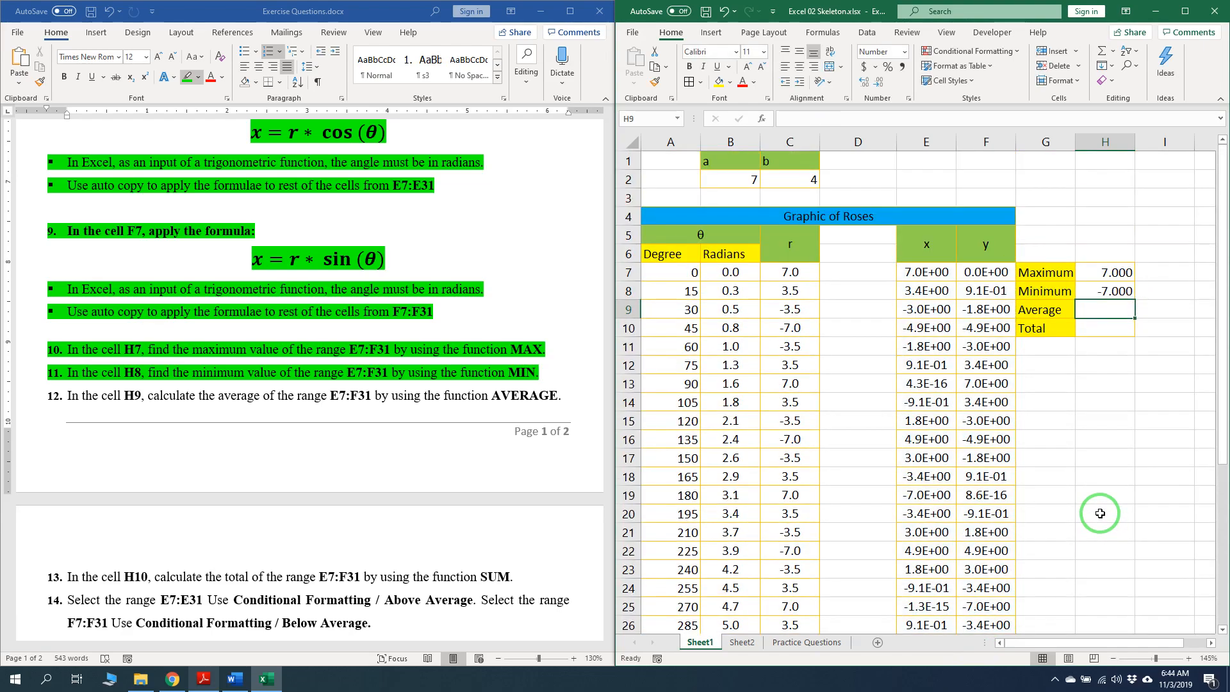
Highlight instruction 12, about the average in cell H9, in green in the Word exercise document
click(478, 419)
click(67, 396)
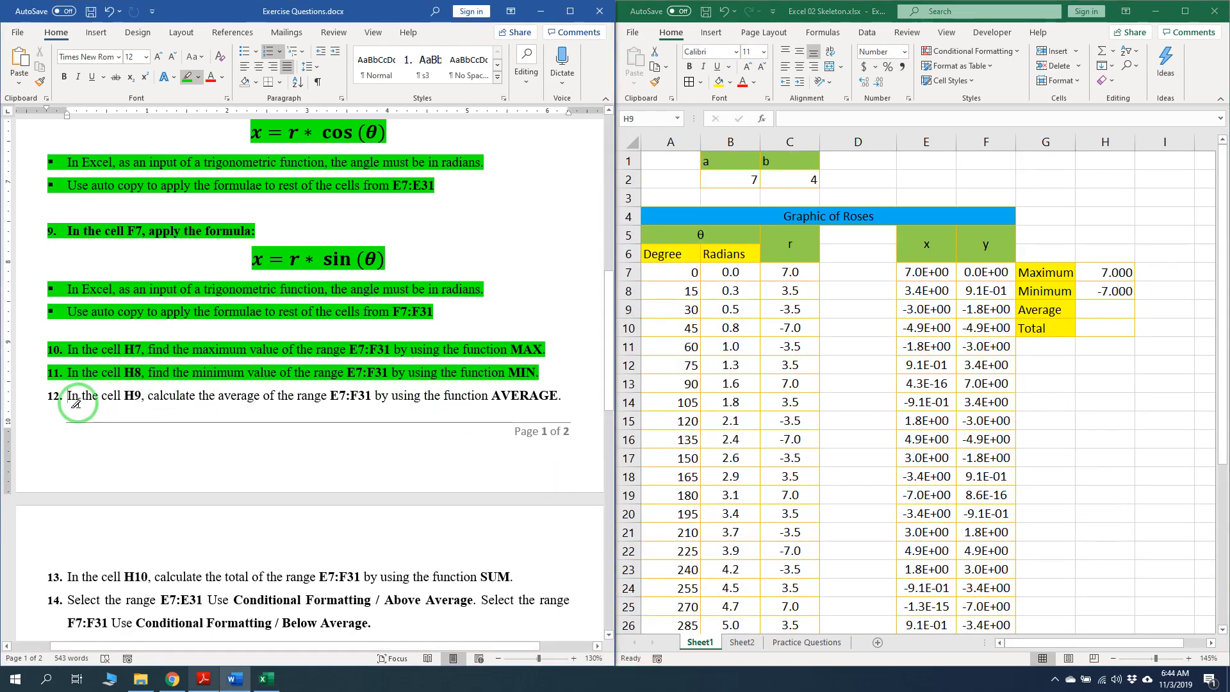
drag(65, 397, 564, 398)
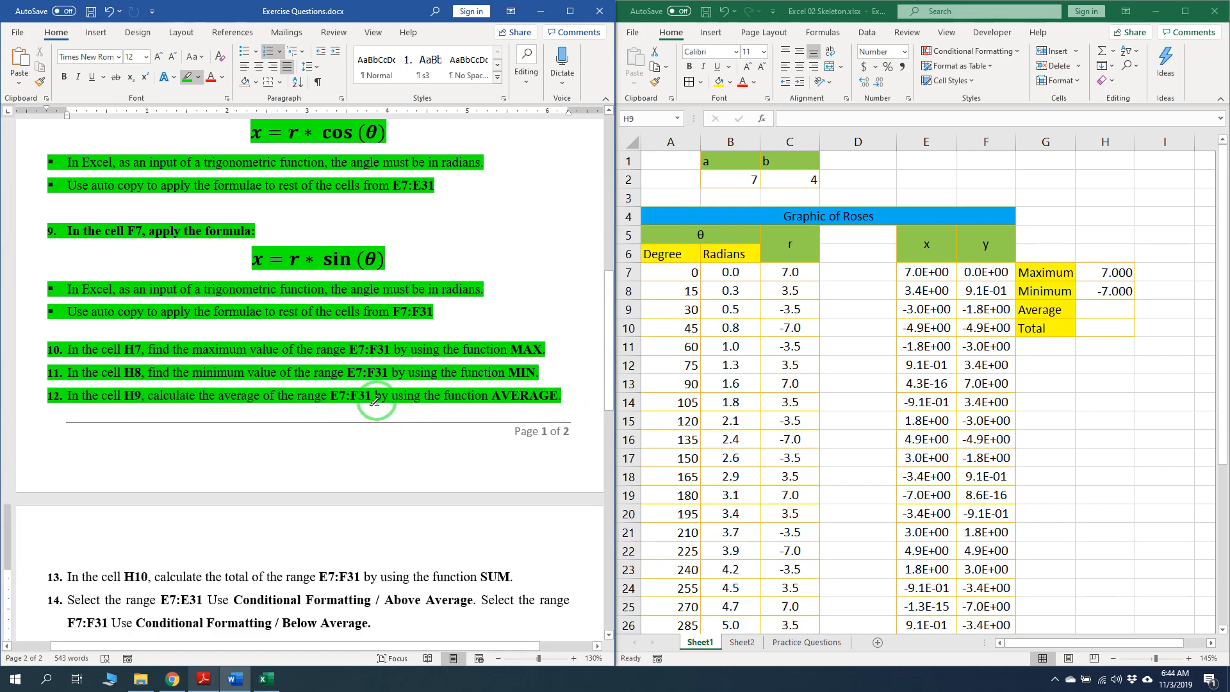
Enter the formula =AVERAGE(E7:F31) in cell H9 of the Excel sheet beside the Average label
click(1106, 313)
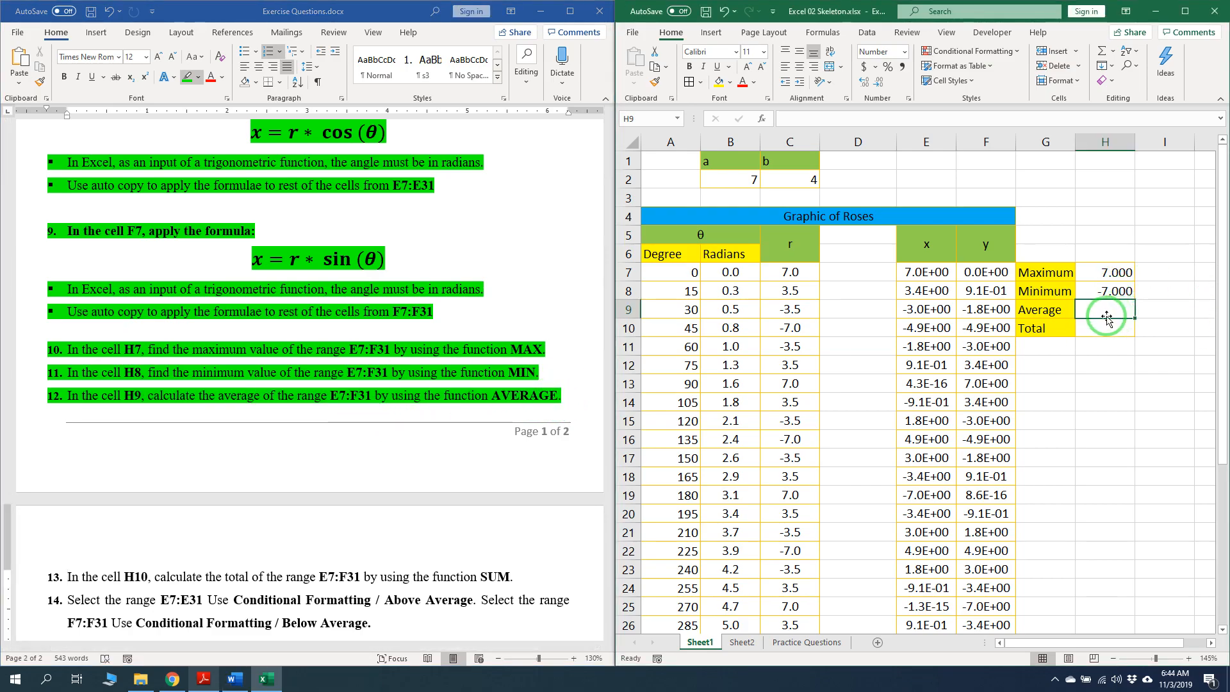
text(=aver)
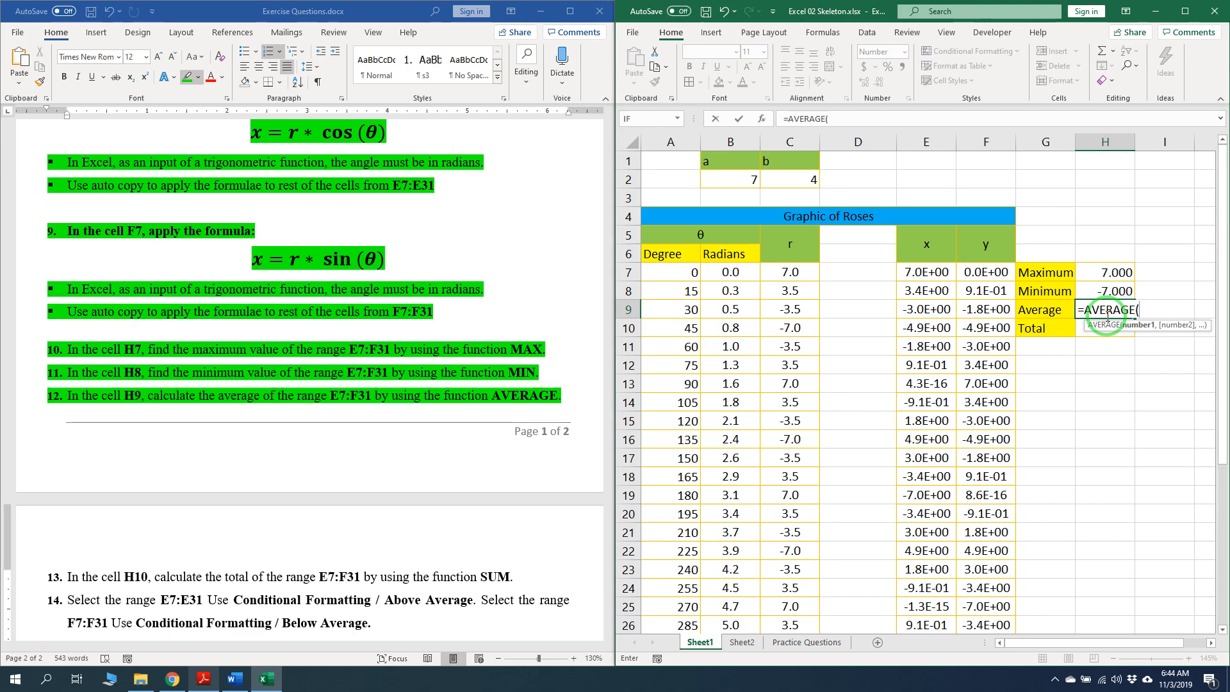
drag(916, 272, 986, 607)
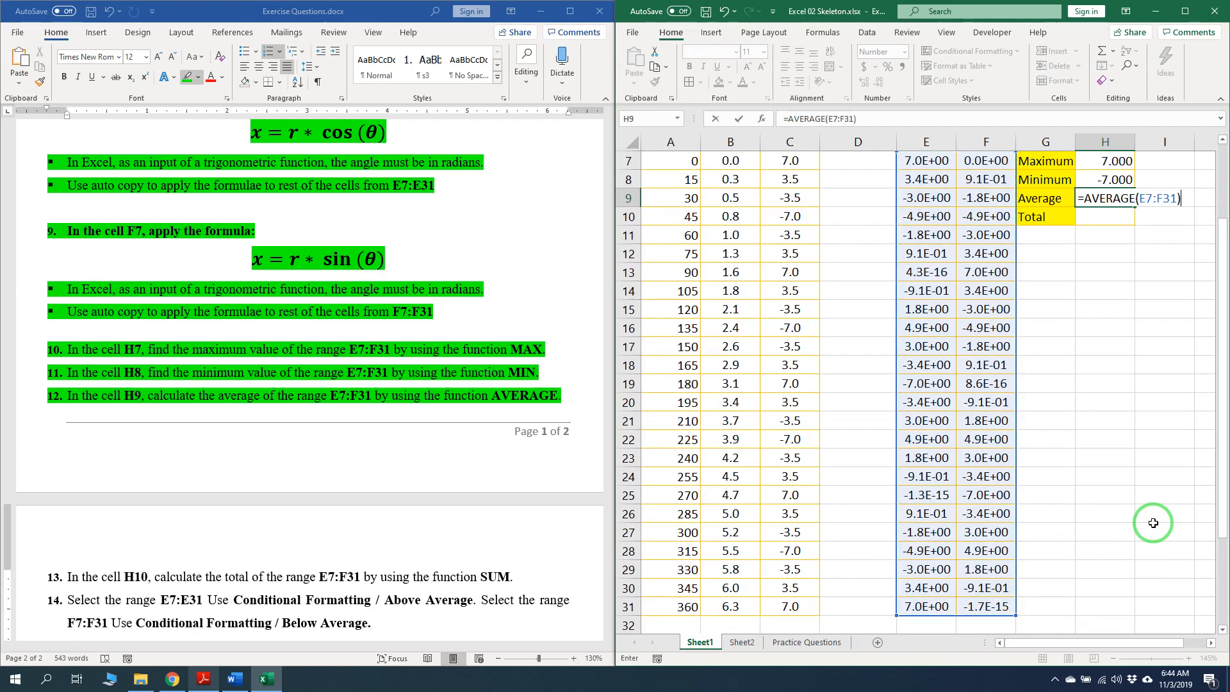
key(Return)
scroll(1025, 482, up, 1)
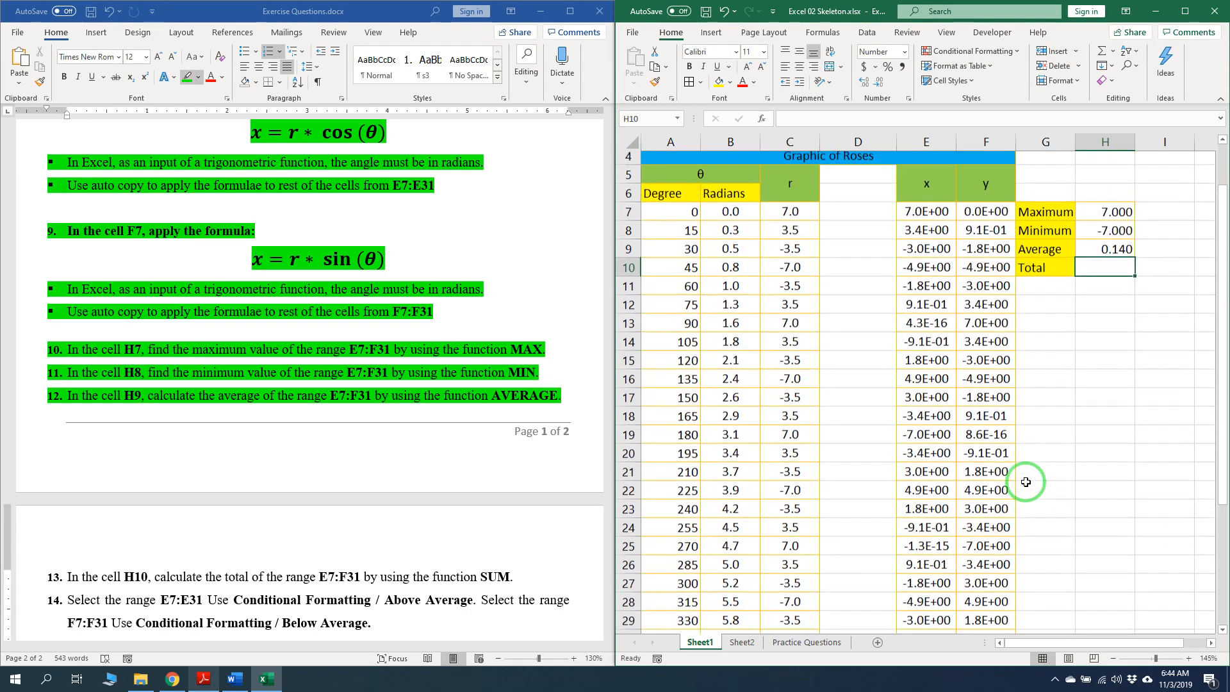
Highlight instruction 13, about the total in cell H10, in green in the Word exercise document
scroll(439, 409, down, 5)
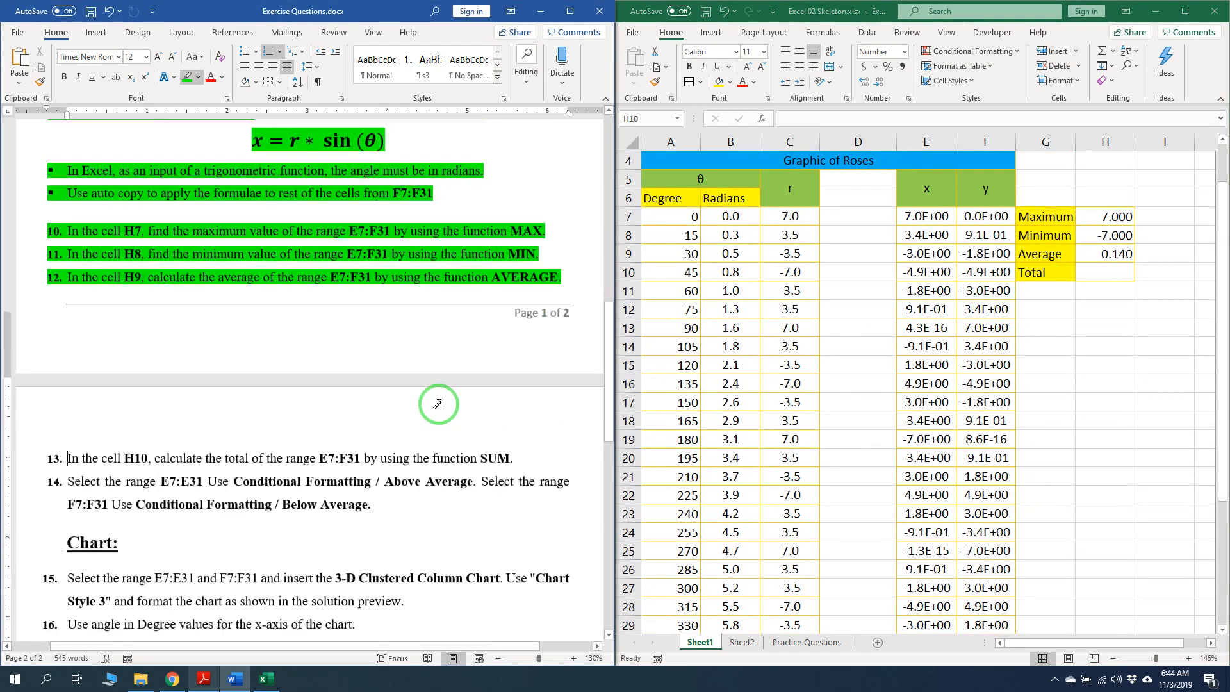
drag(65, 268, 554, 269)
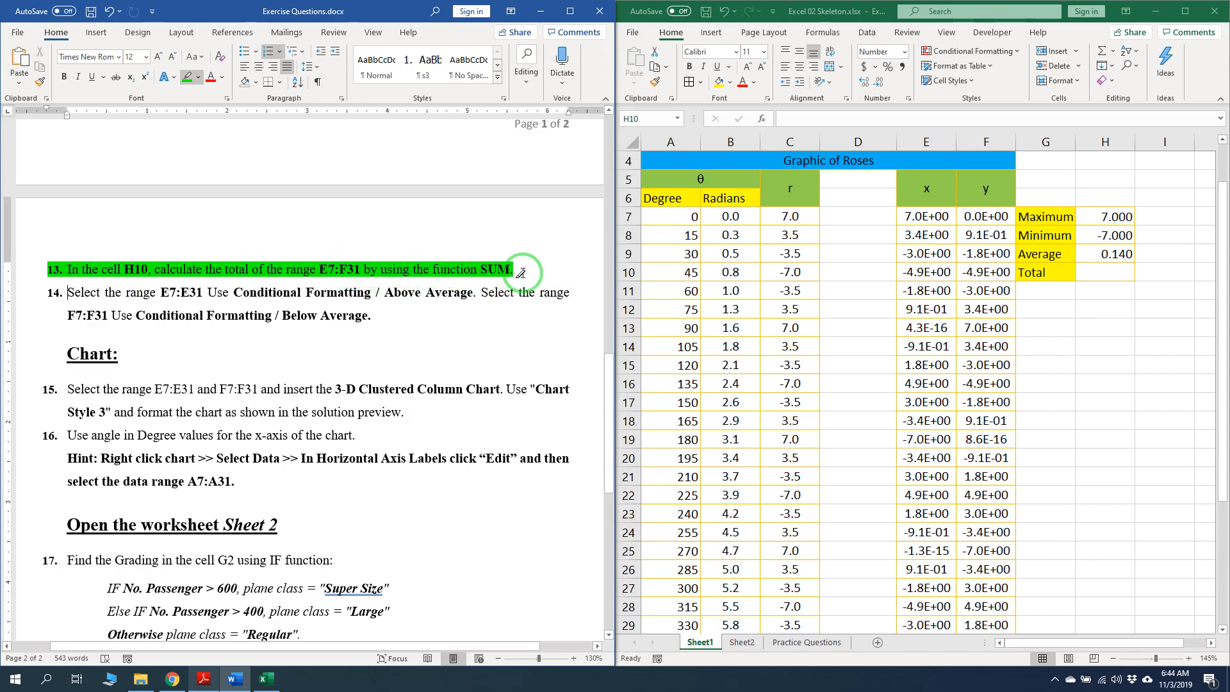
Enter the formula =SUM(E7:F31) in cell H10 of the Excel sheet beside the Total label
click(1108, 273)
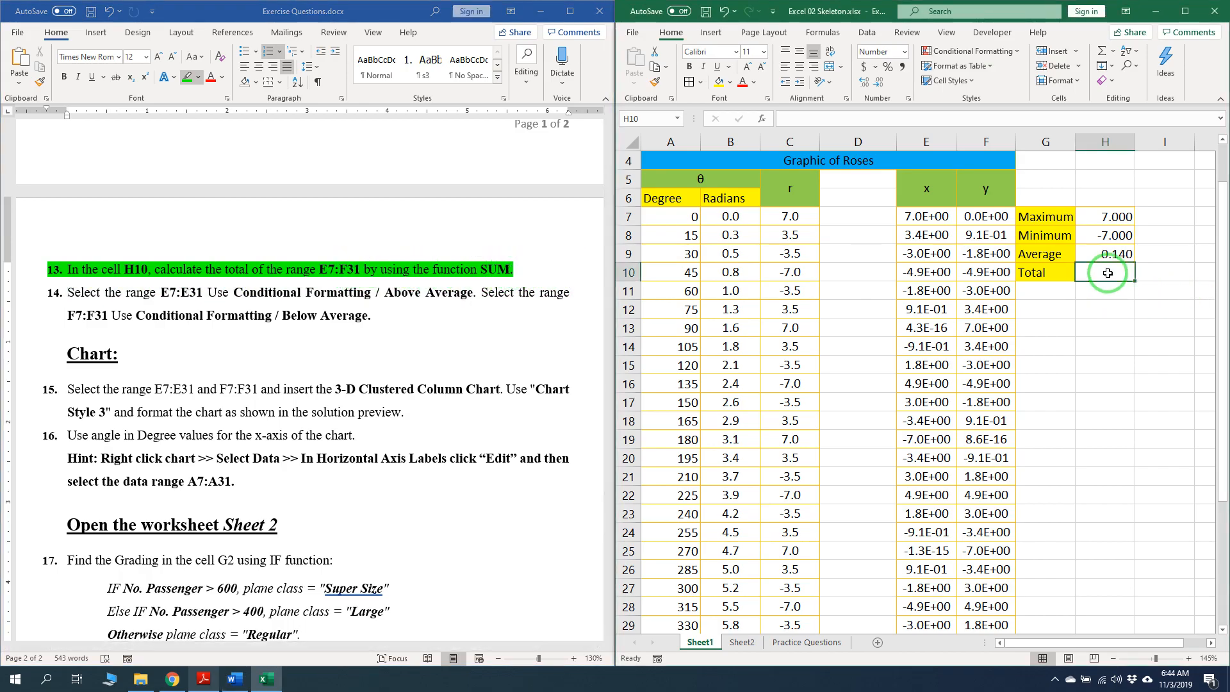
text(=SUM()
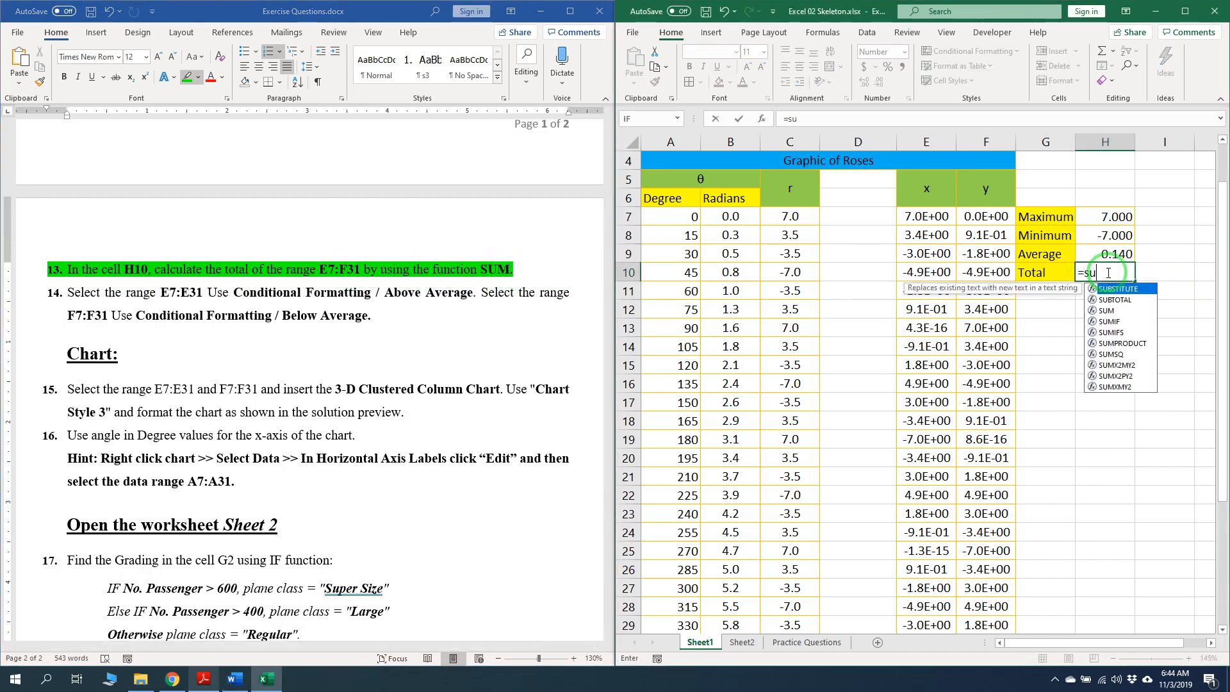
drag(924, 217, 986, 607)
scroll(1127, 537, up, 2)
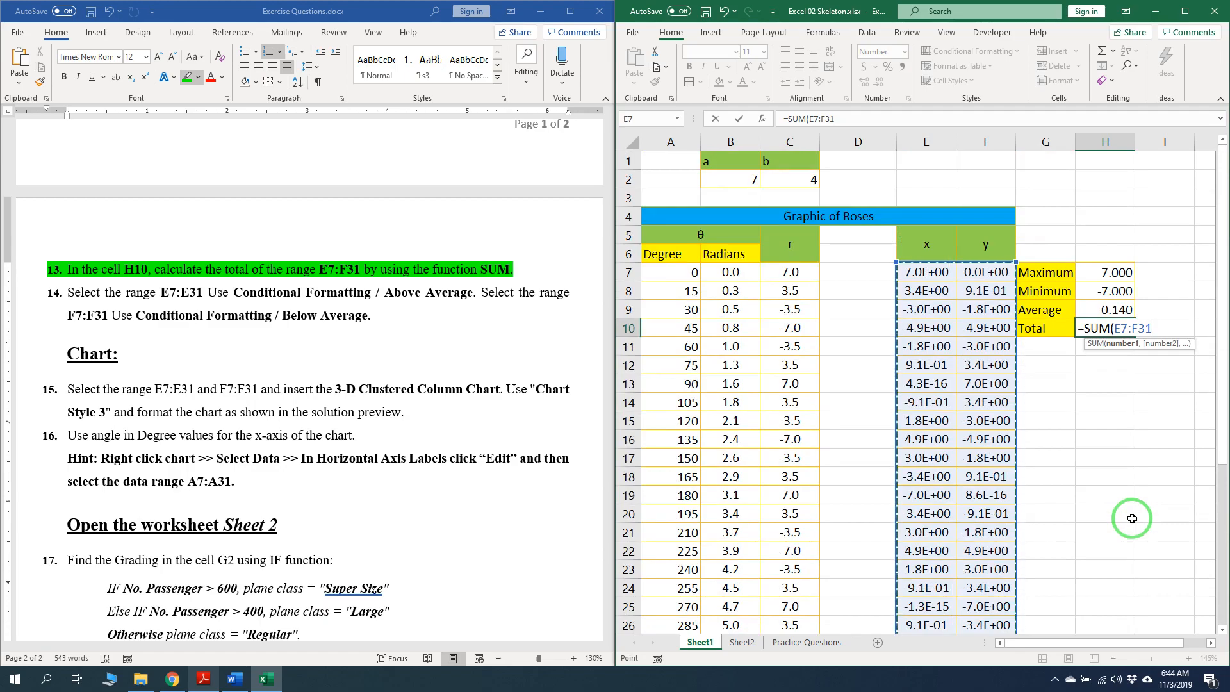
text())
key(Return)
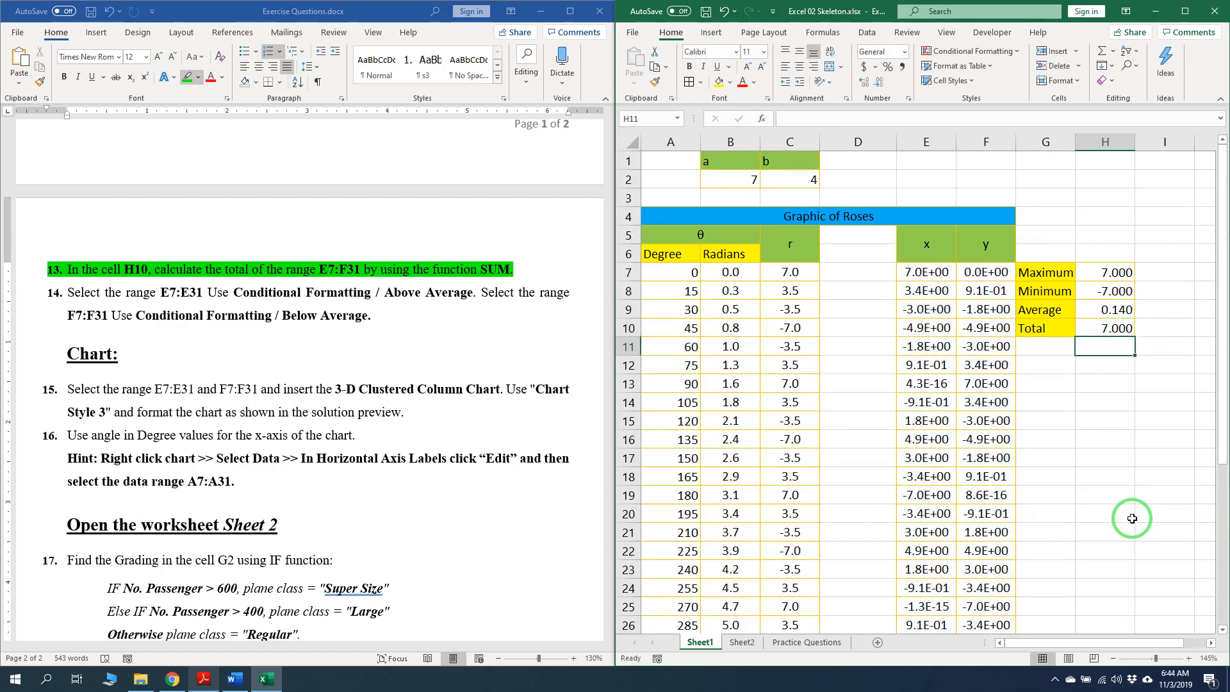
Compare the Maximum, Minimum, Average and Total results in H7:H10 with the expected solution in Output.pdf in Adobe Reader
click(202, 680)
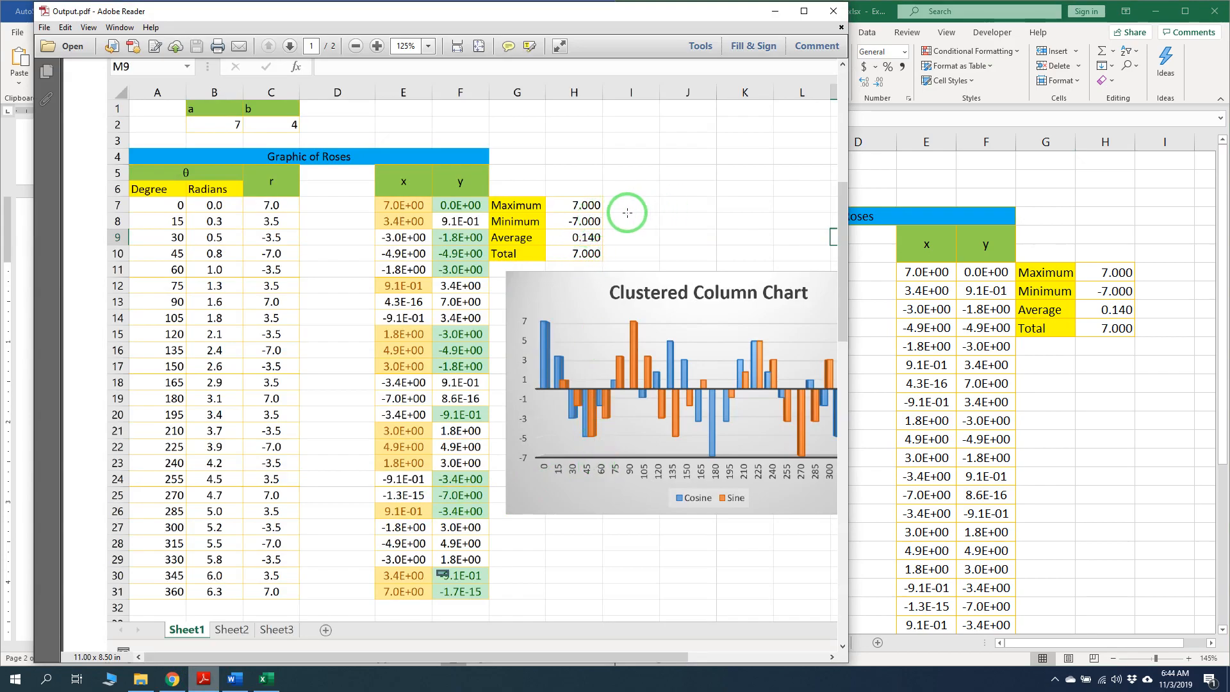
drag(561, 207, 601, 258)
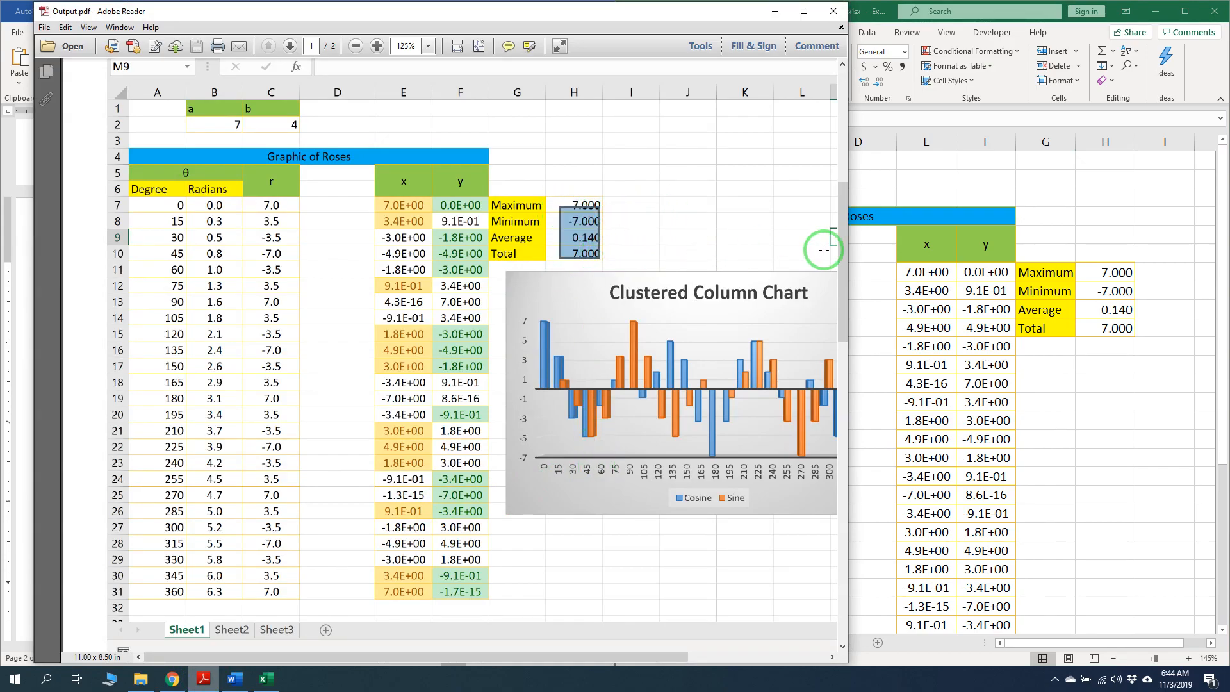
click(630, 200)
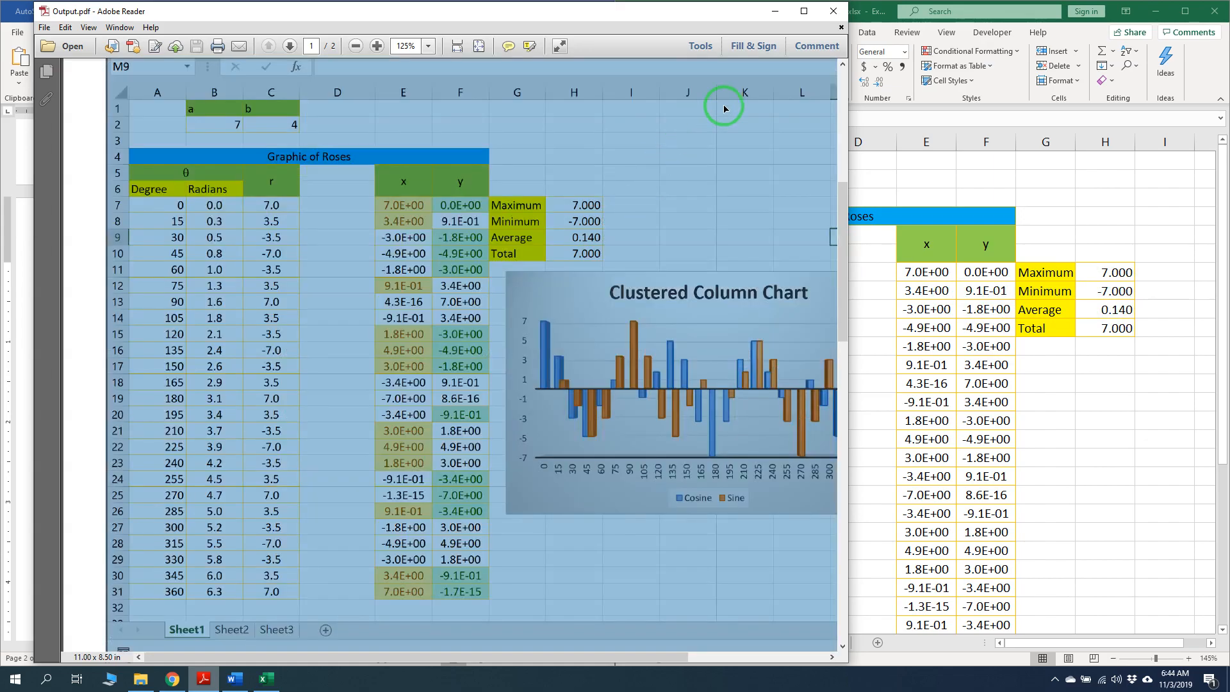
click(666, 203)
click(775, 12)
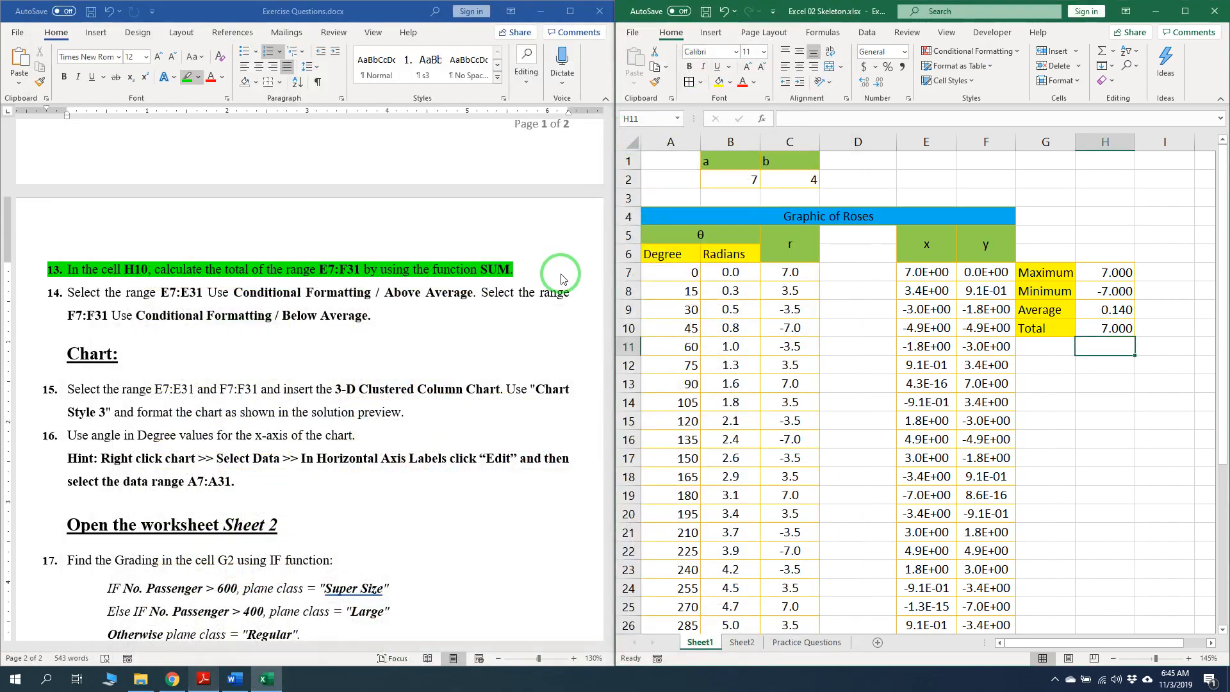
Highlight the first sentence of instruction 14, about Above Average formatting of E7:E31, in green in the Word document
scroll(415, 337, down, 1)
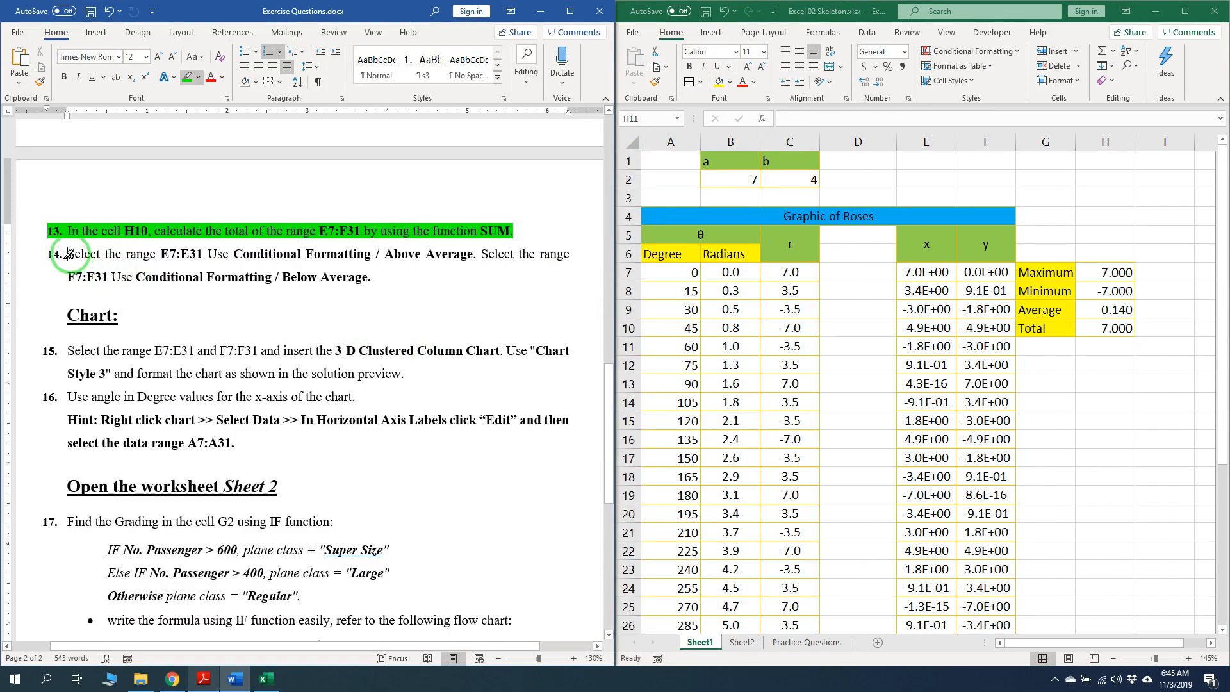
mouse_move(69, 254)
mouse_down()
mouse_move(204, 268)
mouse_move(477, 257)
mouse_up()
Start an Above Average conditional formatting rule for the x values in E7:E31 of the Excel sheet
click(1019, 308)
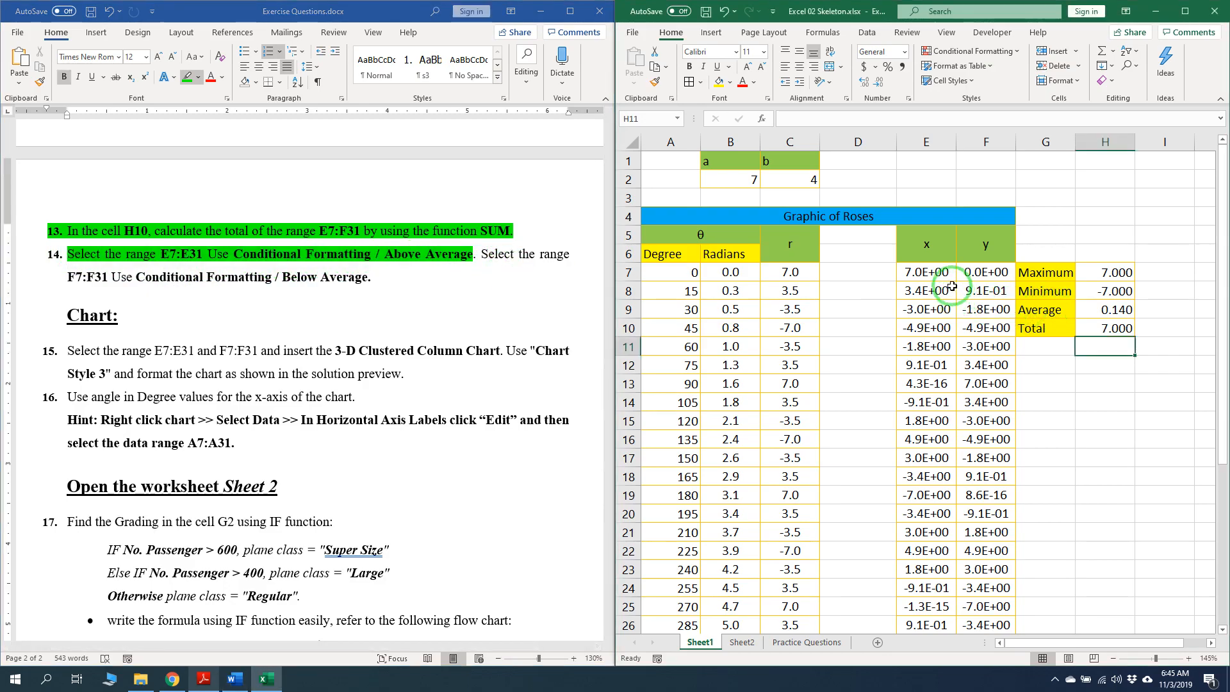
drag(942, 272, 923, 606)
scroll(986, 531, up, 2)
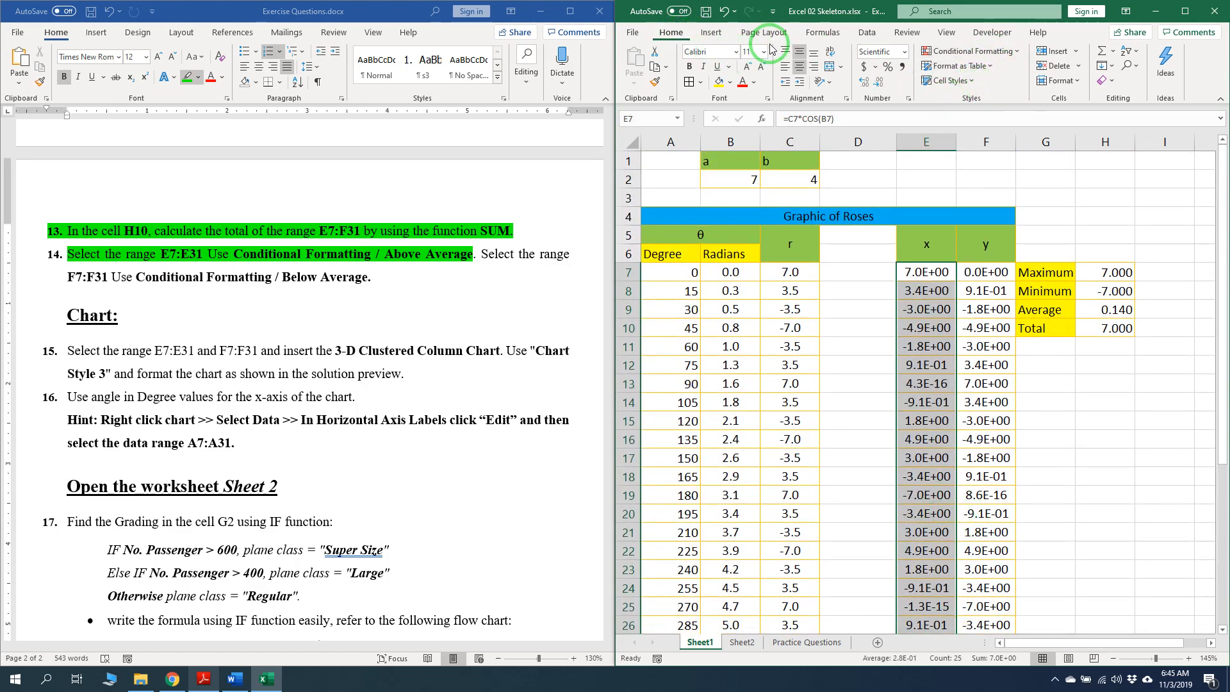
click(1013, 53)
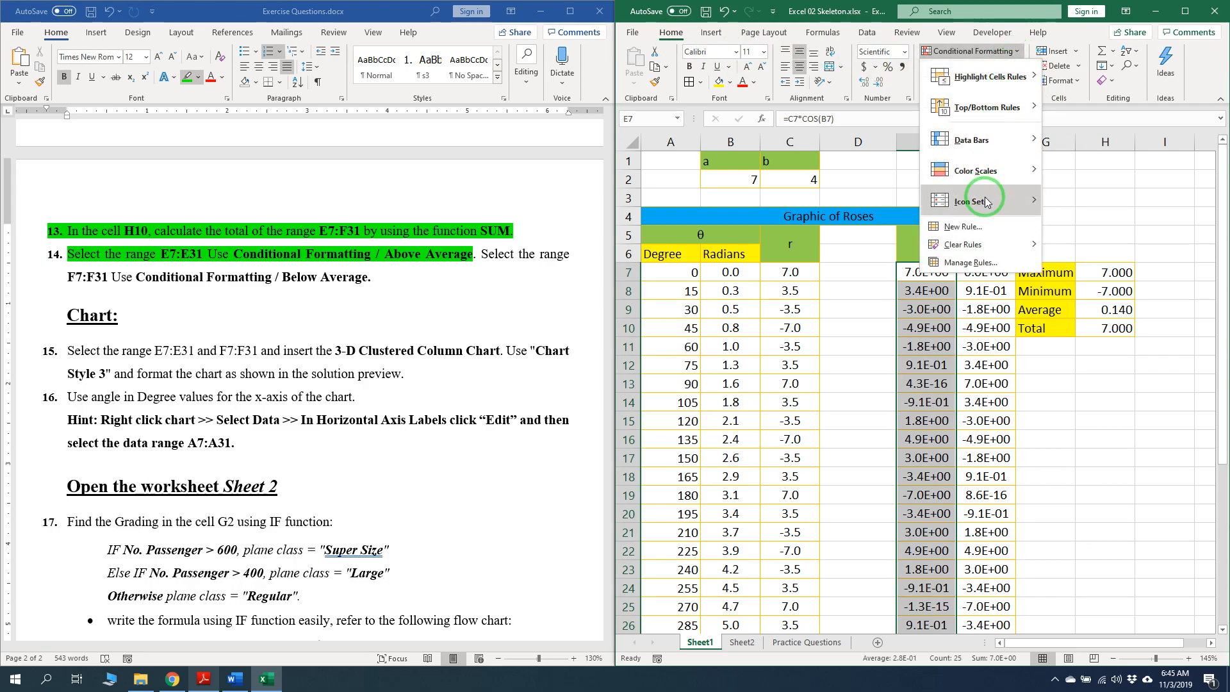
mouse_move(1009, 117)
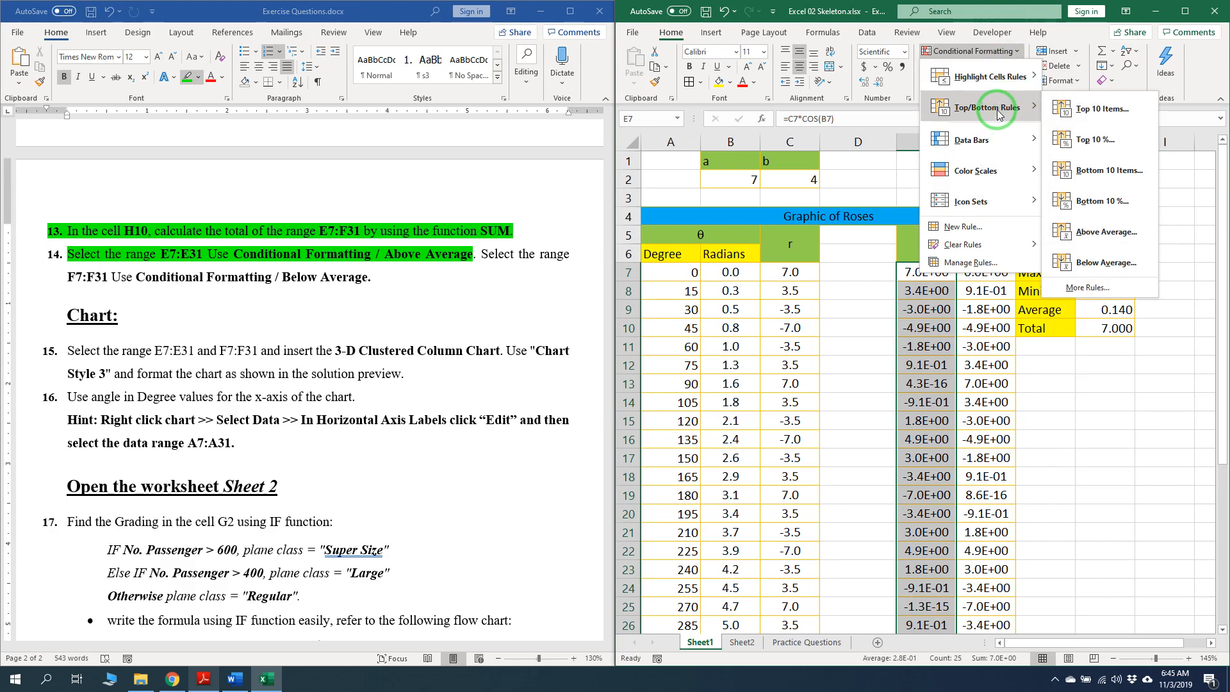
mouse_move(1000, 82)
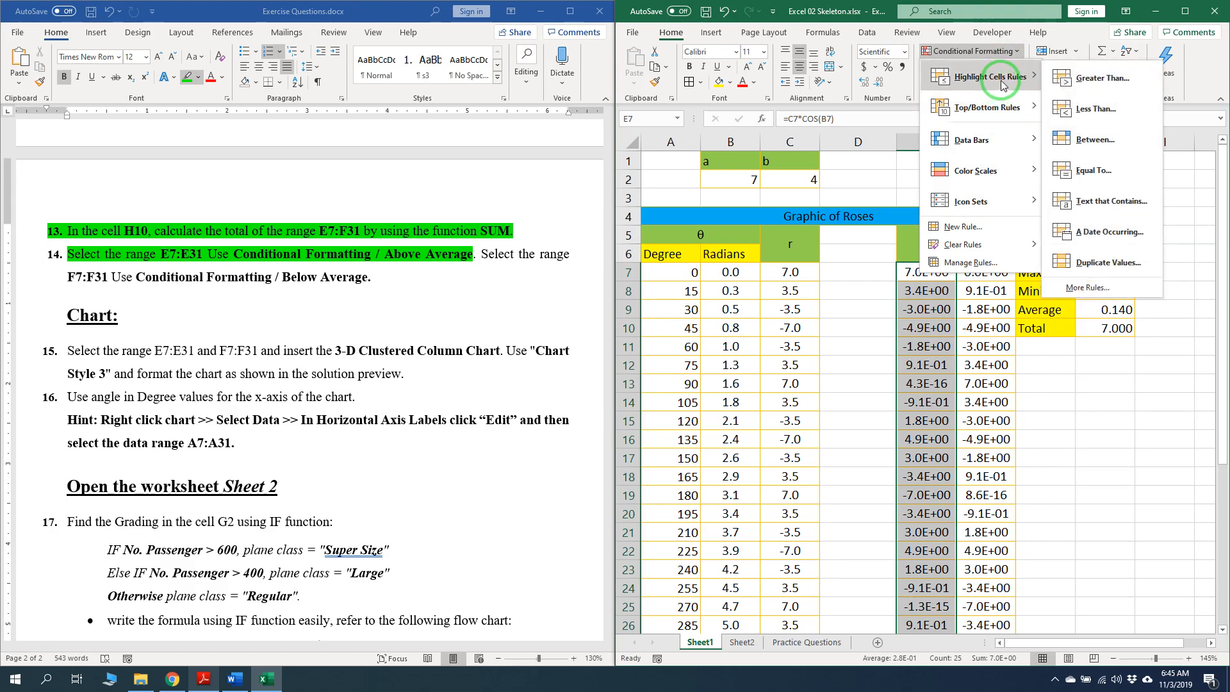
mouse_move(980, 111)
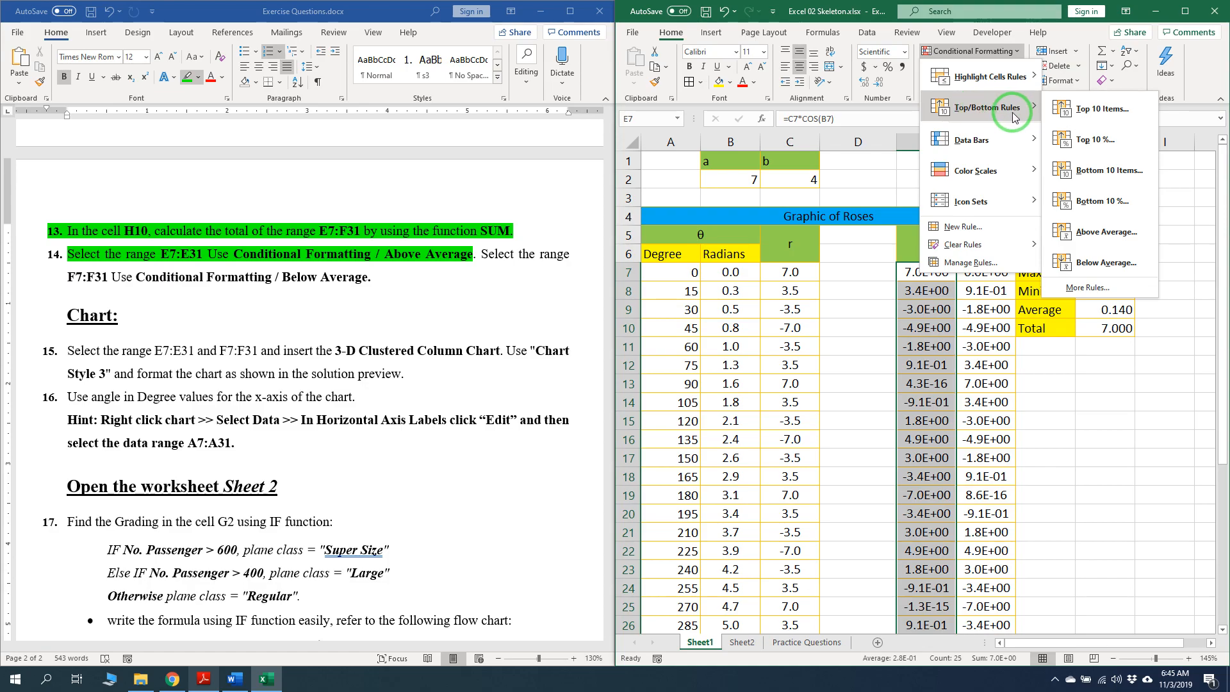
click(1113, 232)
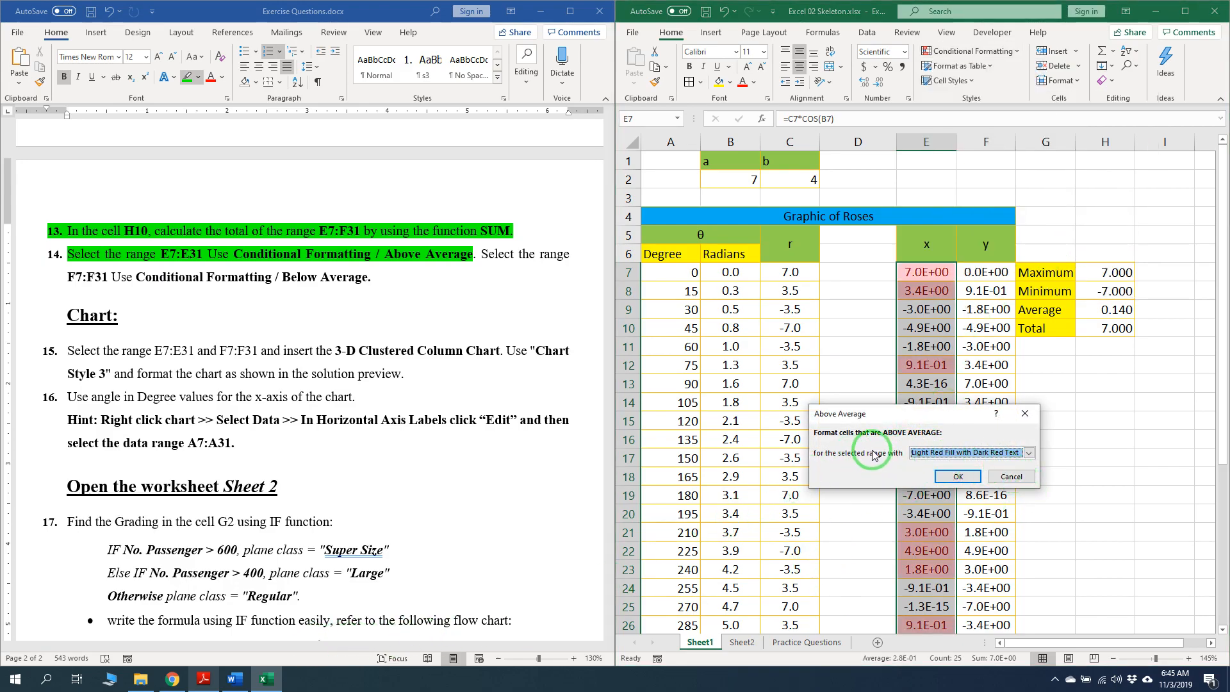
Apply the Above Average rule with Yellow Fill with Dark Yellow Text, using the colours in Output.pdf as reference
click(208, 684)
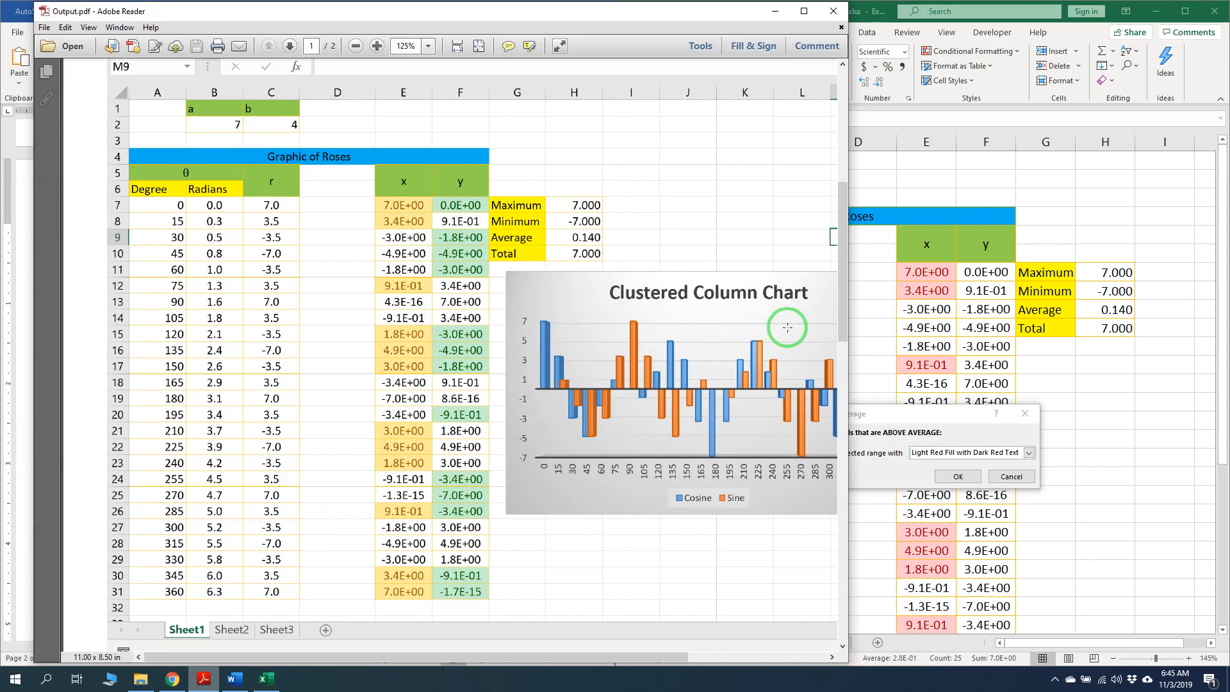
drag(948, 413, 951, 351)
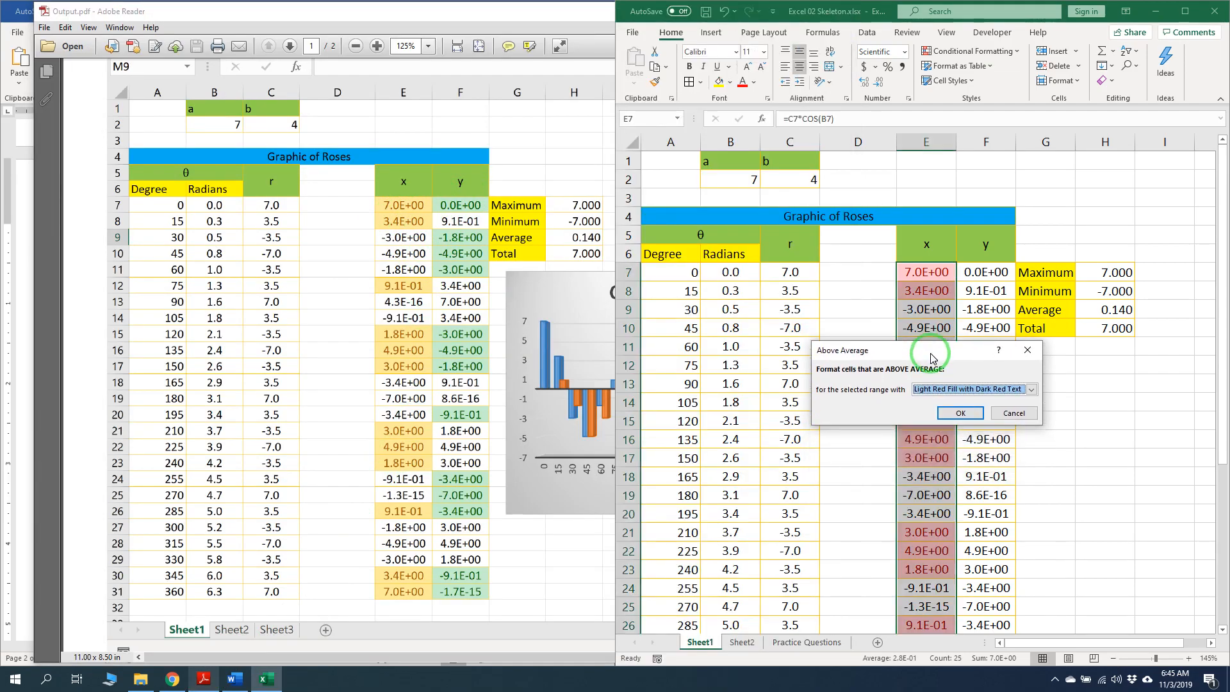
click(1030, 389)
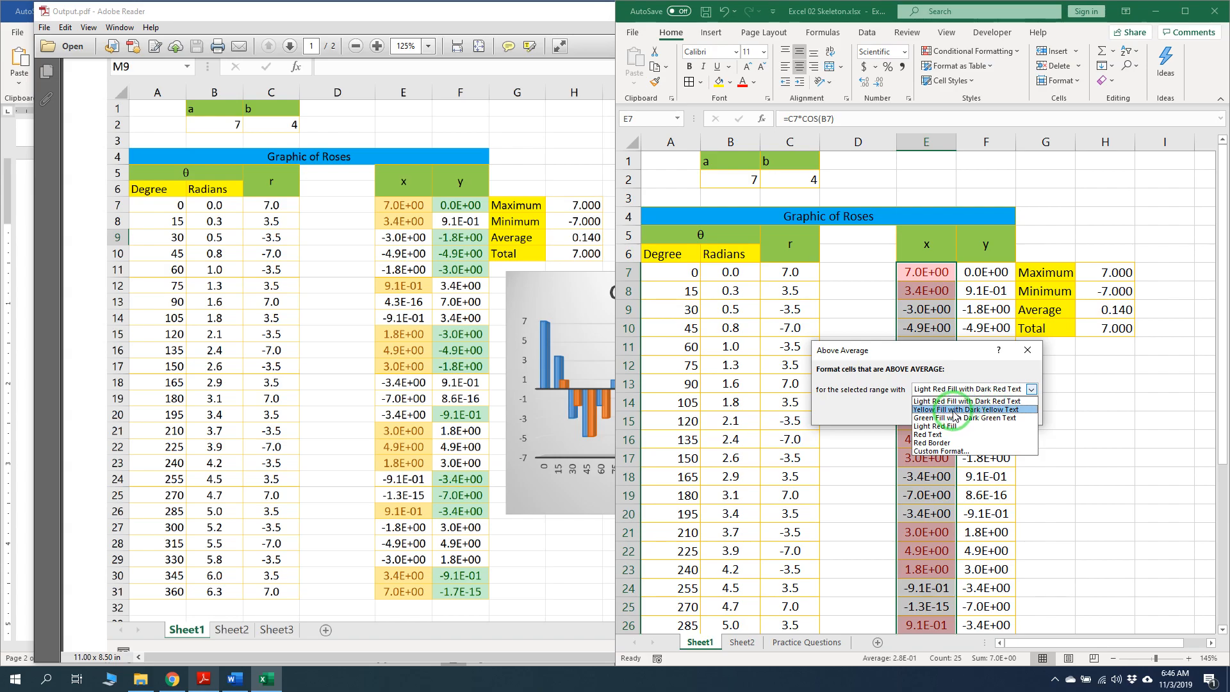
click(991, 410)
click(987, 416)
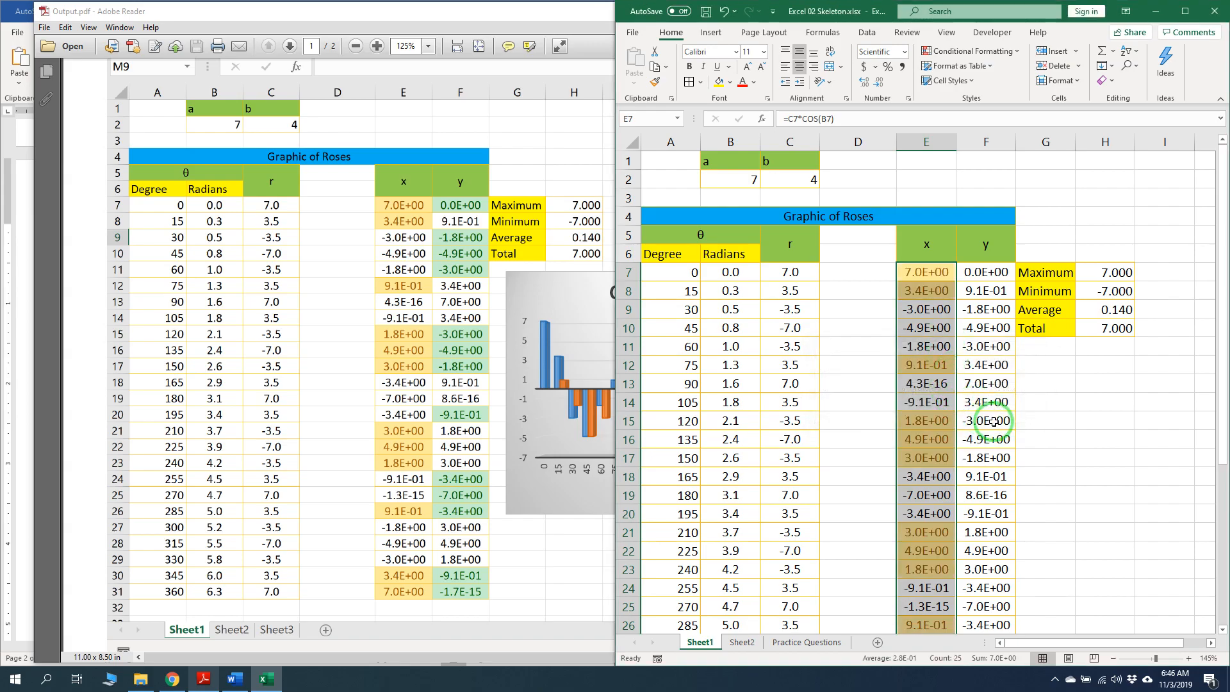
click(1035, 420)
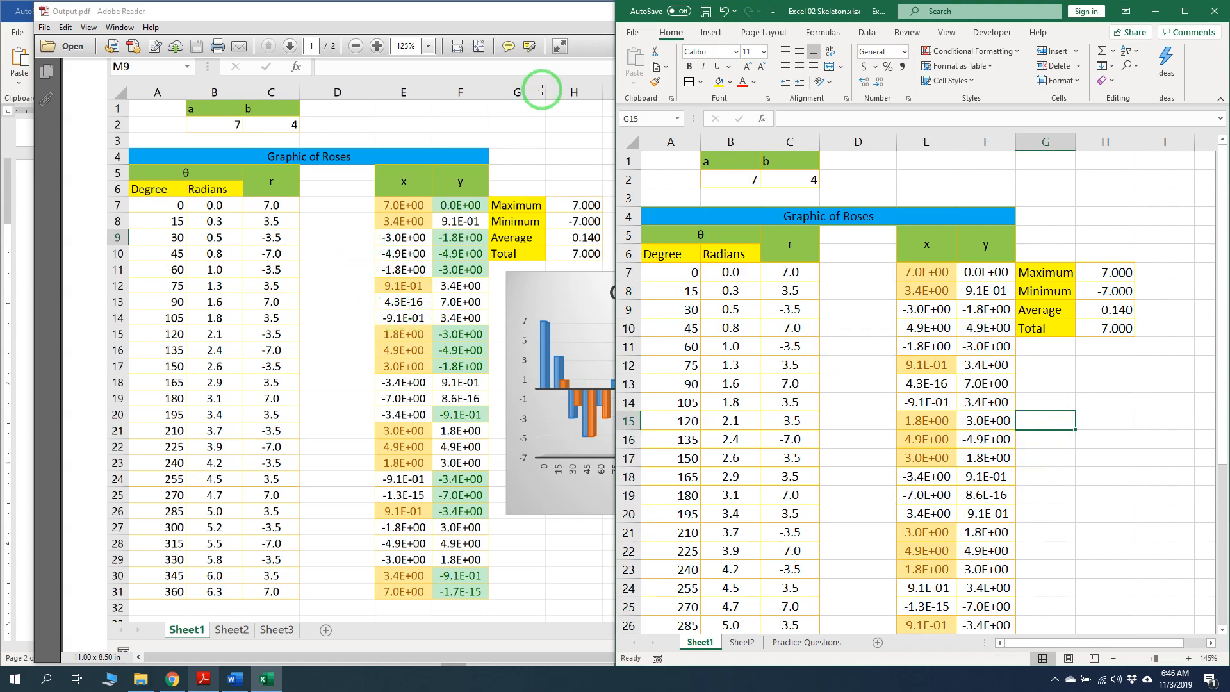
Highlight the rest of instruction 14, about Below Average formatting of F7:F31, in green in the Word document
click(28, 344)
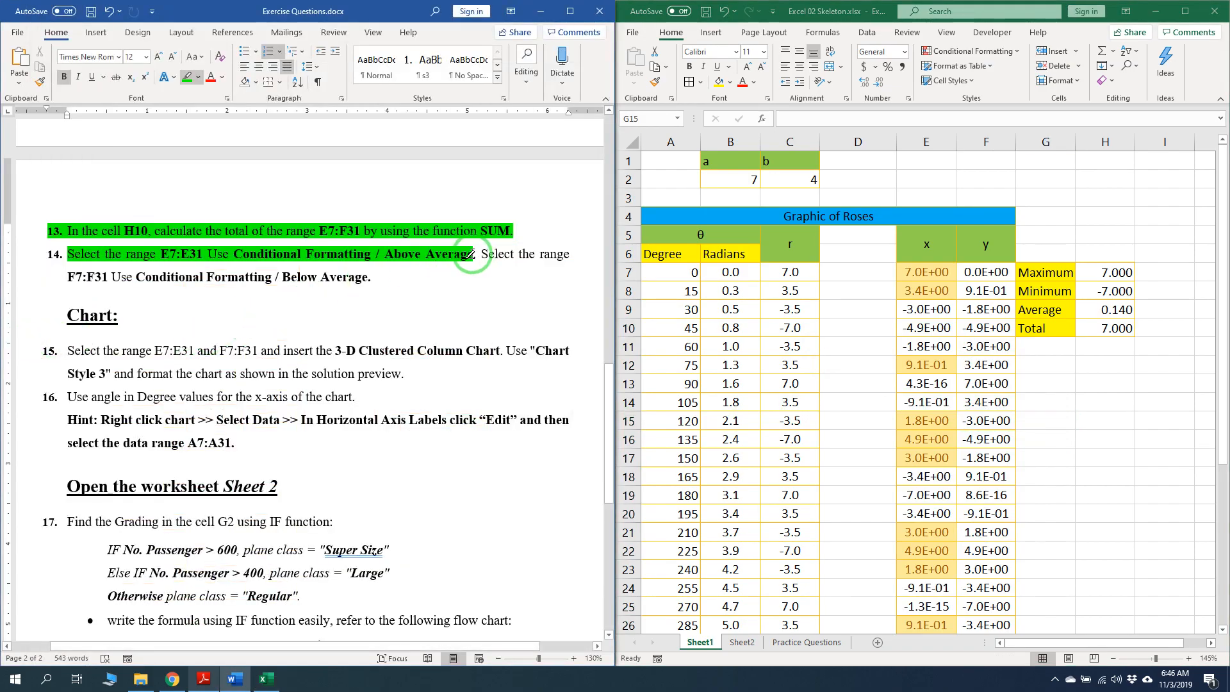
drag(470, 255, 486, 287)
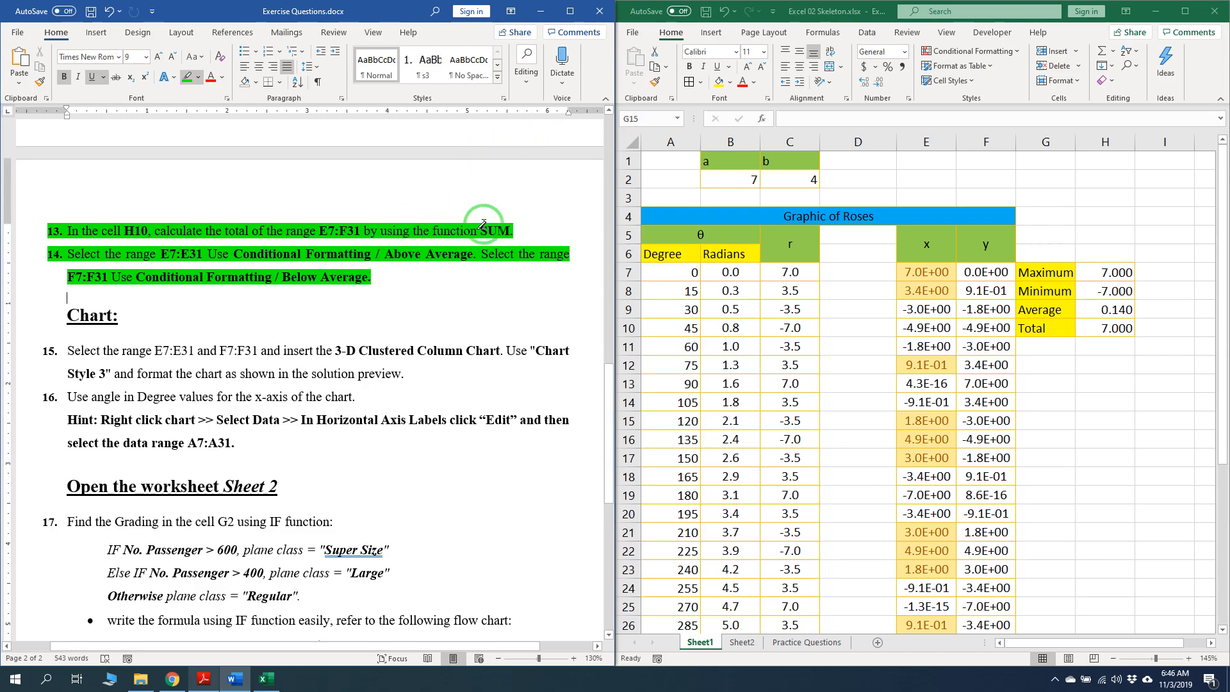
Bring up Output.pdf as the colour reference and start a Below Average conditional formatting rule for F7:F31 in the Excel sheet
click(207, 681)
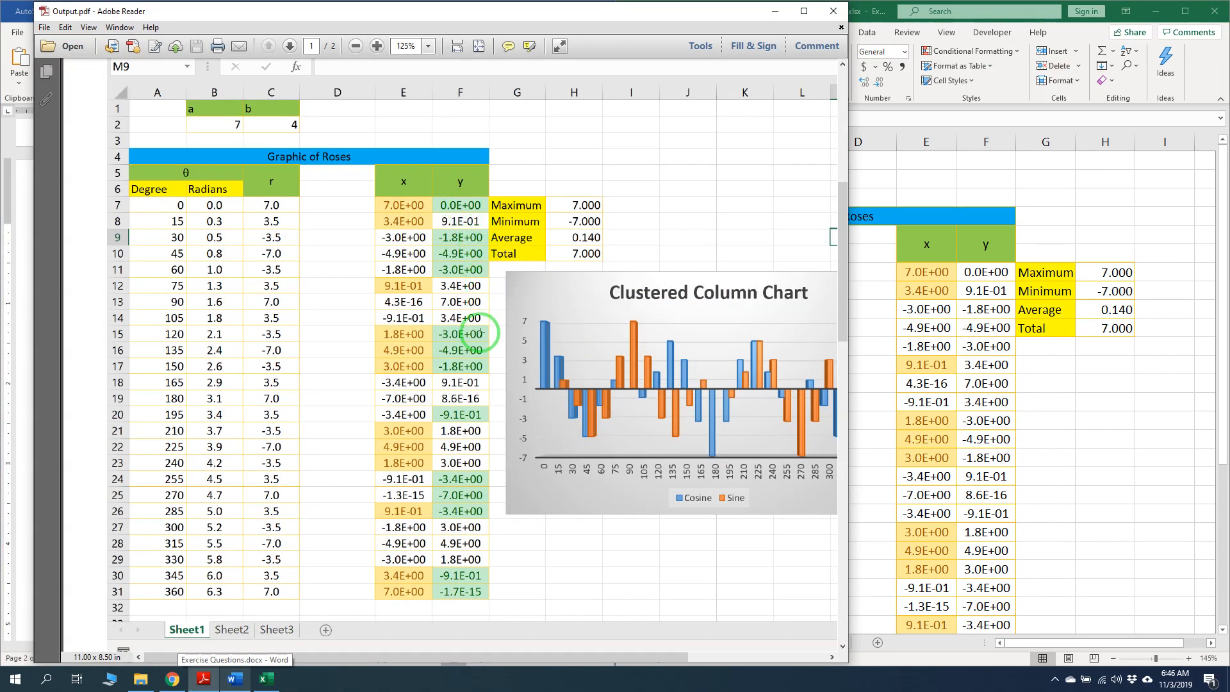
drag(994, 275, 981, 596)
scroll(1024, 359, up, 2)
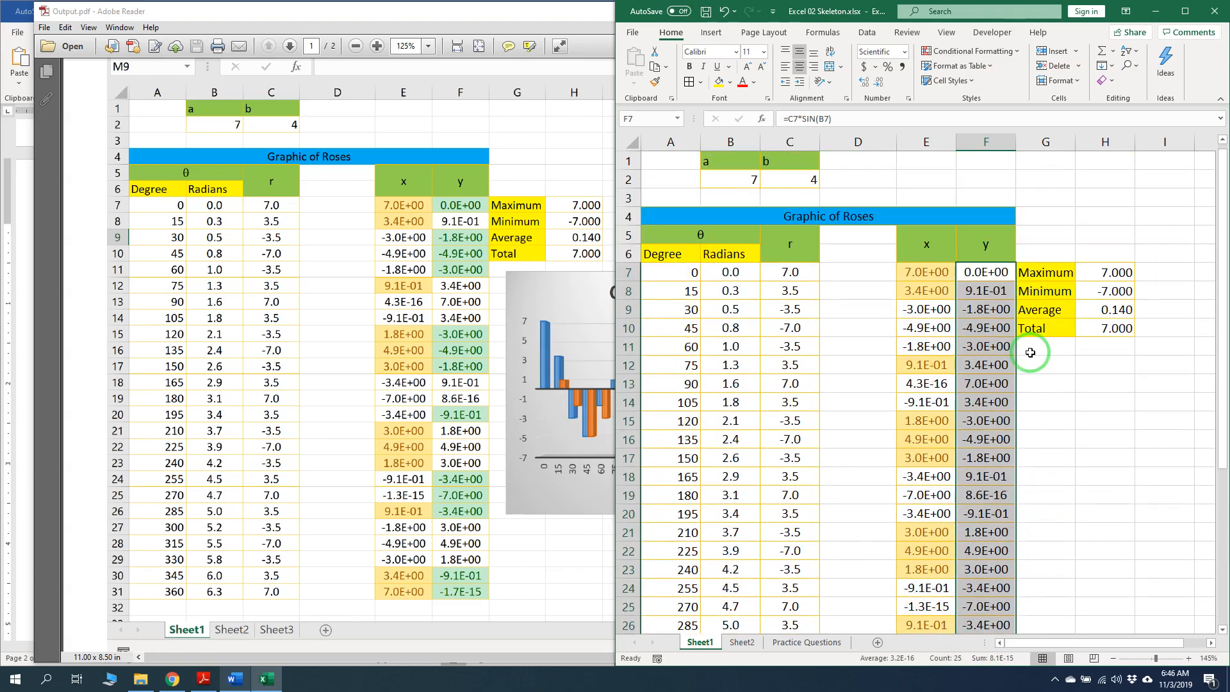
click(1009, 52)
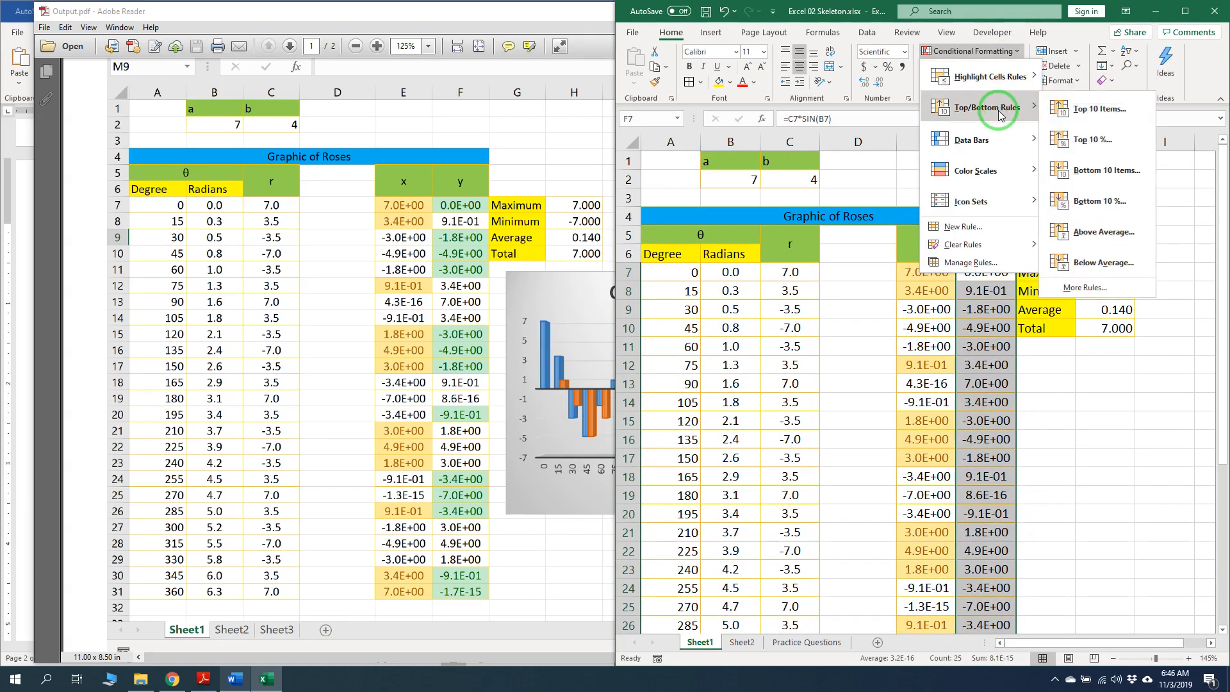
click(1096, 263)
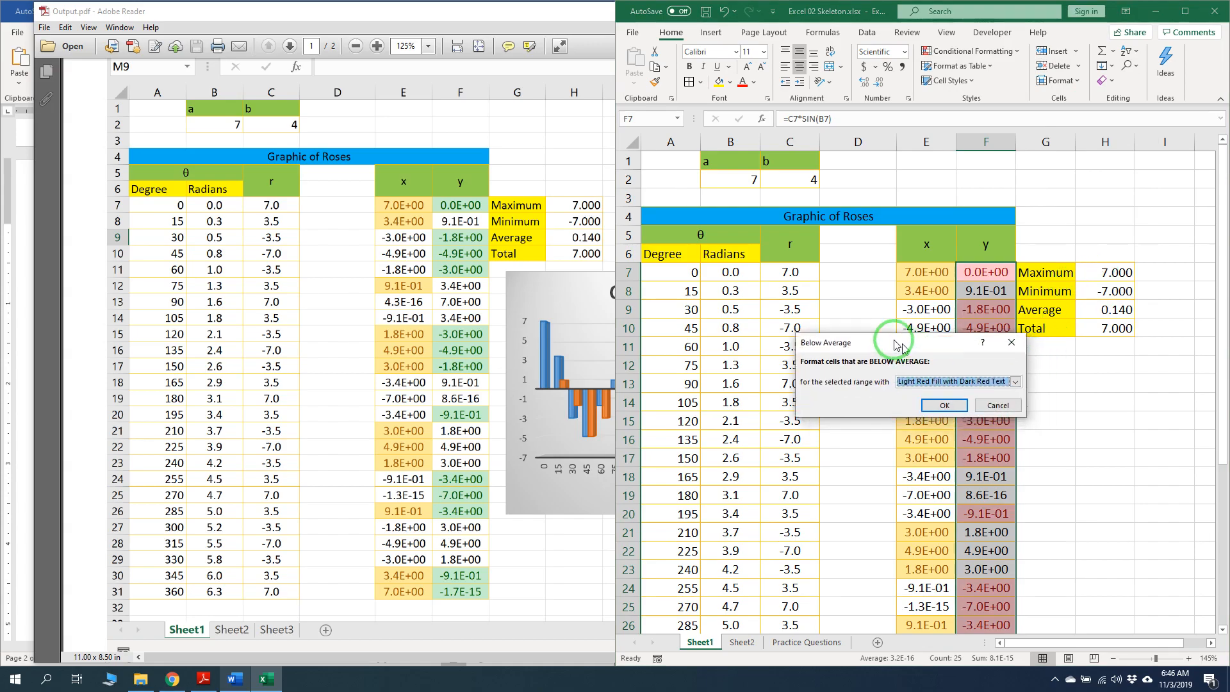
Apply the Below Average rule with Green Fill with Dark Green Text and compare the formatted columns with Output.pdf
click(932, 321)
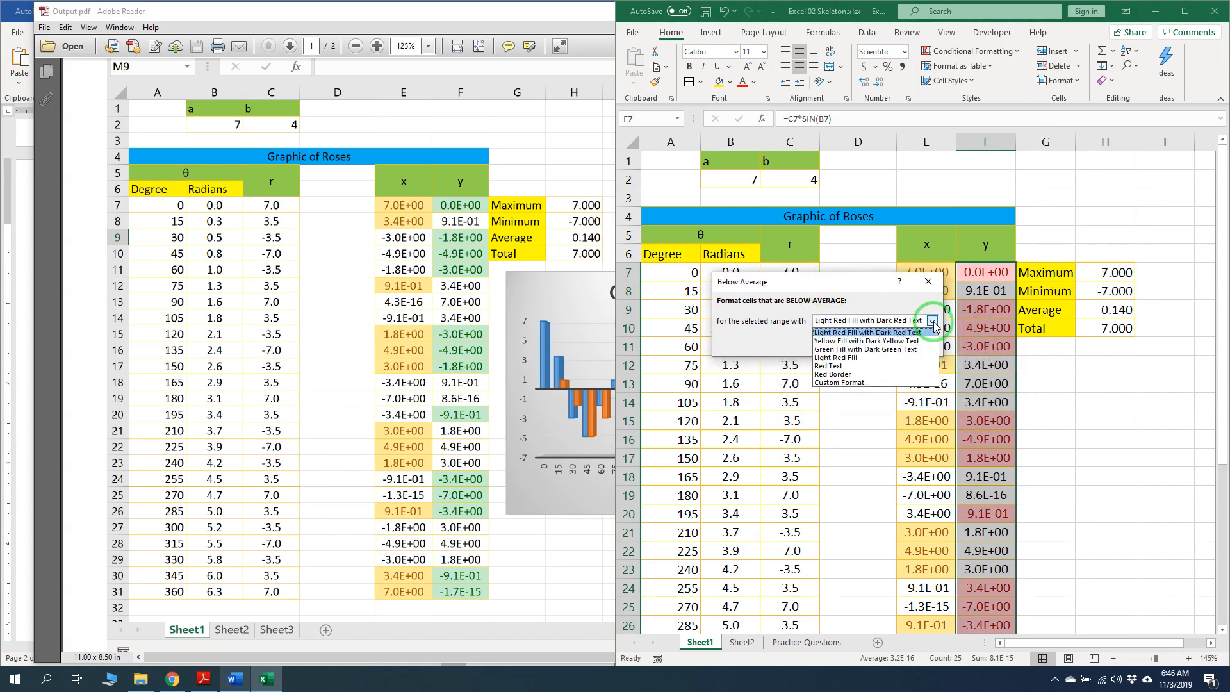
click(877, 350)
click(861, 345)
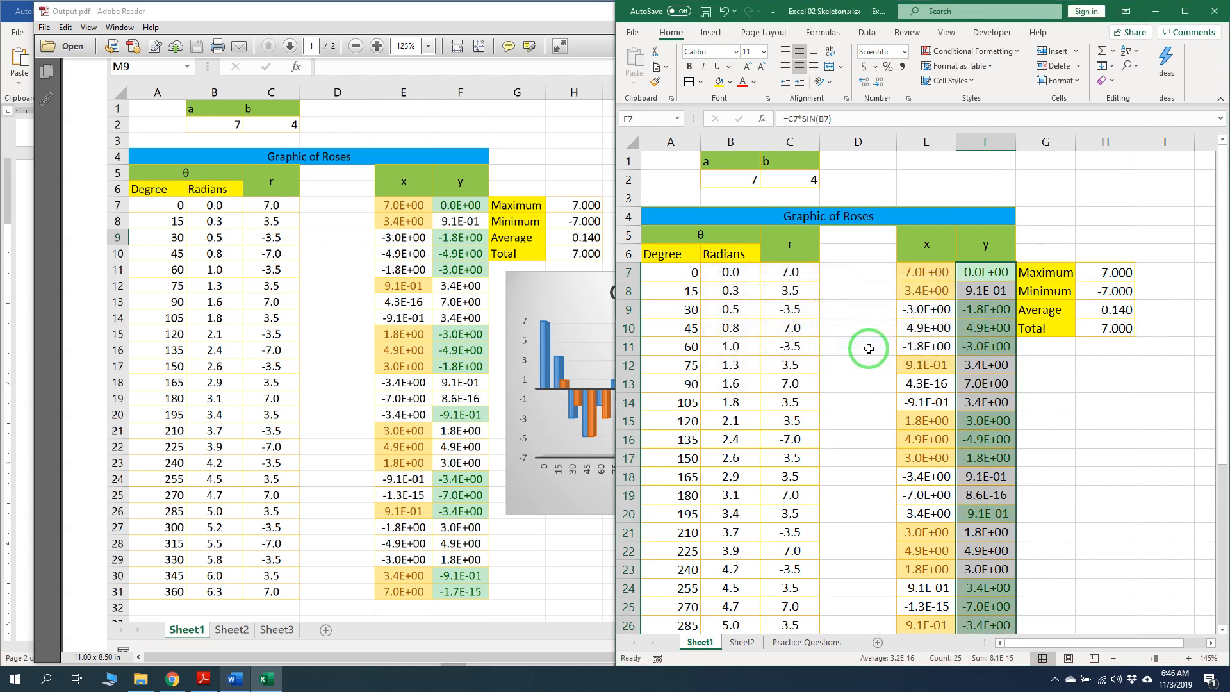
click(1054, 345)
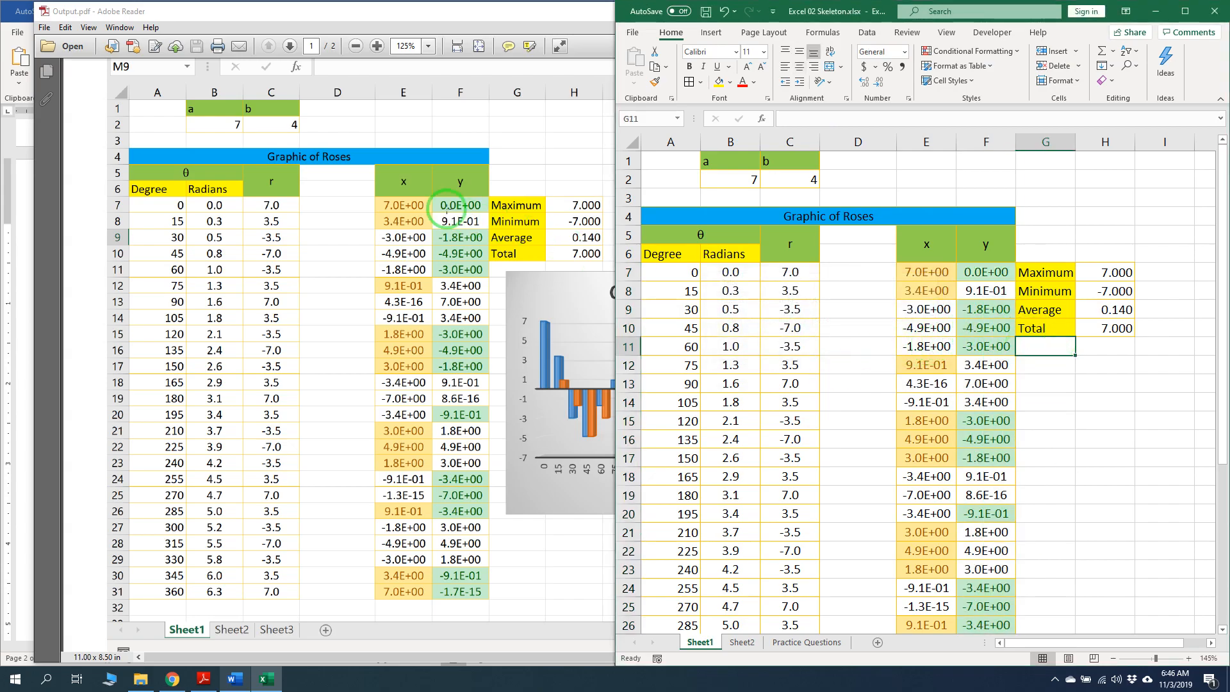
scroll(1025, 327, down, 4)
scroll(983, 335, up, 2)
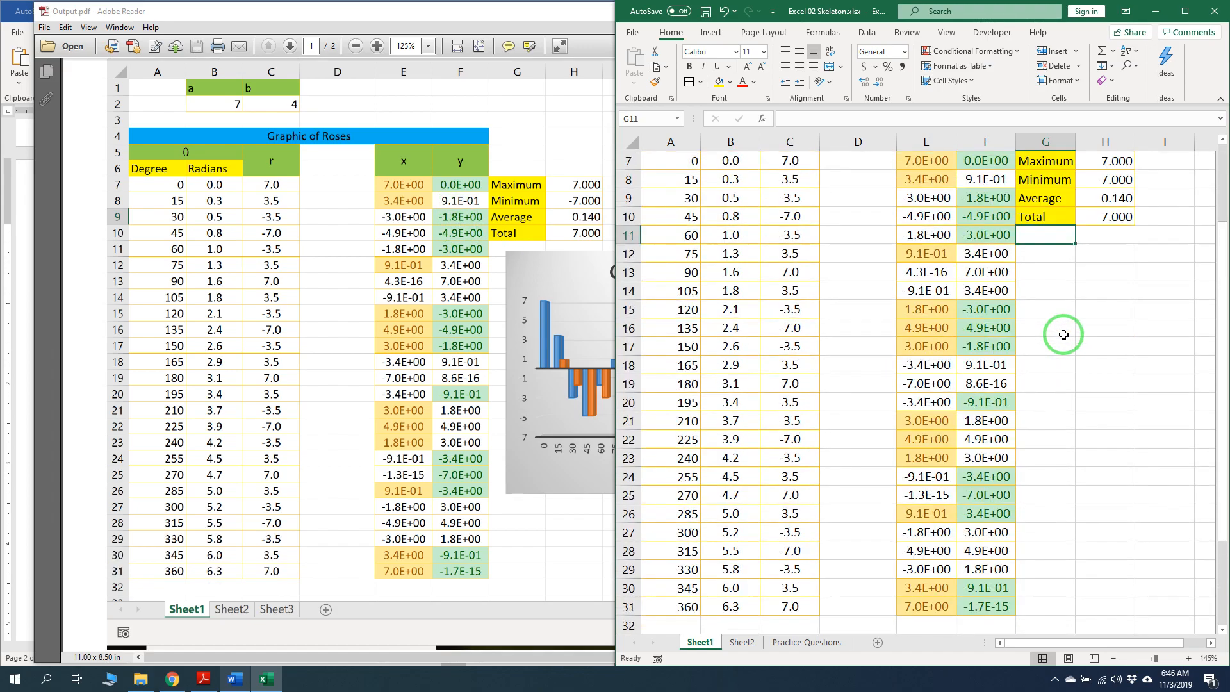
click(520, 13)
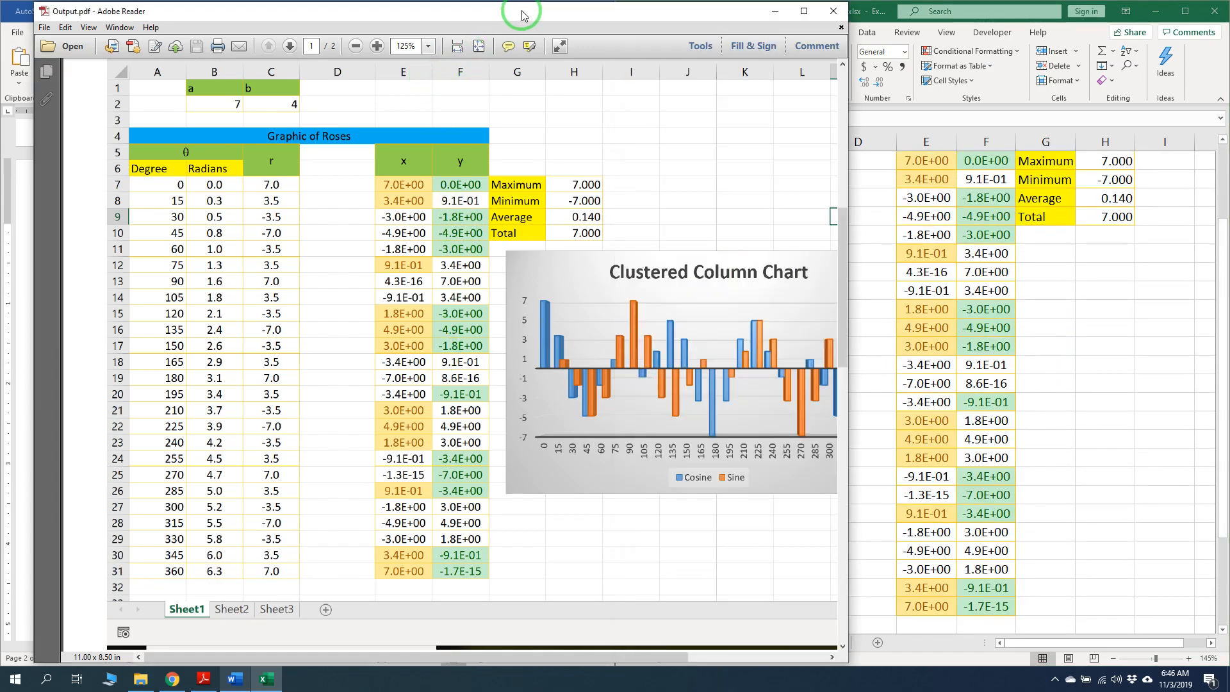
click(773, 13)
Highlight the Chart heading and instruction 15, about the 3-D Clustered Column Chart, in green in the Word document
scroll(413, 323, down, 2)
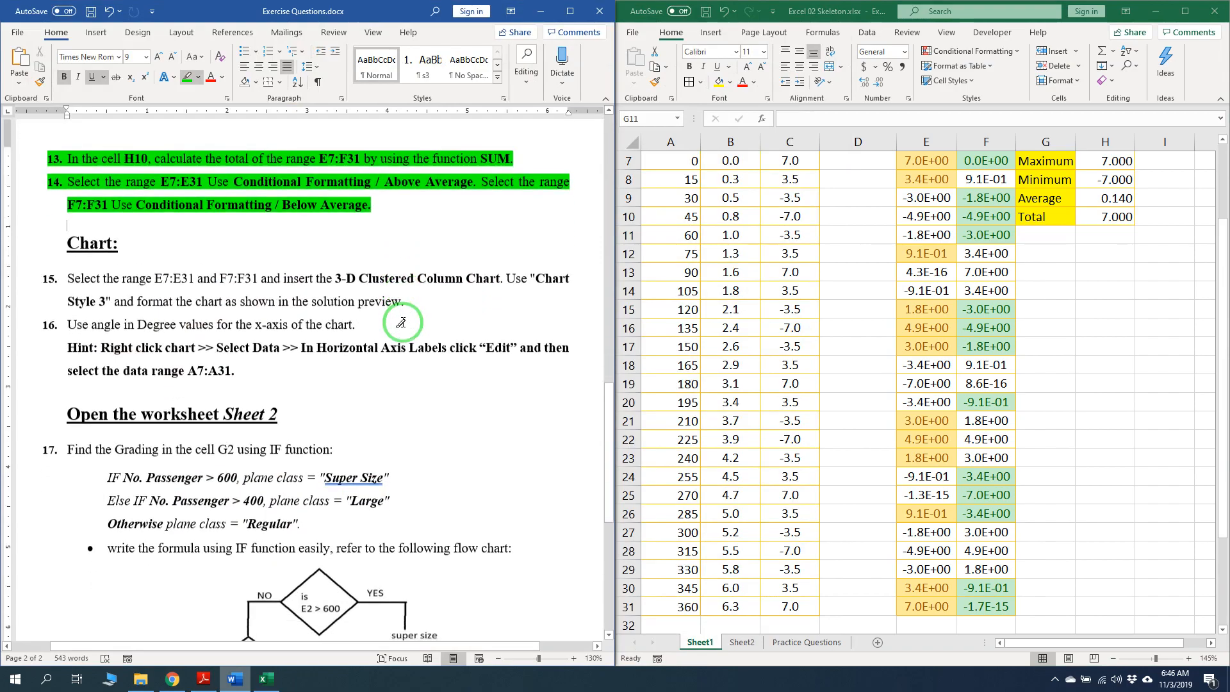
drag(50, 247, 130, 240)
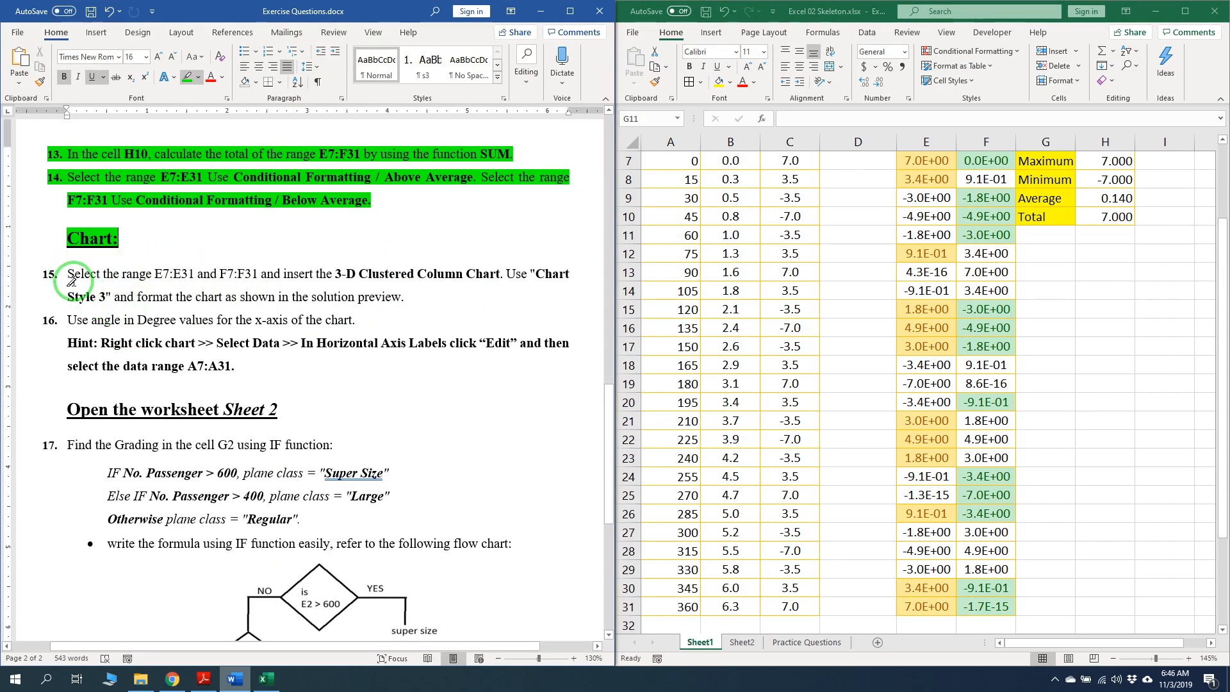
drag(71, 279, 442, 309)
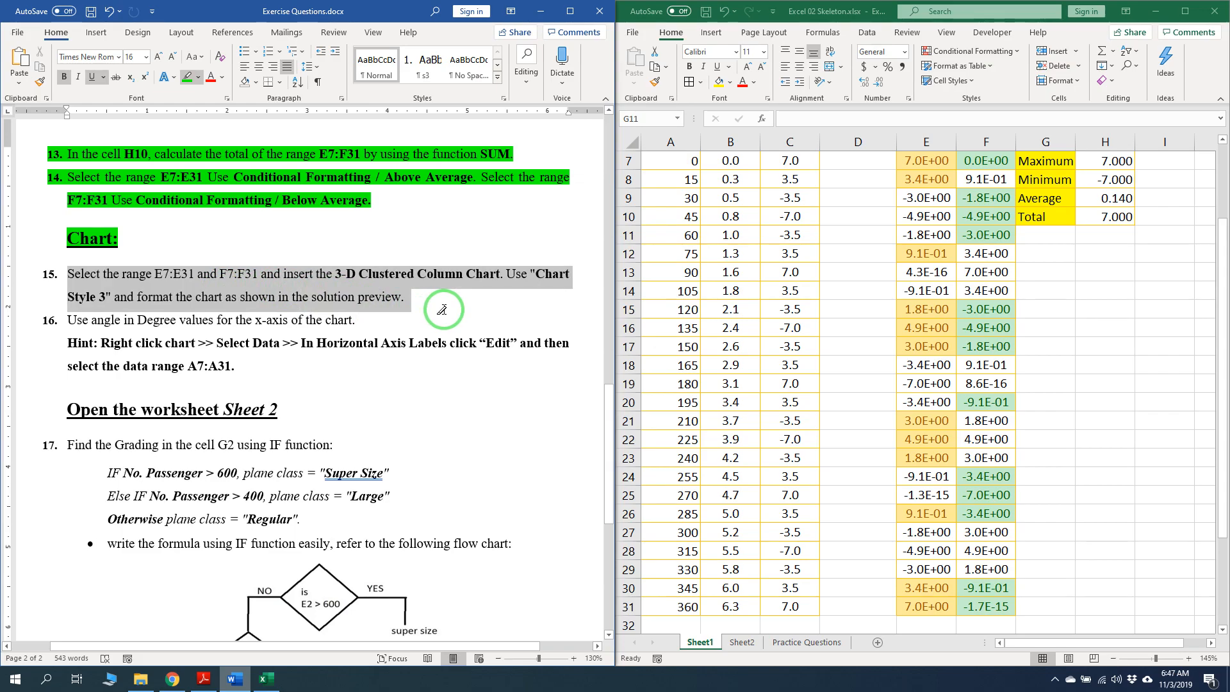
drag(442, 310, 442, 310)
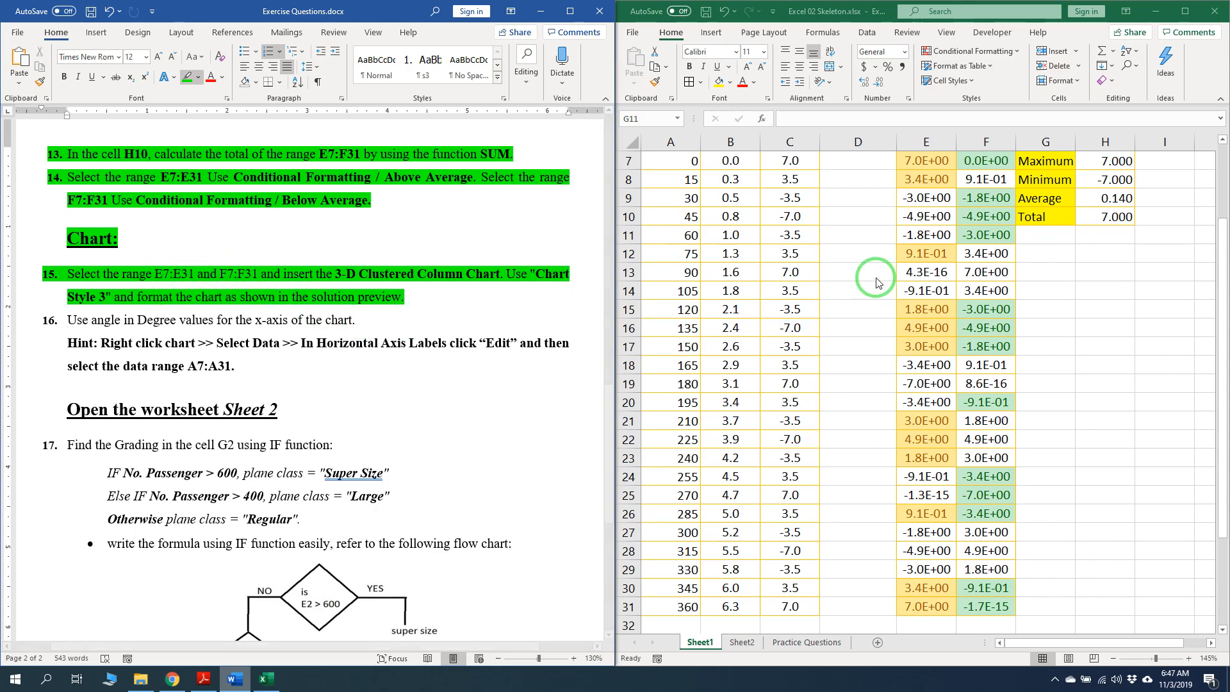
Select E7:E31 together with F7:F31 in the Excel sheet and show all chart types for inserting a chart
click(936, 256)
scroll(937, 248, up, 2)
drag(930, 274, 918, 608)
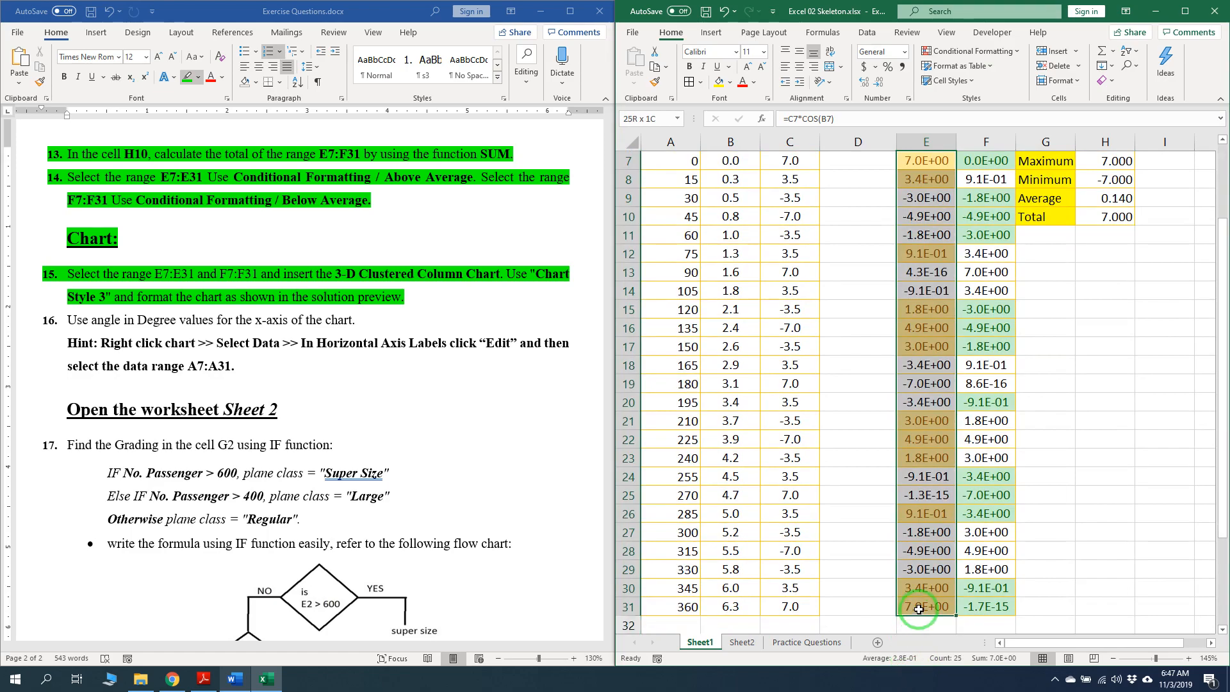
scroll(1028, 327, up, 2)
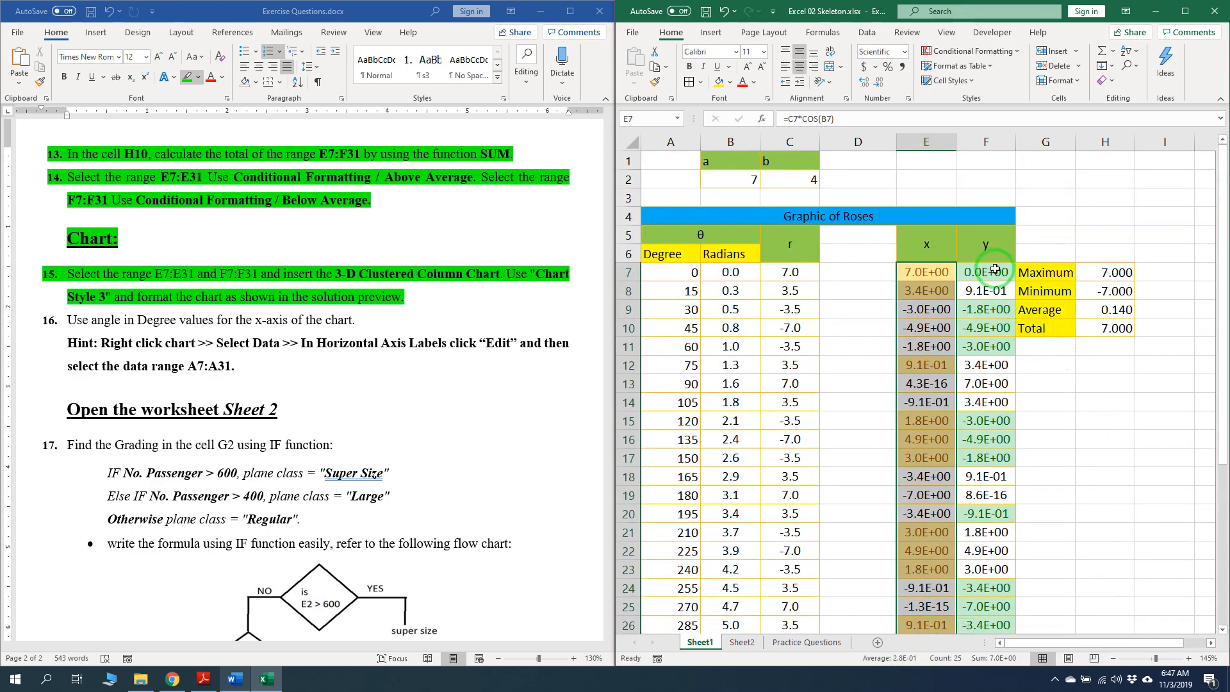
drag(994, 269, 982, 586)
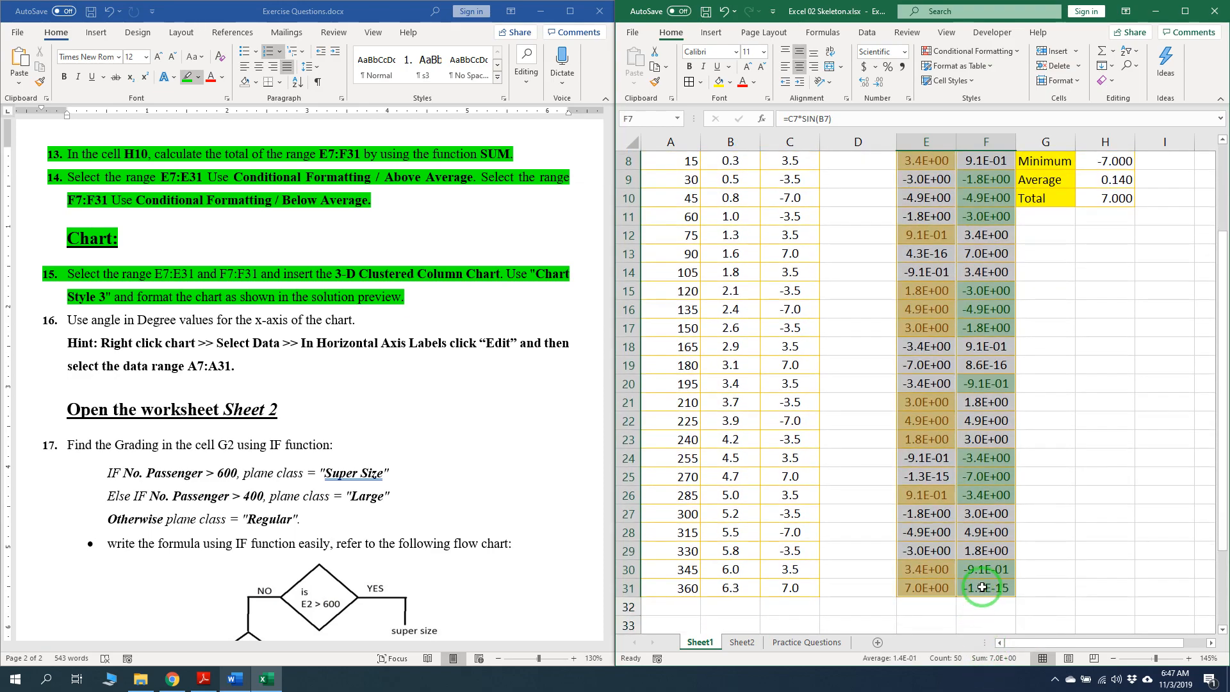
scroll(1108, 512, up, 2)
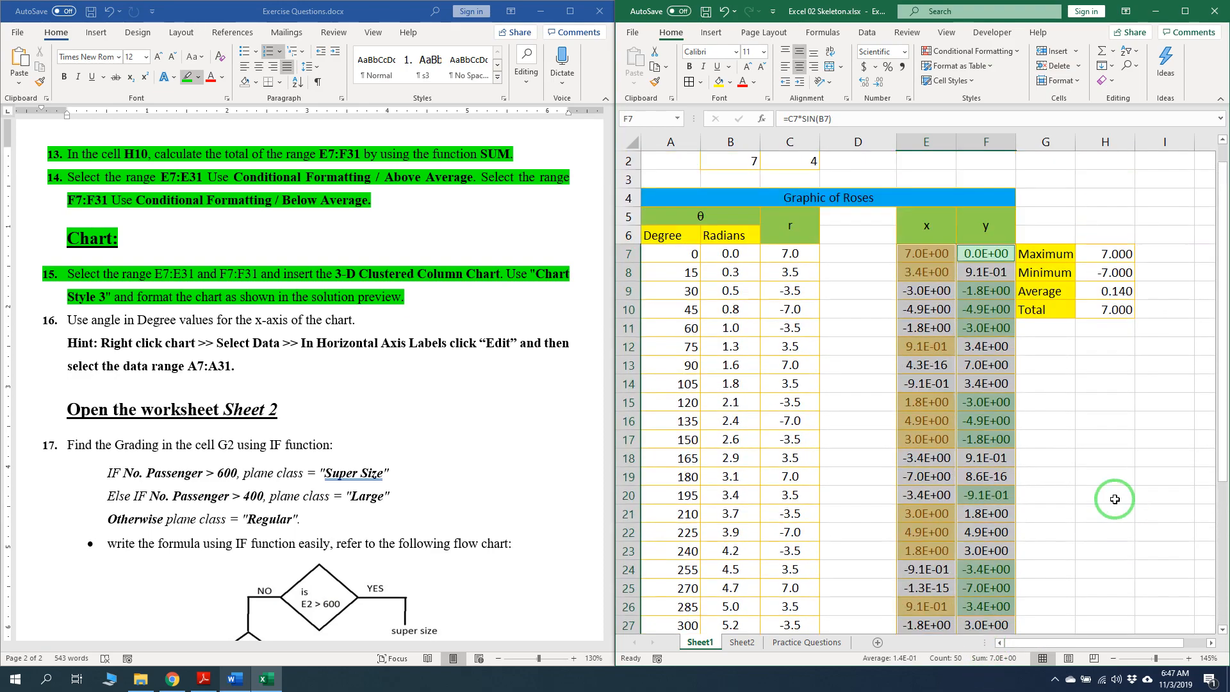
click(711, 32)
click(777, 57)
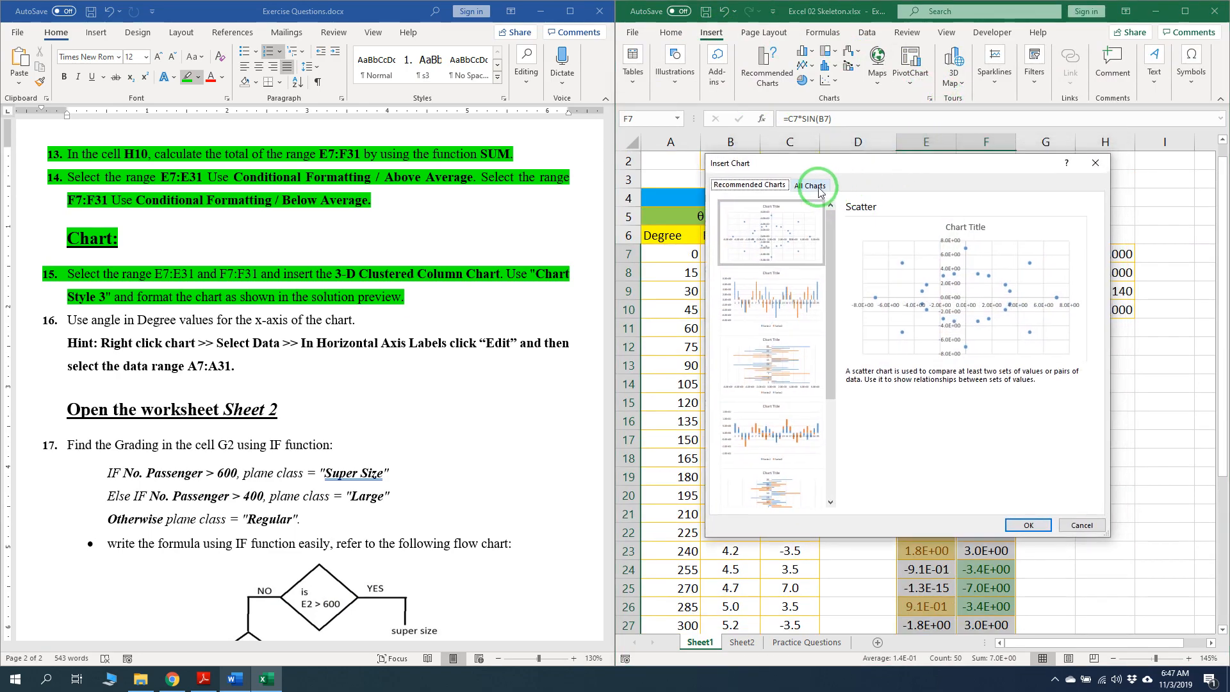
click(819, 191)
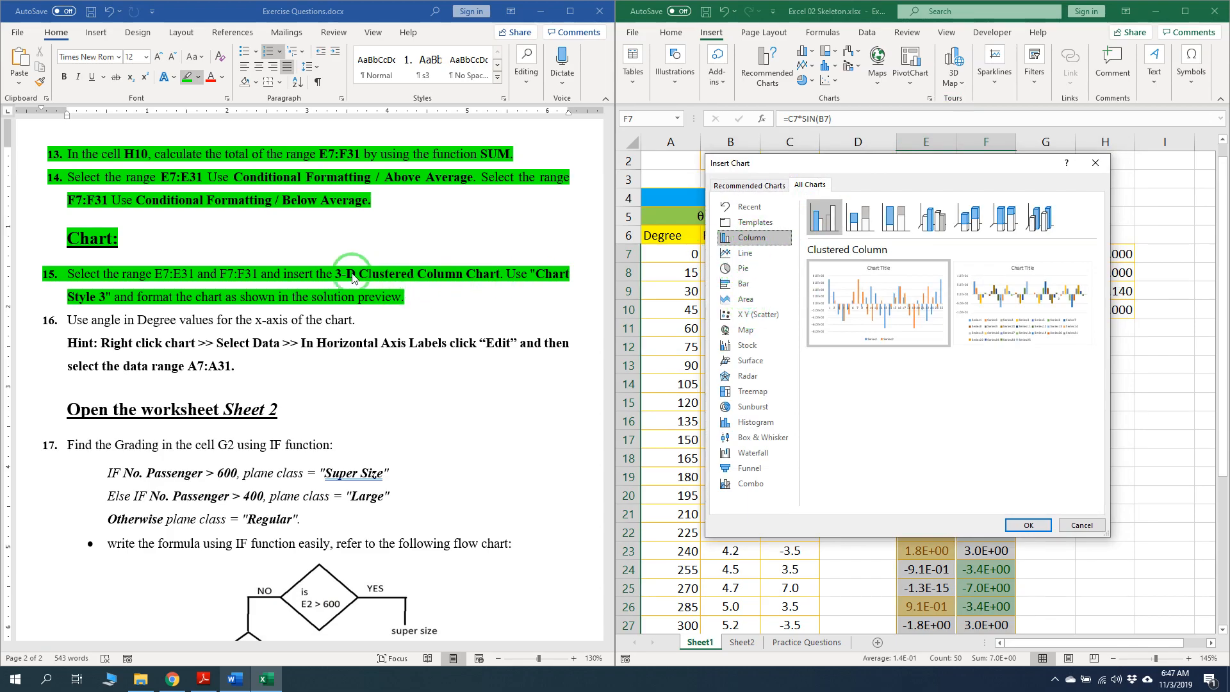
Insert a 3-D Clustered Column chart with two data series, checking its preview against the chart in Output.pdf
click(859, 216)
click(895, 217)
click(933, 226)
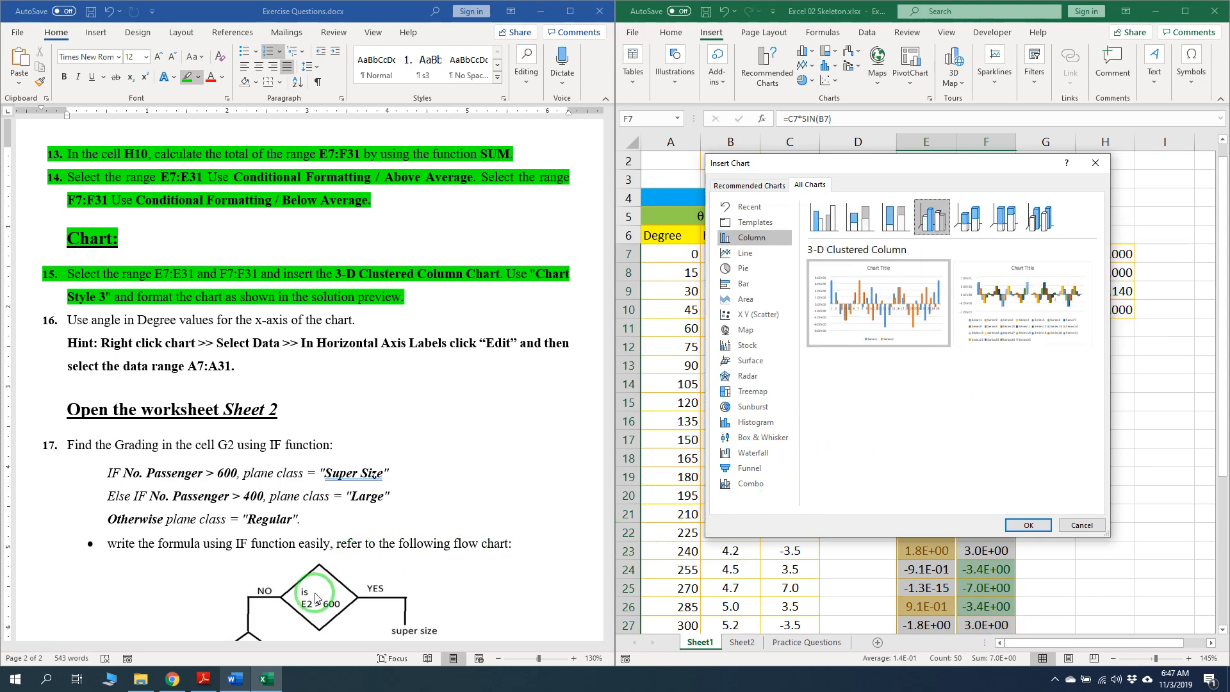
click(204, 678)
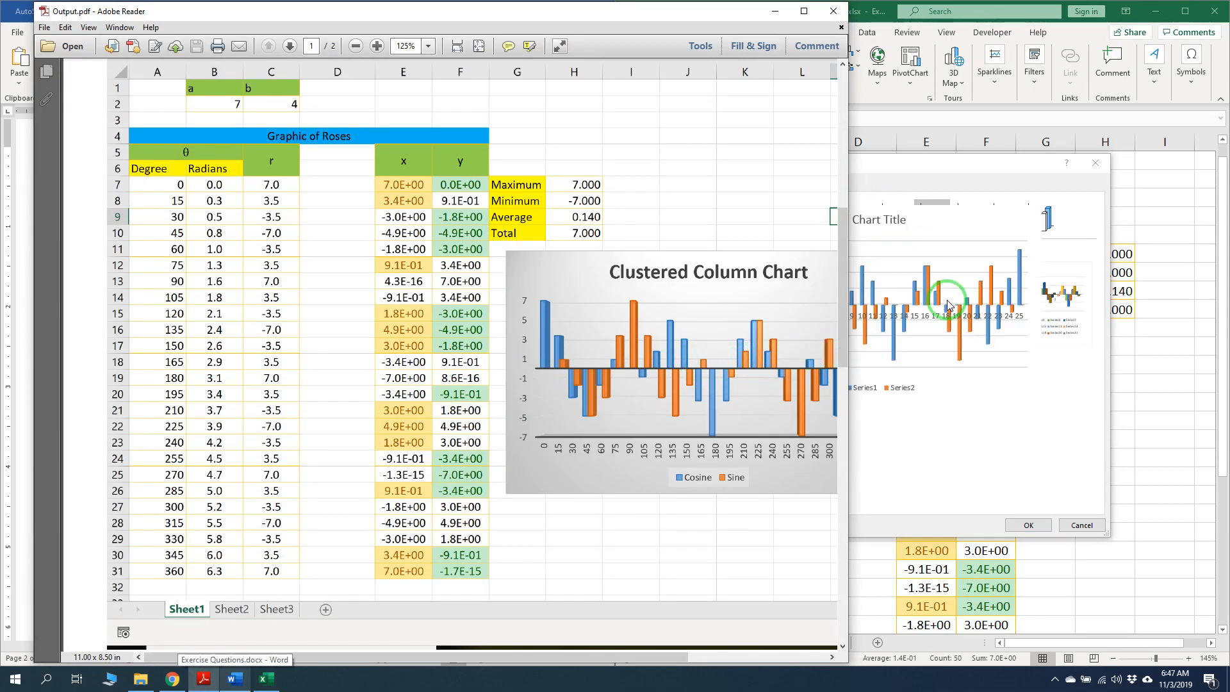
click(917, 304)
click(785, 10)
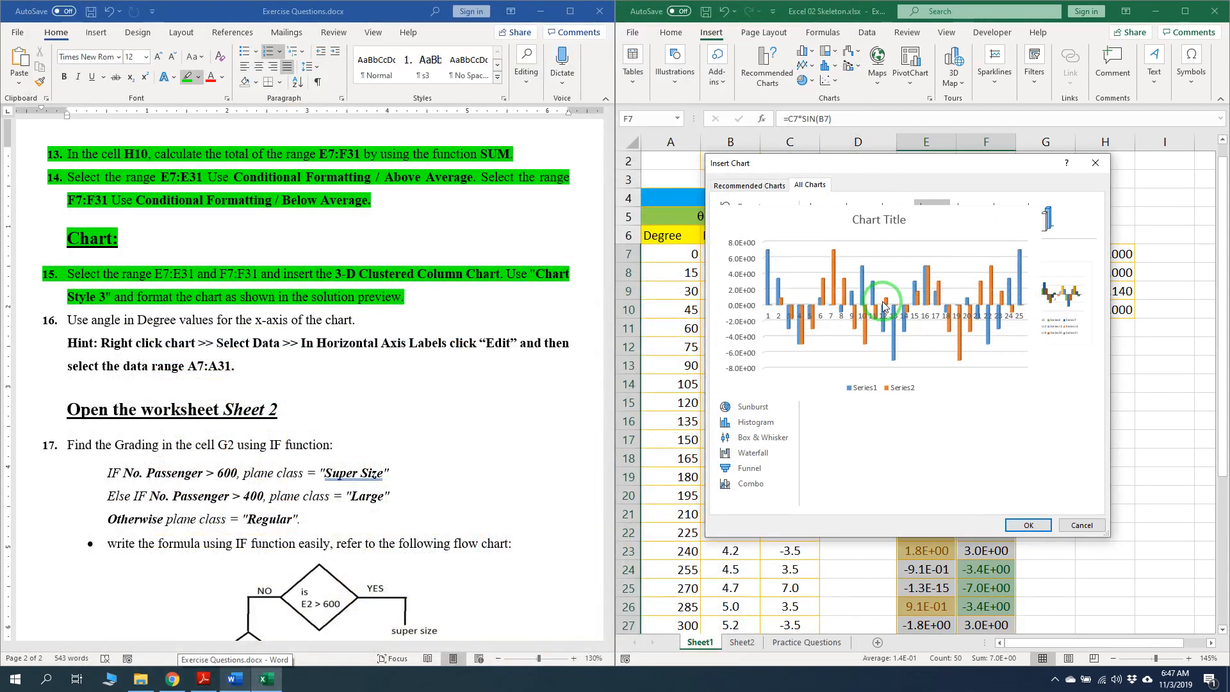
click(1031, 528)
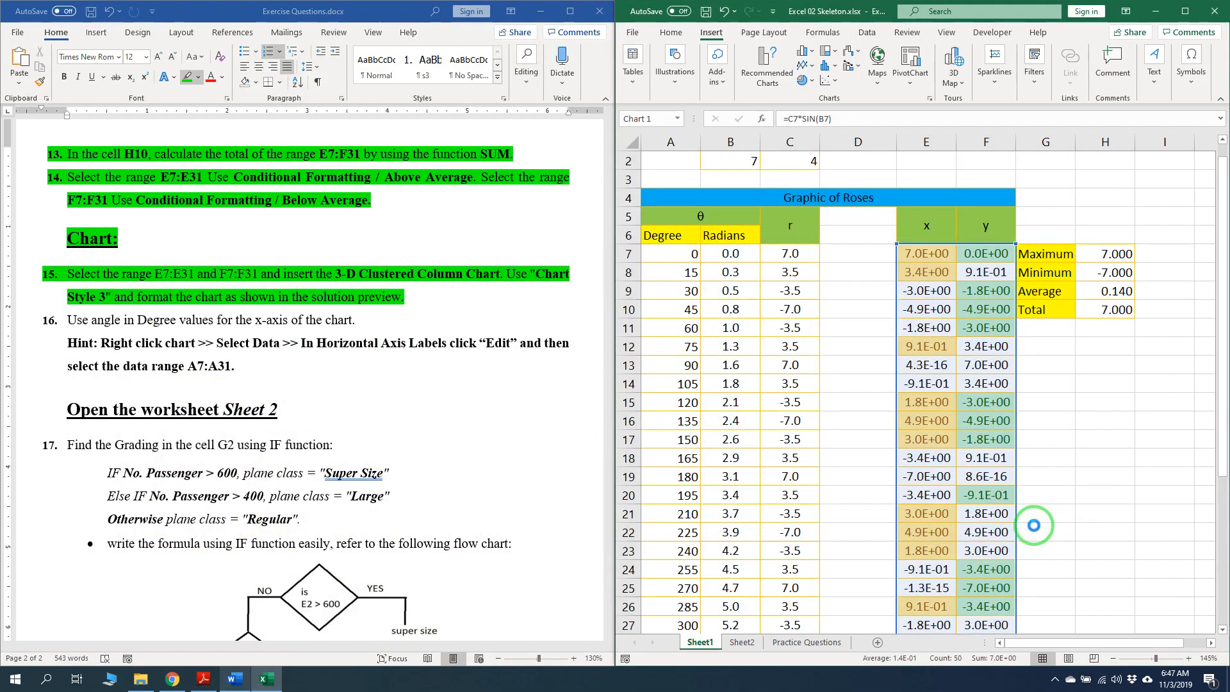
Move the new chart slightly down the sheet and apply Chart Style 3 to it
drag(1043, 276, 1041, 313)
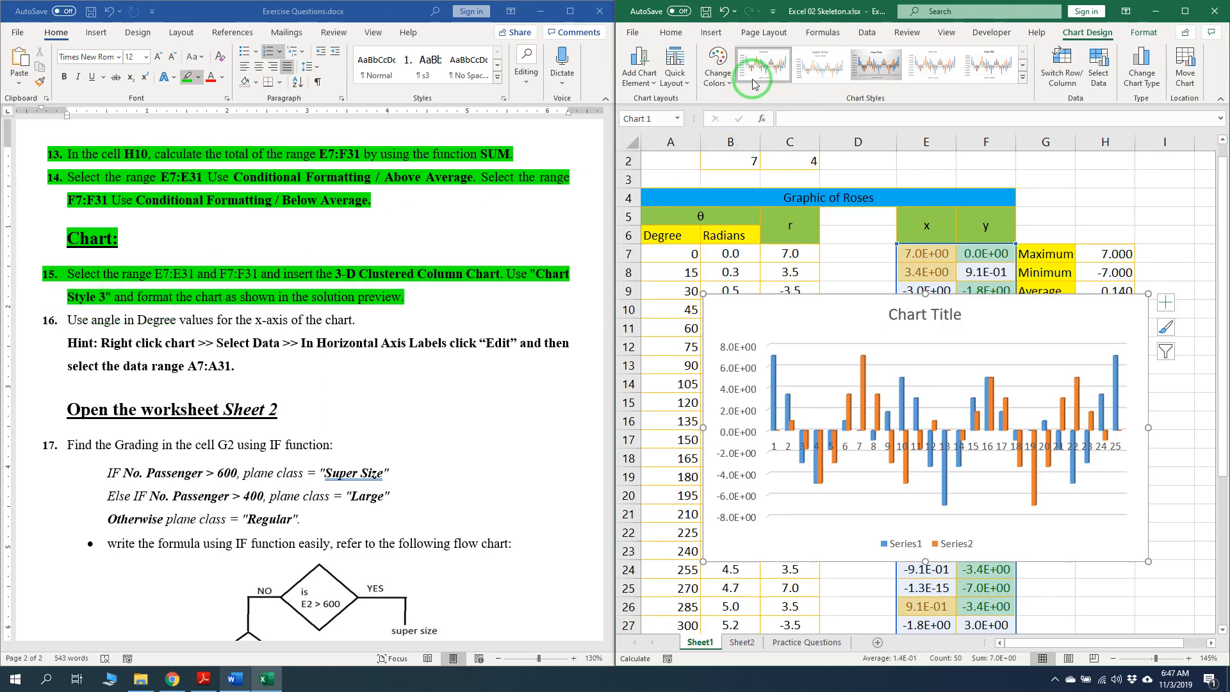
click(1024, 78)
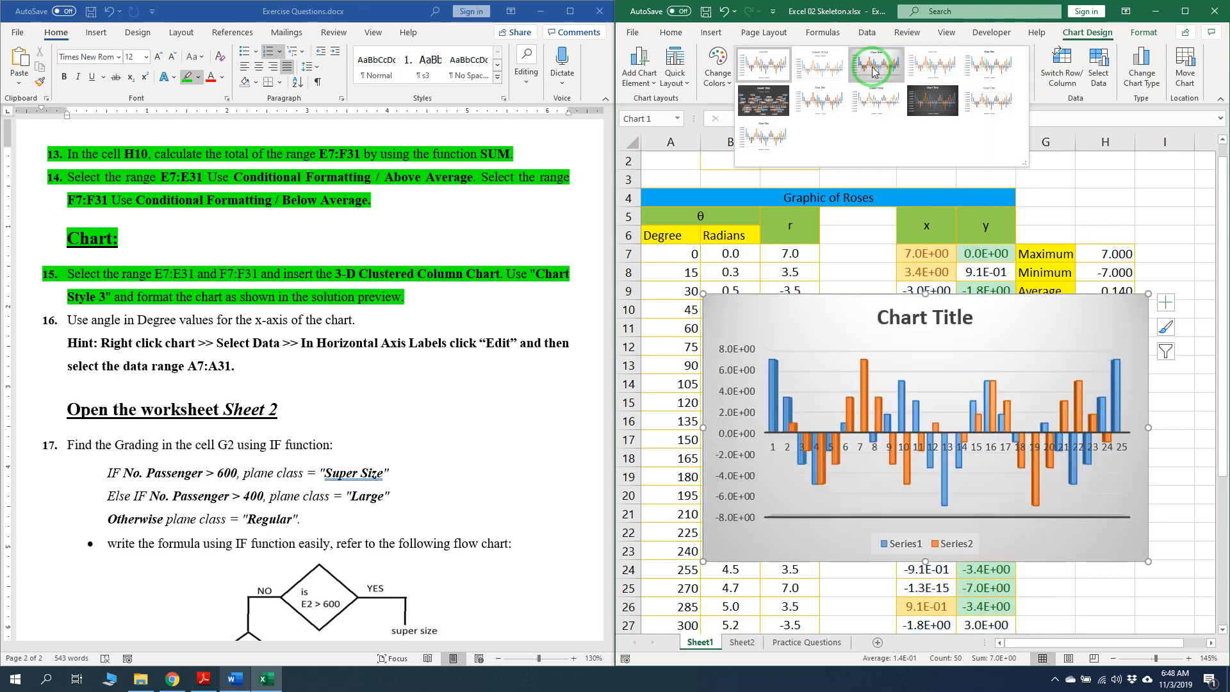
click(873, 70)
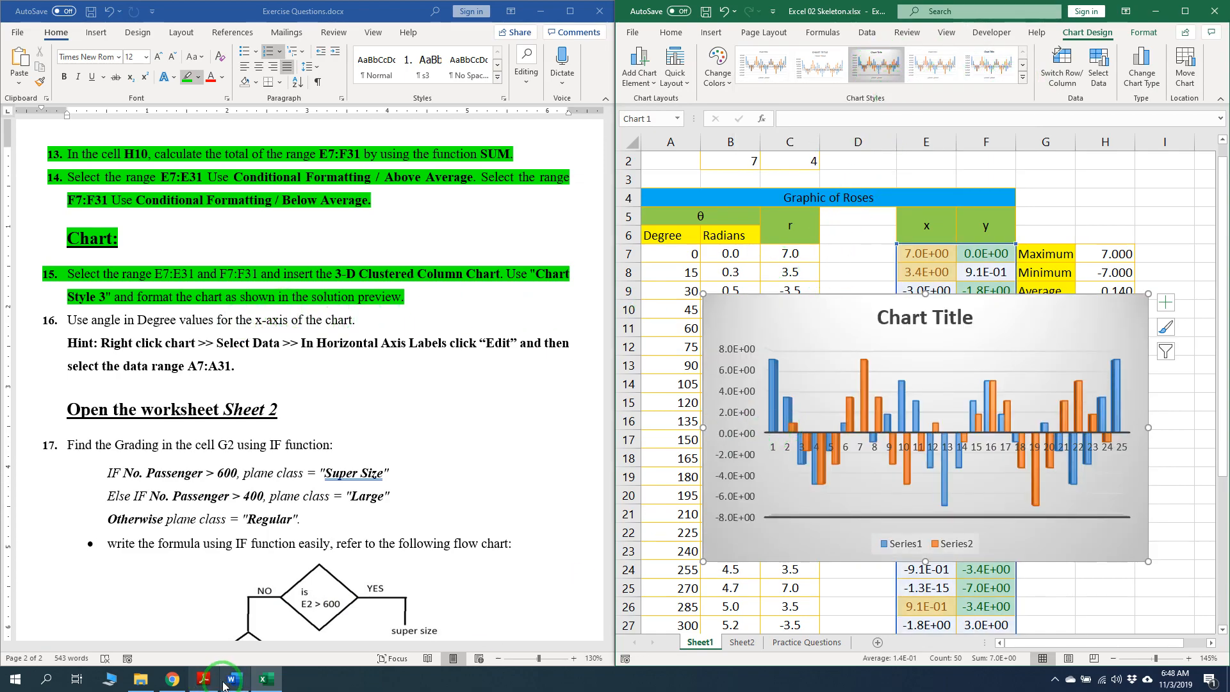
Narrow the Output.pdf window and examine its whole clustered column chart beside the Excel chart
click(210, 684)
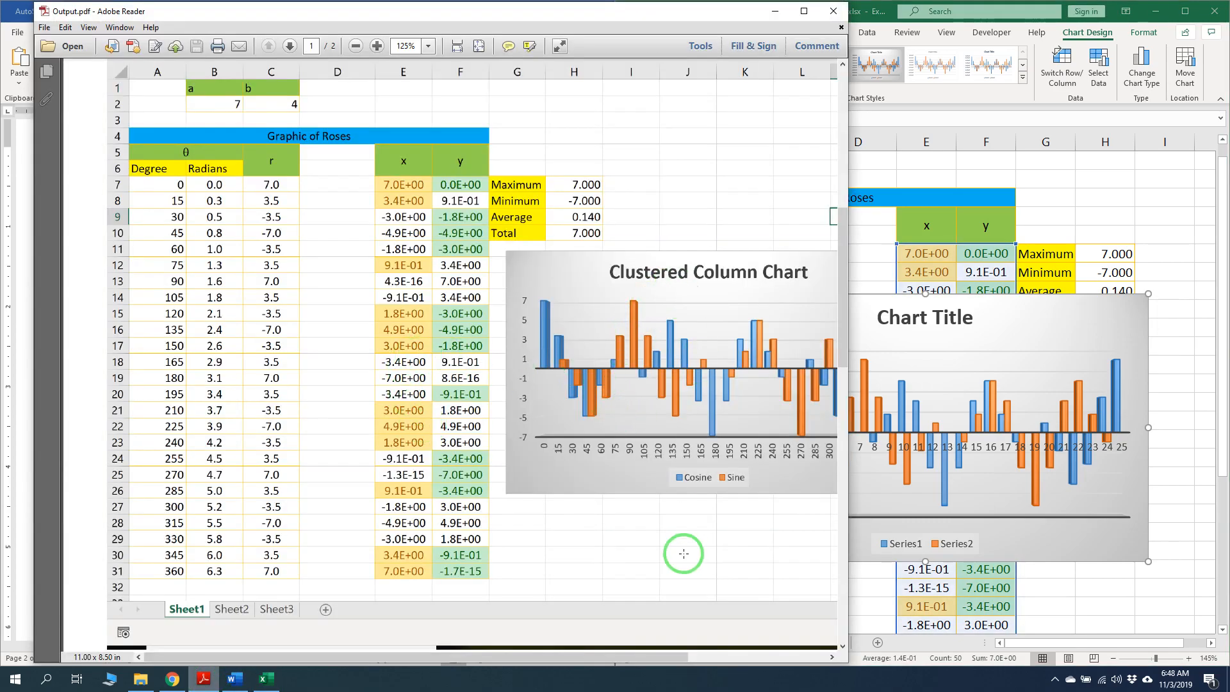
drag(666, 657, 792, 674)
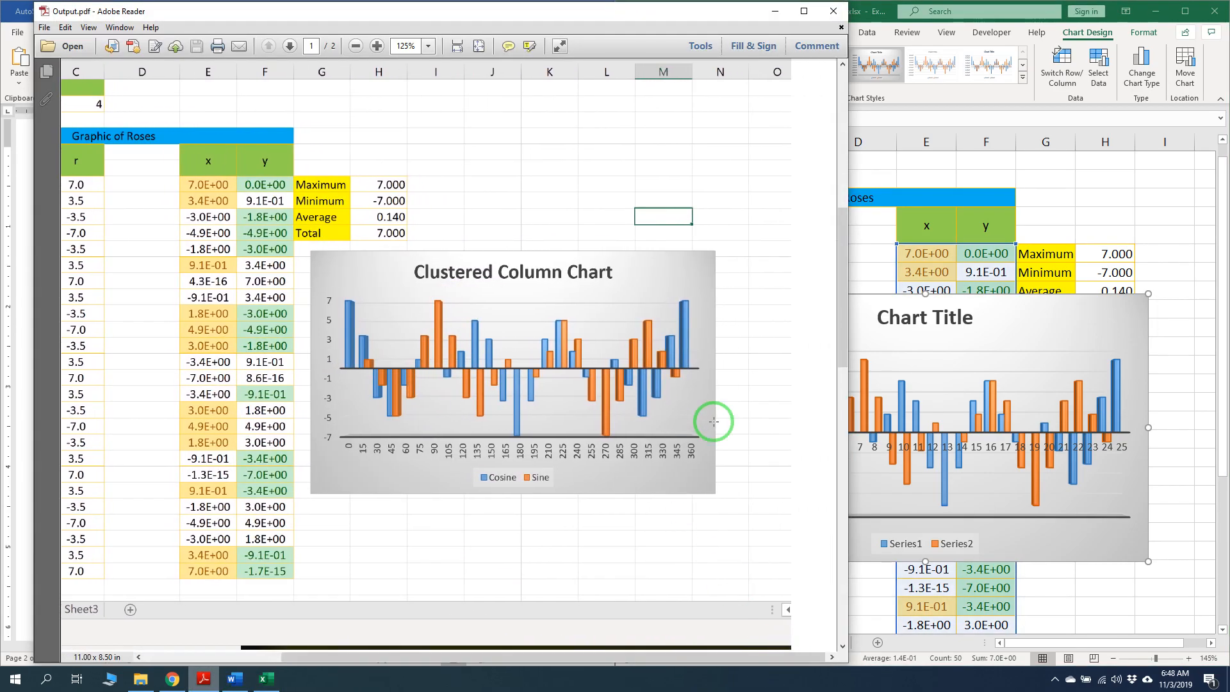
drag(849, 340, 619, 324)
drag(442, 656, 540, 660)
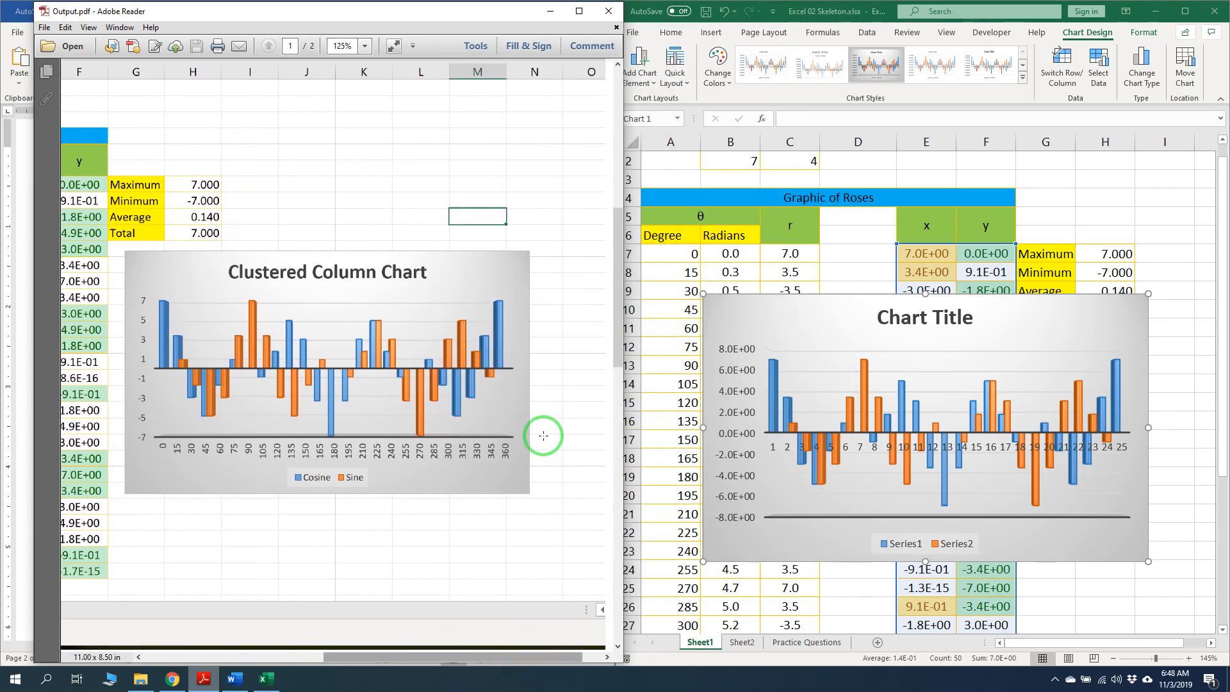
click(549, 12)
Highlight the first sentence of instruction 16, about Degree values for the x-axis, in green in the Word document
click(170, 321)
click(69, 322)
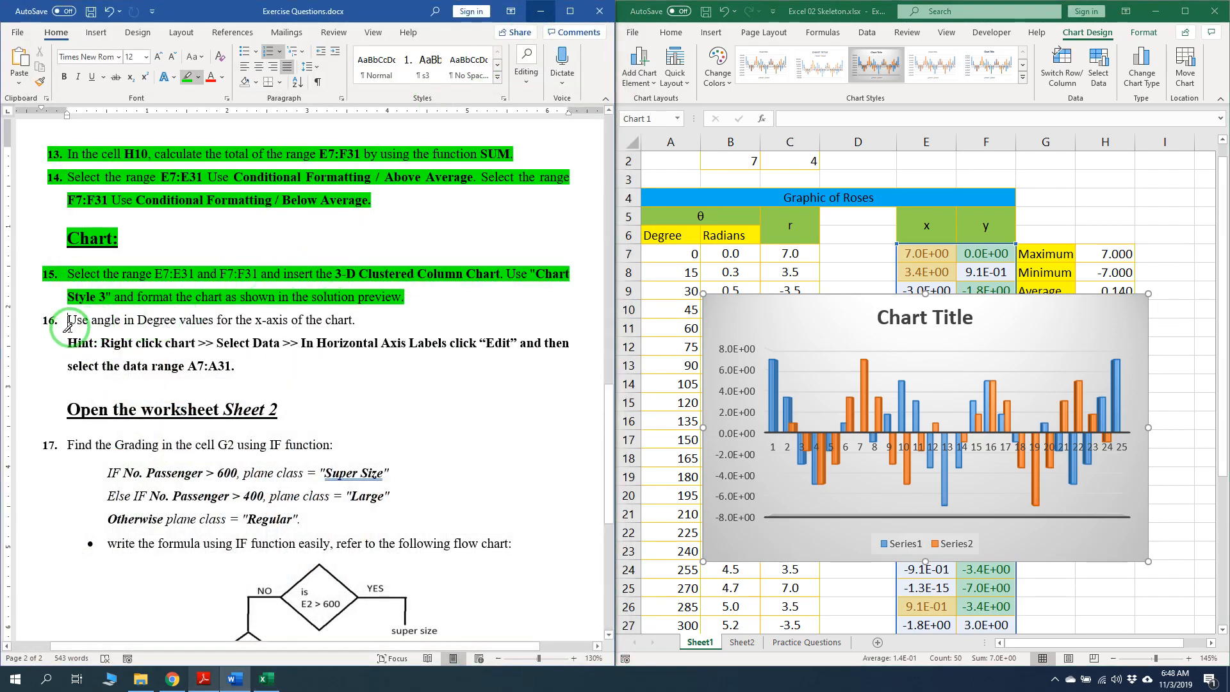
mouse_move(68, 321)
mouse_down()
mouse_move(269, 346)
mouse_move(266, 324)
mouse_move(369, 318)
mouse_up()
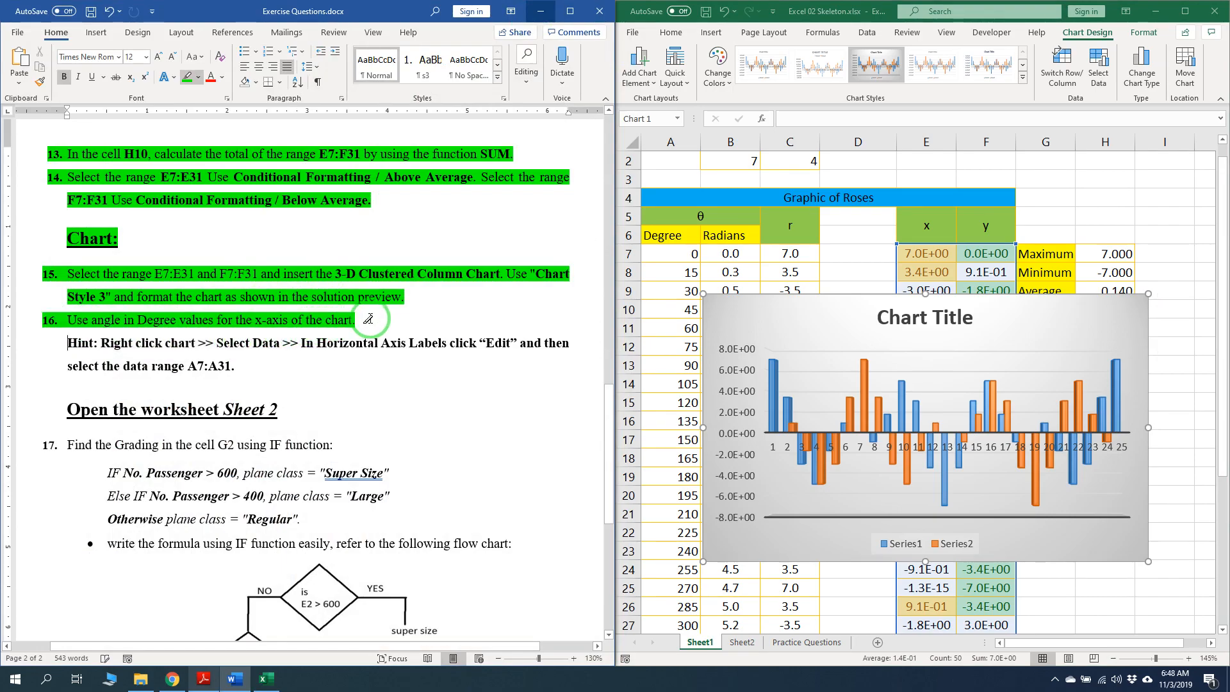
Compare the horizontal axis labels of the Excel chart with those of the chart in Output.pdf
click(197, 681)
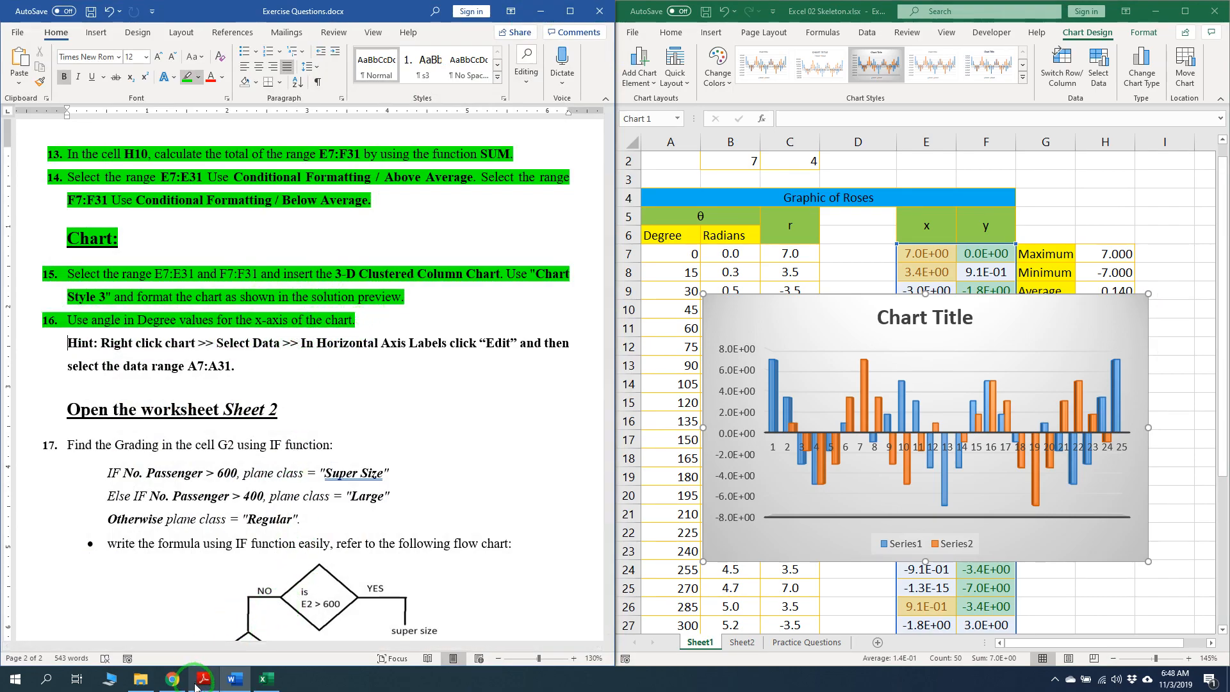
click(817, 454)
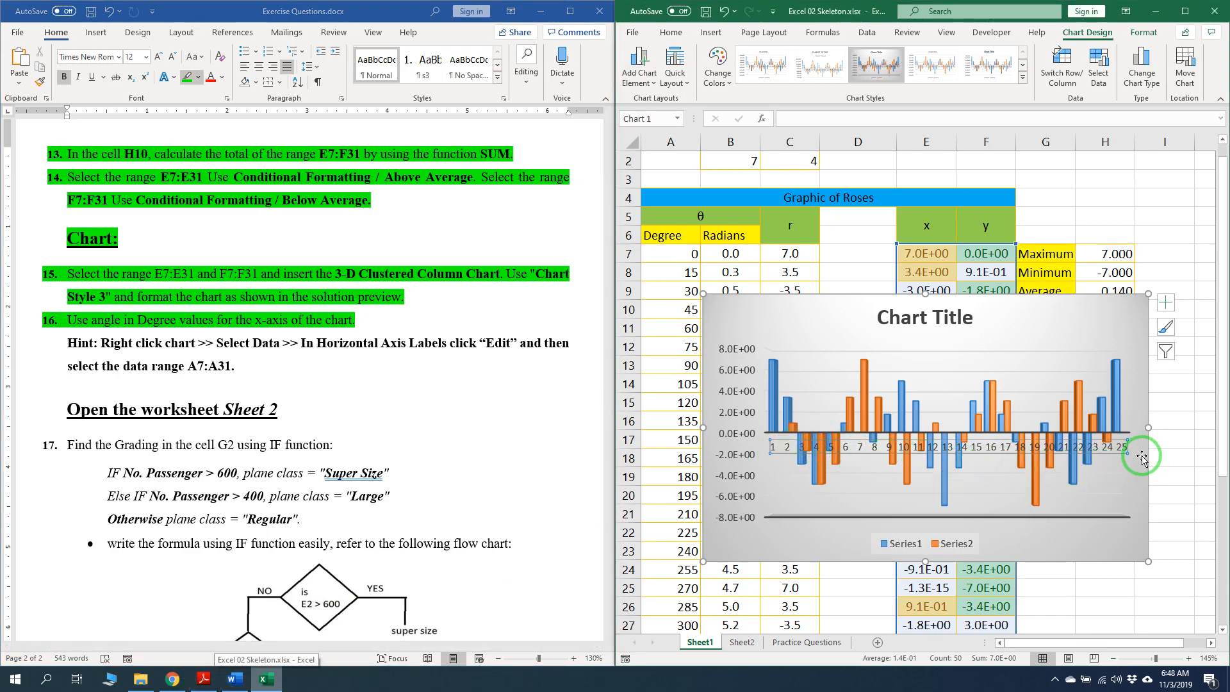
click(231, 678)
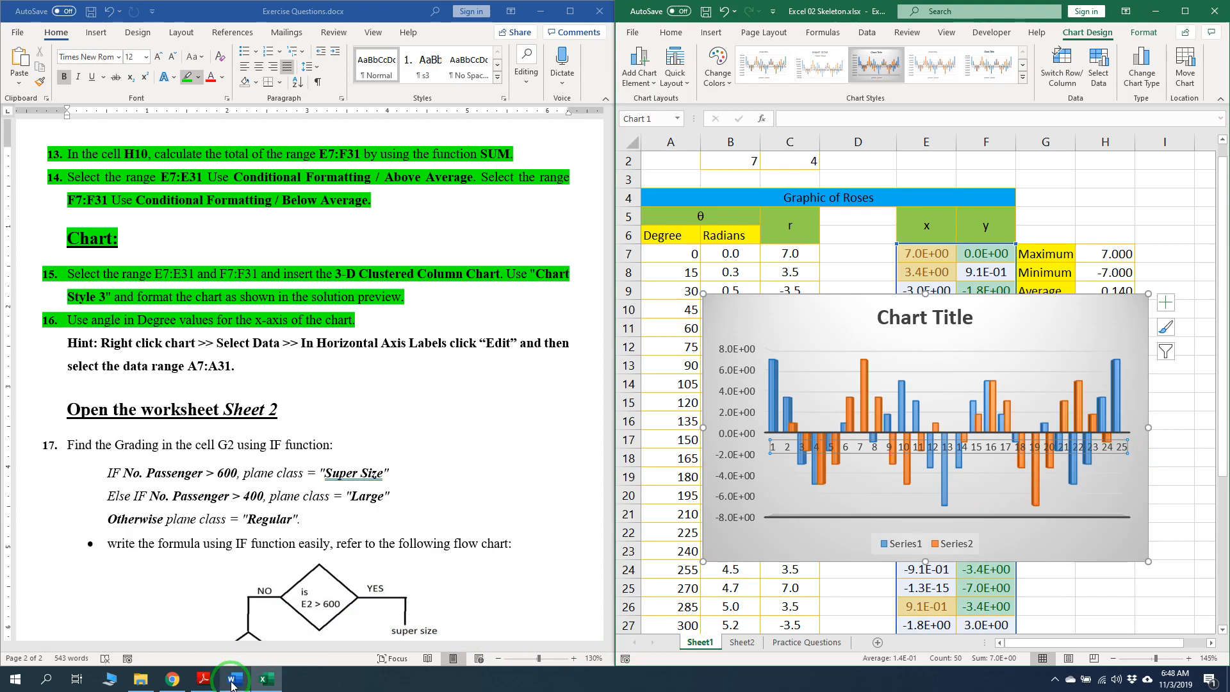
click(206, 677)
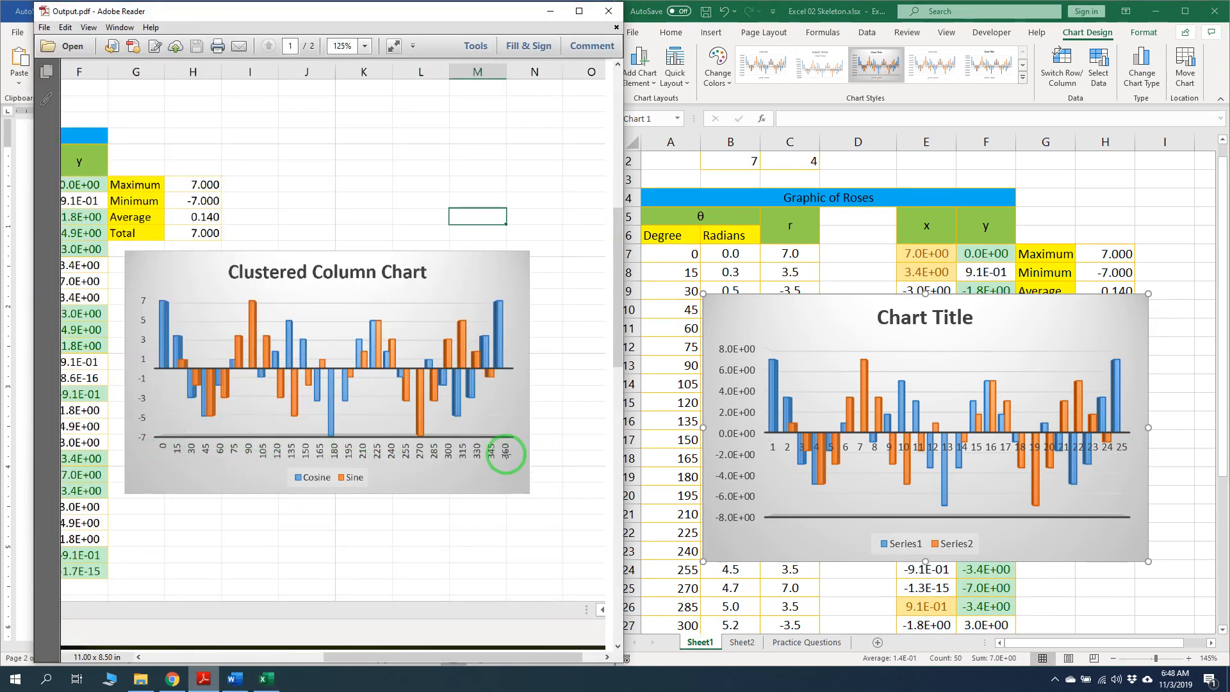
Uncover the Word document and highlight the hint of instruction 16, about the horizontal axis label range A7:A31, in green
click(549, 11)
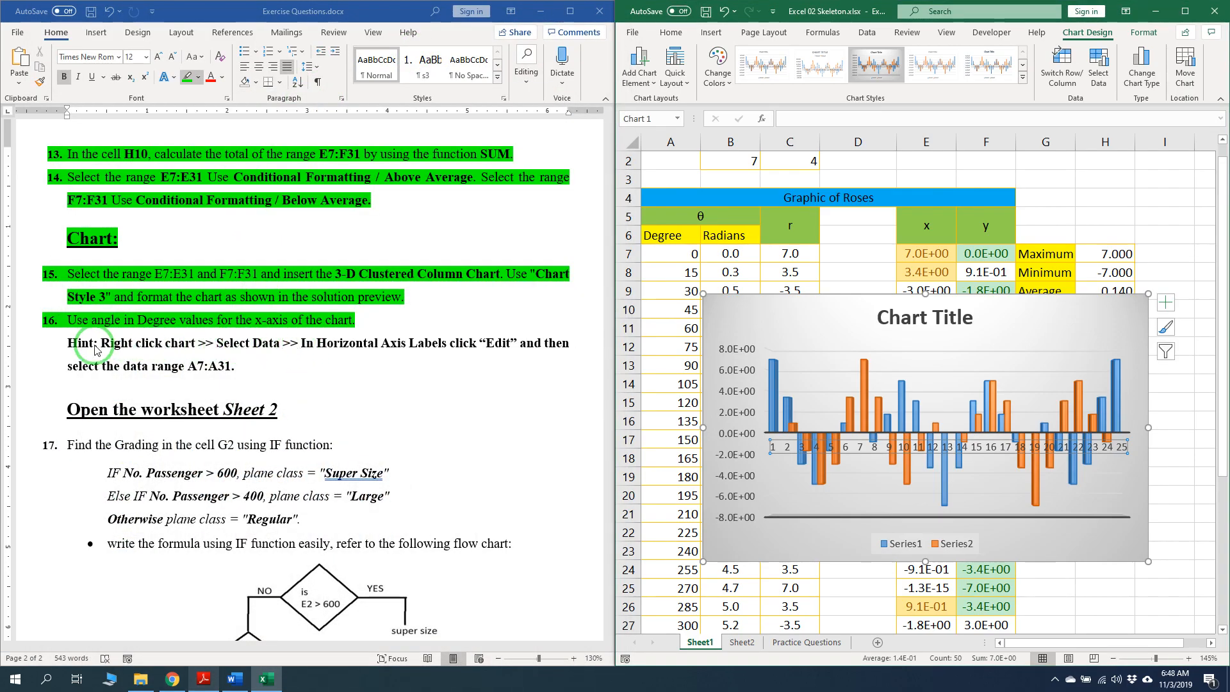
click(76, 347)
drag(67, 342, 277, 342)
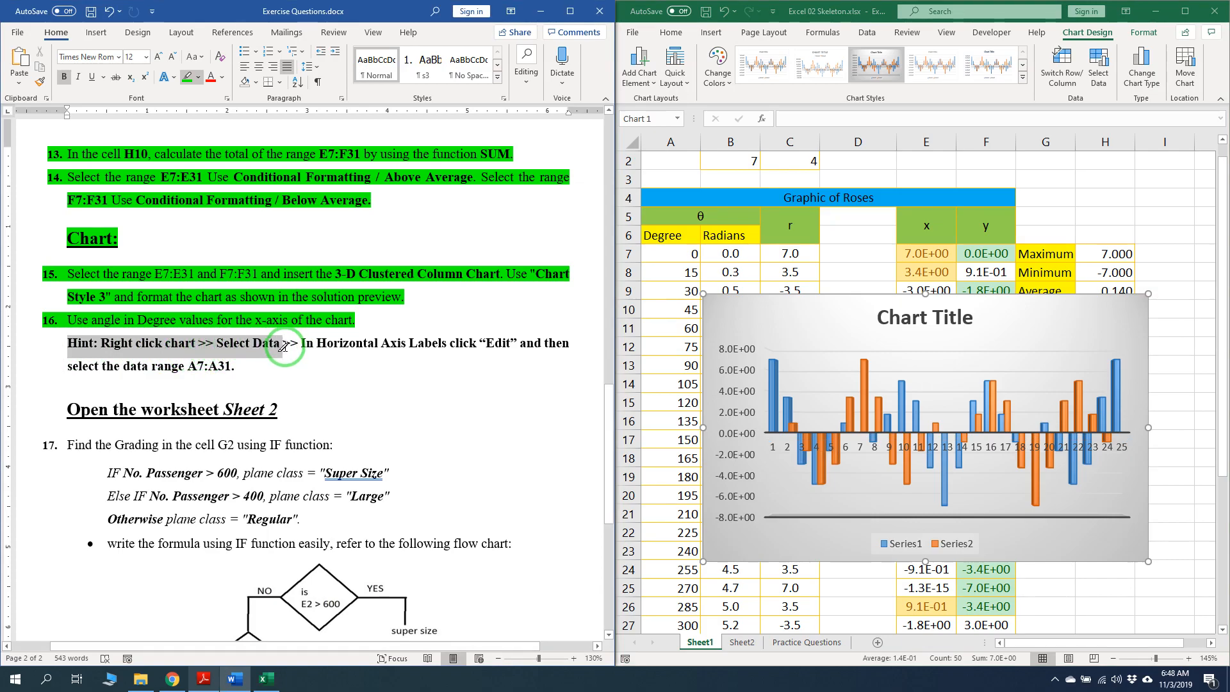
drag(282, 346, 340, 369)
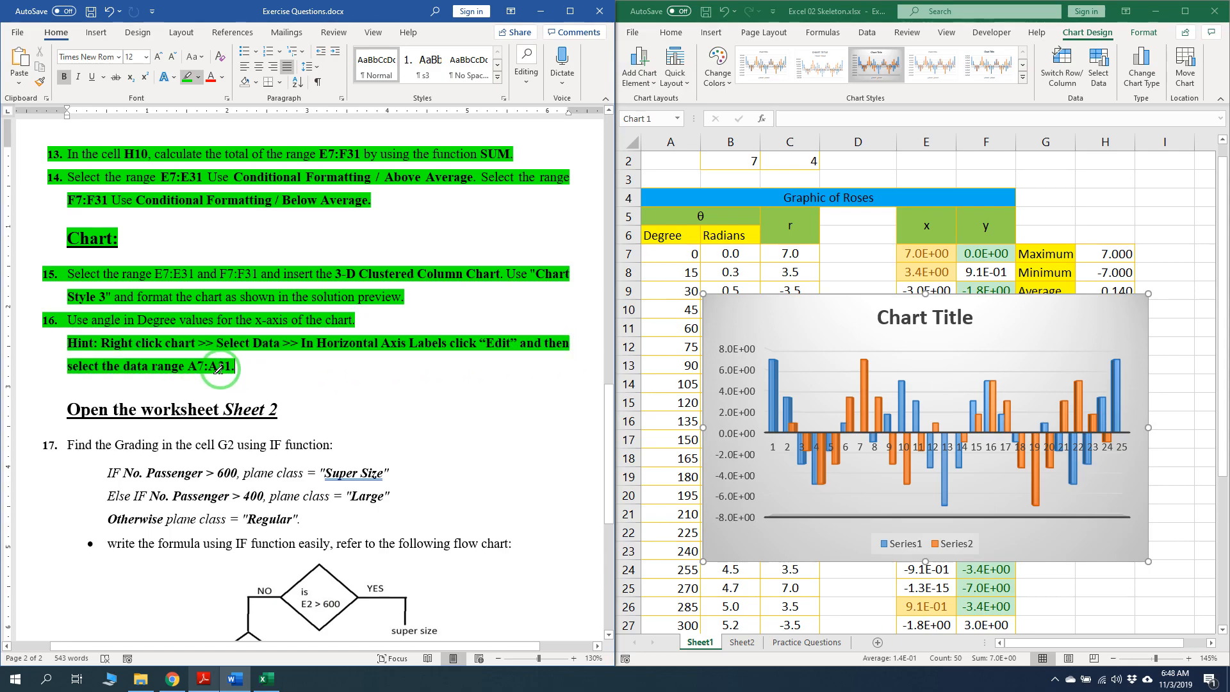
Show Output.pdf again and set the label position of the Excel chart's horizontal axis to Low
click(204, 679)
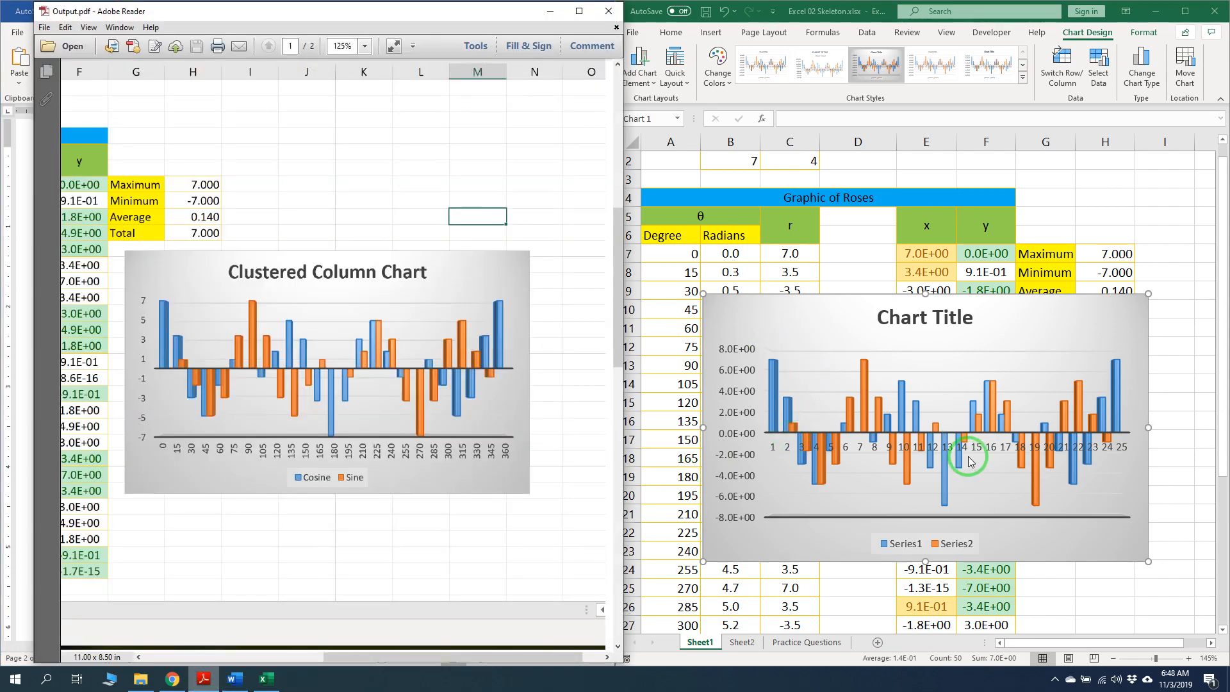
click(1001, 451)
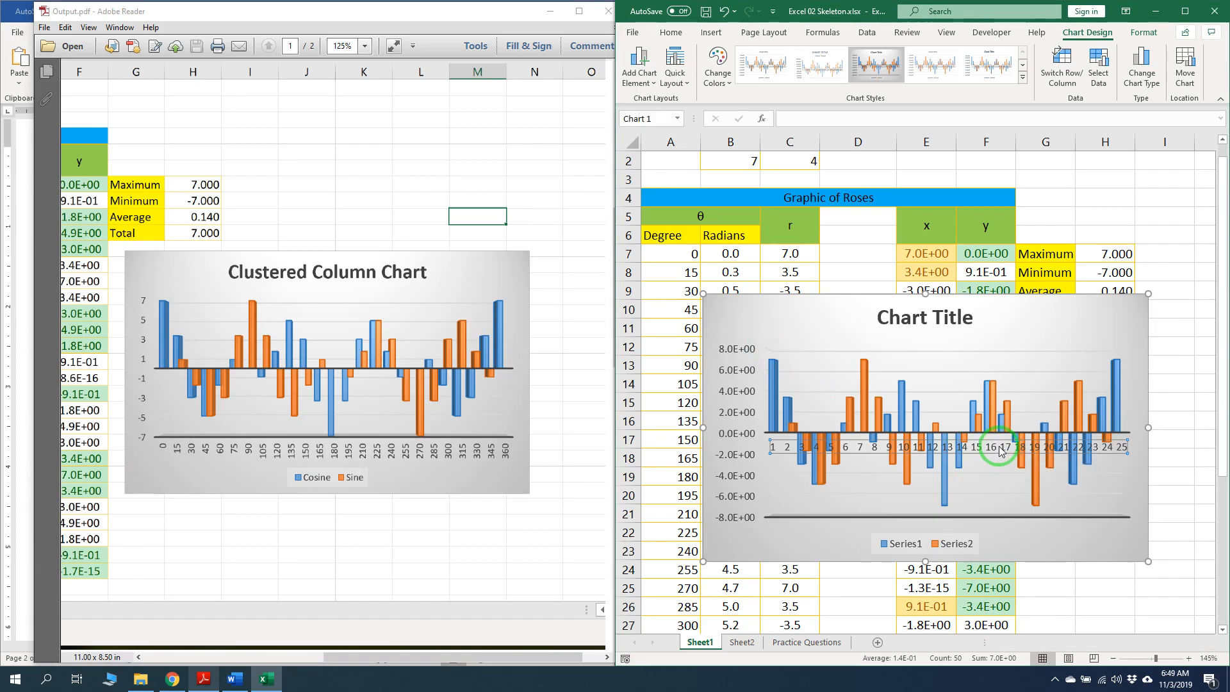
double_click(991, 453)
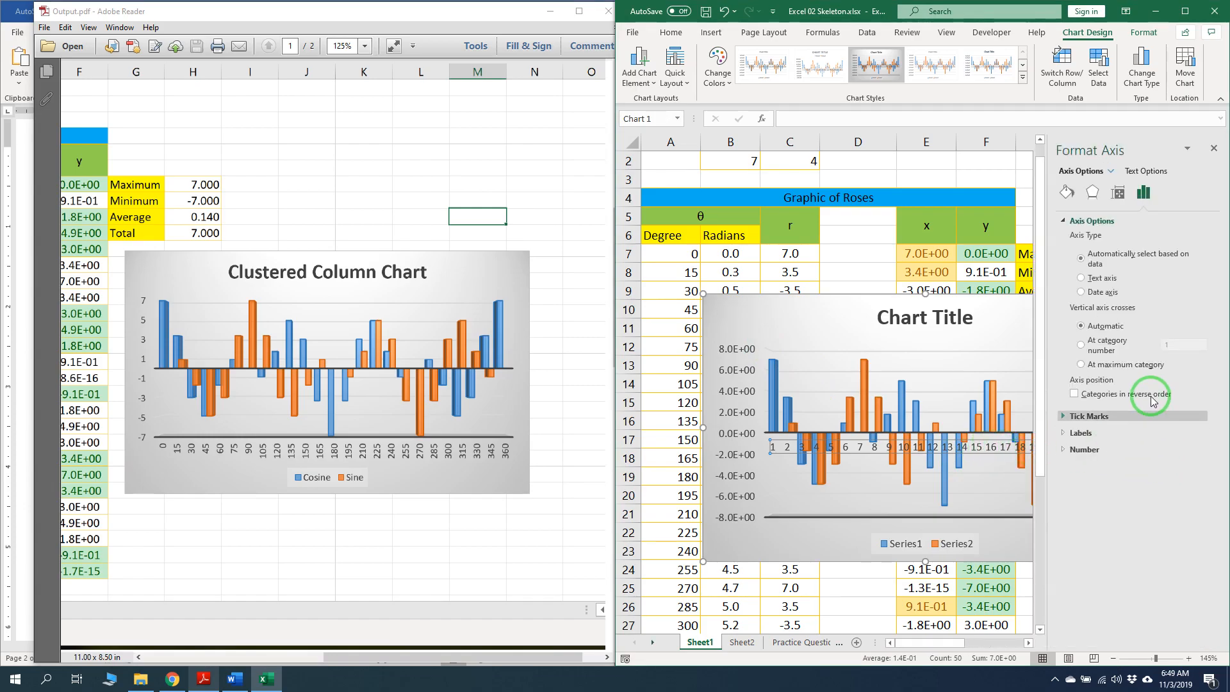
click(1144, 204)
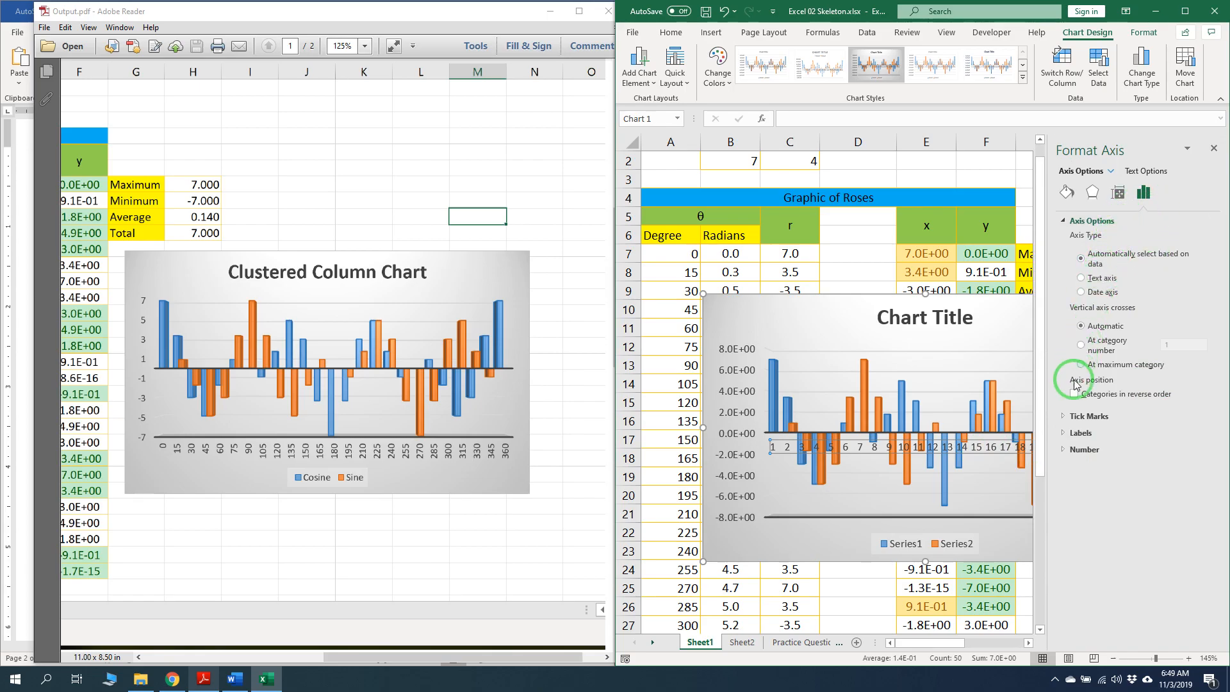
click(1087, 435)
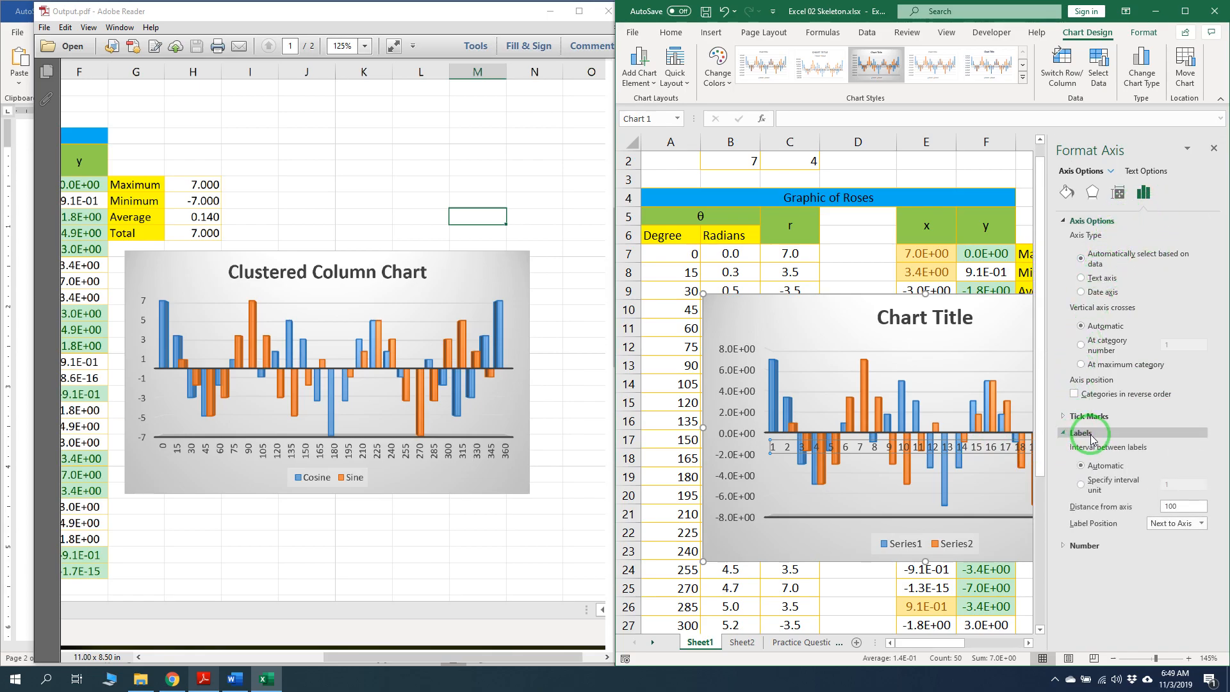
click(1202, 524)
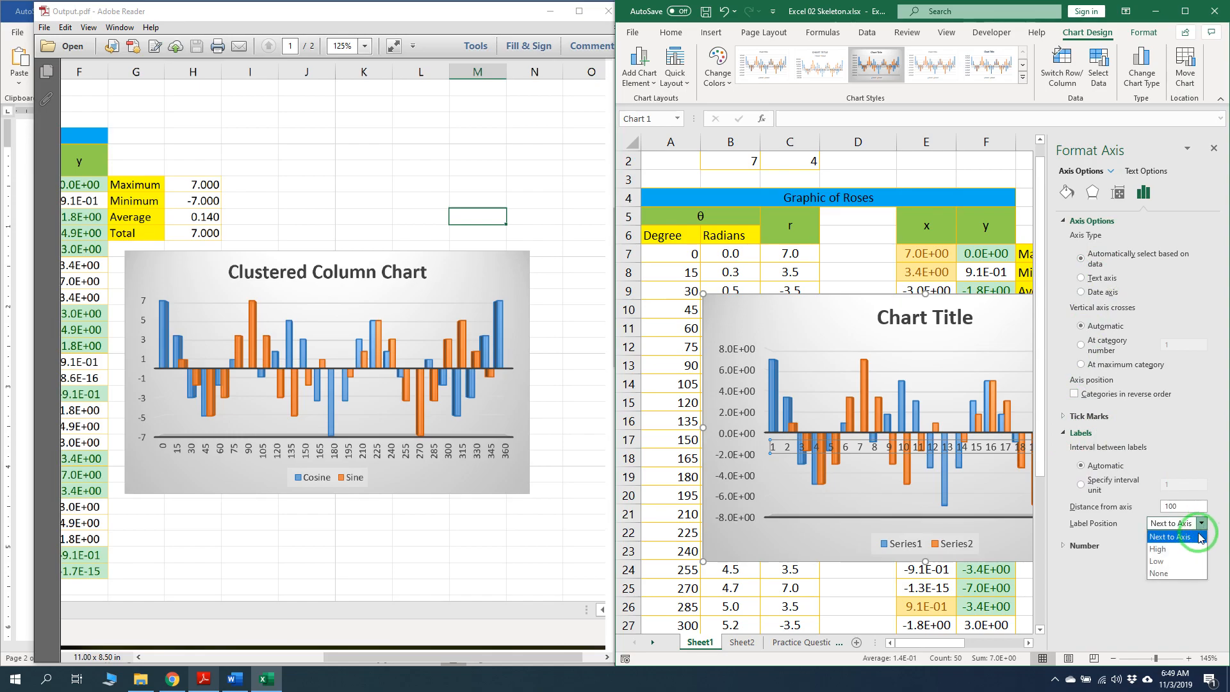
click(1161, 562)
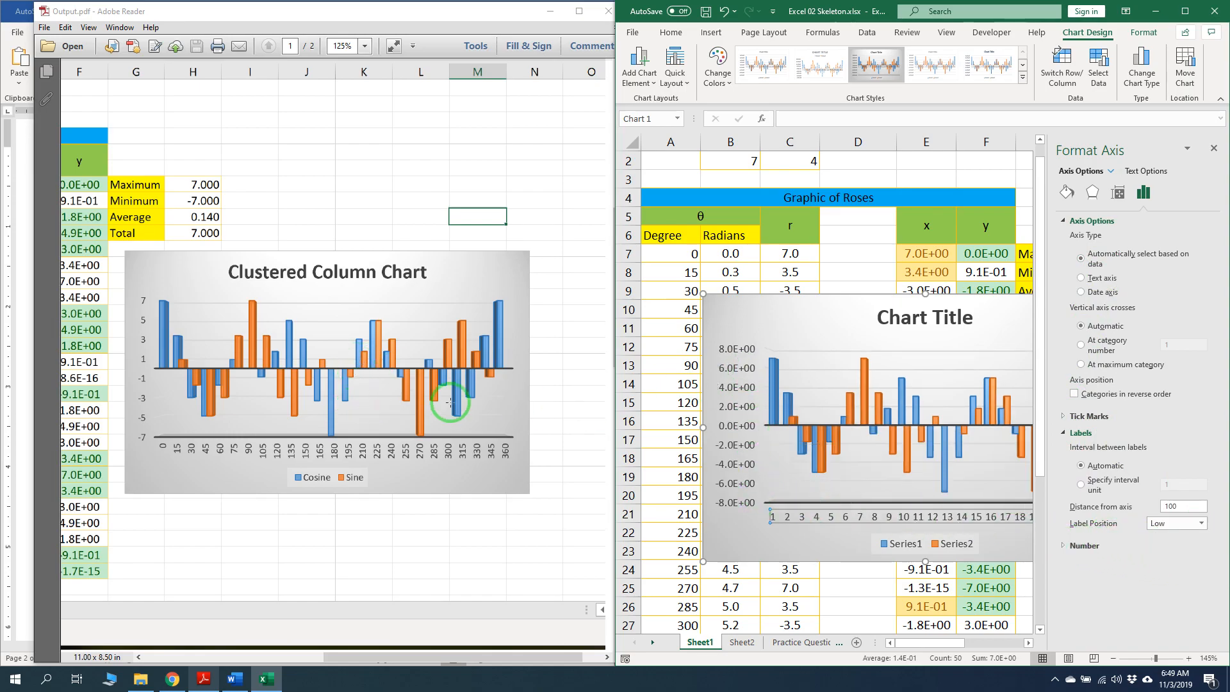
click(1214, 149)
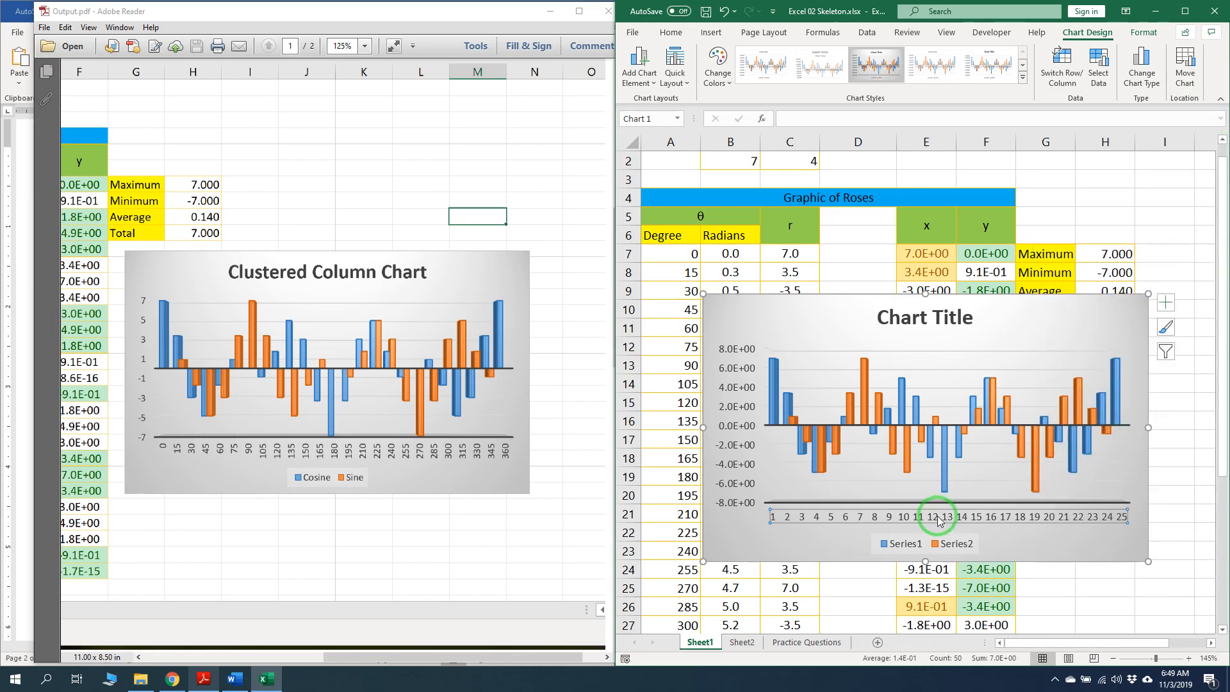
Use the Degree values in Sheet1 range A7:A31 as the chart's horizontal axis labels
right_click(993, 452)
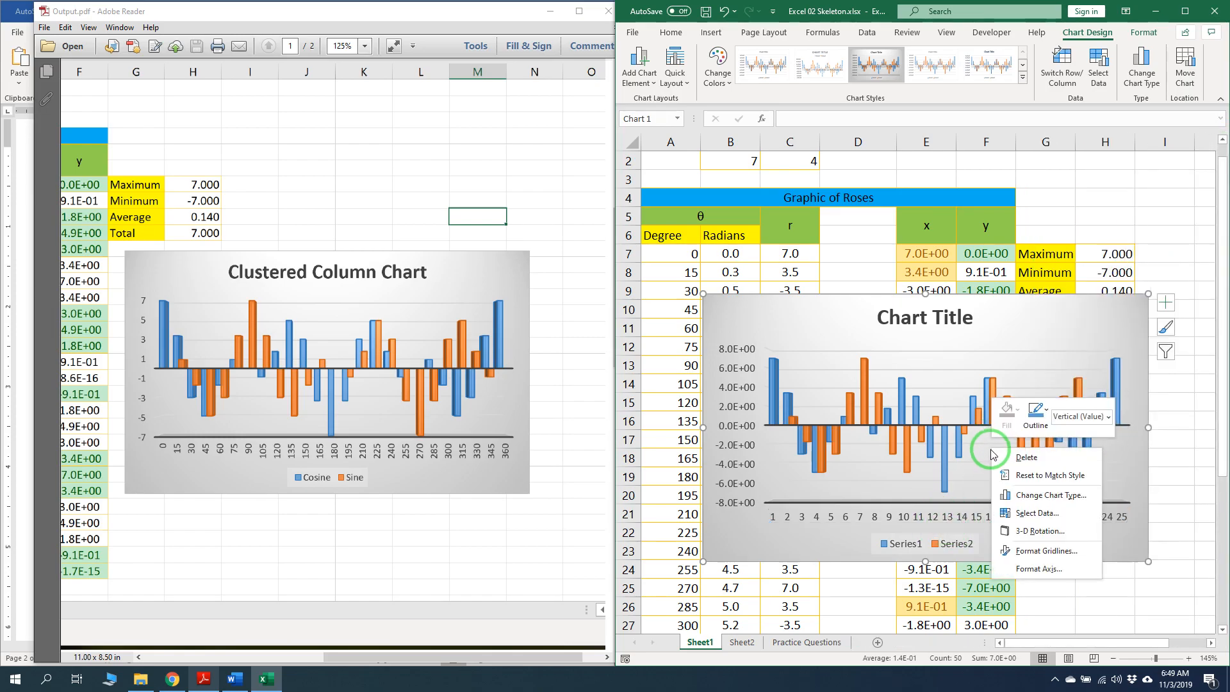
click(1051, 517)
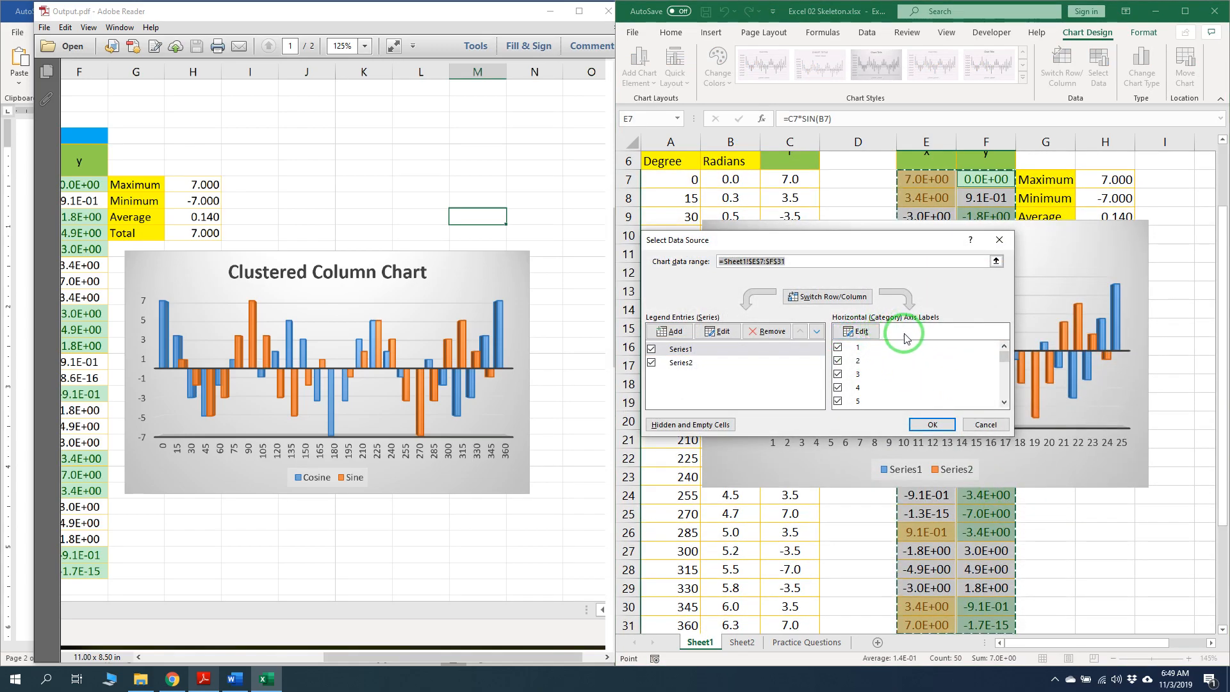
click(861, 331)
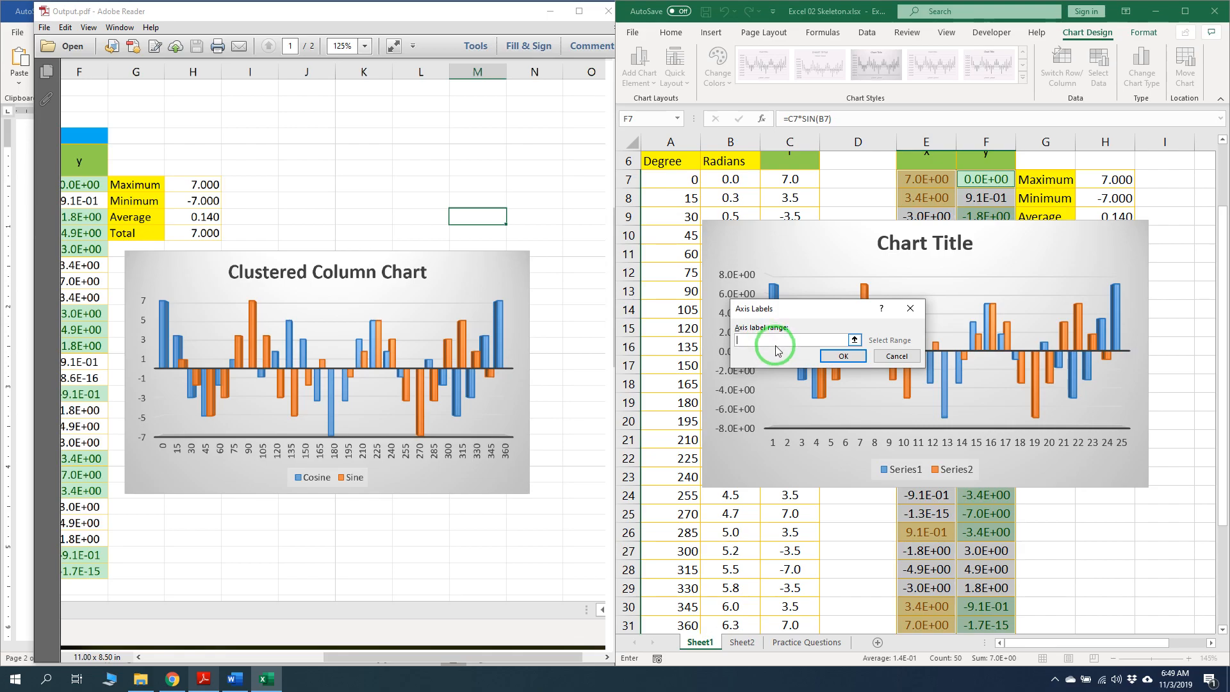
drag(682, 181, 669, 628)
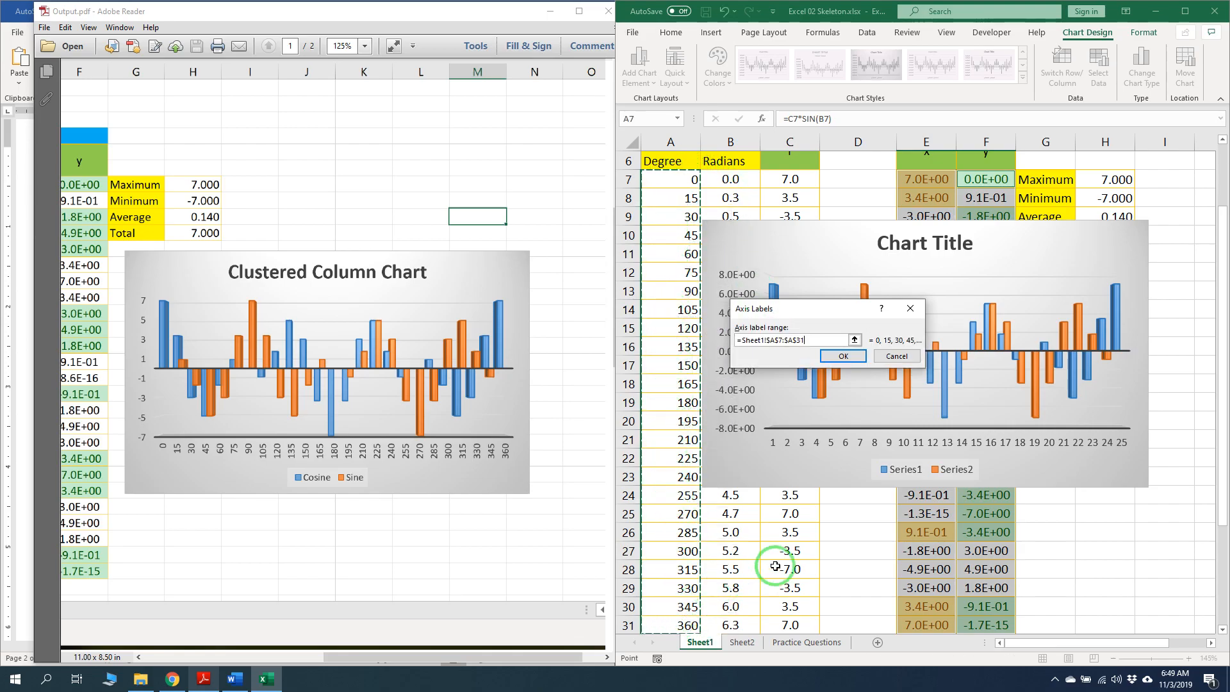
click(842, 355)
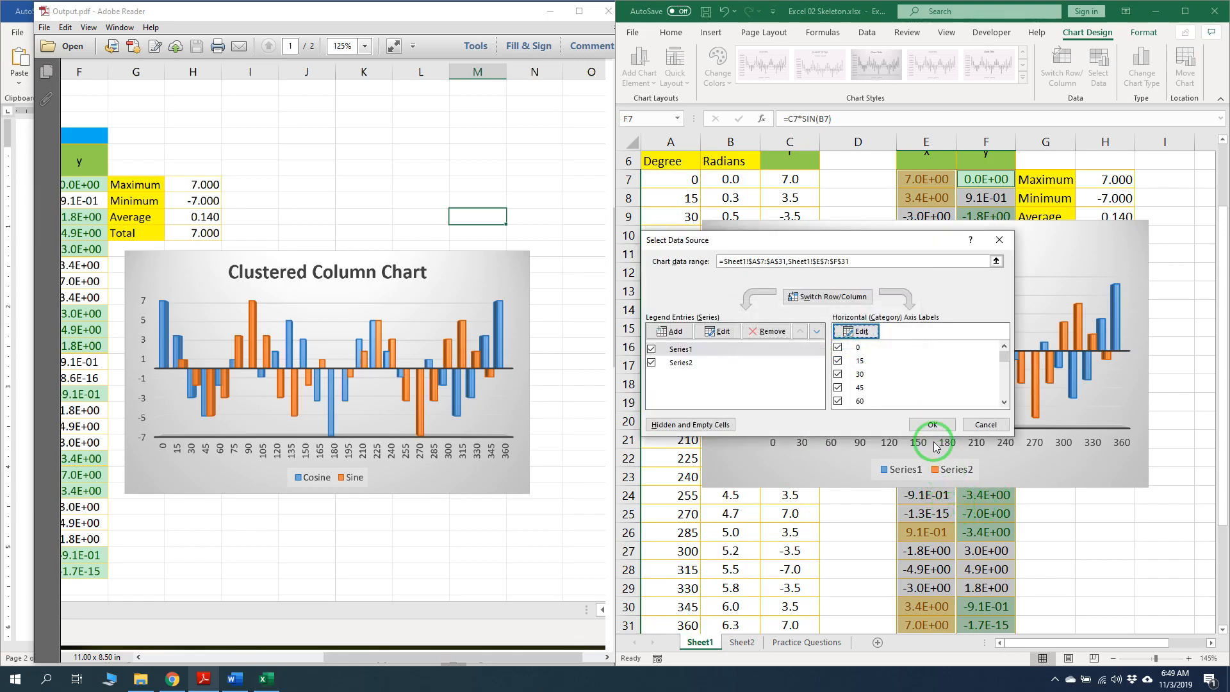
Move the data source dialog off the sheet columns and rename the chart's first series as Cosine
drag(863, 248, 987, 230)
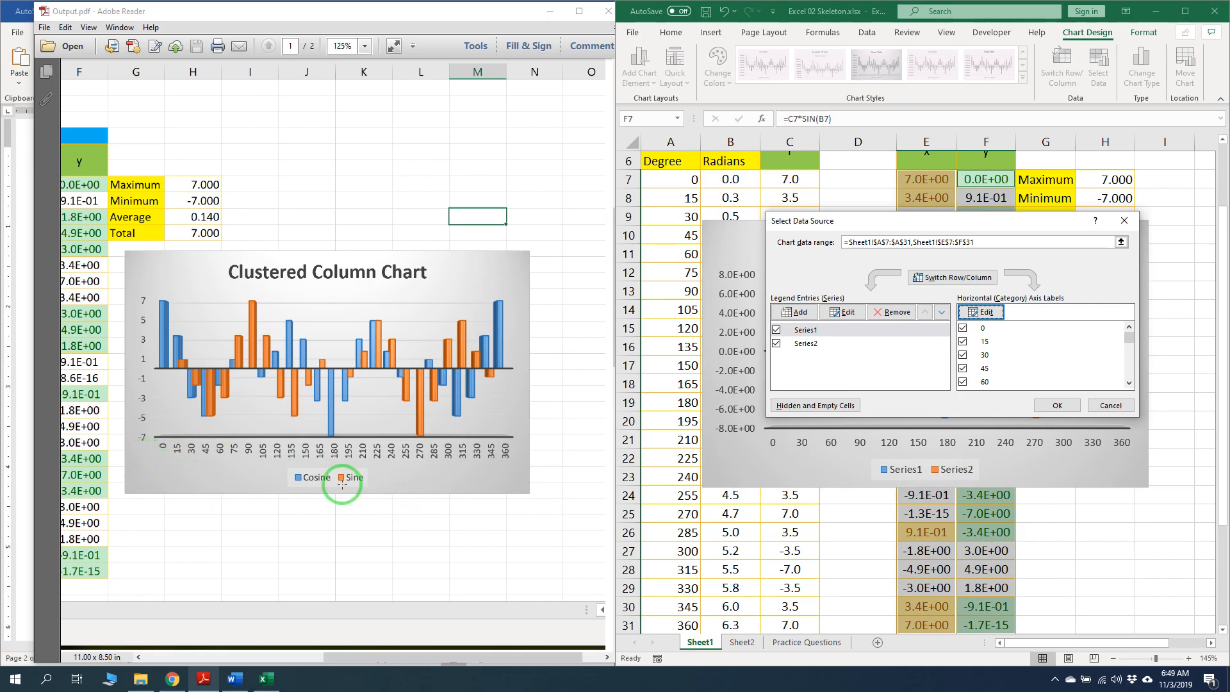
click(824, 331)
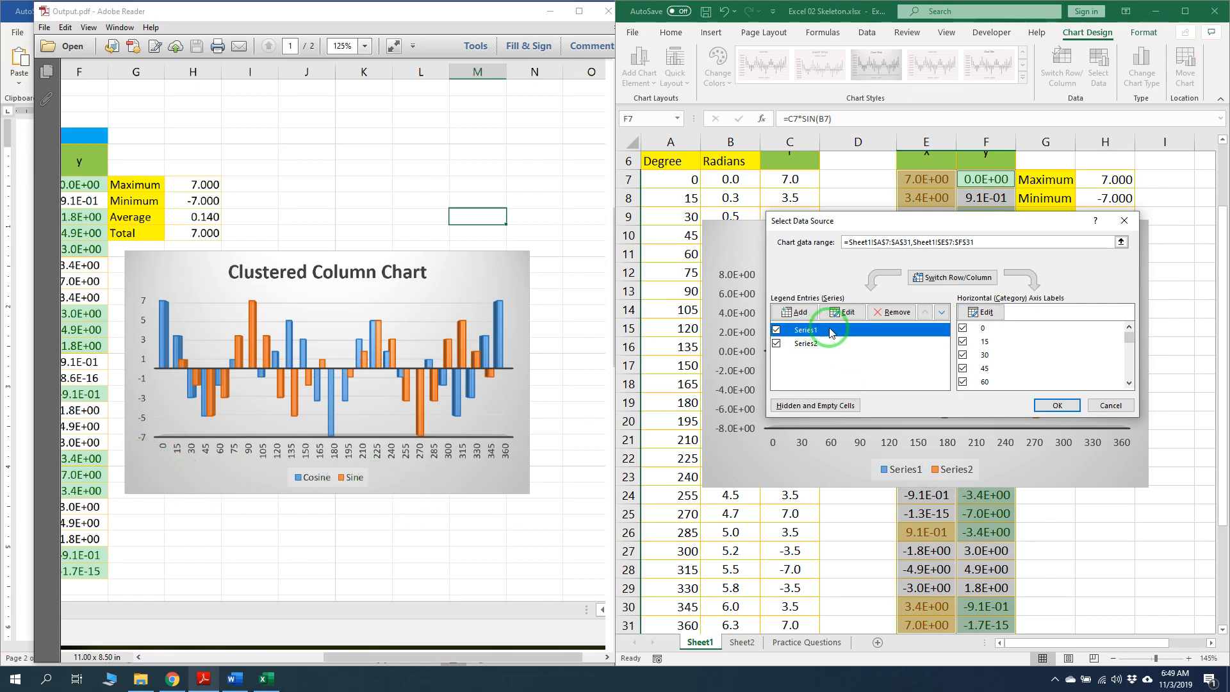
click(843, 312)
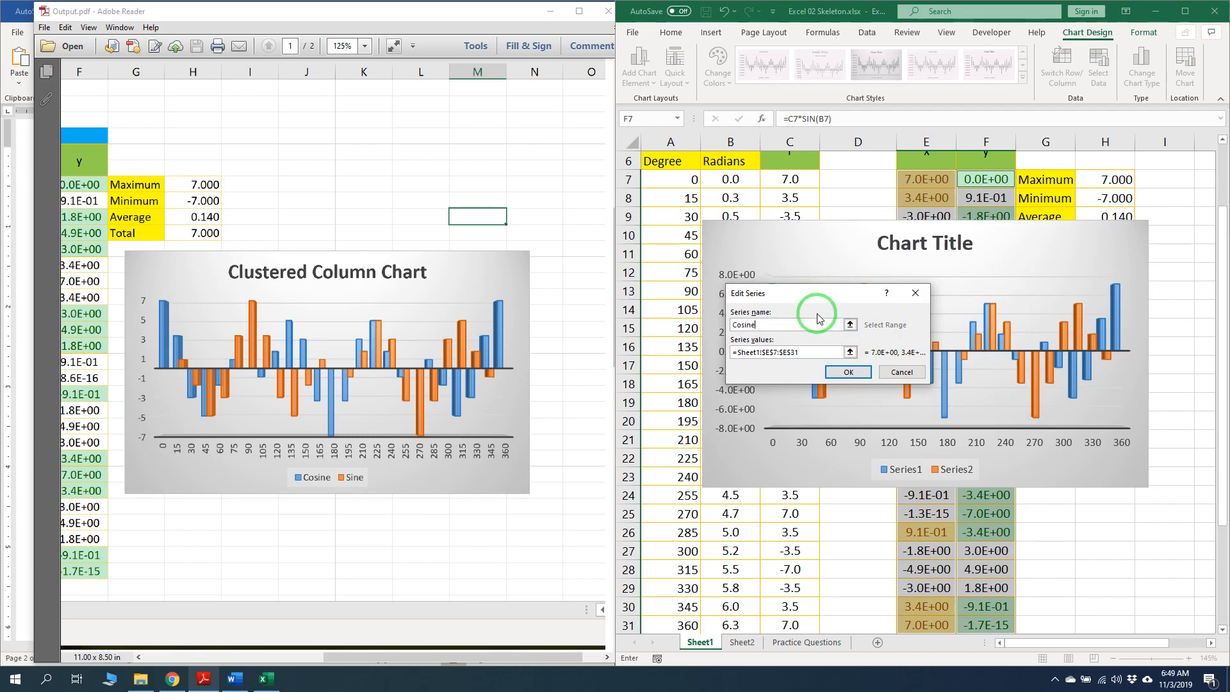
click(848, 372)
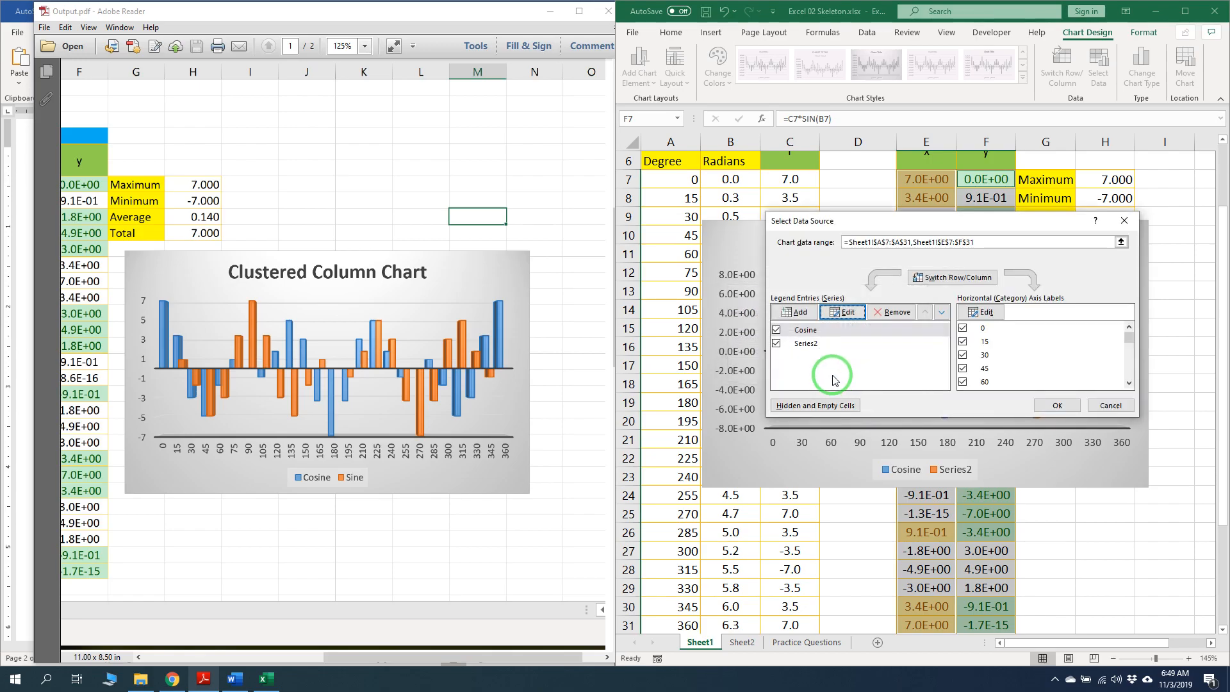
Rename the chart's second series as Sine and accept the data source changes
click(817, 348)
click(843, 312)
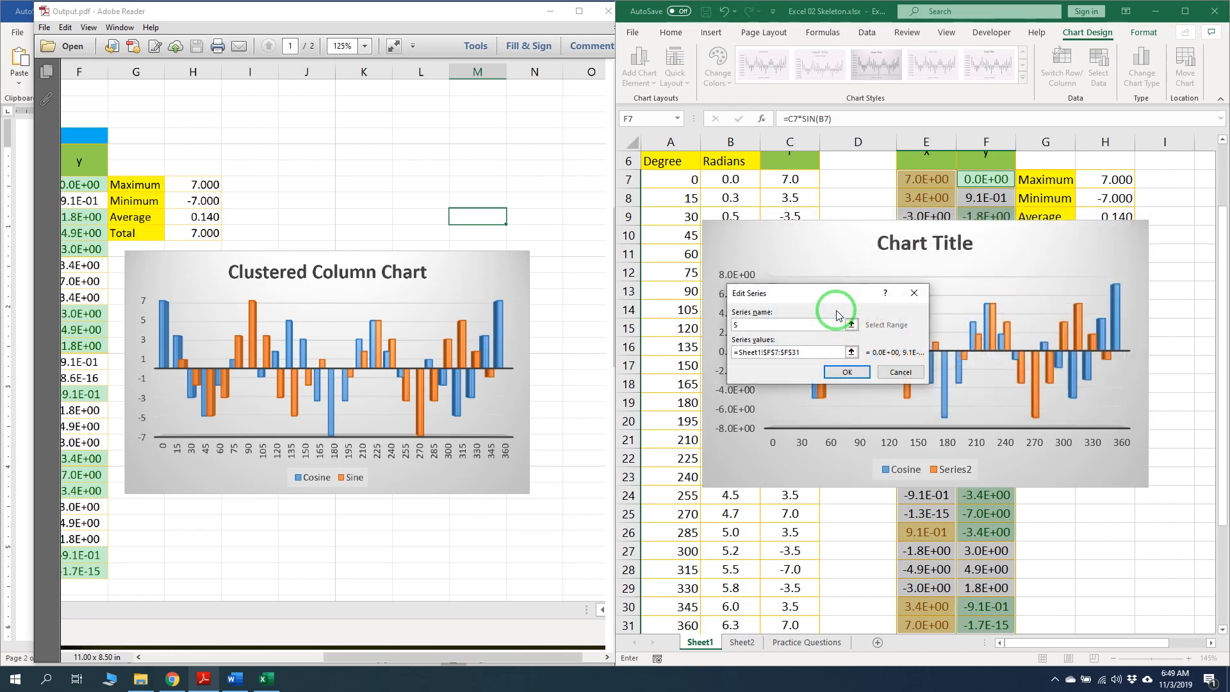
click(847, 372)
click(1057, 416)
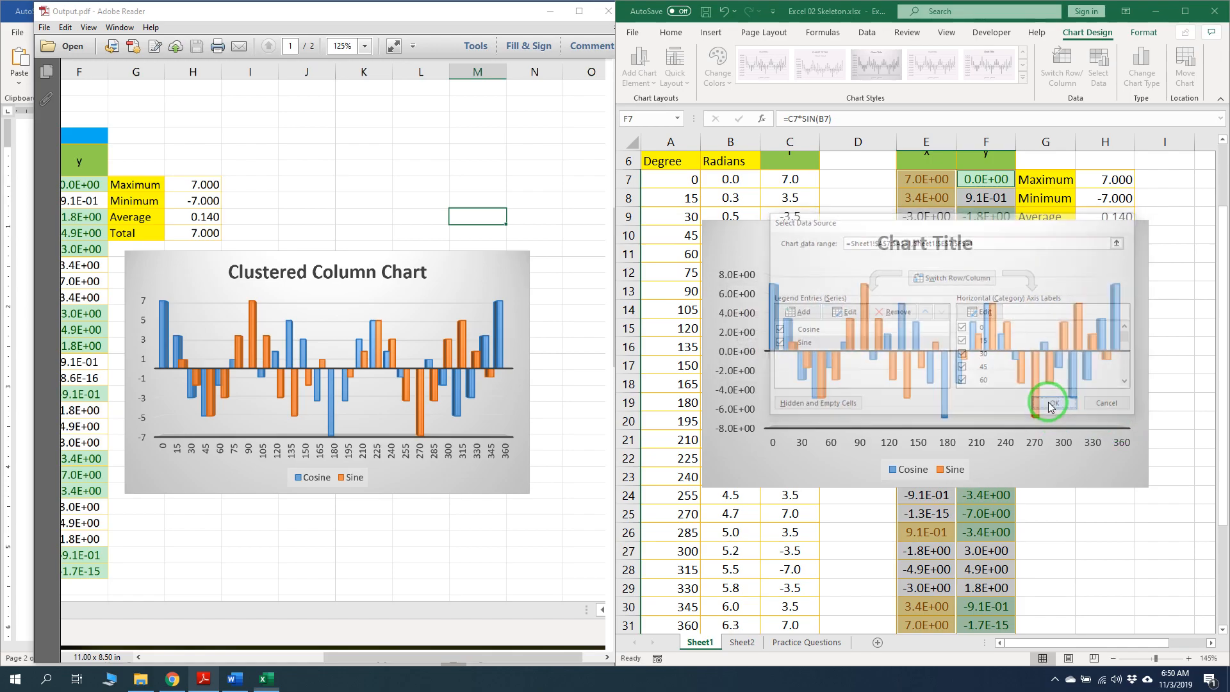
Shift the chart slightly toward column A and widen it into column I
drag(1004, 459, 979, 464)
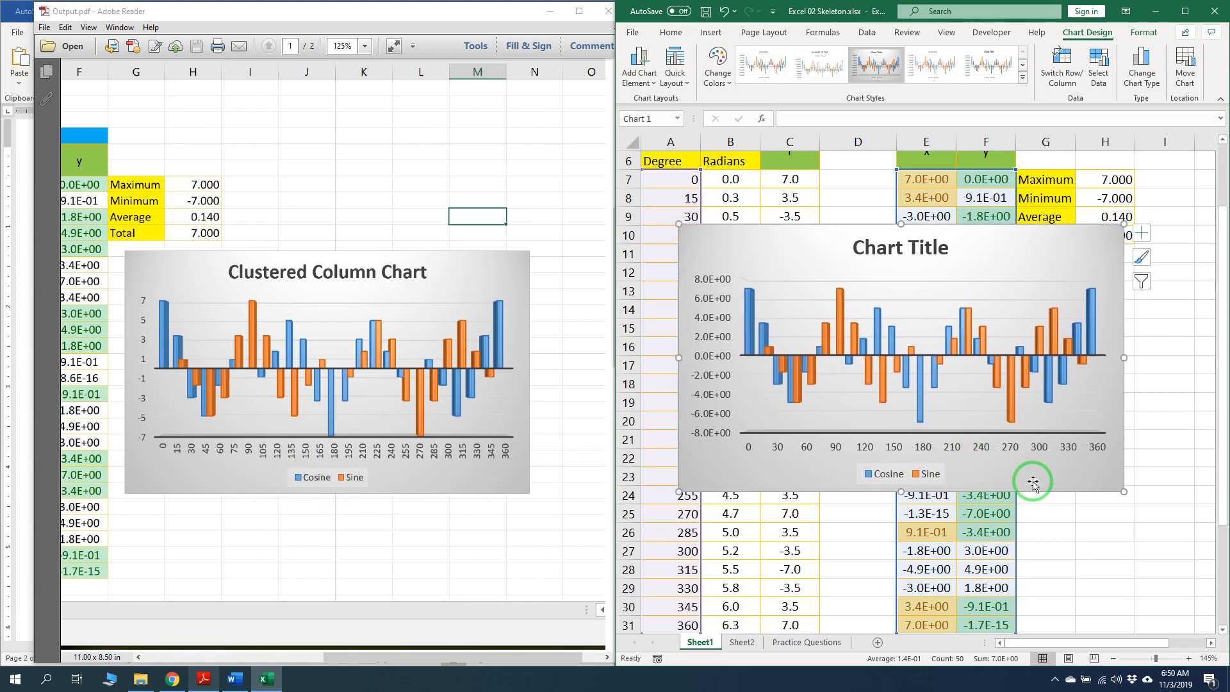
drag(1124, 491, 1183, 495)
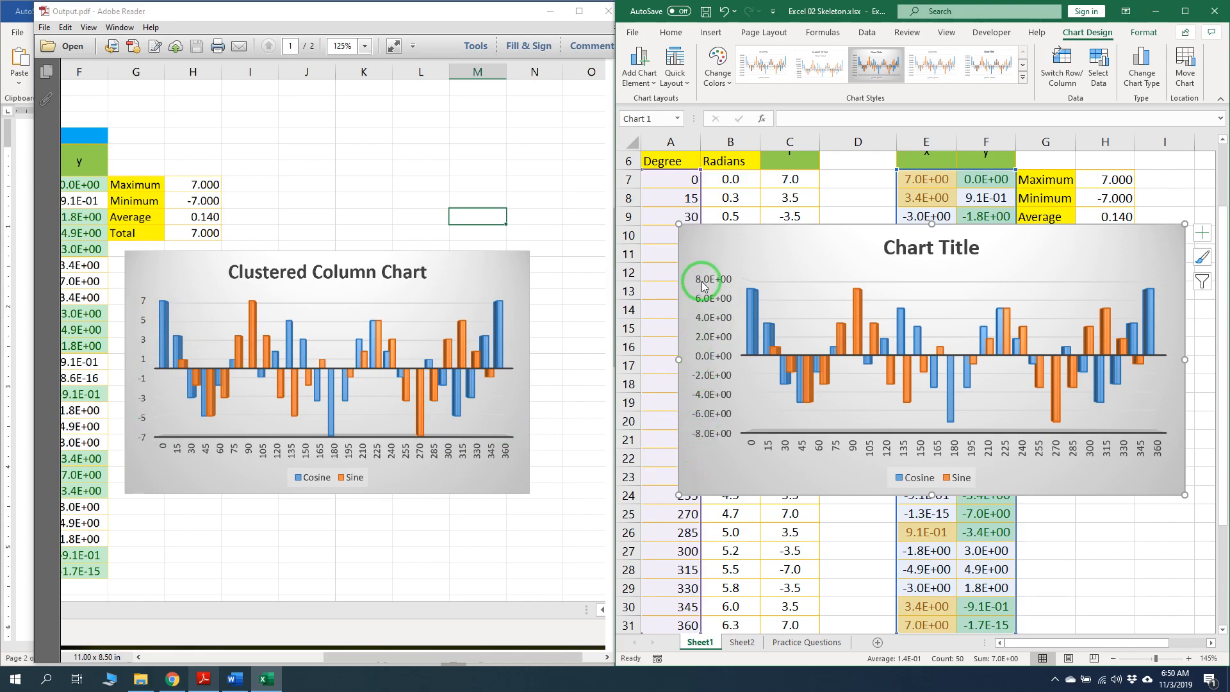
Format the chart's vertical axis labels with the Number category and 0 decimal places
double_click(716, 358)
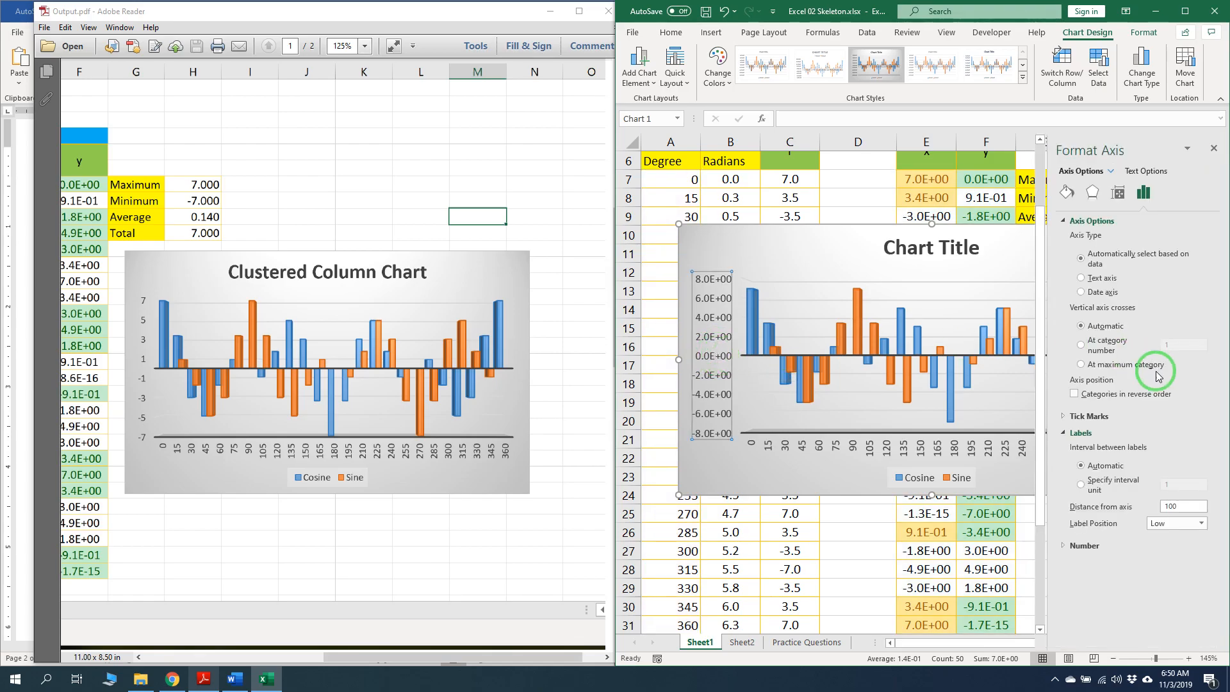
click(1084, 532)
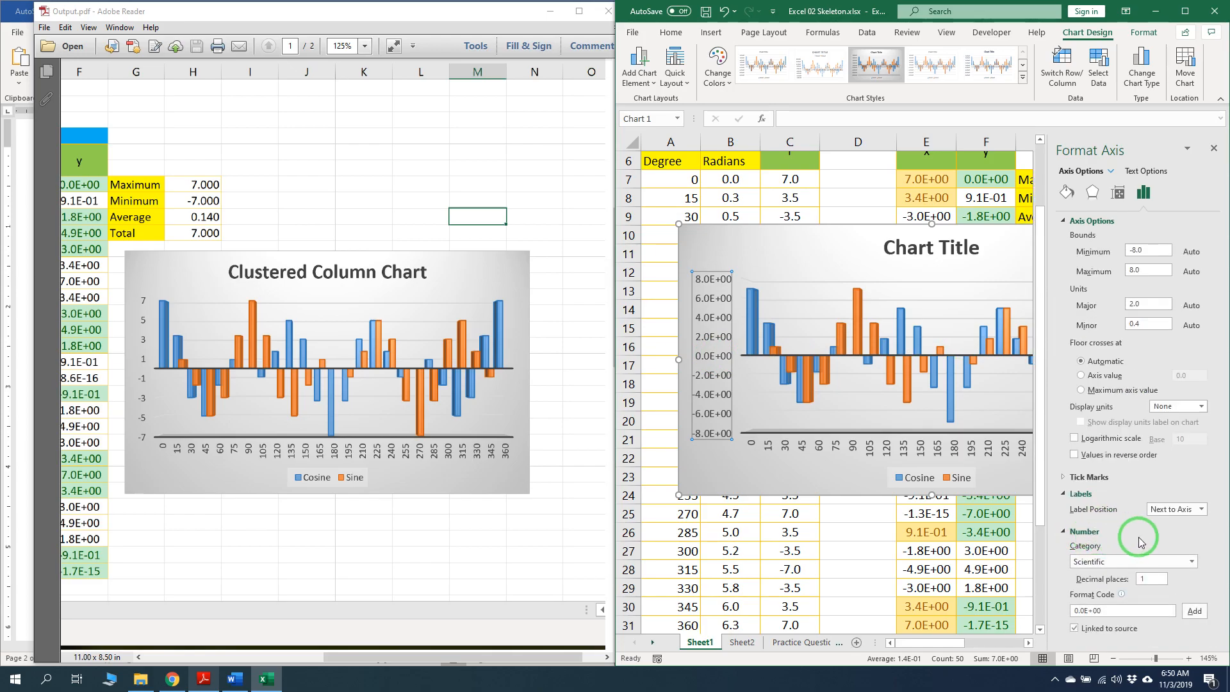
click(1131, 560)
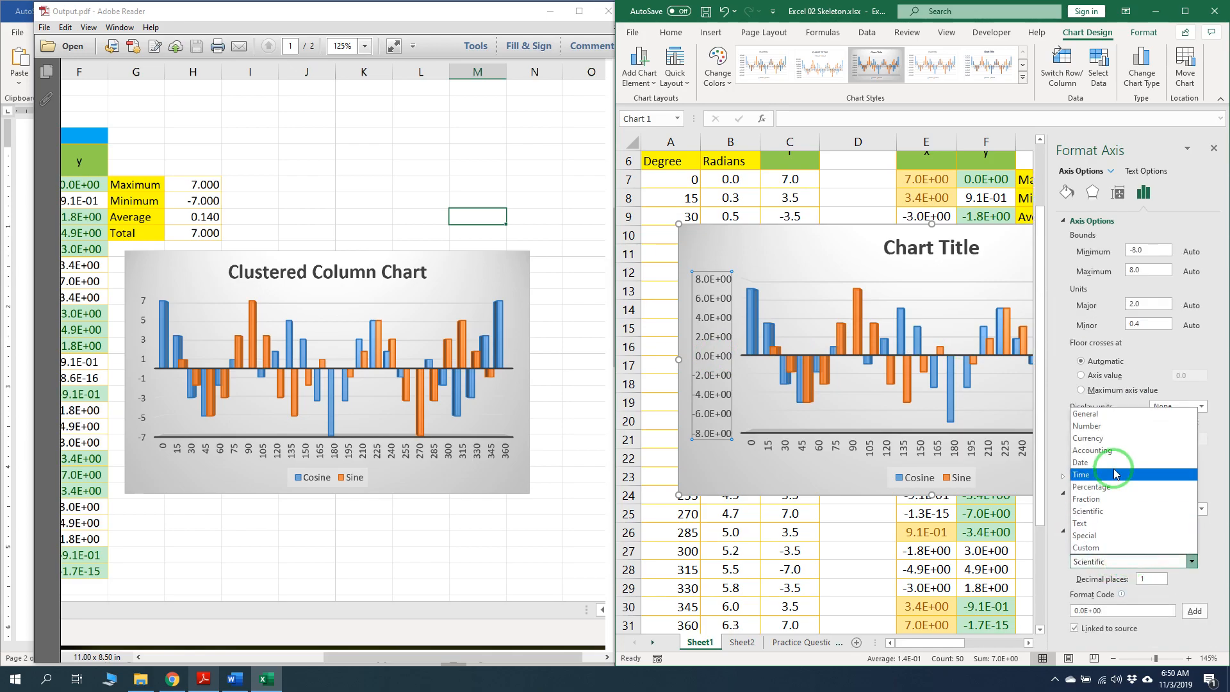
click(1110, 426)
click(1151, 580)
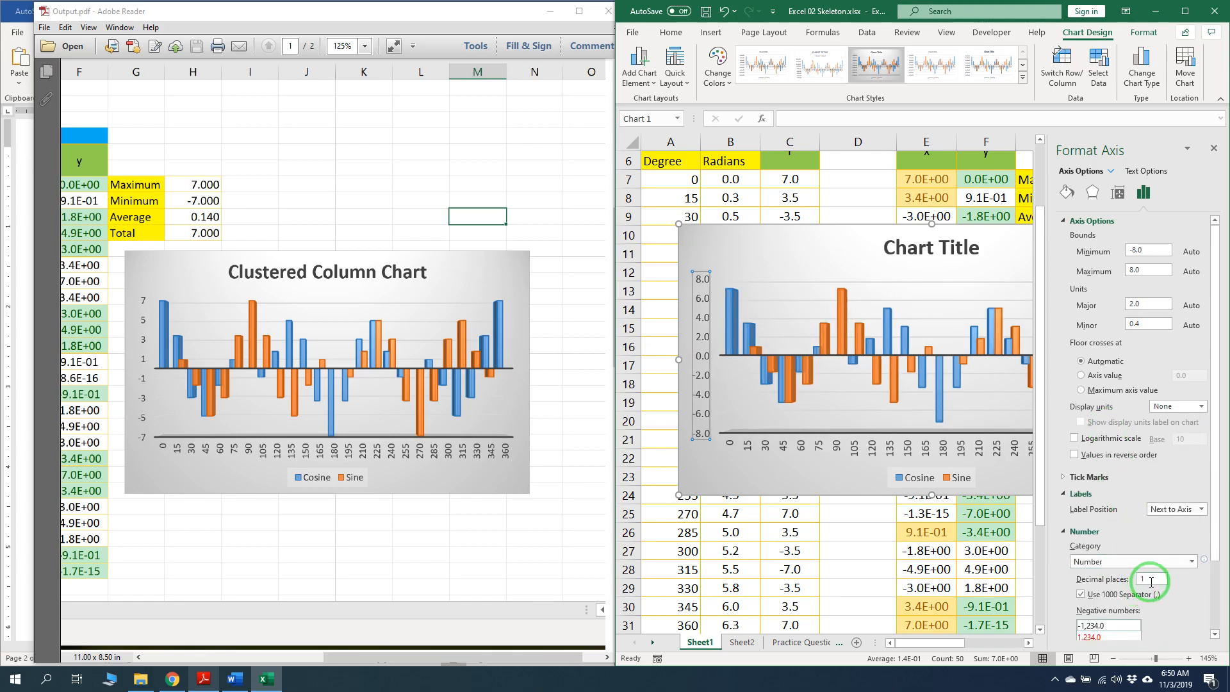
double_click(1145, 577)
key(Return)
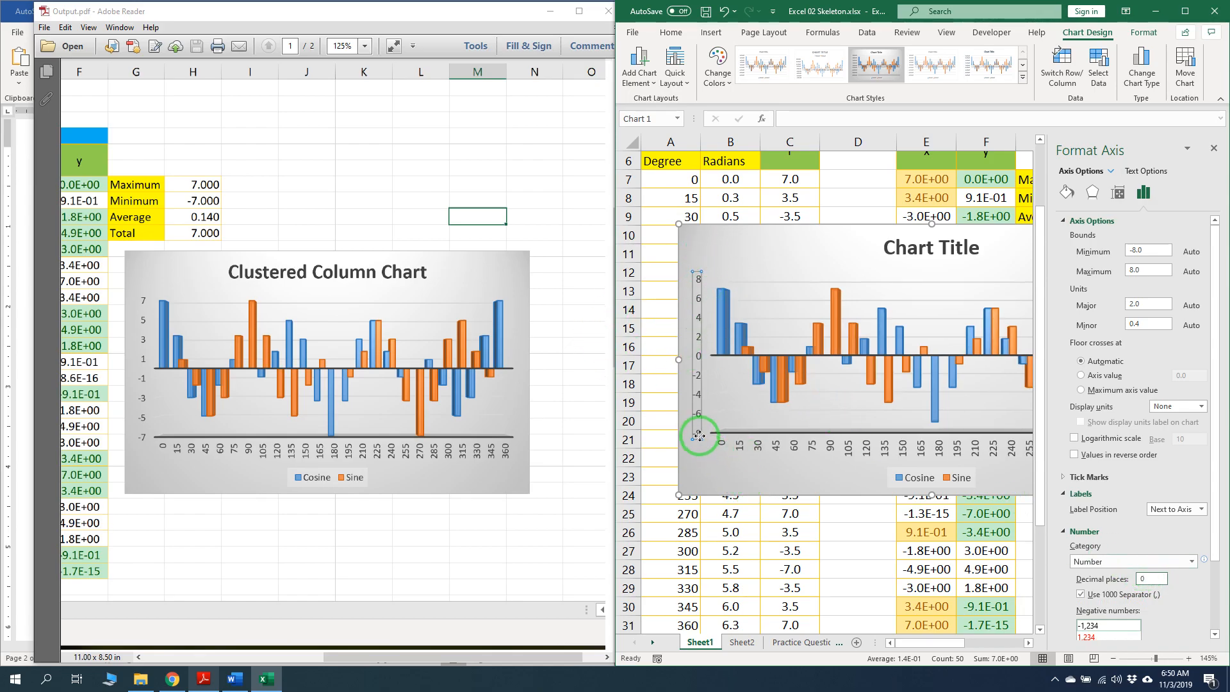
Set the vertical axis bounds to a minimum of -7 and a maximum of 7, and leave the axis formatting
click(1143, 192)
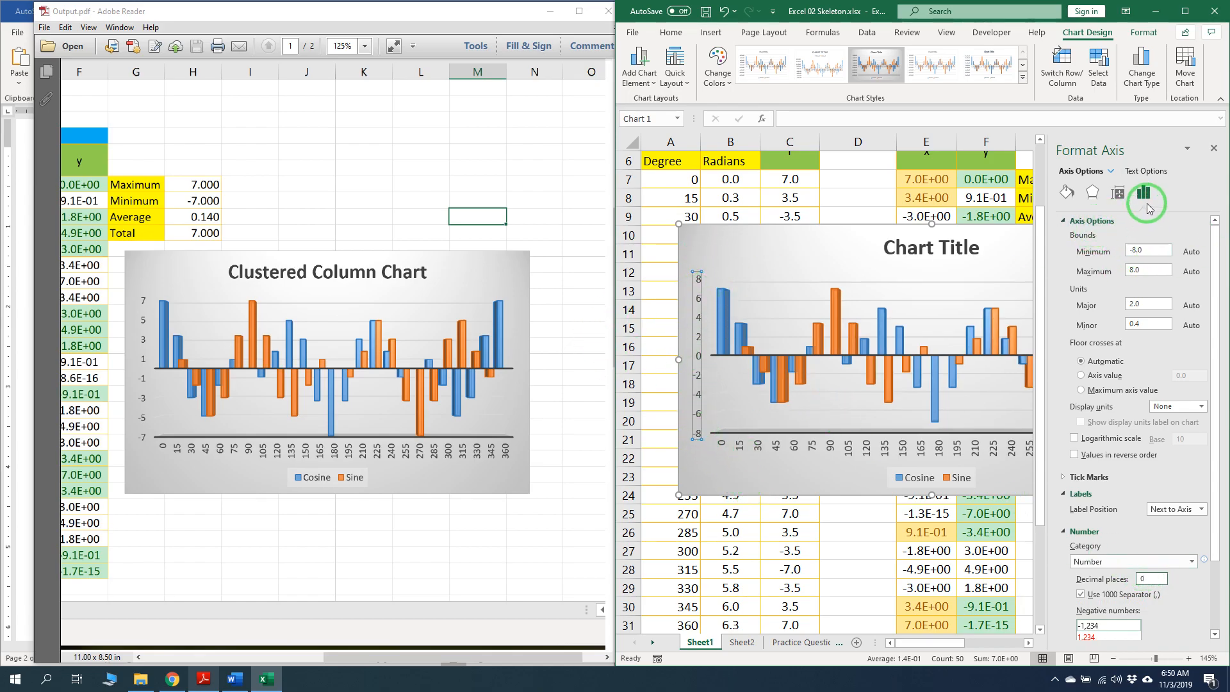
click(1155, 250)
drag(1154, 250, 1090, 249)
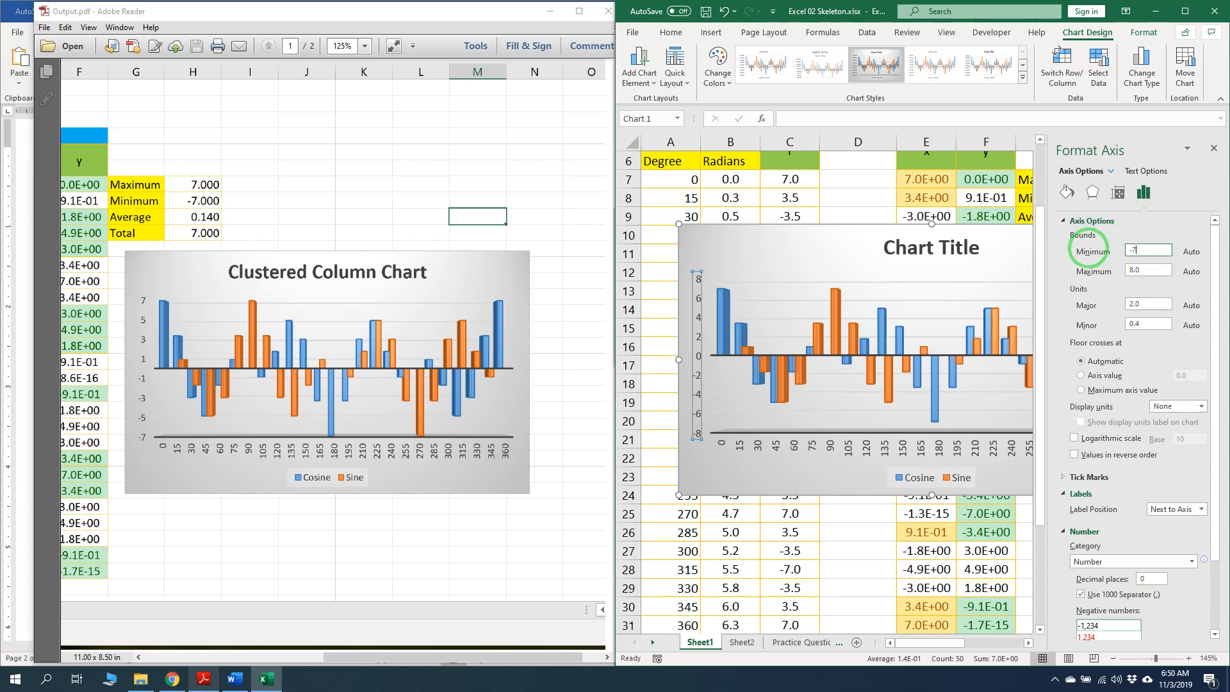
key(Return)
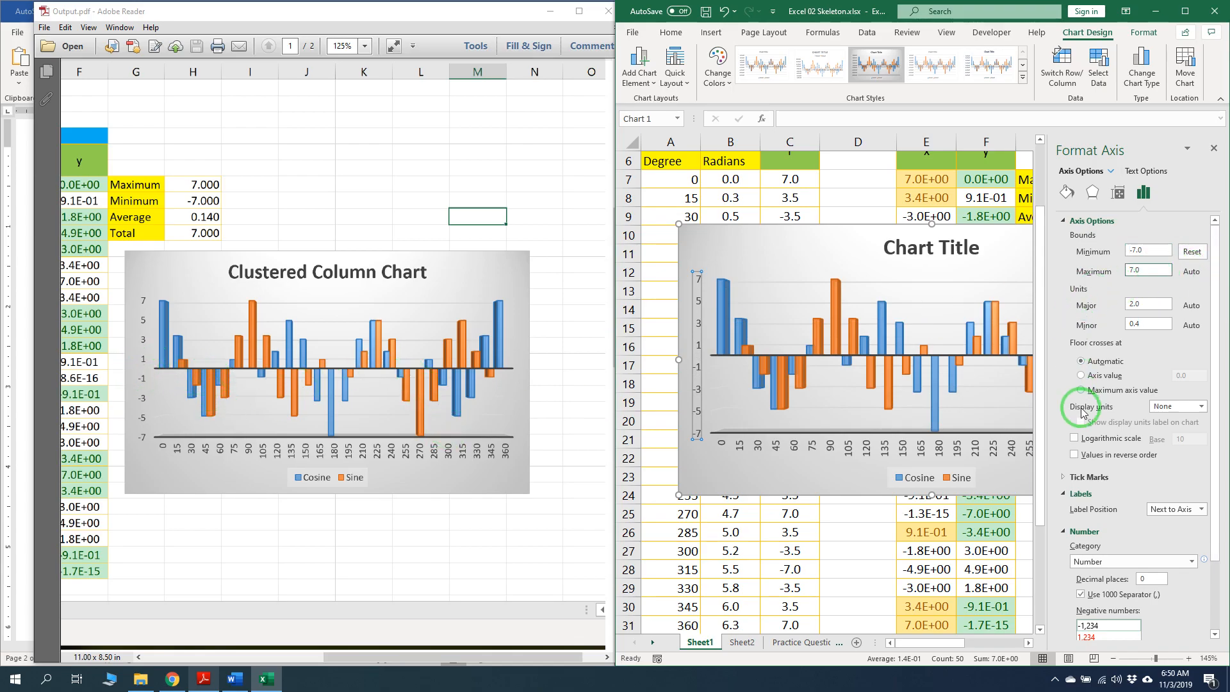
click(1213, 149)
click(770, 392)
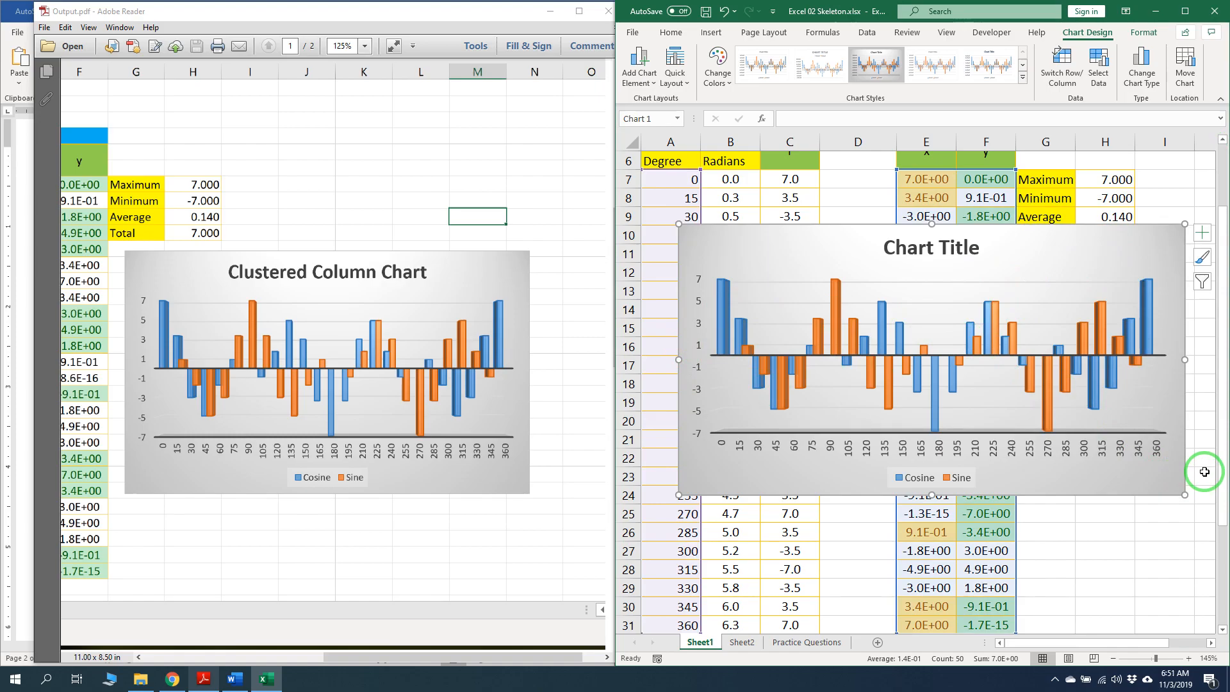
Replace the chart's placeholder title with Clustered Column Chart and deselect the chart
click(935, 247)
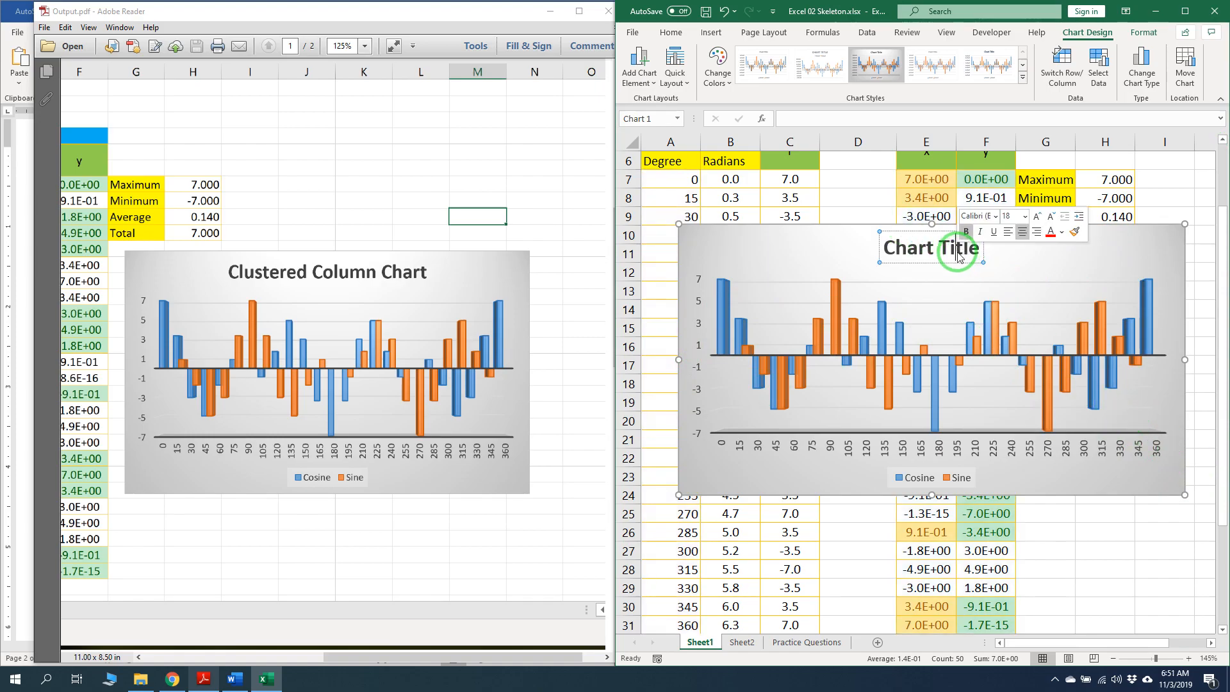
triple_click(958, 255)
text(C)
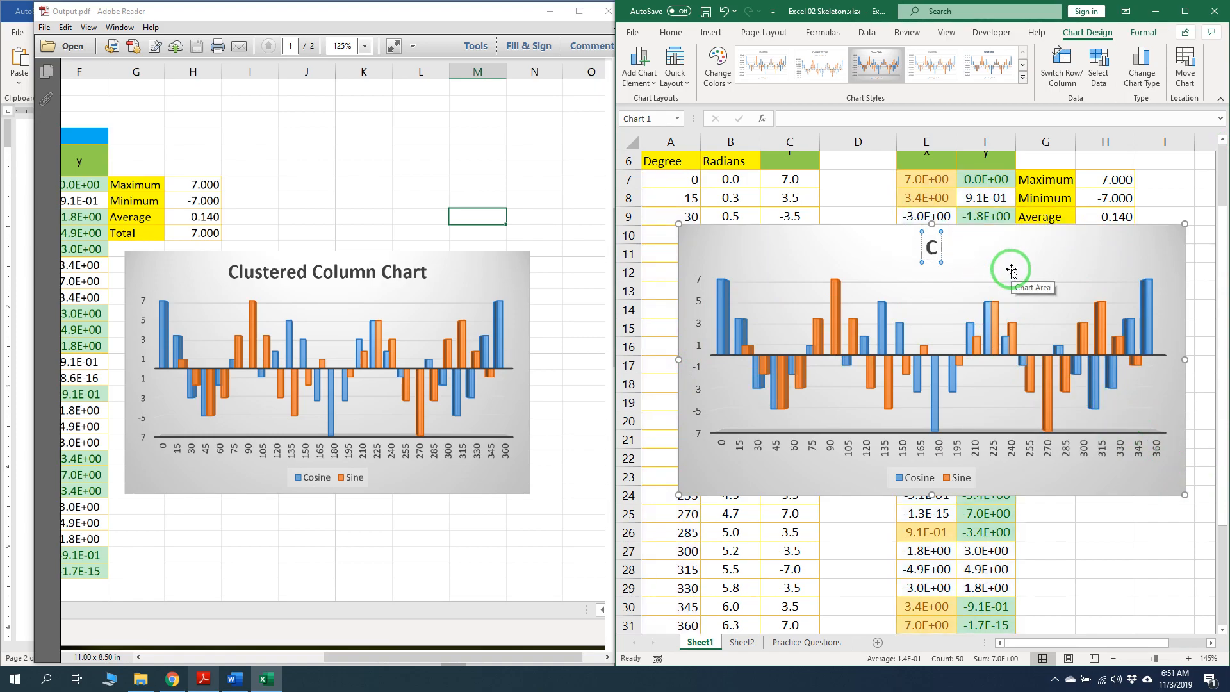
text(luste)
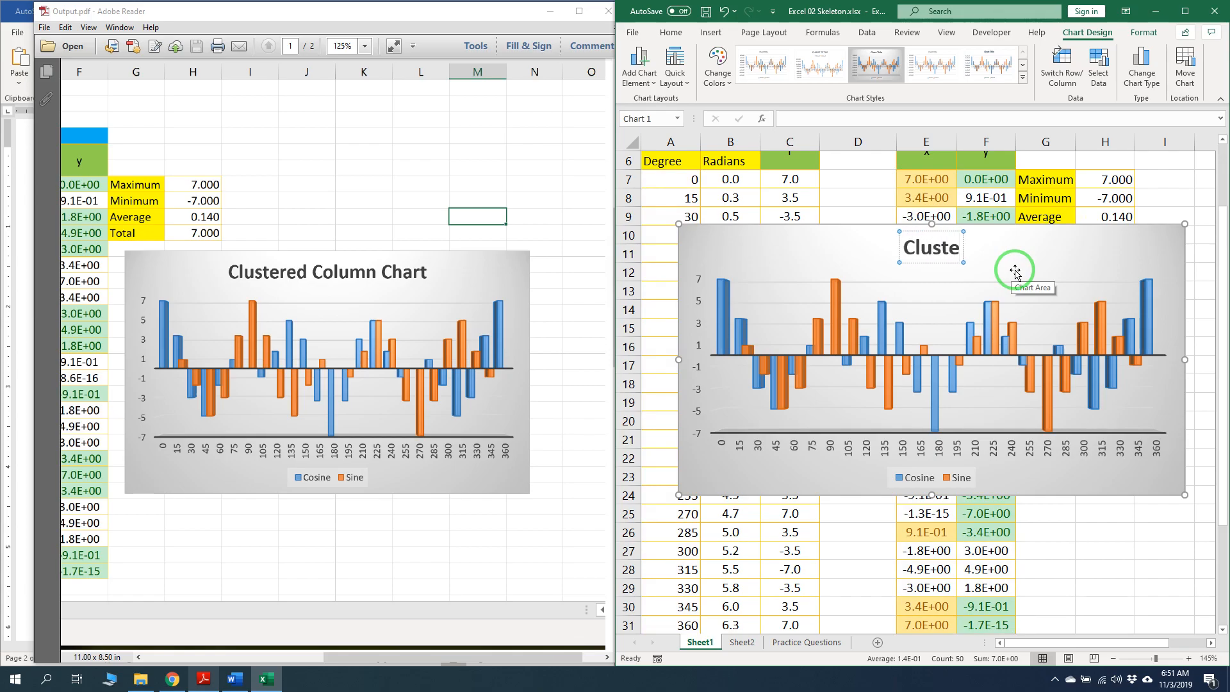
text(red)
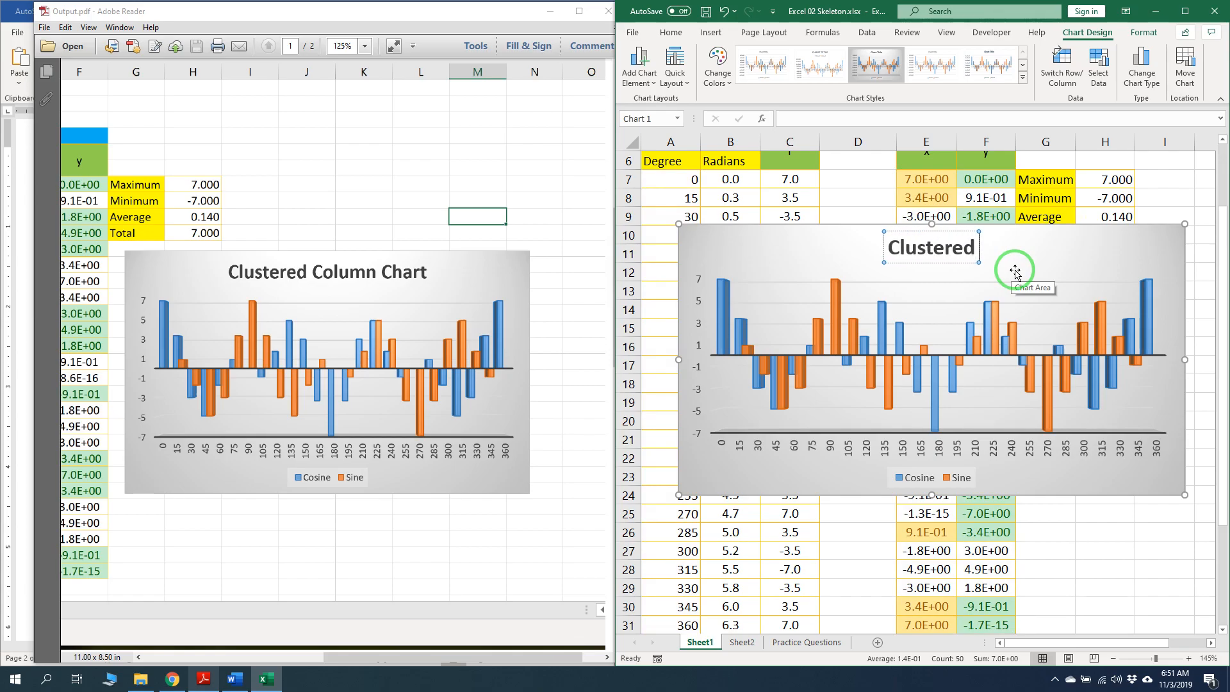
text( Colu)
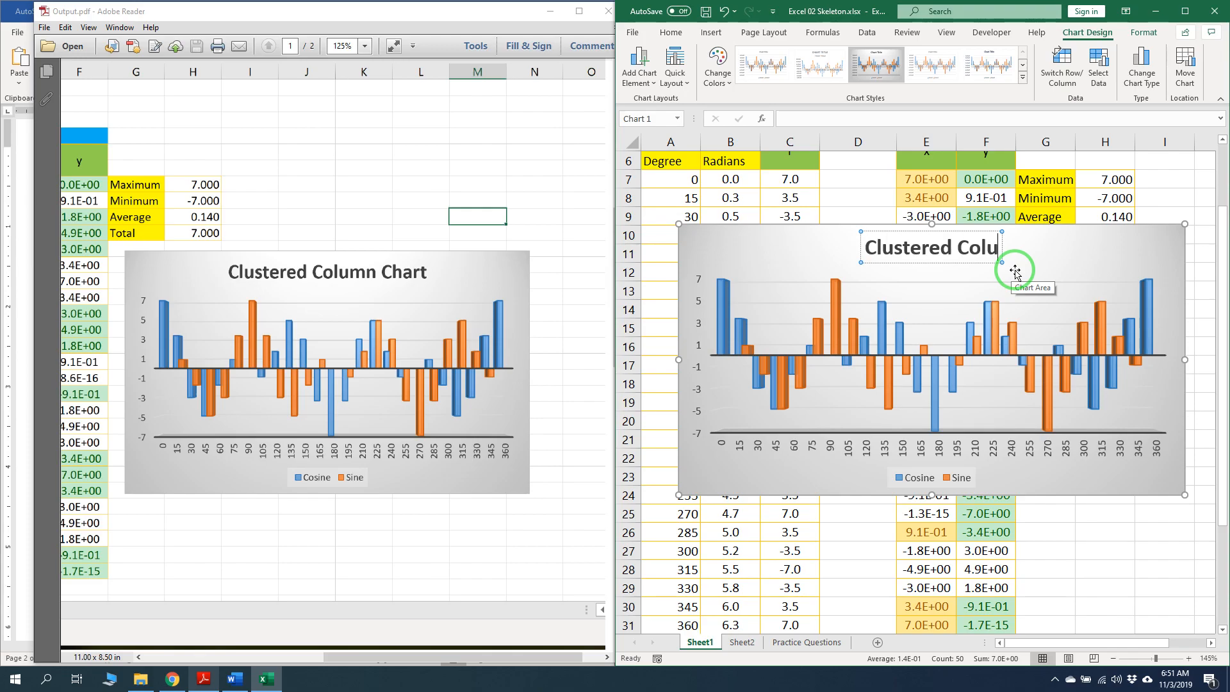
text(mn Chart)
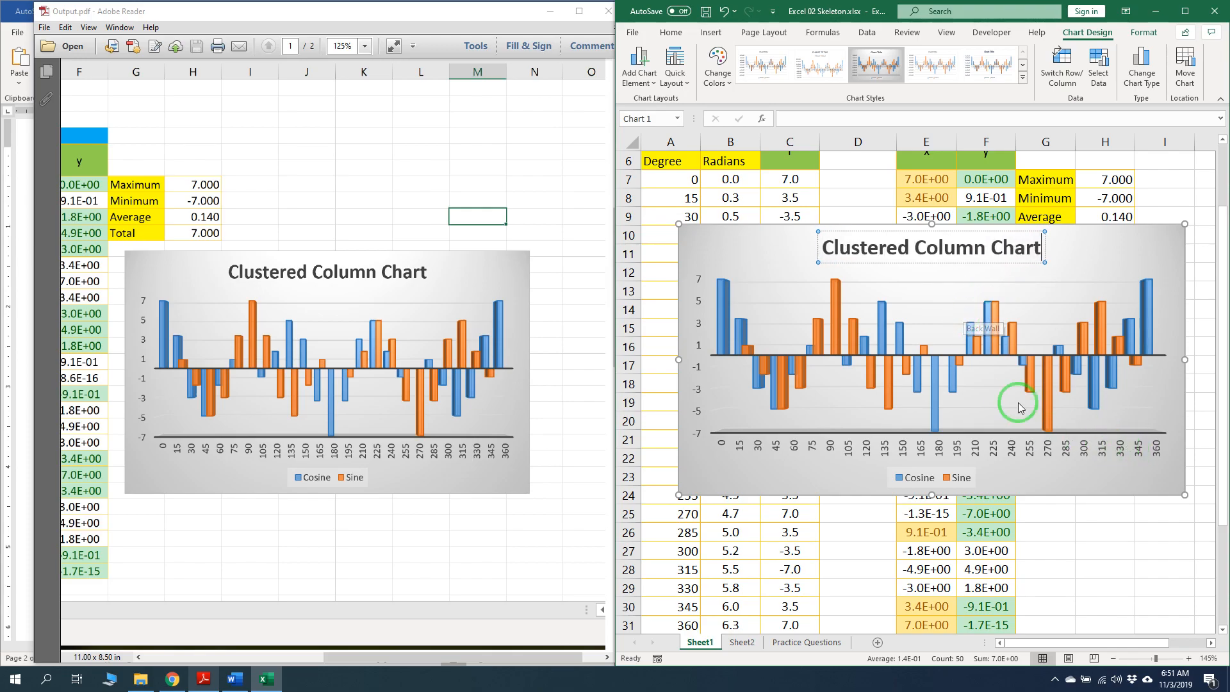
click(1065, 551)
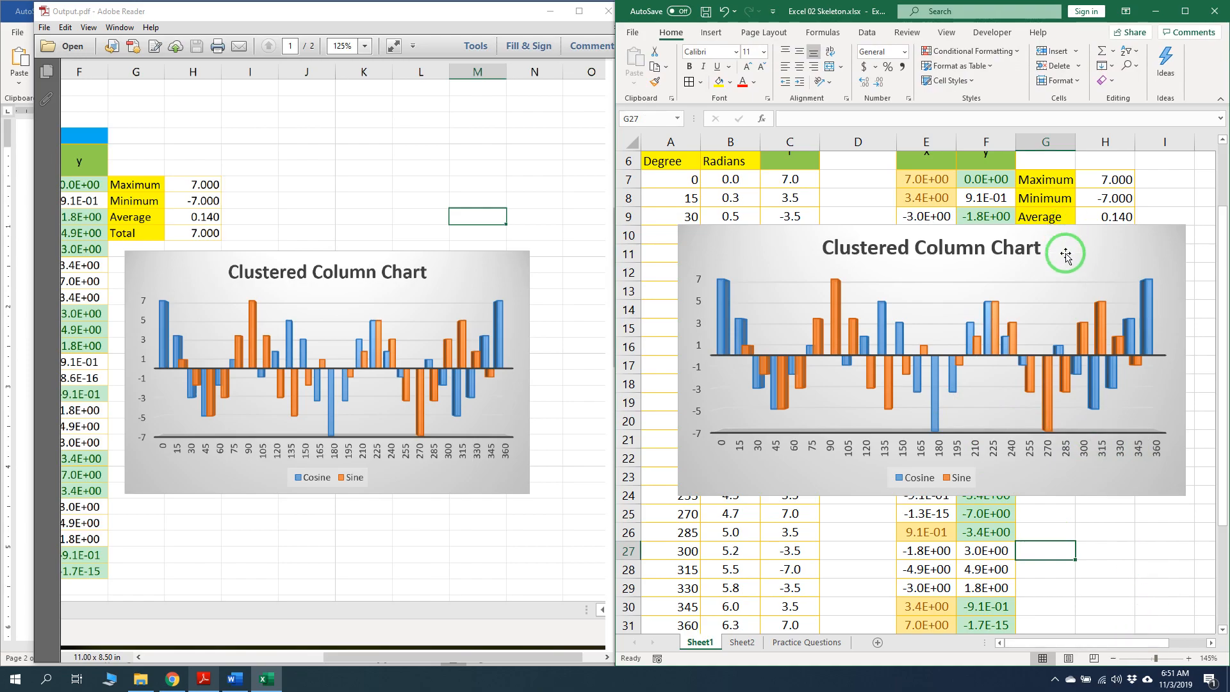
Move the chart off the data columns to just below the Total row, starting at column G
click(868, 251)
drag(778, 243, 1134, 275)
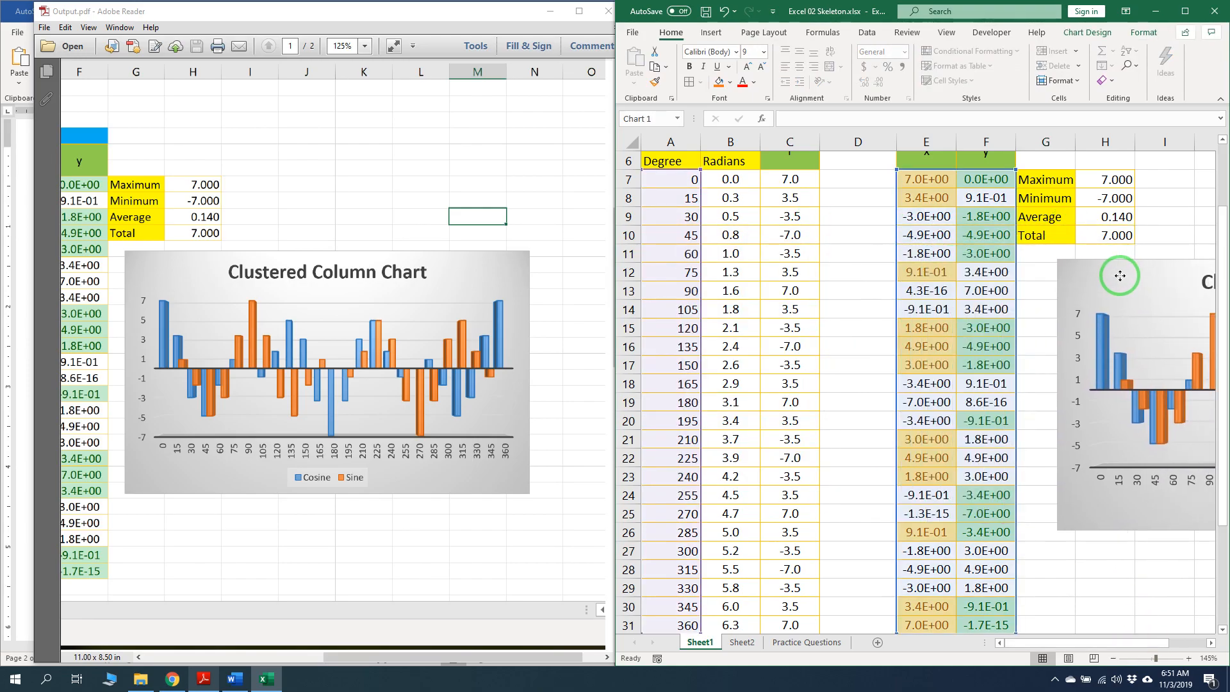
drag(1106, 643, 1171, 649)
scroll(1025, 460, down, 1)
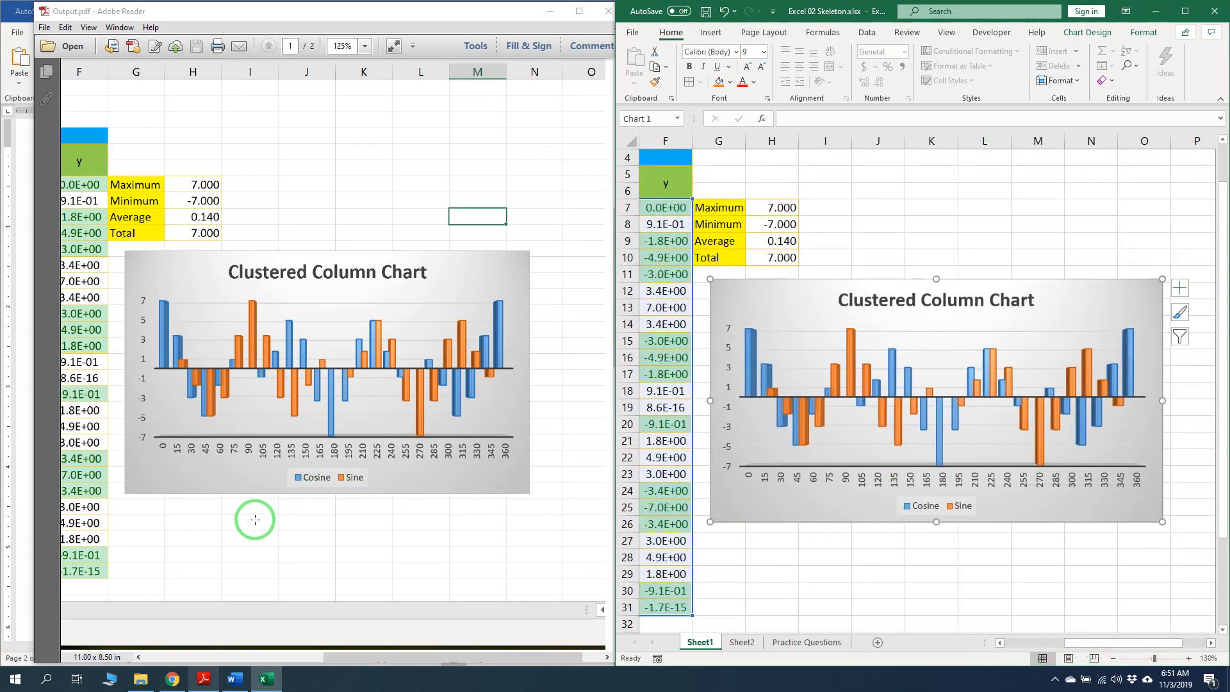
Put Output.pdf away, switch to the Exercise Questions document in Word, and highlight the heading Open the worksheet Sheet 2 in green
click(551, 11)
click(326, 387)
click(135, 394)
scroll(128, 384, down, 2)
click(69, 332)
drag(69, 332, 321, 337)
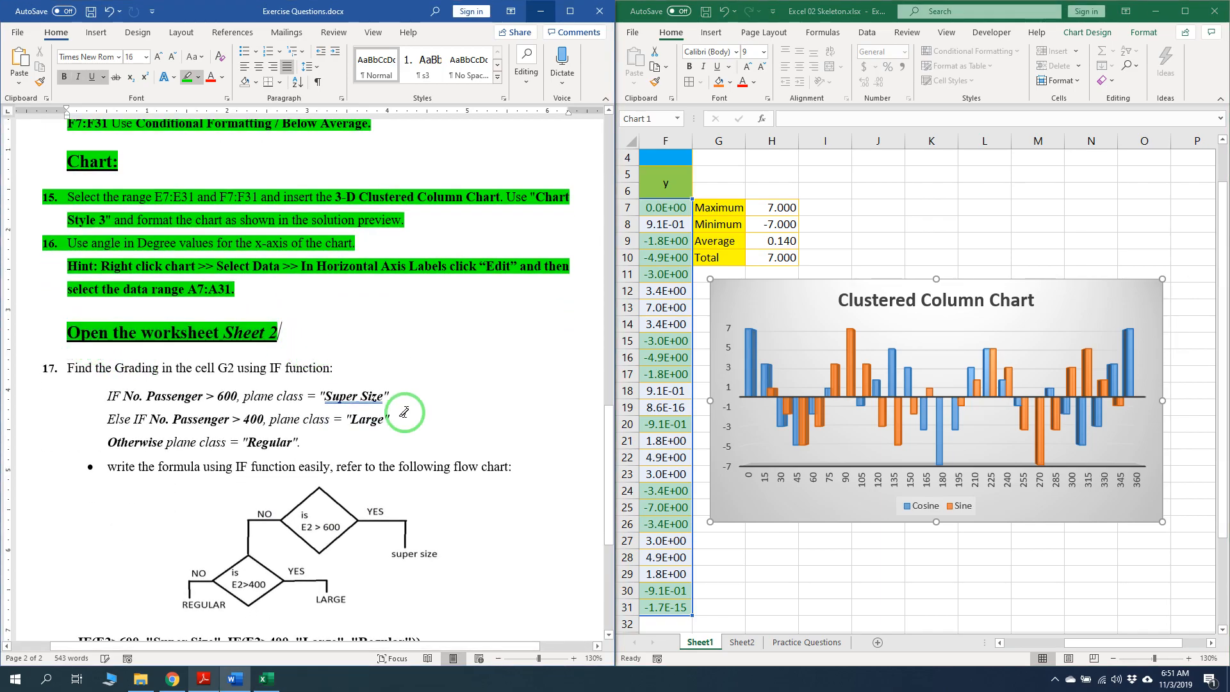
Switch to Excel and open Sheet2 with the Plane Classes columns and the Look up Table in close view
click(741, 643)
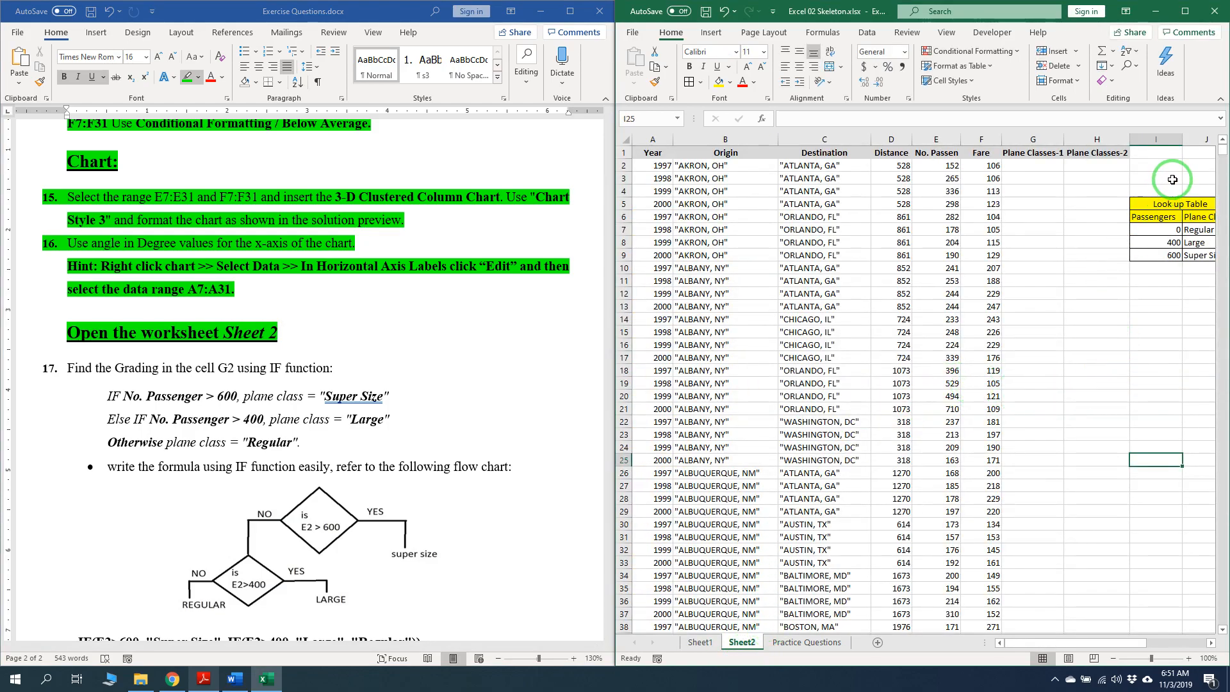
scroll(1172, 179, up, 2)
scroll(1172, 179, down, 1)
scroll(1156, 201, up, 3)
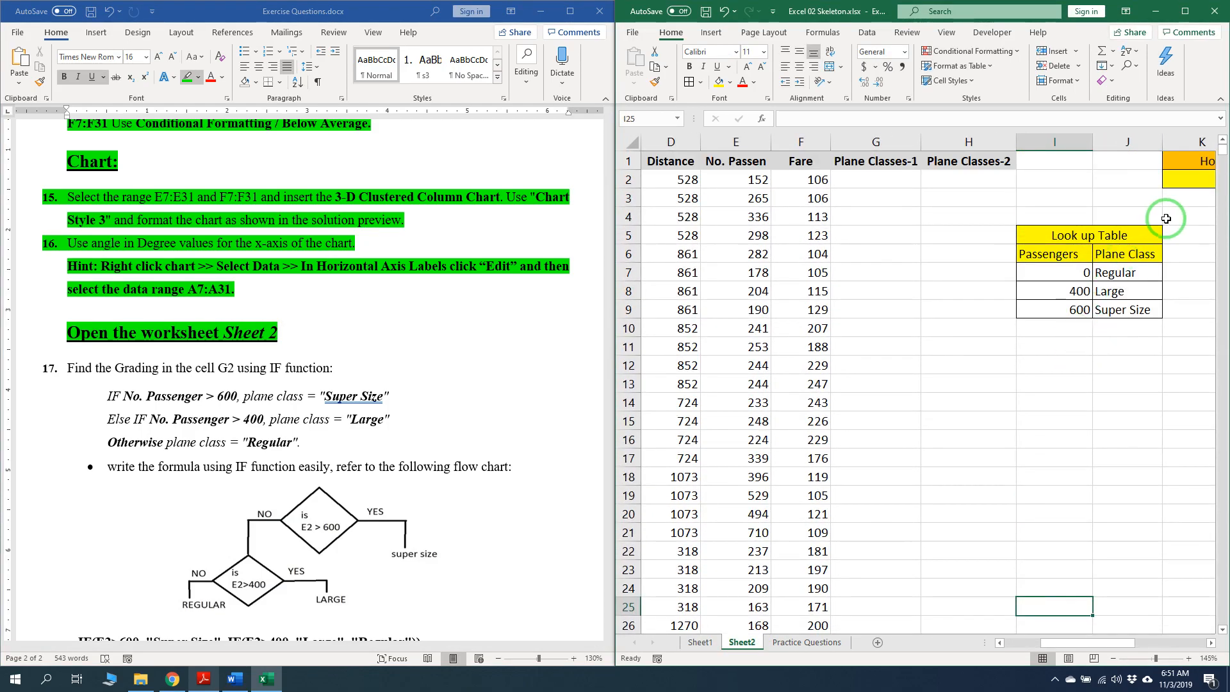
scroll(1166, 217, up, 2)
scroll(1154, 219, up, 1)
scroll(1140, 280, up, 1)
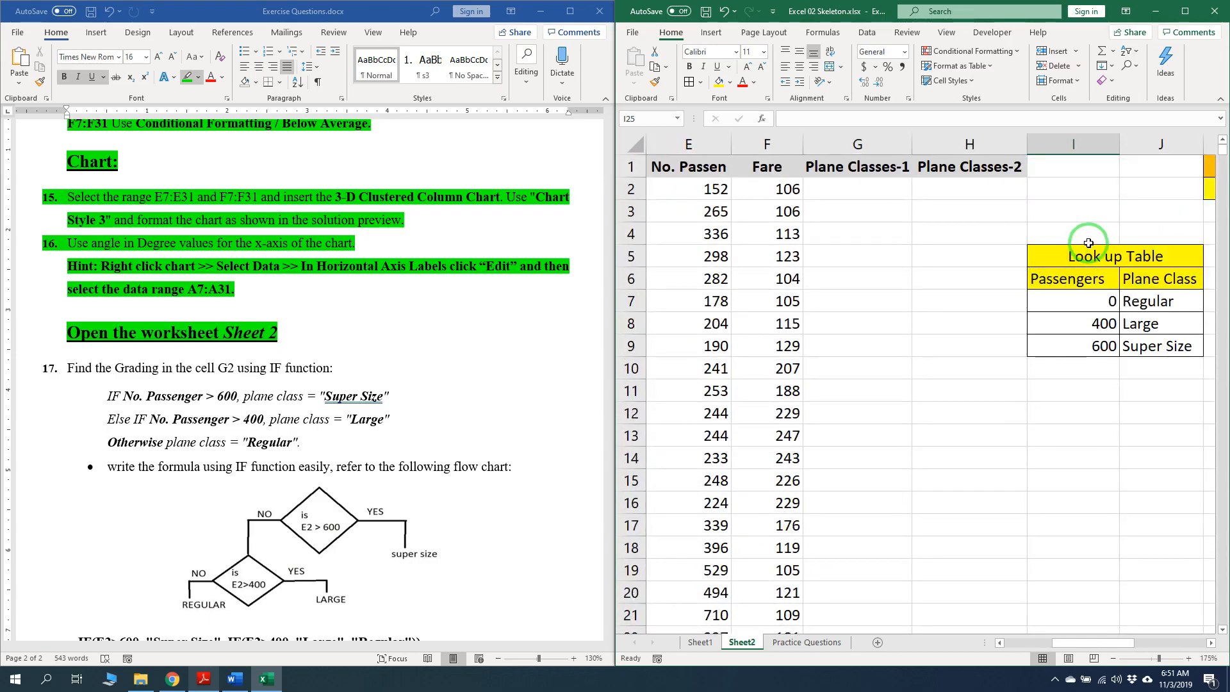
In the Word document, highlight question 17 and its three plane class conditions in green
click(147, 367)
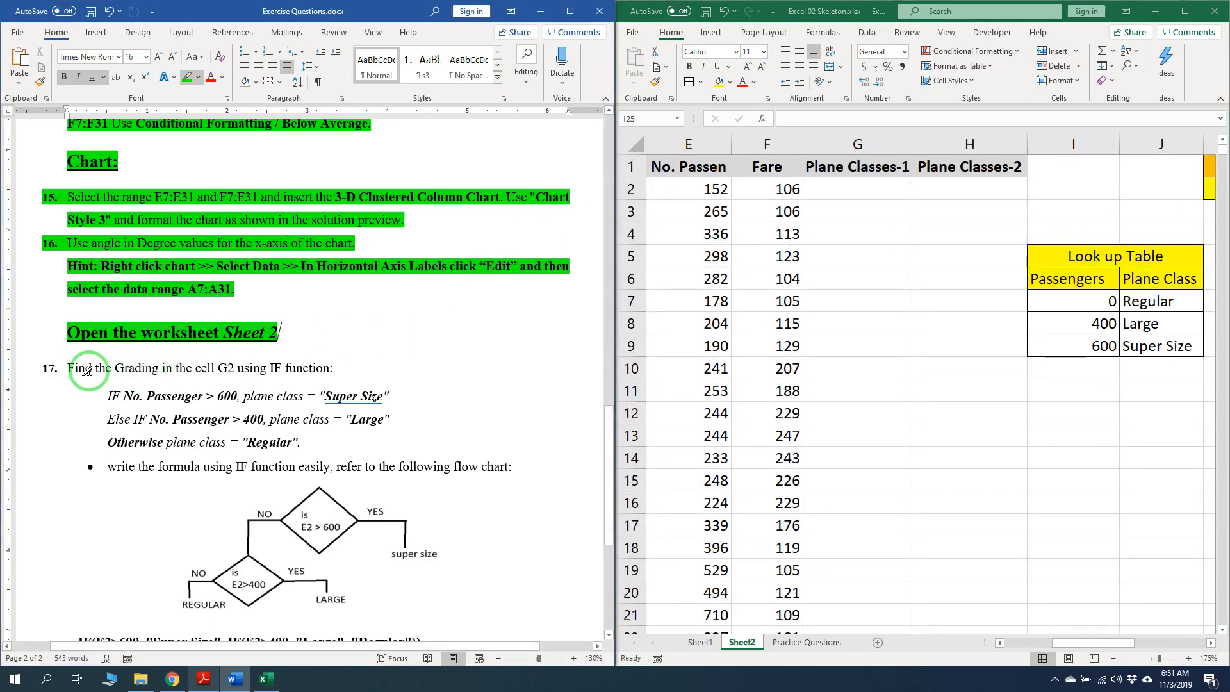
mouse_move(69, 365)
mouse_down()
mouse_move(356, 371)
mouse_move(315, 441)
mouse_up()
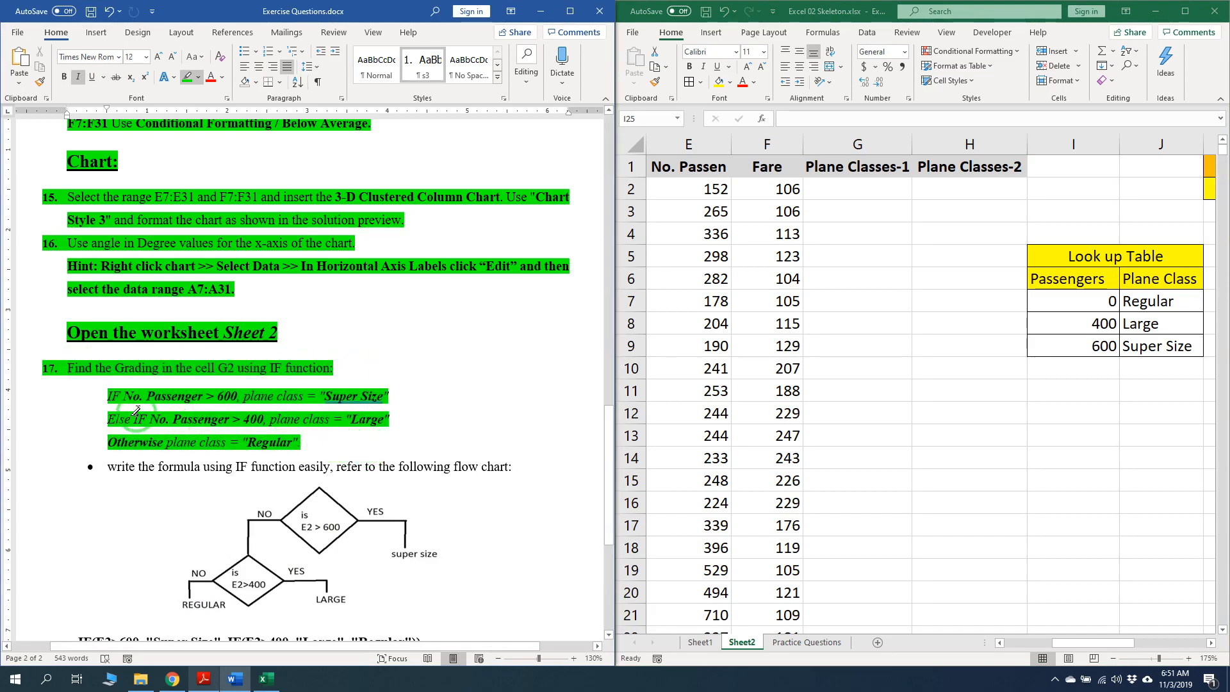
click(708, 186)
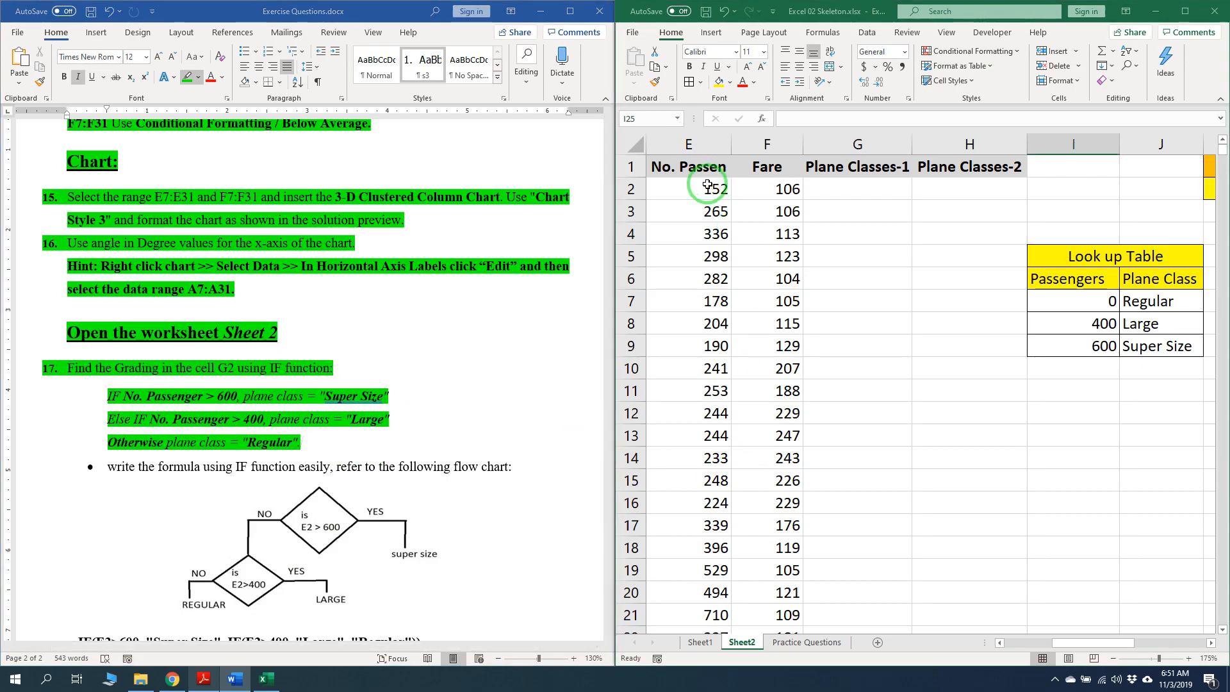
click(833, 184)
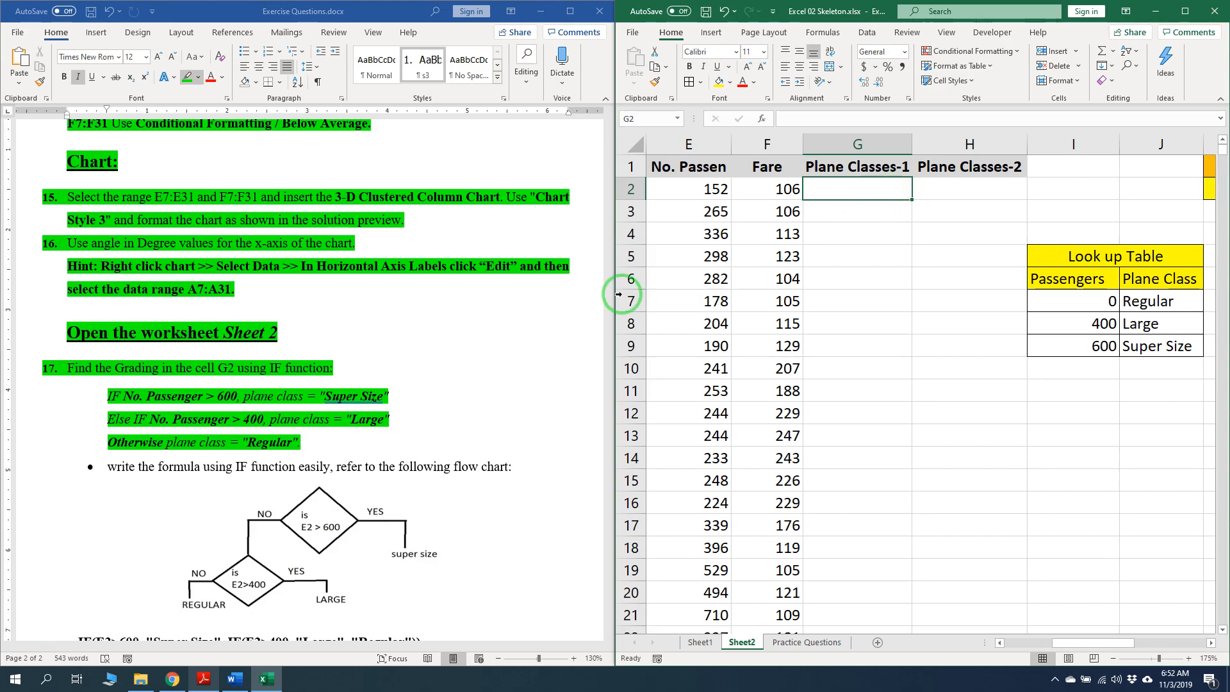
click(206, 406)
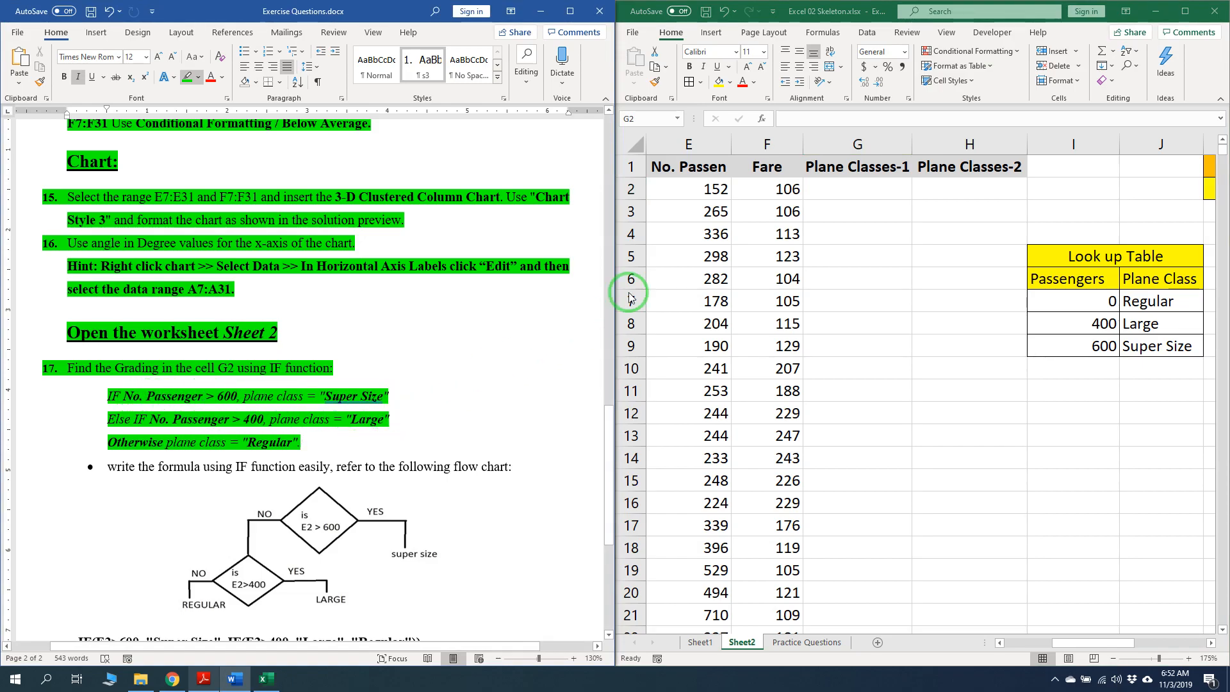
click(713, 188)
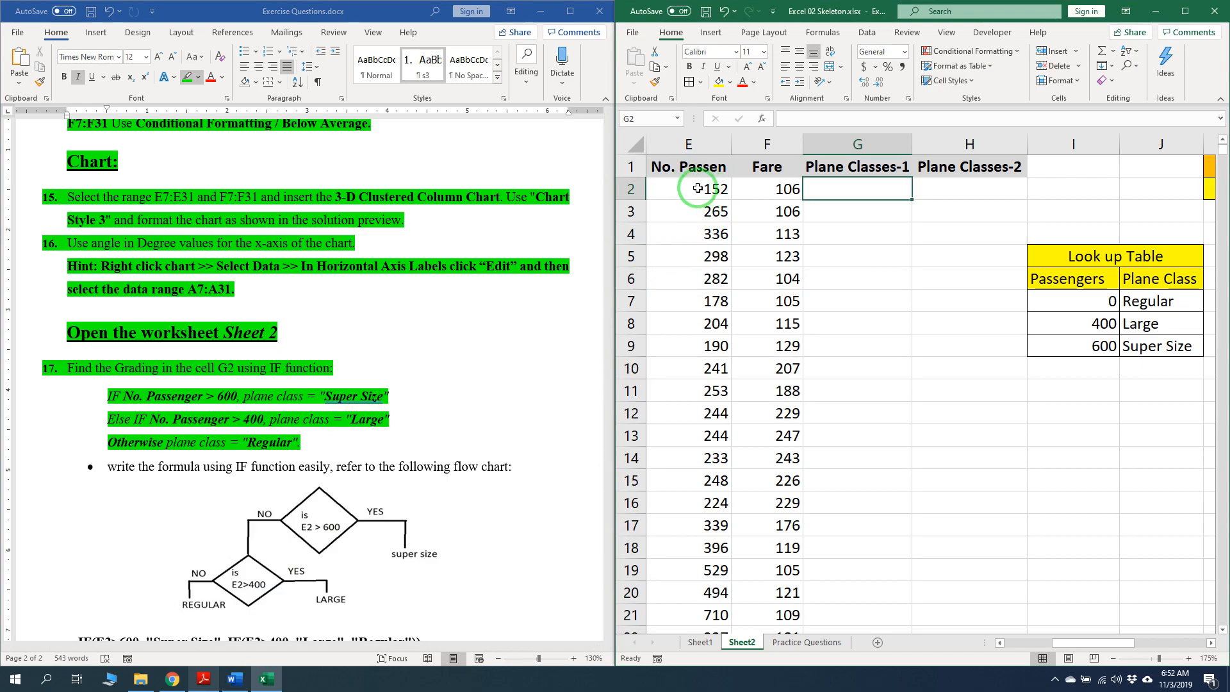
click(702, 183)
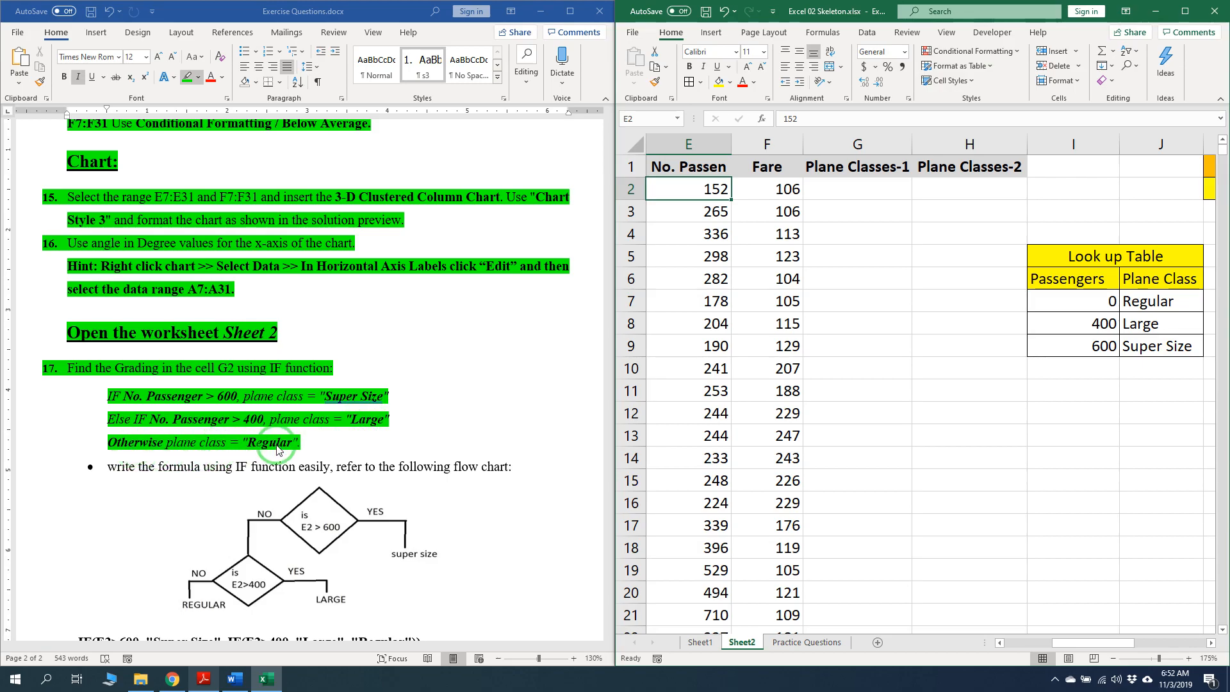
Highlight question 17's flow chart bullet and the nested IF formula line below the chart in green in Word
scroll(280, 454, down, 3)
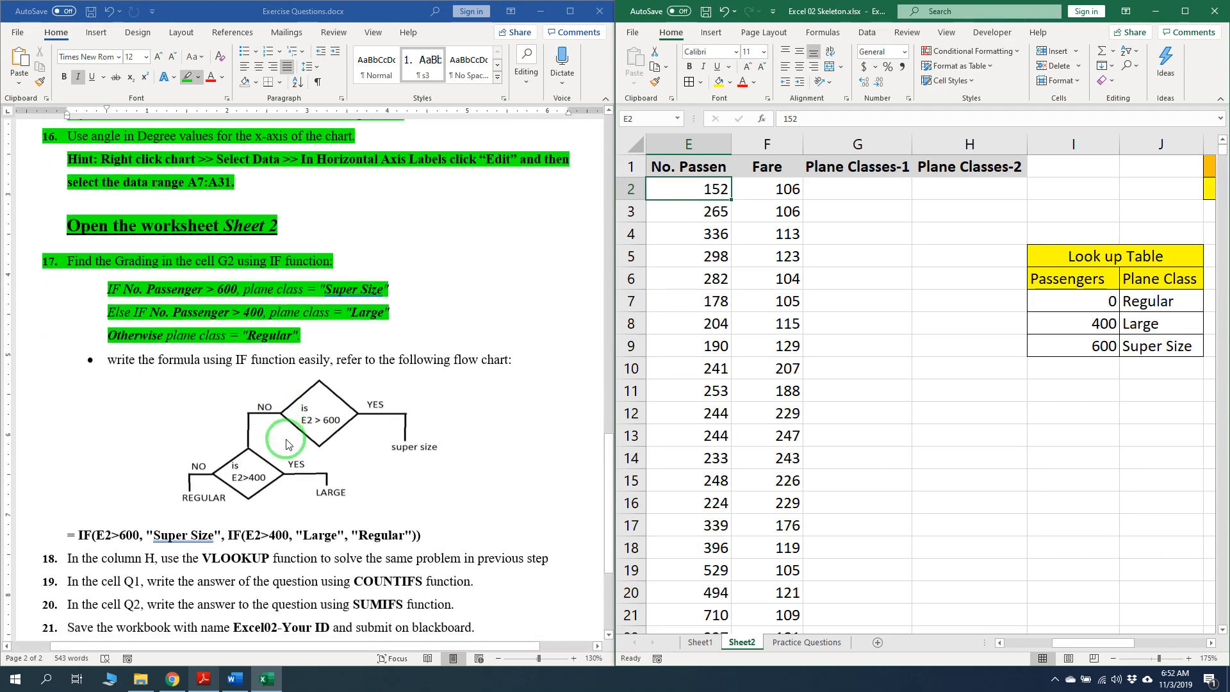
drag(115, 351, 509, 359)
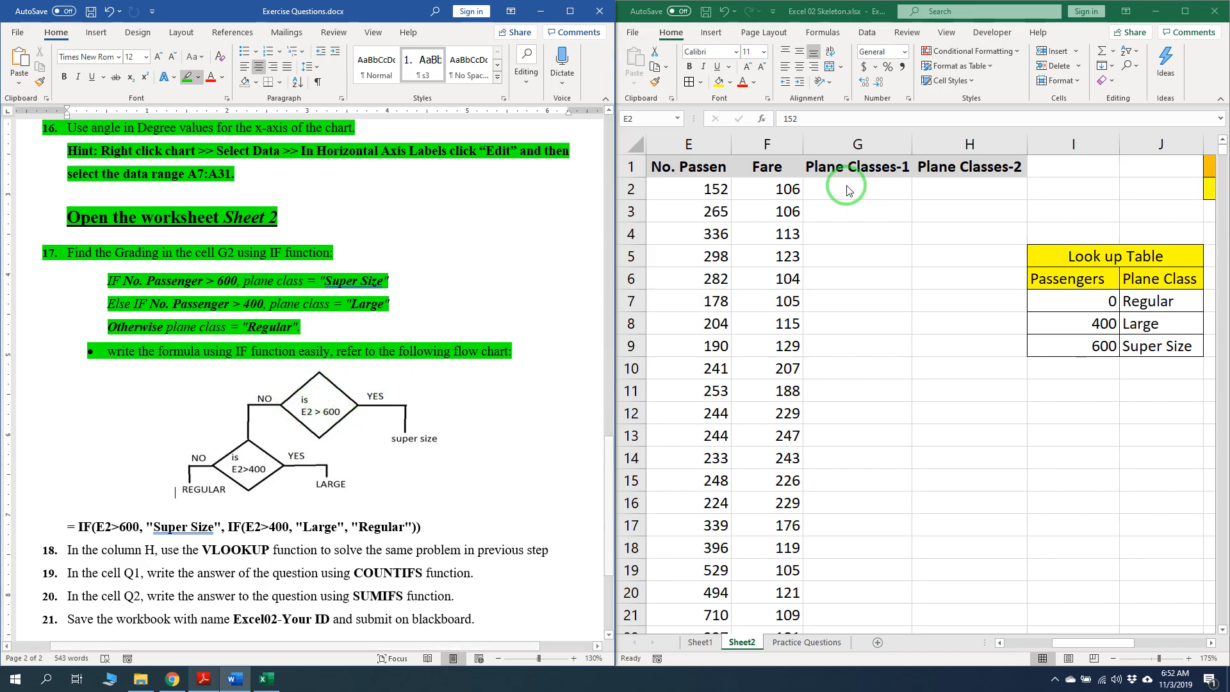
click(825, 191)
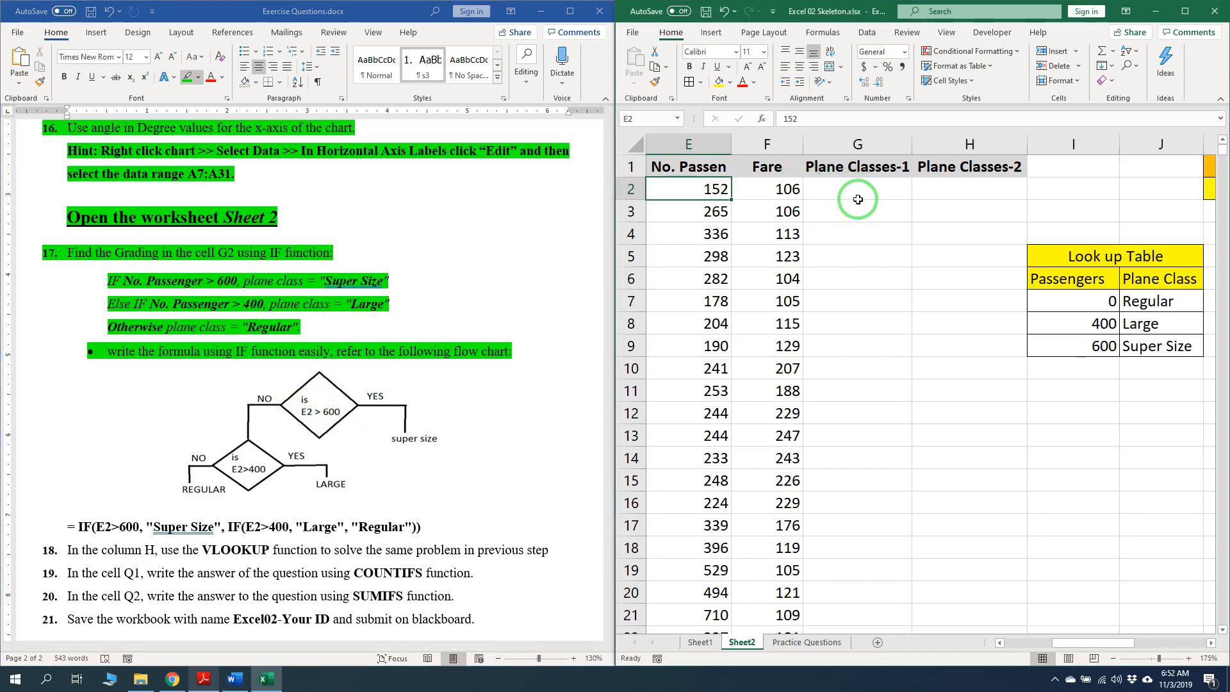
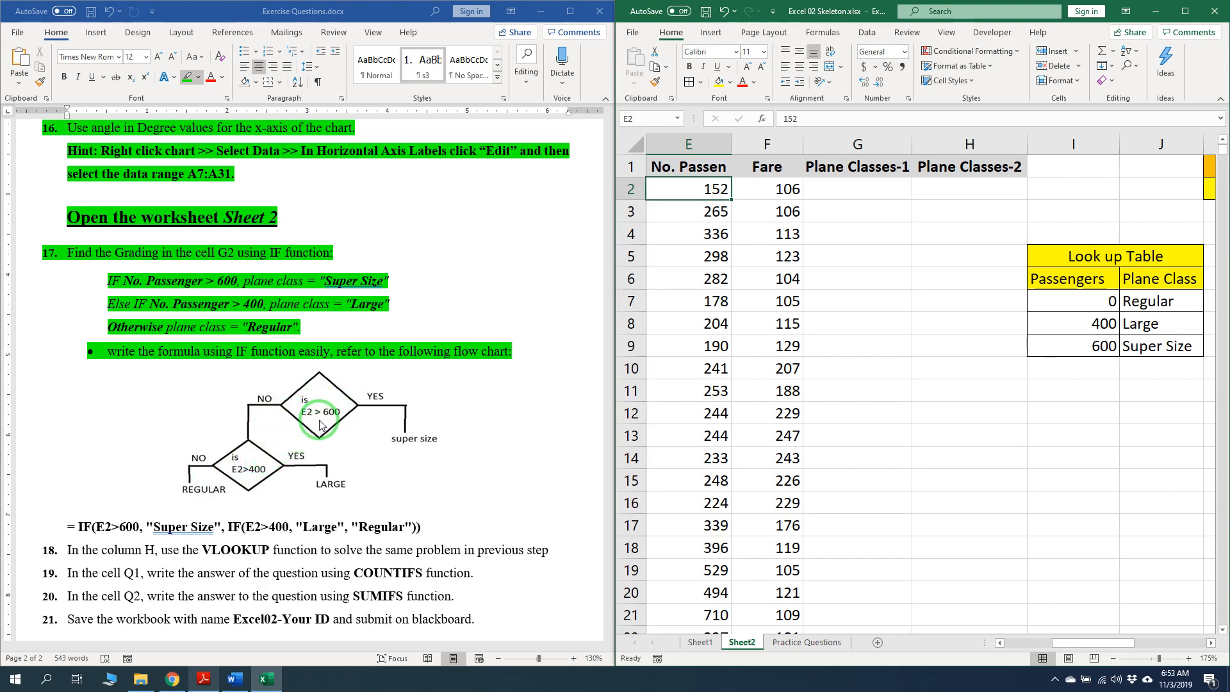
click(433, 528)
drag(433, 529, 72, 529)
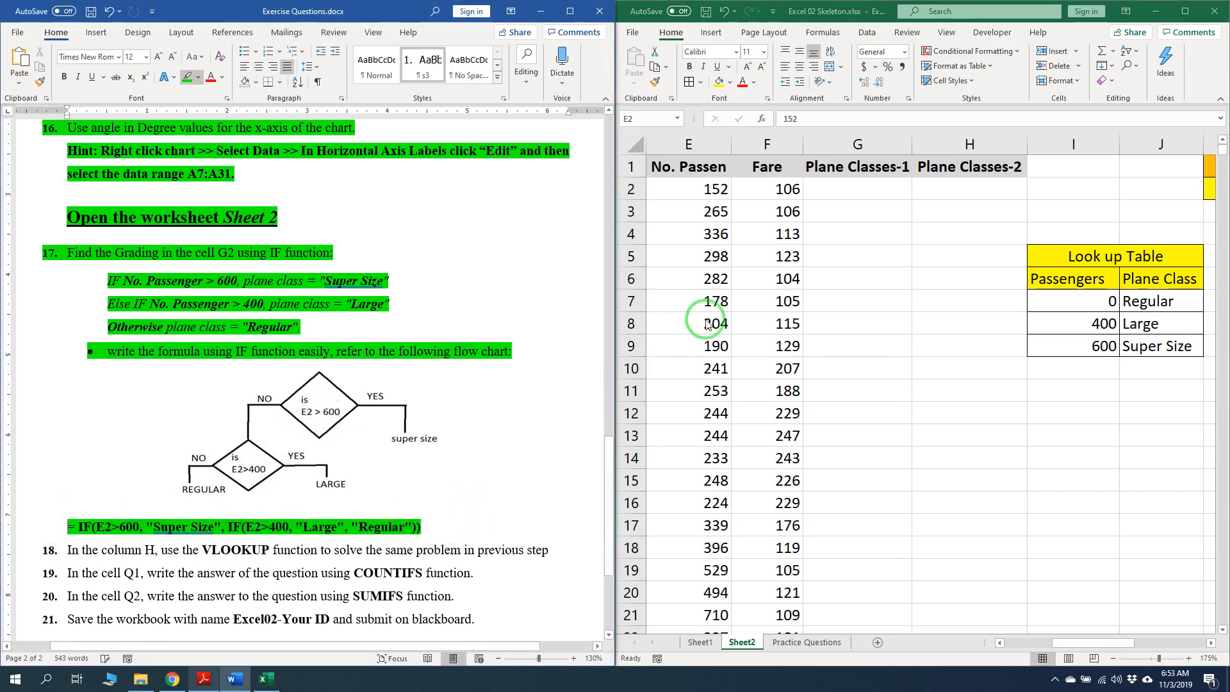
Start an IF formula in cell G2 of Sheet2, under Plane Classes-1
click(864, 188)
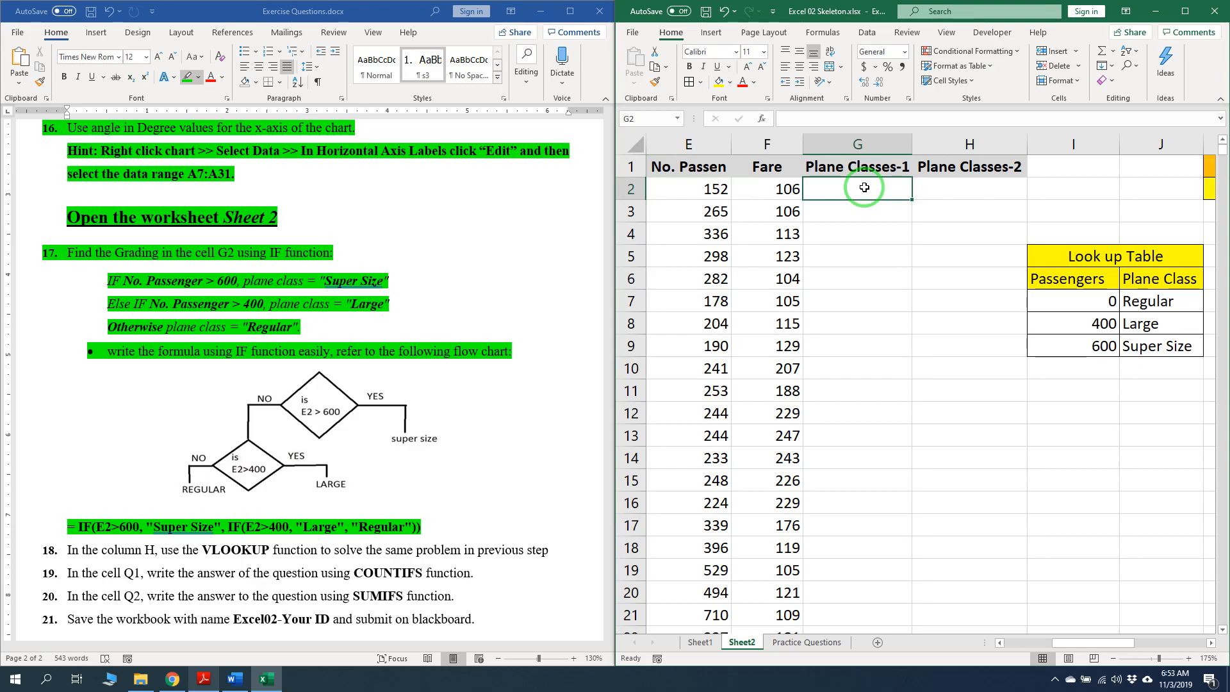
text(=)
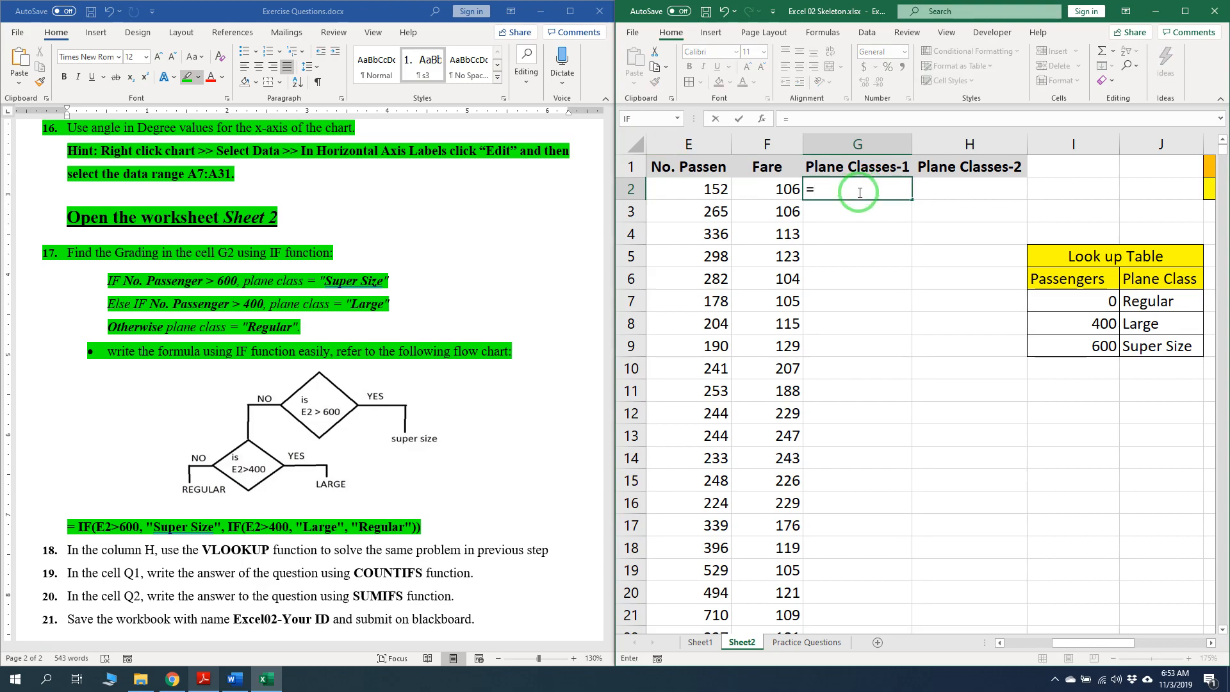
text(if)
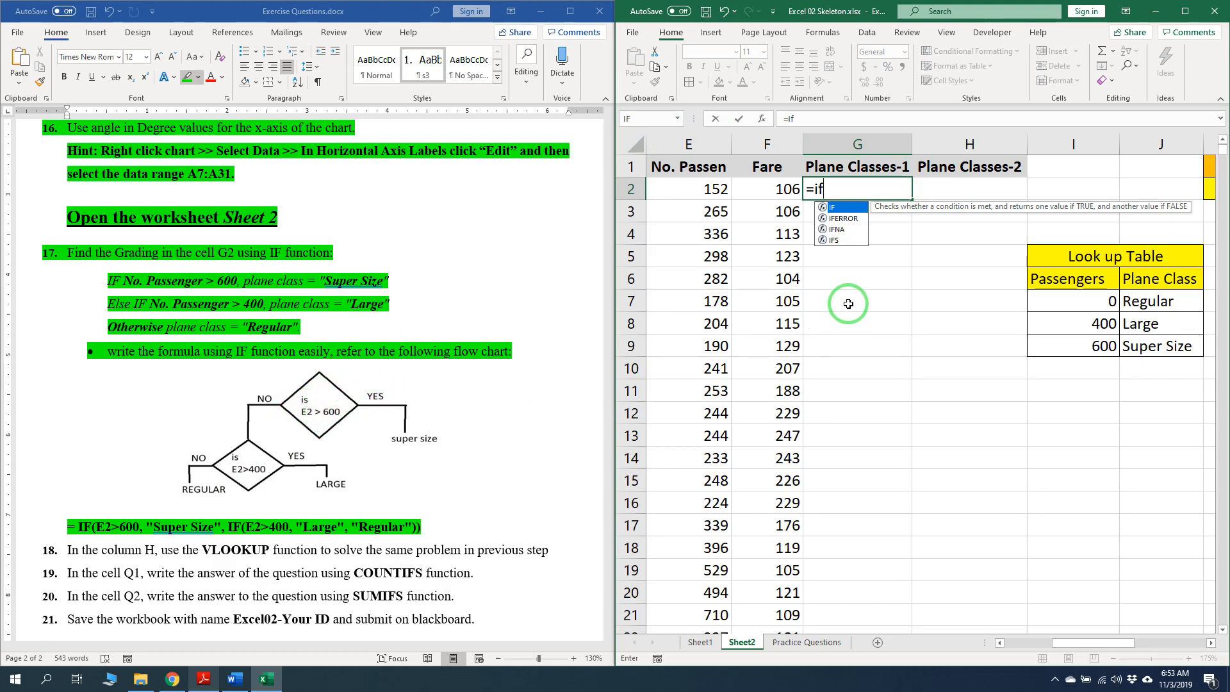
Enter the nested formula =IF(E2>600,"Super Size",IF(E2>400,"Large","Regular")) in cell G2
key(Tab)
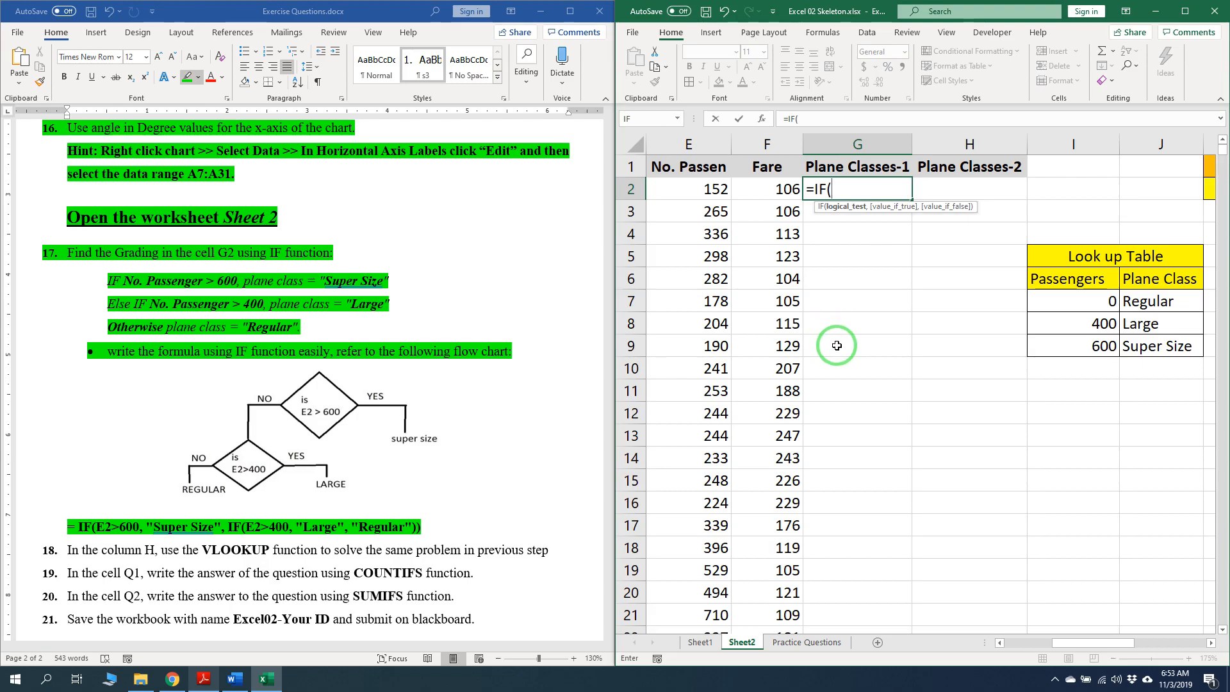
click(717, 189)
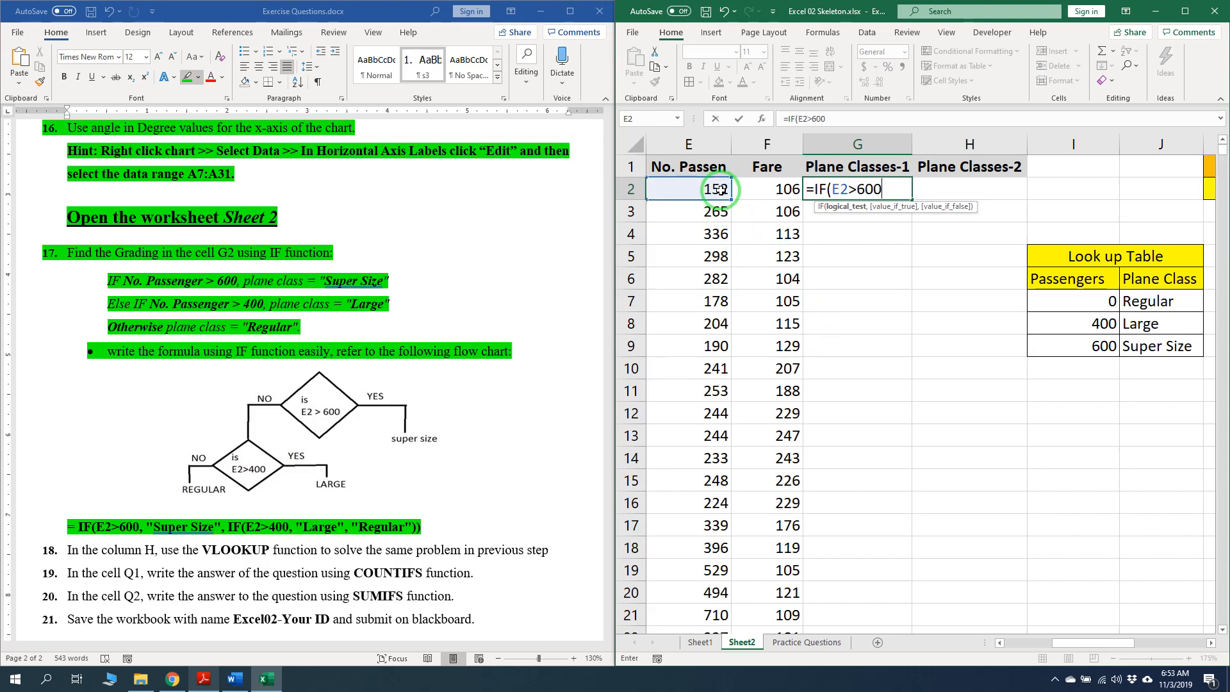
text(>600,)
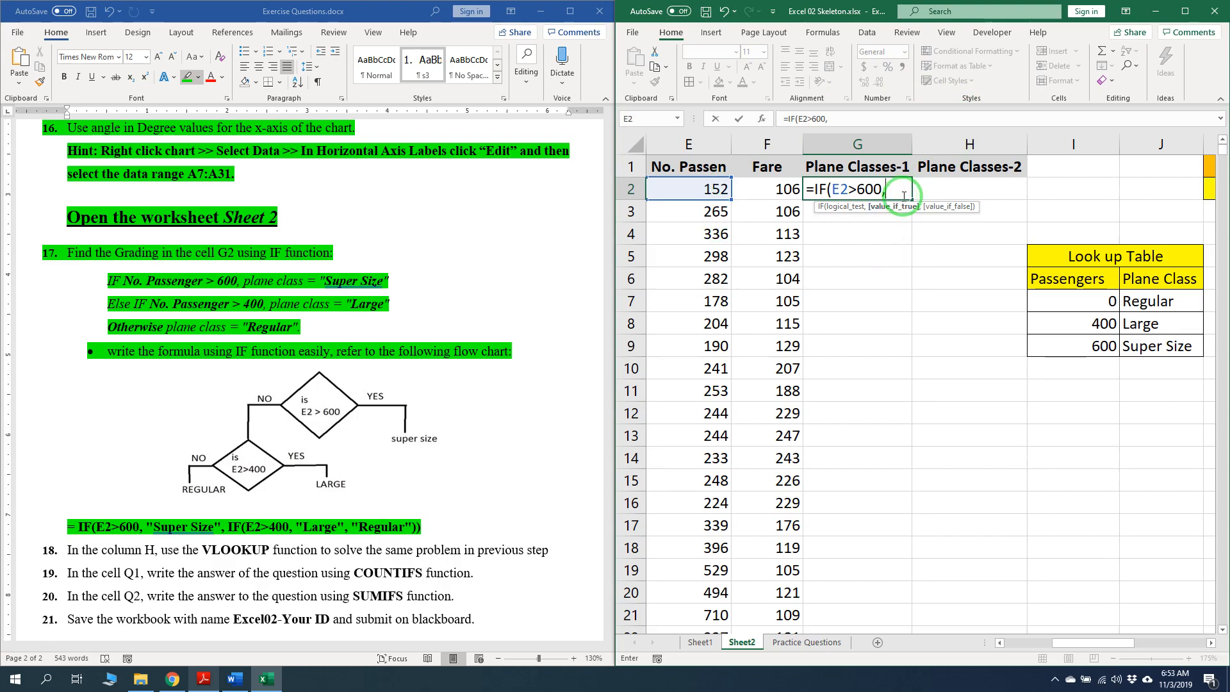
text("Super Size",)
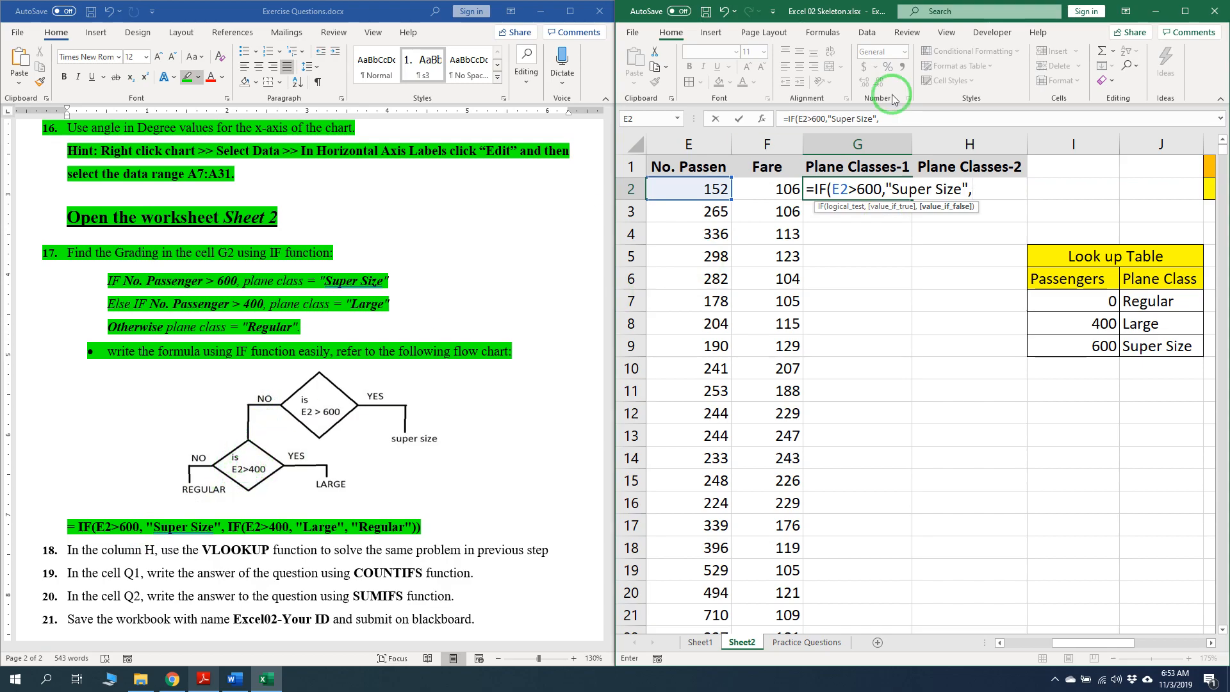
text(if)
key(Tab)
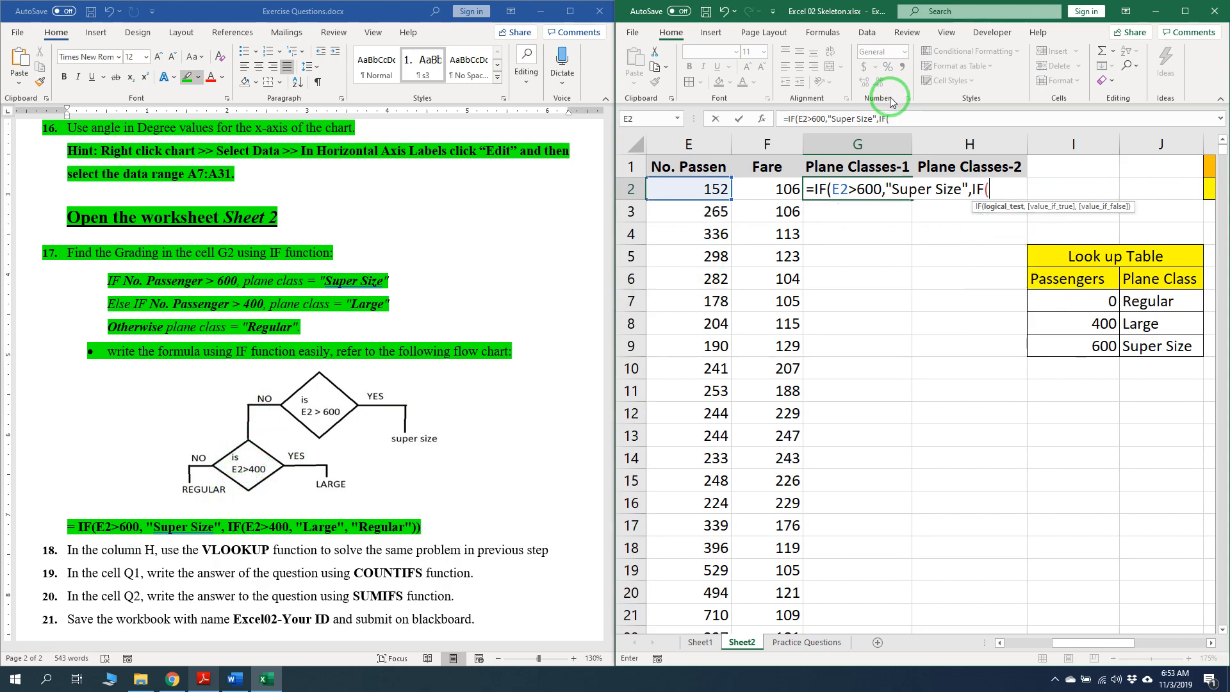
text(E2>40)
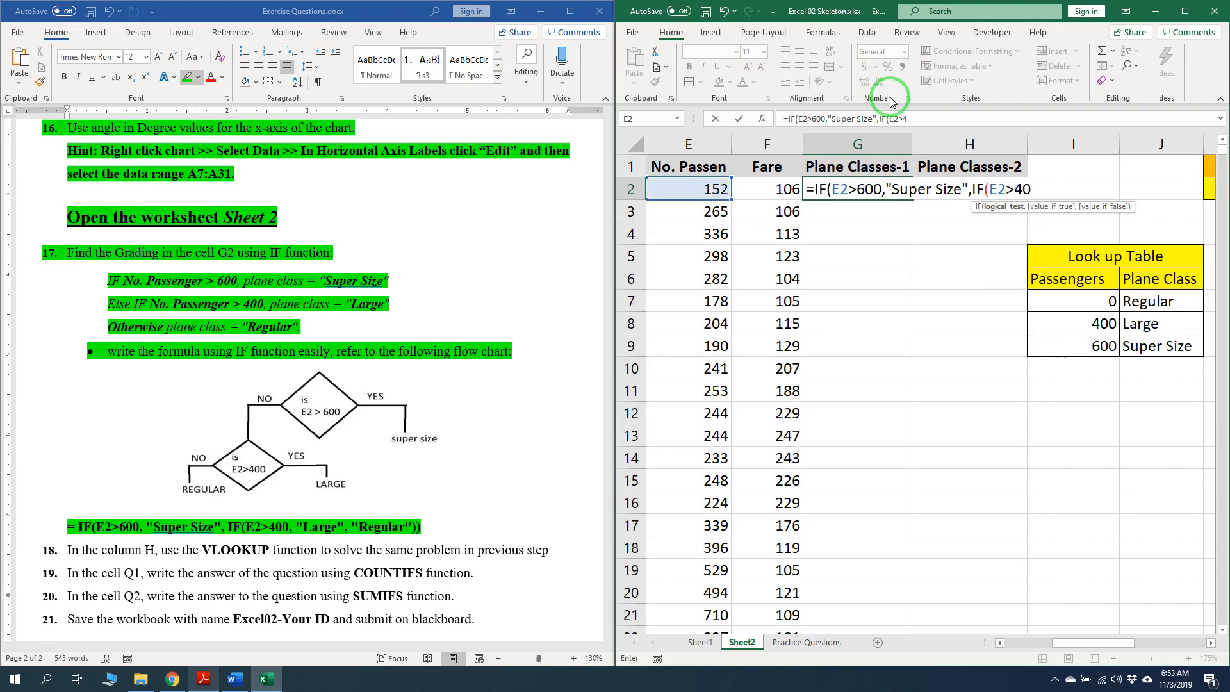
text(0,"Large",)
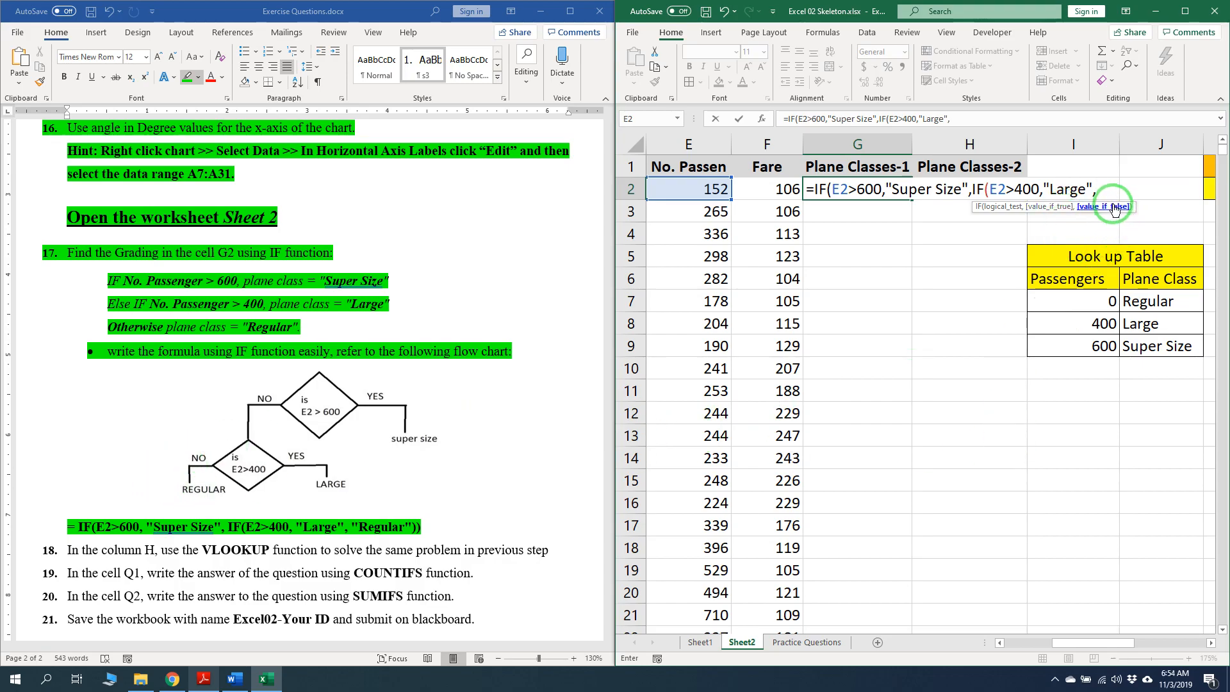
text("Regular)
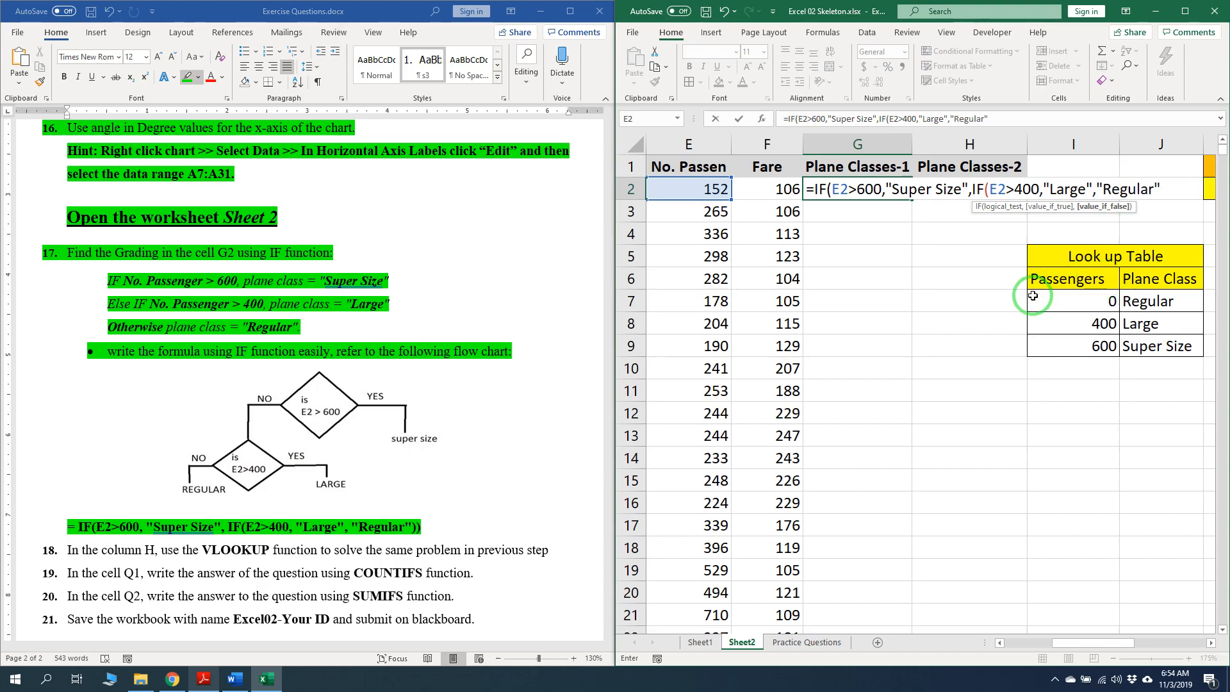
text())
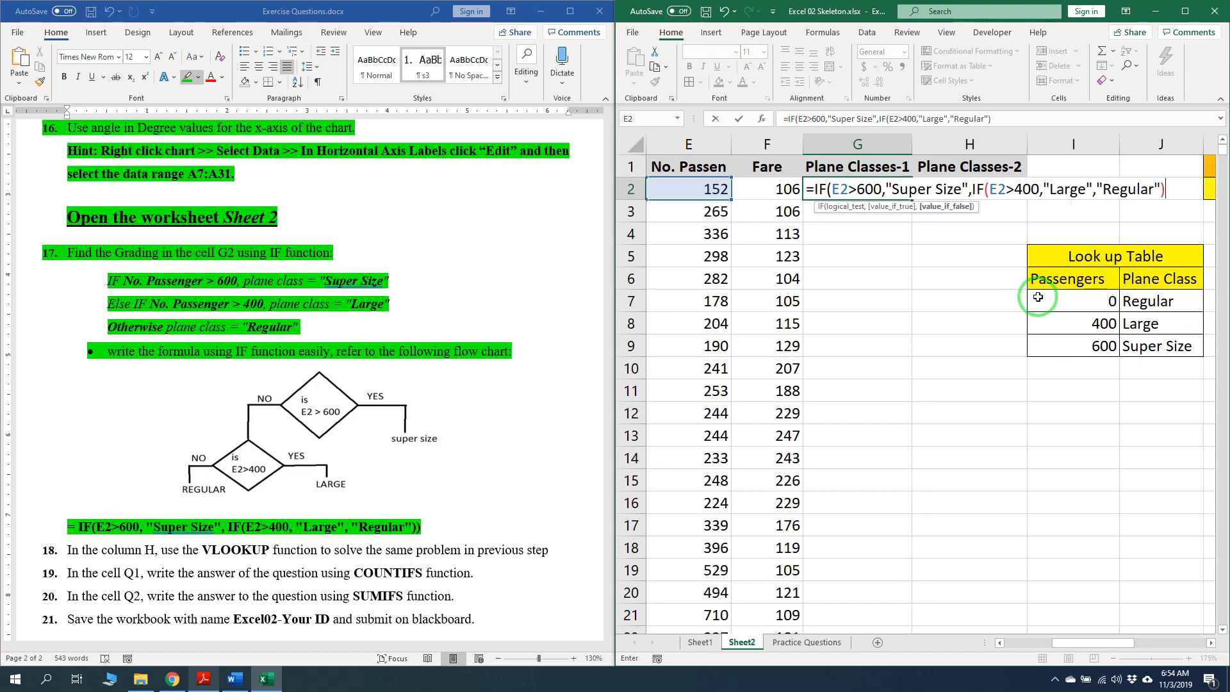
text())
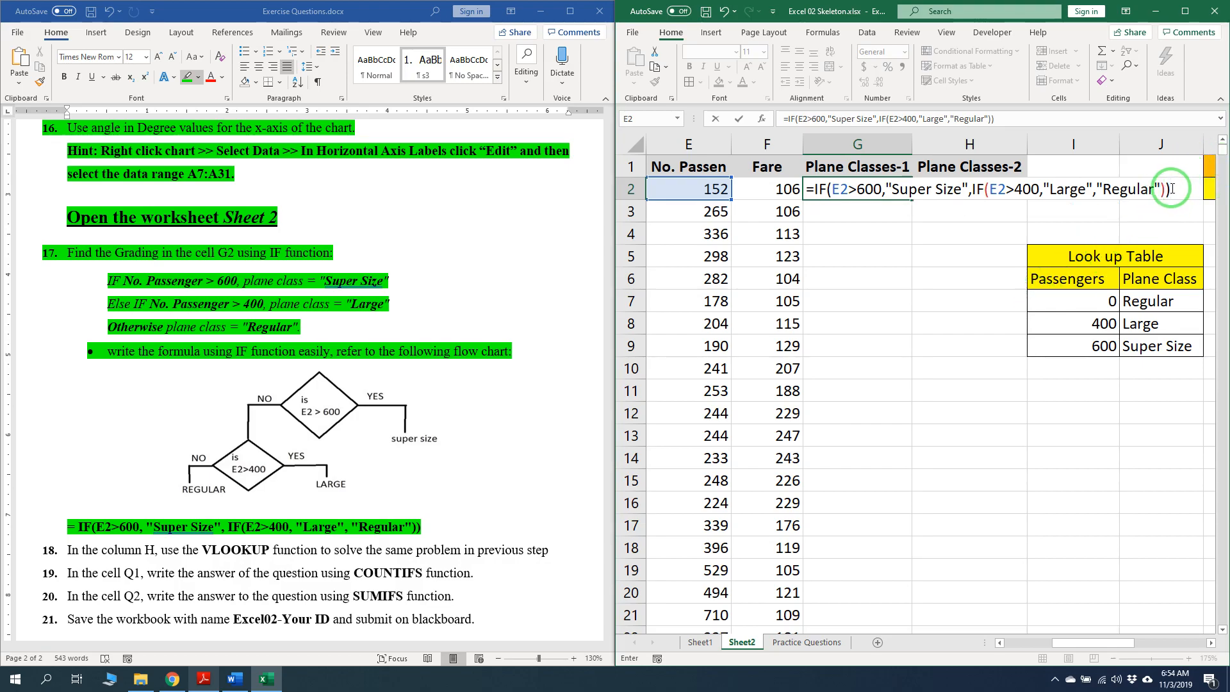
key(Return)
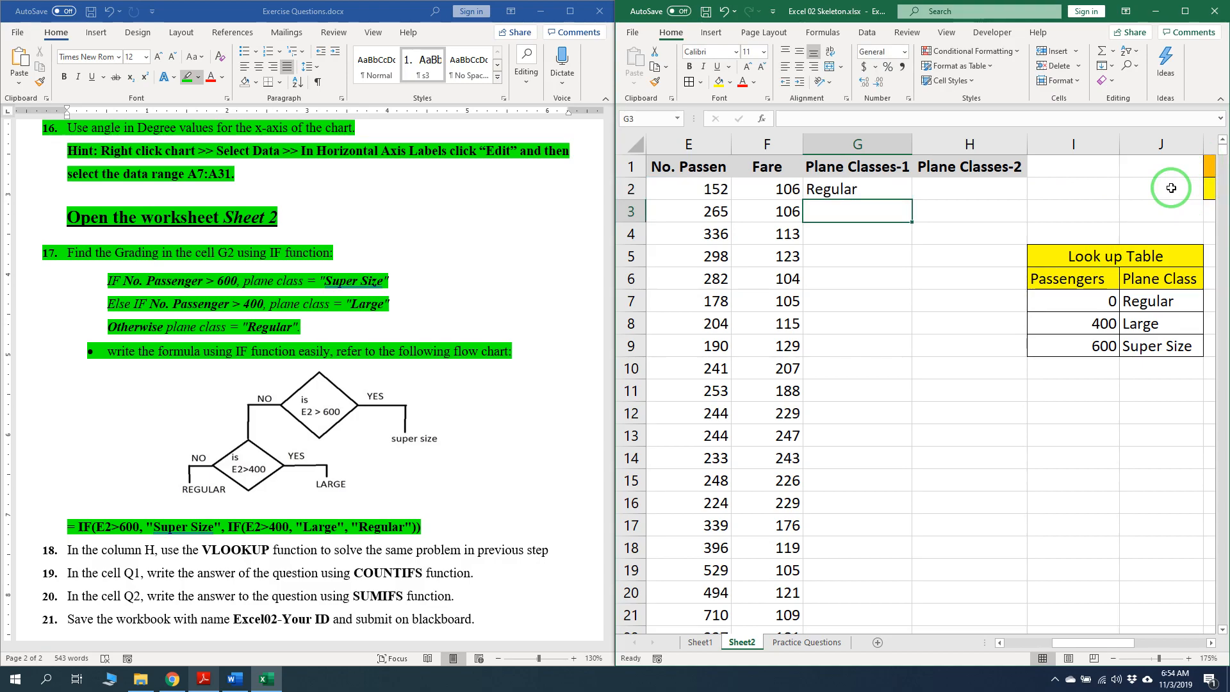
Fill the IF formula from G2 down the whole Plane Classes-1 column
click(865, 191)
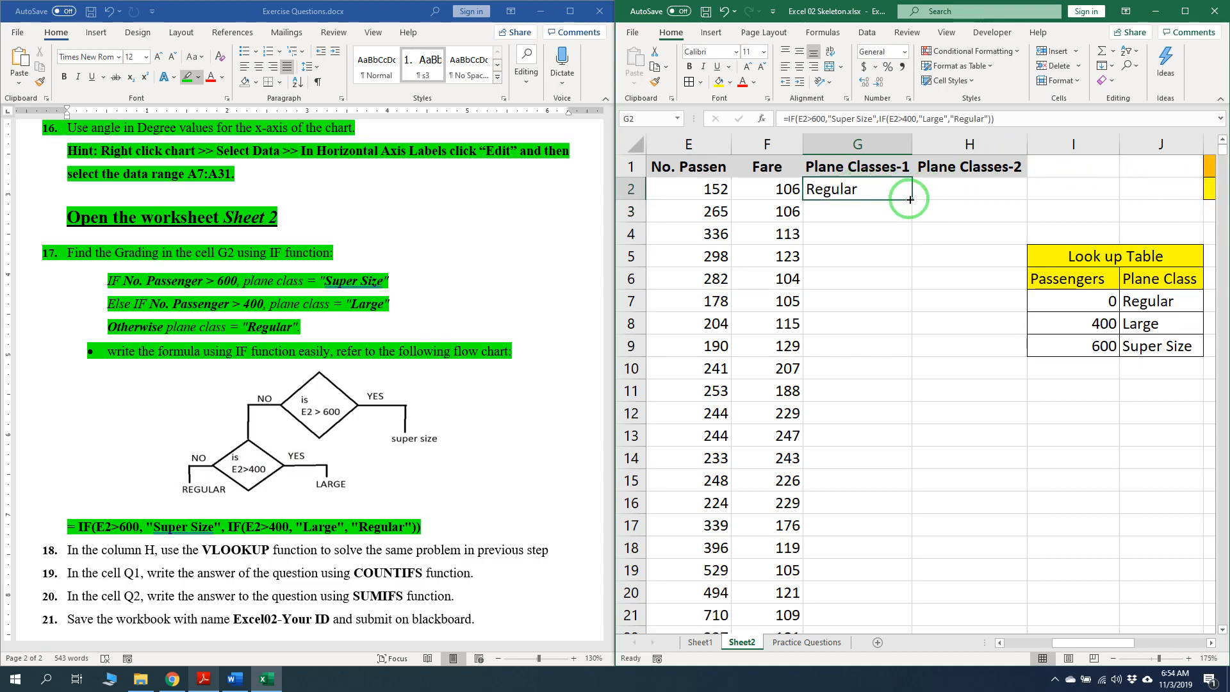
double_click(914, 199)
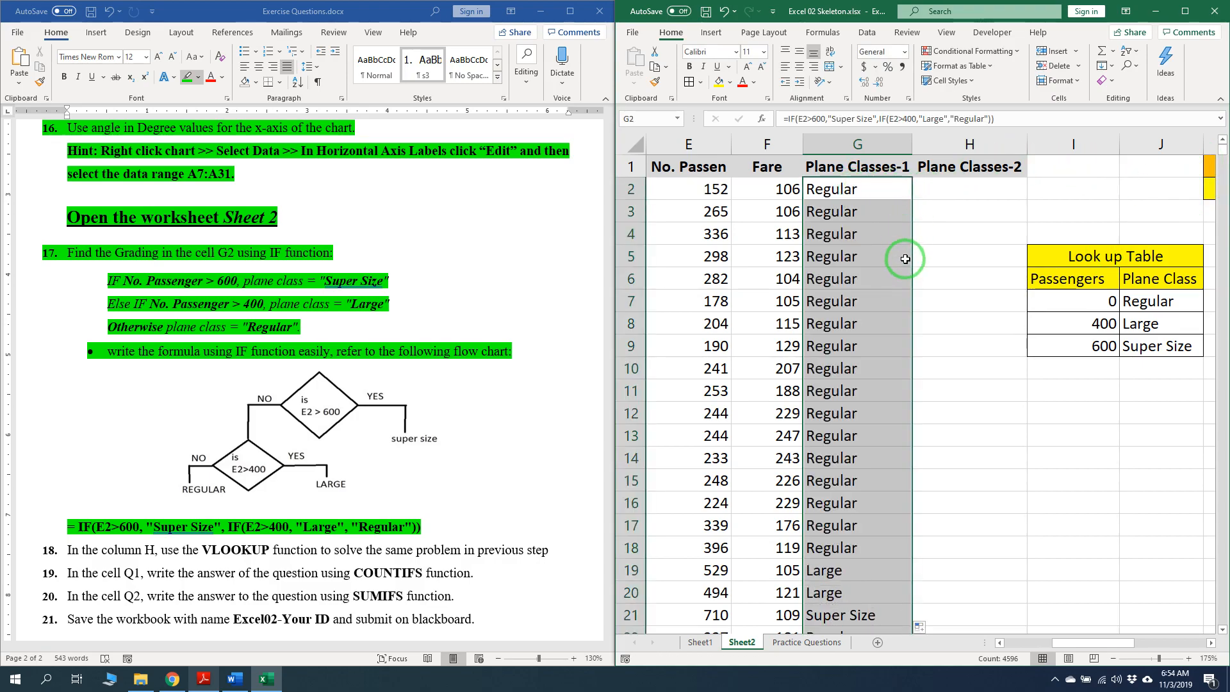
scroll(906, 256, down, 7)
scroll(906, 259, up, 7)
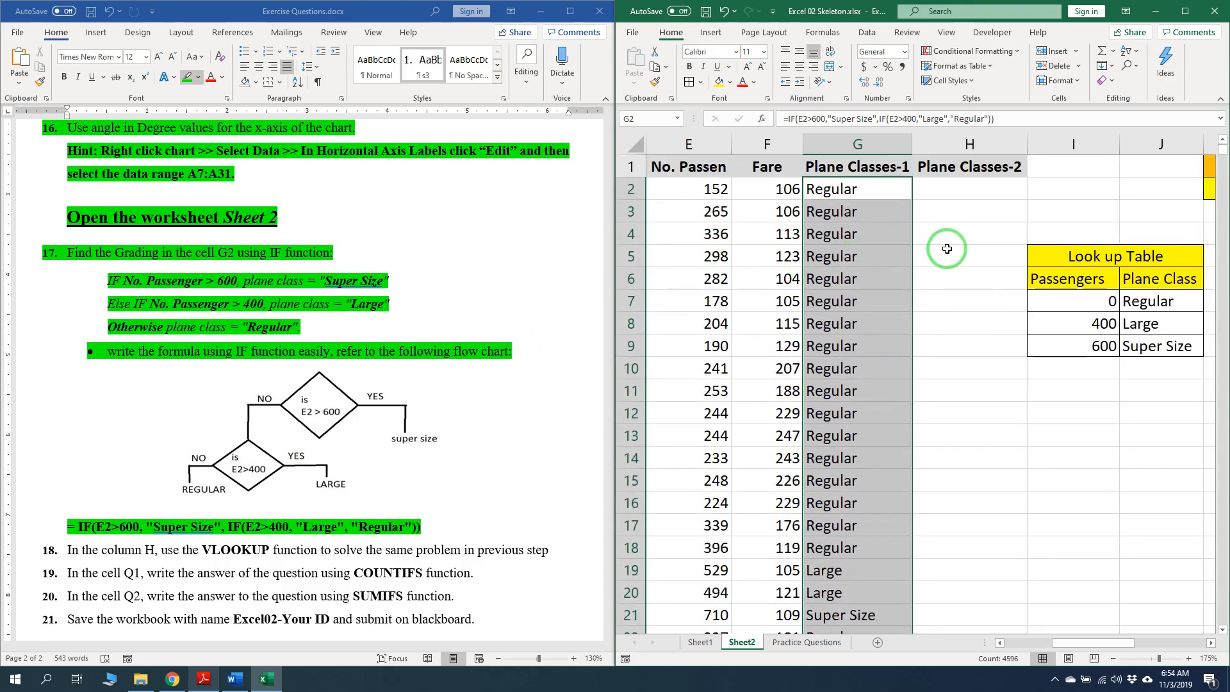
Switch to Output.pdf in Adobe Reader, compare the plane class results with the expected output, and minimize the reader
click(204, 680)
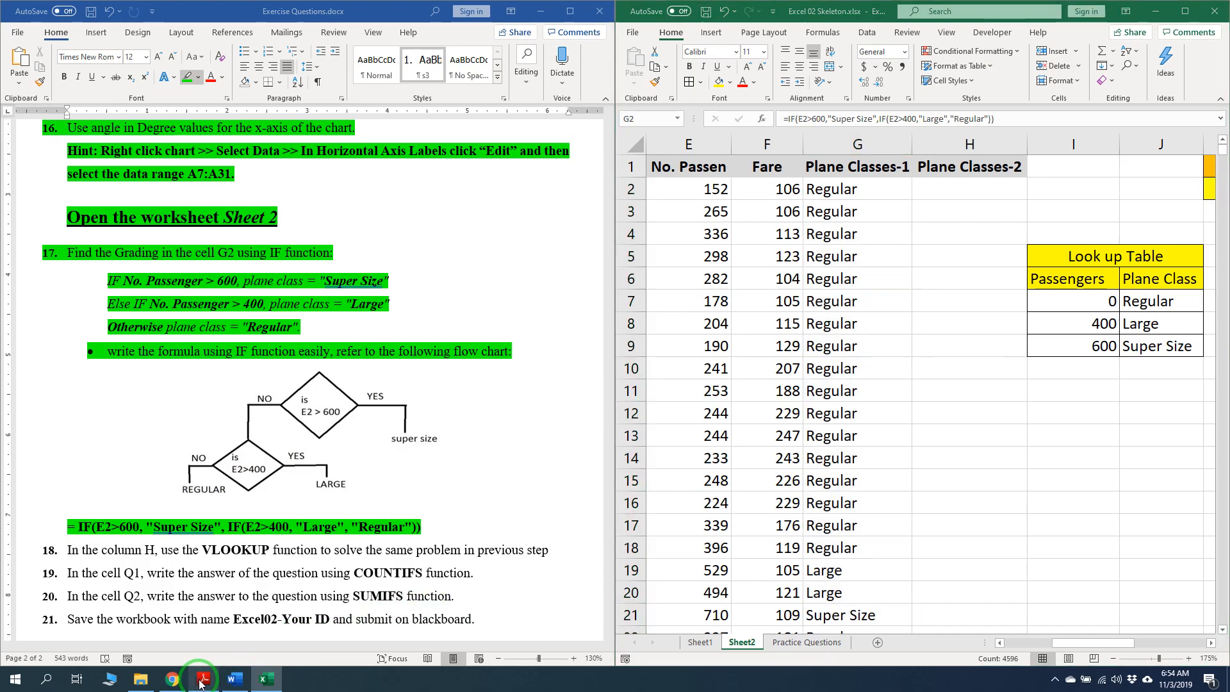
scroll(327, 451, down, 10)
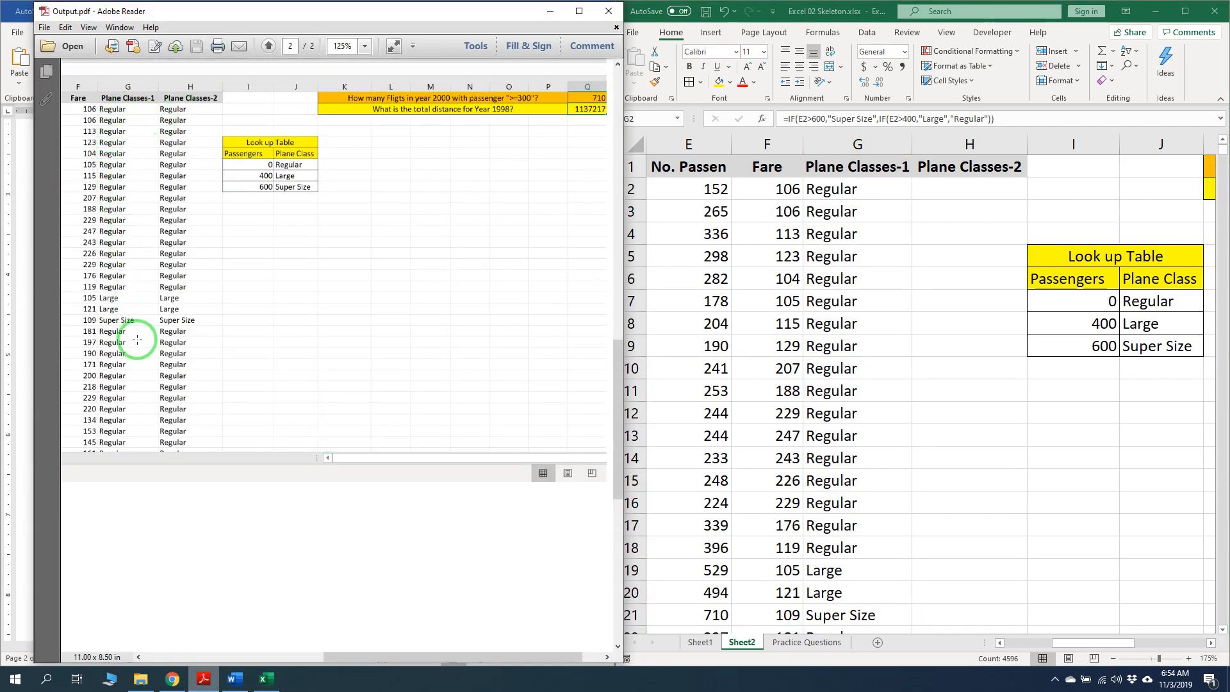
click(550, 11)
Highlight question 18 about VLOOKUP in green in the Word document Exercise Questions, and return to the Excel worksheet
scroll(304, 430, down, 2)
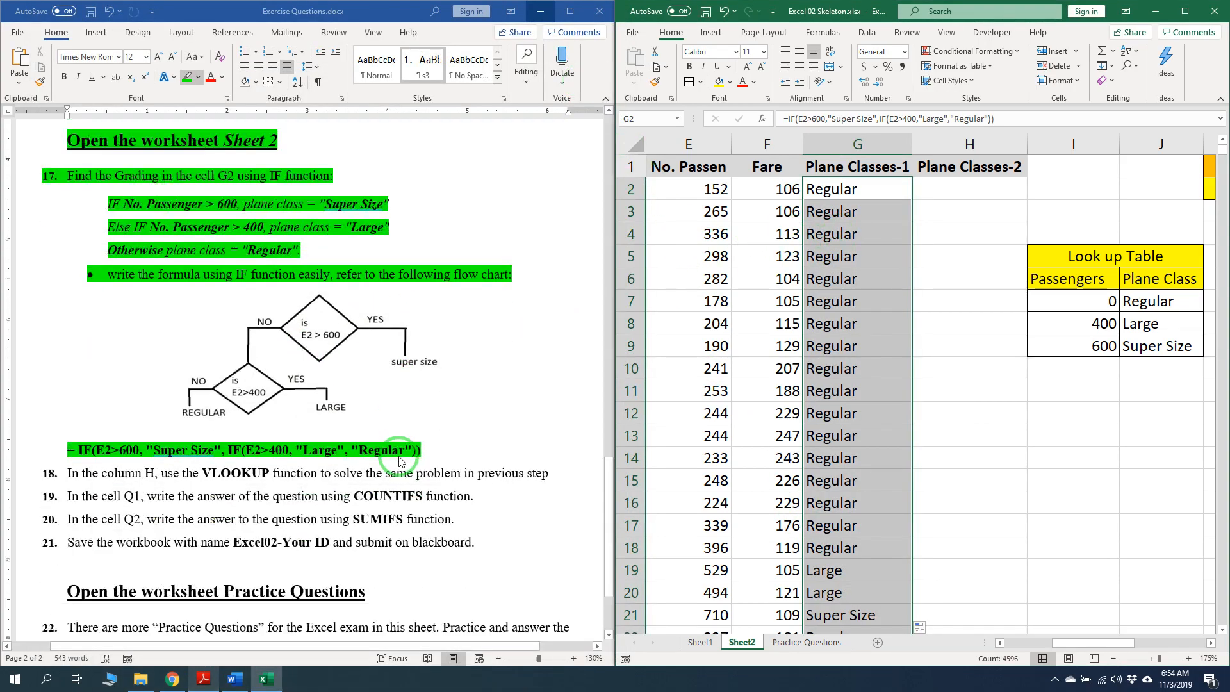
mouse_move(69, 393)
mouse_down()
mouse_move(250, 407)
mouse_move(550, 402)
mouse_up()
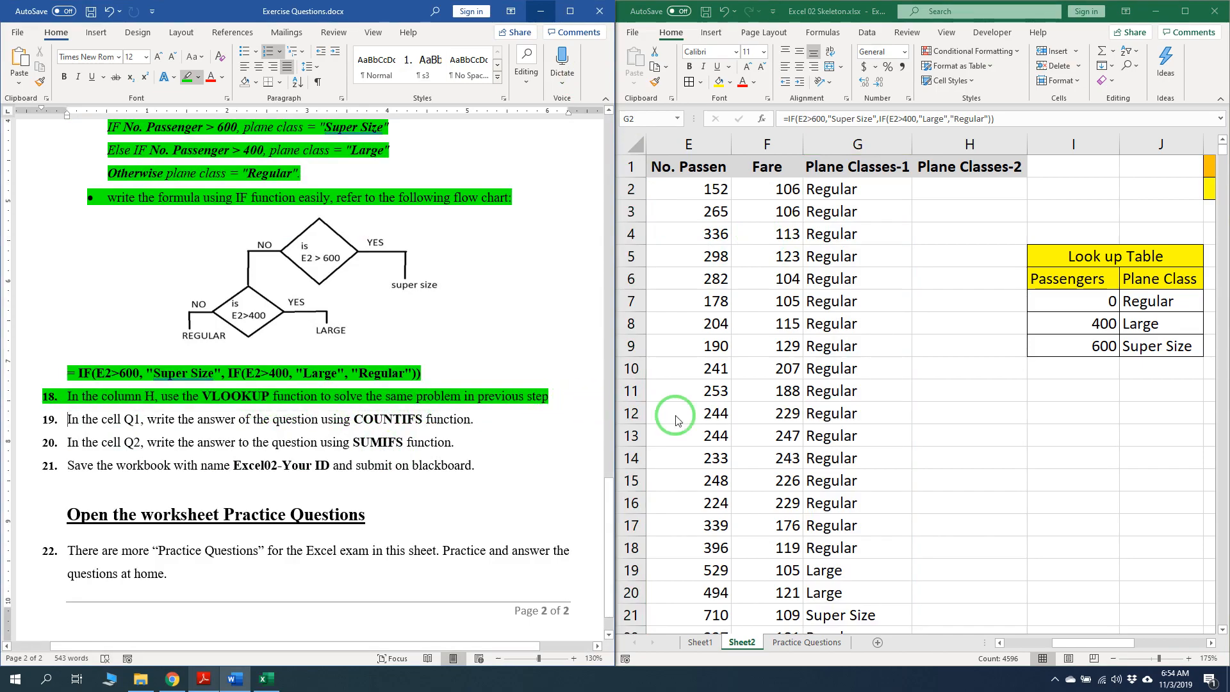
click(1032, 436)
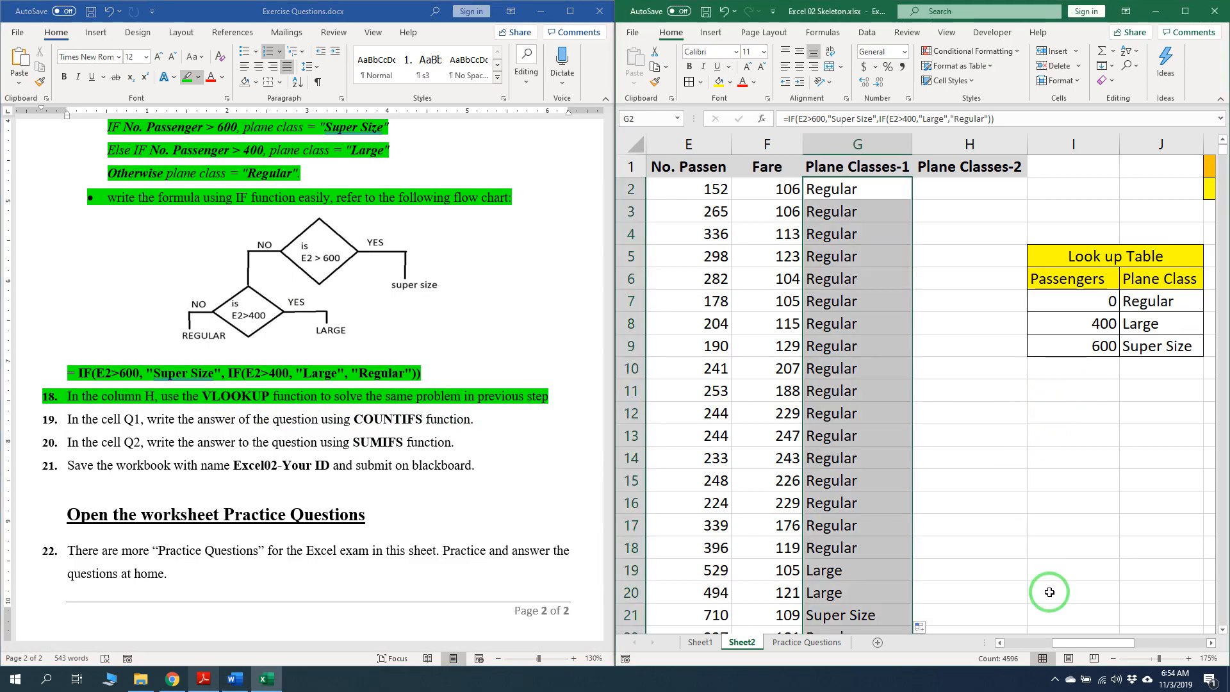
Start a VLOOKUP function in cell H2 through its function arguments, with E2 as the lookup value
click(984, 188)
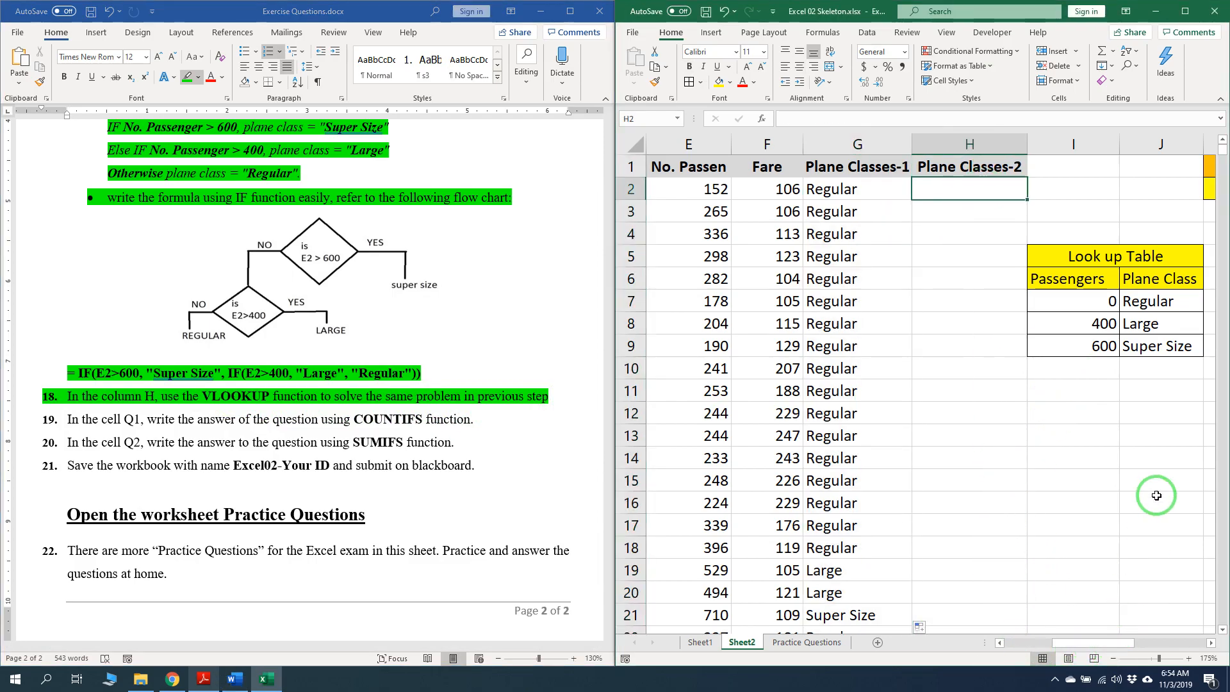
drag(1096, 256, 1128, 345)
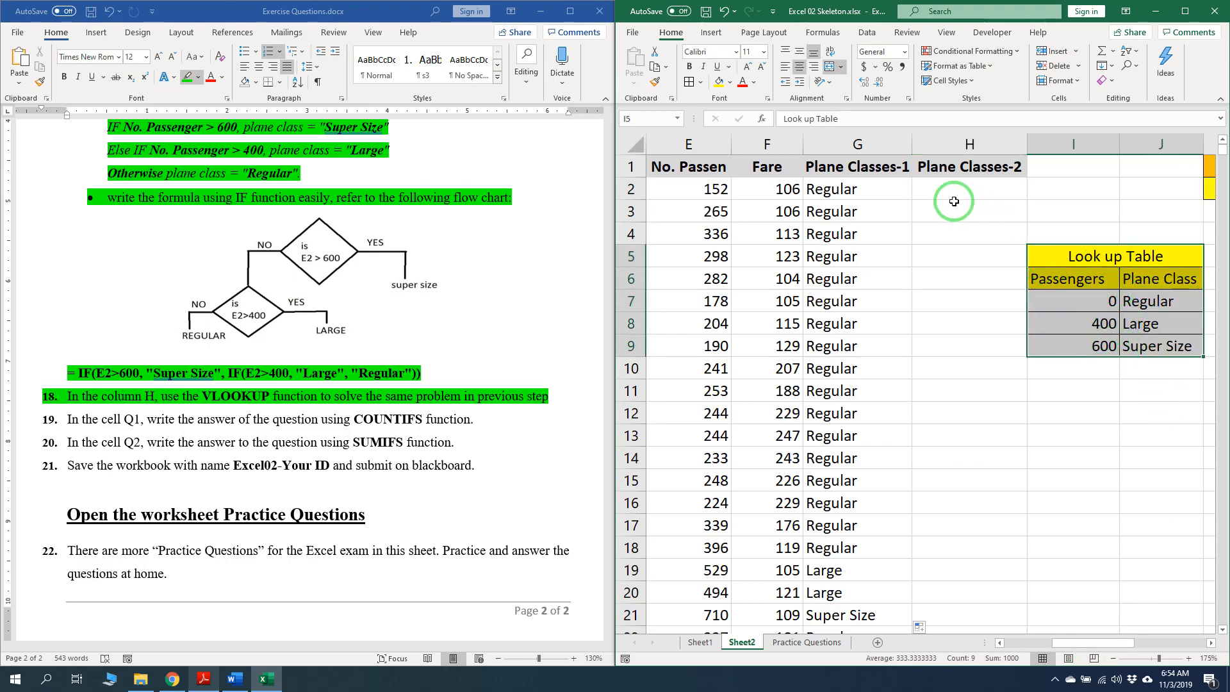
click(972, 186)
text(=vlo)
key(Tab)
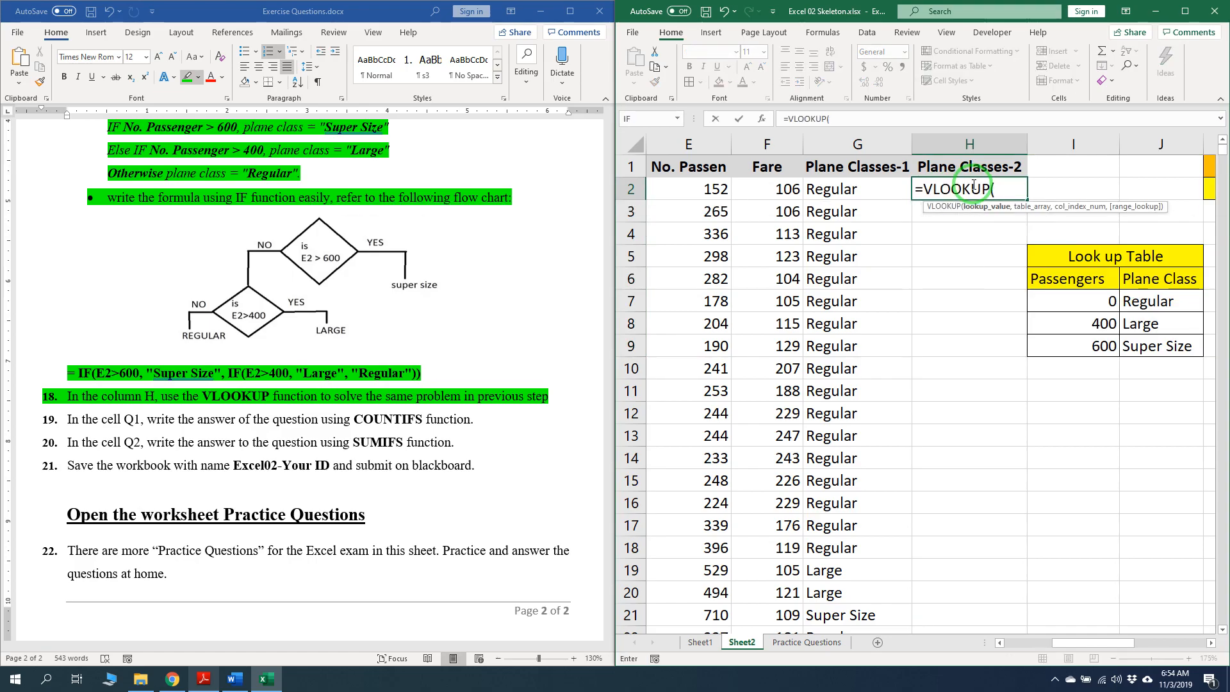
click(762, 119)
drag(1003, 186, 1043, 381)
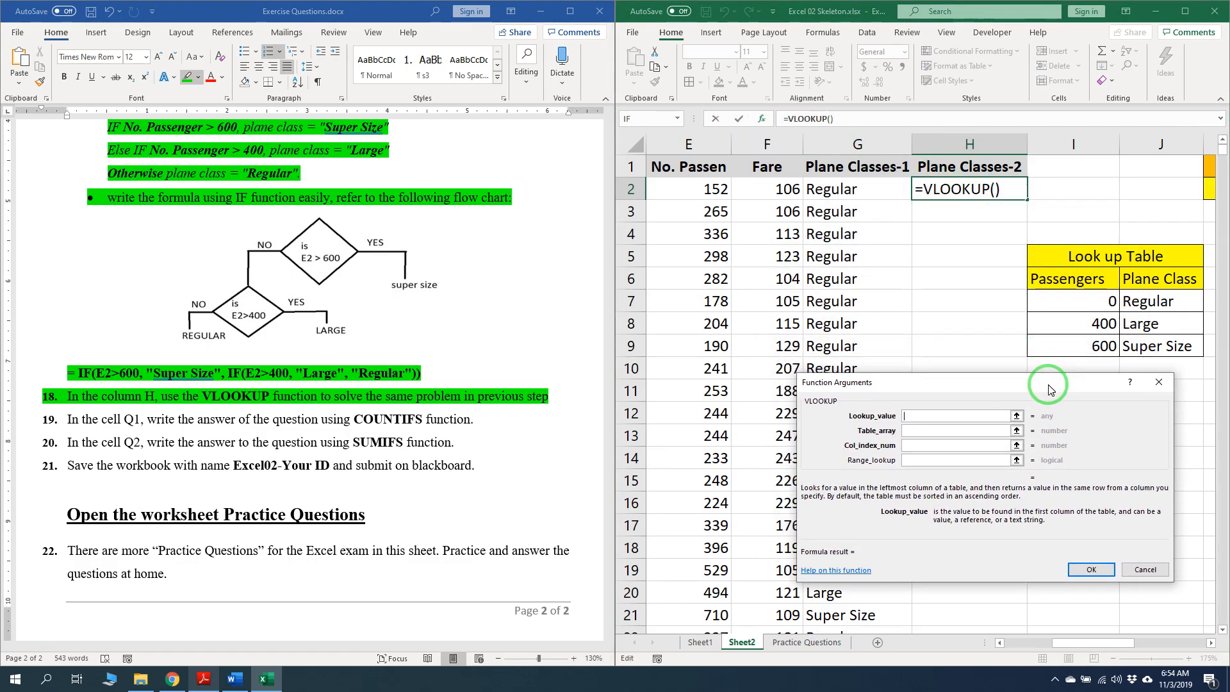
click(938, 417)
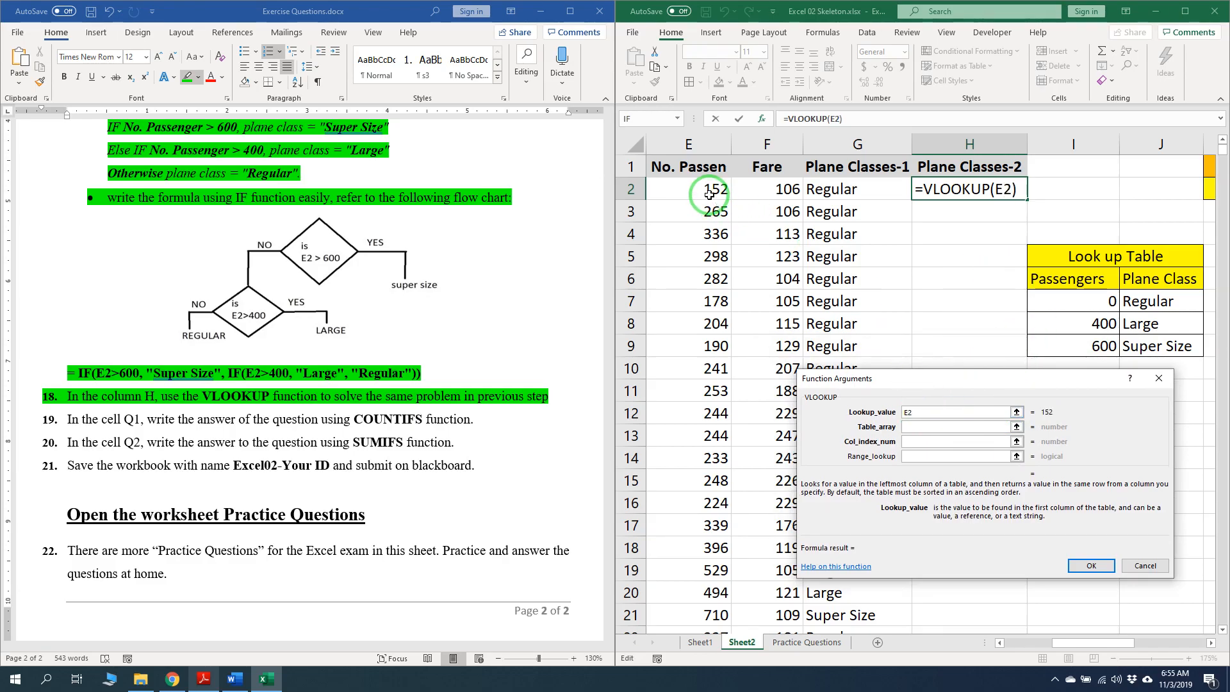
Set the VLOOKUP table array to the lookup table's data range as the absolute reference $I$7:$J$9
click(922, 427)
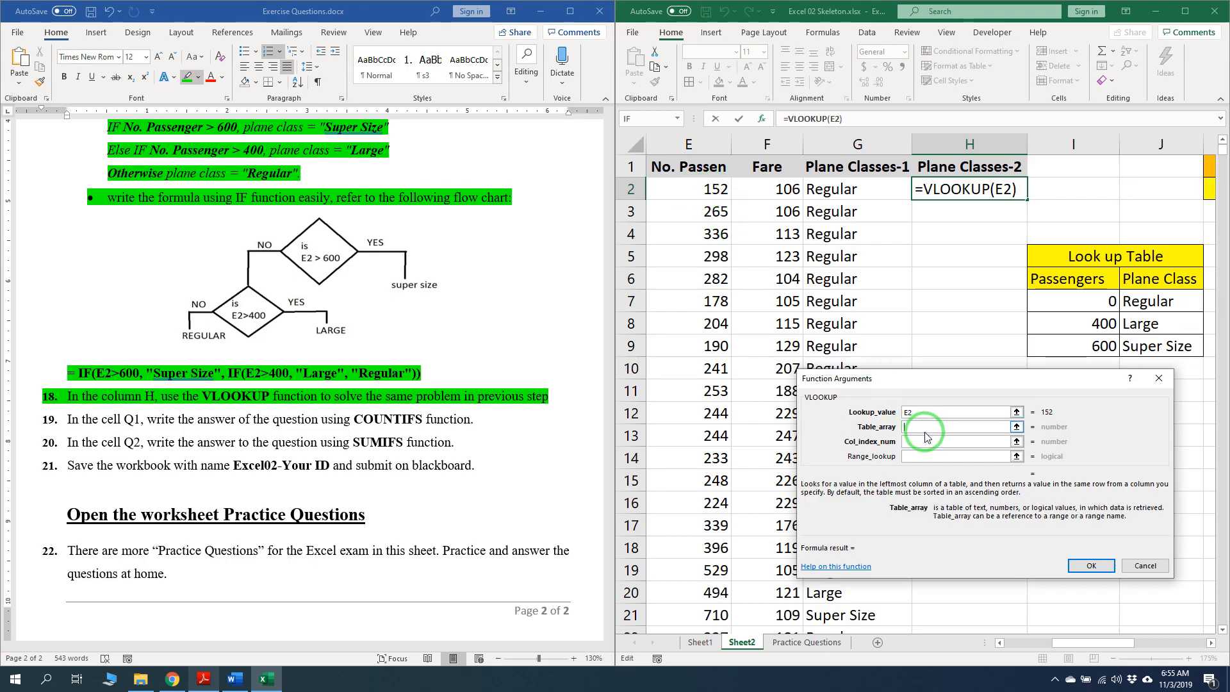
drag(1104, 300, 1162, 346)
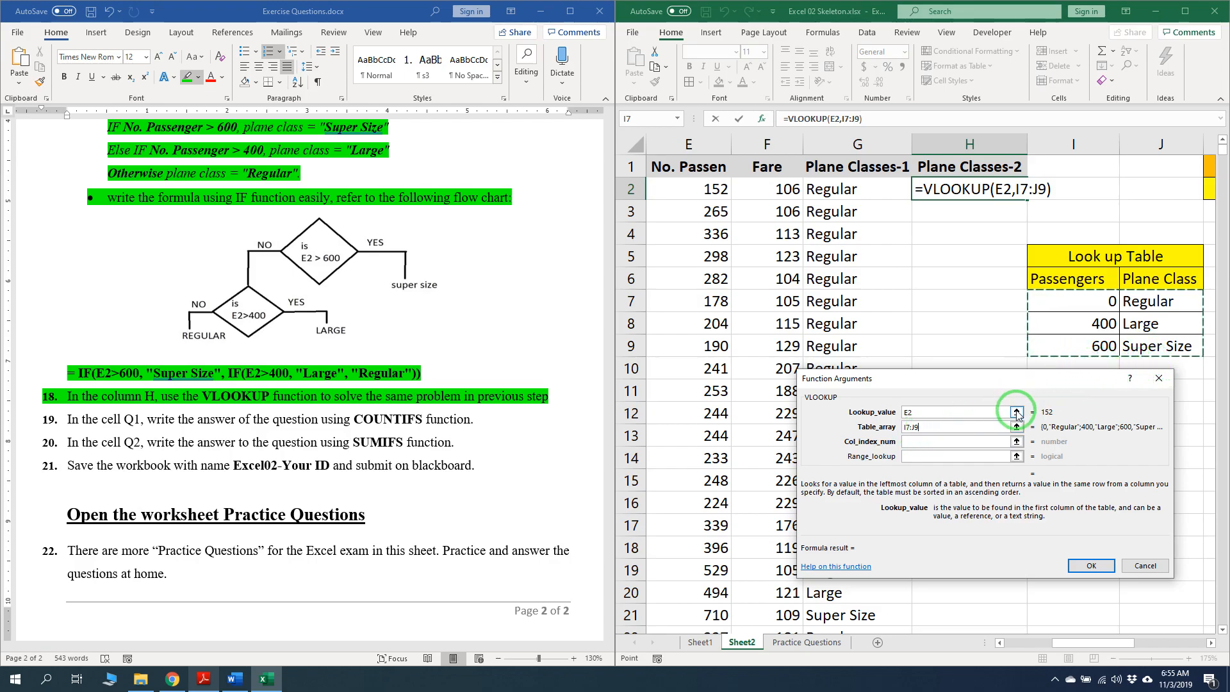
key(F4)
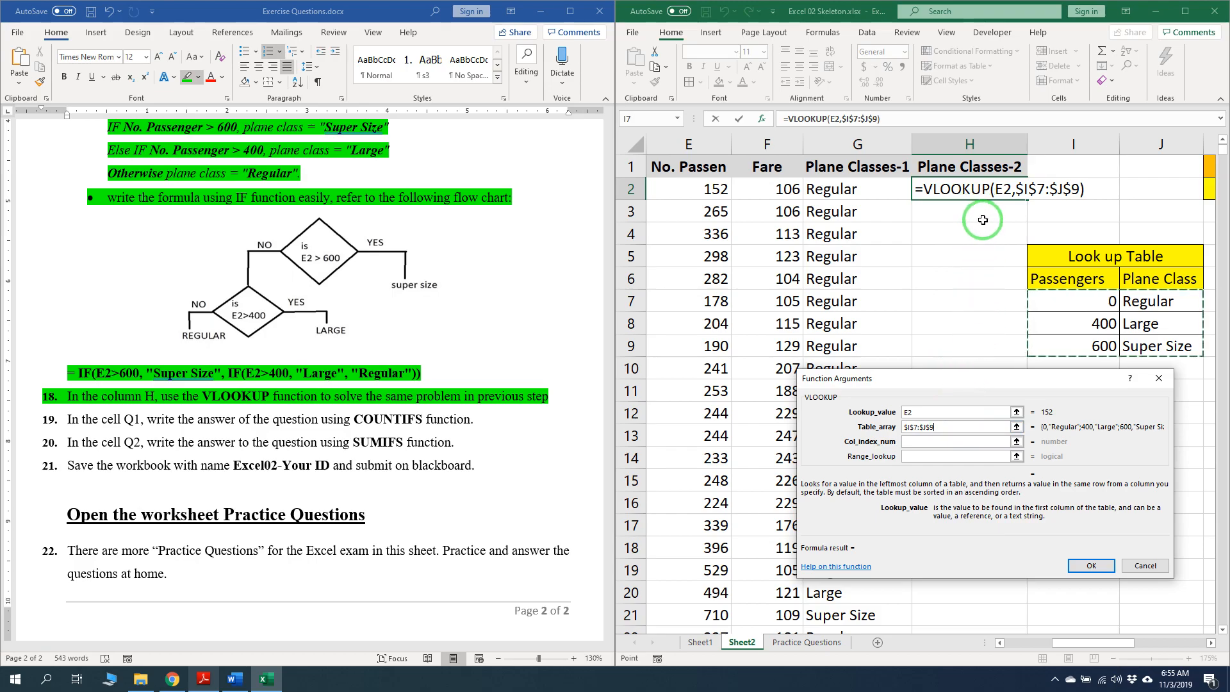
drag(1010, 381, 1003, 400)
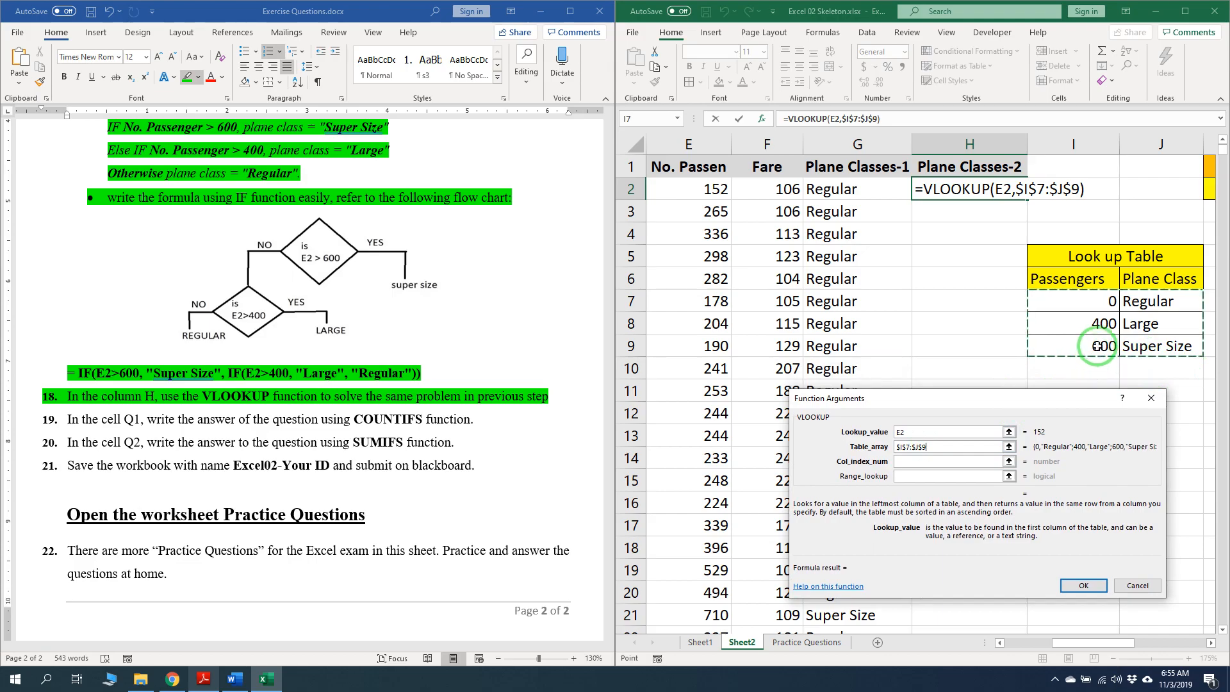
Complete the VLOOKUP with column index 2 and range lookup True, and fill it down the Plane Classes-2 column
click(942, 462)
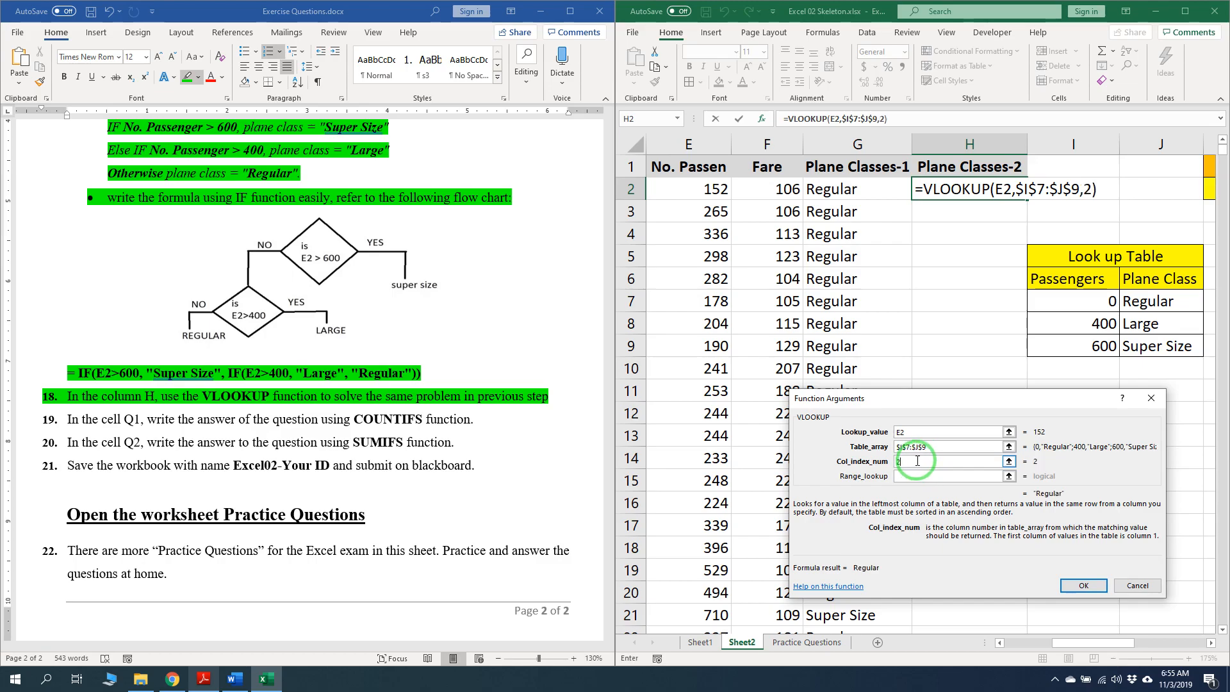
click(919, 475)
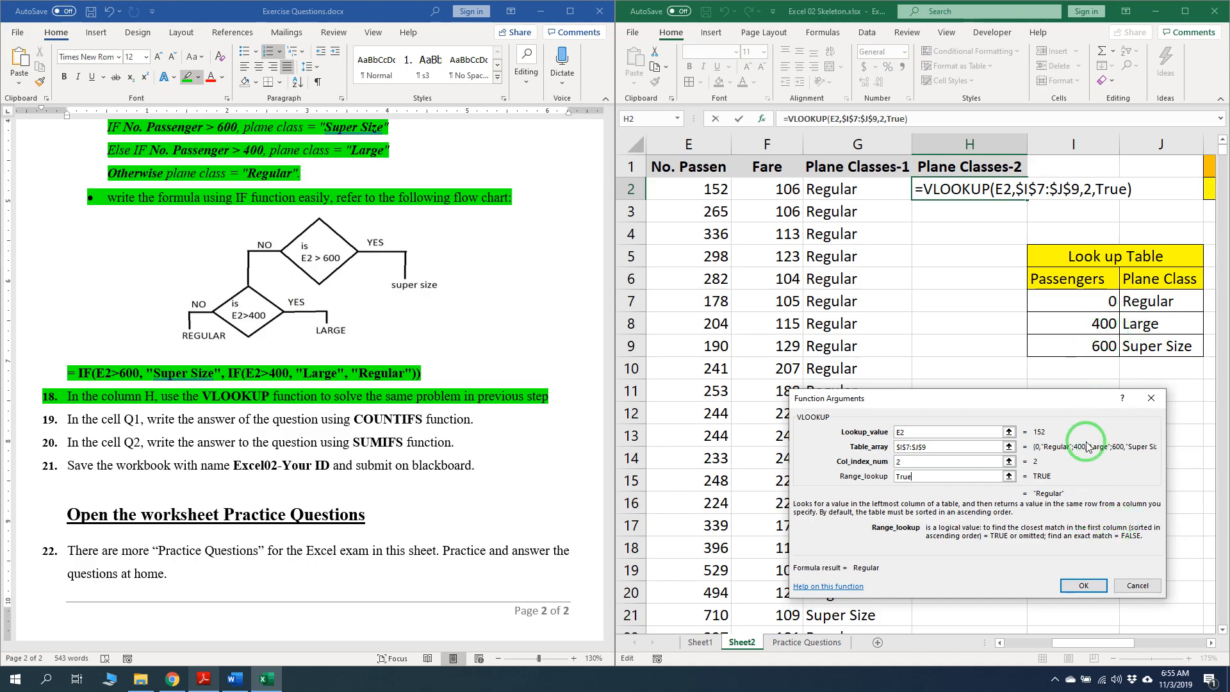
click(1082, 583)
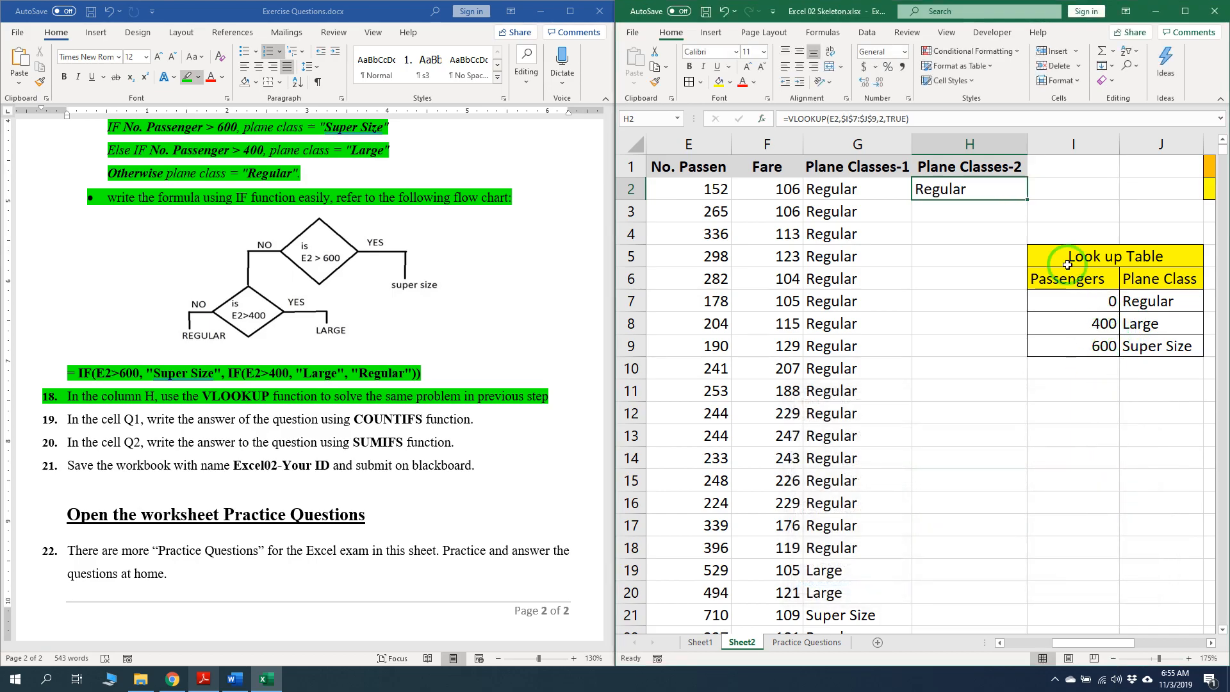
double_click(1027, 199)
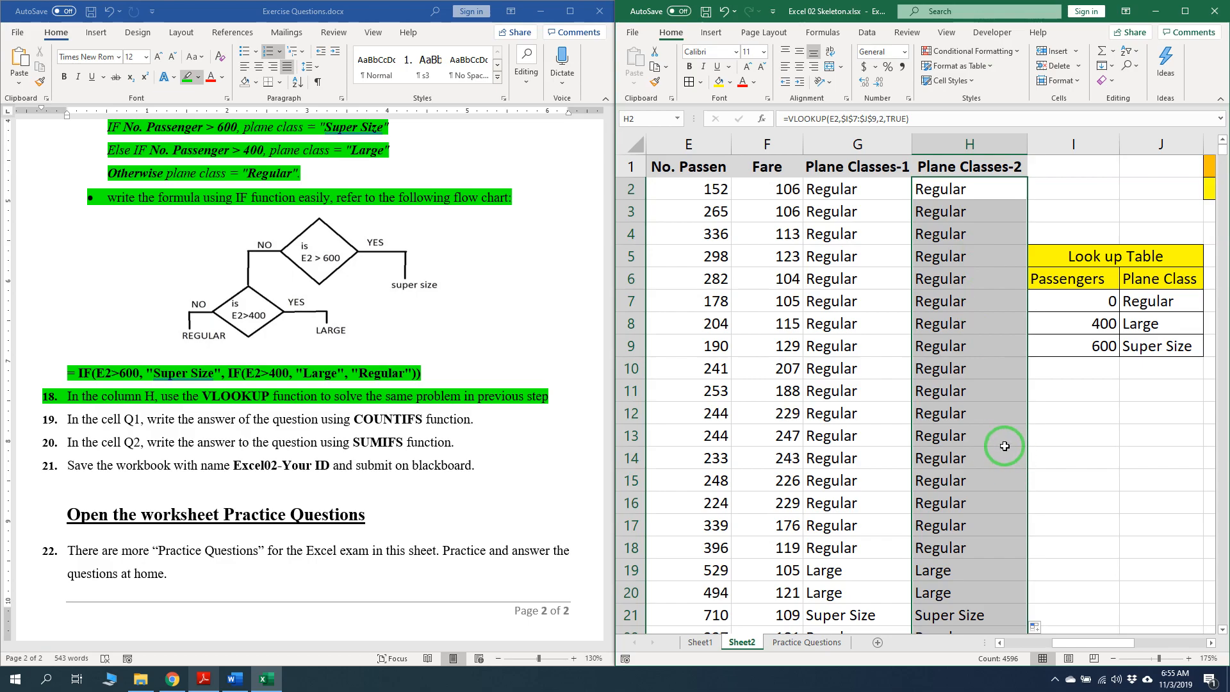
Switch to the Word document Exercise Questions and highlight question 19 about COUNTIFS in green
drag(1097, 643, 1166, 644)
click(88, 429)
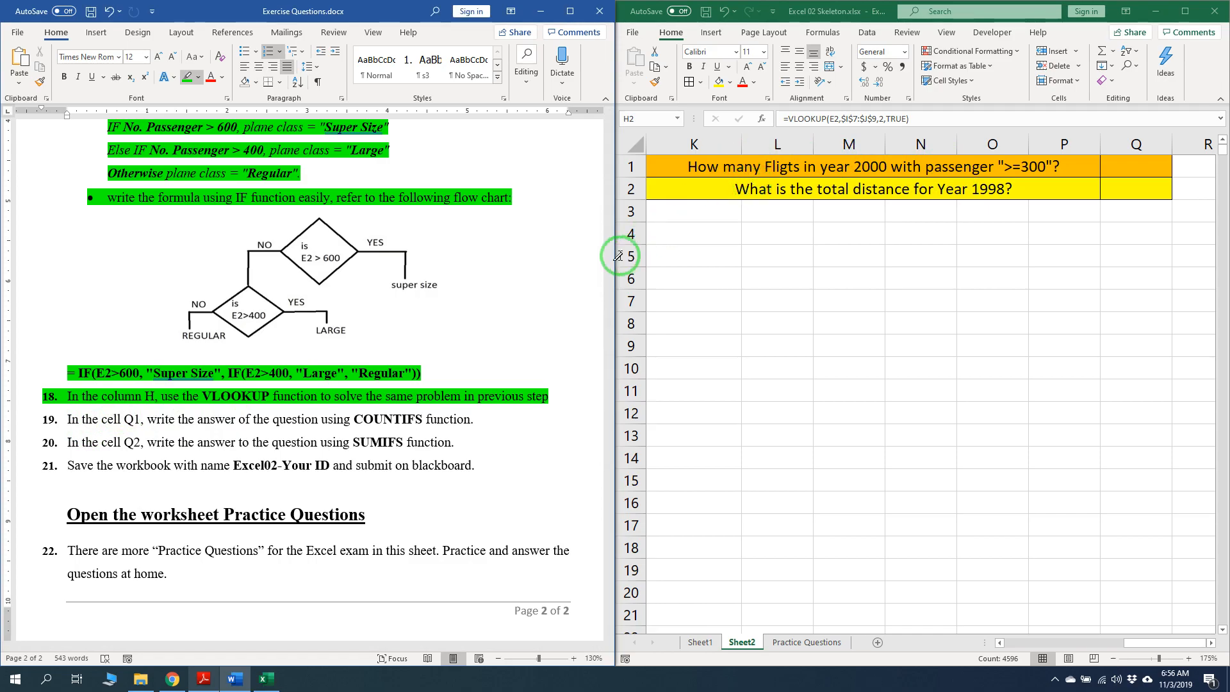
drag(68, 423, 484, 426)
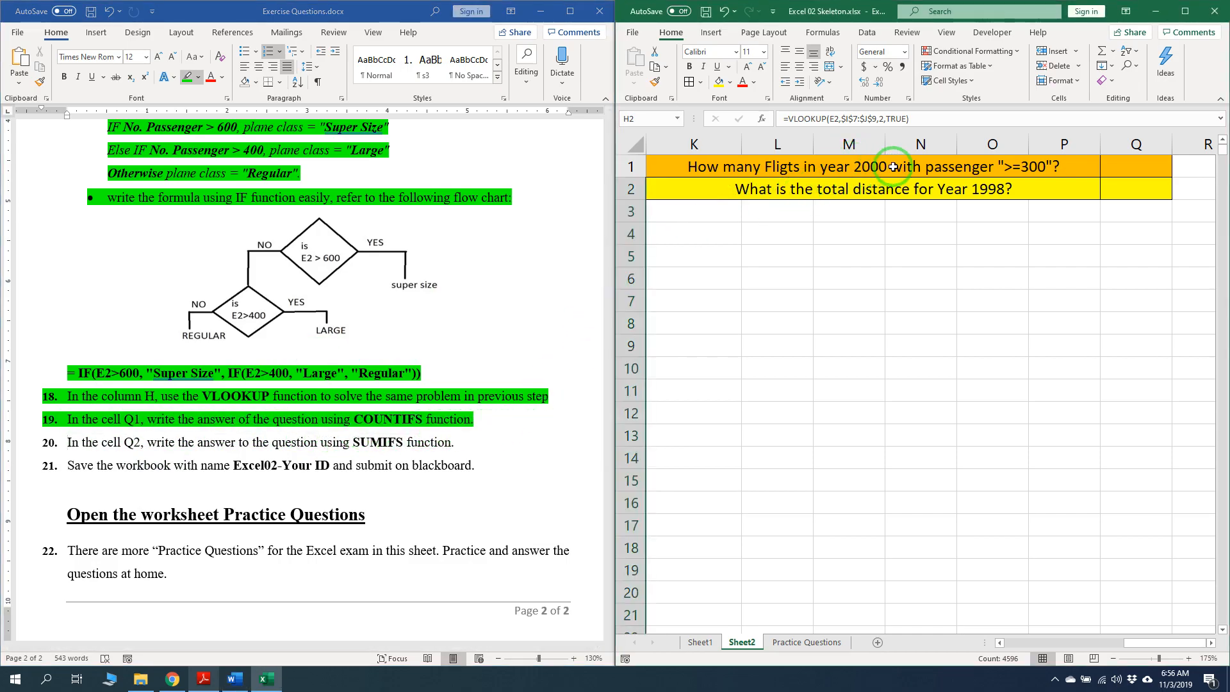
Start a COUNTIFS function in cell Q1 and open its function arguments
click(927, 166)
click(1135, 164)
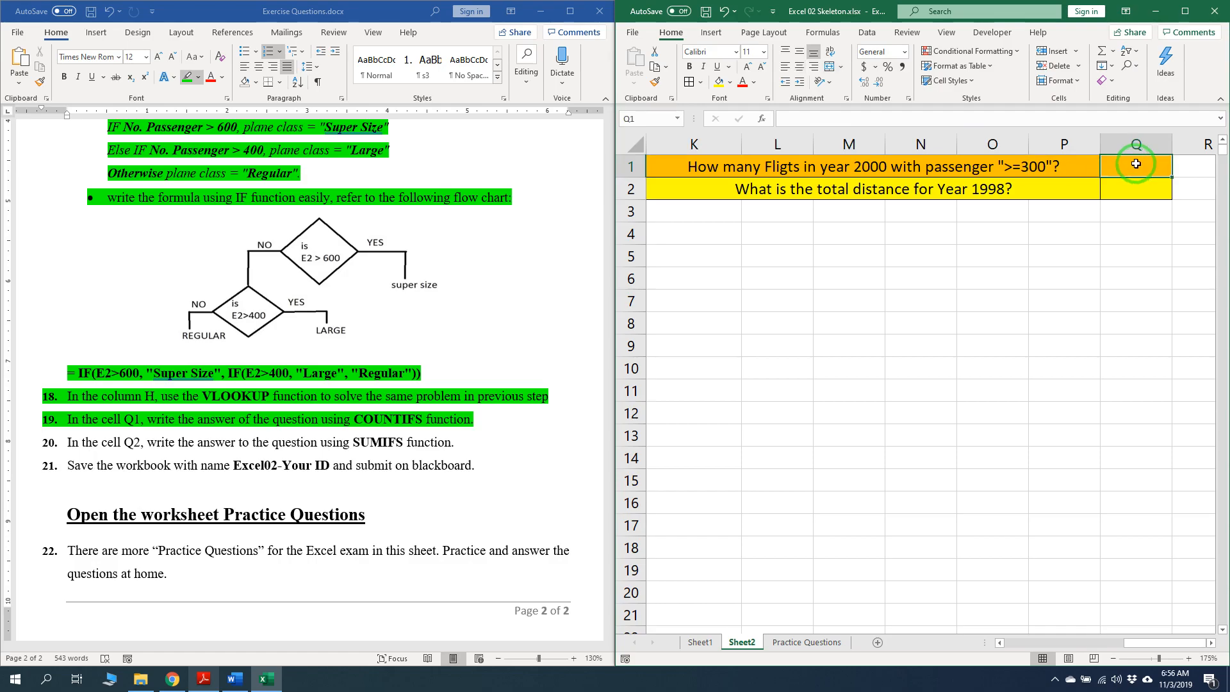
text(=)
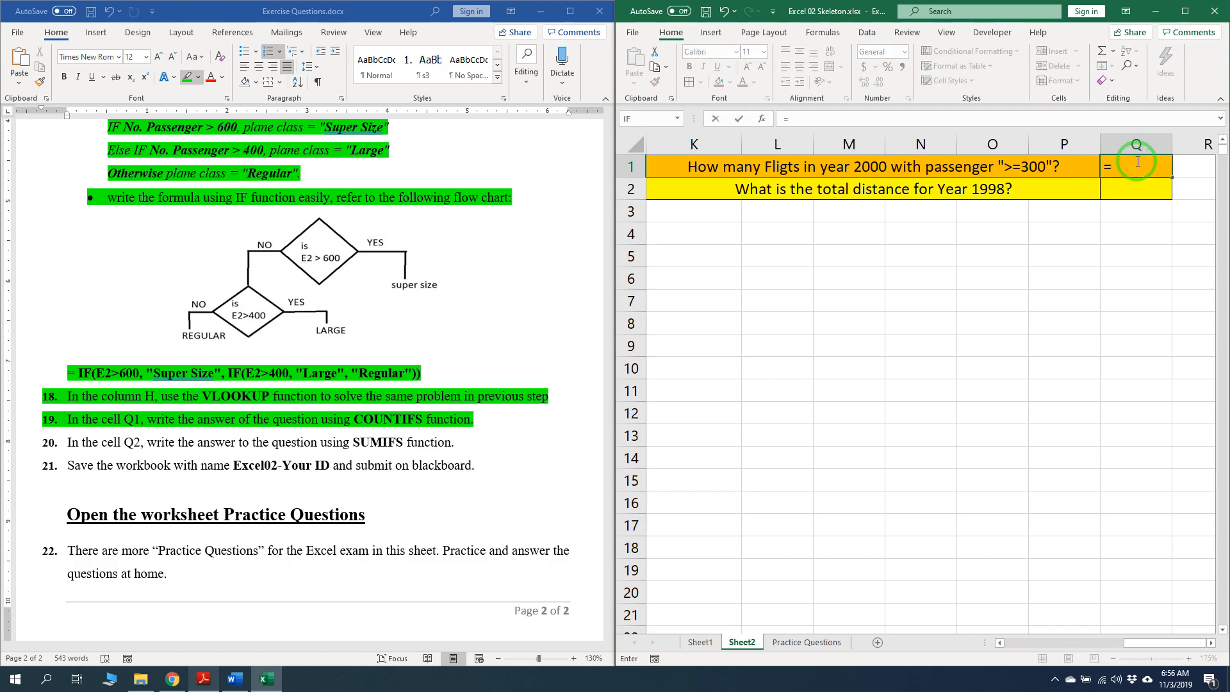
text(cou)
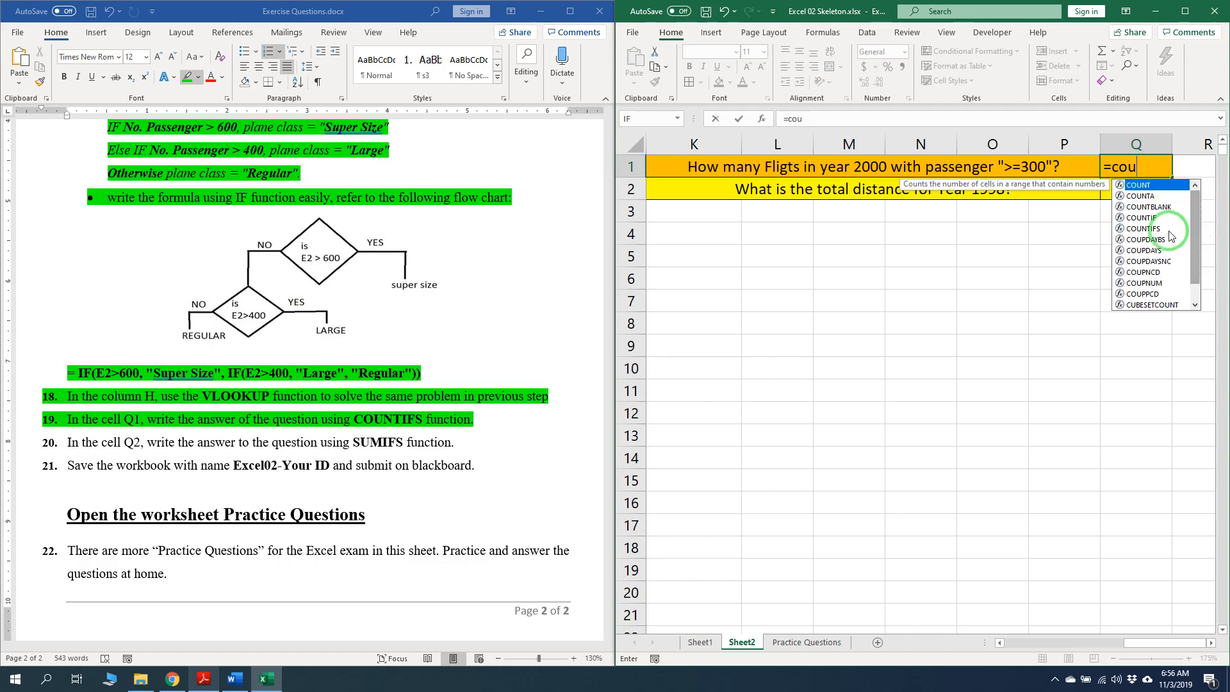
key(Down)
key(Down)
key(Down)
key(Down)
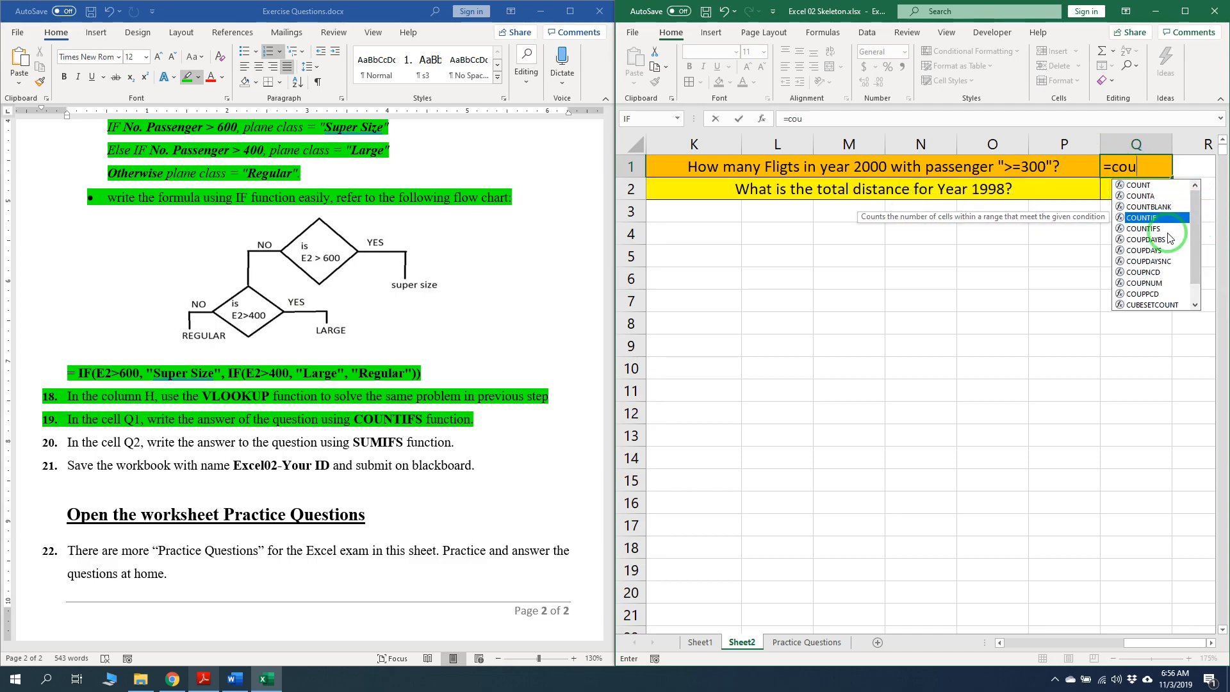
key(Tab)
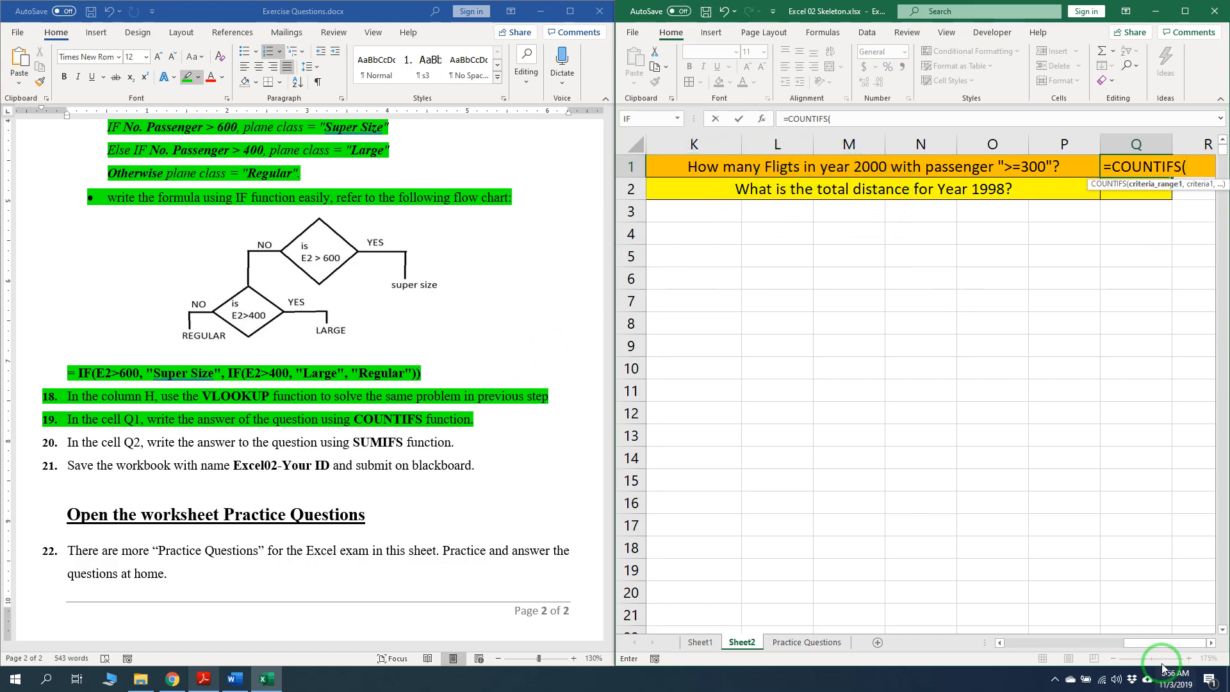
drag(1173, 642, 911, 634)
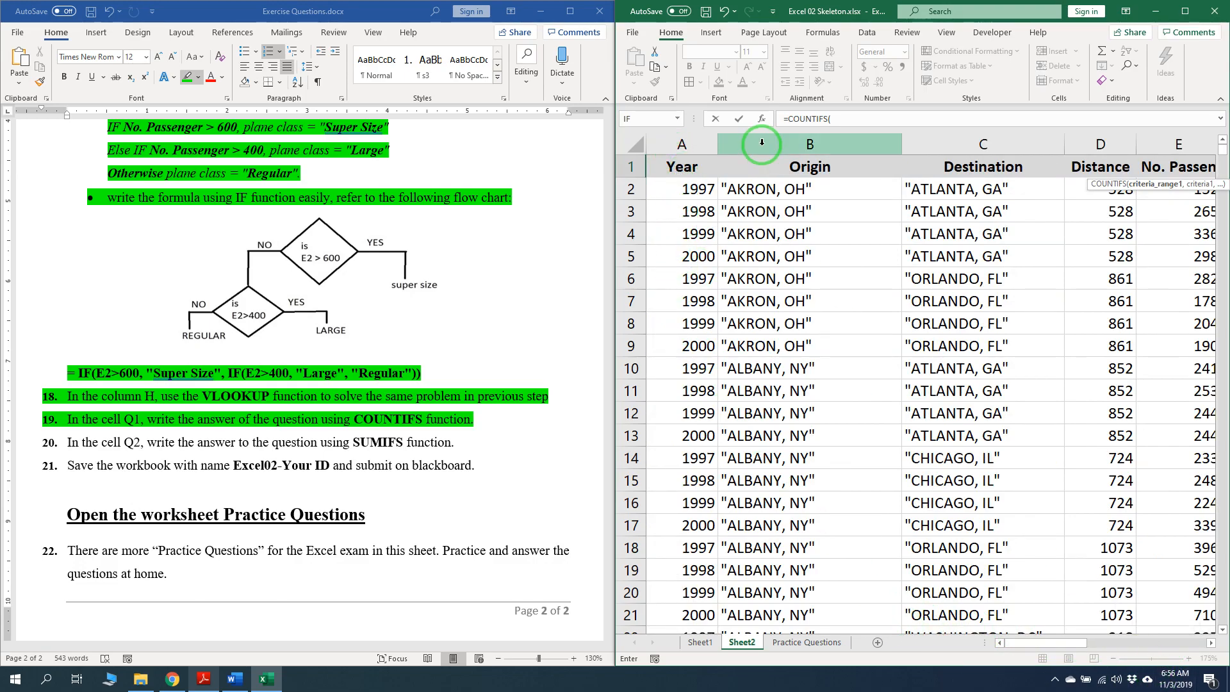
click(761, 119)
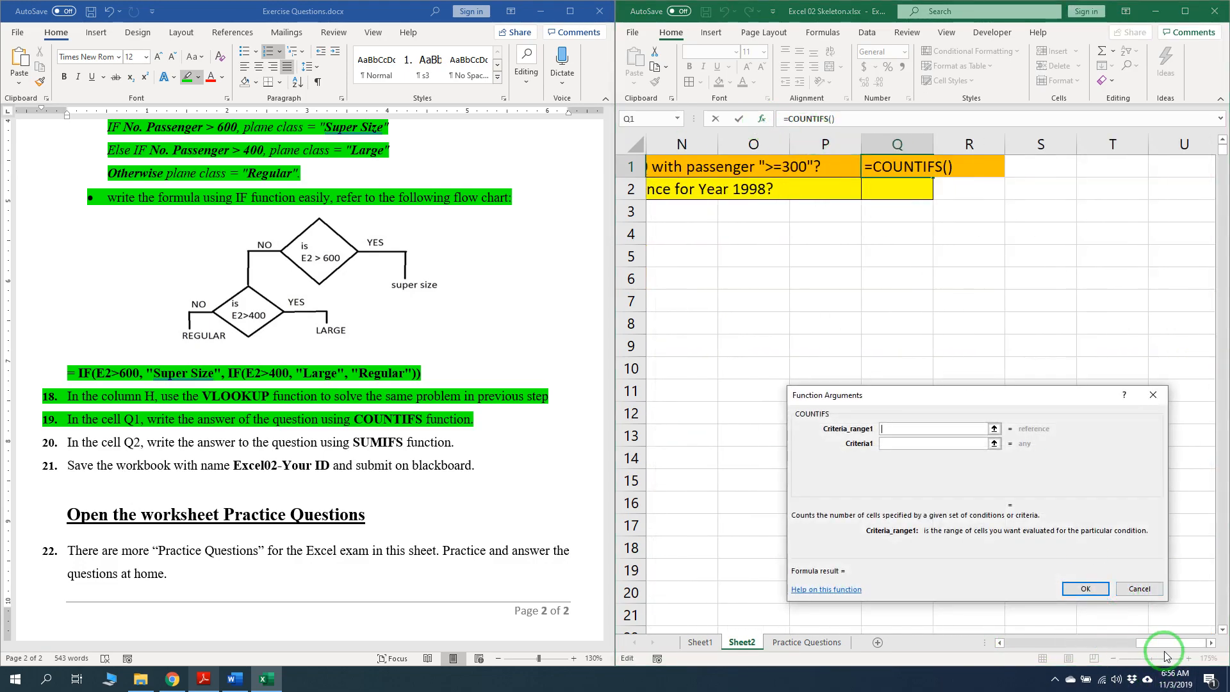
Set the first COUNTIFS criteria range to the Year data A2:A4597 with 2000 as its criterion
drag(1169, 643, 936, 635)
click(682, 145)
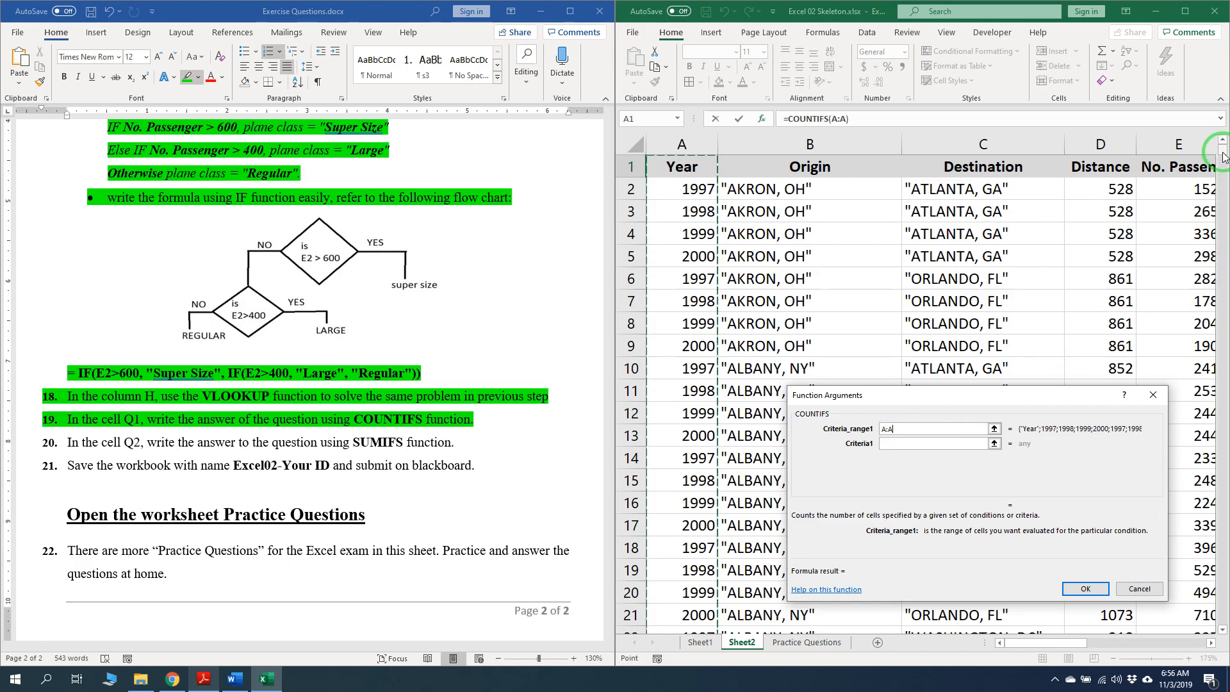
drag(1223, 157, 1216, 616)
scroll(678, 591, down, 2)
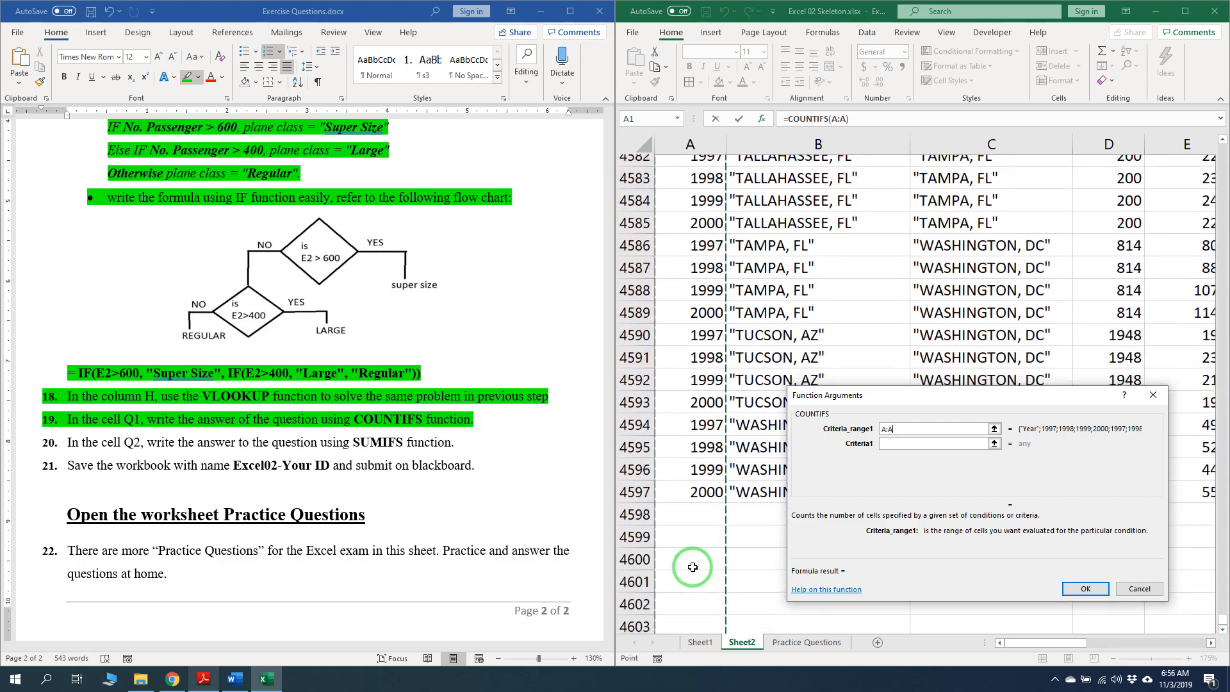
click(885, 429)
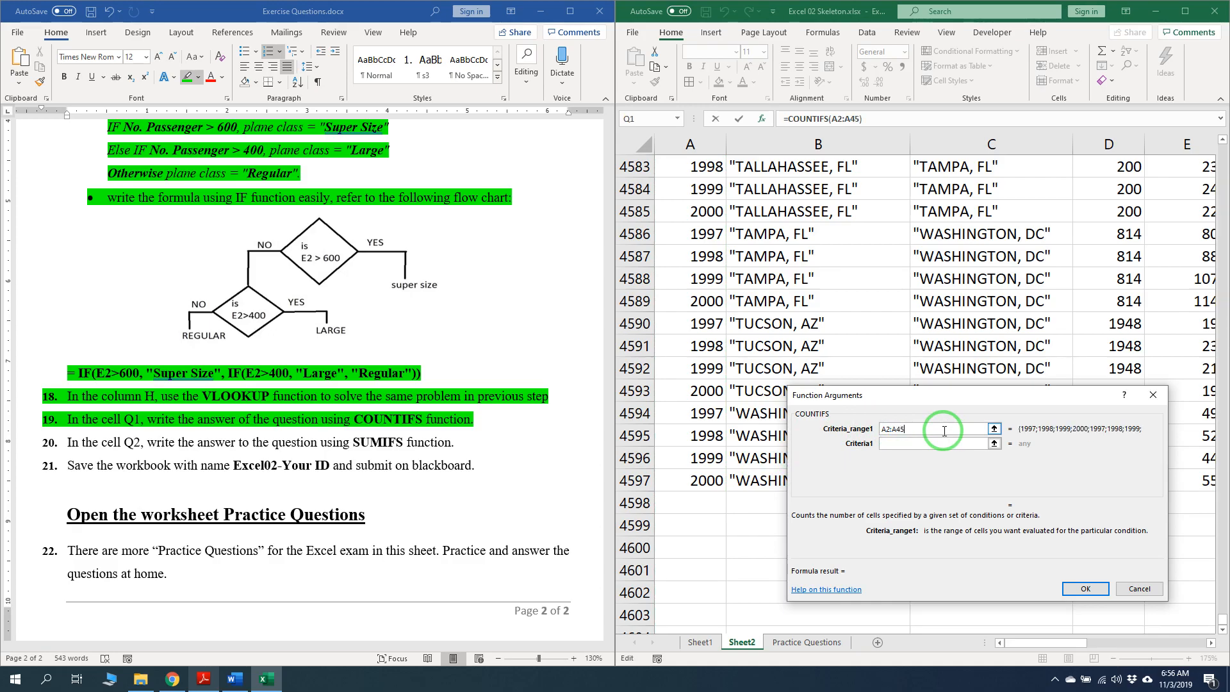
click(939, 444)
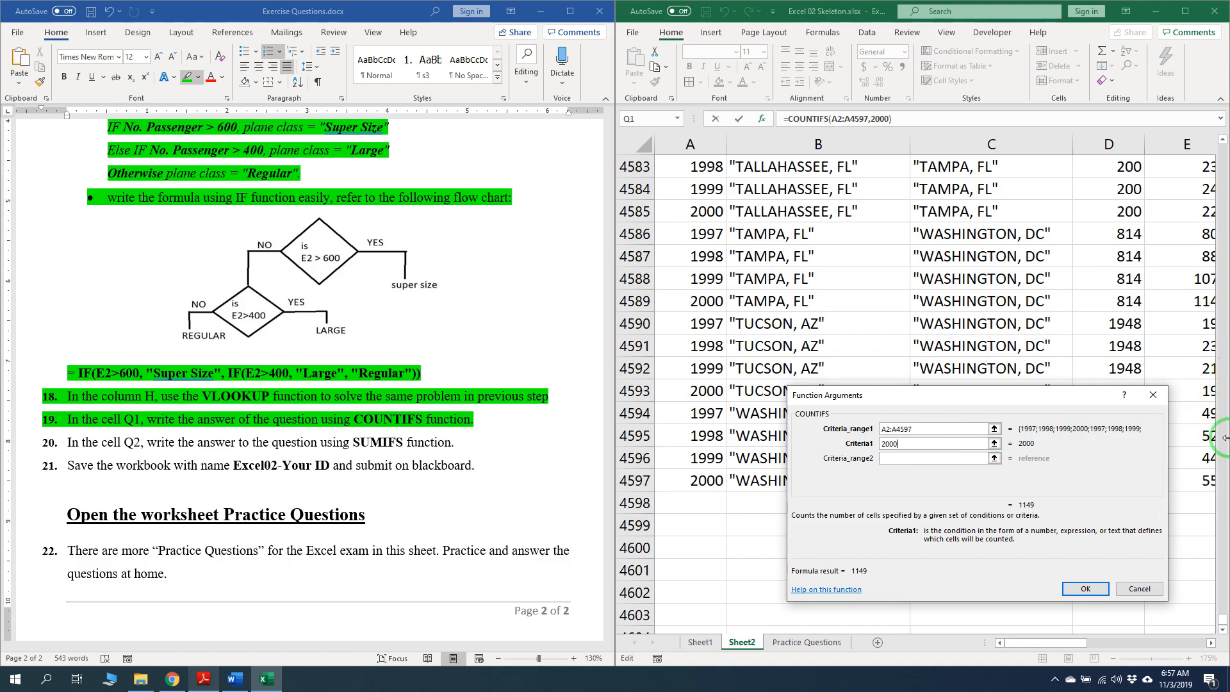
Add the passenger data E2:E4597 as the second criteria range with criterion >=300, and complete the COUNTIFS formula
drag(1222, 623, 1221, 132)
drag(1054, 645, 1172, 647)
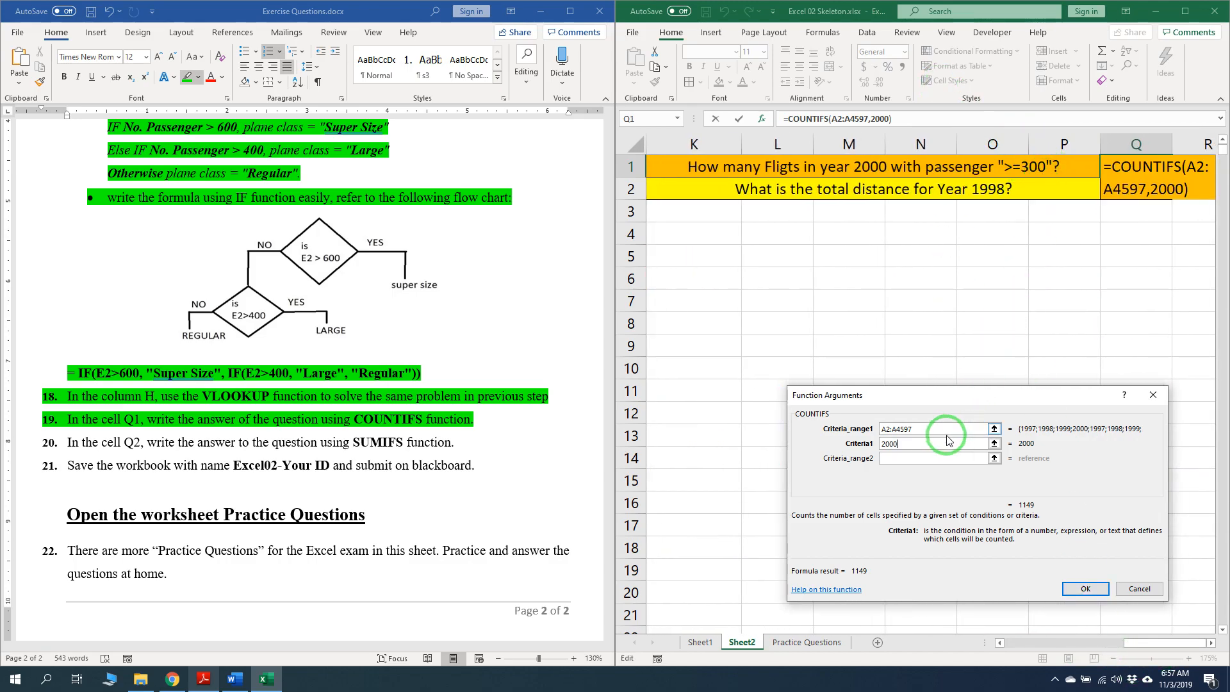
drag(1166, 646, 1062, 644)
click(909, 459)
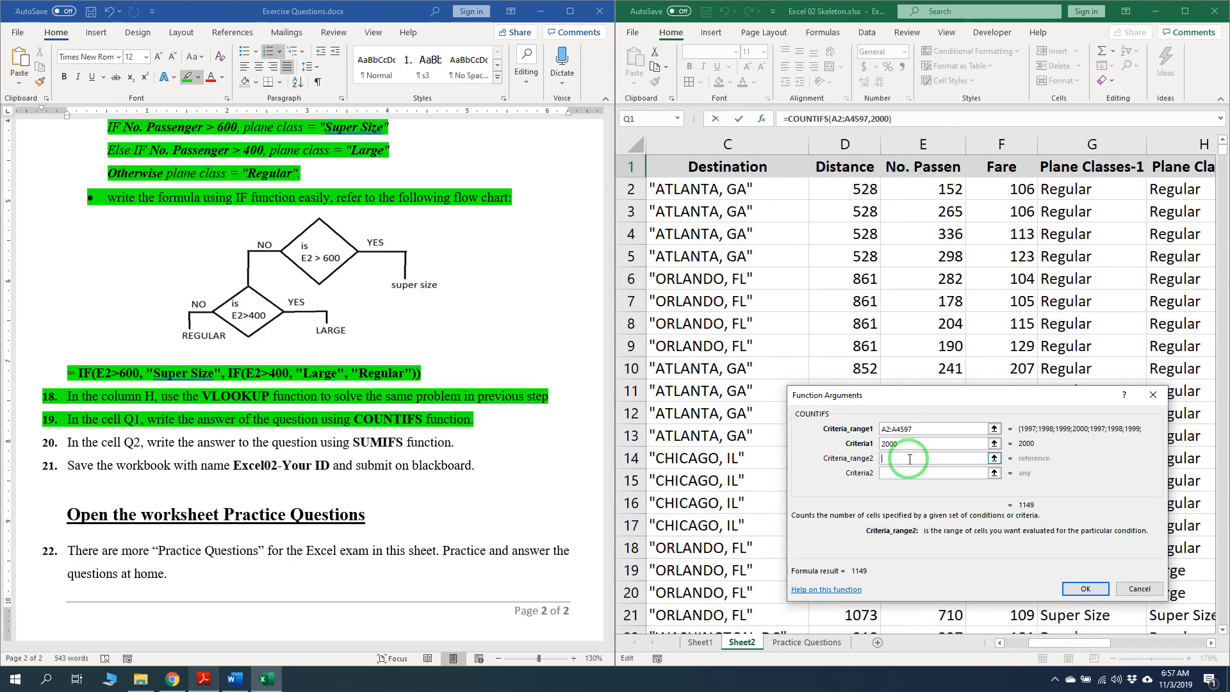
click(923, 144)
click(886, 458)
click(1095, 480)
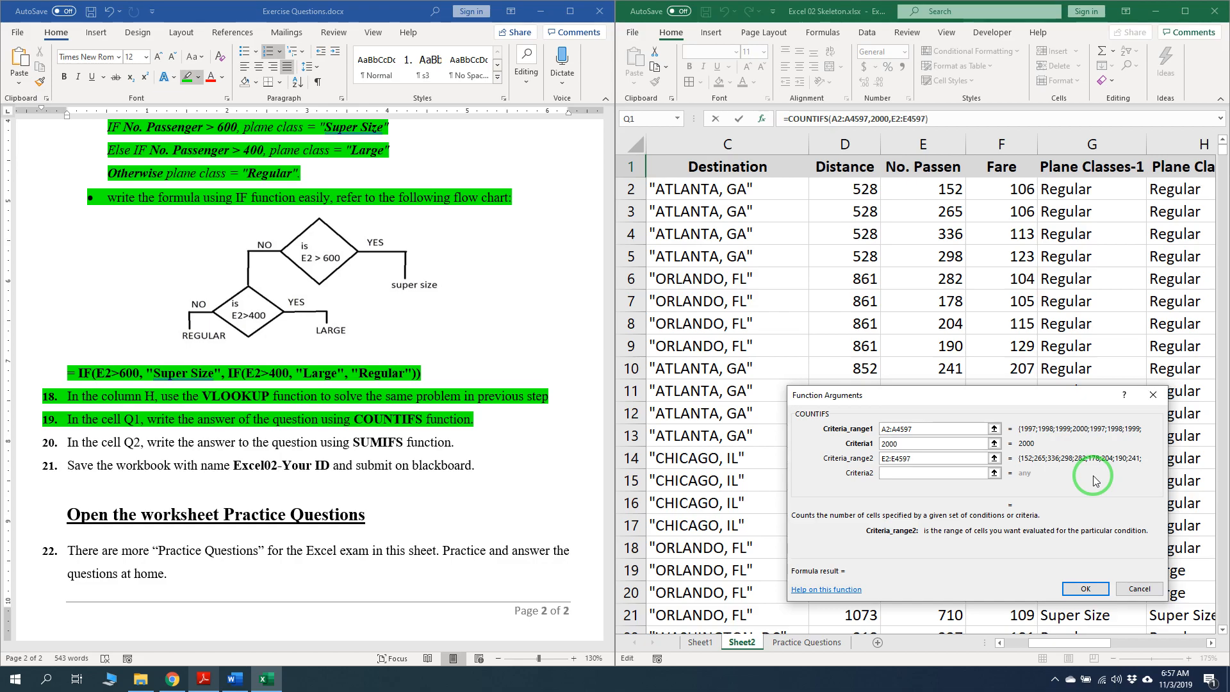
click(962, 474)
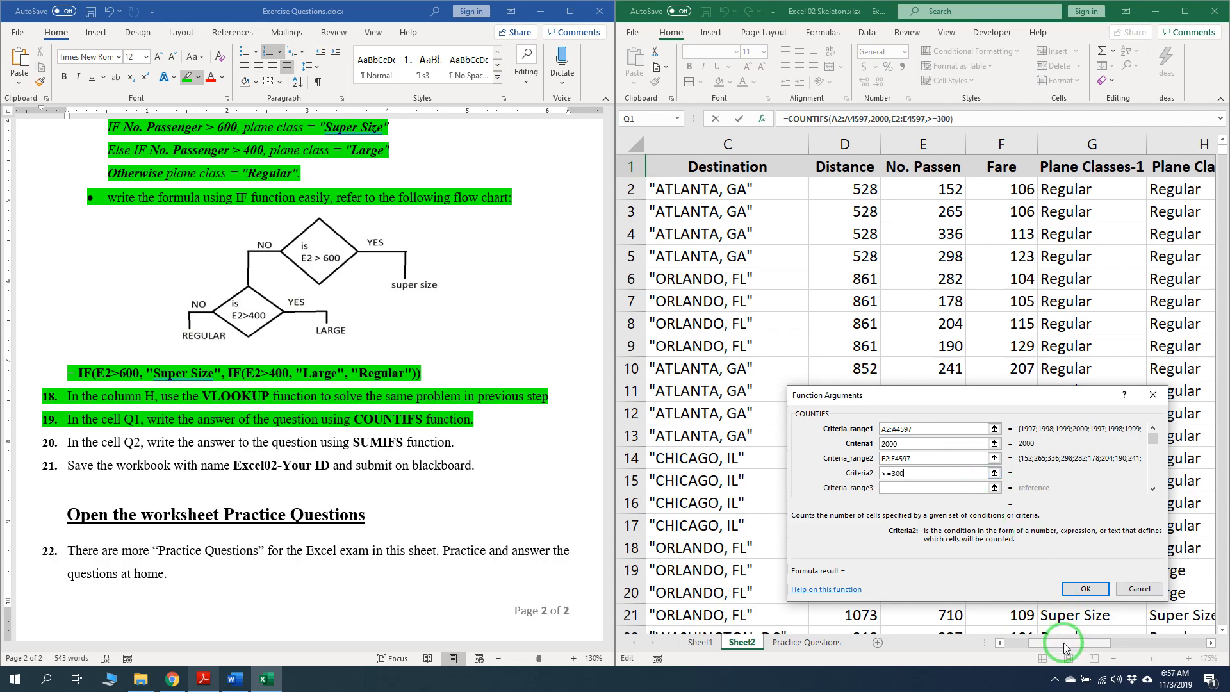
drag(1070, 642, 1150, 648)
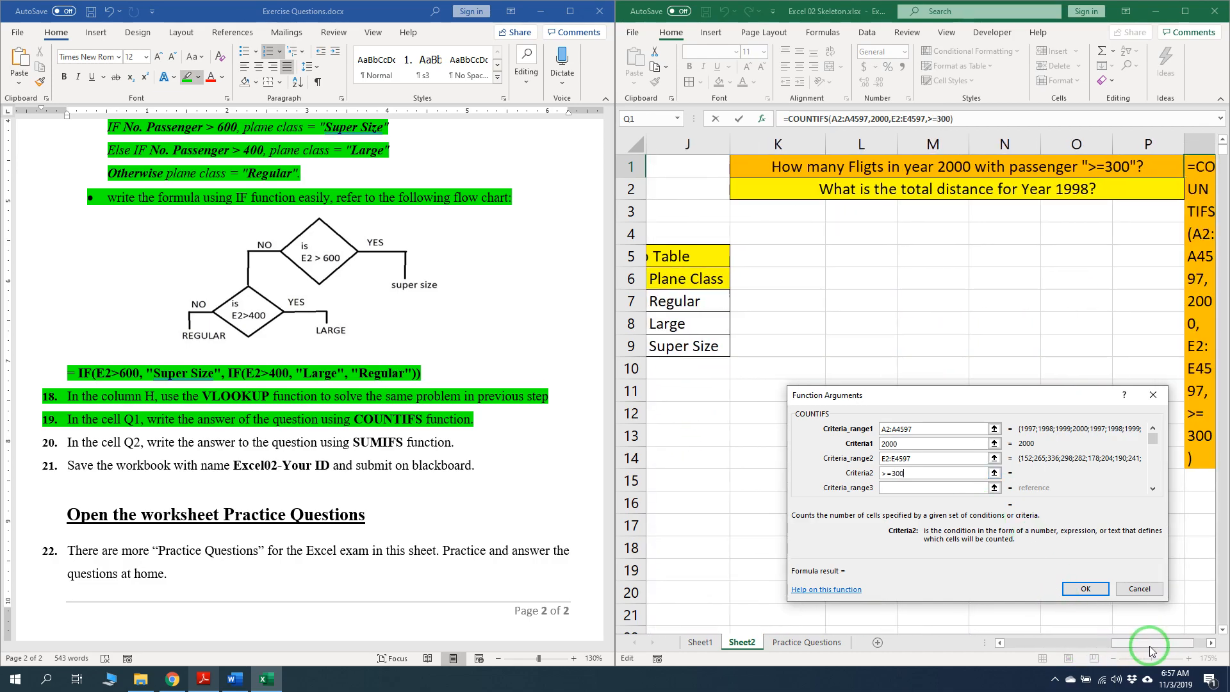
click(1084, 588)
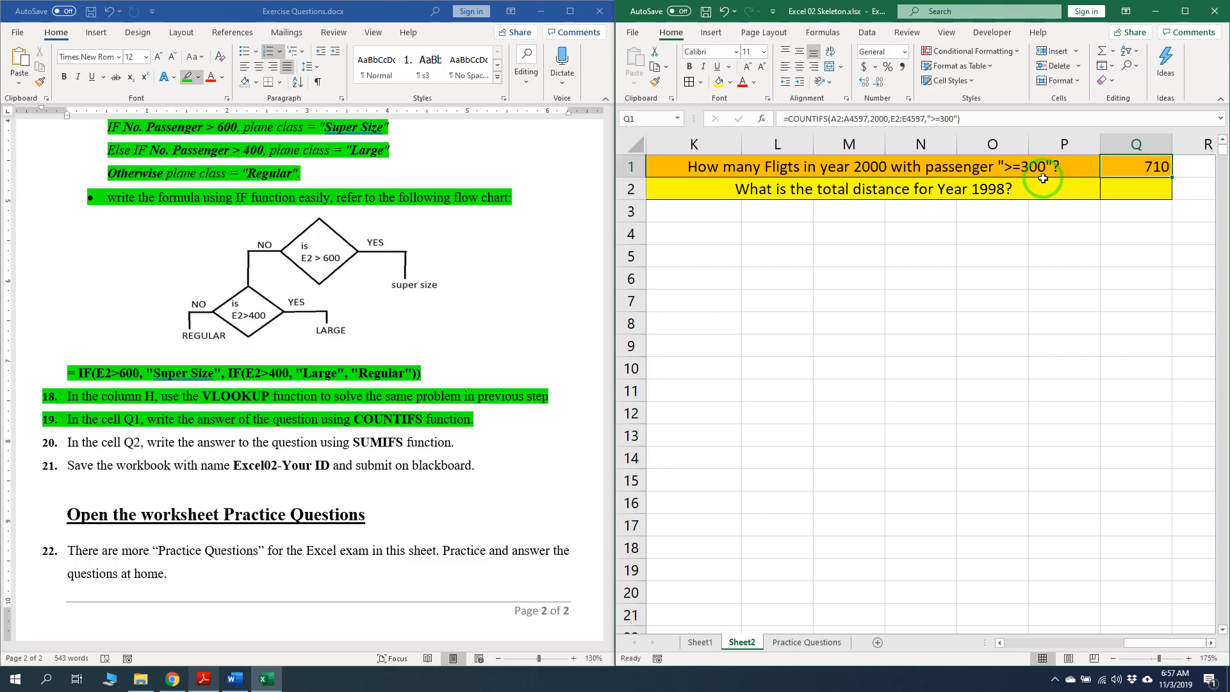
Switch to the Word document Exercise Questions and highlight question 20 about SUMIFS in green
click(391, 442)
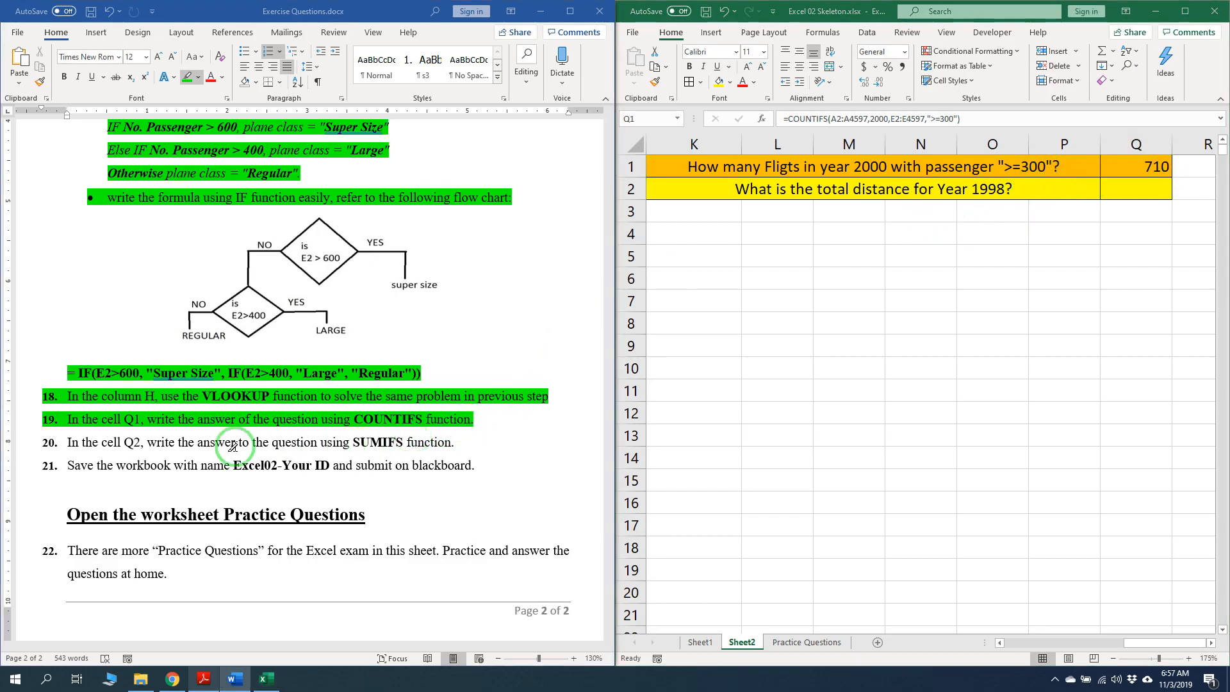
drag(67, 441, 454, 455)
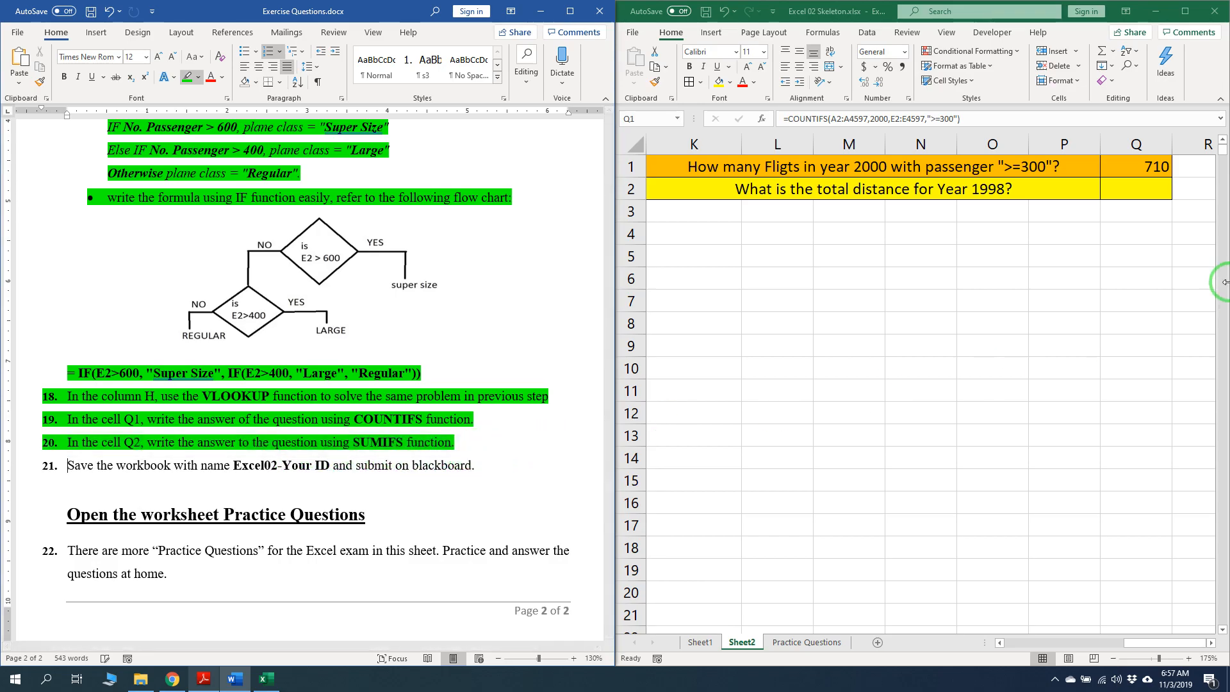
Switch back to the Excel workbook and examine the Year and Distance columns needed for the 1998 total distance question
click(1157, 192)
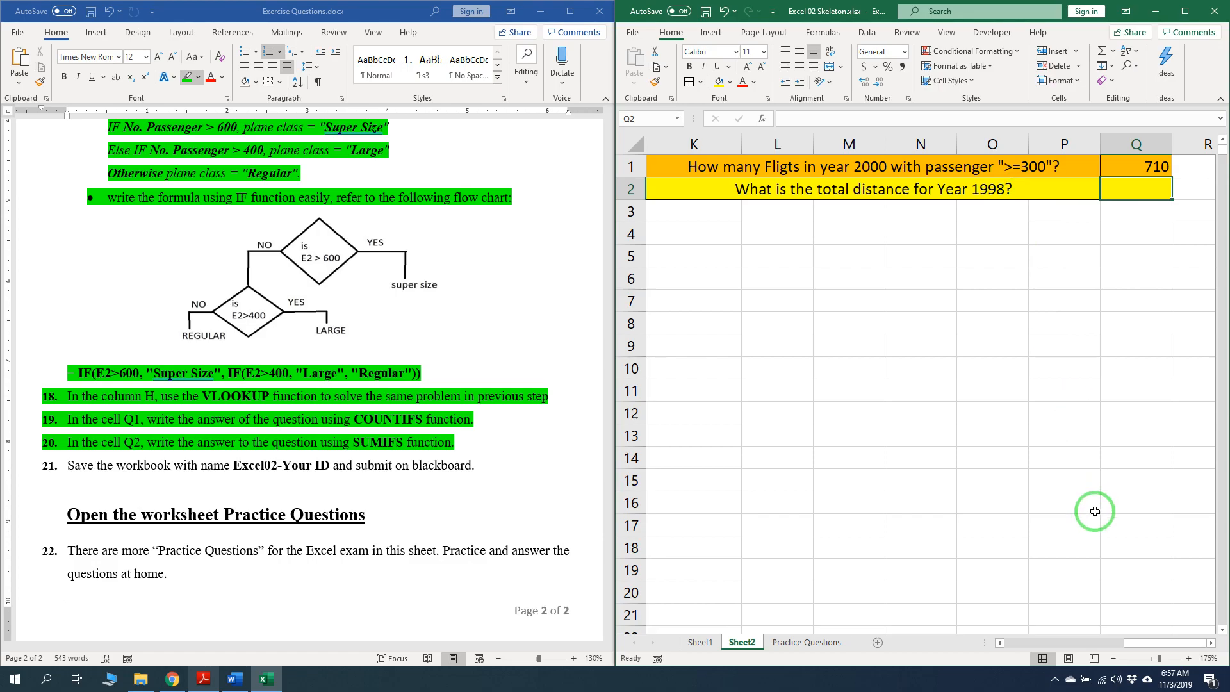
drag(1181, 644, 1010, 632)
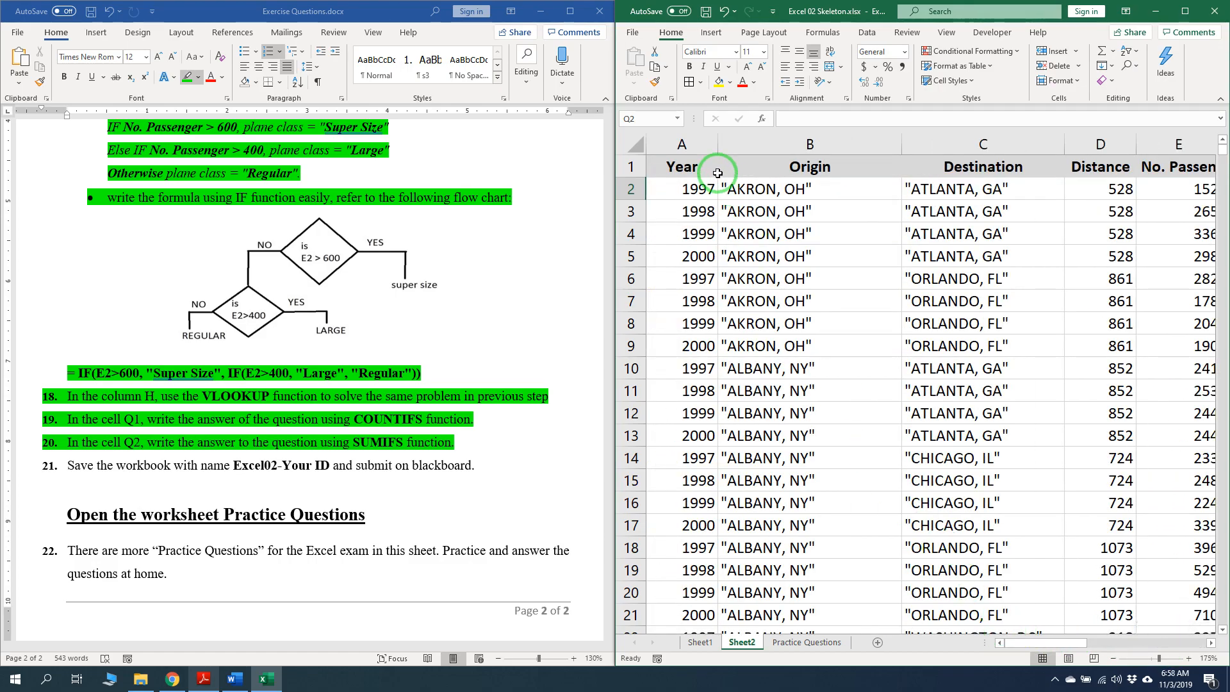
click(691, 144)
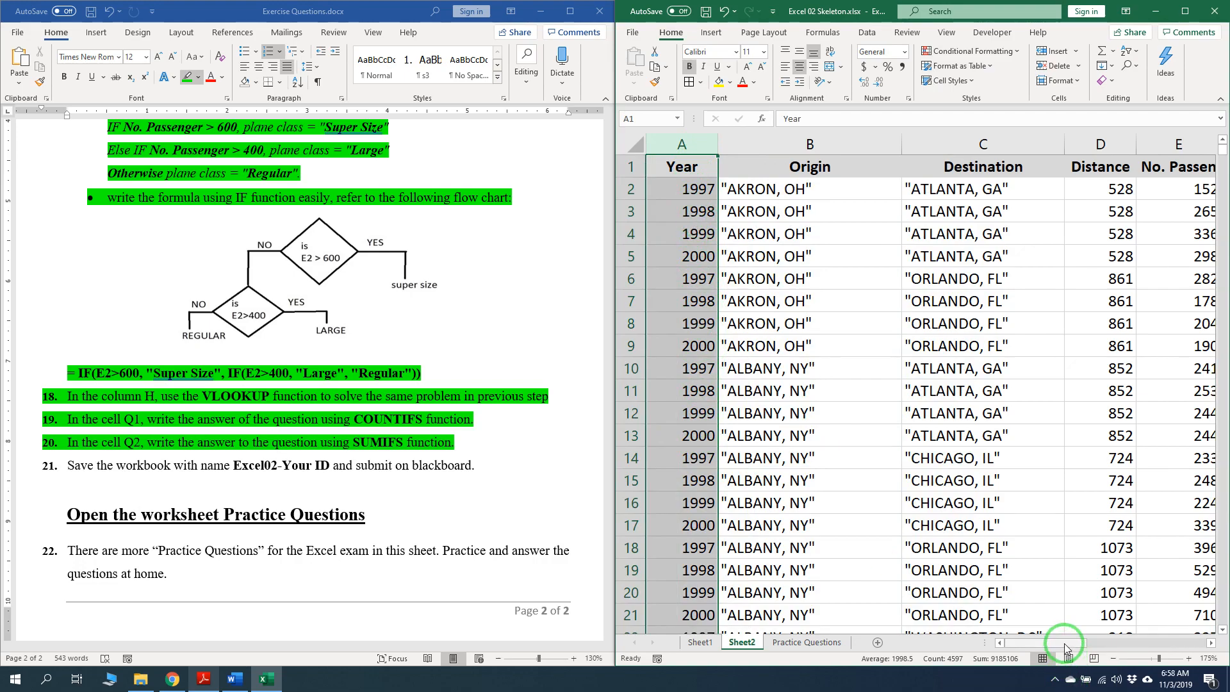
mouse_move(1065, 649)
mouse_down()
mouse_move(1080, 647)
mouse_move(1065, 649)
mouse_up()
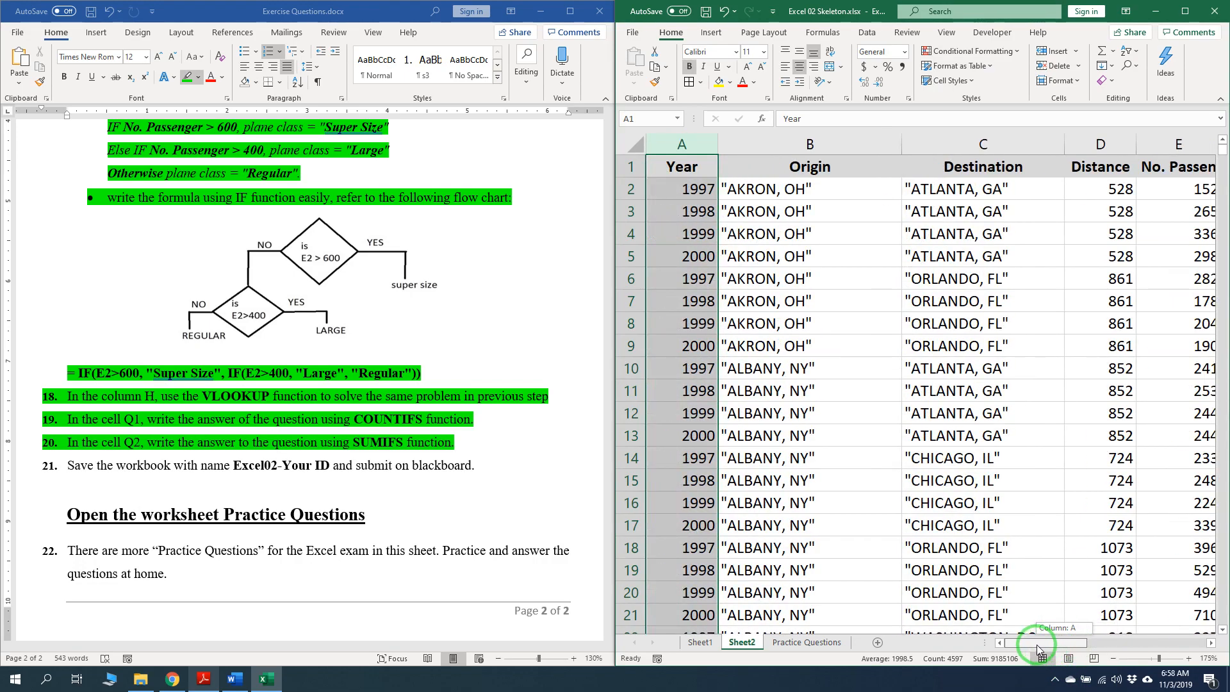
ctrl+click(1115, 146)
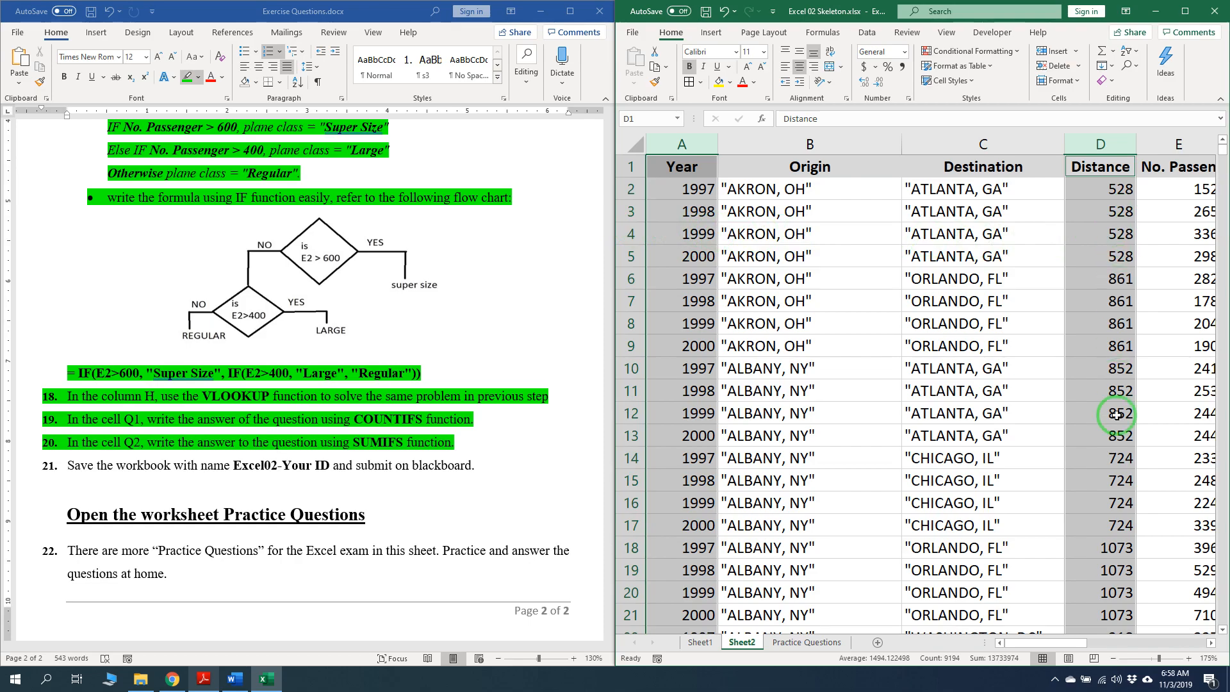
drag(1060, 642, 1184, 619)
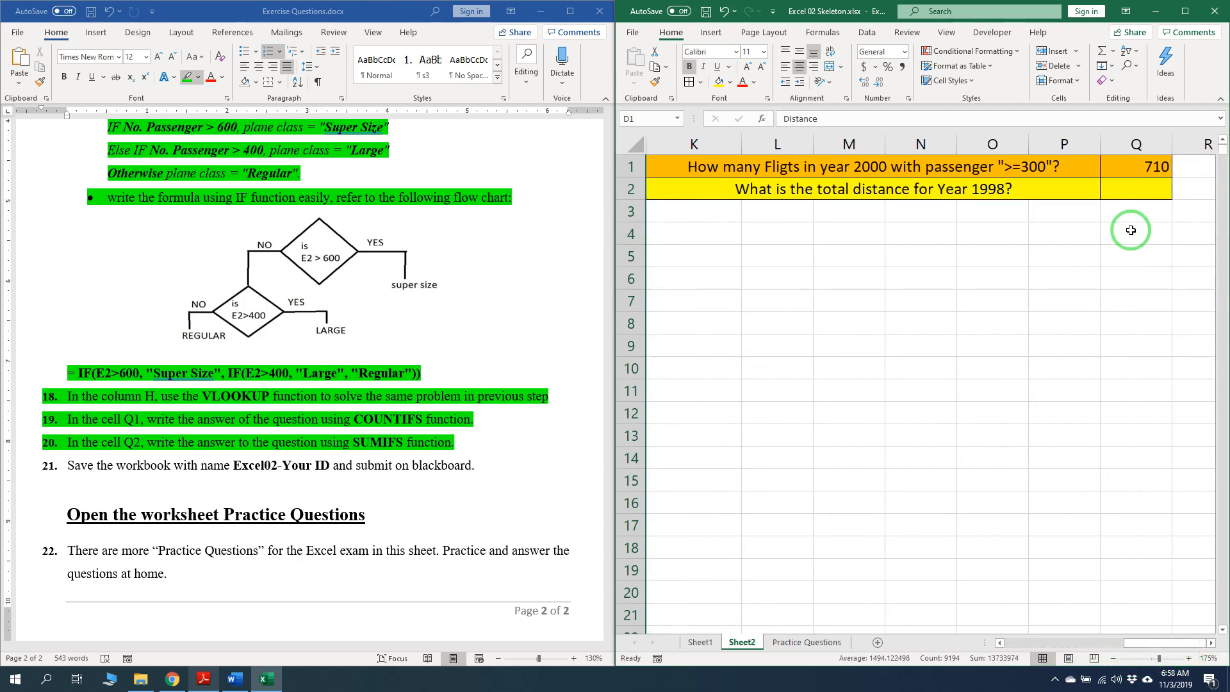
Start a SUMIFS function in cell Q2 and open its function arguments
click(1128, 187)
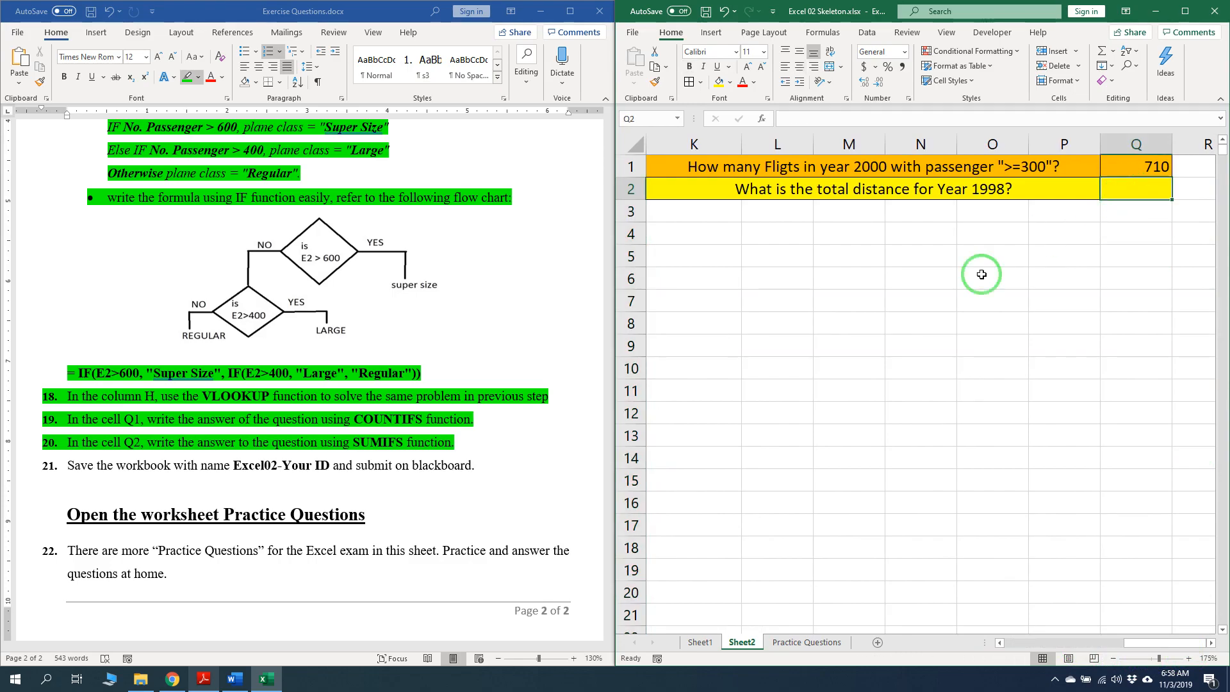
text(=sum)
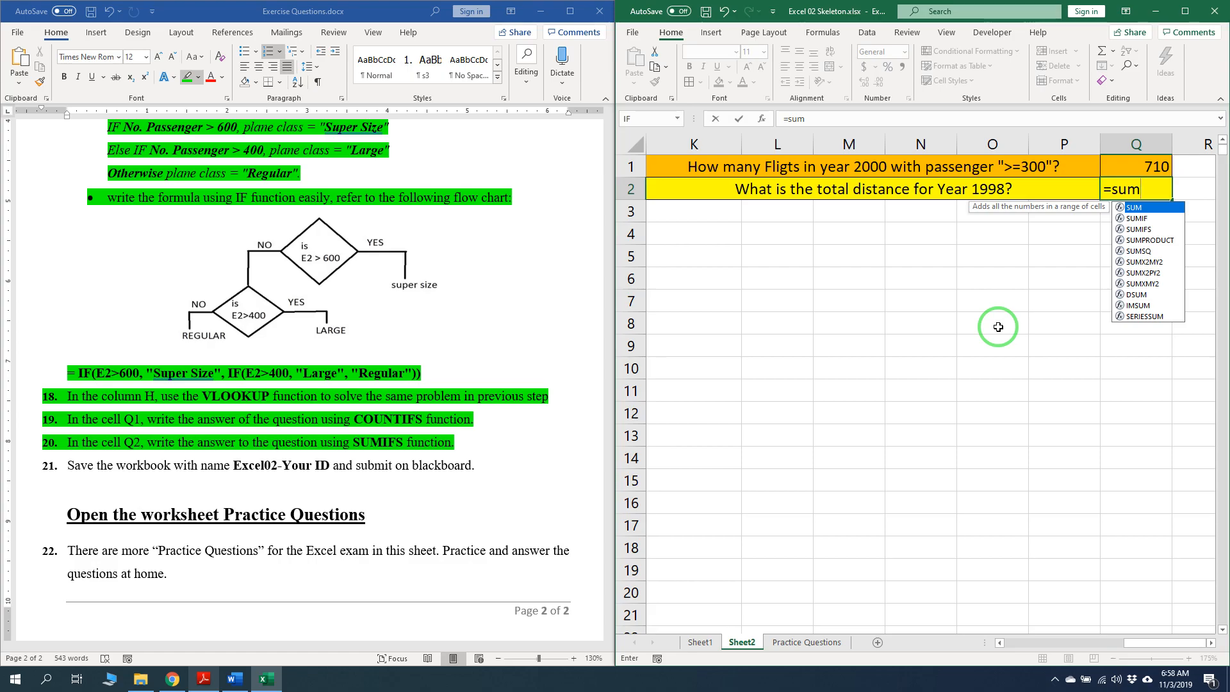
key(Down)
key(Down)
key(Tab)
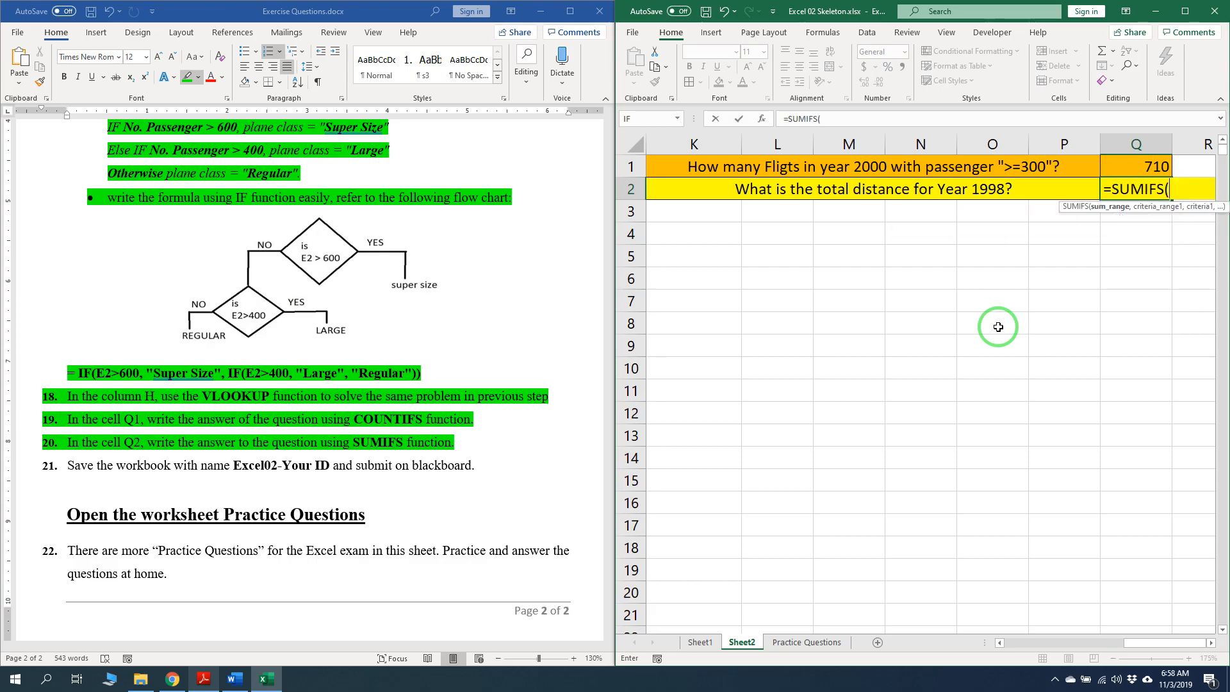
click(762, 122)
drag(980, 390, 953, 374)
click(874, 466)
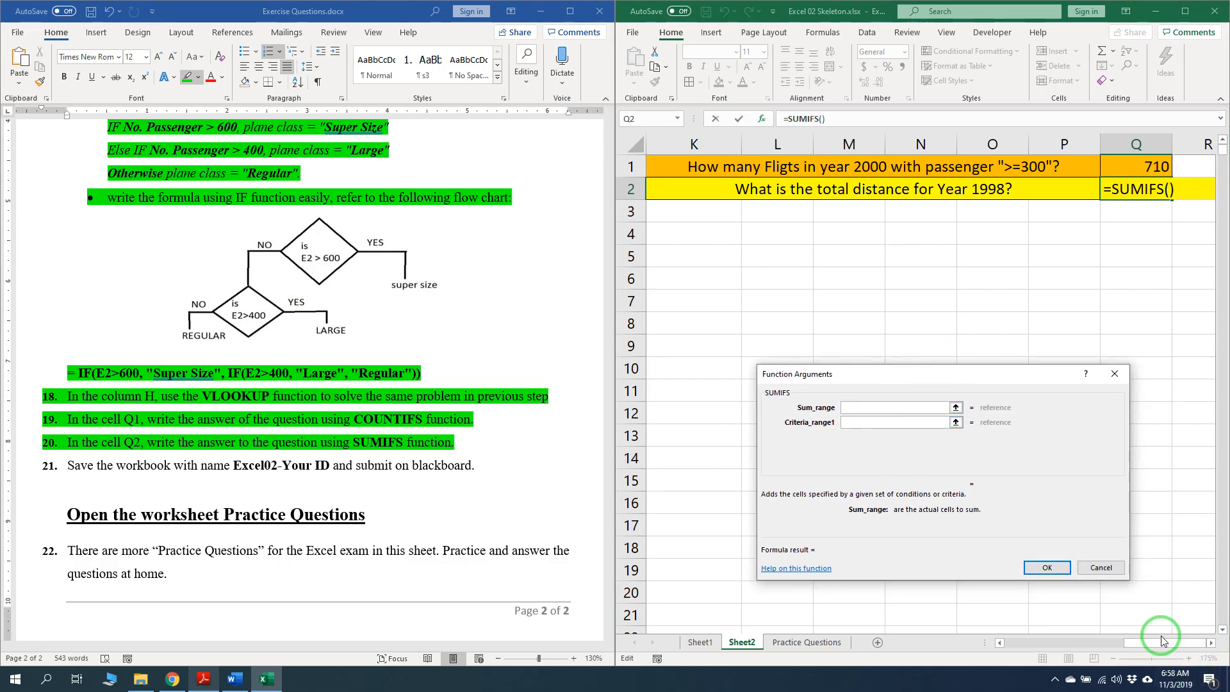
Set the SUMIFS sum range to the Distance data D2:D4597
drag(1161, 649, 1014, 644)
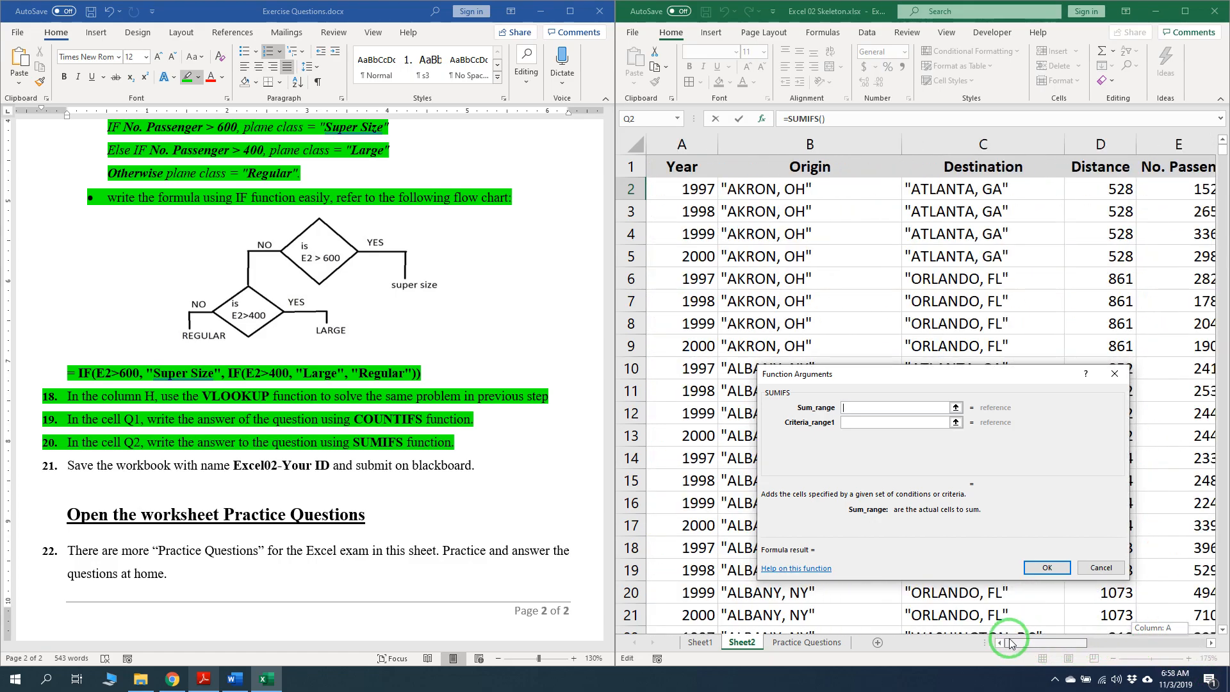
click(1089, 145)
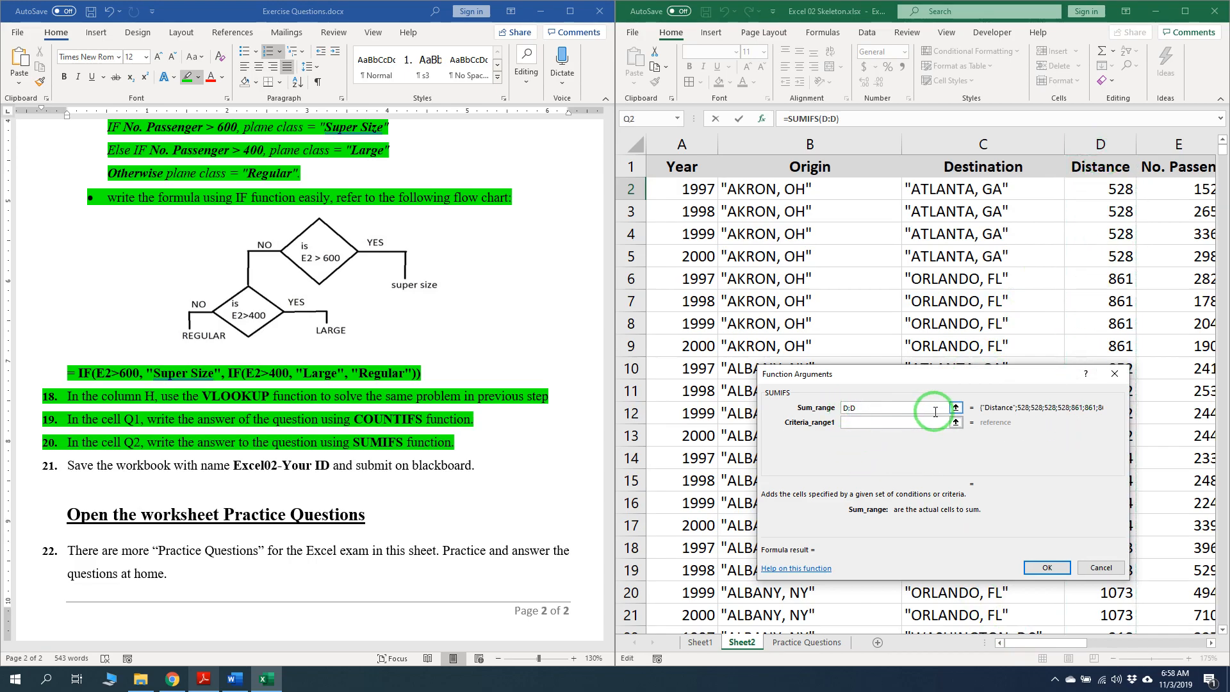
text(2)
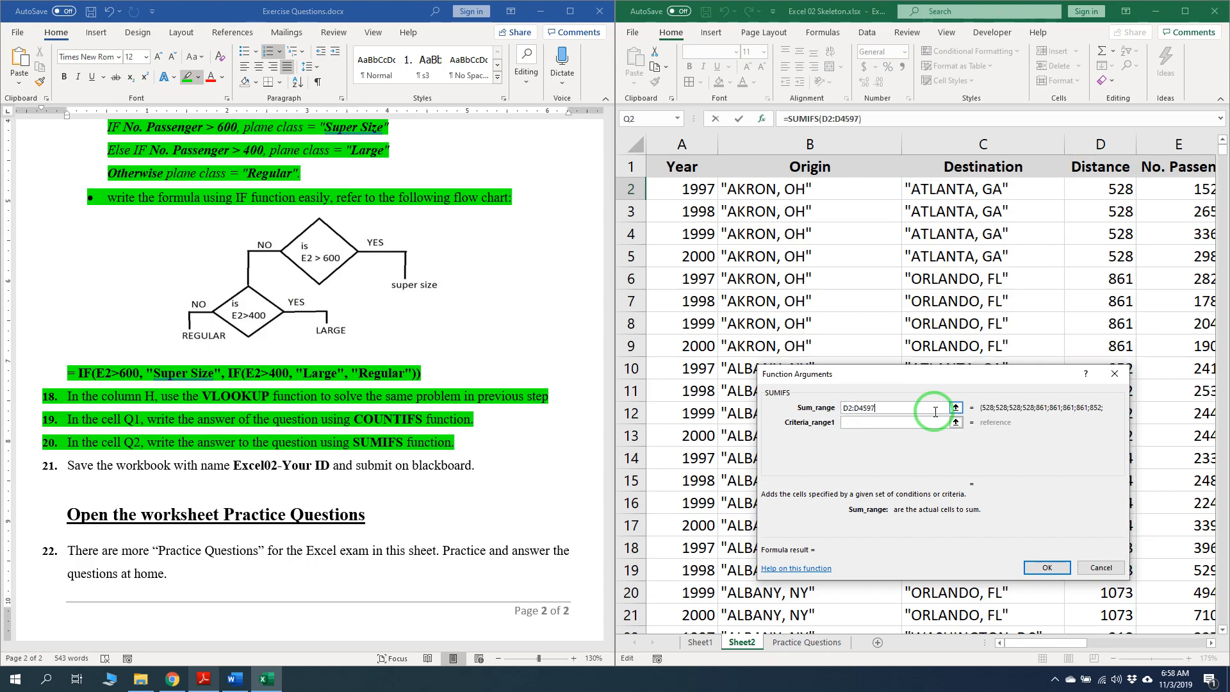
Set the first SUMIFS criteria range to the Year data A2:A4597
click(908, 422)
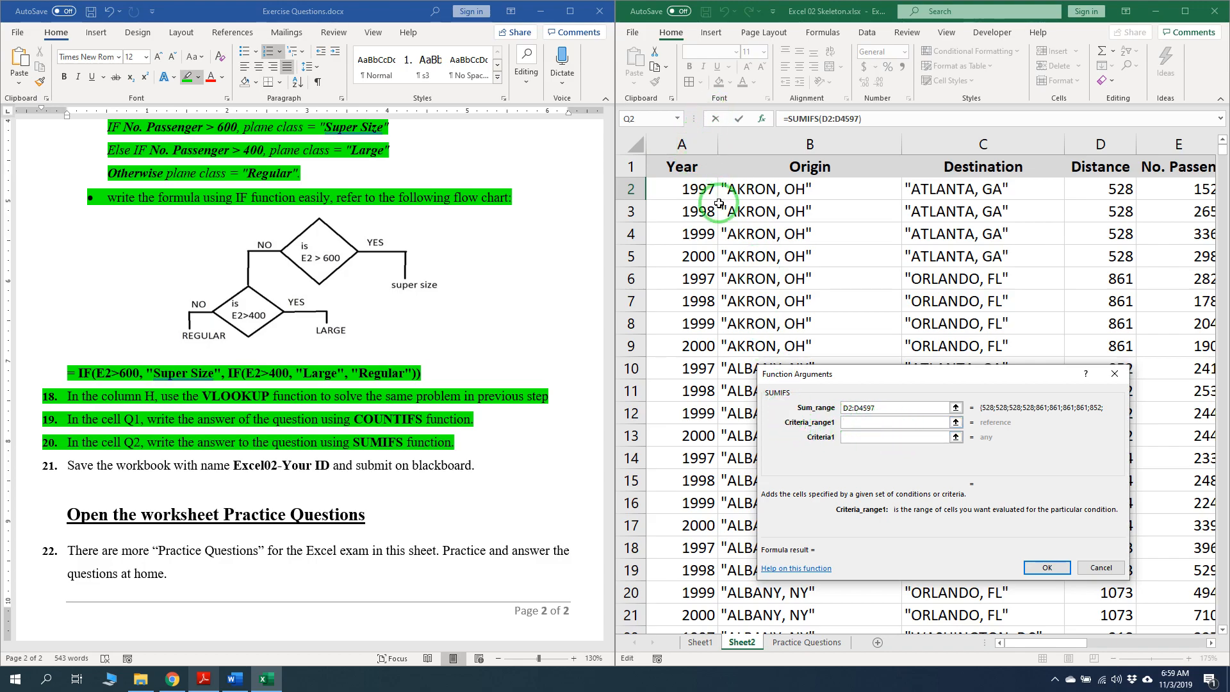
drag(1062, 643, 955, 625)
click(671, 131)
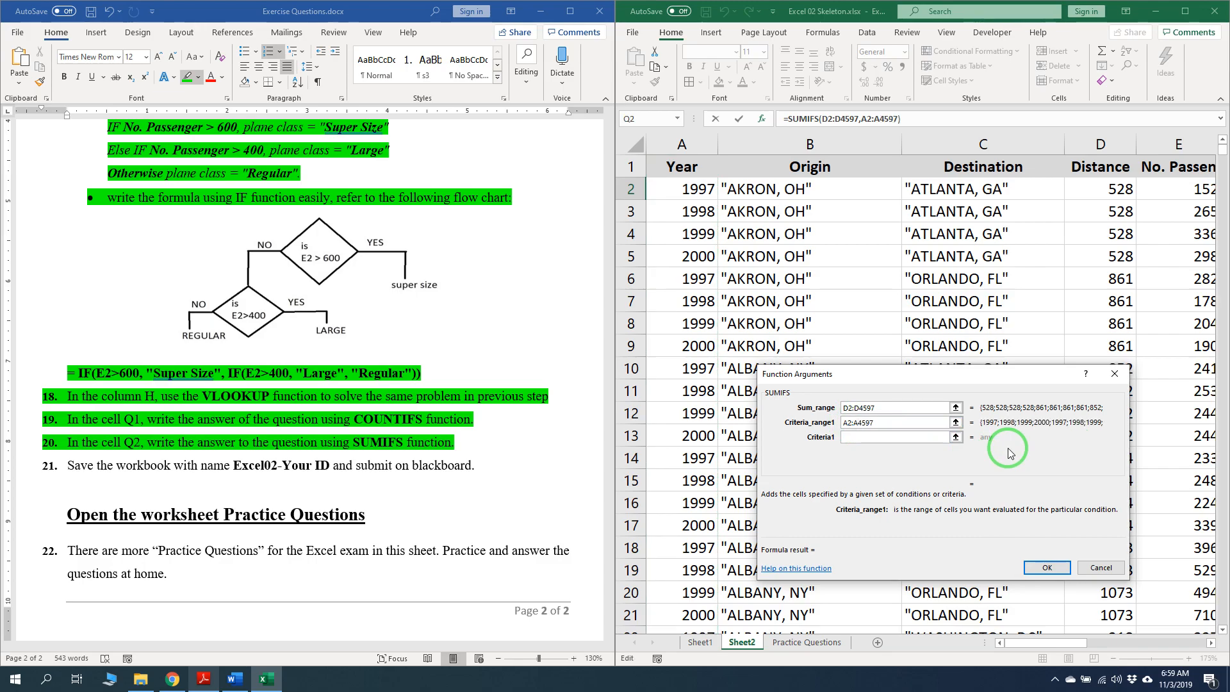
Set the first SUMIFS criterion to 1998 to complete the formula in Q2, and check the answer against Output.pdf in Adobe Reader
click(877, 439)
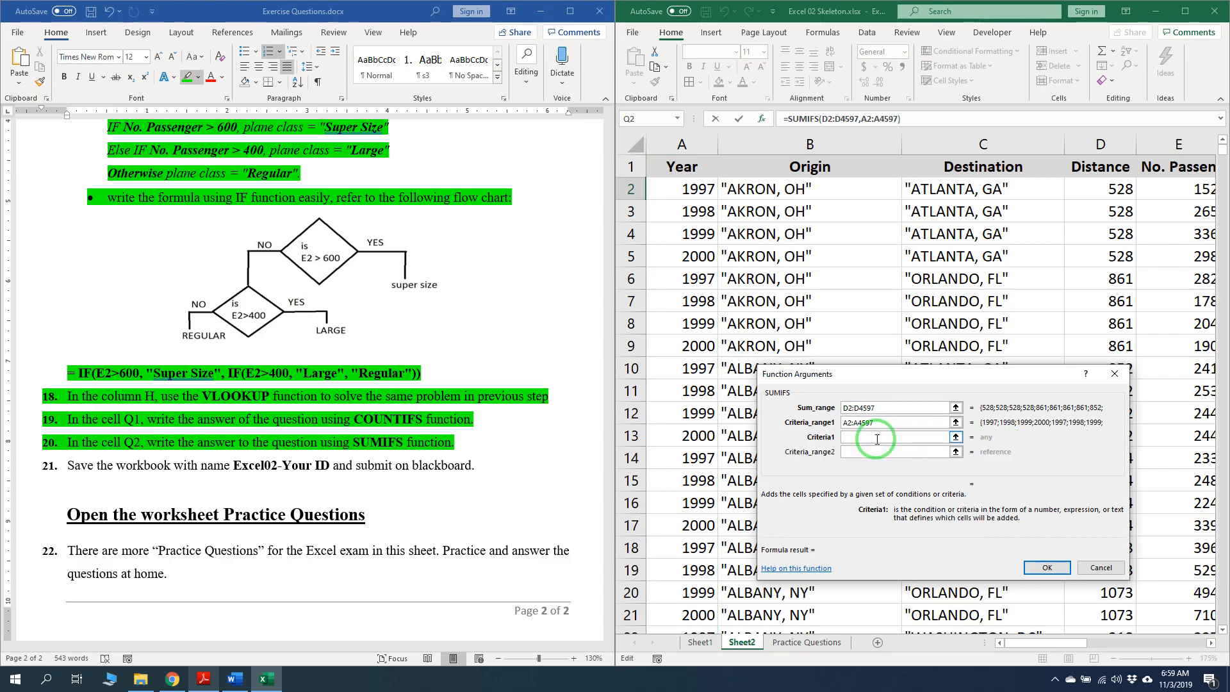
drag(1037, 644, 1212, 663)
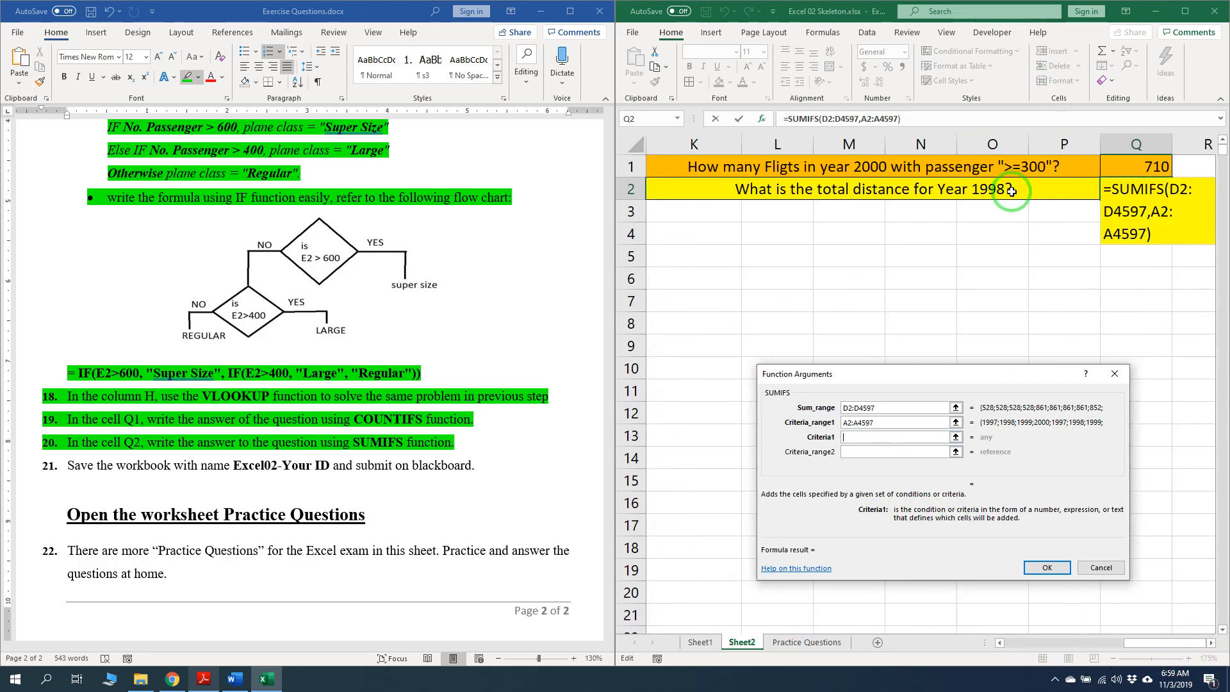
click(884, 438)
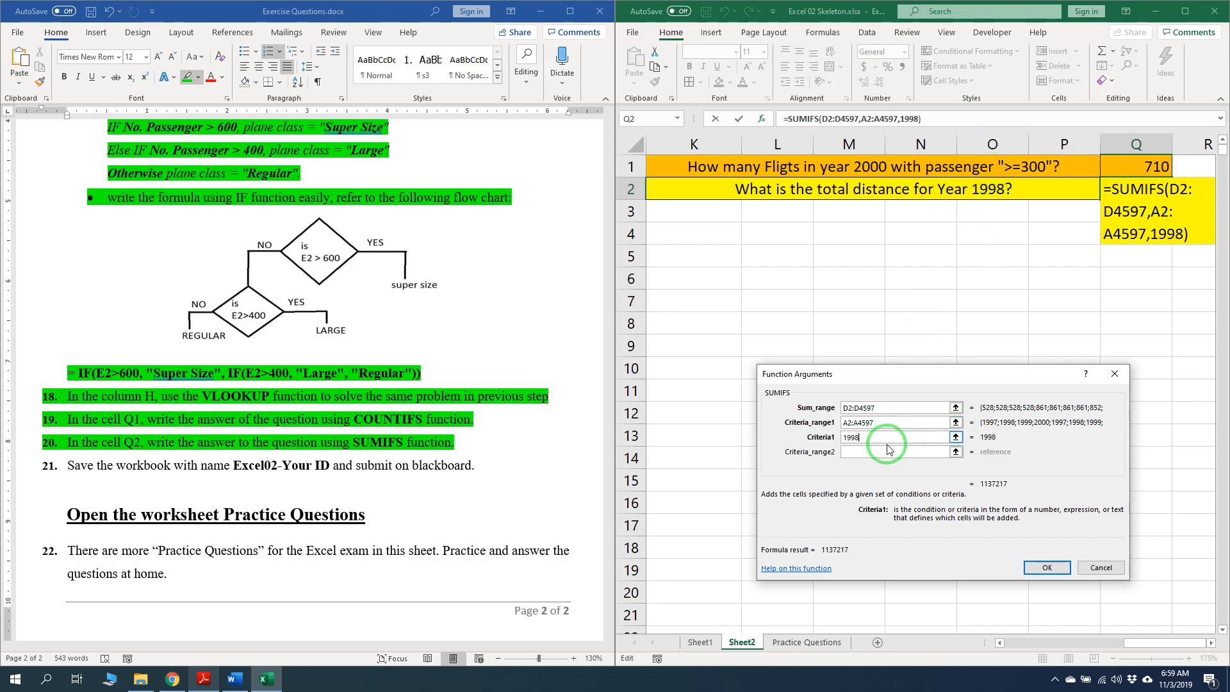
drag(944, 372, 950, 319)
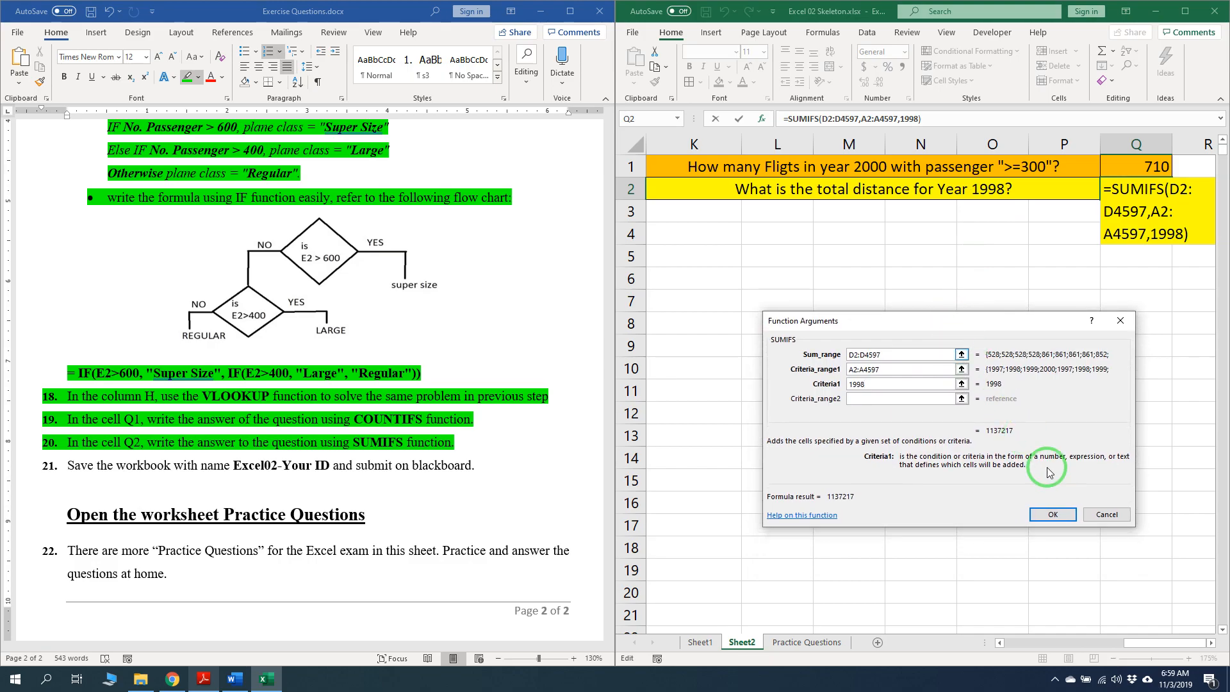
click(1053, 514)
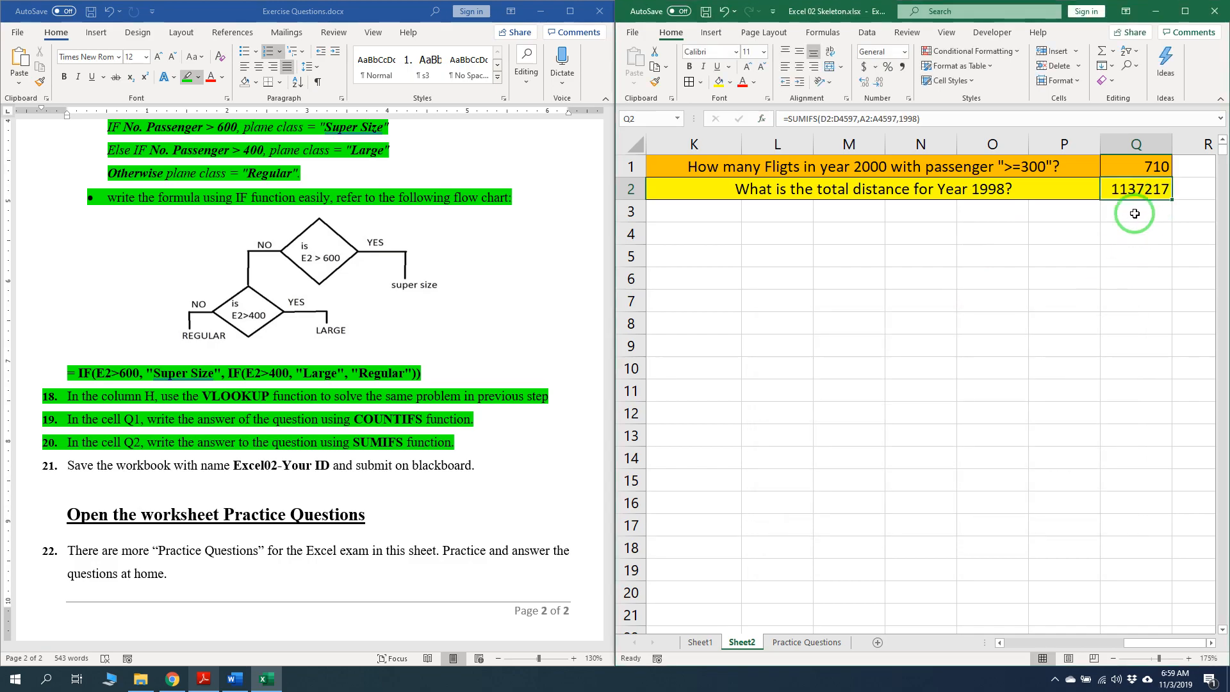
click(204, 679)
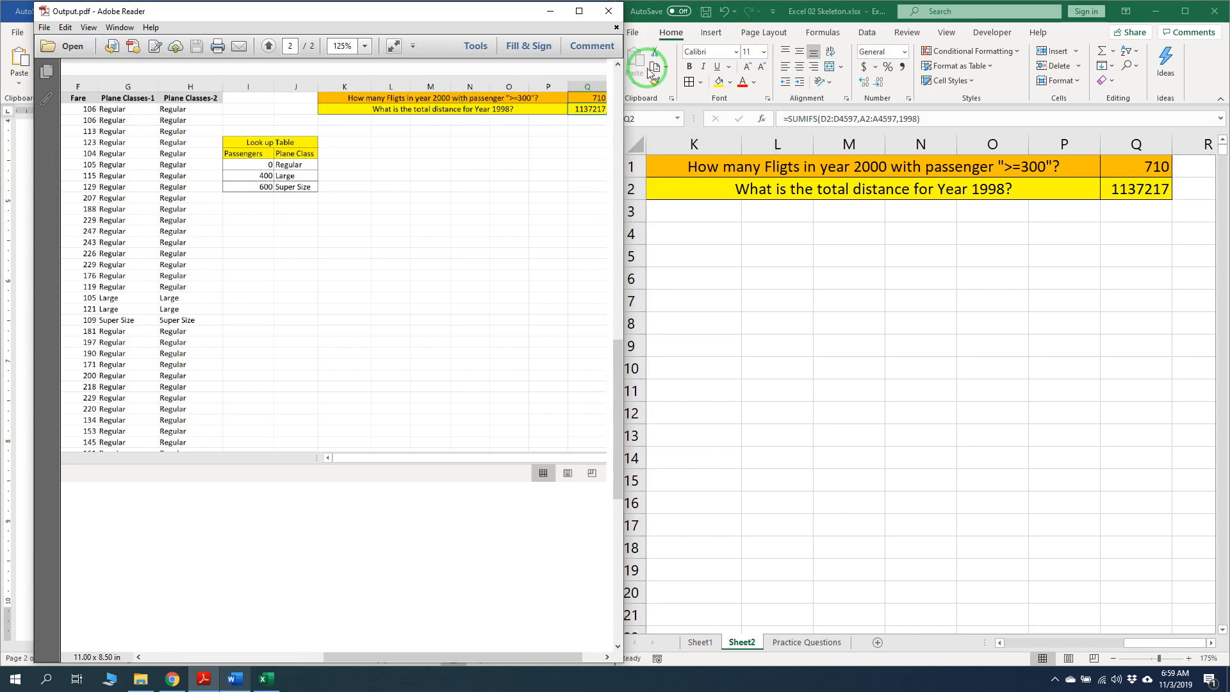
click(549, 11)
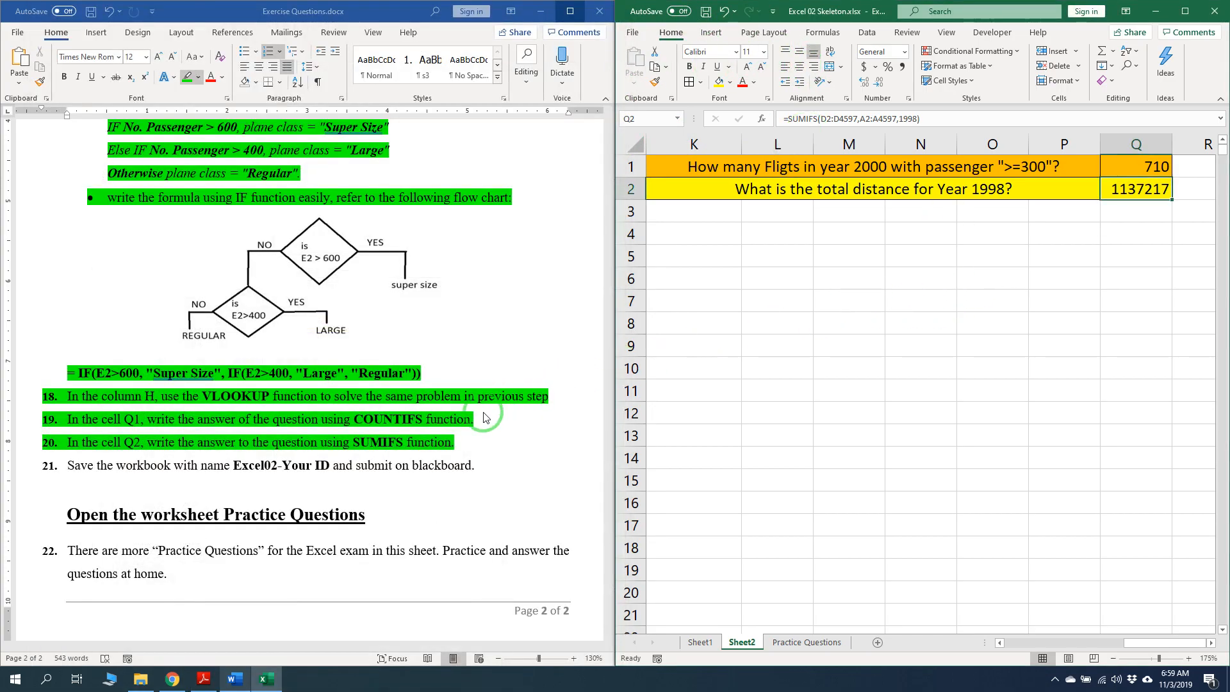
Switch to the Word document and highlight question 21 and the heading Open the worksheet Practice Questions in green
scroll(486, 420, down, 1)
drag(490, 427, 49, 429)
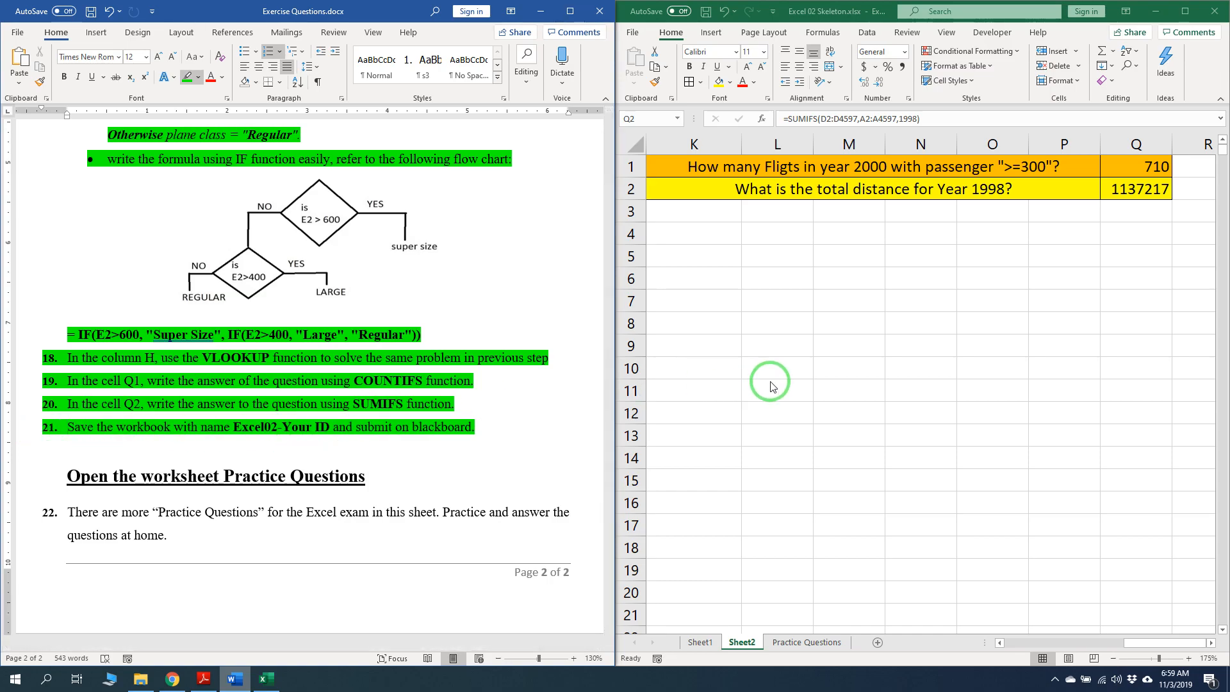
click(1066, 273)
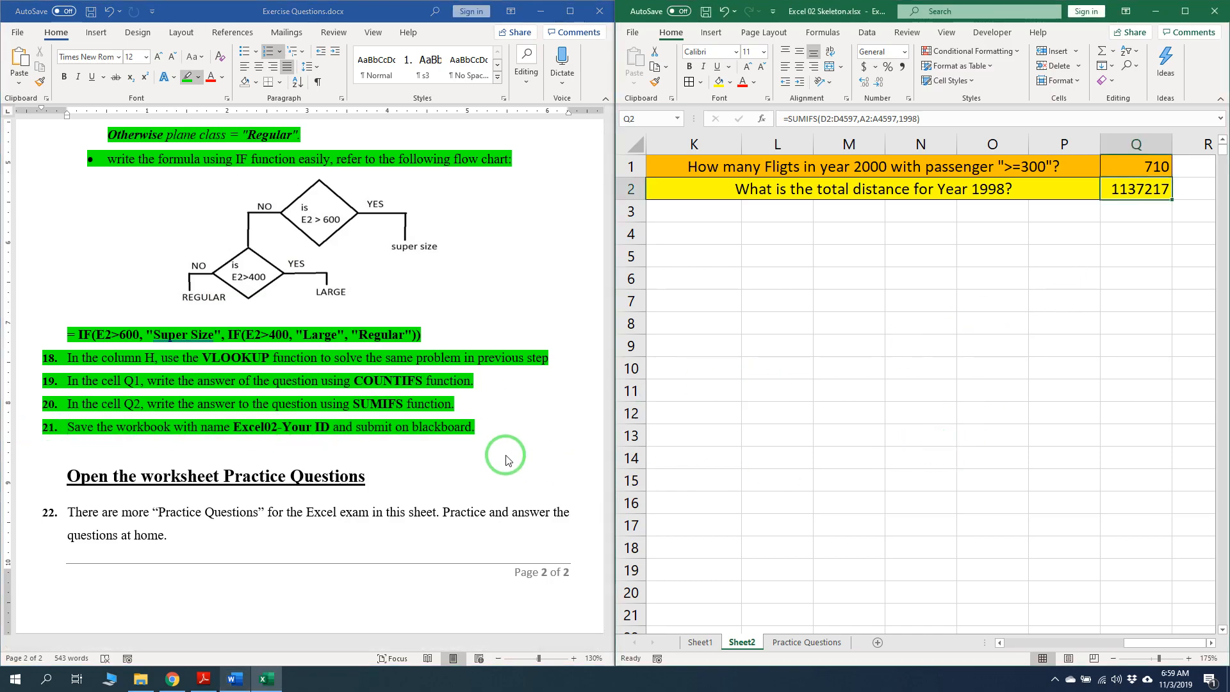
scroll(537, 465, down, 1)
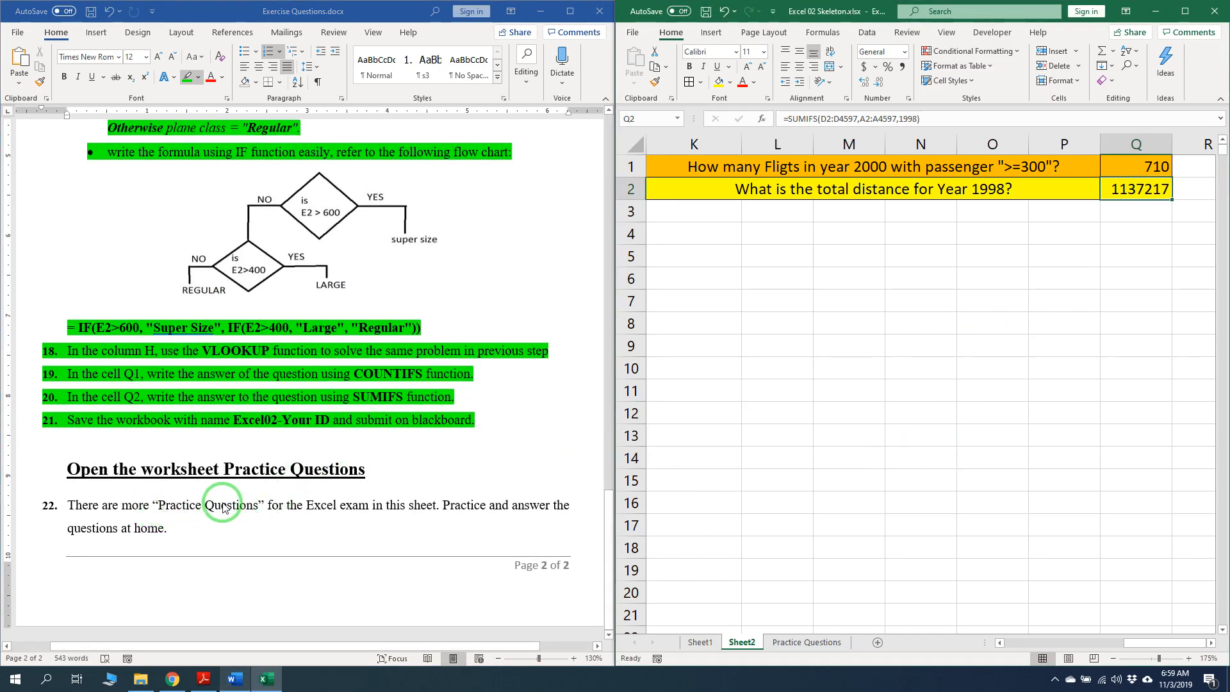
click(169, 469)
drag(61, 470, 362, 477)
key(ctrl+alt+h)
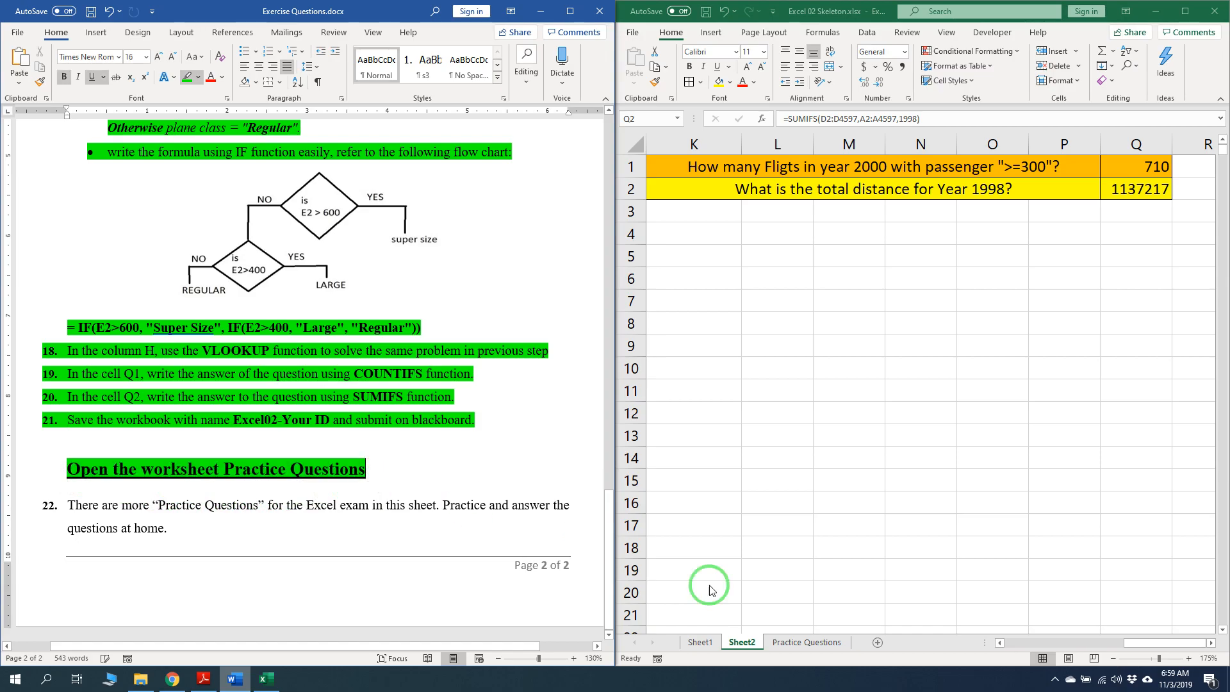
Open the Practice Questions worksheet in Excel, and highlight question 22 in green in the Word document
click(809, 646)
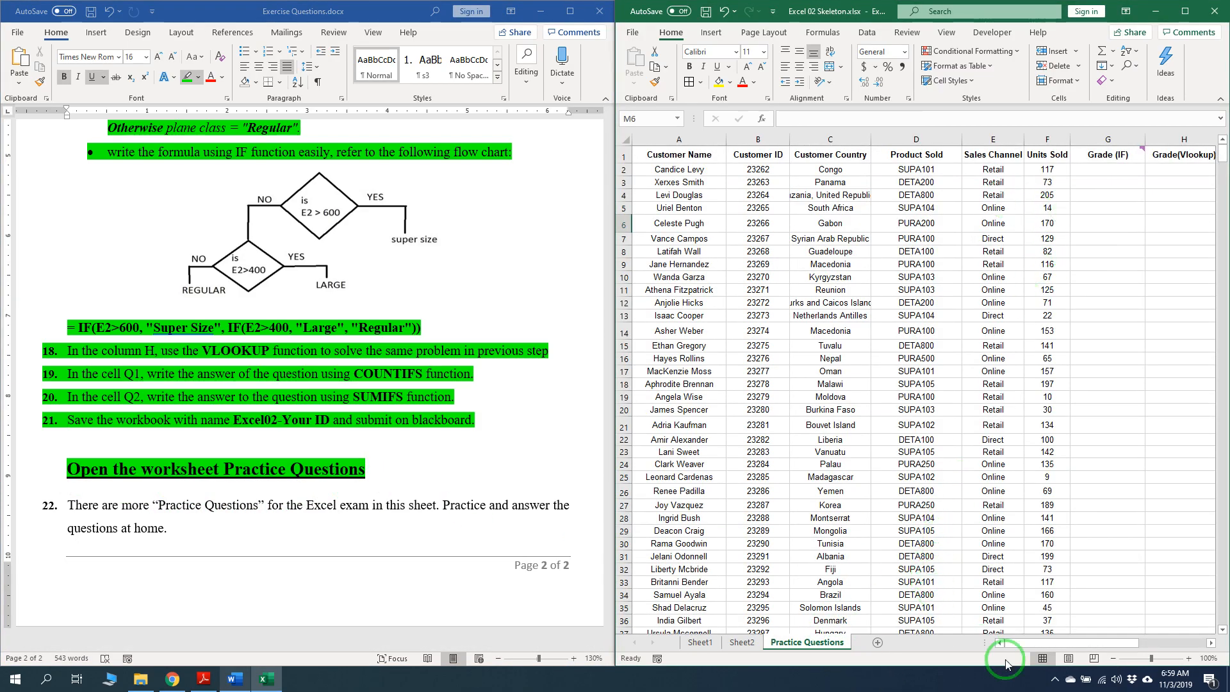
drag(1092, 640, 1156, 647)
click(129, 504)
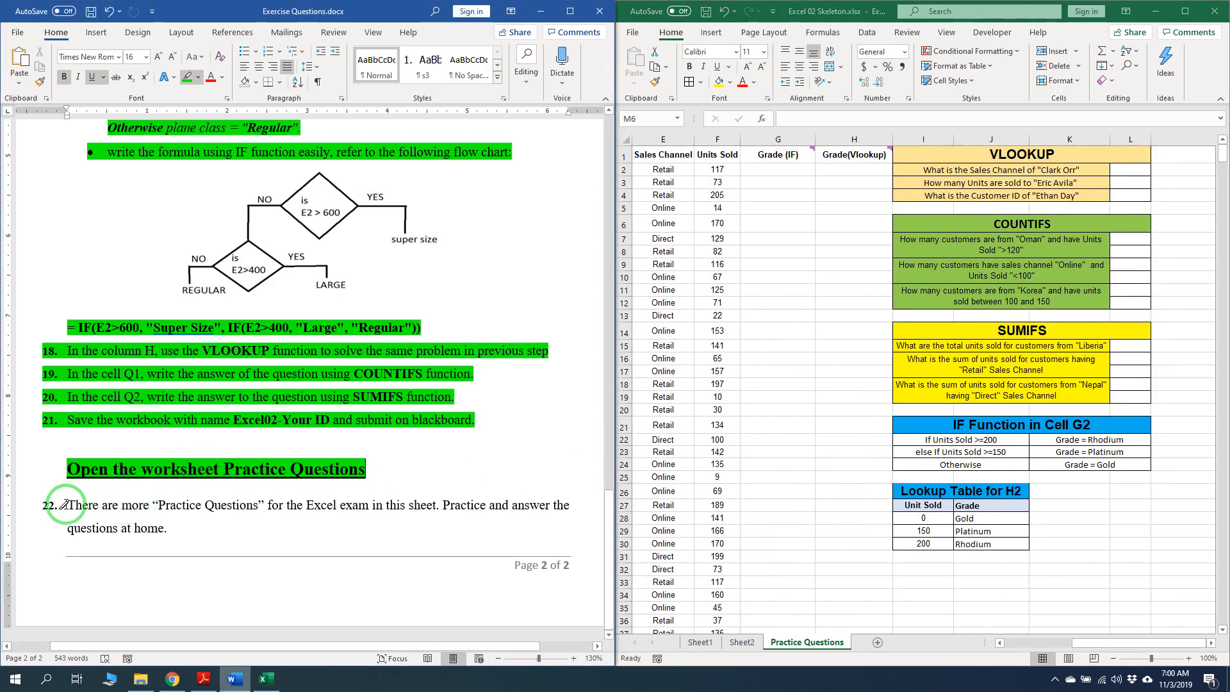
drag(67, 505, 192, 534)
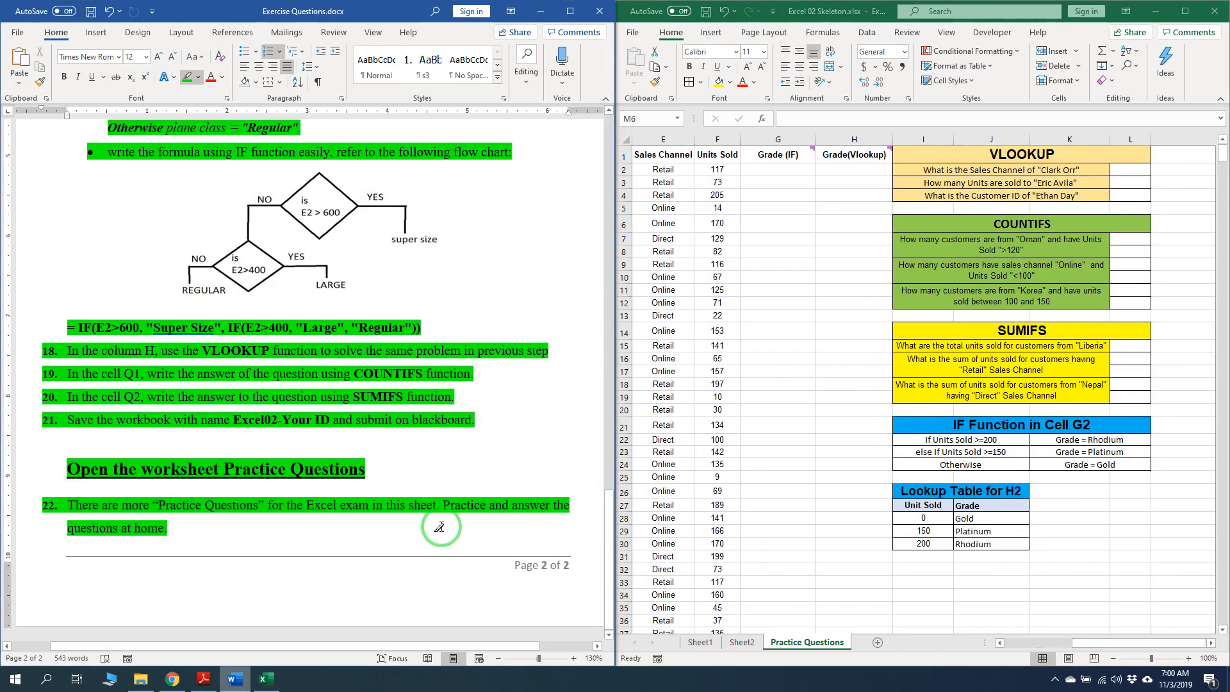
Switch back to Excel and examine the Grade columns and the answer cells for the VLOOKUP, COUNTIFS and SUMIFS questions
click(843, 288)
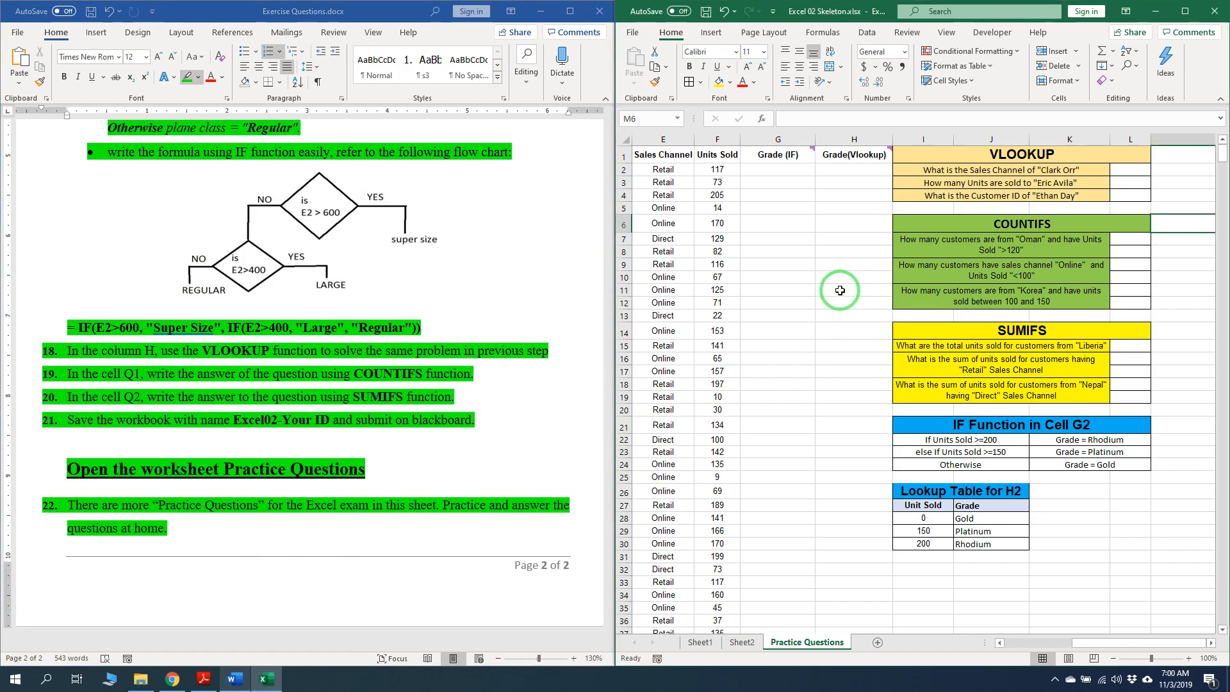
click(803, 167)
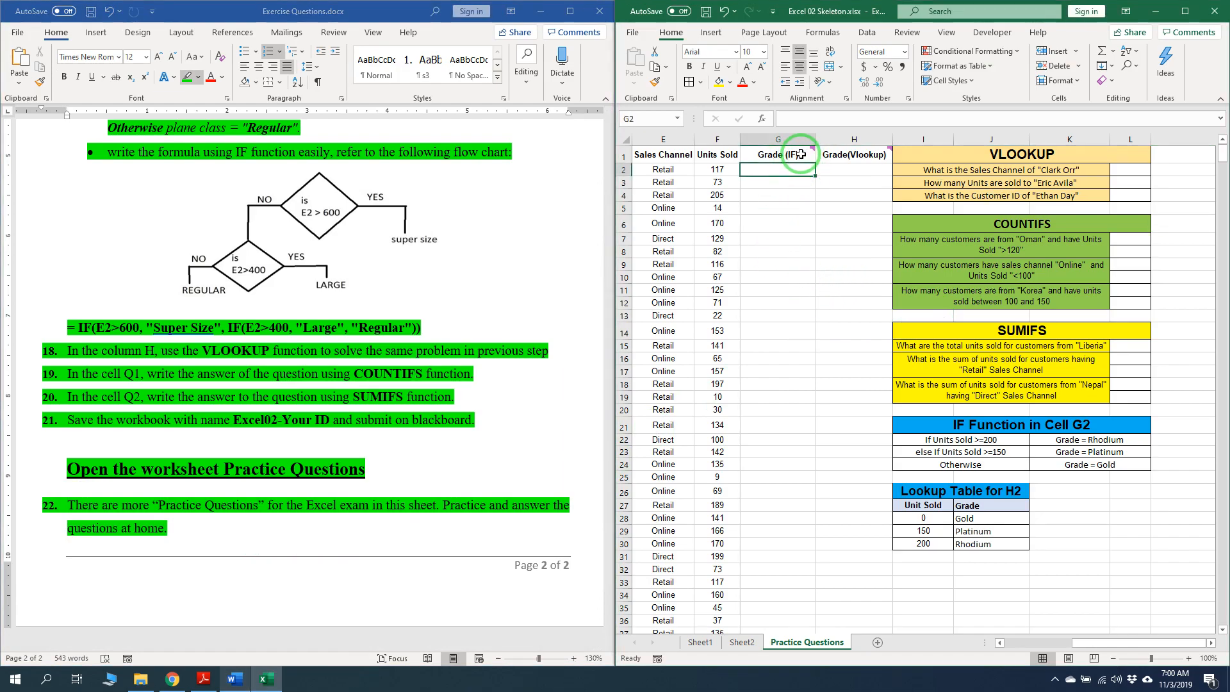
mouse_move(801, 157)
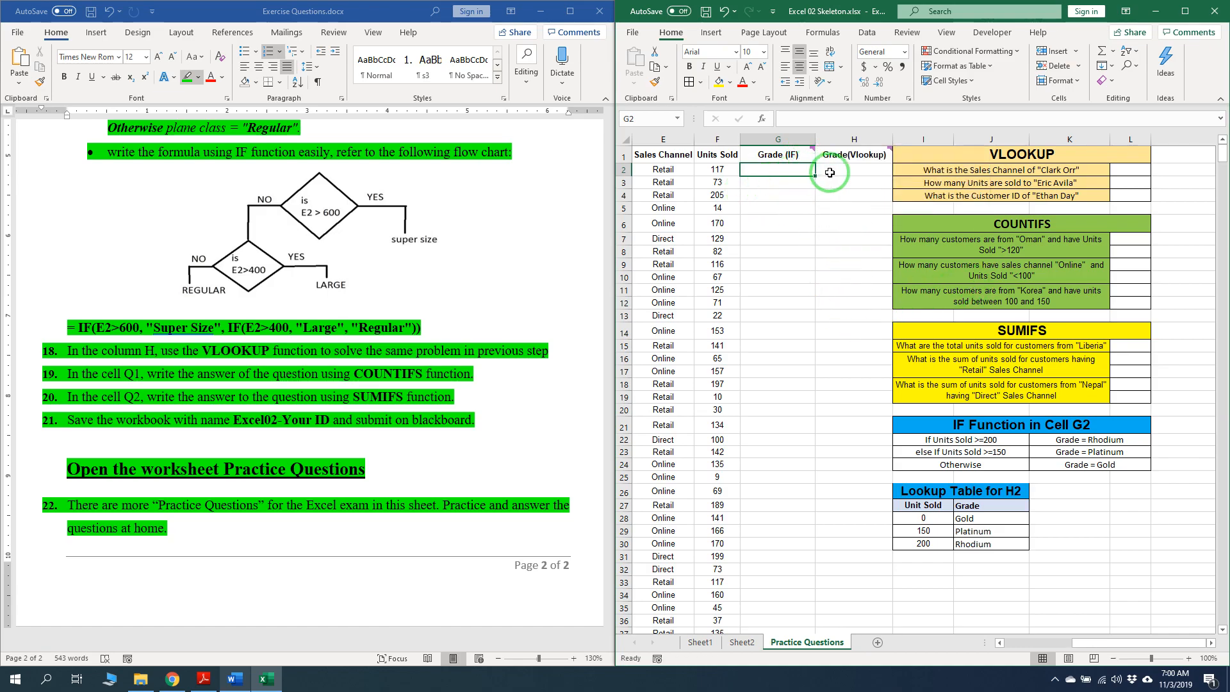
click(855, 159)
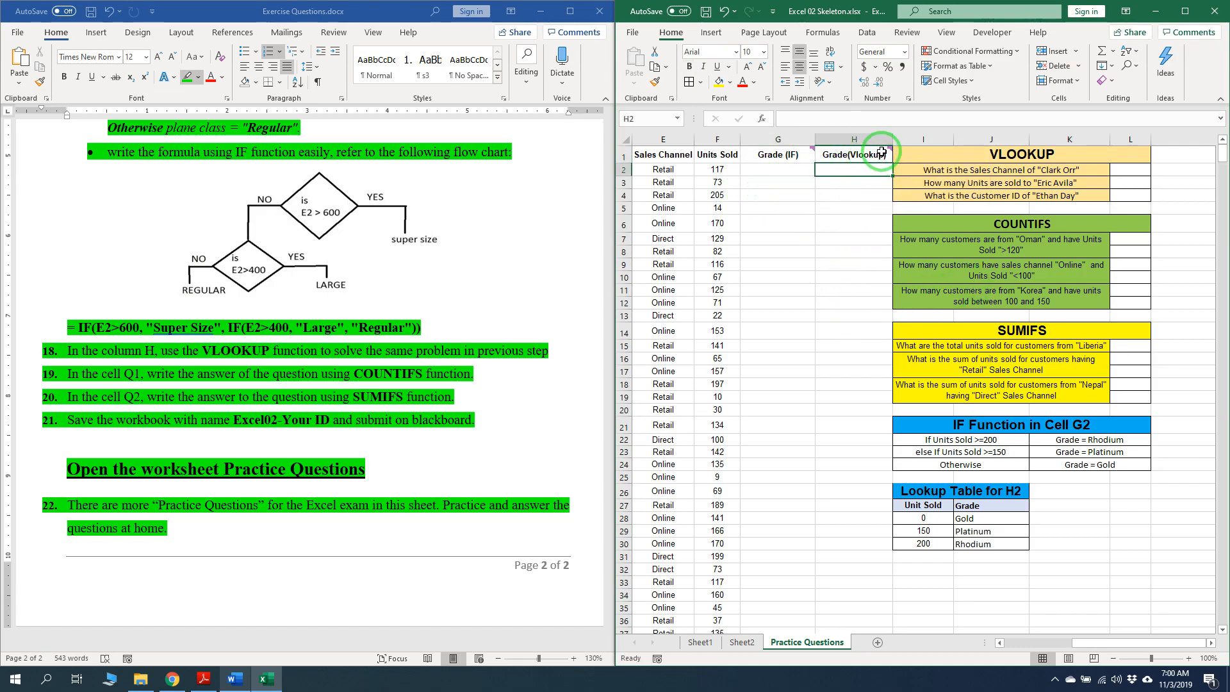
click(869, 169)
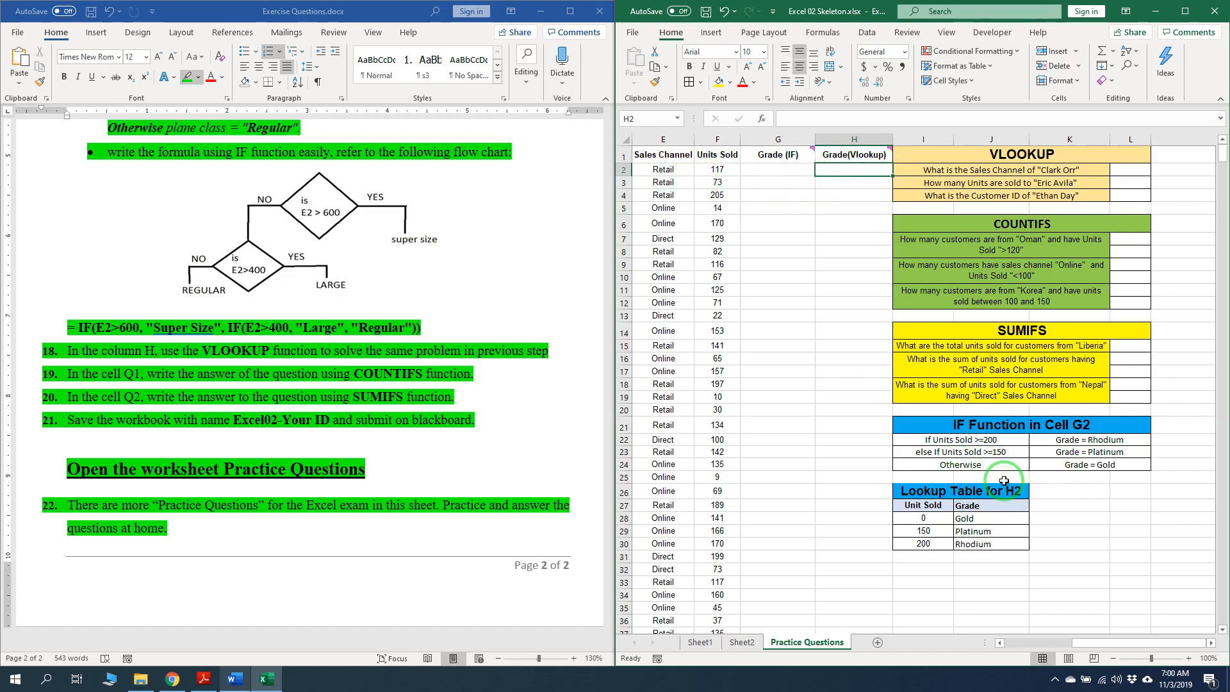
drag(1133, 170, 1131, 196)
drag(1138, 241, 1137, 303)
drag(1138, 348, 1134, 395)
click(799, 225)
click(798, 171)
text(=)
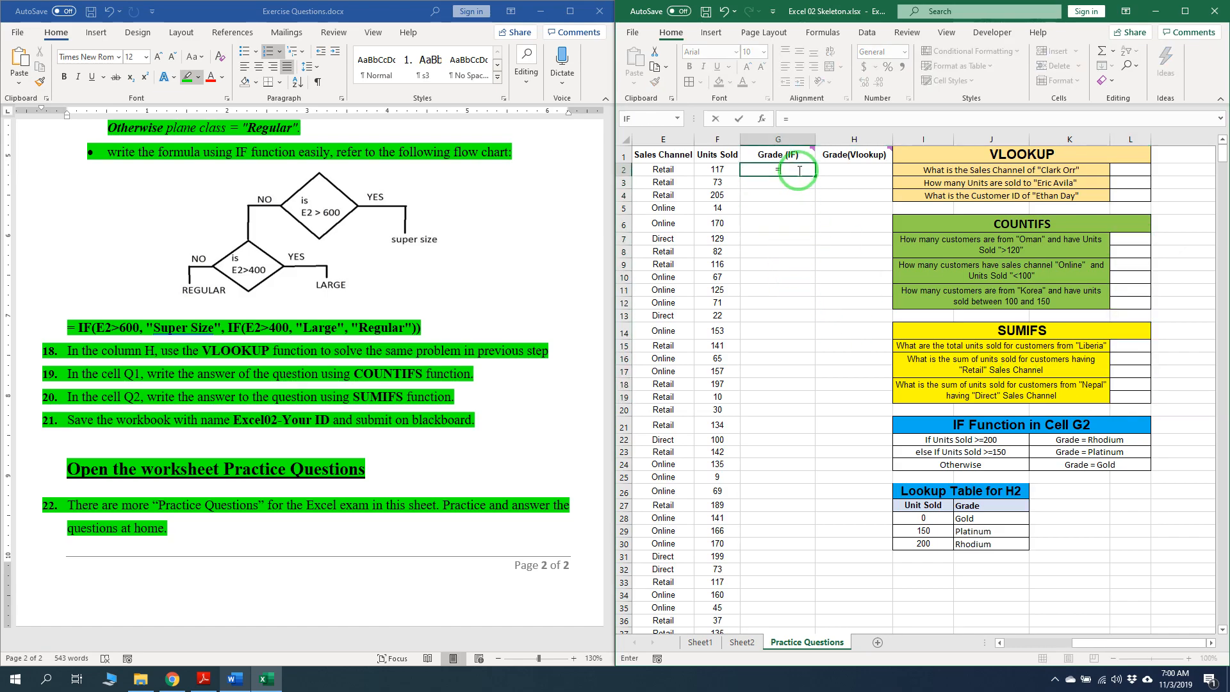
text(if)
key(Tab)
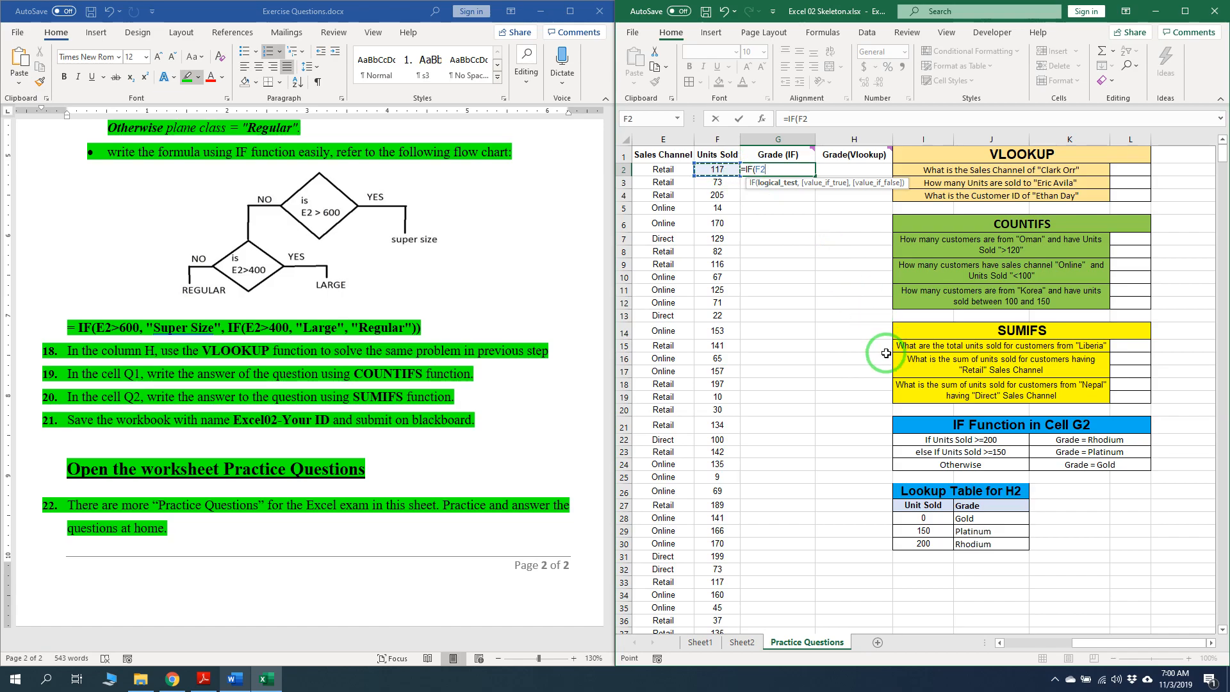
key(BackSpace)
key(BackSpace)
key(BackSpace)
key(BackSpace)
key(BackSpace)
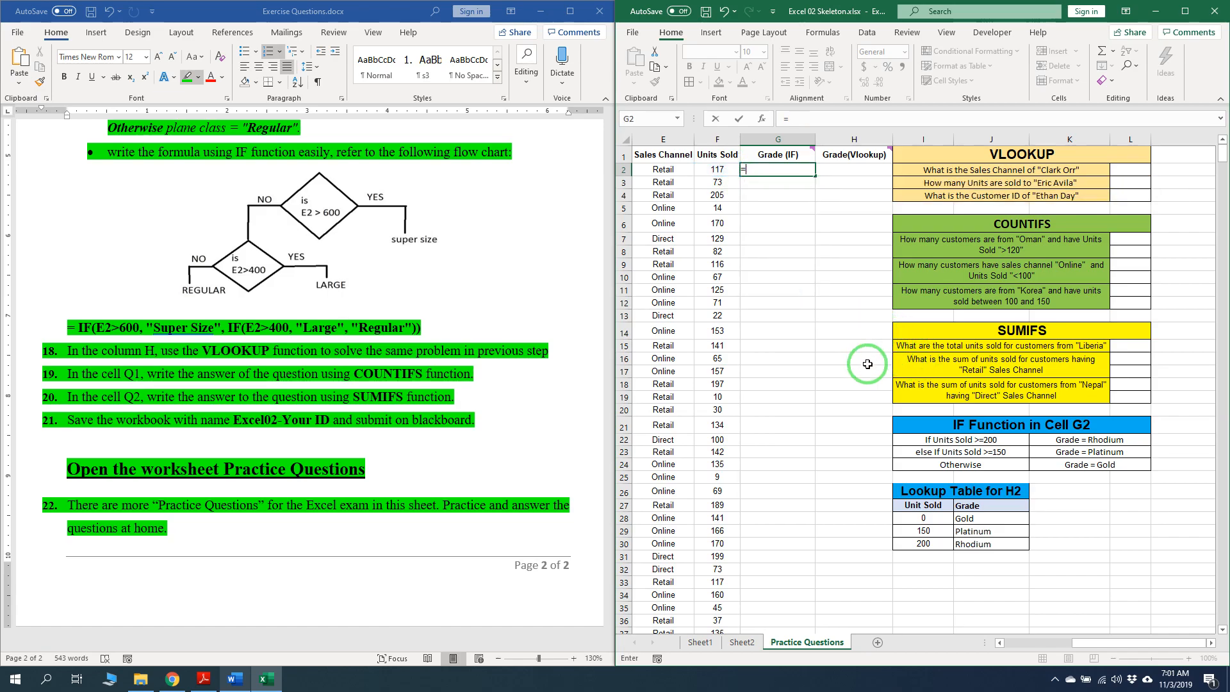
key(Escape)
Begin an IF formula in cell G2 that tests F2>=200 and returns "Rhodium" when true
click(862, 370)
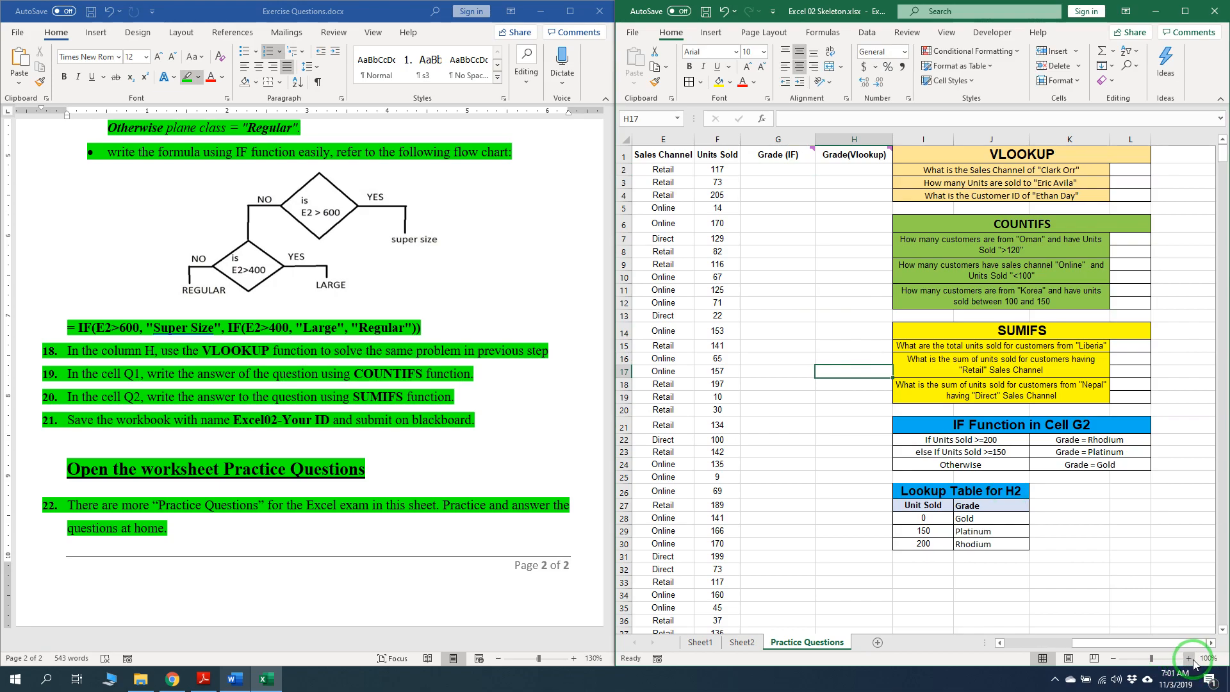
click(1189, 659)
click(1189, 659)
click(1189, 659)
scroll(1060, 433, up, 2)
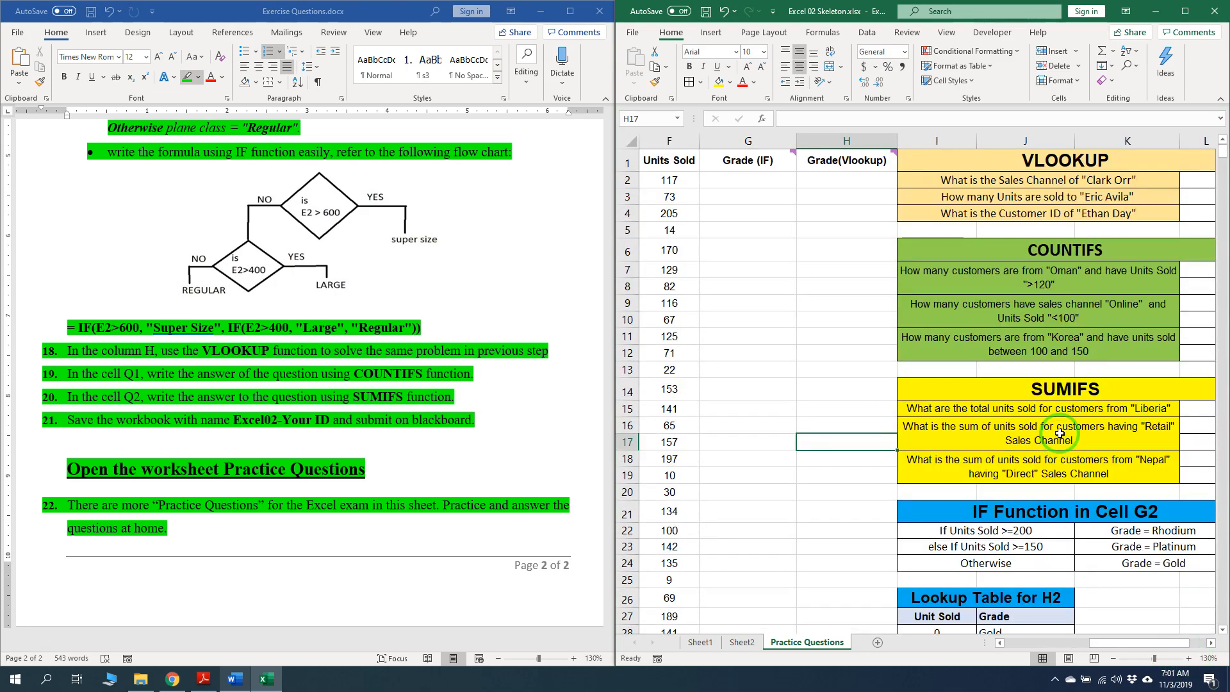
click(742, 176)
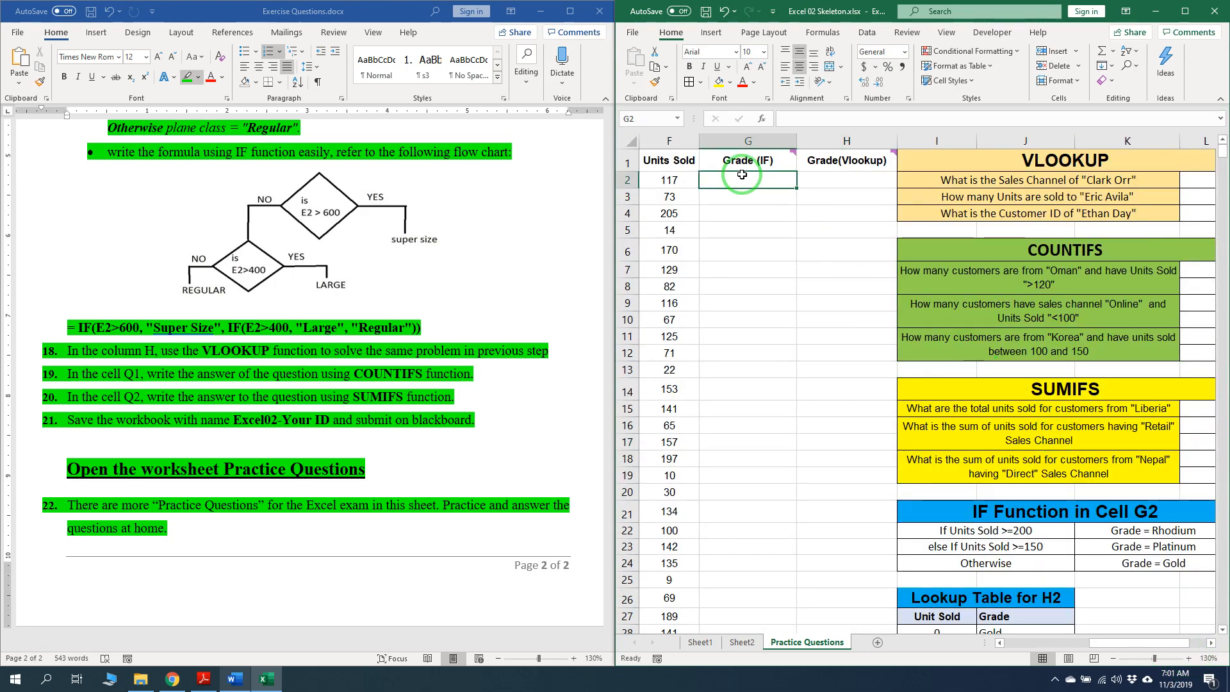
text(=IF()
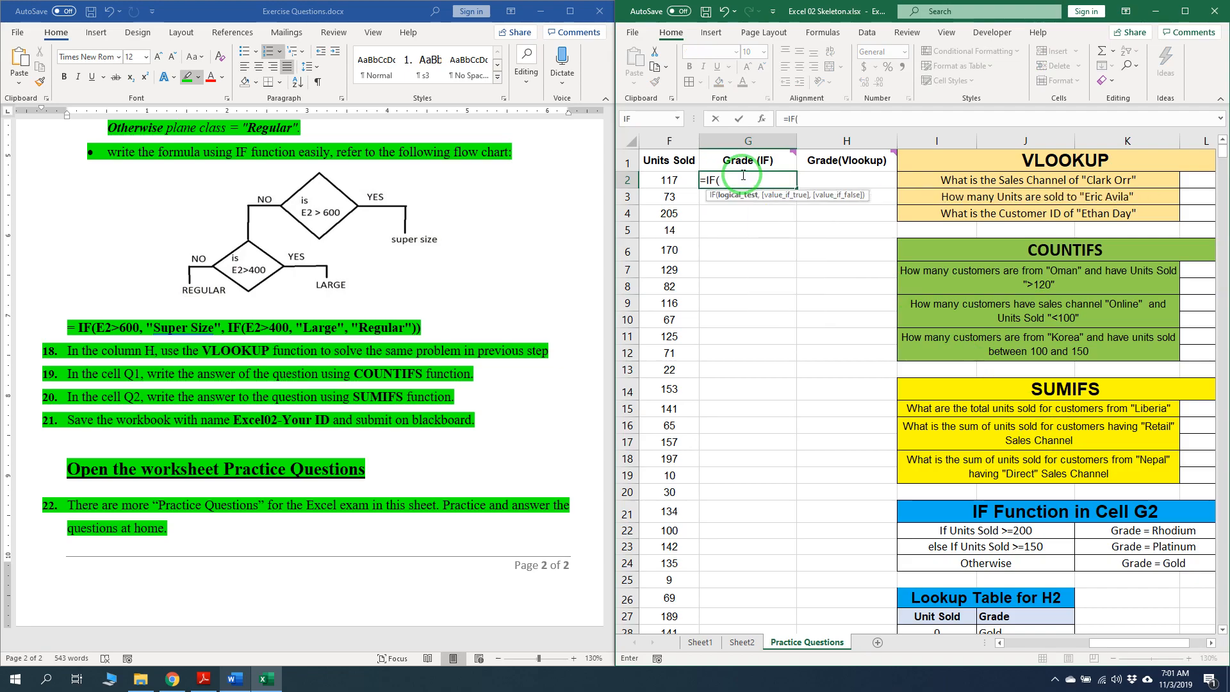
click(687, 180)
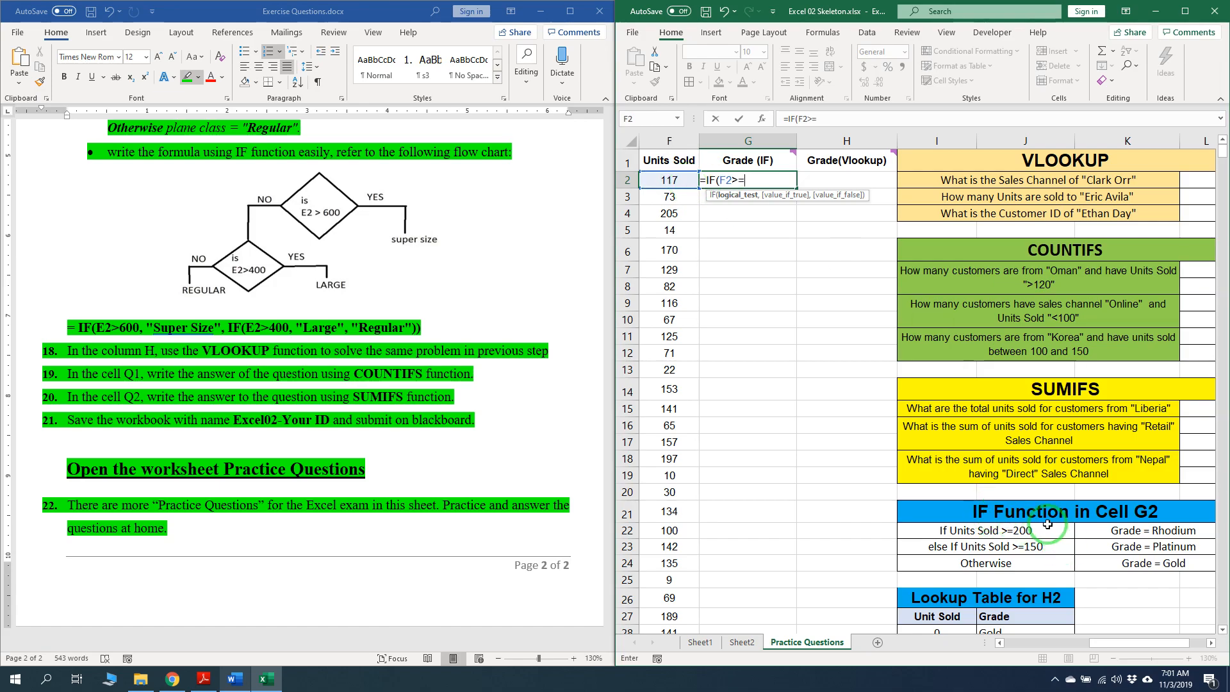
text(200,"Rh)
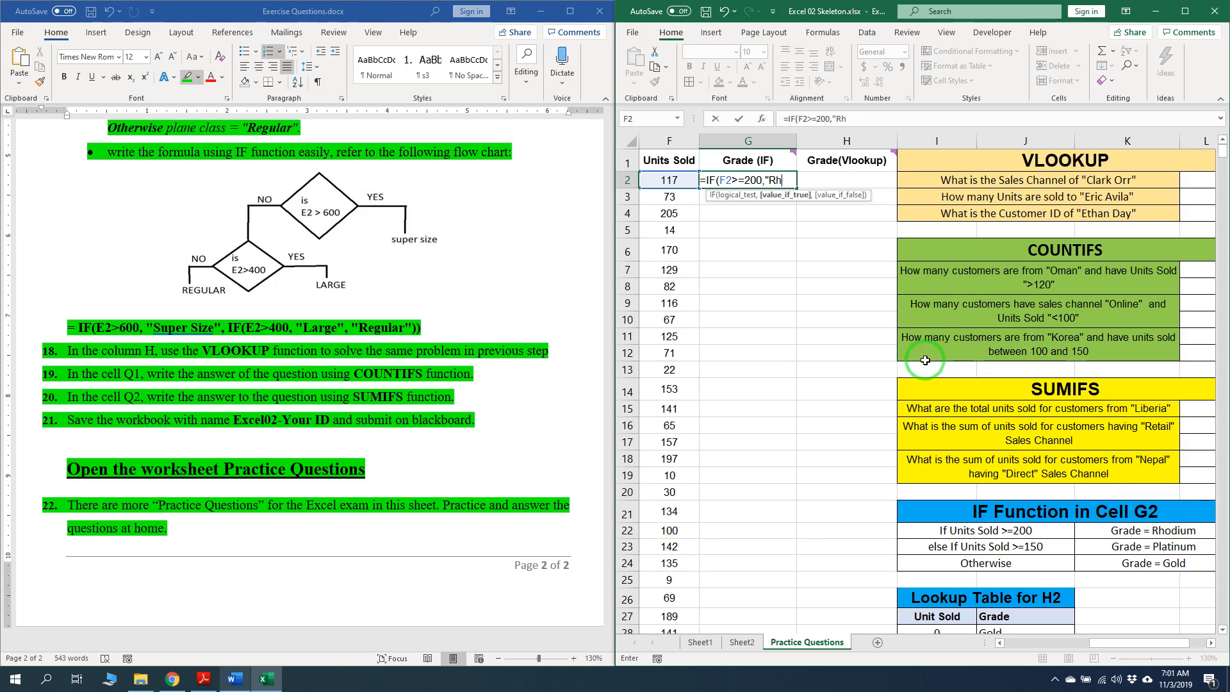
text(odium",)
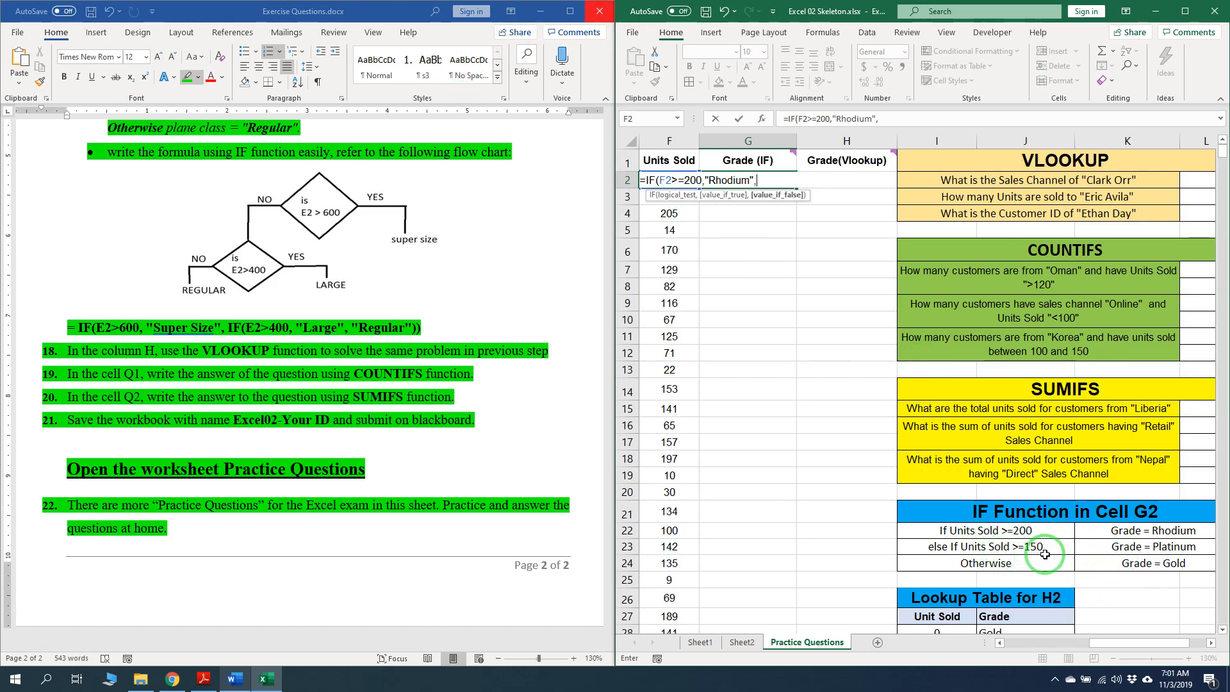
Continue the G2 formula with a nested IF that tests F2>=150 and returns "Platinum" when true
text(IF(F)
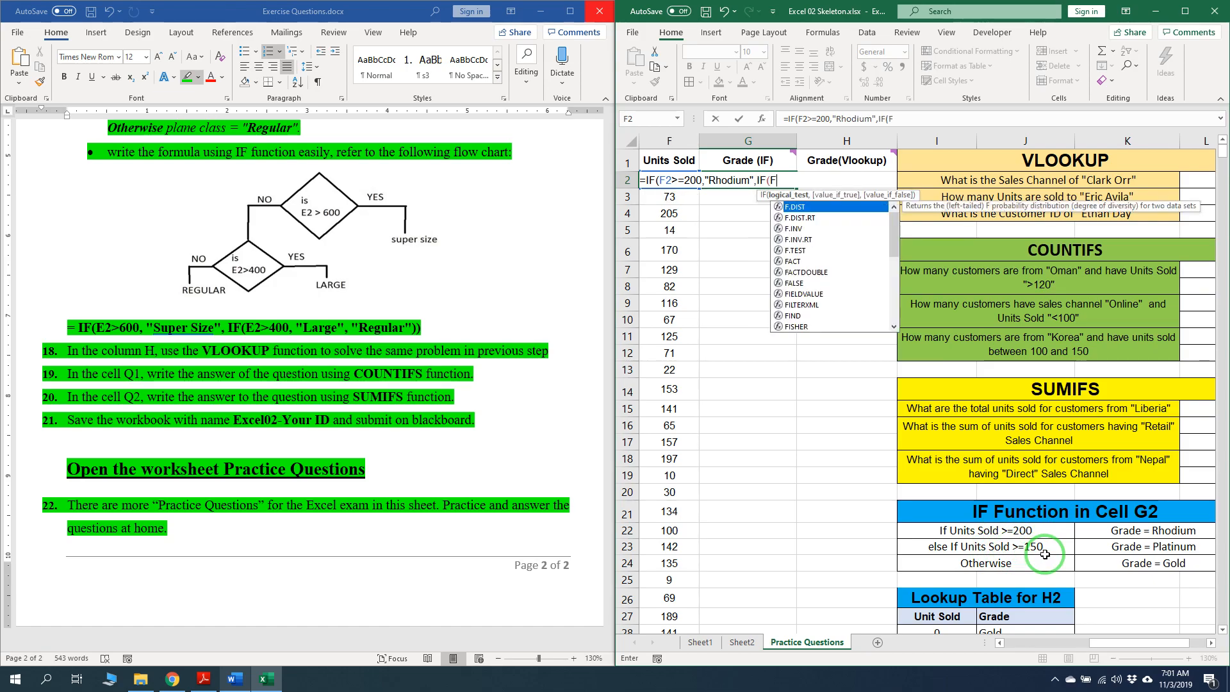
text(2>=150)
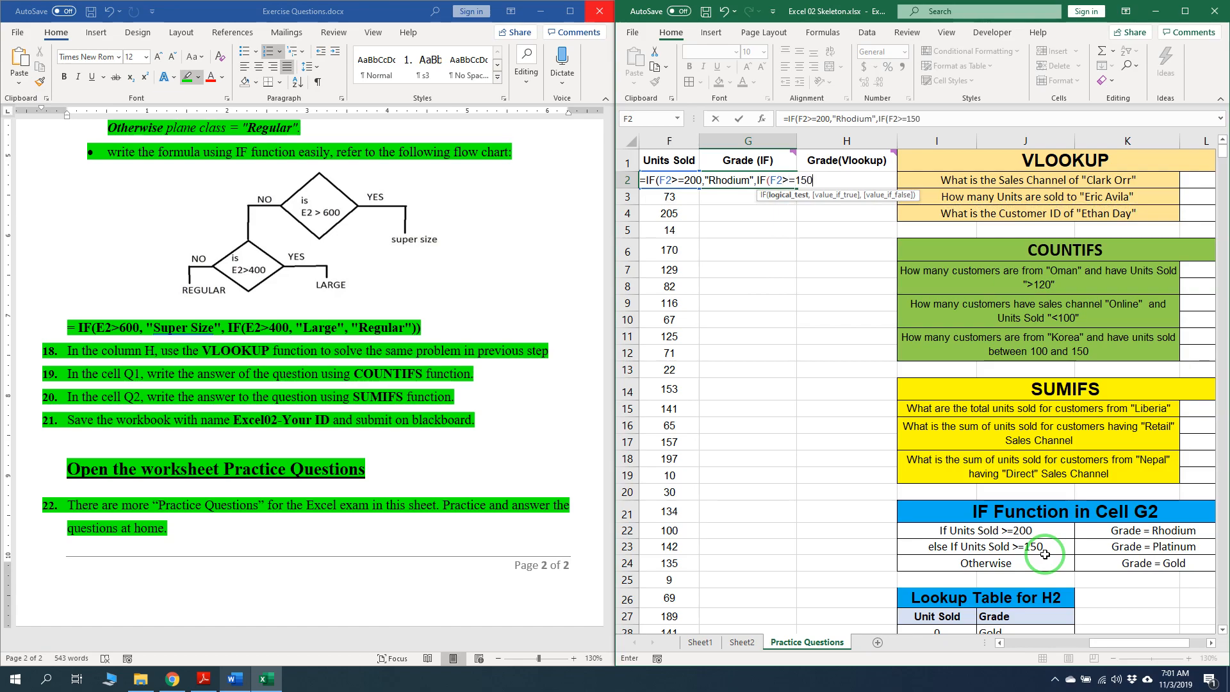
text(,)
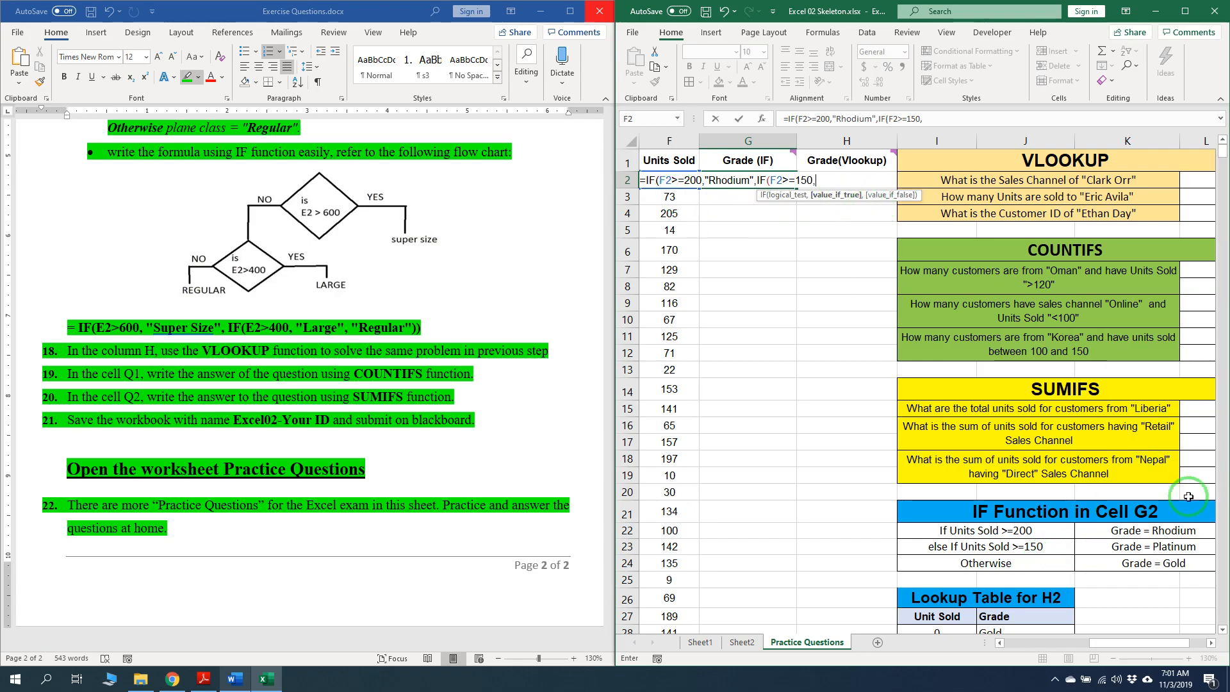
text(")
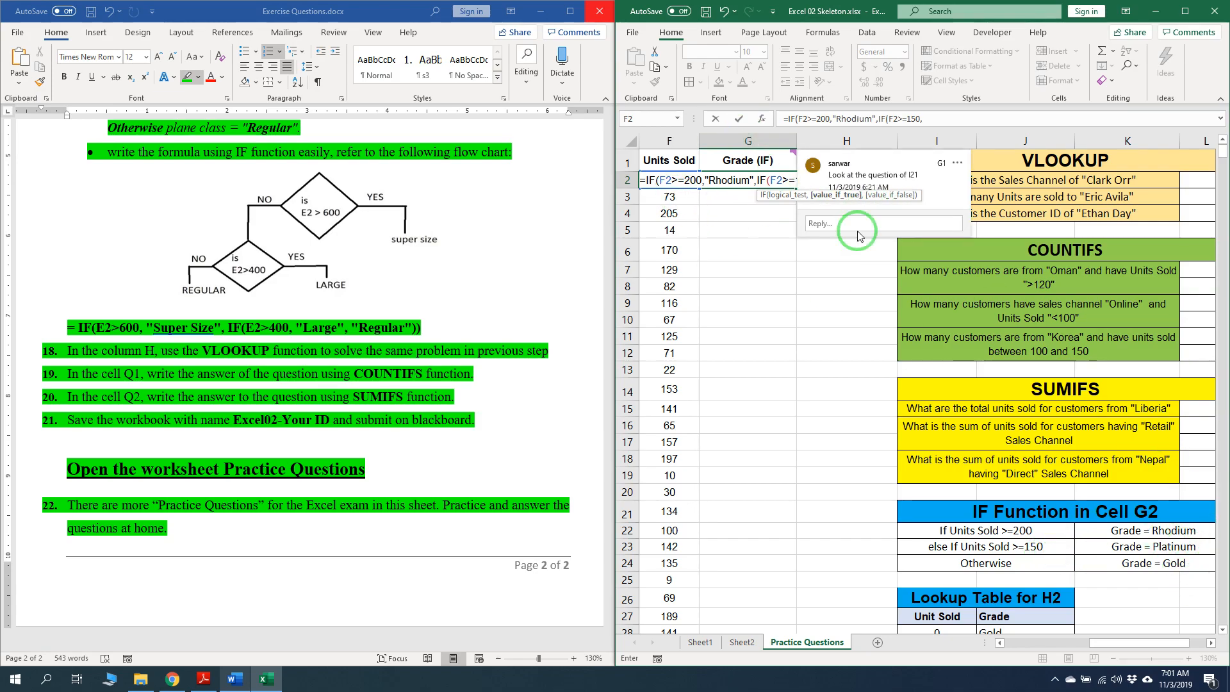
text(Platin)
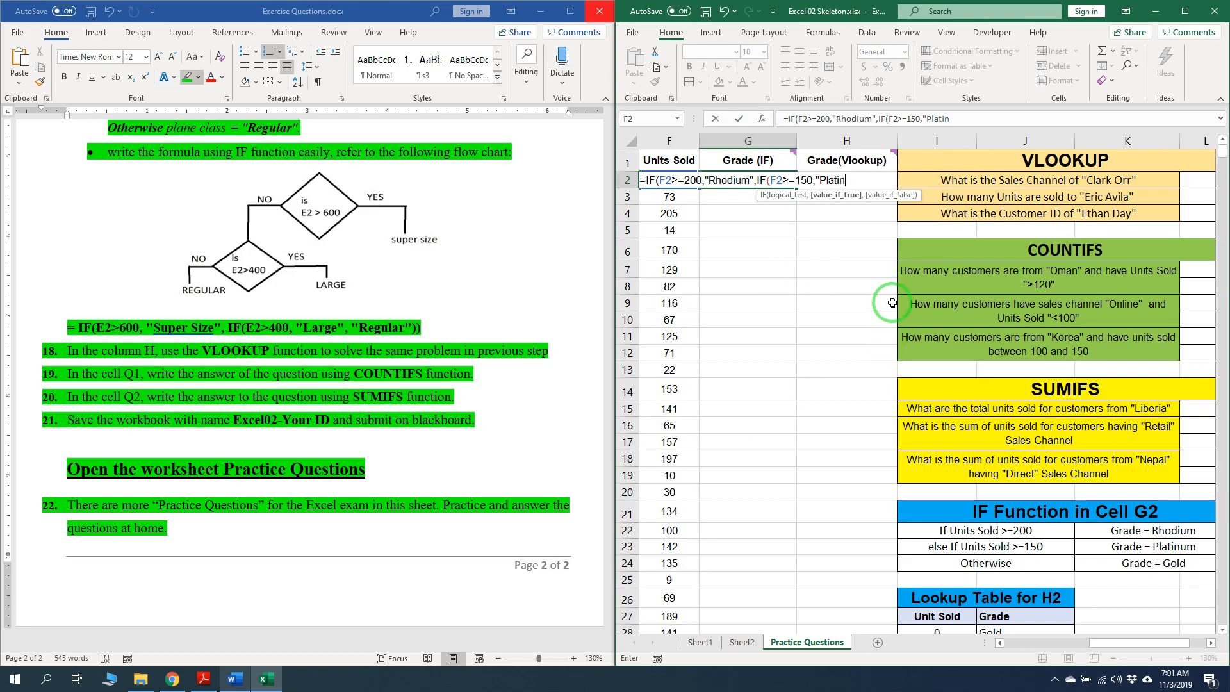
text(um)
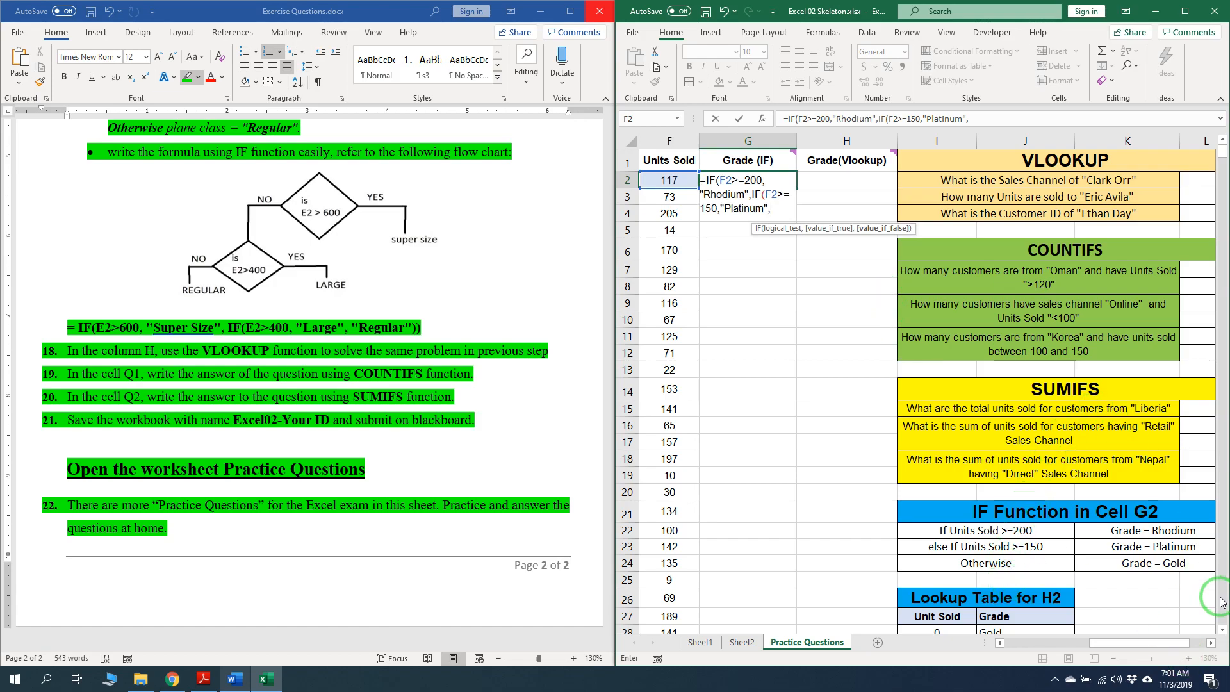
Complete the nested IF with "Gold" as the otherwise value, and fill the formula down the Grade (IF) column
text(",)
text(")
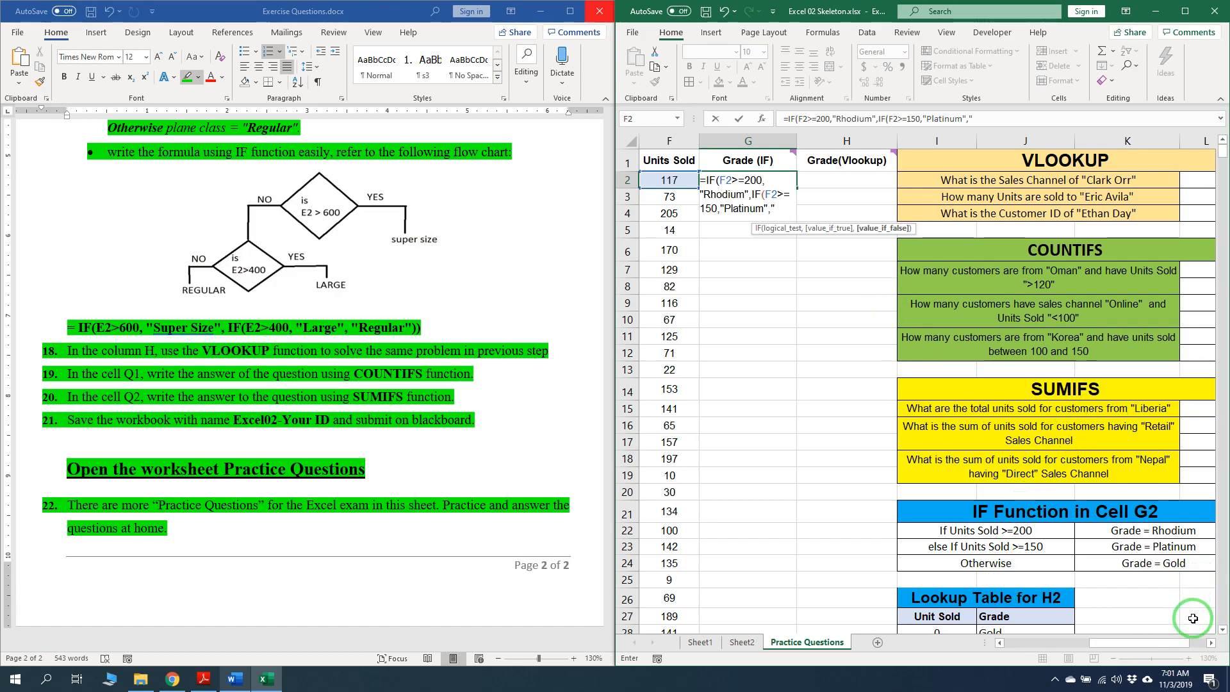
text(Gold")
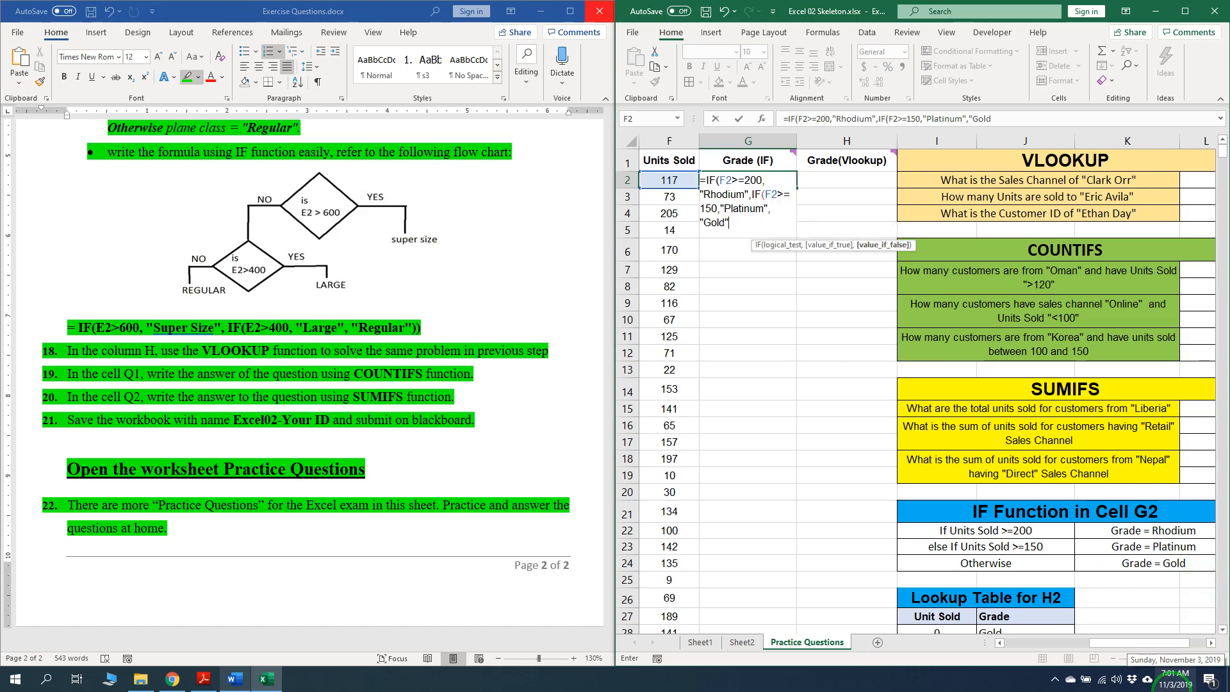
text())
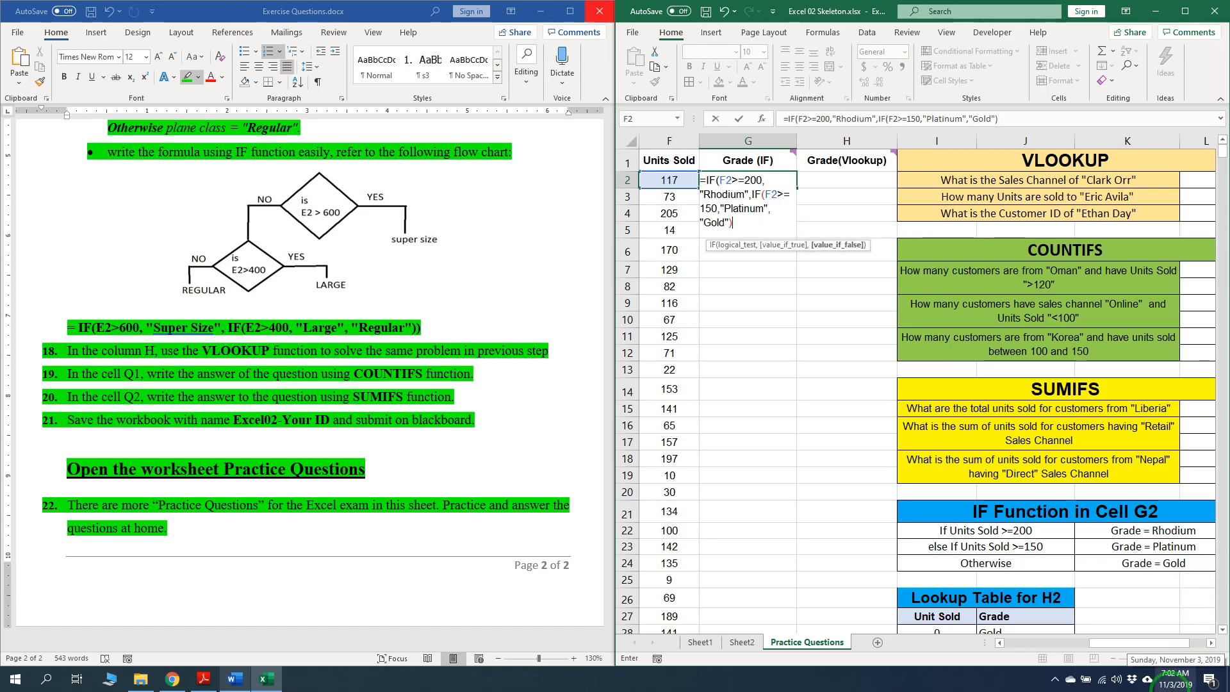
text())
key(Return)
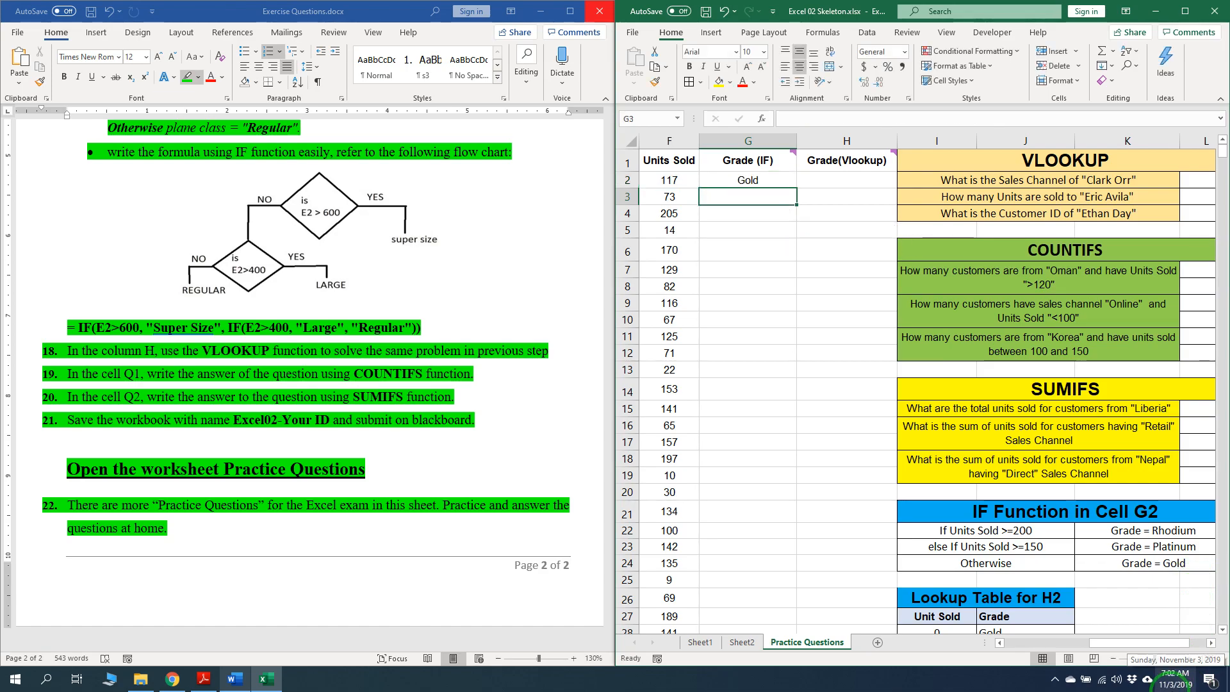
click(792, 181)
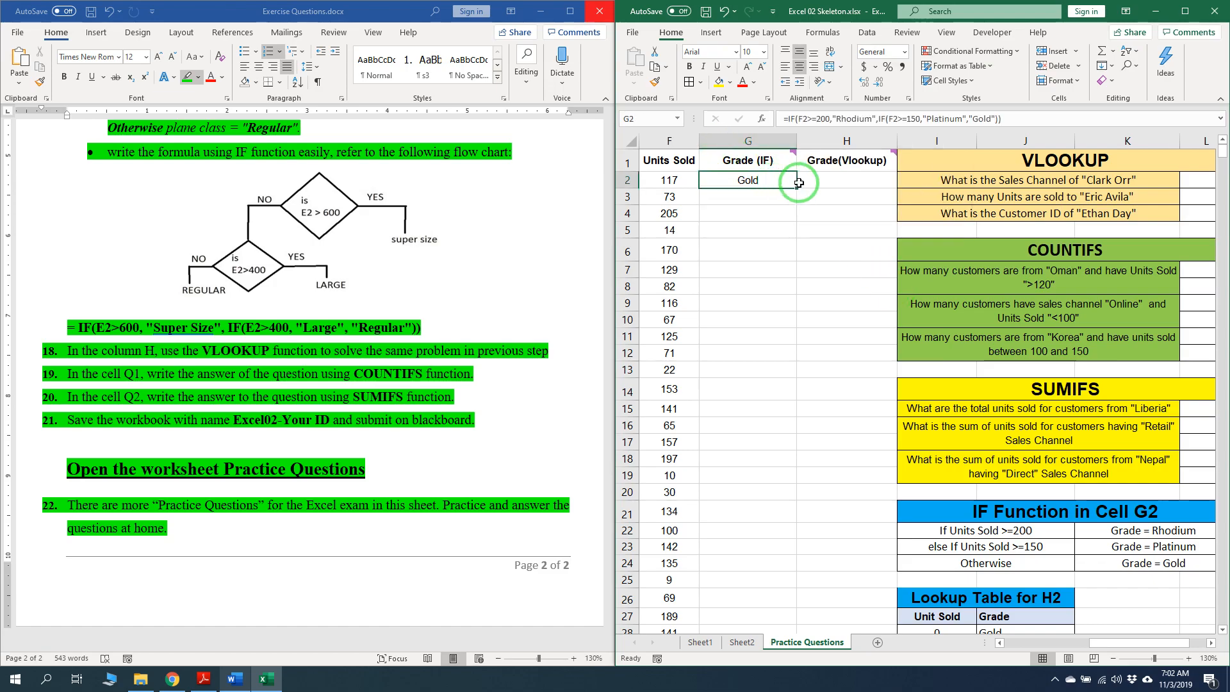
double_click(796, 188)
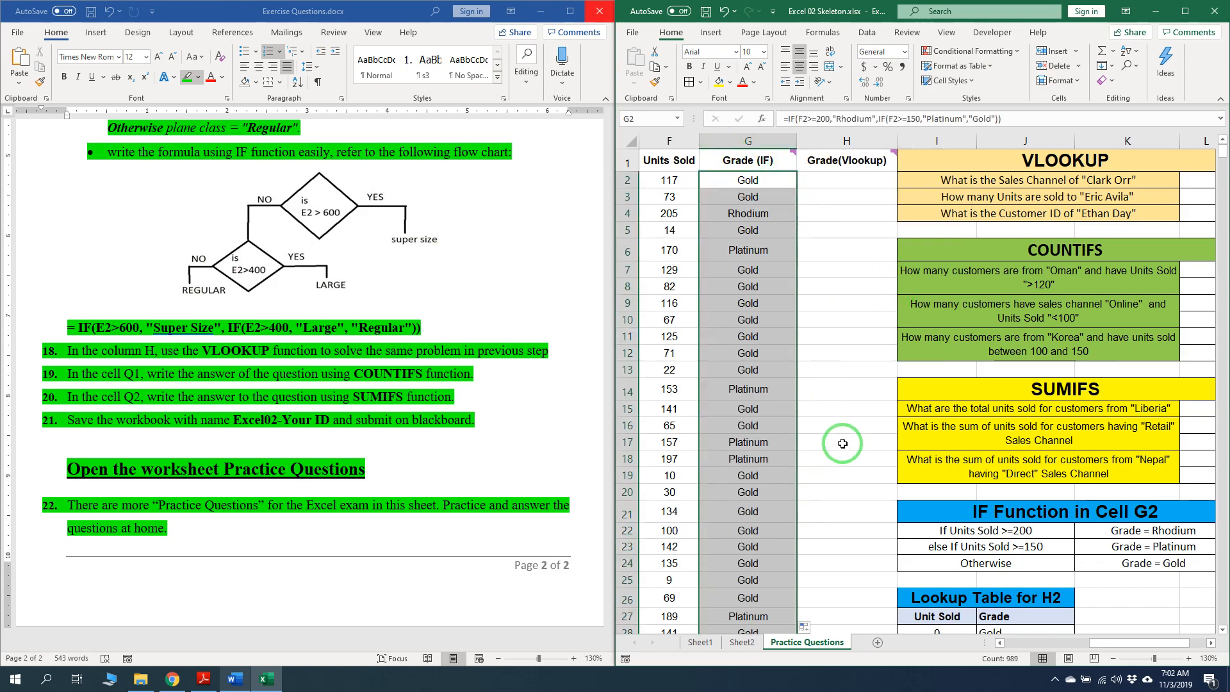
Start a VLOOKUP formula in cell H2 using function arguments, with F2 as the lookup value
click(845, 181)
scroll(994, 433, down, 2)
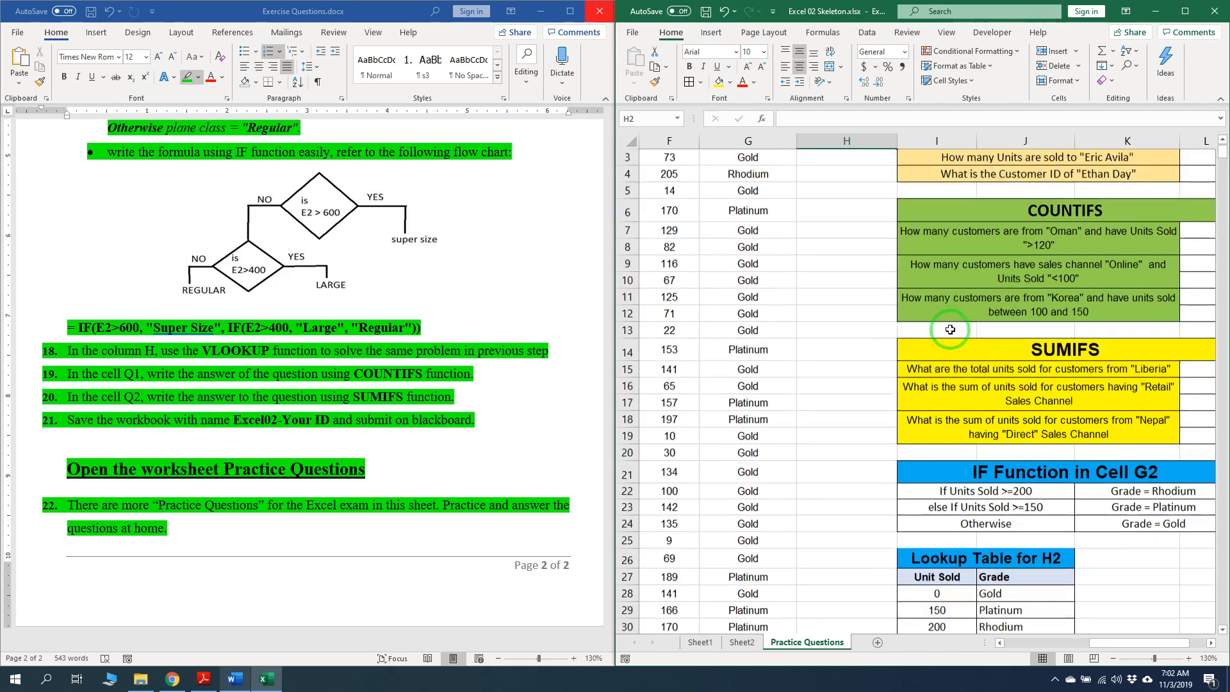
scroll(995, 433, down, 3)
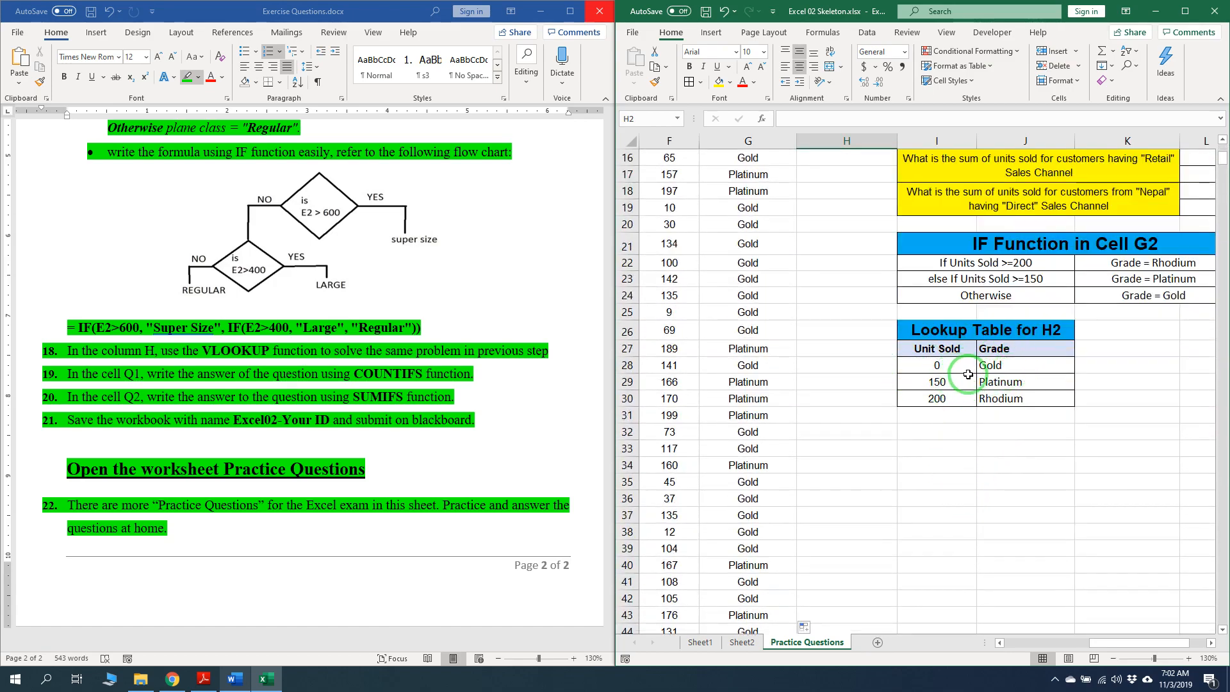
scroll(995, 434, up, 3)
scroll(994, 435, up, 2)
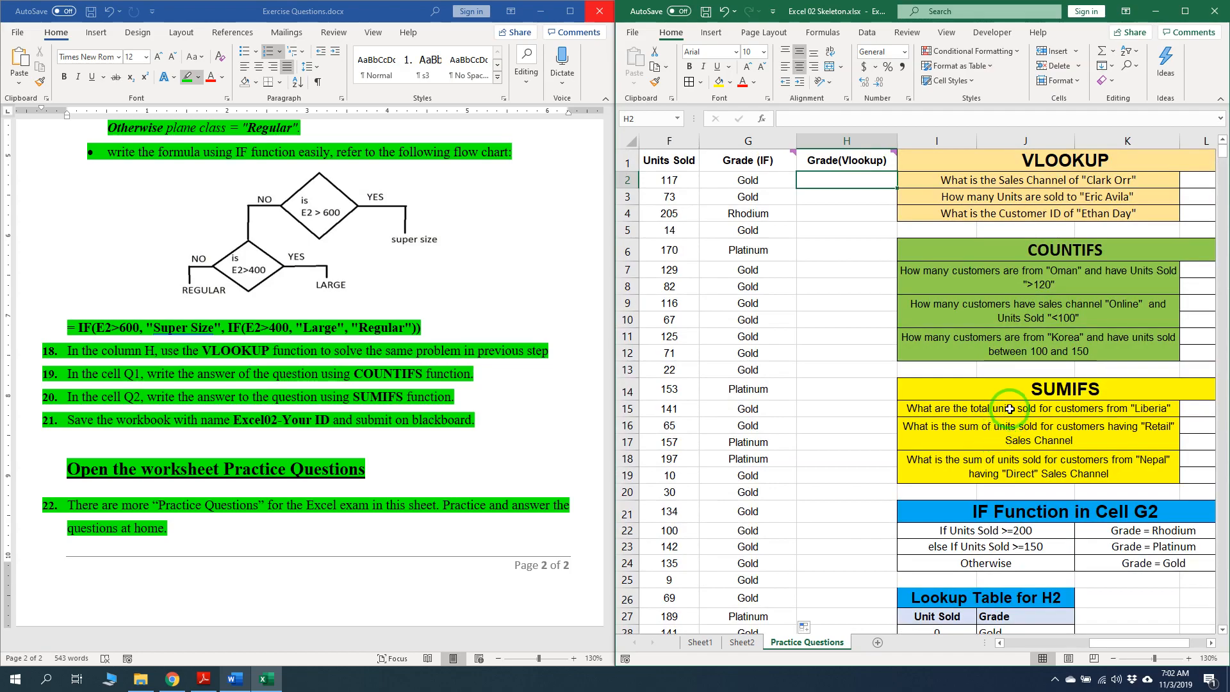
mouse_move(869, 174)
text(=vl)
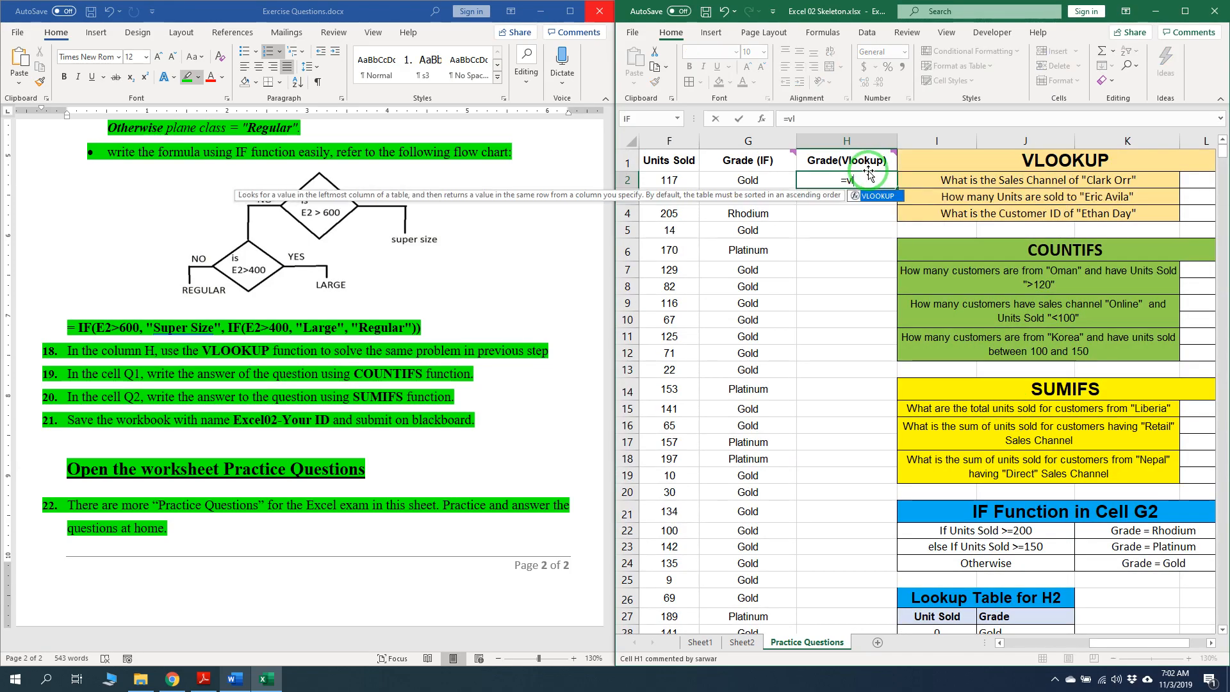
key(Tab)
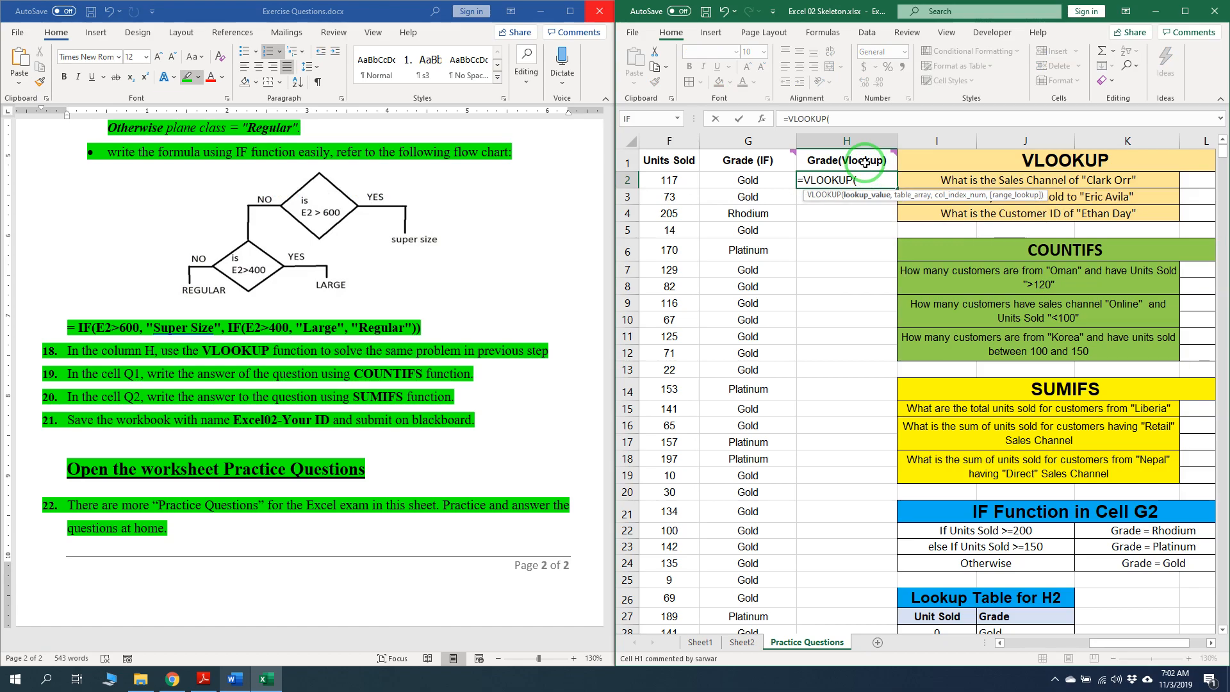
click(762, 120)
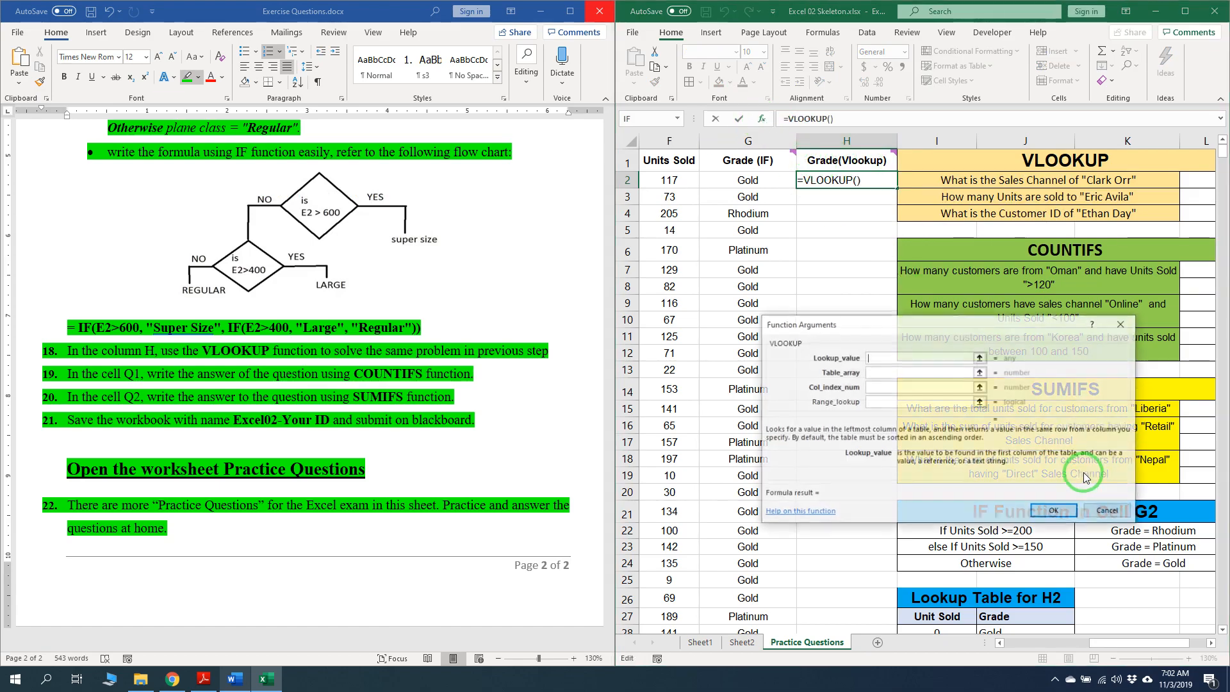
scroll(1133, 621, down, 1)
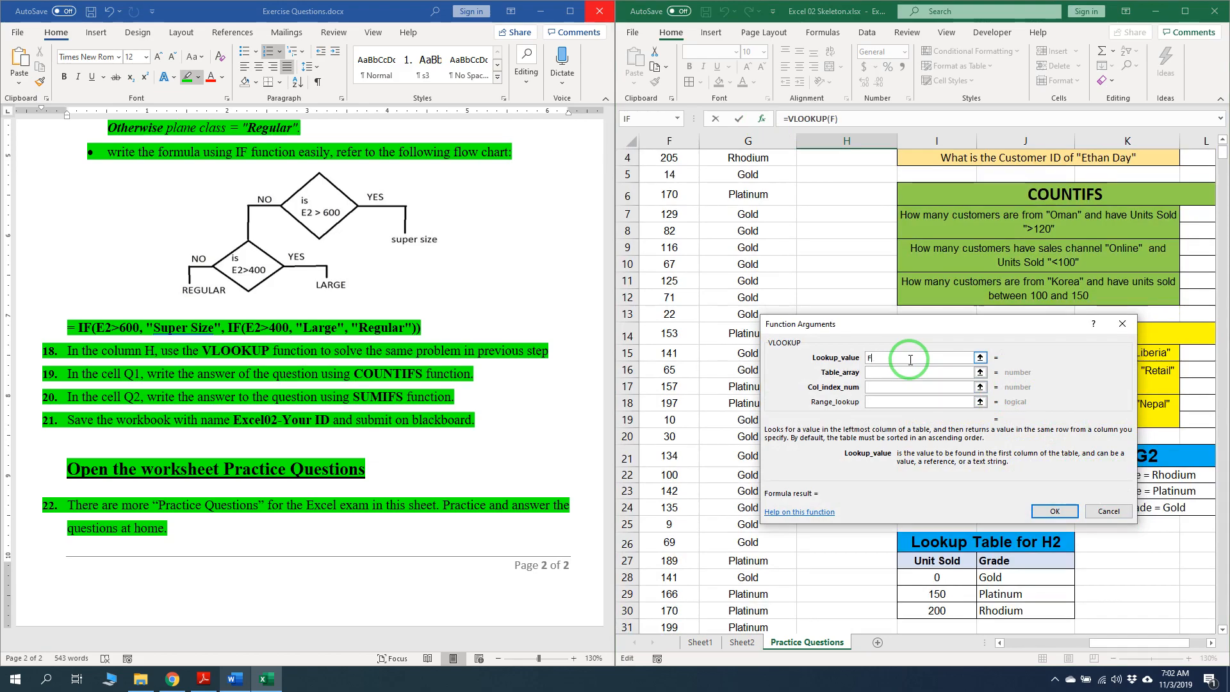
Set the VLOOKUP table array to the lookup table's data as the absolute range $I$28:$J$30
click(919, 372)
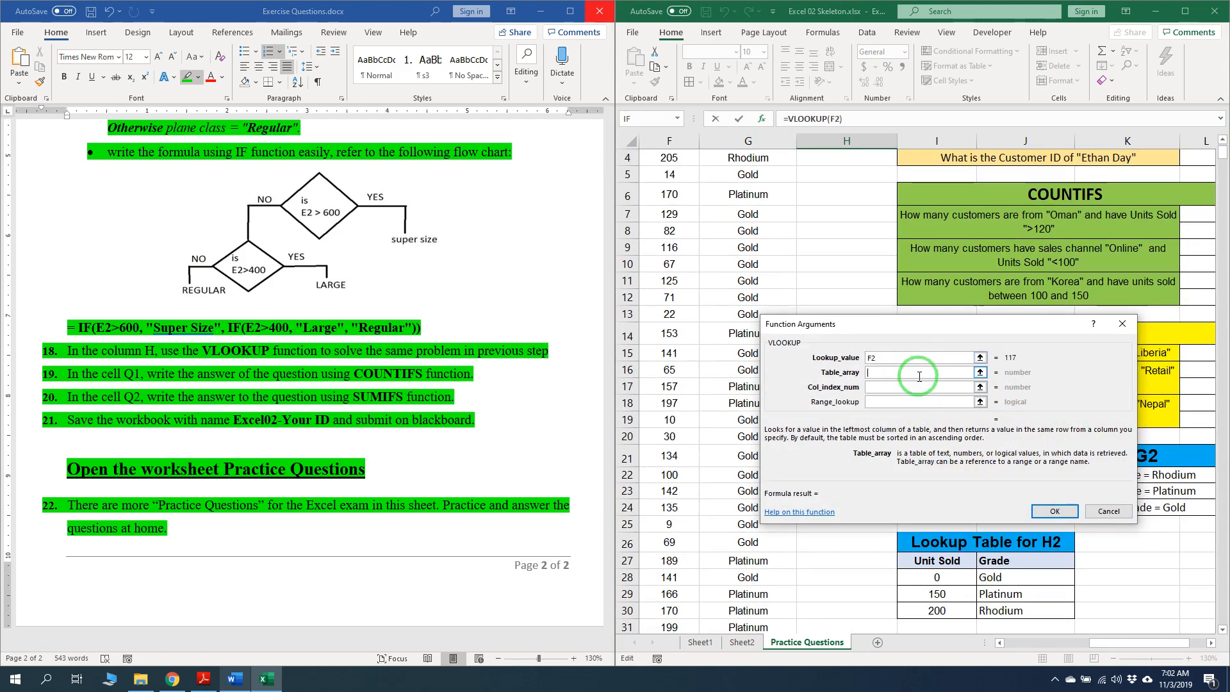
drag(922, 577, 1015, 610)
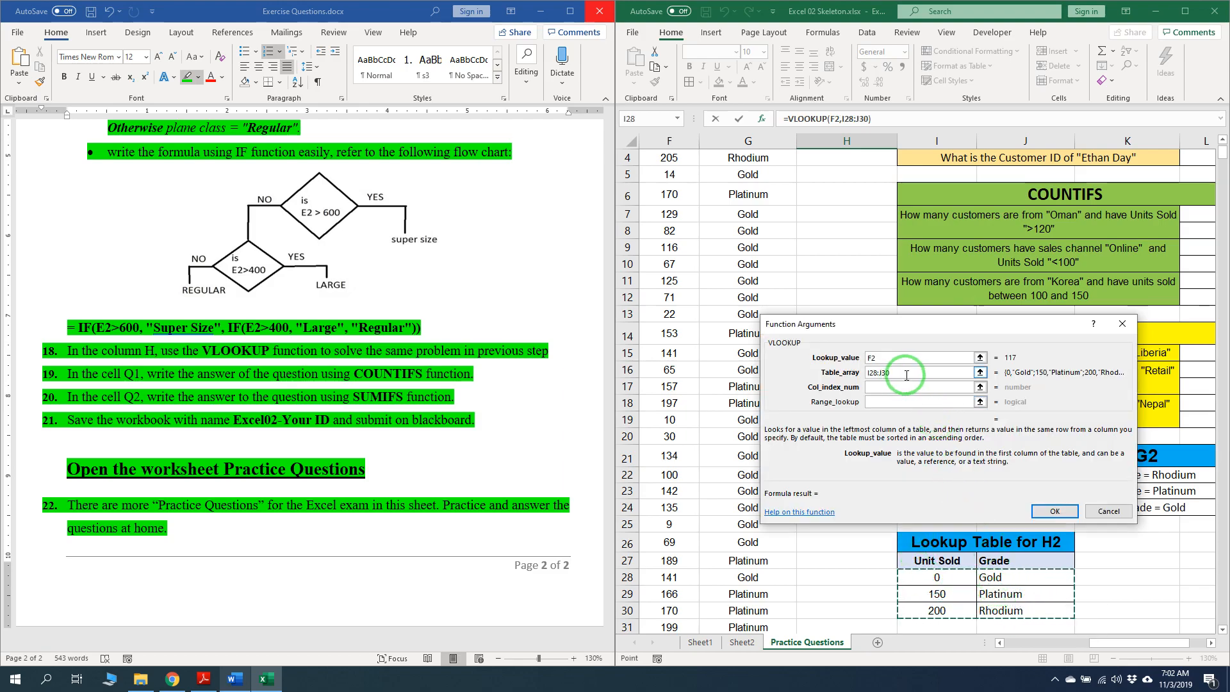
key(F4)
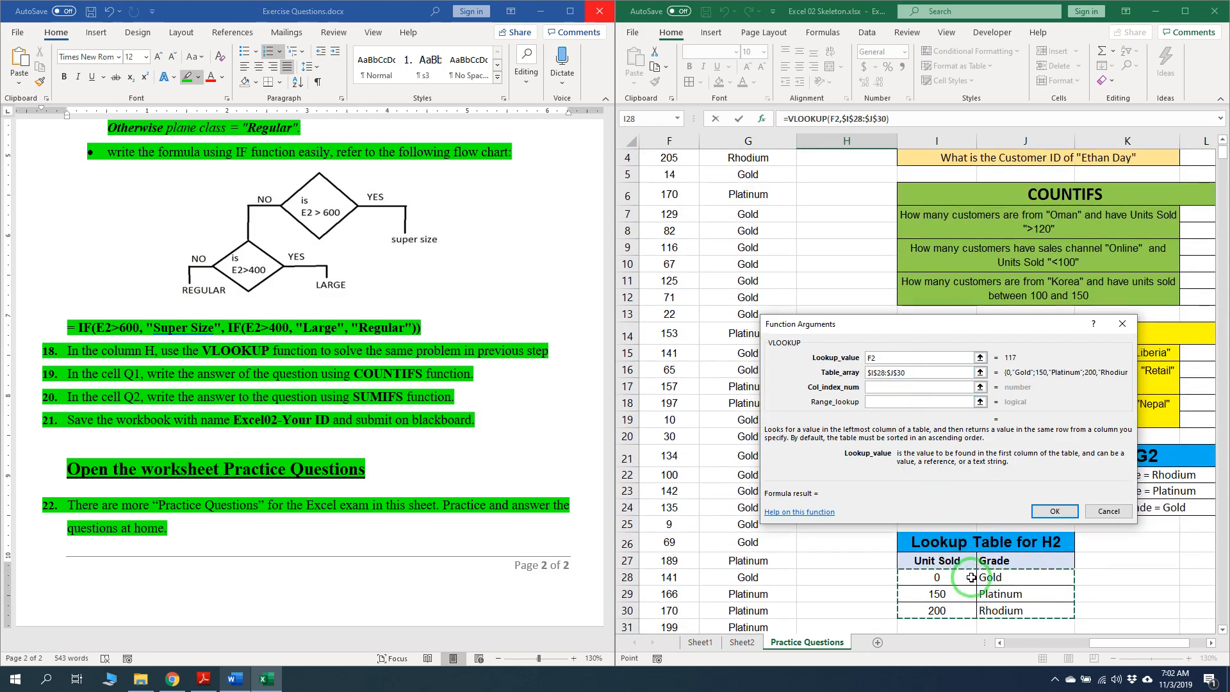
Finish the VLOOKUP with column index 2 and range lookup TRUE, and fill it down the Grade(Vlookup) column
click(917, 386)
scroll(999, 564, down, 1)
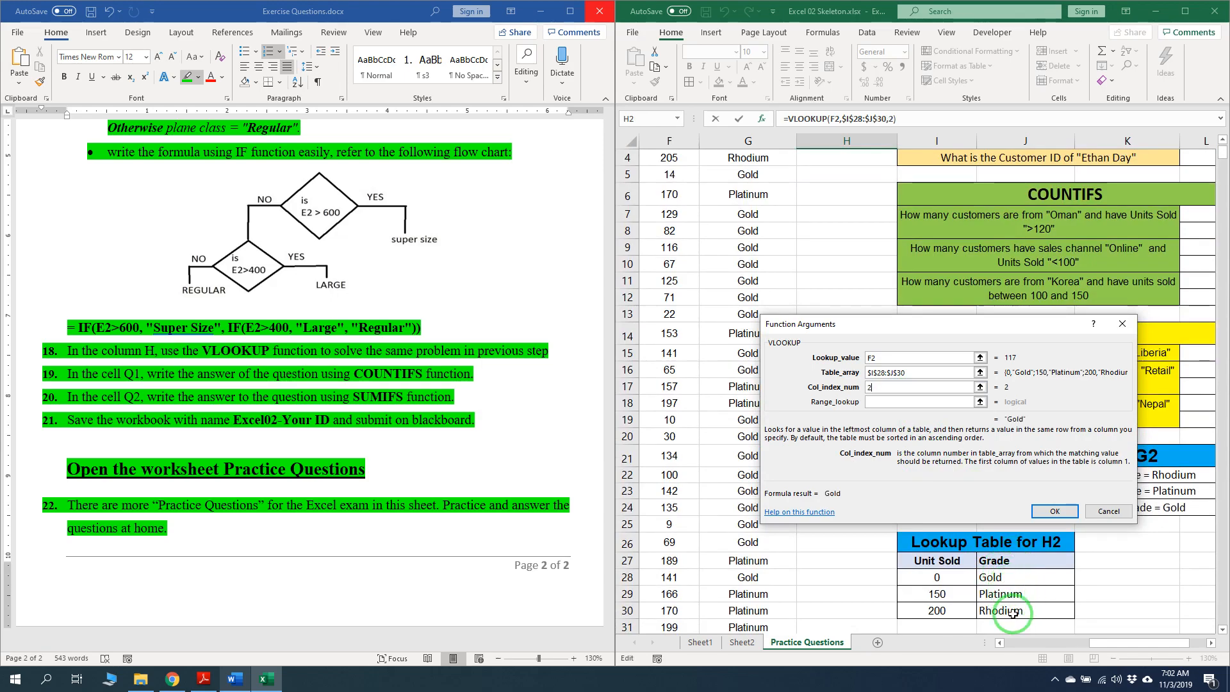
click(898, 402)
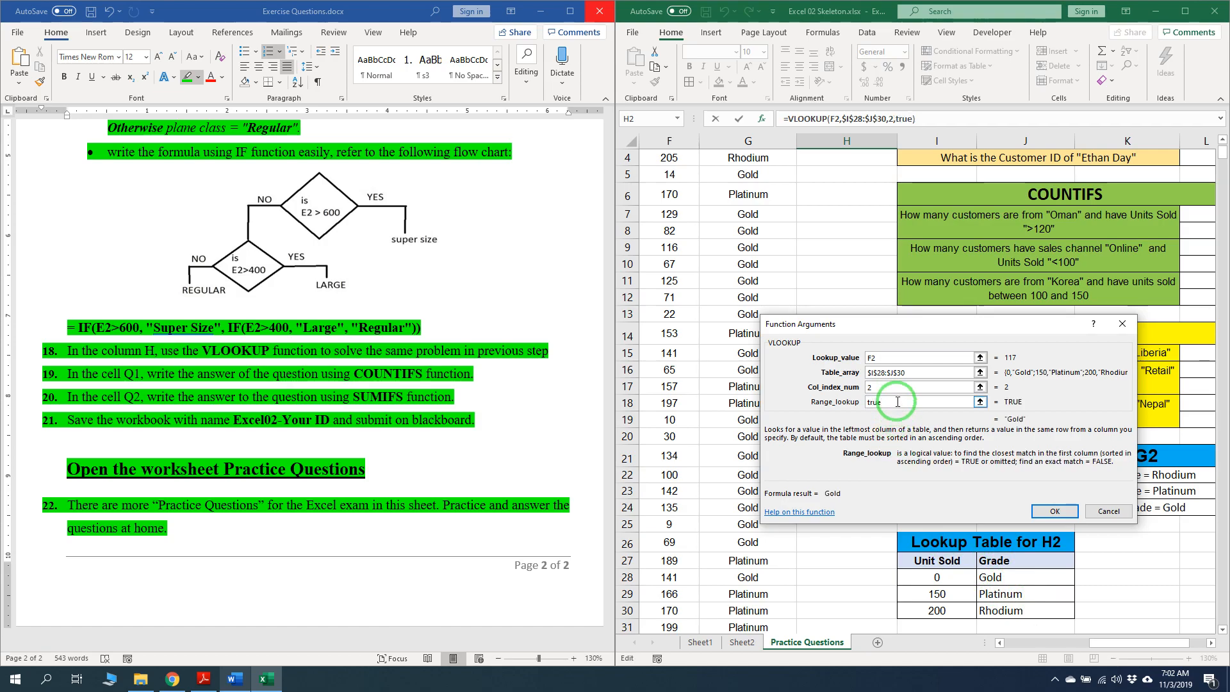
click(1063, 513)
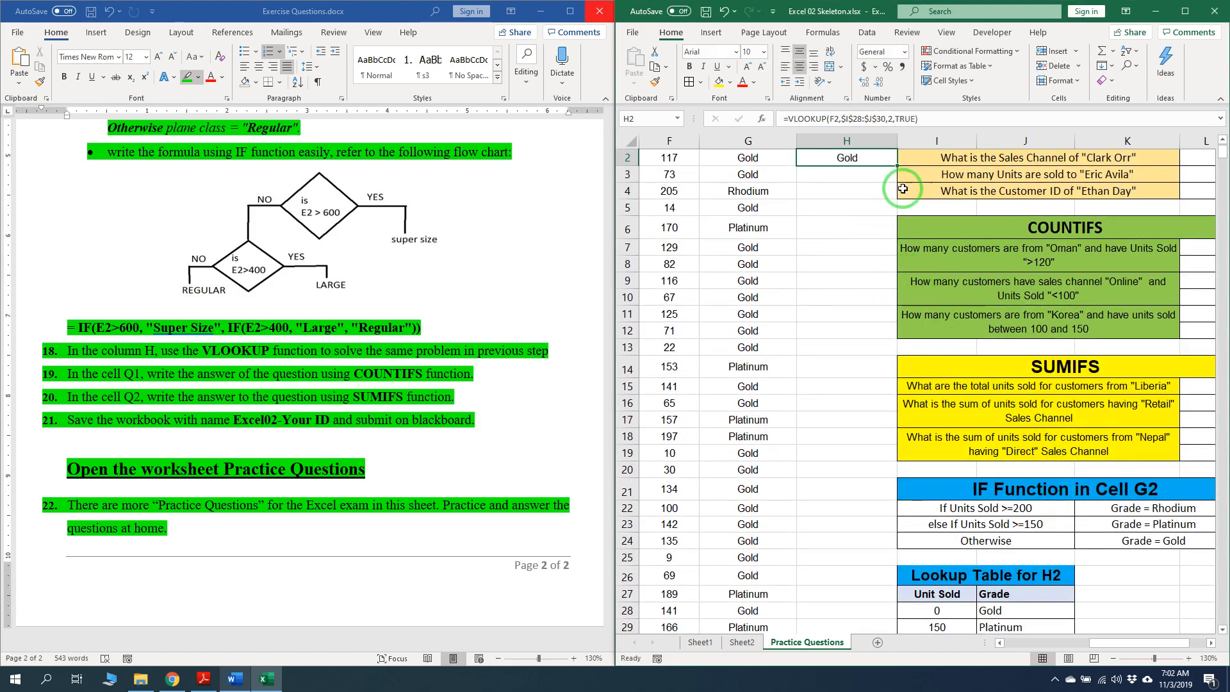
scroll(864, 179, up, 1)
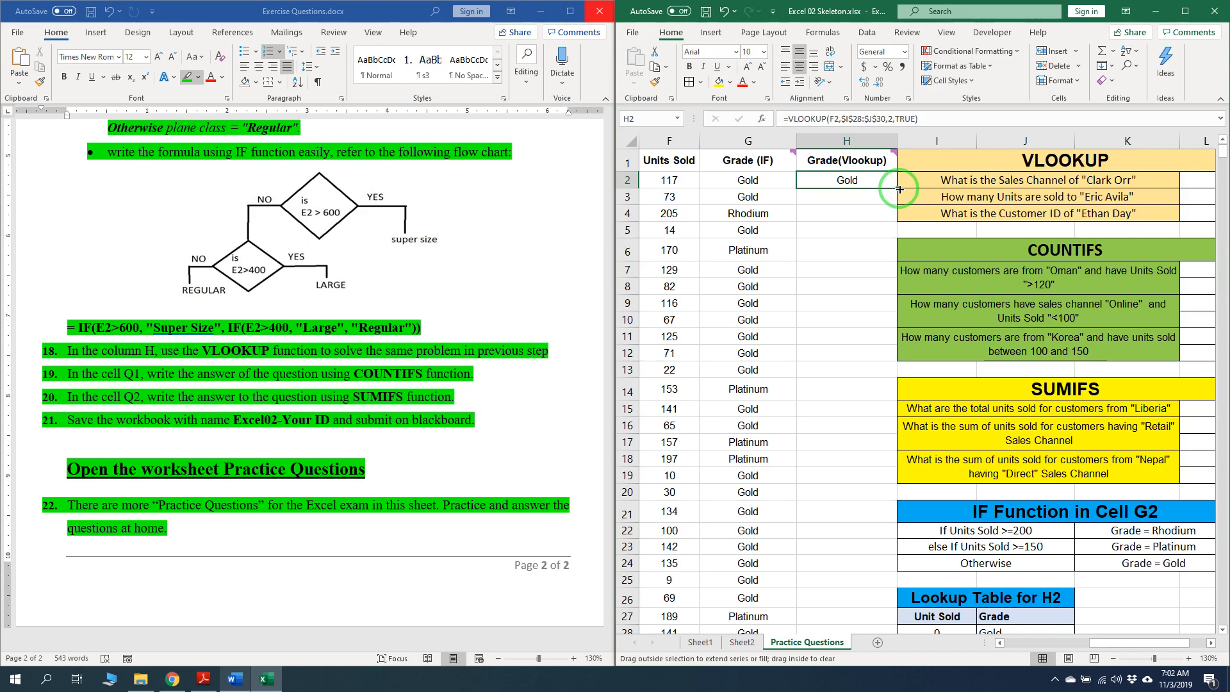
double_click(896, 188)
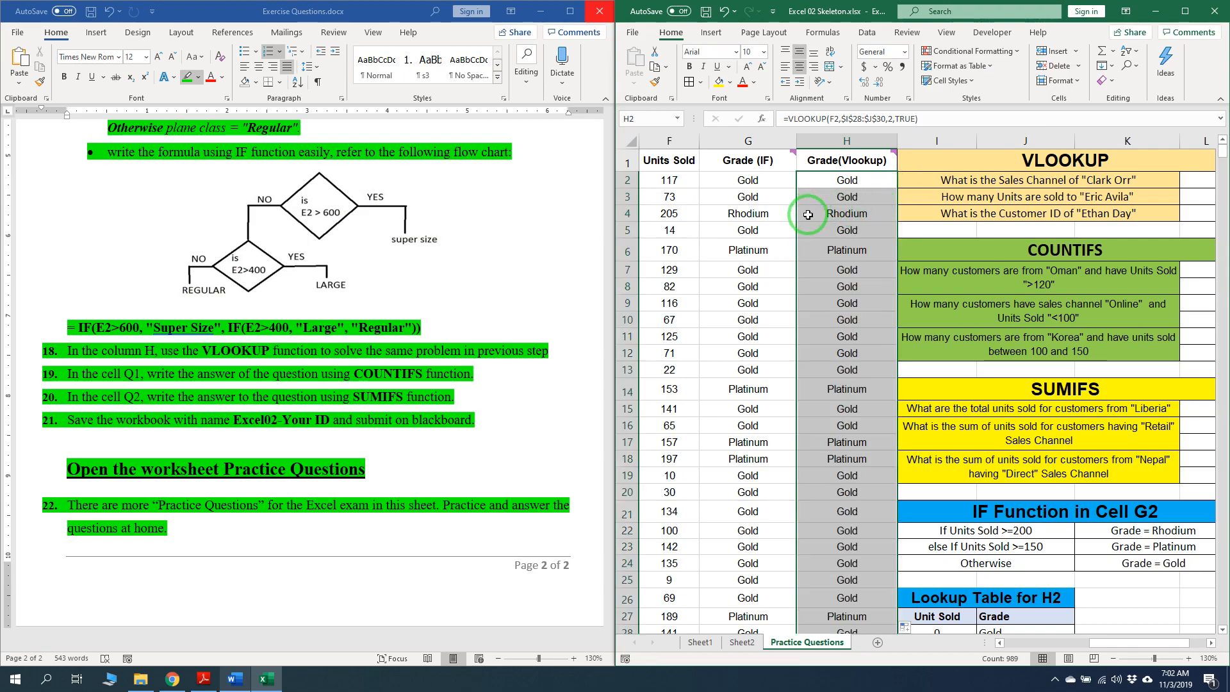
Start a VLOOKUP formula in cell L2 with the customer's name from the Sales Channel question as the lookup value
drag(1143, 642, 1199, 641)
click(1143, 182)
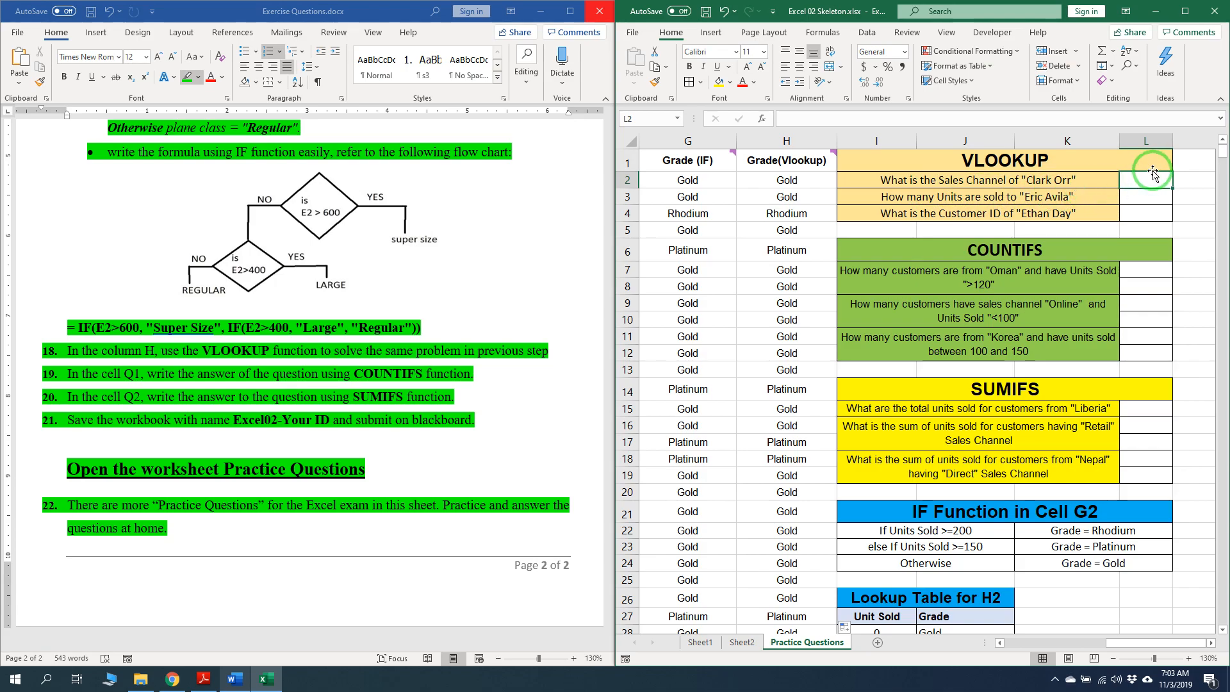
text(=VLOOKUP()
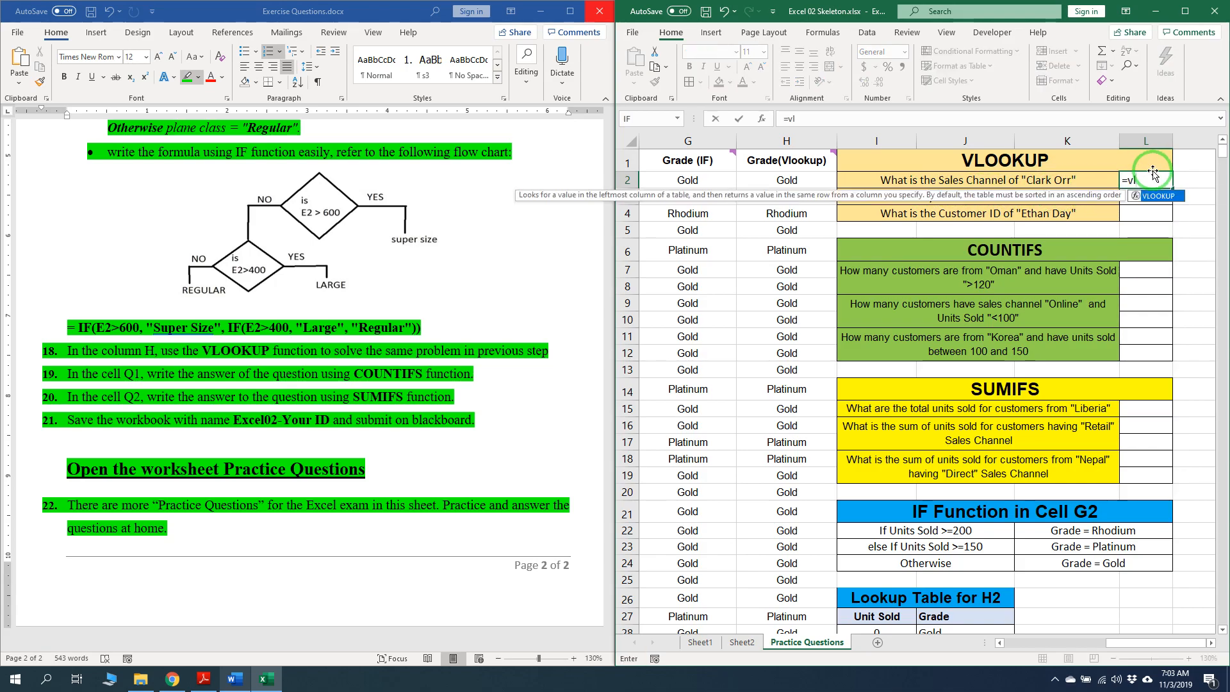
click(762, 118)
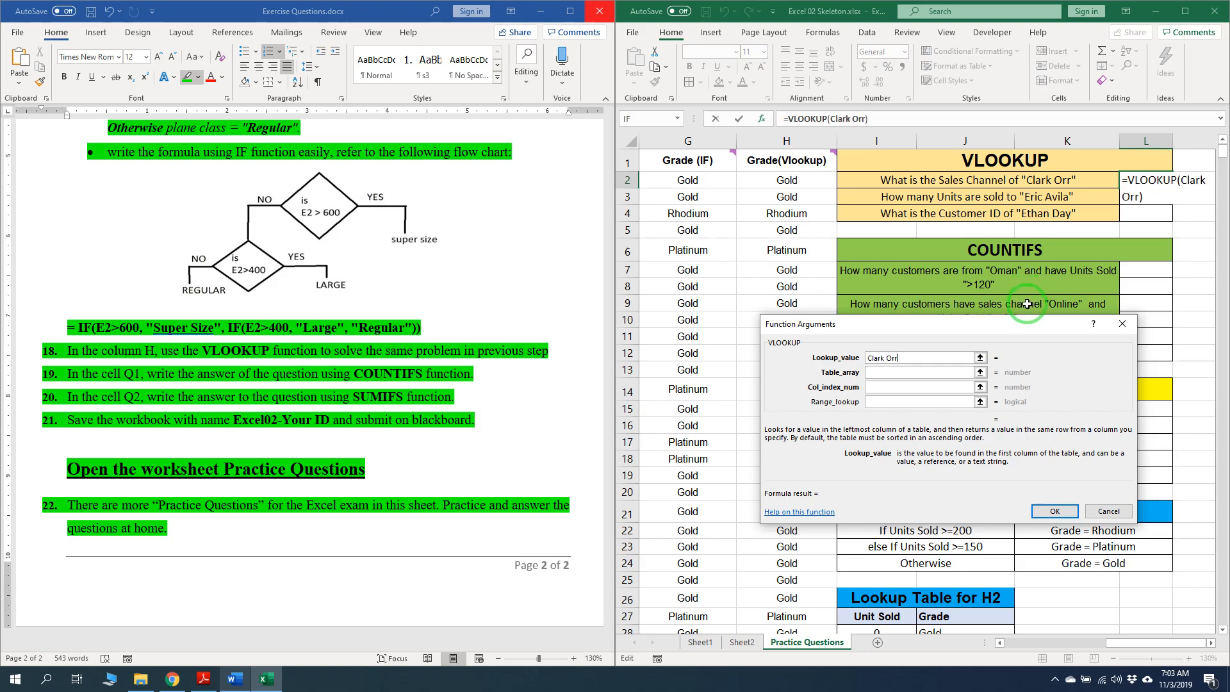
Set the table array of the L2 VLOOKUP to columns A:E, from Customer Name through Sales Channel
click(919, 372)
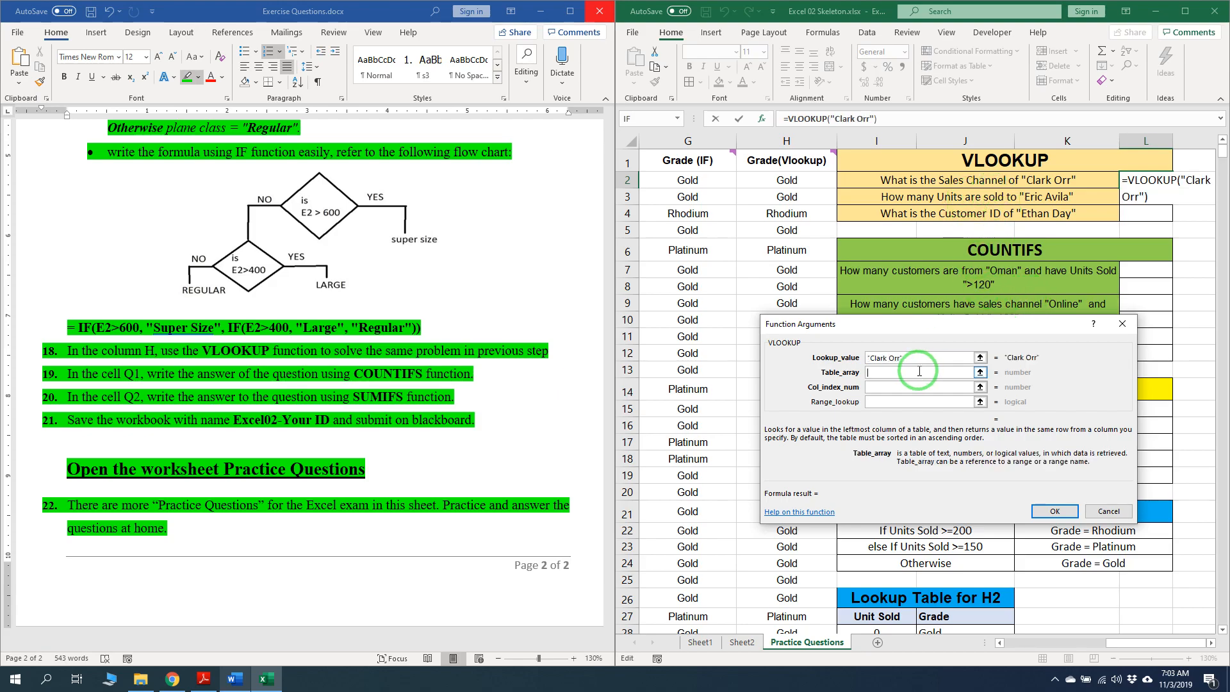
click(1083, 642)
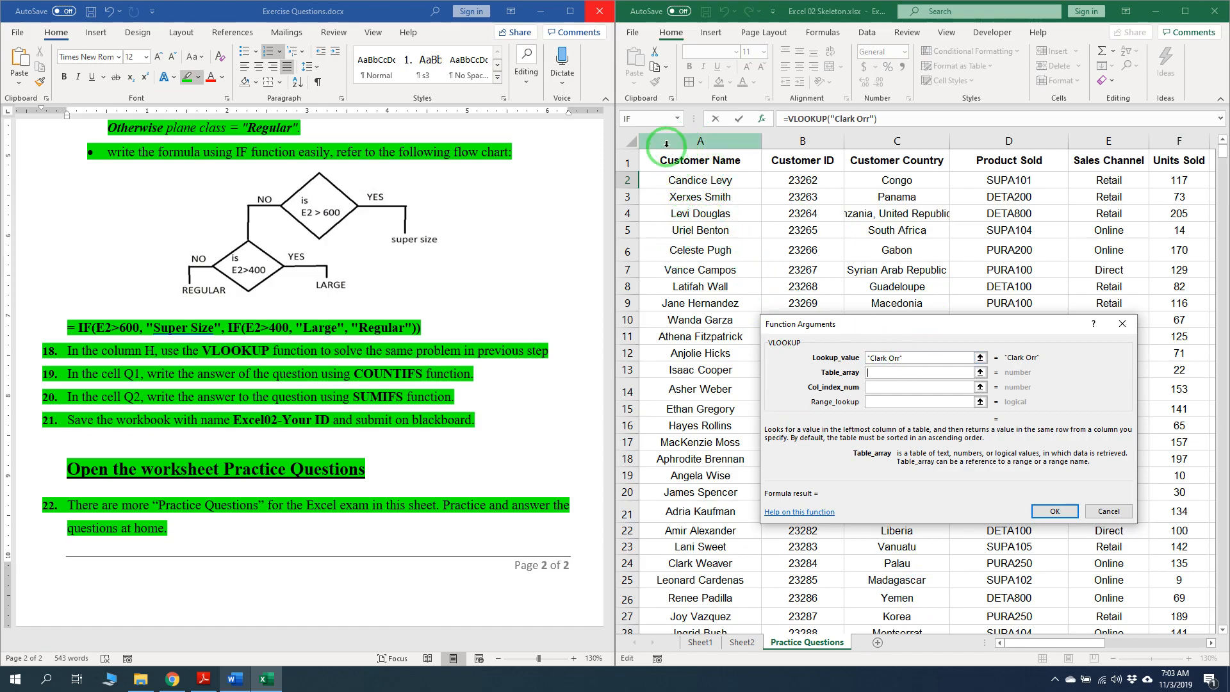
drag(1062, 643, 1228, 634)
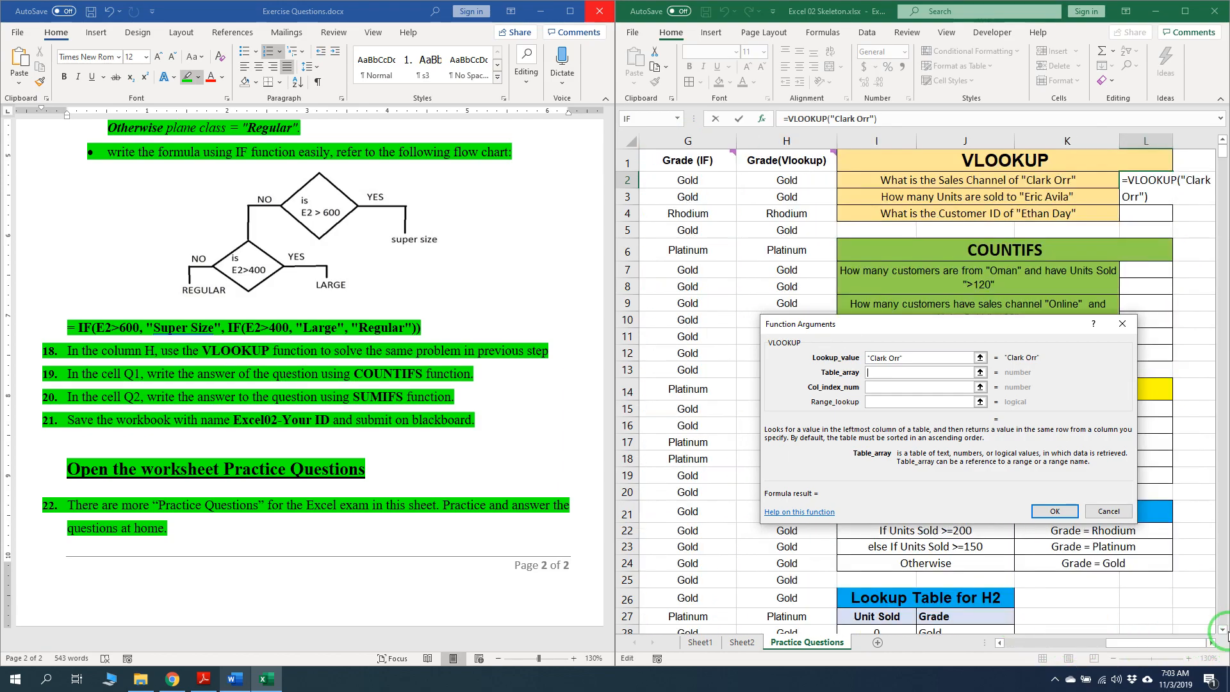
drag(1144, 642, 1039, 637)
click(1112, 145)
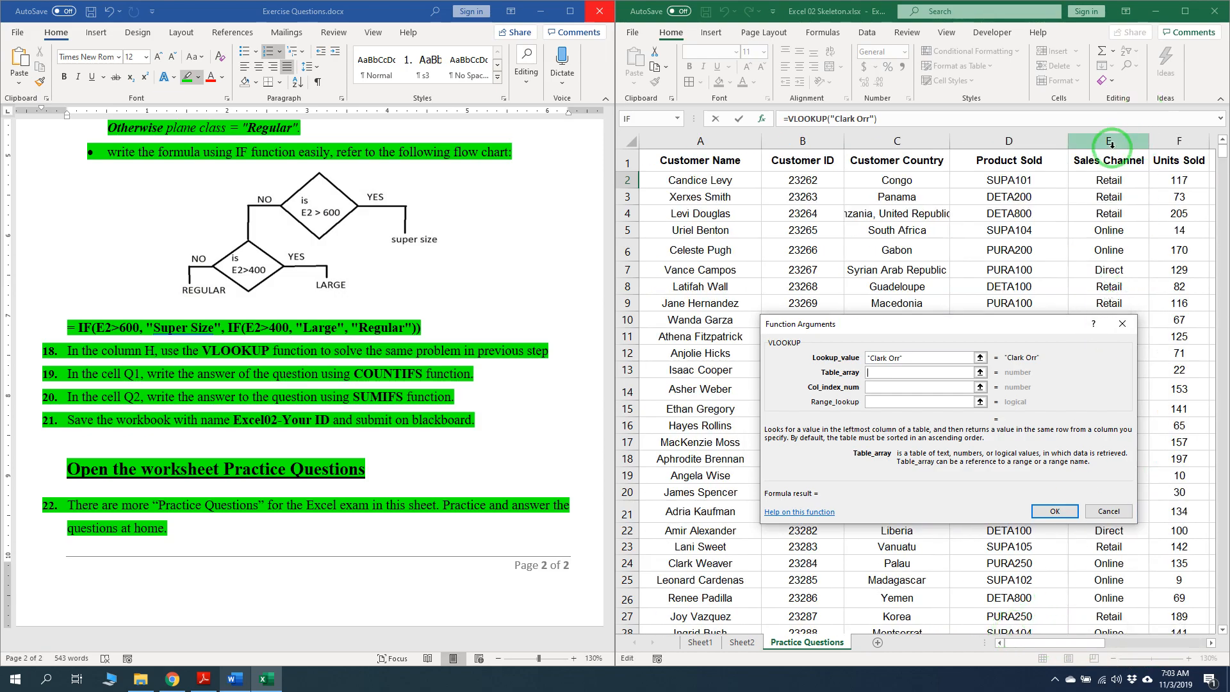
drag(699, 141, 1107, 183)
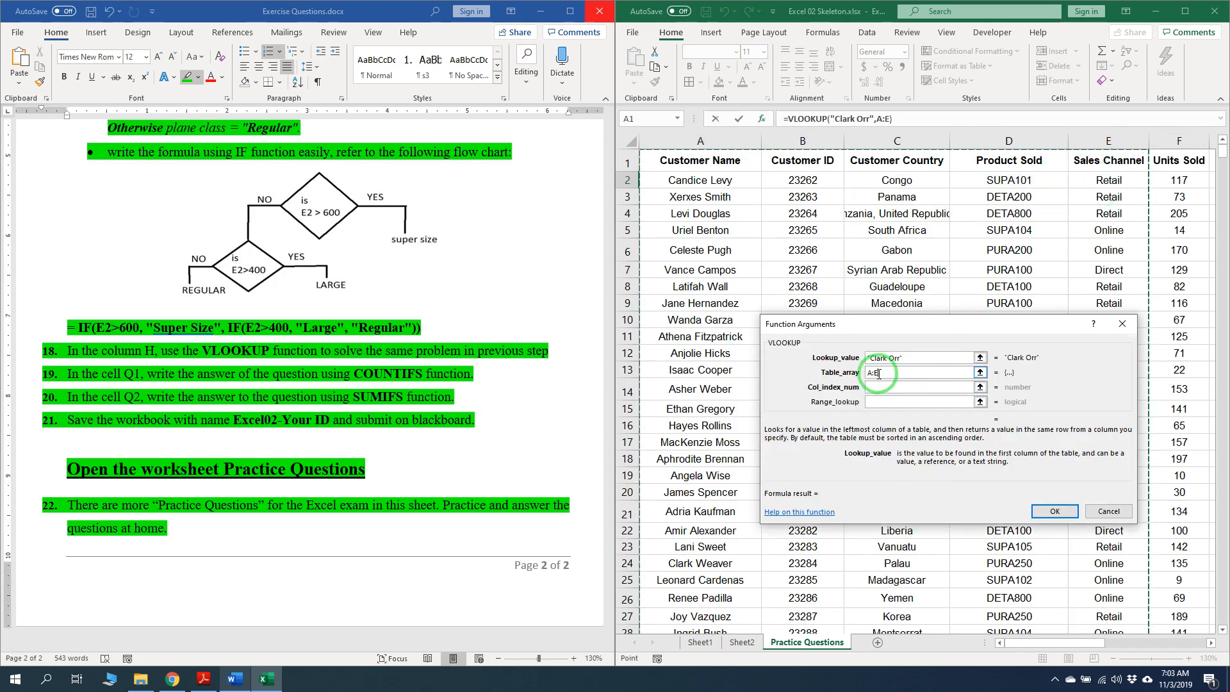
Limit the L2 VLOOKUP's table array to the data rows as A2:E990
drag(1222, 151, 1220, 632)
click(1223, 631)
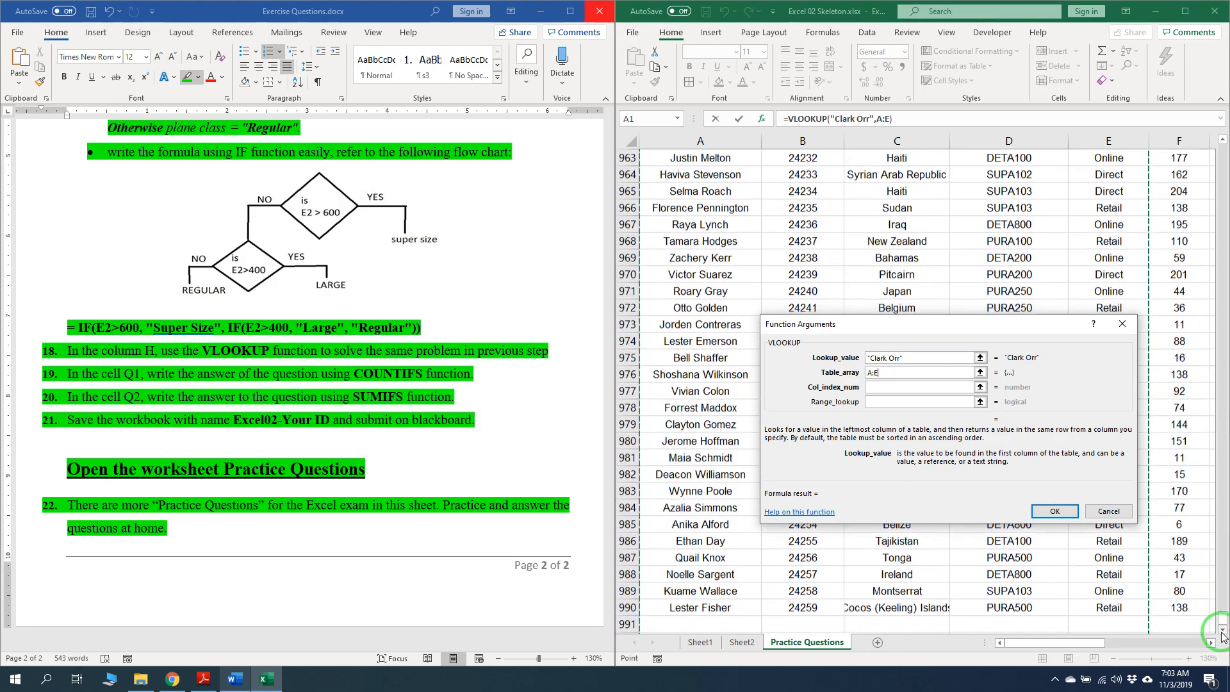
click(1223, 632)
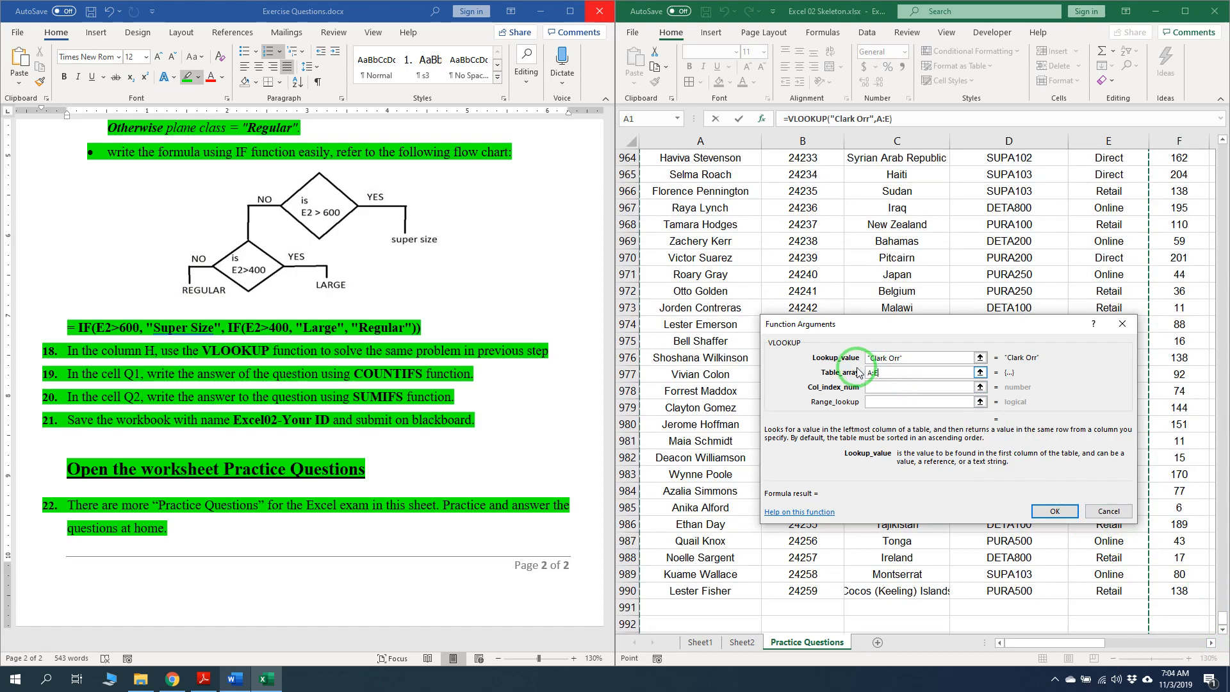
click(869, 371)
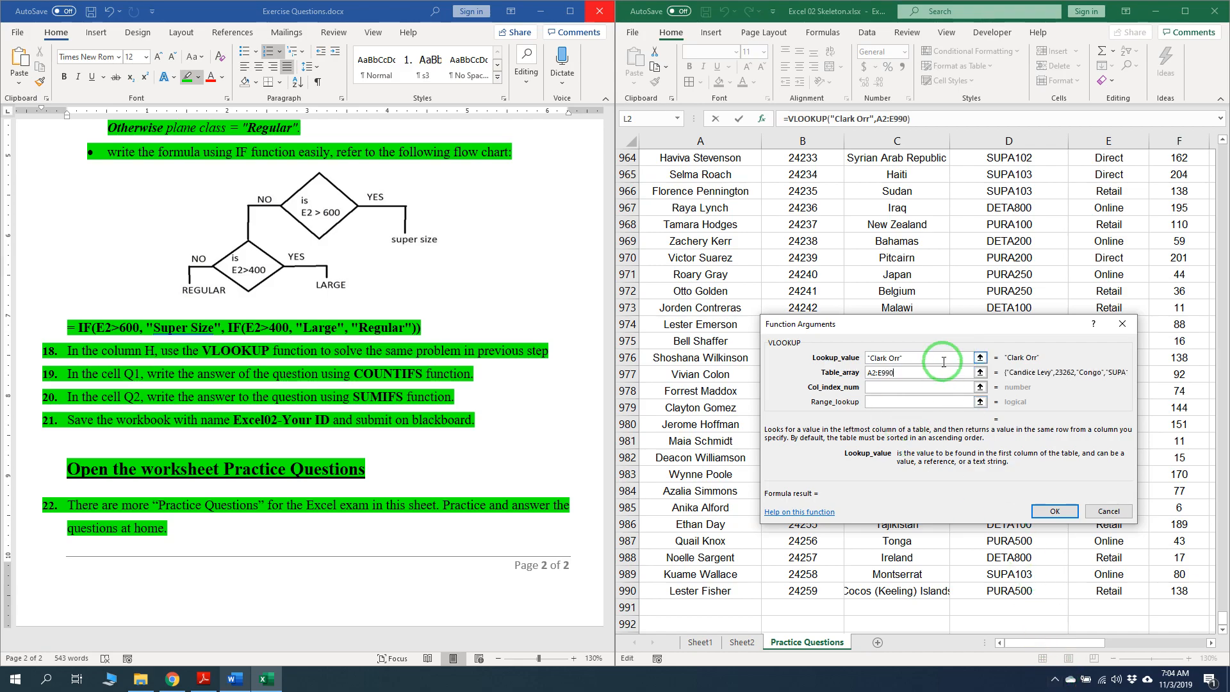
Finish the L2 VLOOKUP with column index 5 and range lookup FALSE
click(904, 388)
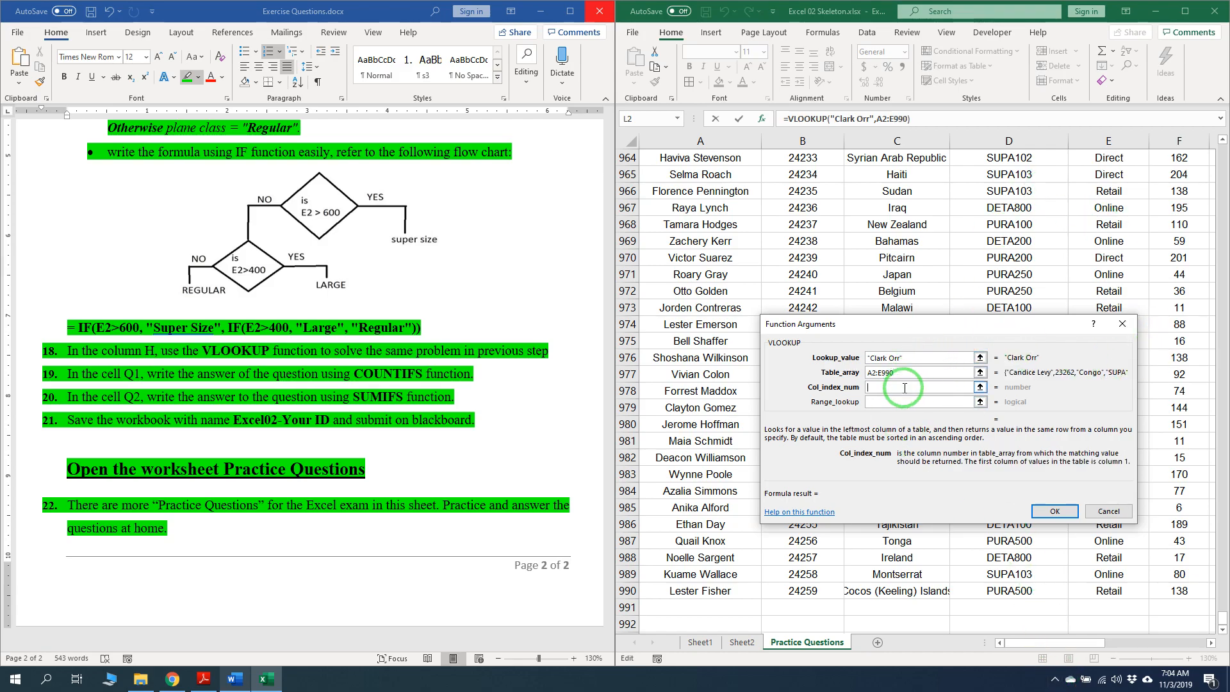
text(5)
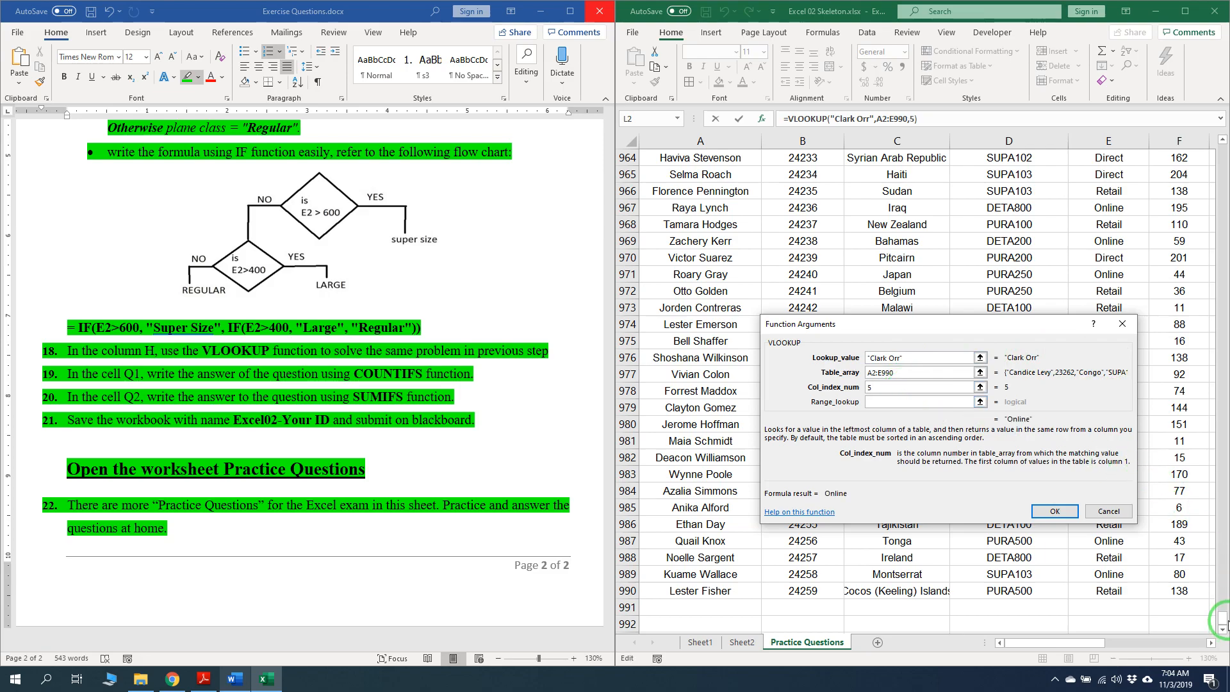
drag(1221, 621, 1221, 151)
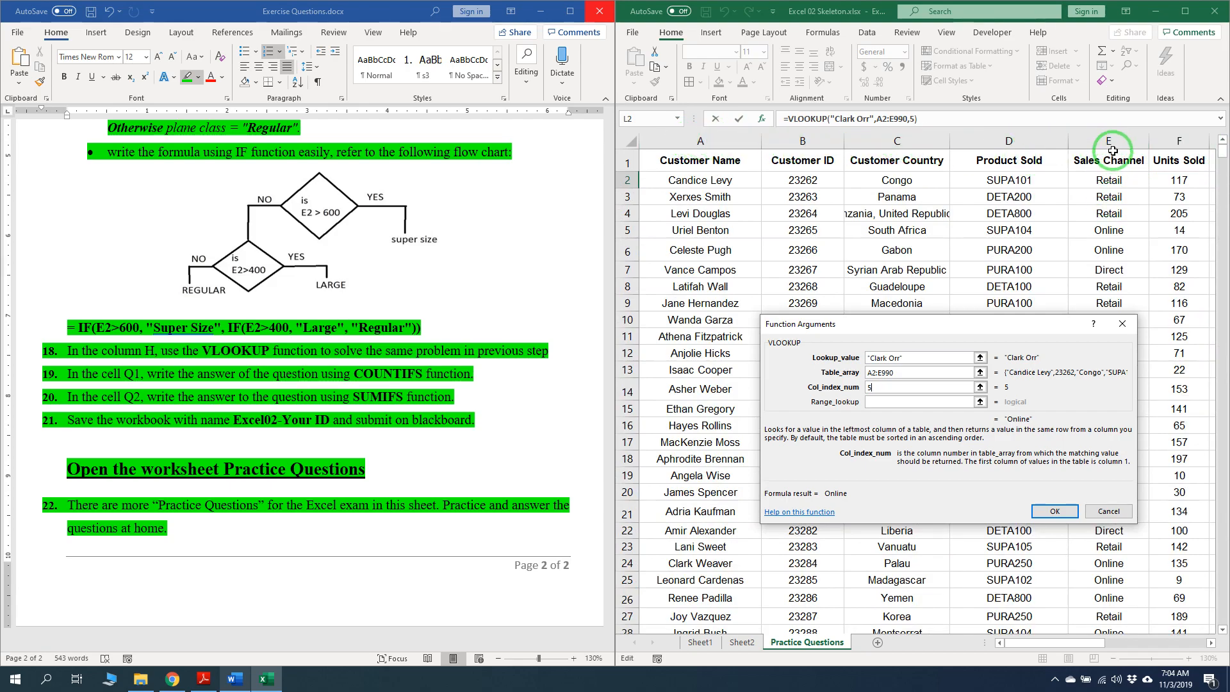
click(884, 402)
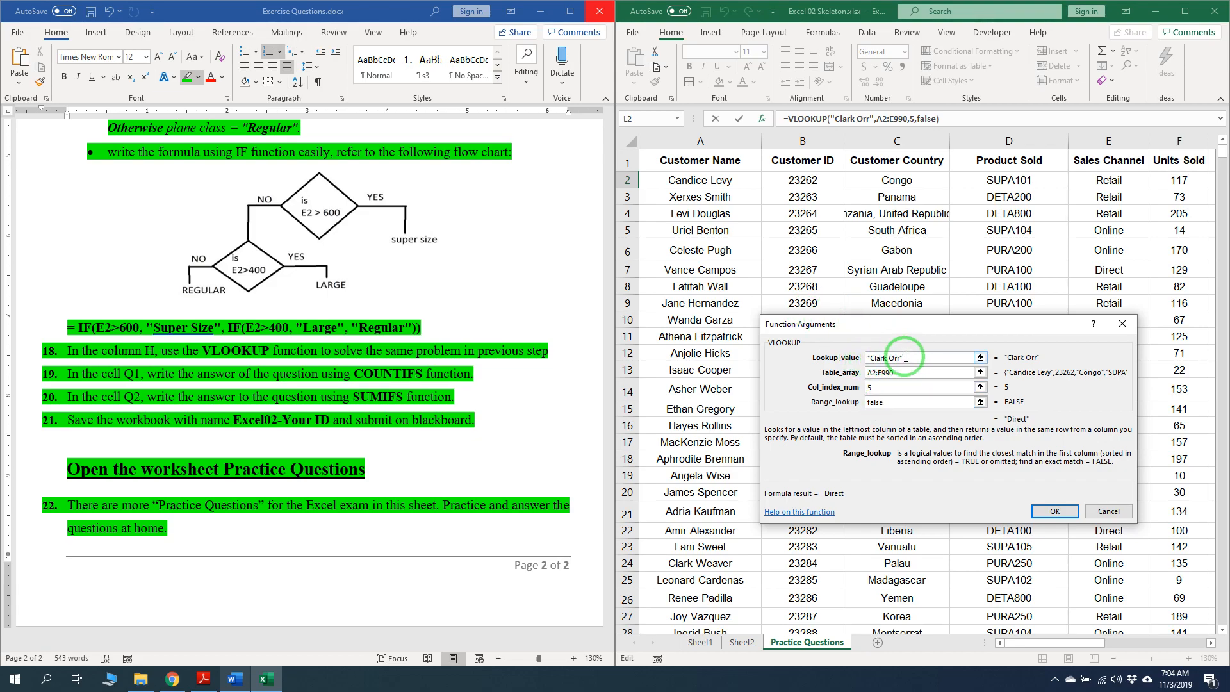
click(1055, 511)
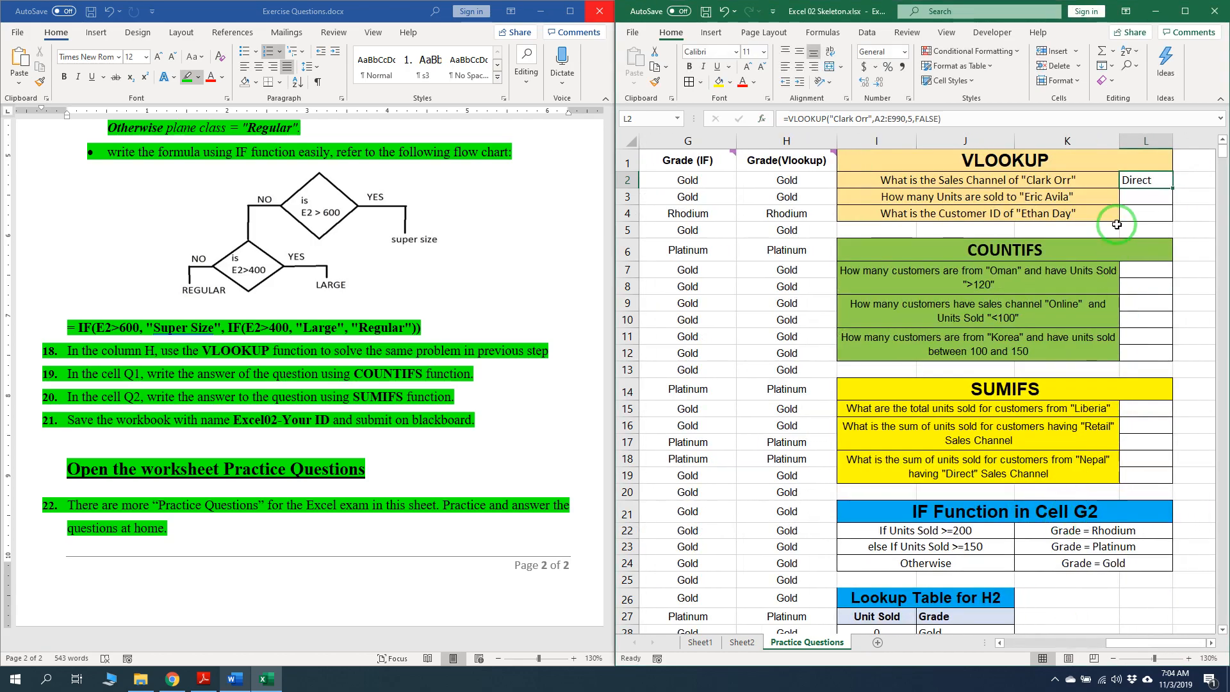
Start a VLOOKUP formula in cell L3 with the customer's name from the units sold question as the lookup value
click(1146, 198)
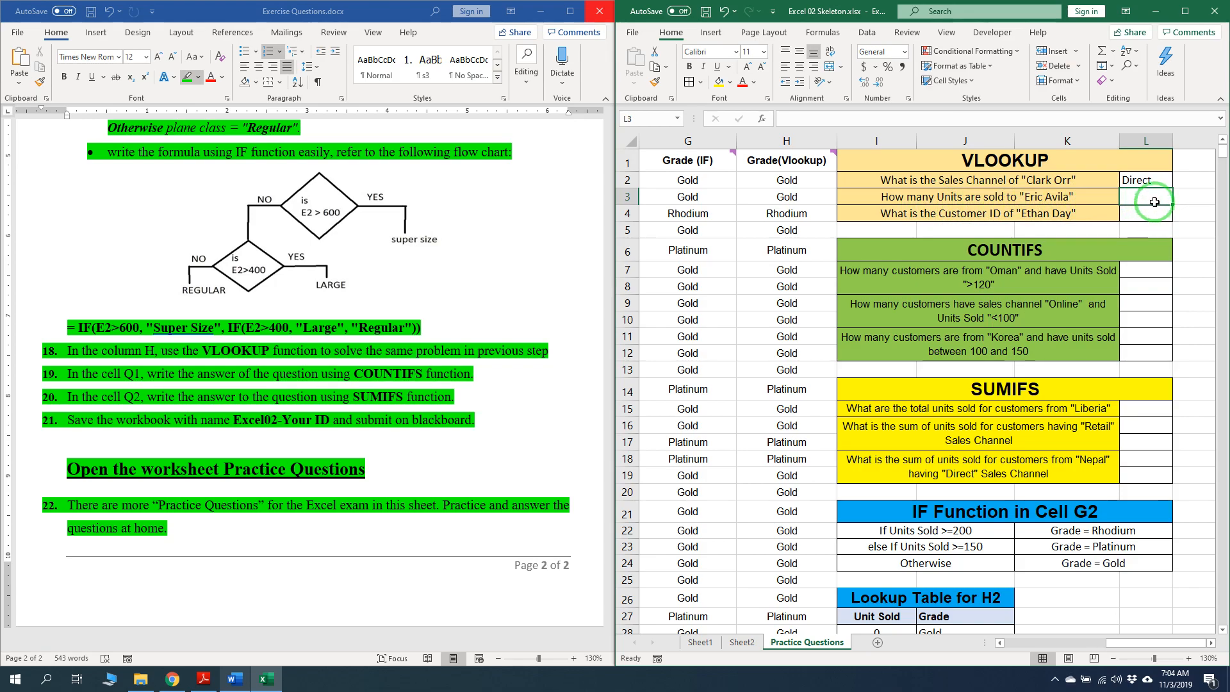
text(vl)
key(Tab)
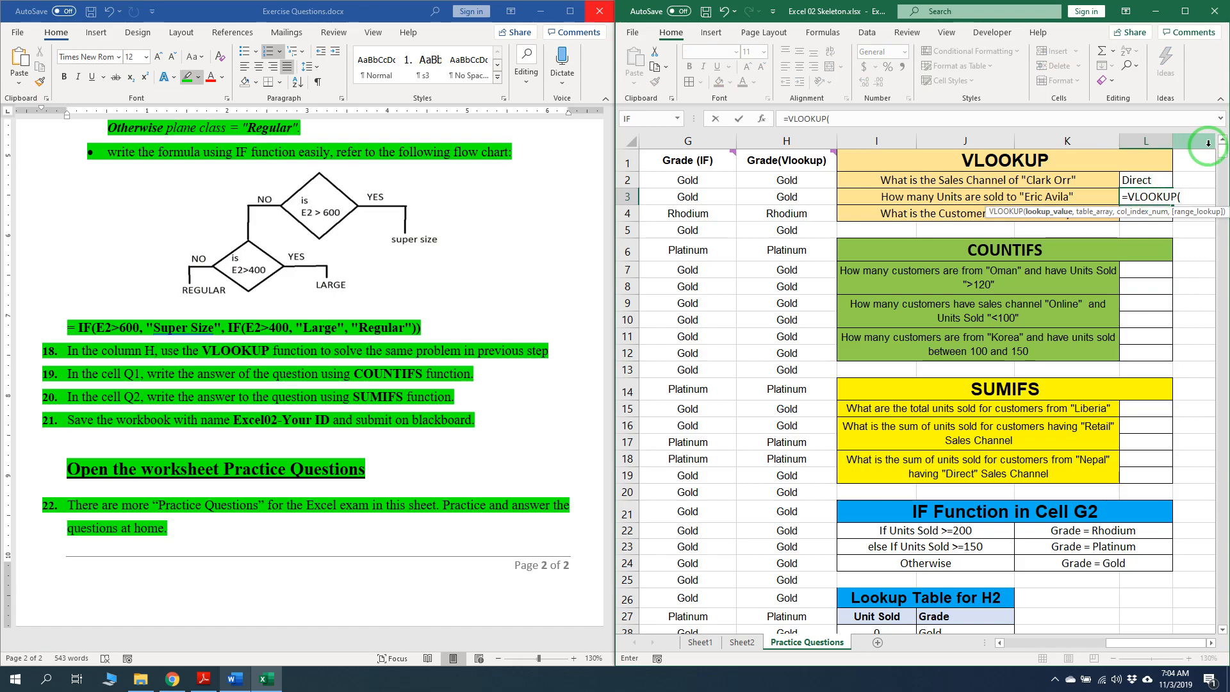
click(761, 119)
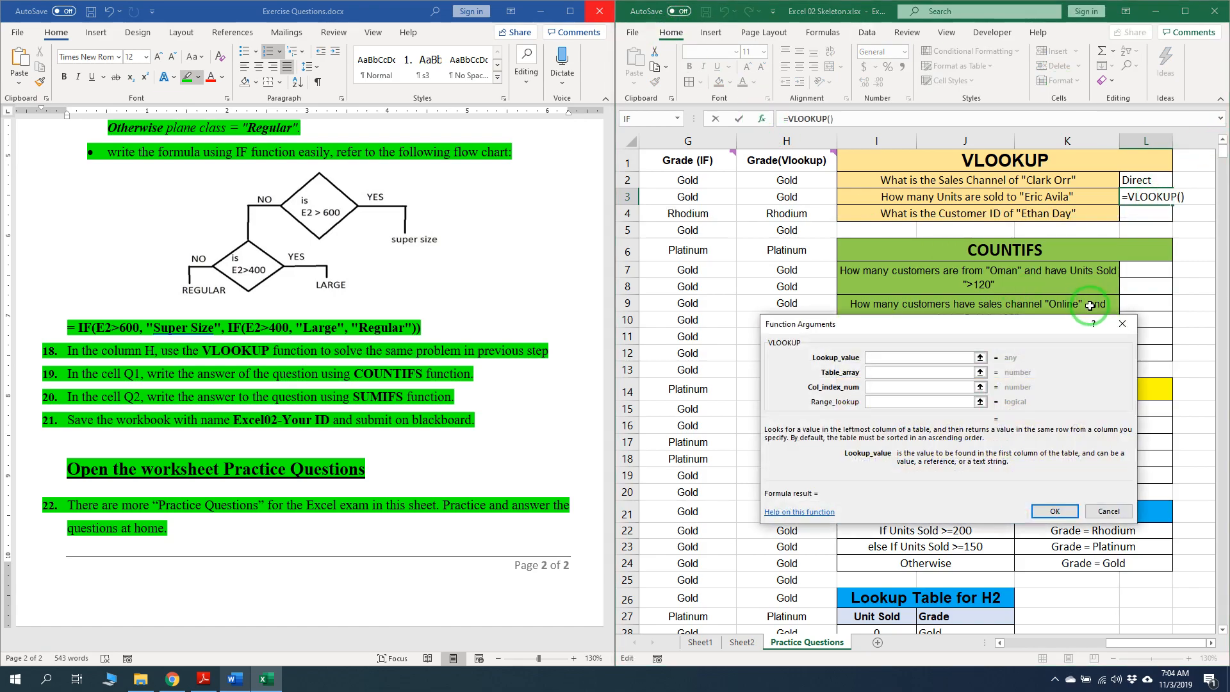
text(Eric Avila)
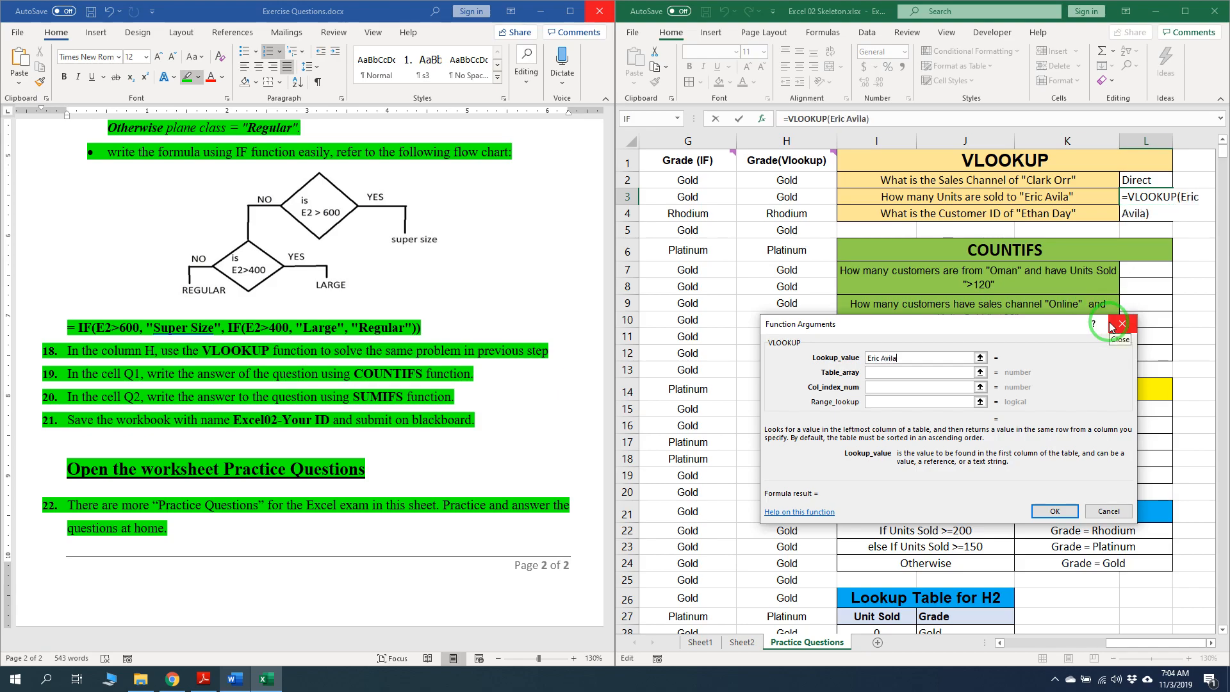
key(Tab)
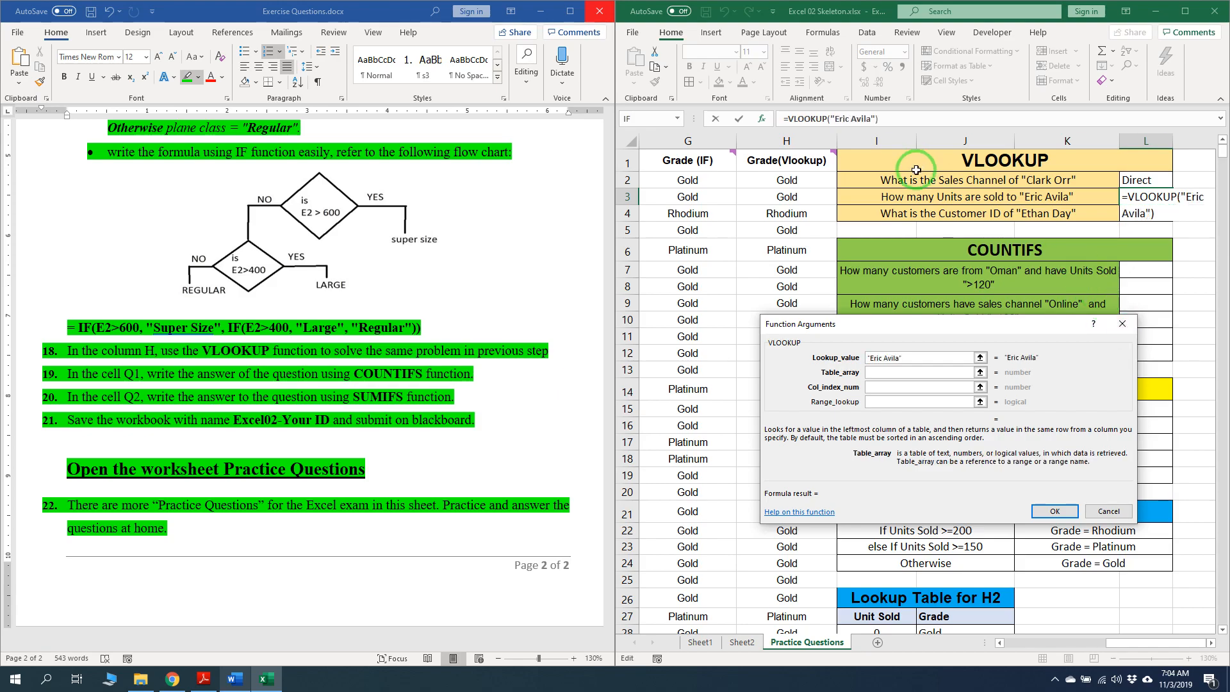
Set the L3 VLOOKUP's table array to A2:F990, from Customer Name through Units Sold
drag(1153, 643, 984, 639)
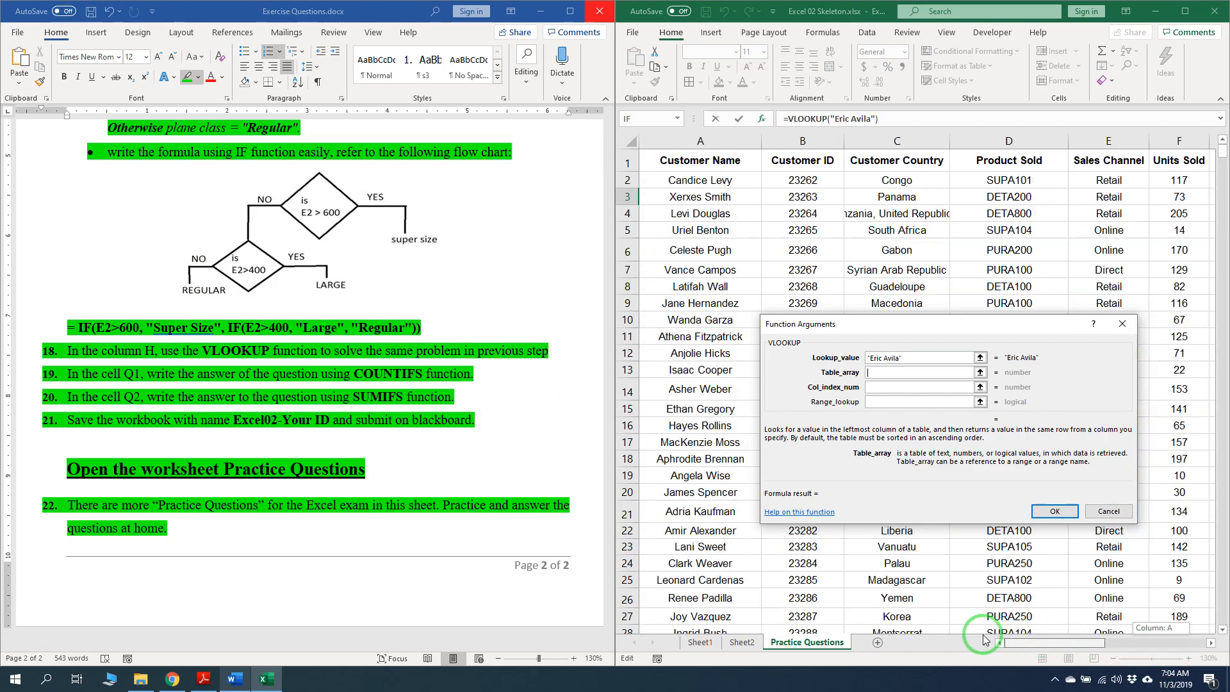
drag(700, 141, 1183, 164)
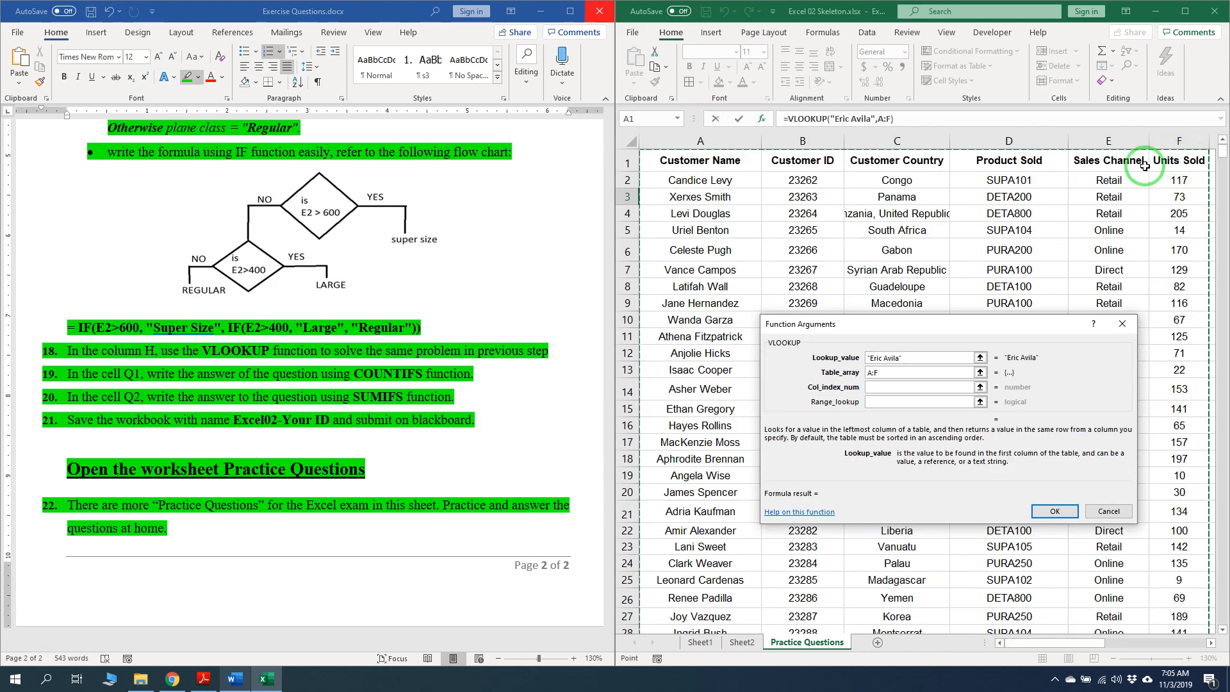
click(955, 372)
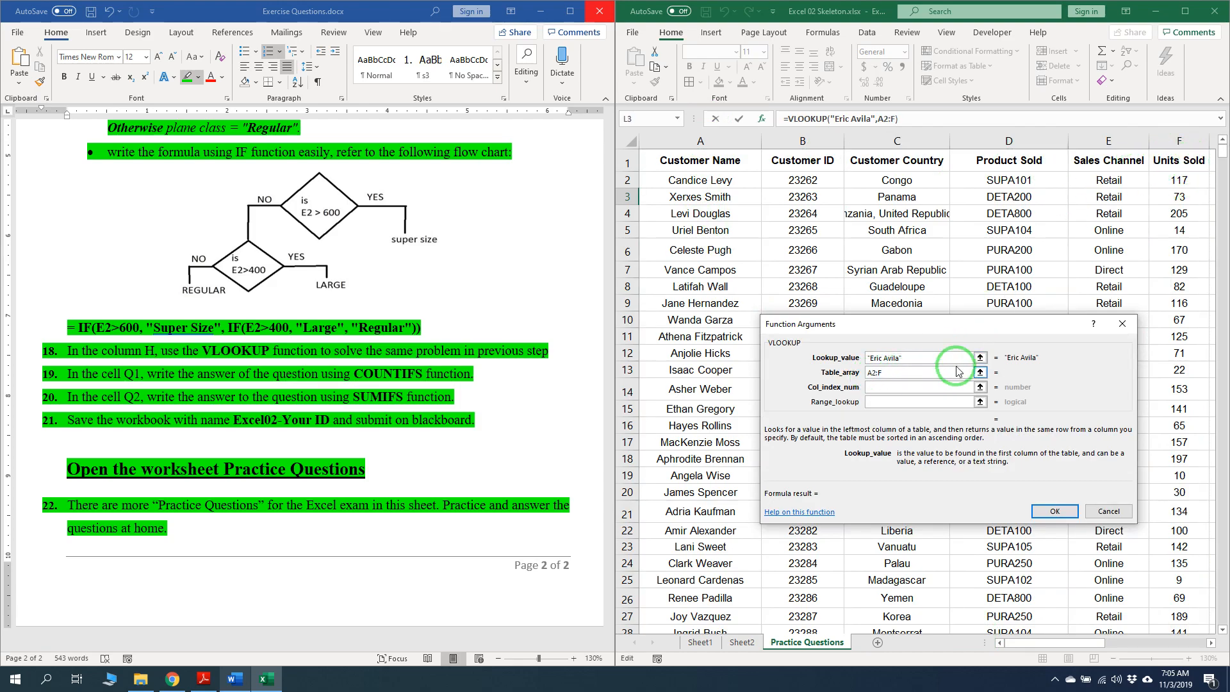
Finish the L3 VLOOKUP with column index 6 and range lookup FALSE
click(922, 387)
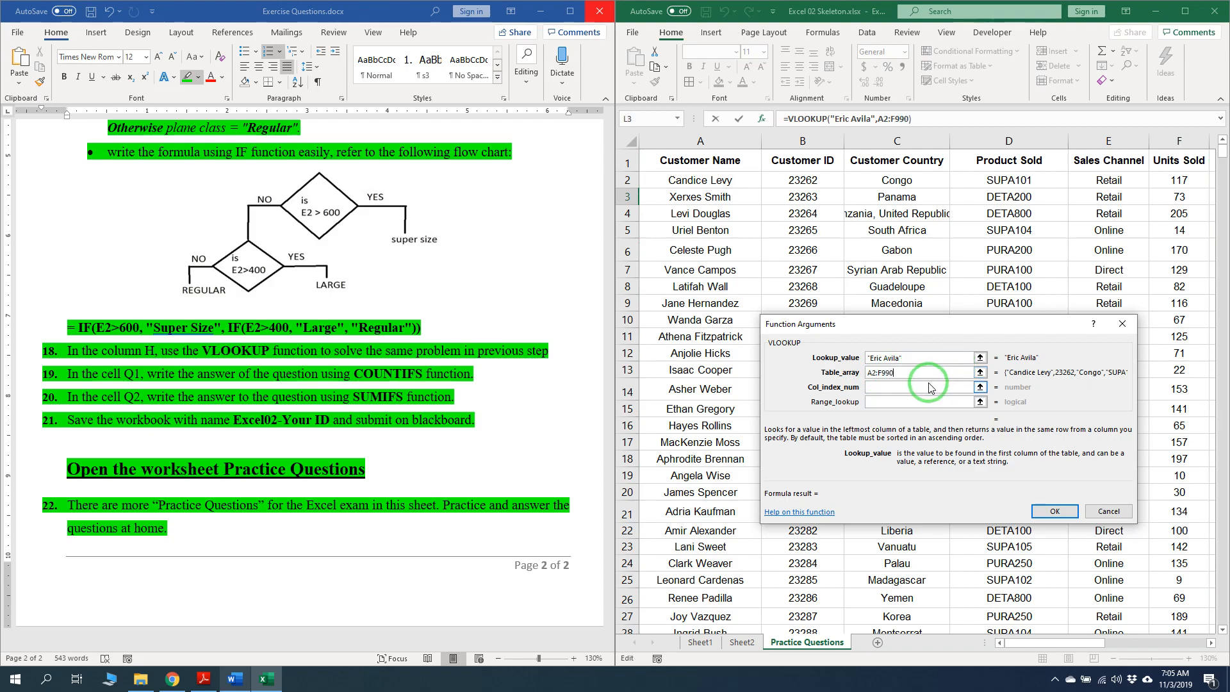
text(6)
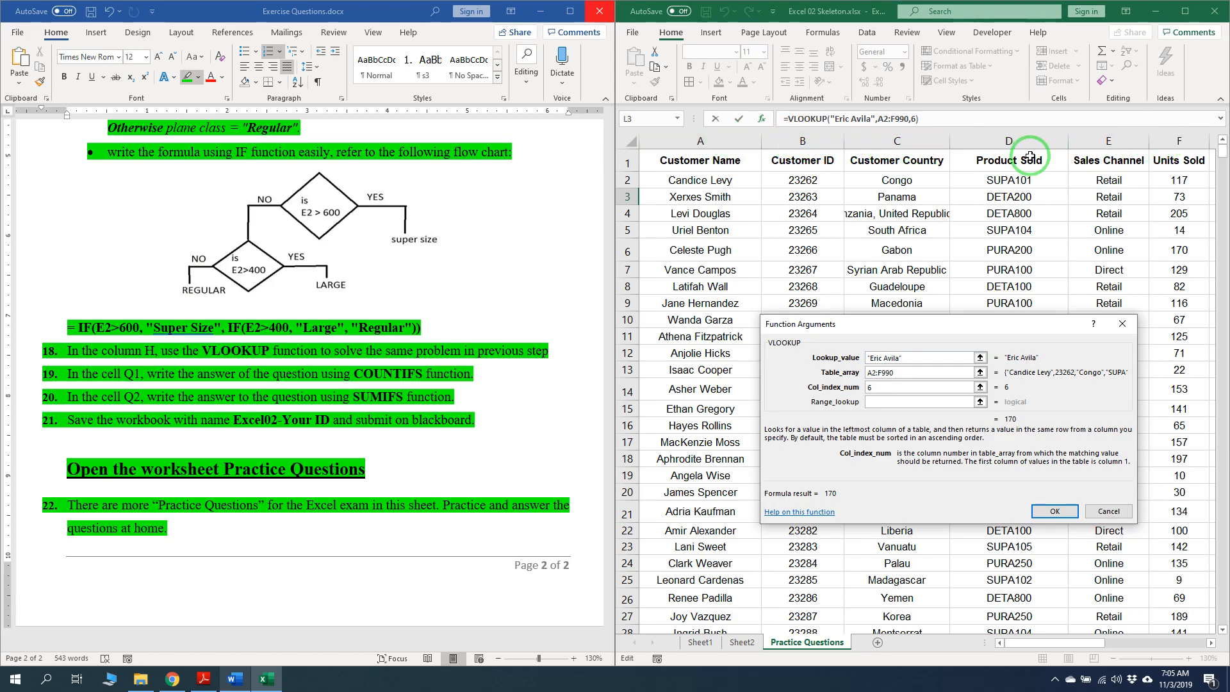
click(892, 403)
text(false)
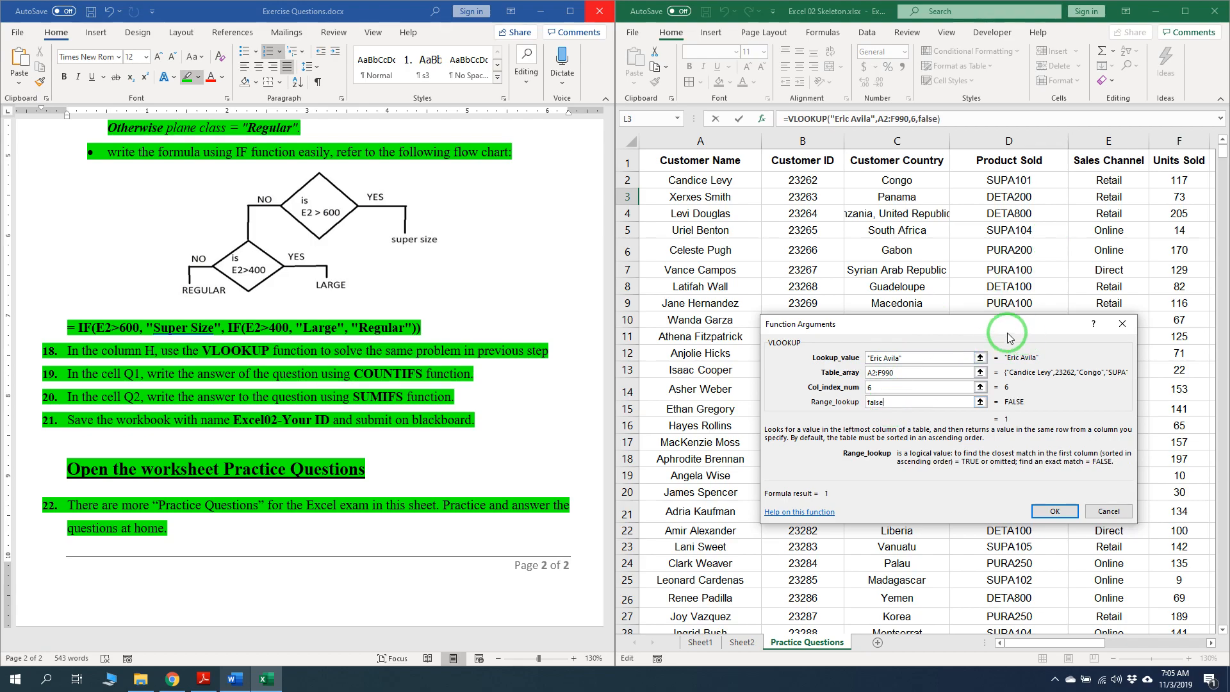
click(1065, 510)
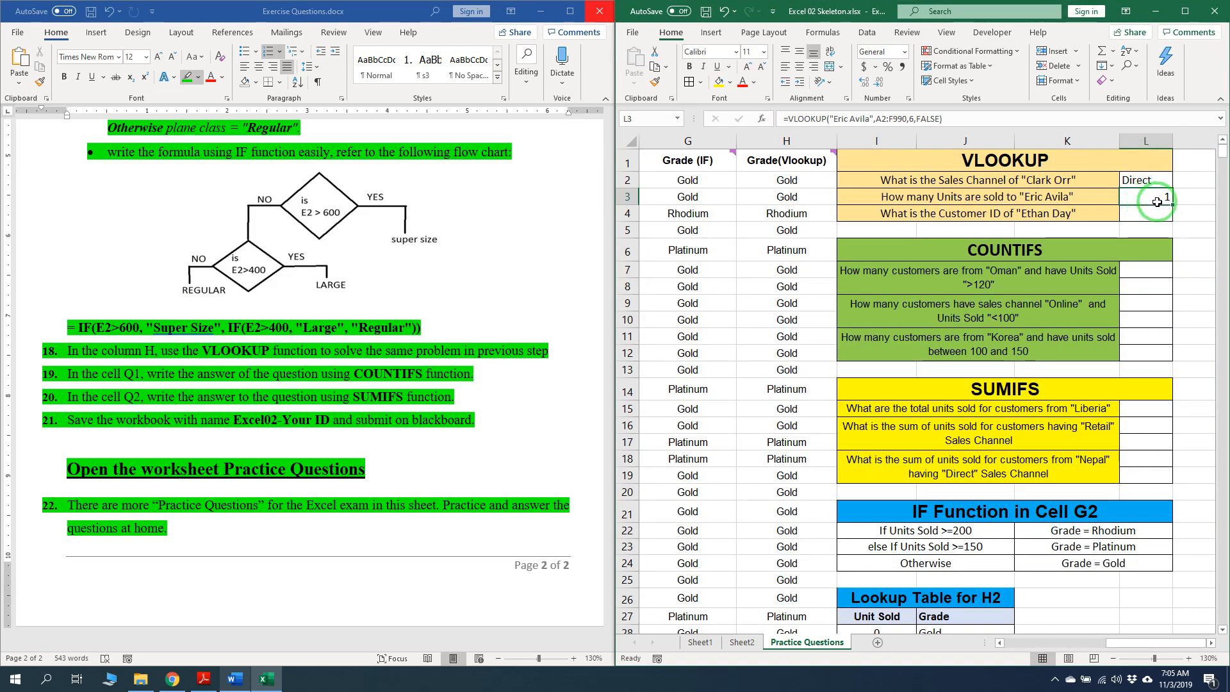
Start a VLOOKUP formula in cell L4 with the customer's name from the Customer ID question as the lookup value
click(1155, 218)
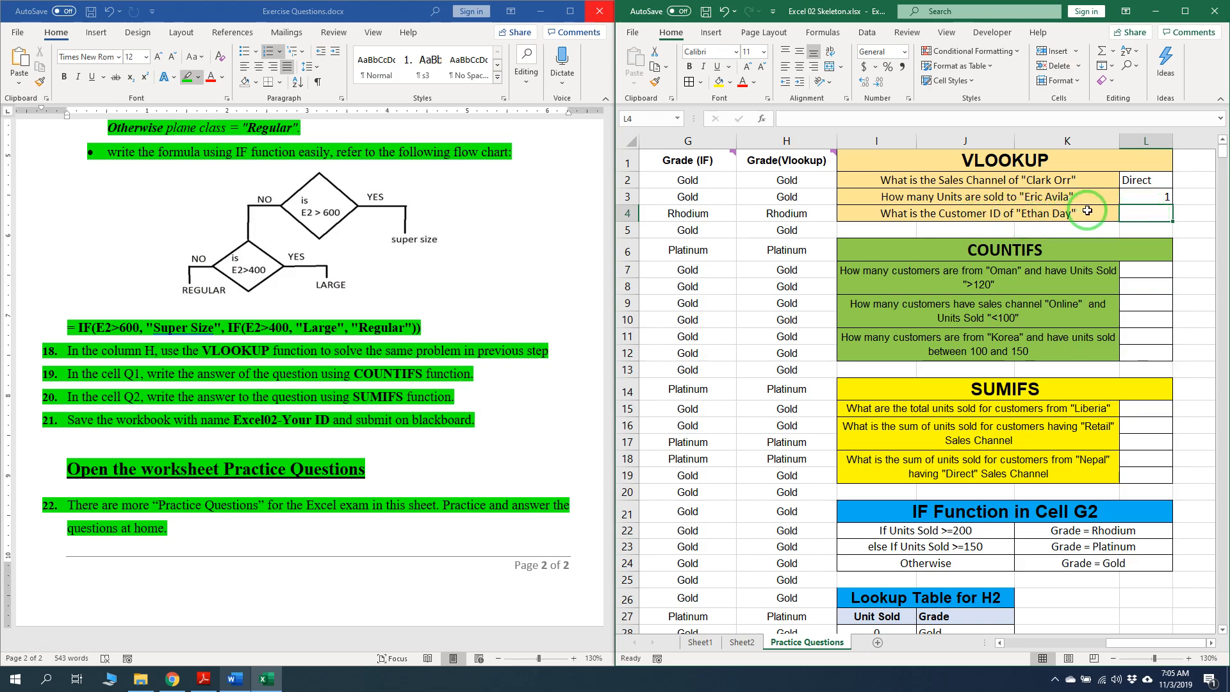
text(=vlo)
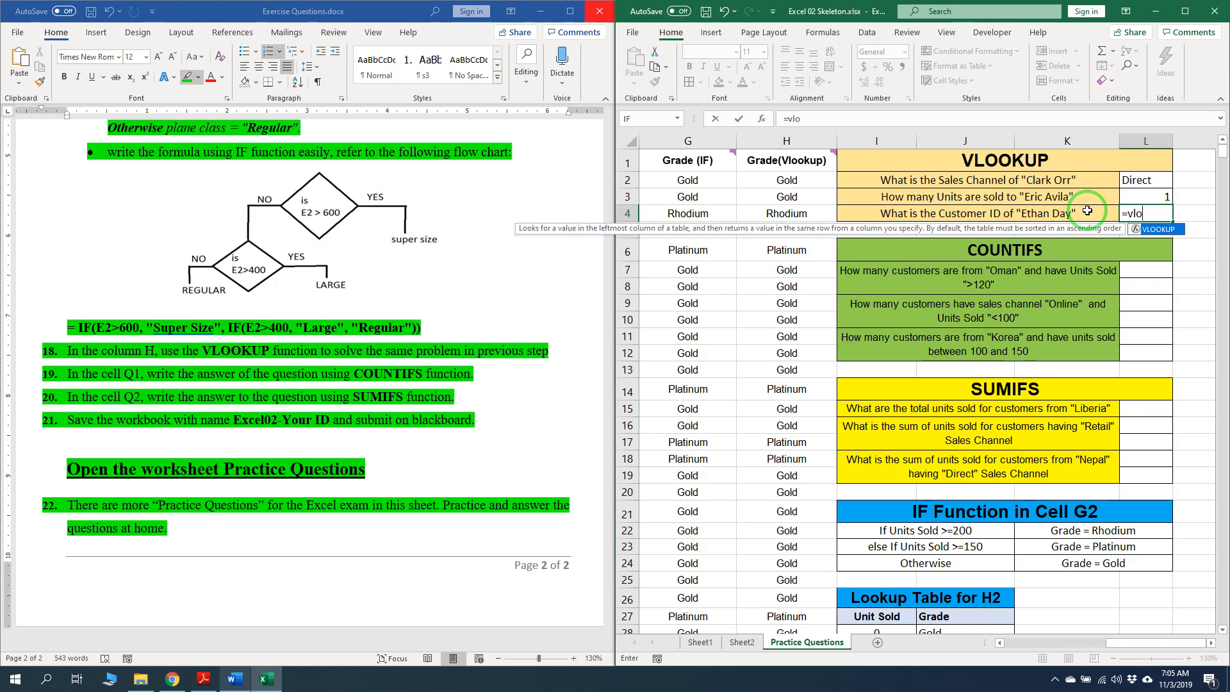
click(761, 118)
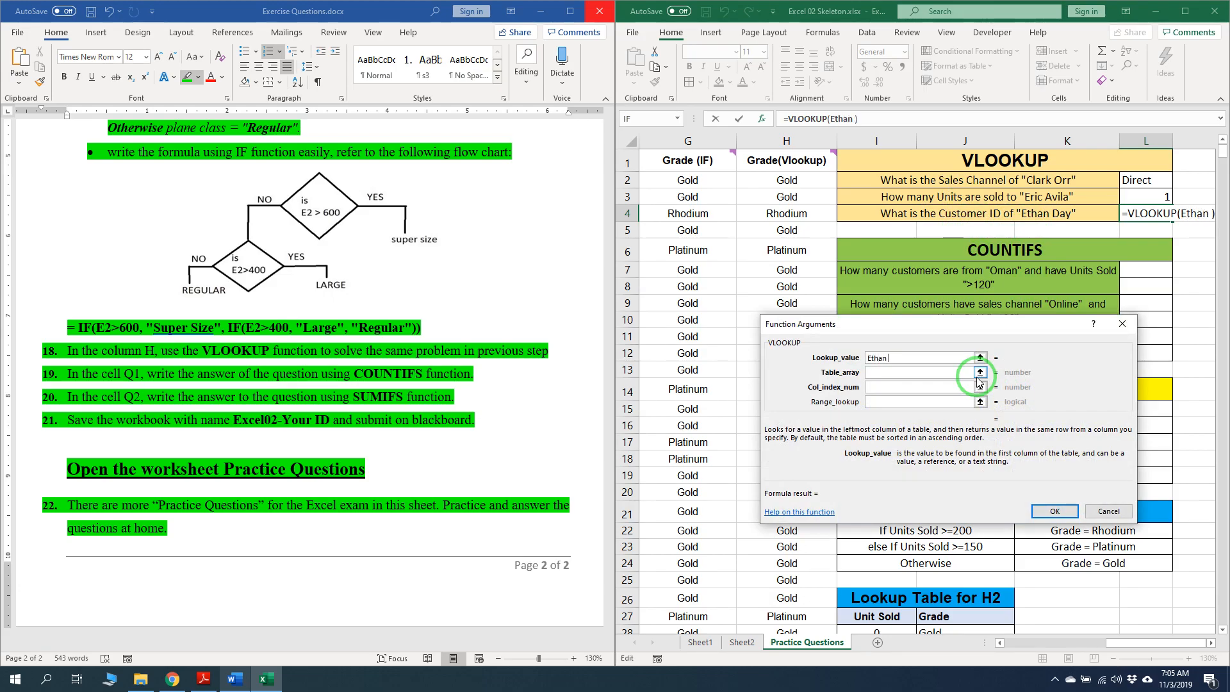
key(Tab)
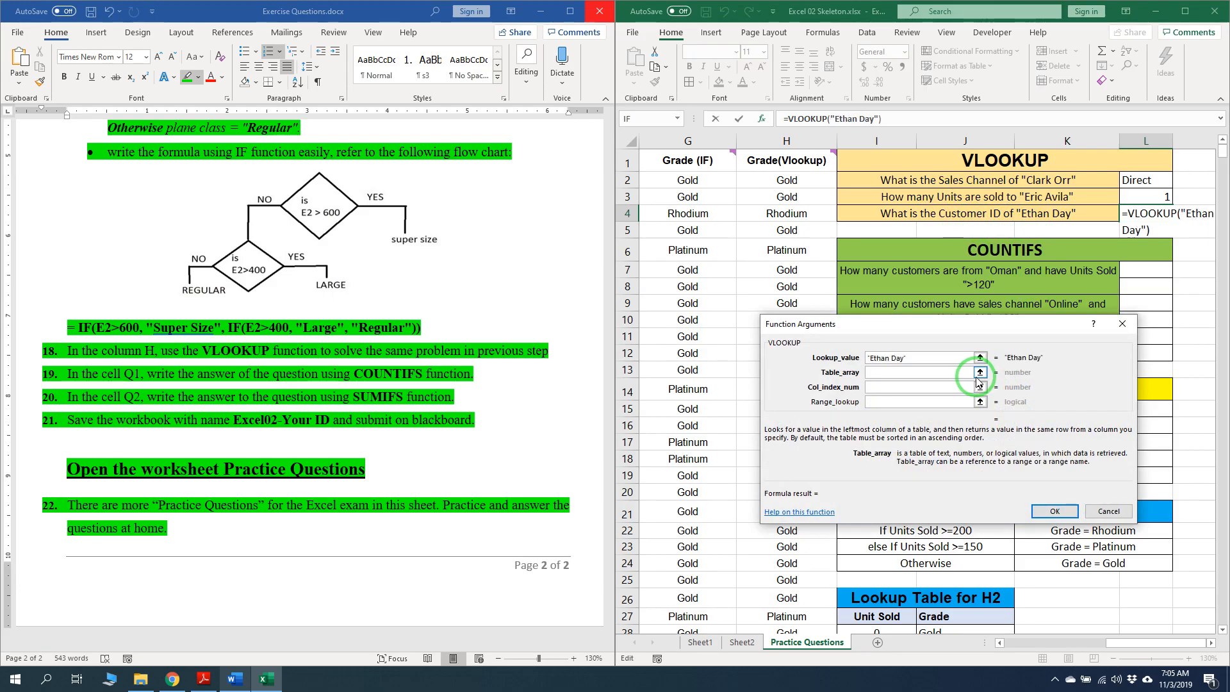
Set the L4 VLOOKUP's table array to A2:B990, covering Customer Name and Customer ID
drag(1153, 643, 954, 636)
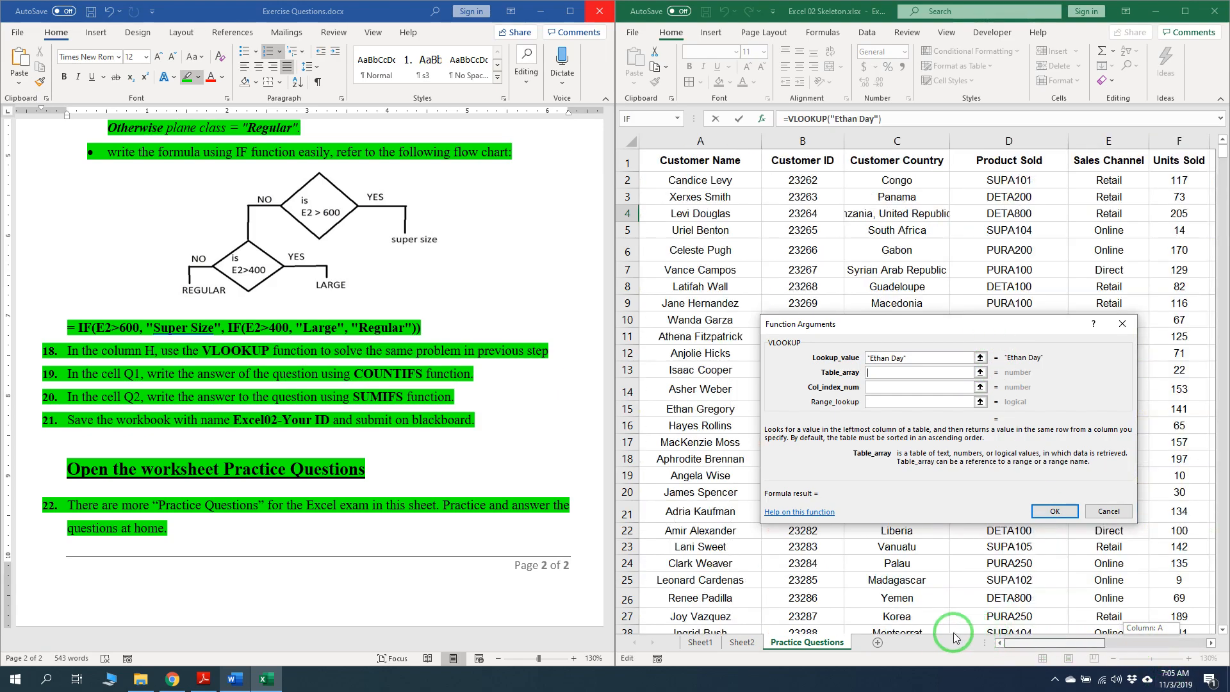
drag(702, 140, 785, 153)
click(872, 374)
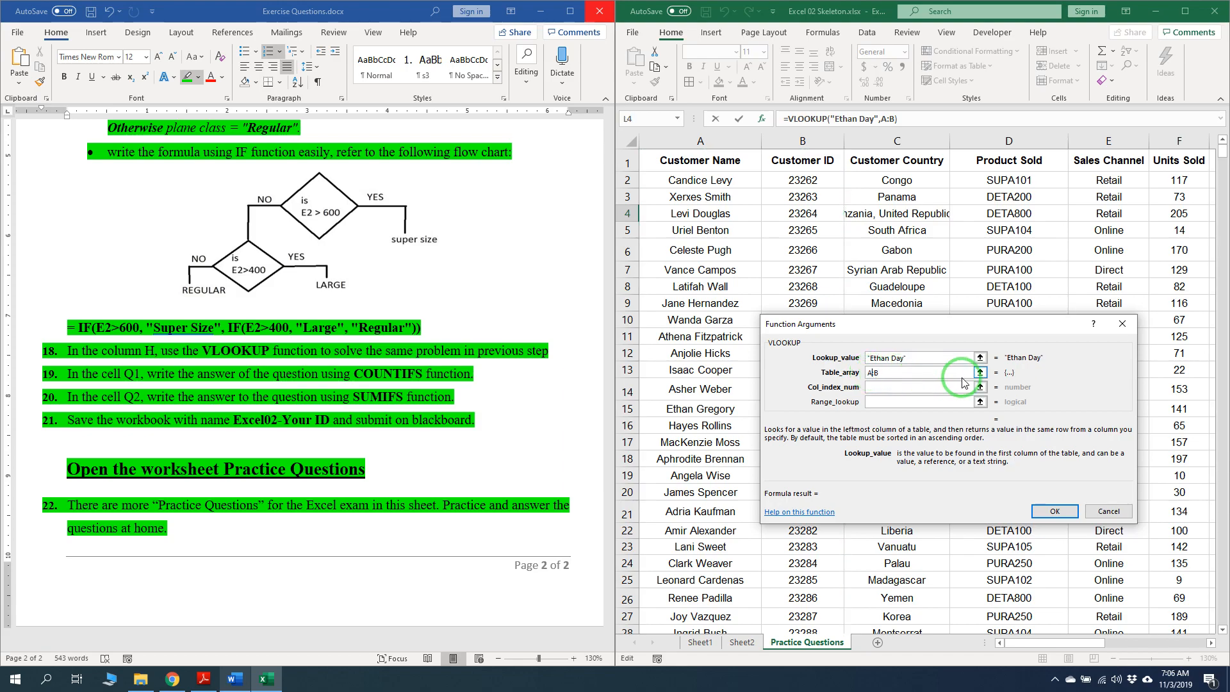
text(2:B990)
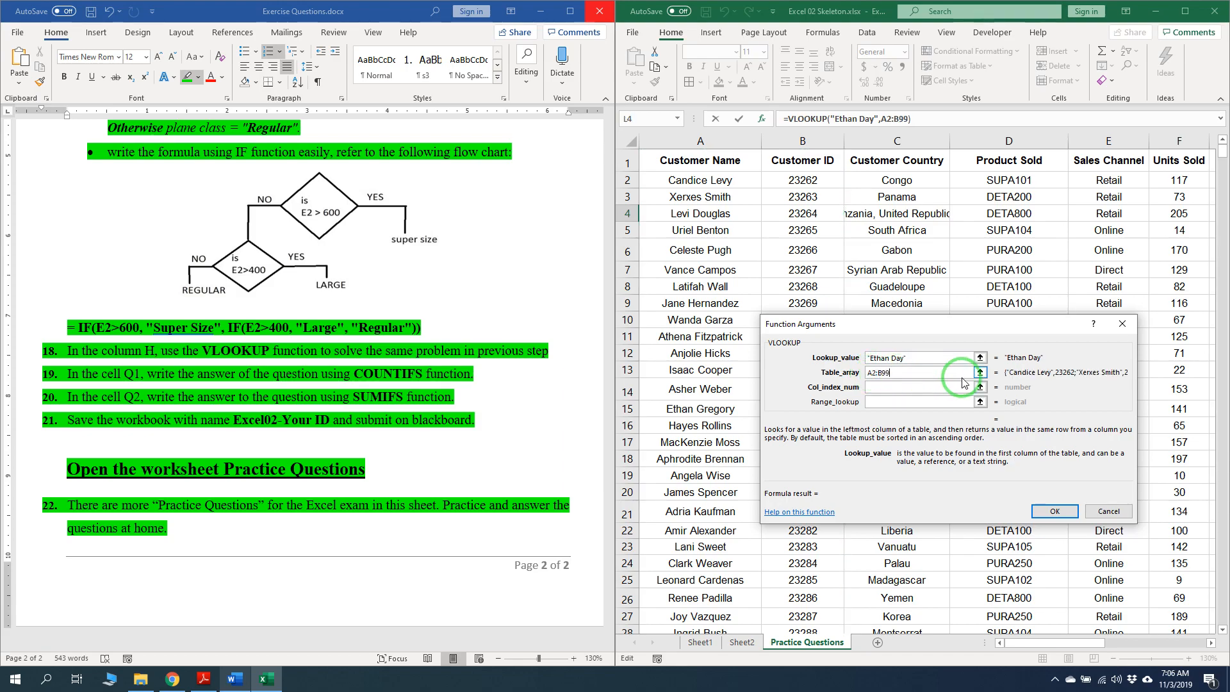
Finish the L4 VLOOKUP with column index 2 and range lookup FALSE
click(922, 387)
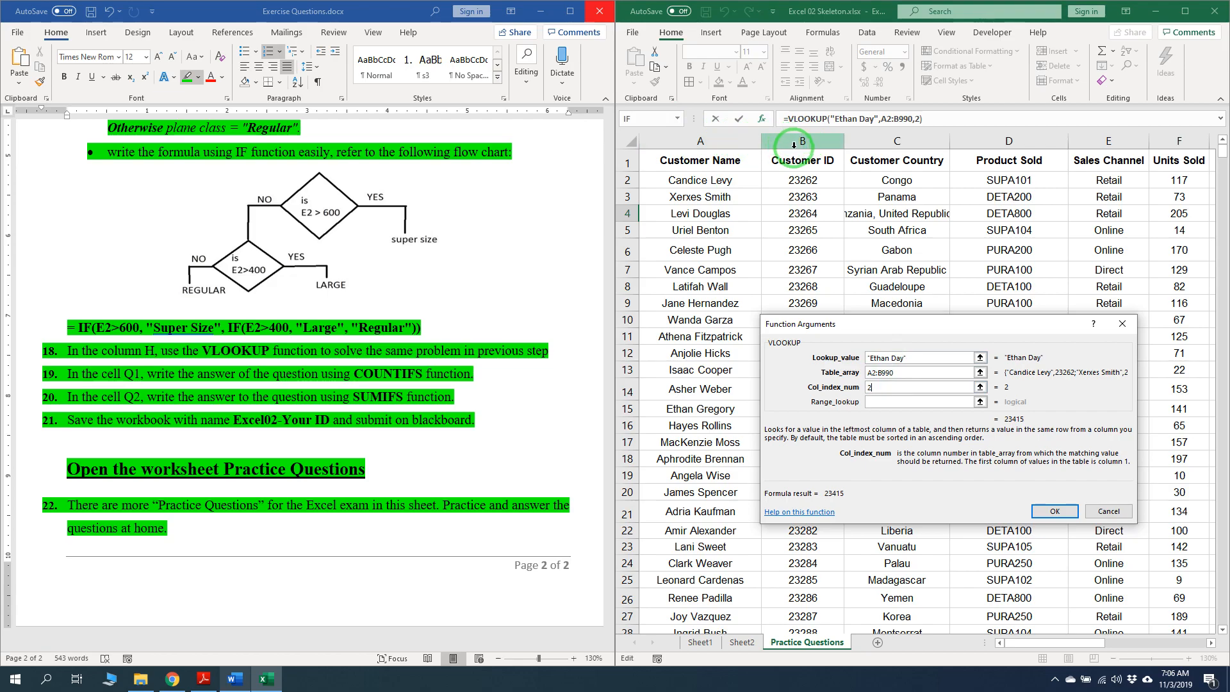
click(895, 400)
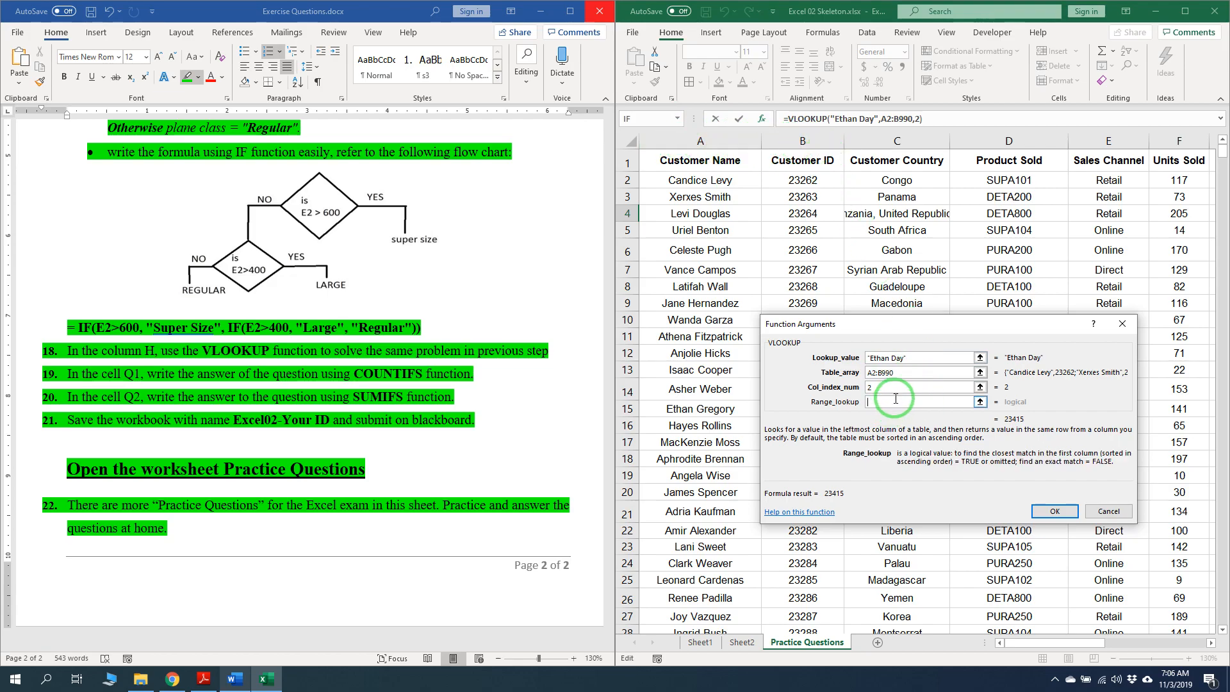
text(fala)
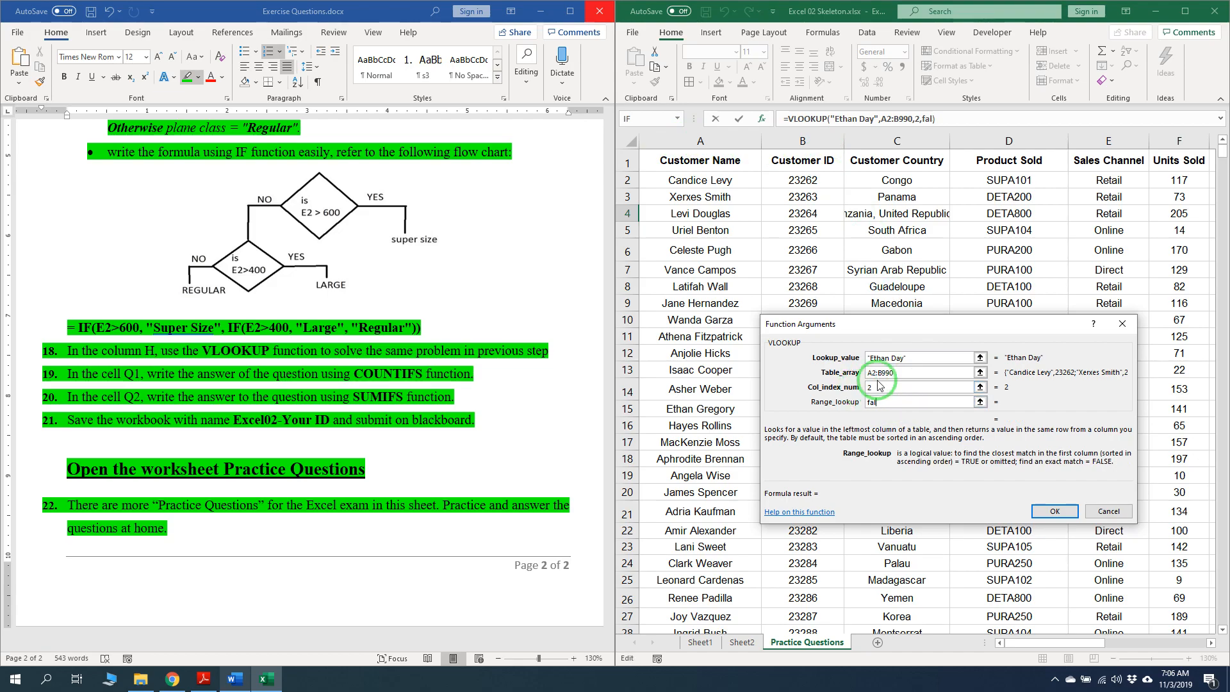
key(Return)
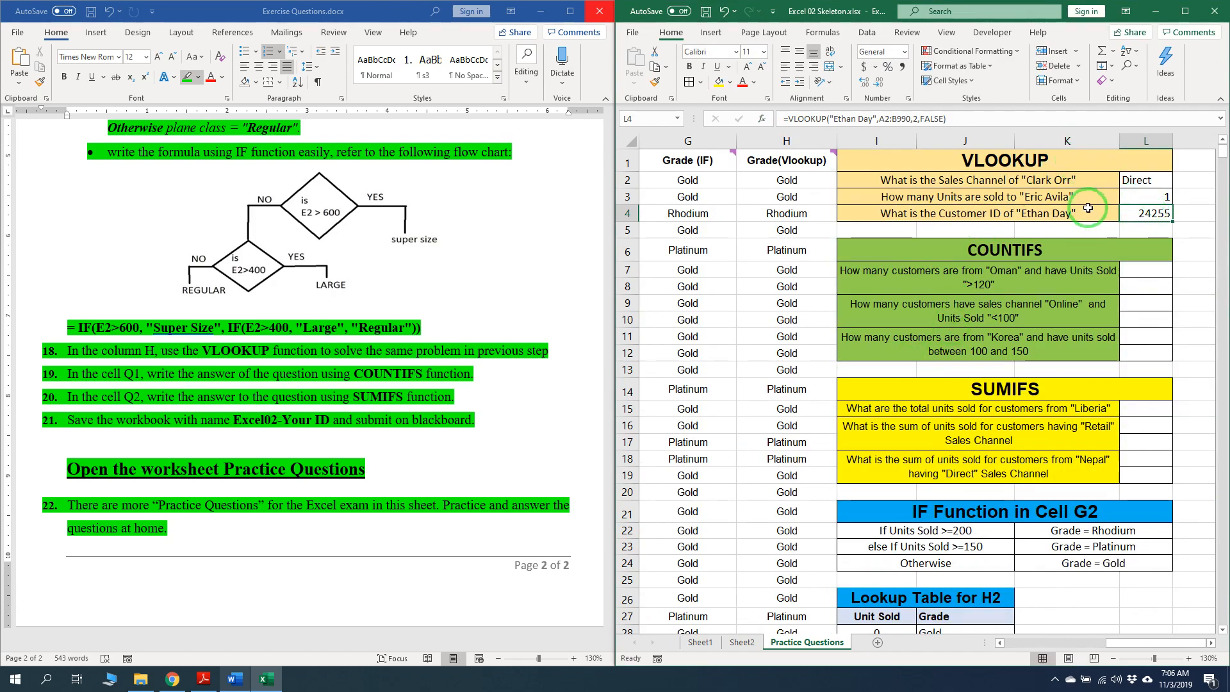
Start a COUNTIFS formula in cell L7 for the Oman question and open its function arguments
click(1142, 275)
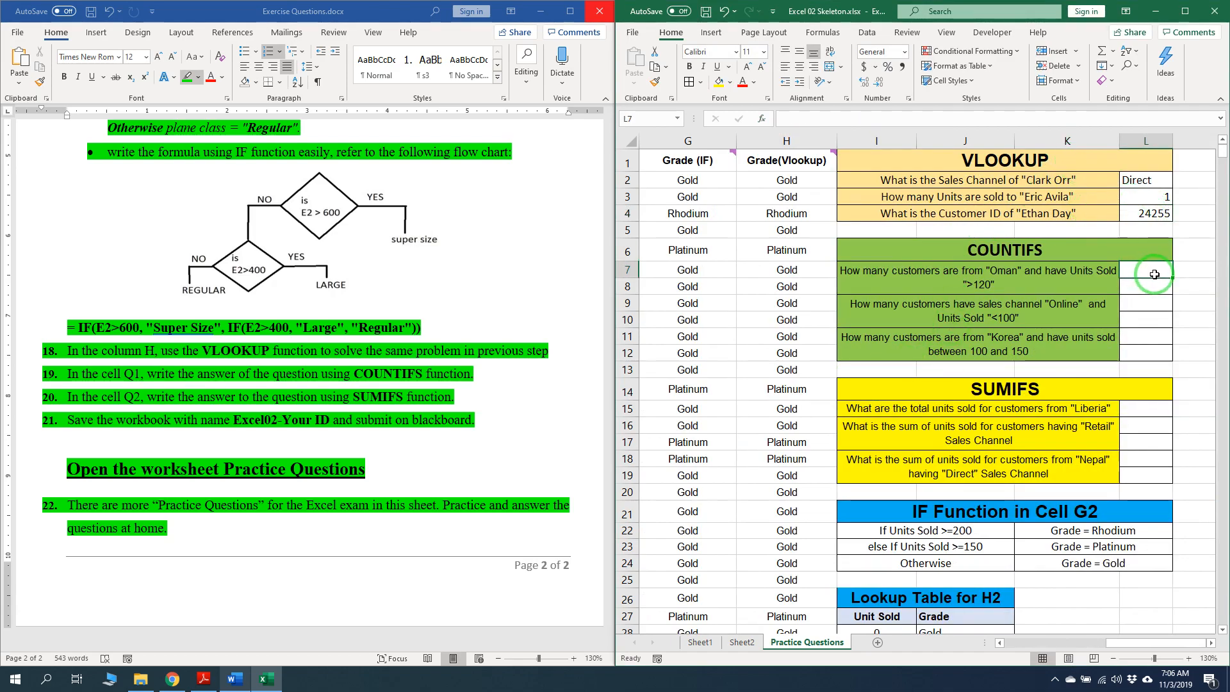
scroll(1144, 277, down, 1)
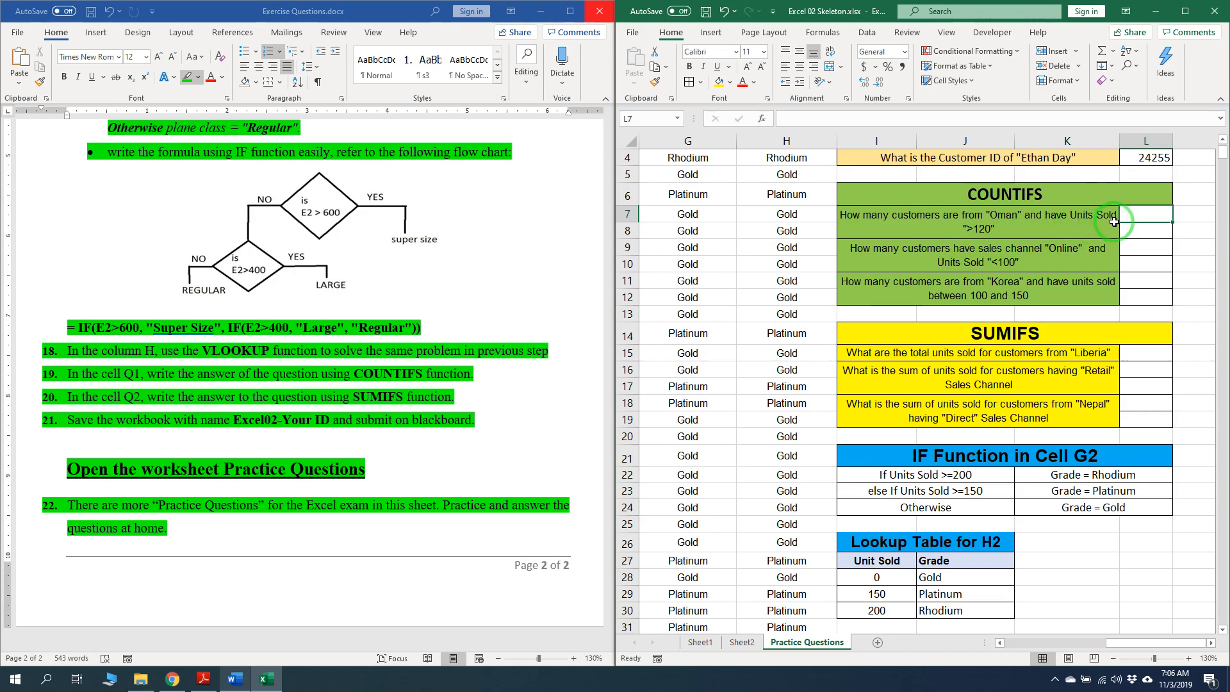
text(=)
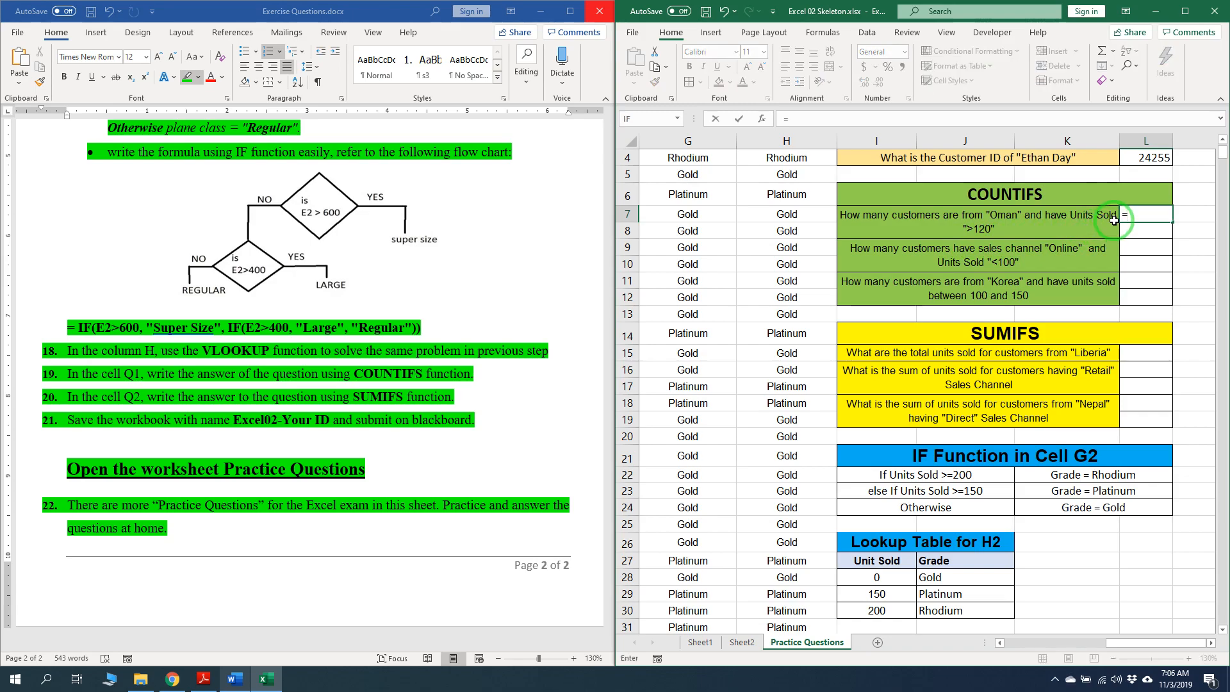
text(coun)
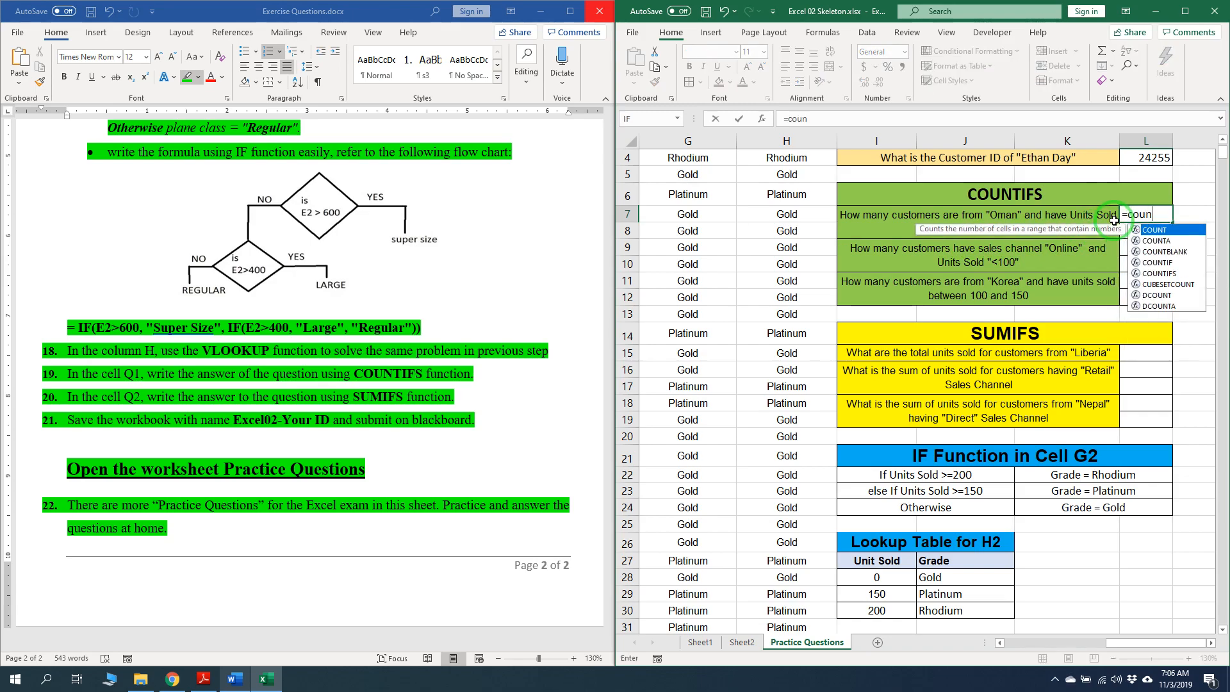
key(Down)
key(Down)
key(Down)
key(Down)
key(Tab)
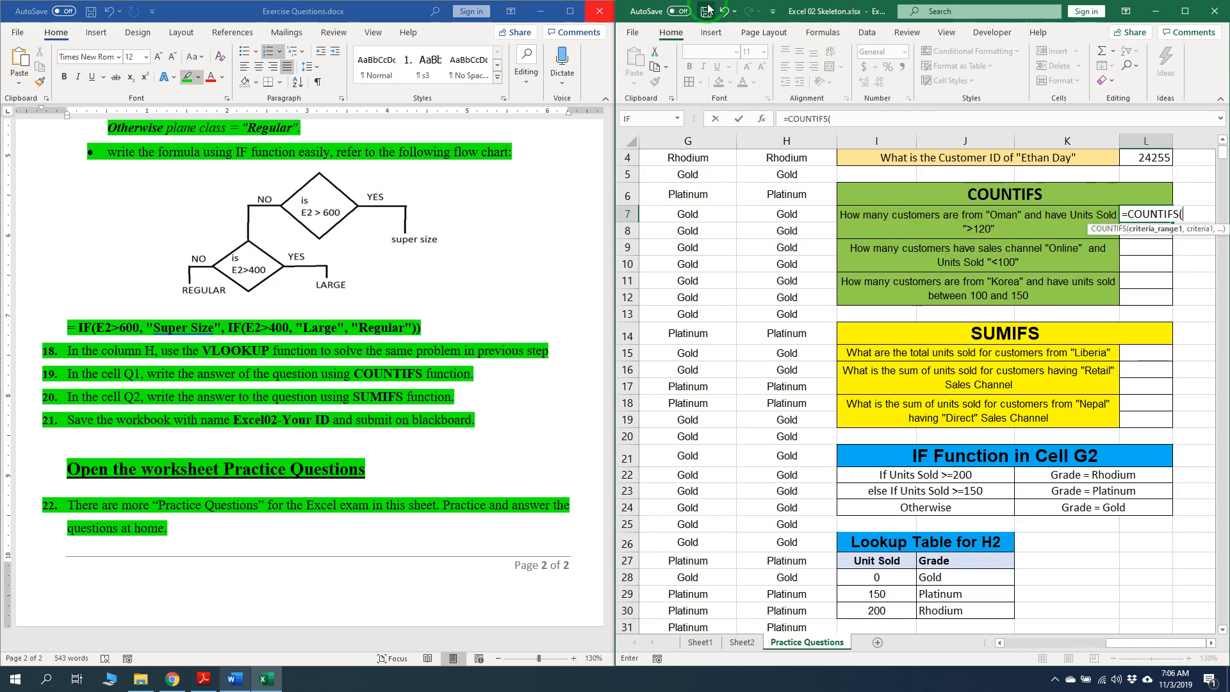
click(762, 120)
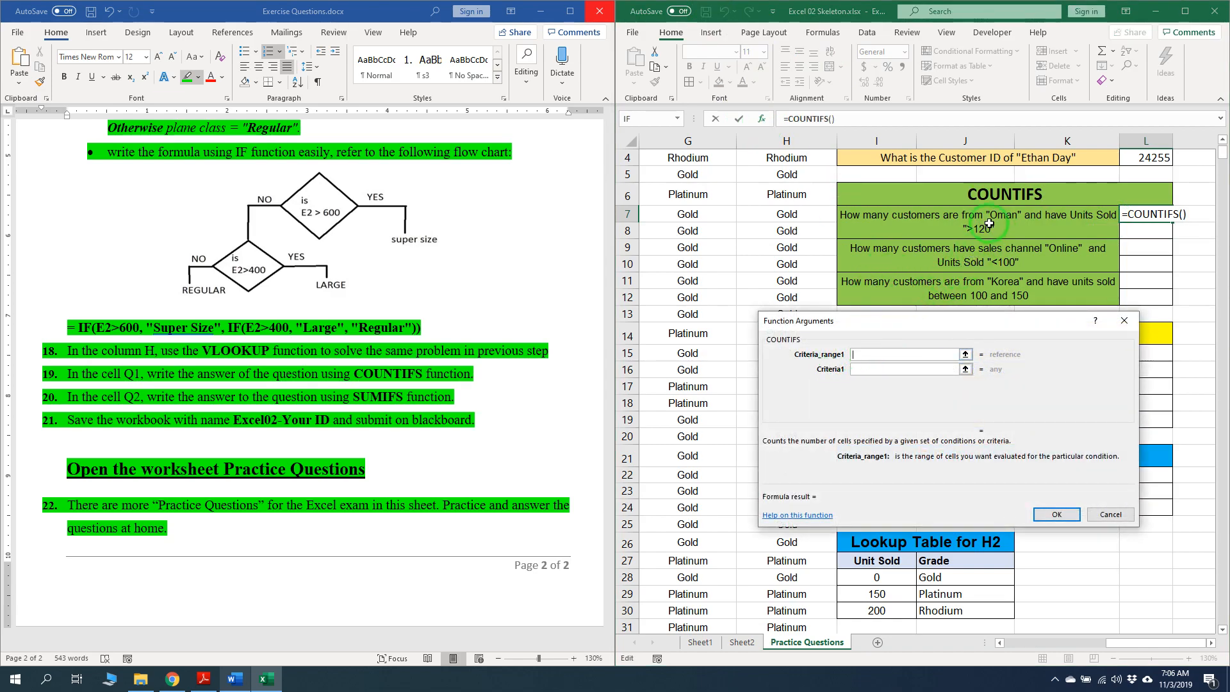
Set the L7 COUNTIFS's first criteria range to C2:C990, covering Customer Country, with the criterion Oman
drag(1146, 643, 1039, 646)
click(874, 140)
click(857, 355)
text(2)
click(937, 367)
text(990)
click(937, 367)
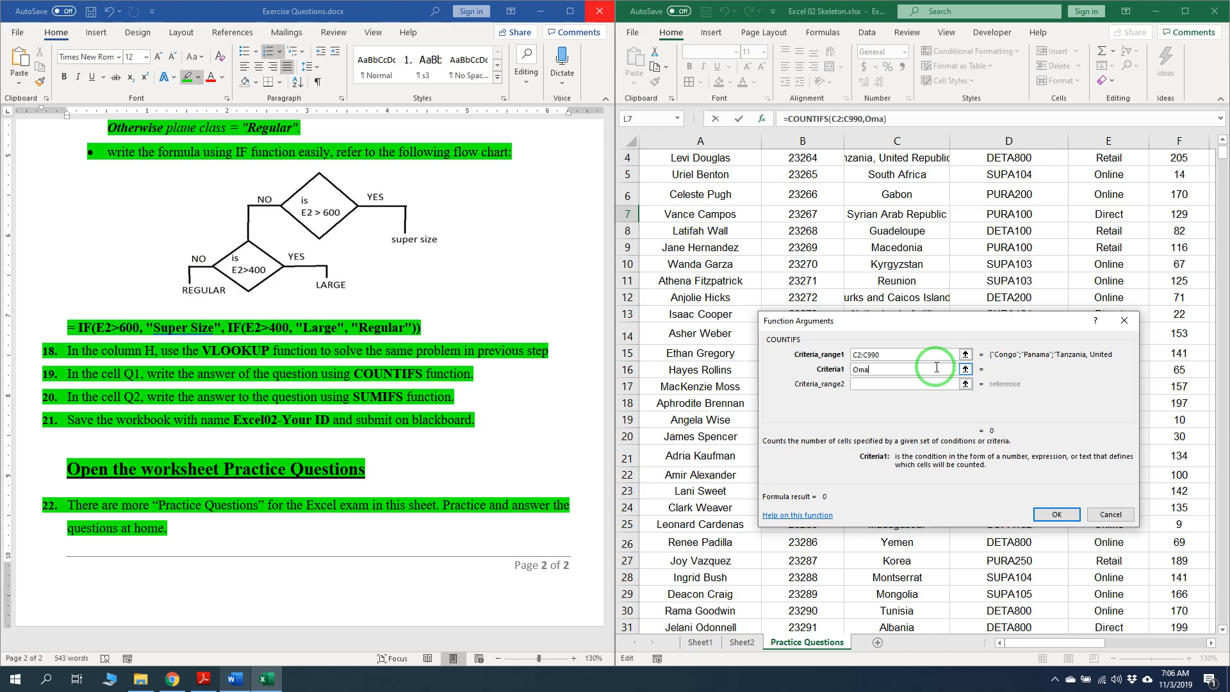
click(1086, 644)
drag(1086, 644, 1192, 643)
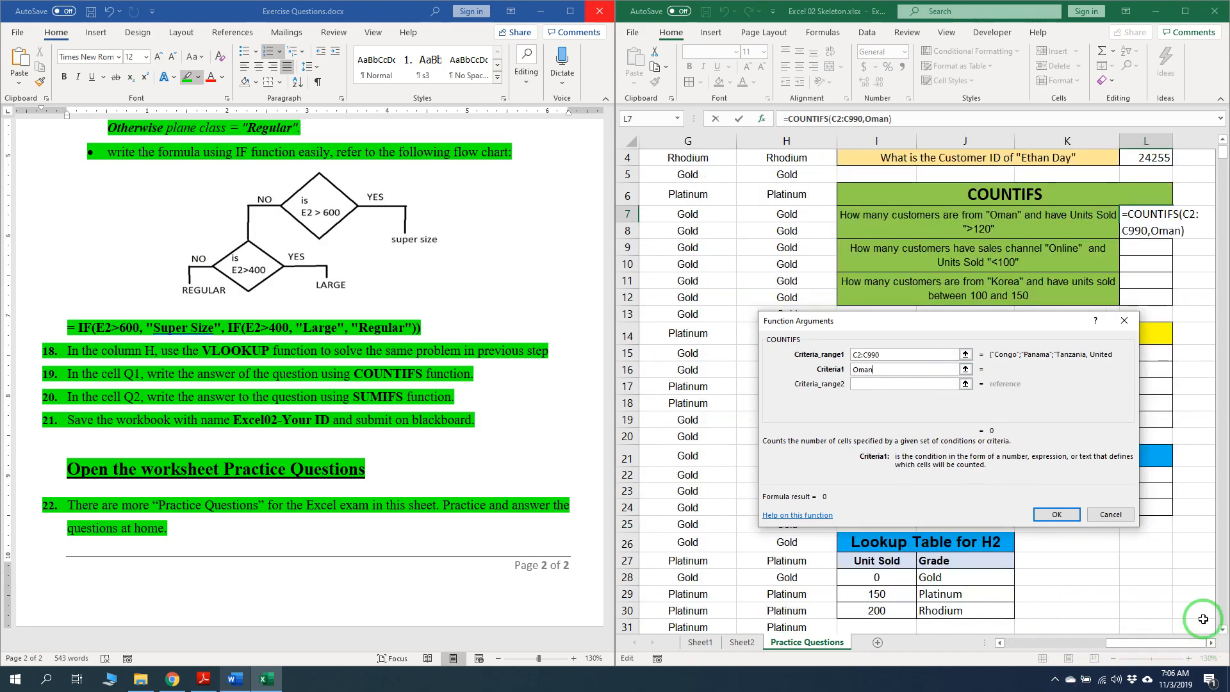
Set the L7 COUNTIFS's second criteria range to F2:F990, covering Units Sold
drag(1181, 643, 1096, 644)
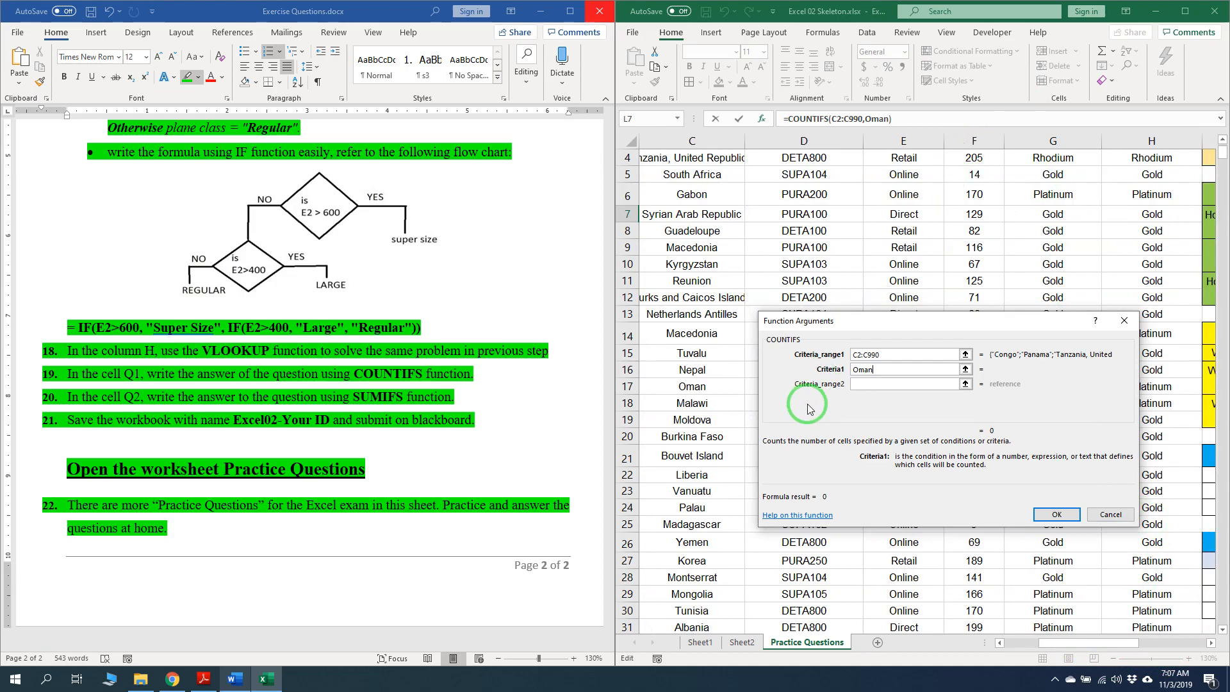
click(865, 384)
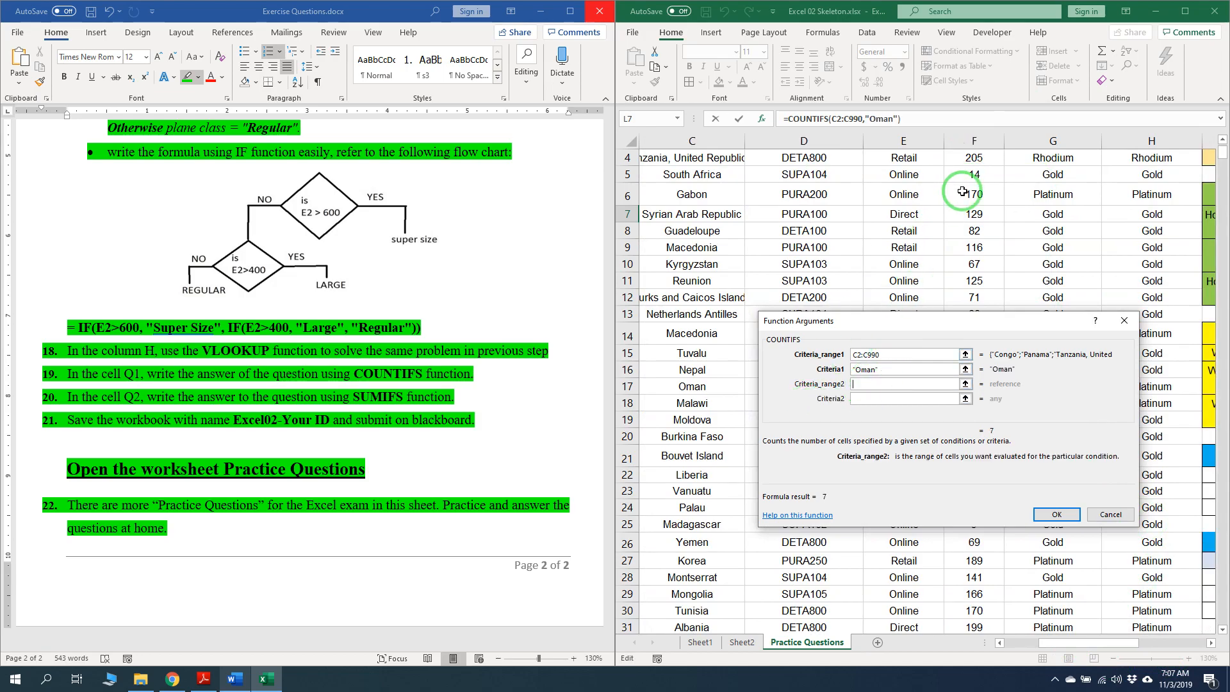
click(981, 139)
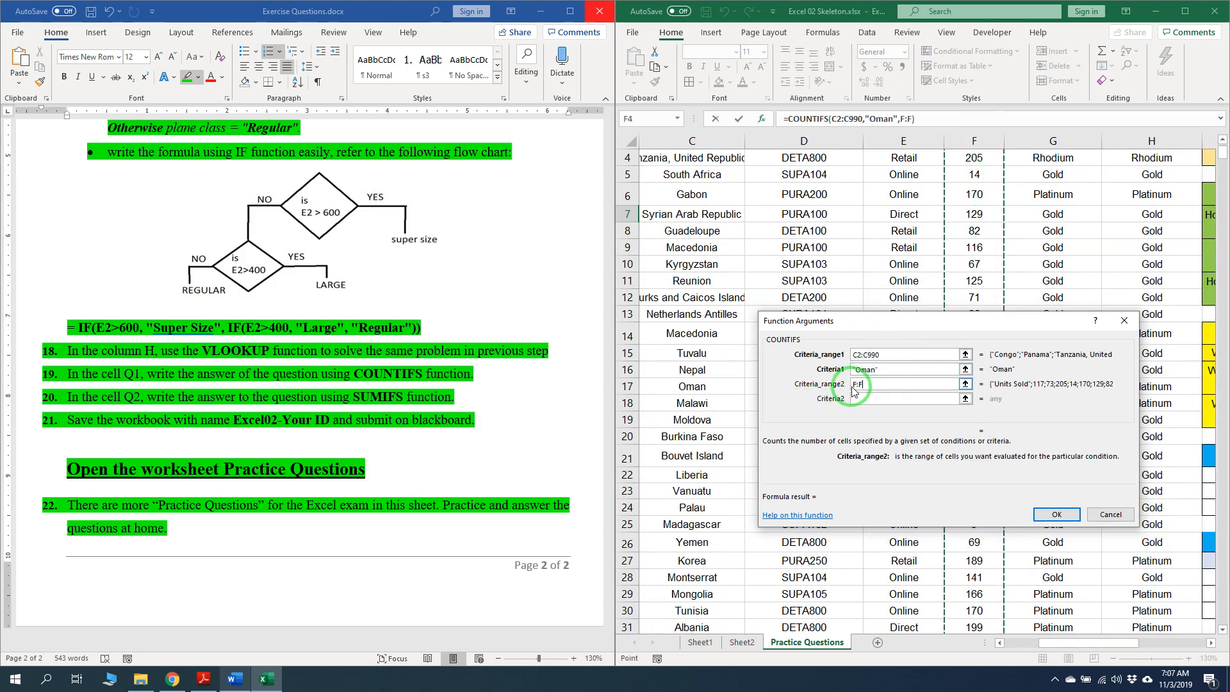
click(972, 402)
text(2:F)
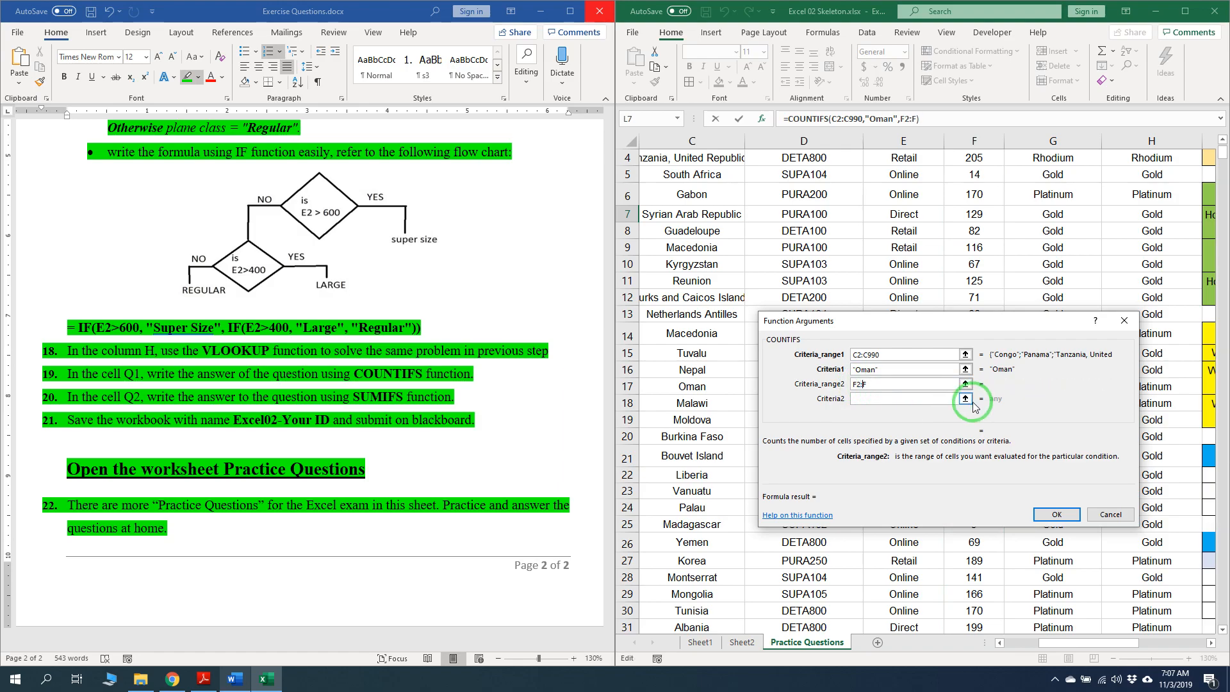
text(990)
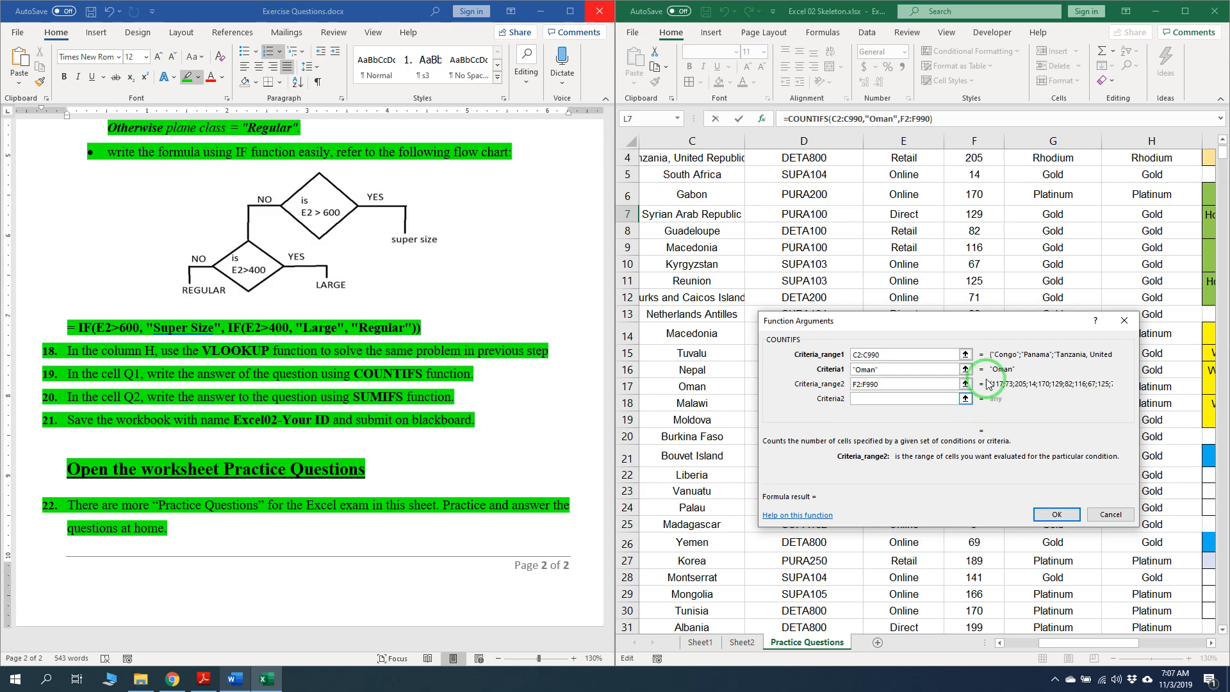
Finish the L7 COUNTIFS with >120 as the second criterion
click(898, 400)
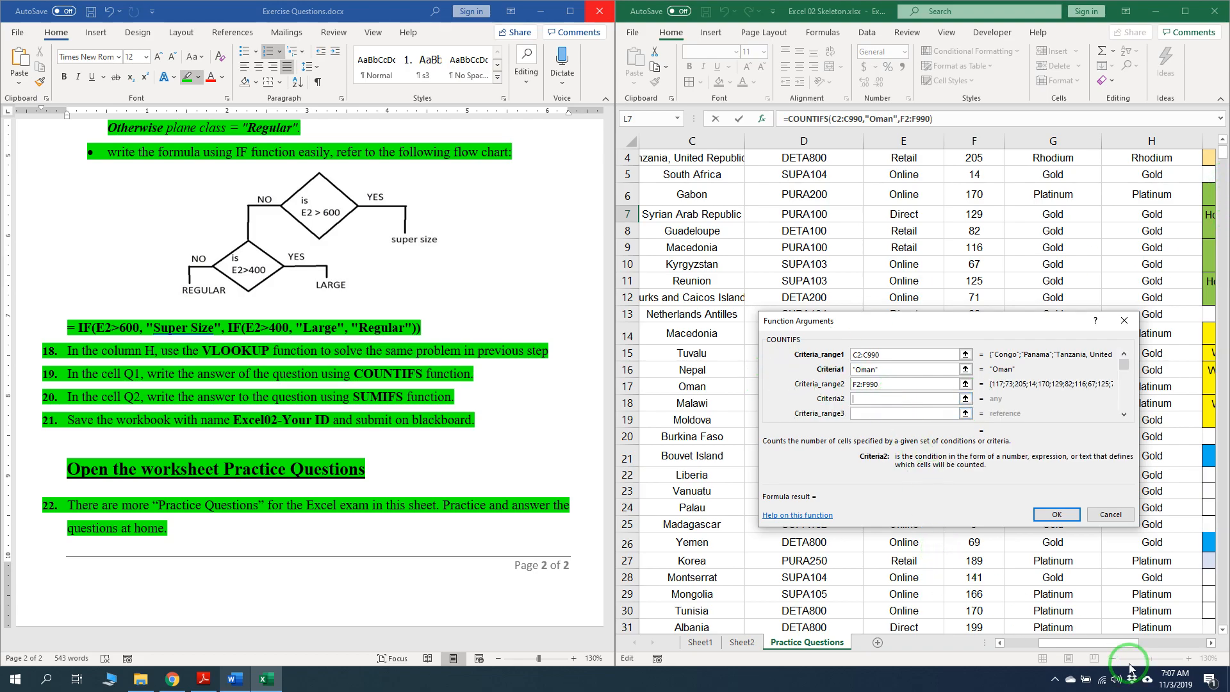
drag(1086, 644, 1190, 651)
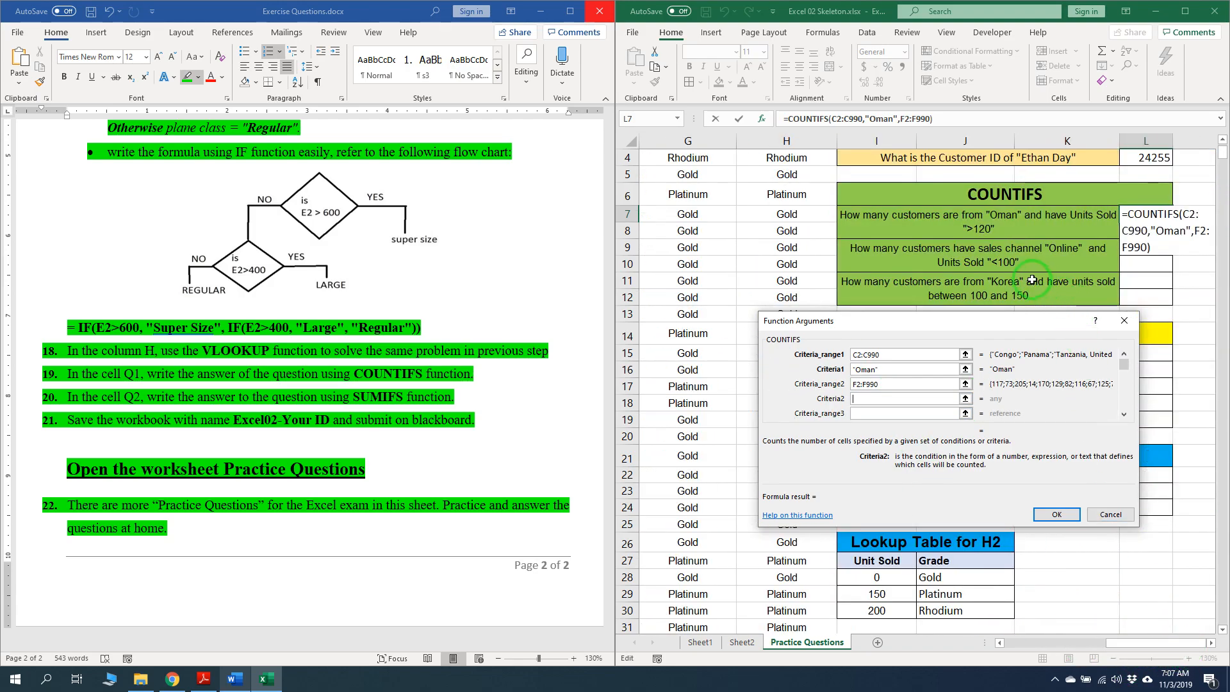
text(>120)
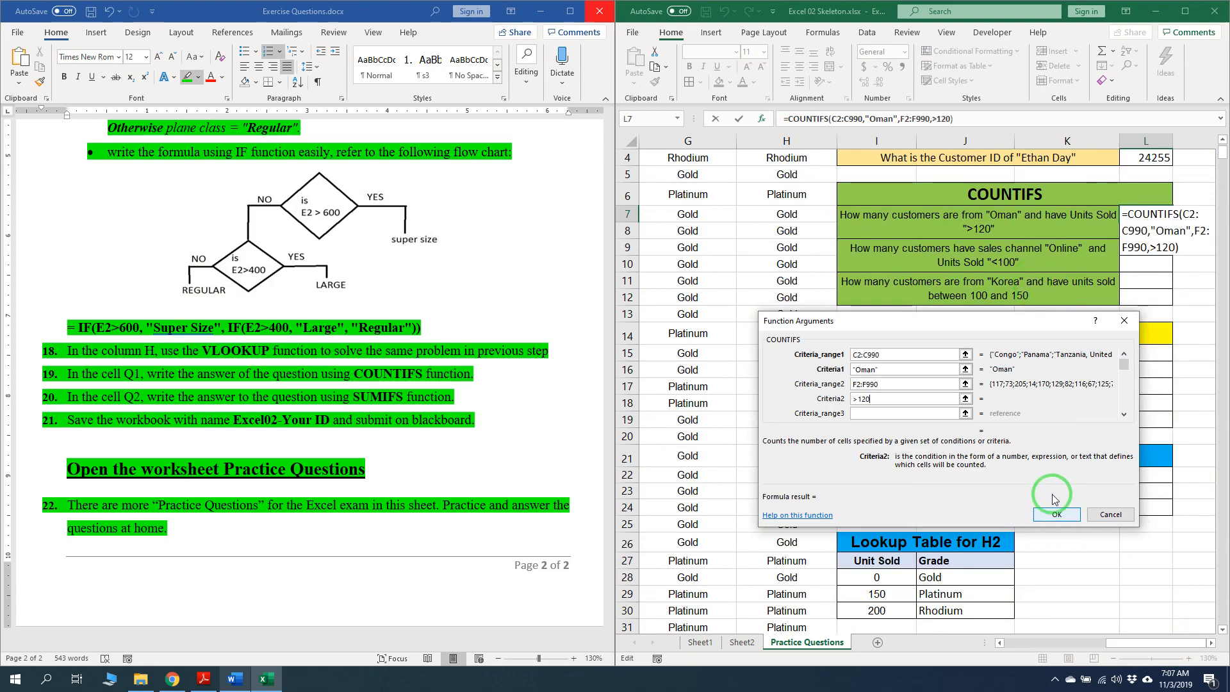
click(1056, 514)
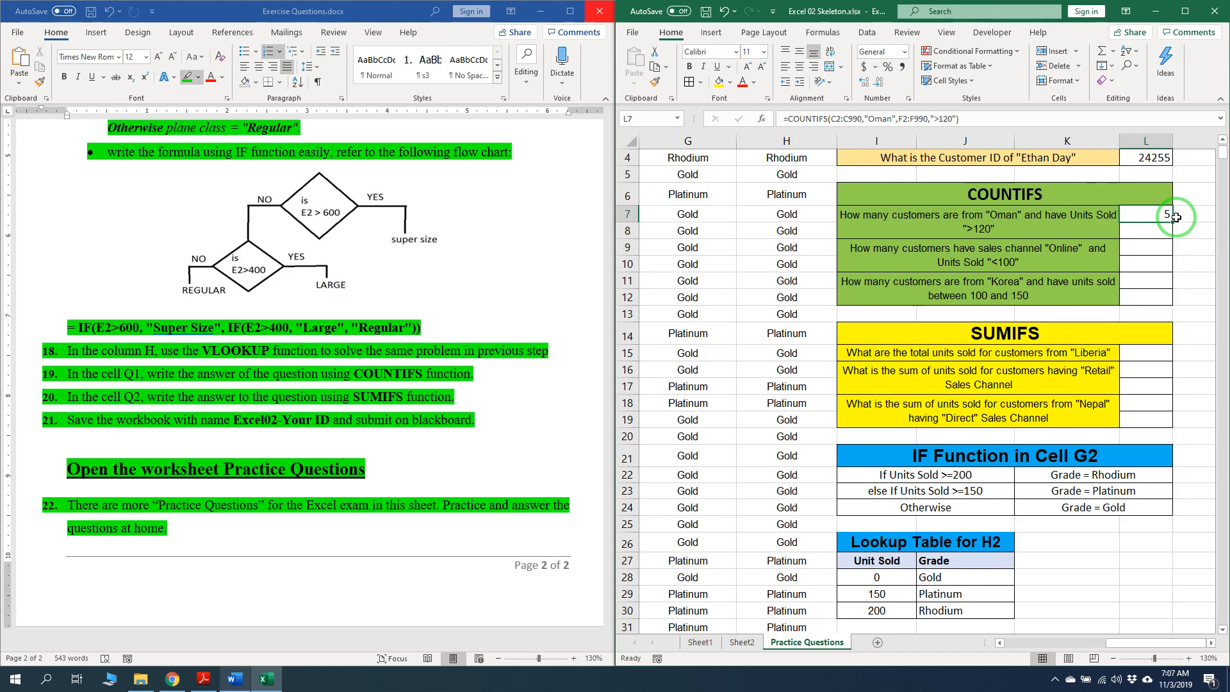
Start a COUNTIFS formula in cell L9 for the Online sales channel question and open its function arguments
click(1147, 246)
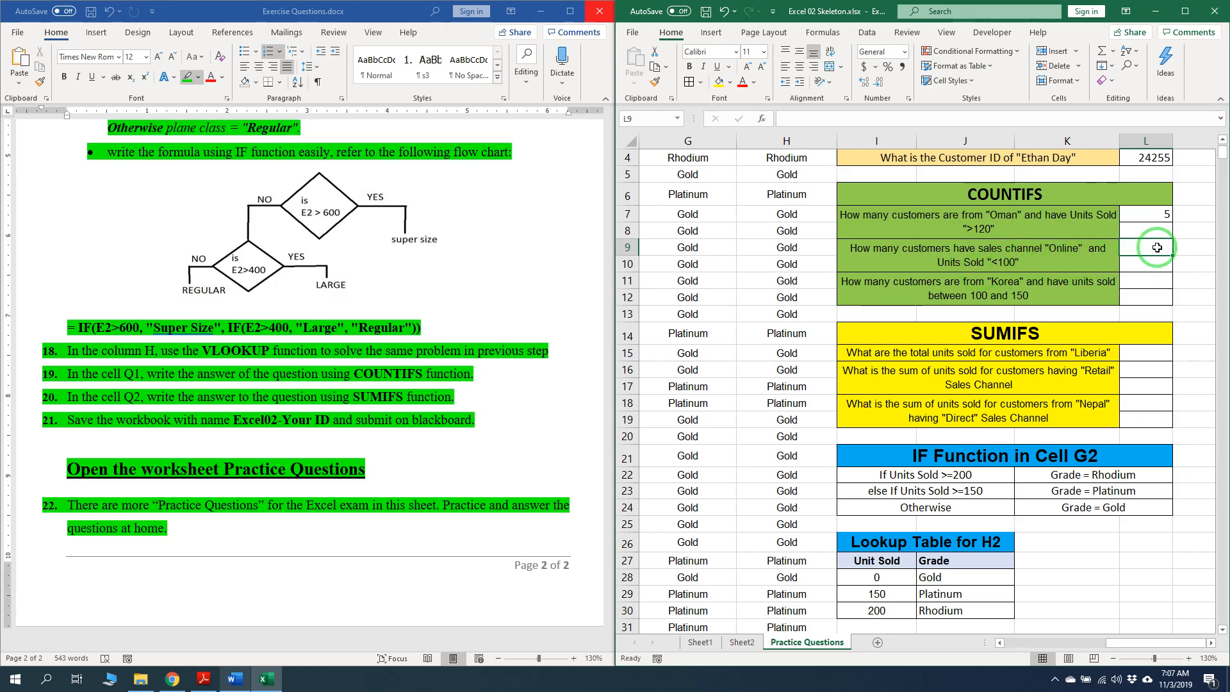
text(=coun)
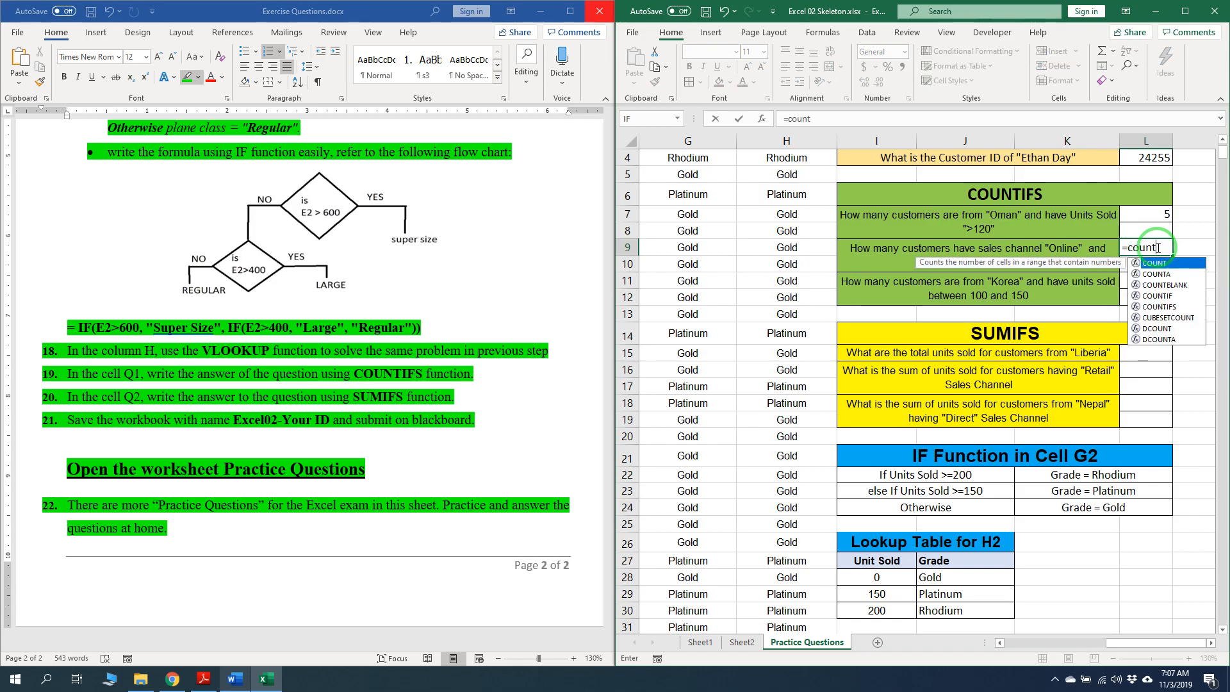
text(t)
key(Down)
key(Down)
key(Down)
key(Down)
key(Tab)
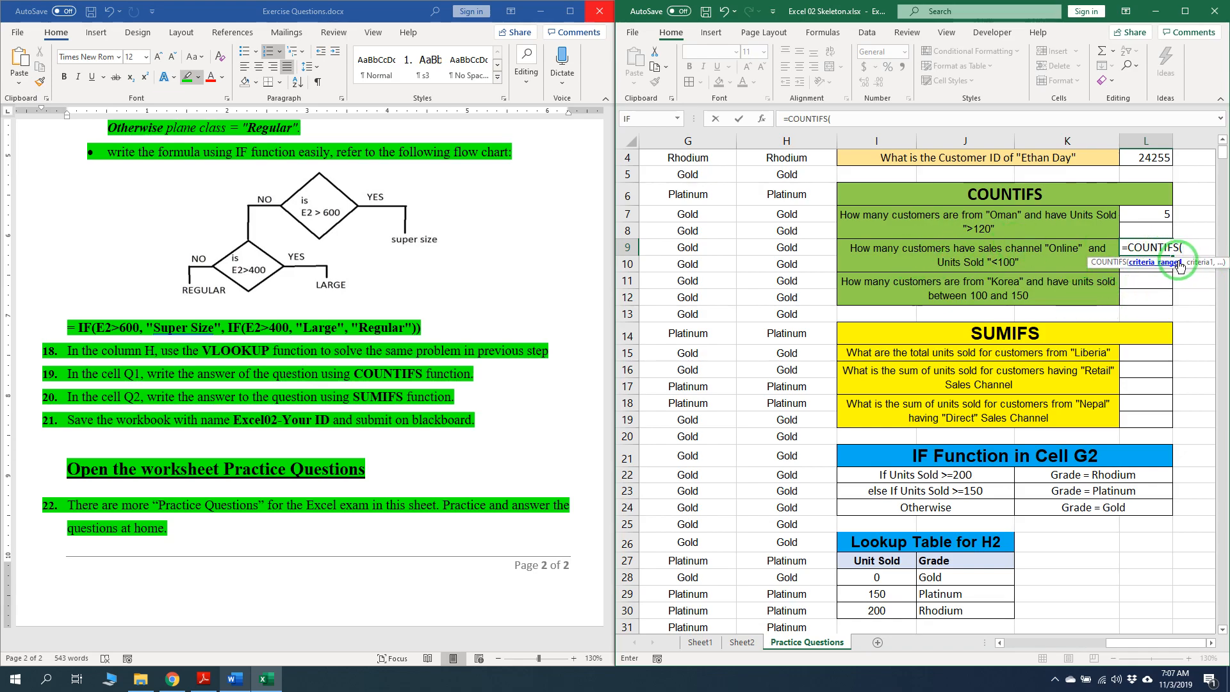
click(761, 119)
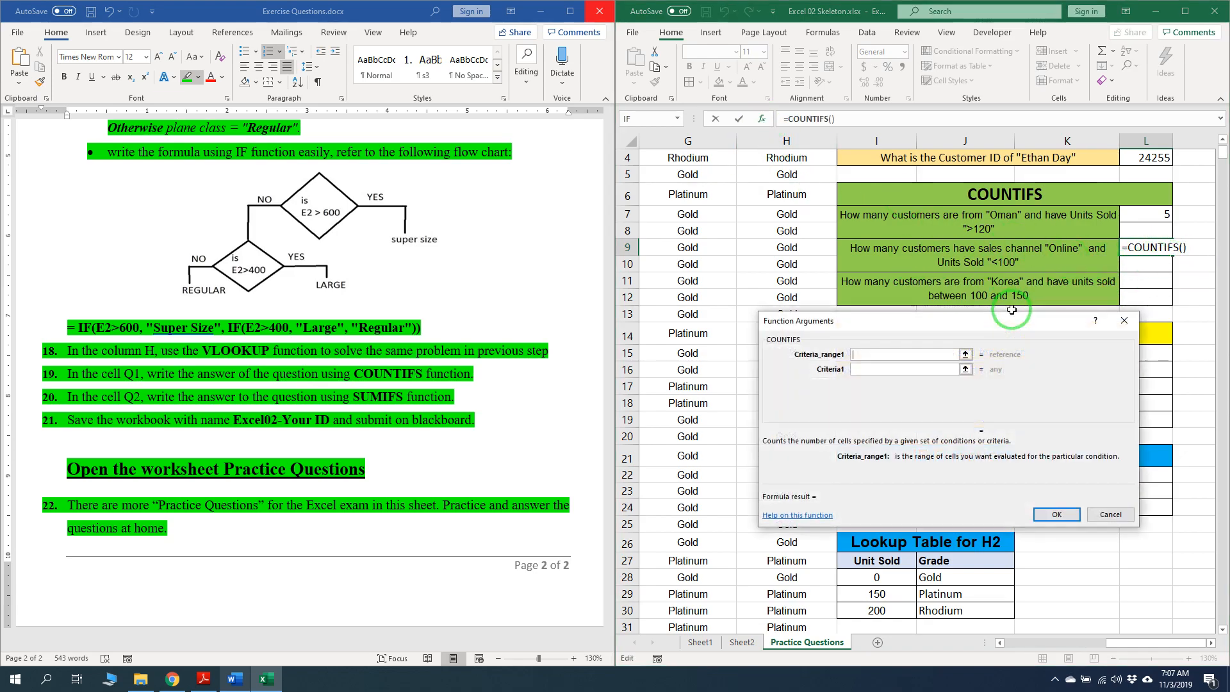
Set the L9 COUNTIFS's first criteria range to E2:E990, covering Sales Channel, with the criterion Online
click(1156, 644)
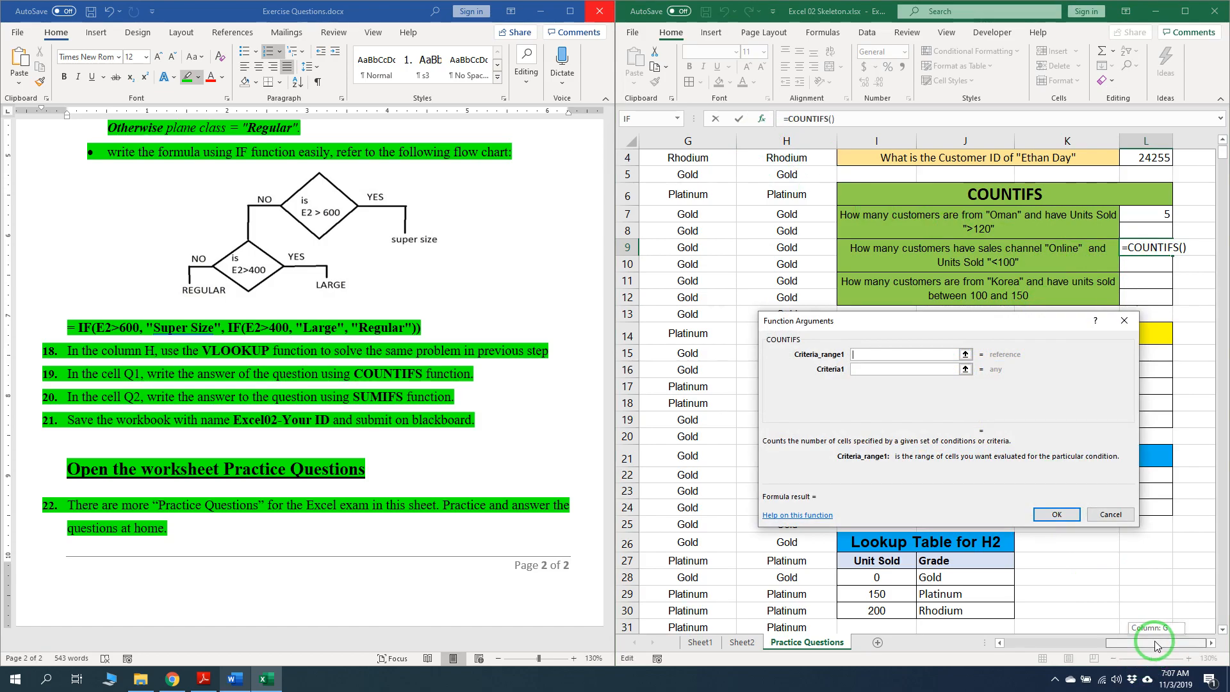
drag(1157, 644, 1089, 644)
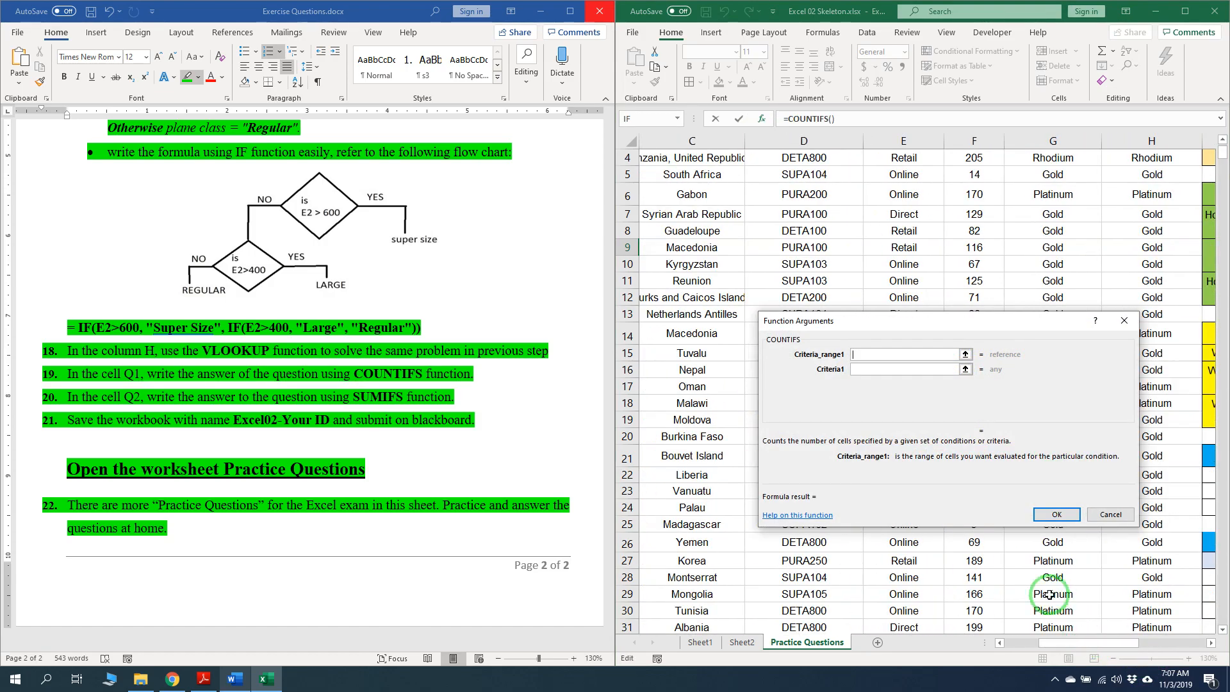
scroll(940, 220, up, 1)
click(903, 141)
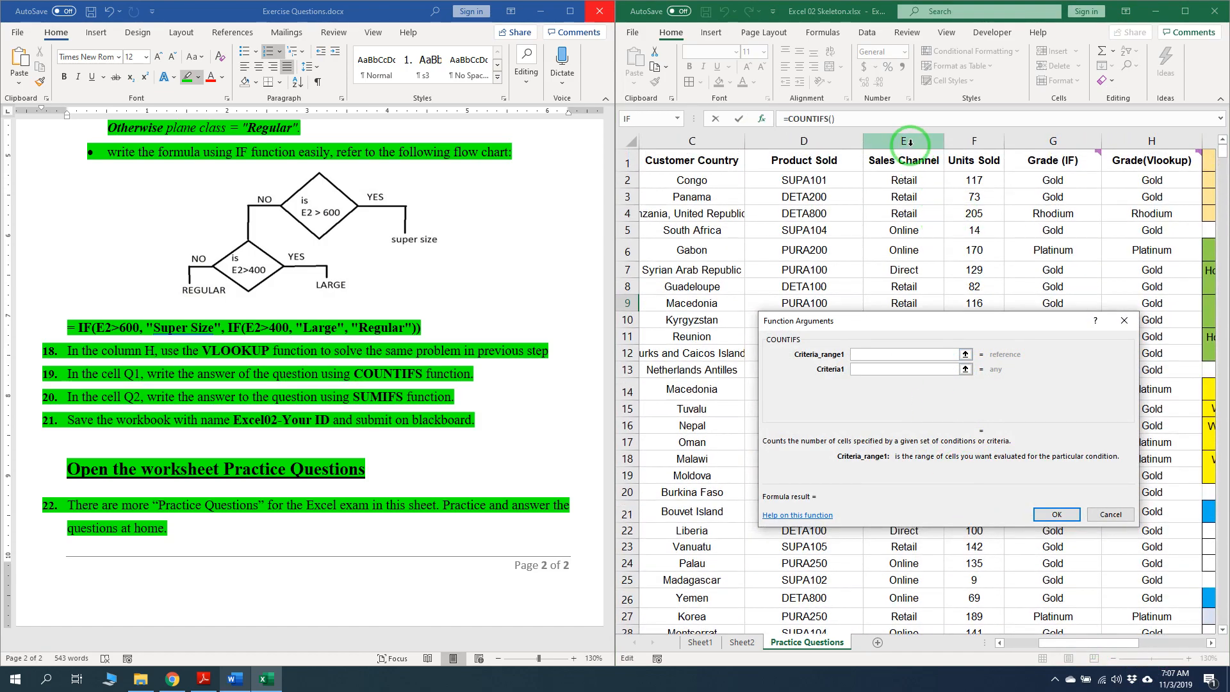
click(875, 369)
text(Online)
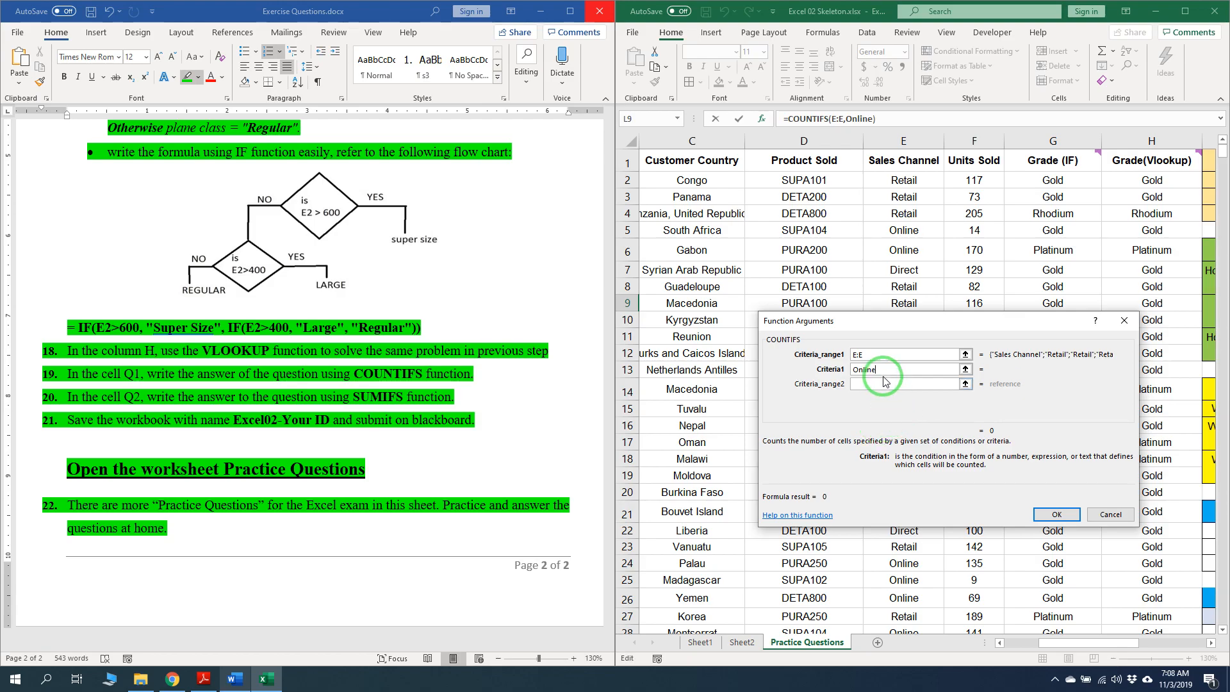
click(857, 358)
click(993, 378)
text(2:E)
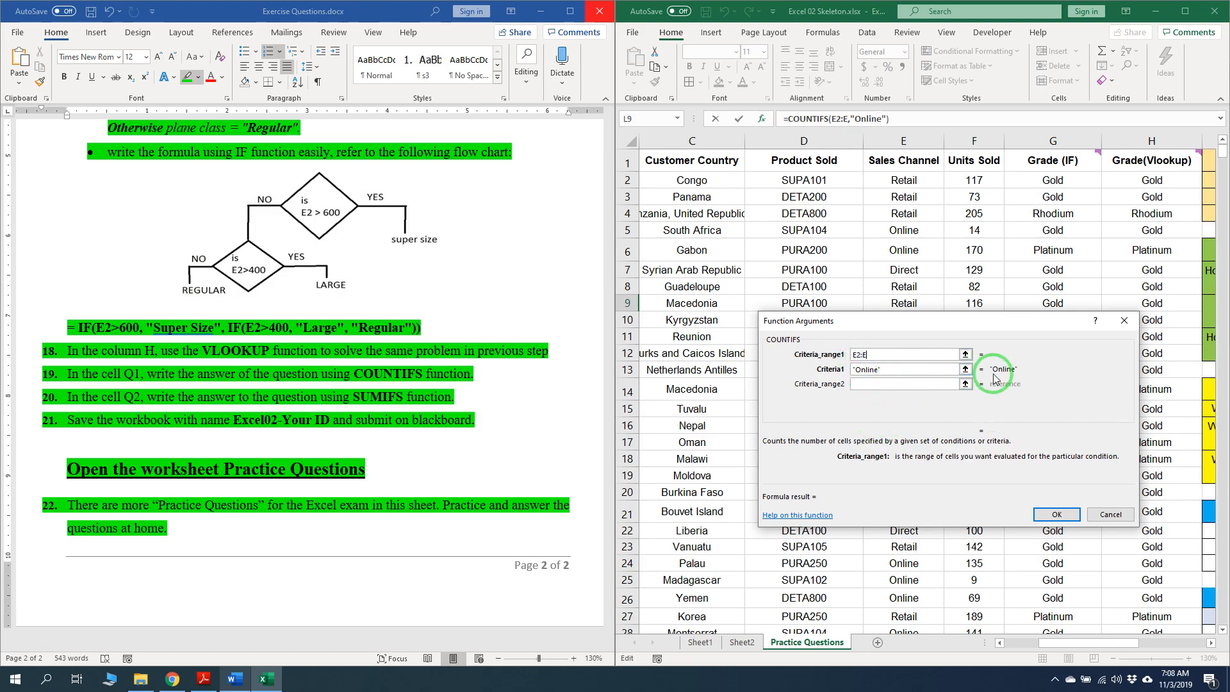
text(990)
Finish the L9 COUNTIFS with F2:F990 as the second criteria range and <100 as its criterion
click(930, 385)
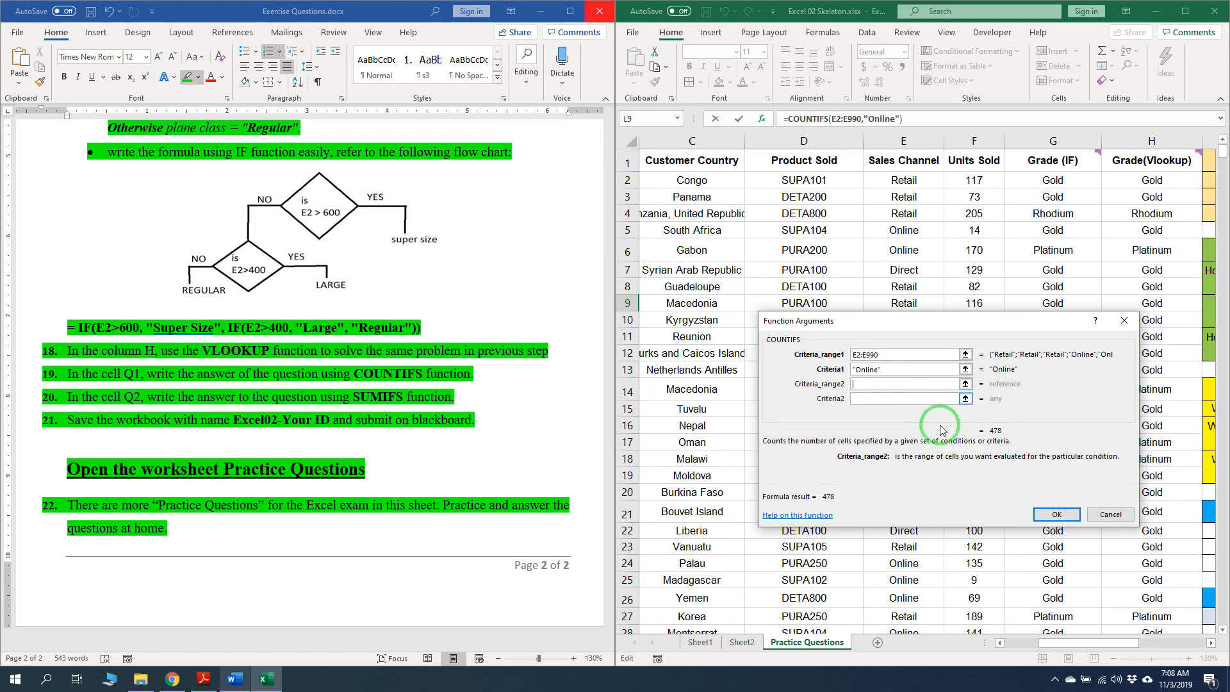
drag(1106, 642, 1185, 642)
drag(1026, 325, 1047, 382)
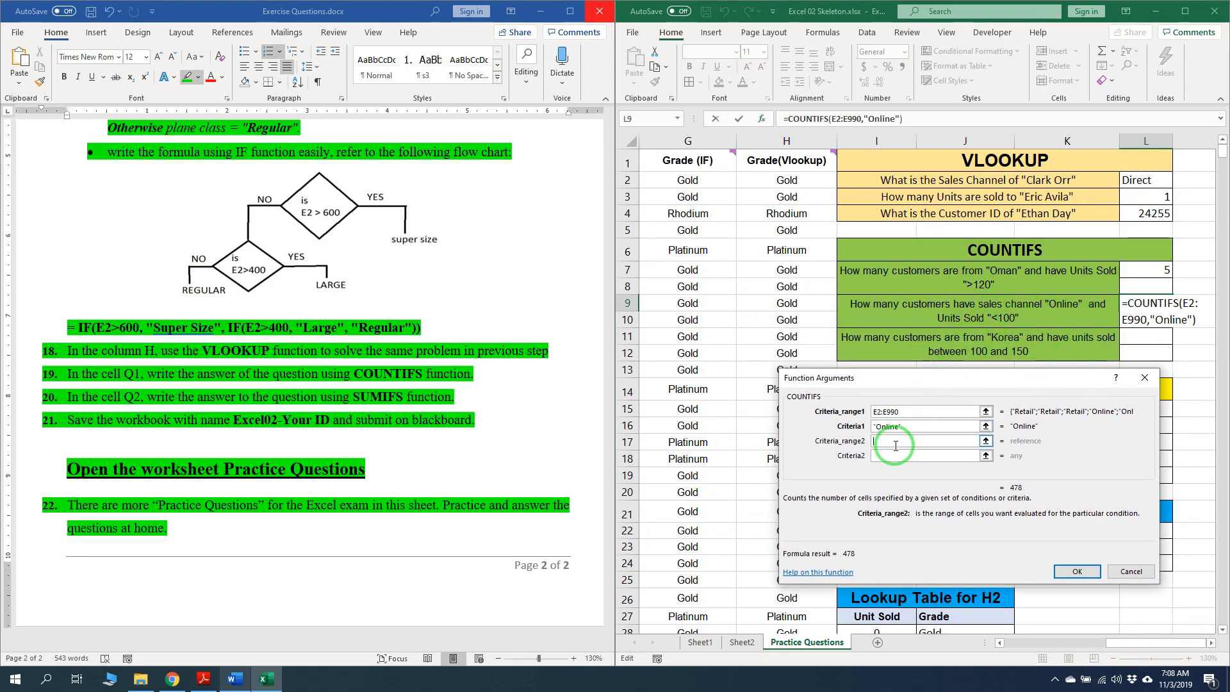
mouse_move(1165, 643)
mouse_down()
mouse_move(1116, 645)
mouse_move(1170, 646)
mouse_up()
text(F2:F990)
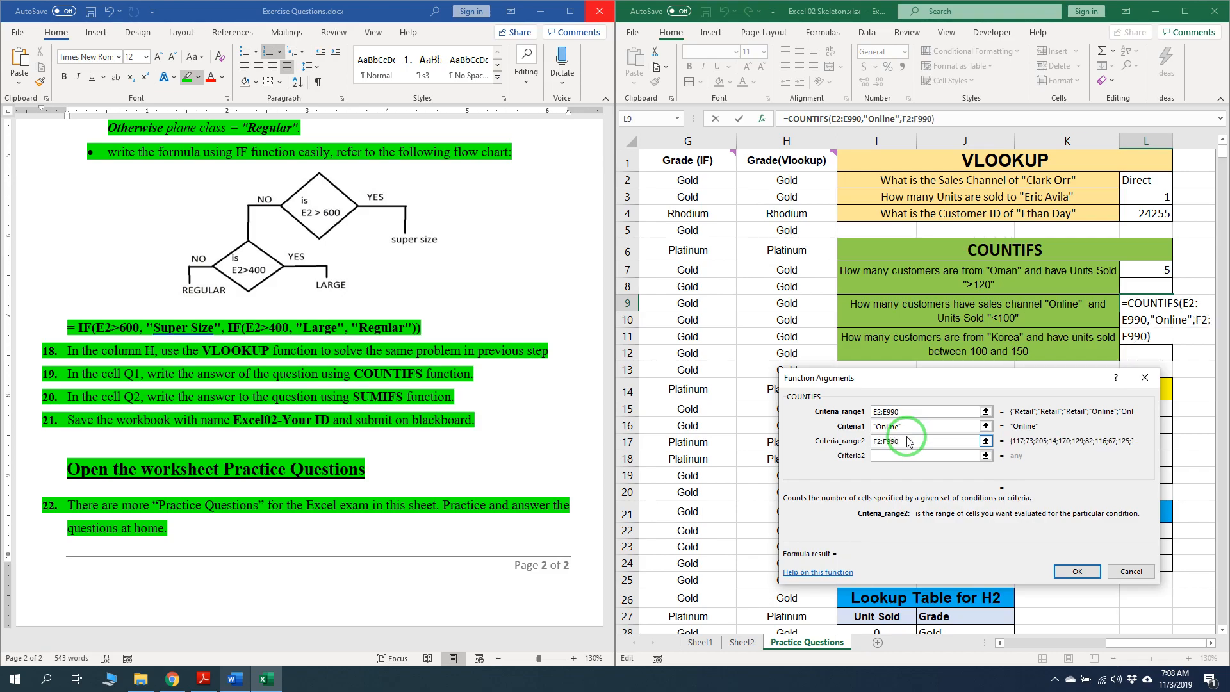
key(Tab)
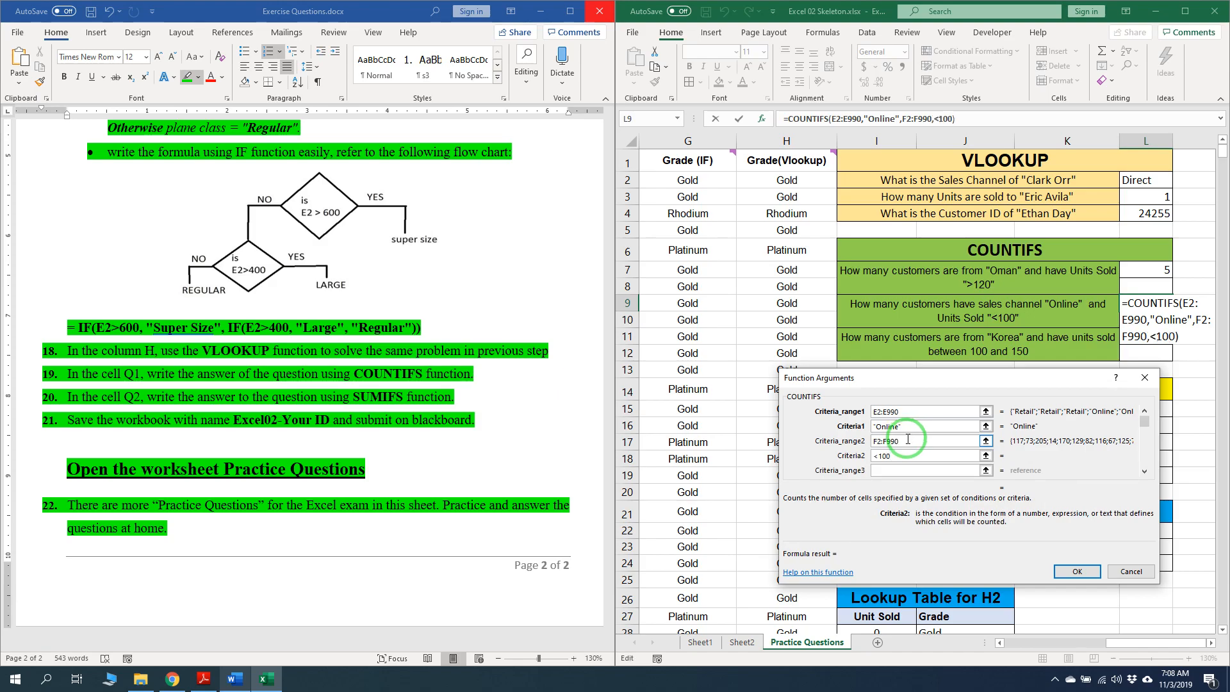
click(1063, 572)
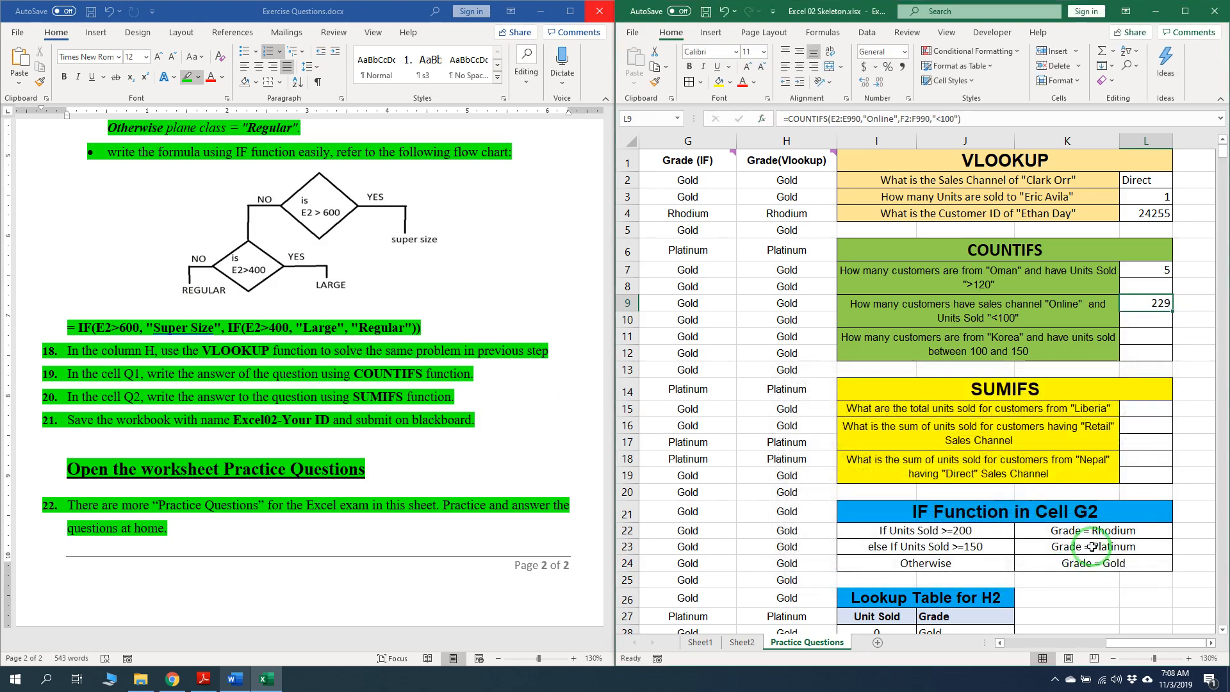
Start a COUNTIFS formula in cell L11 for the Korea question and open its function arguments
click(1151, 330)
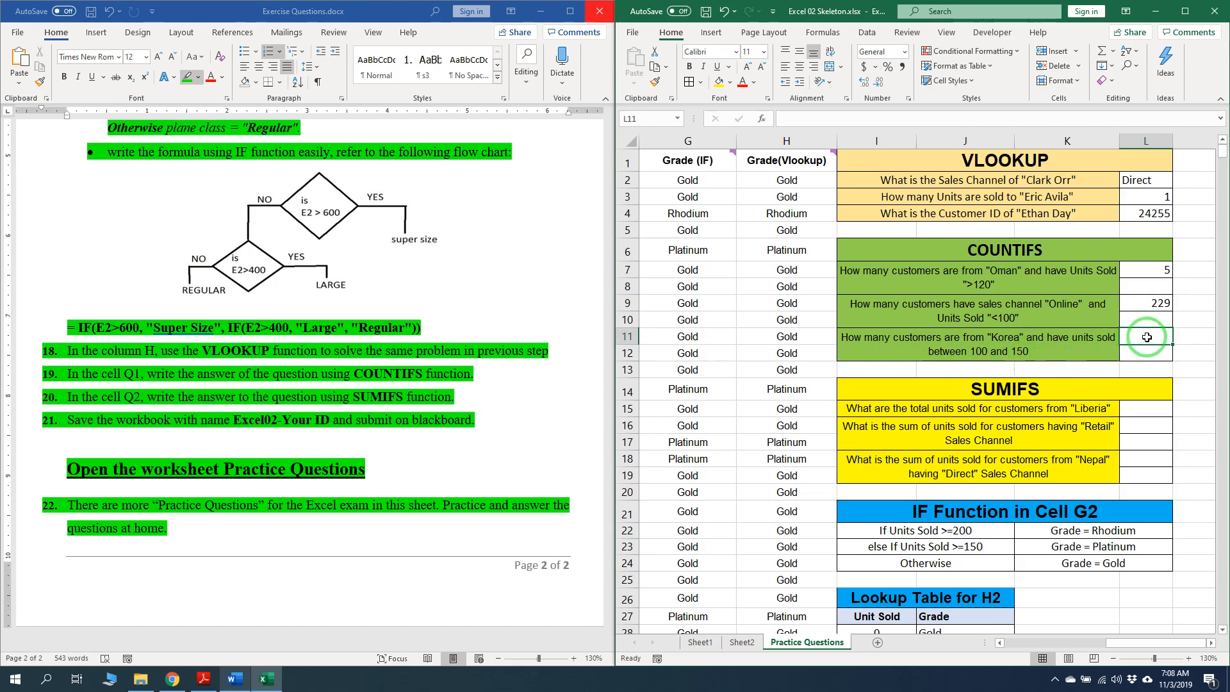
text(=coun)
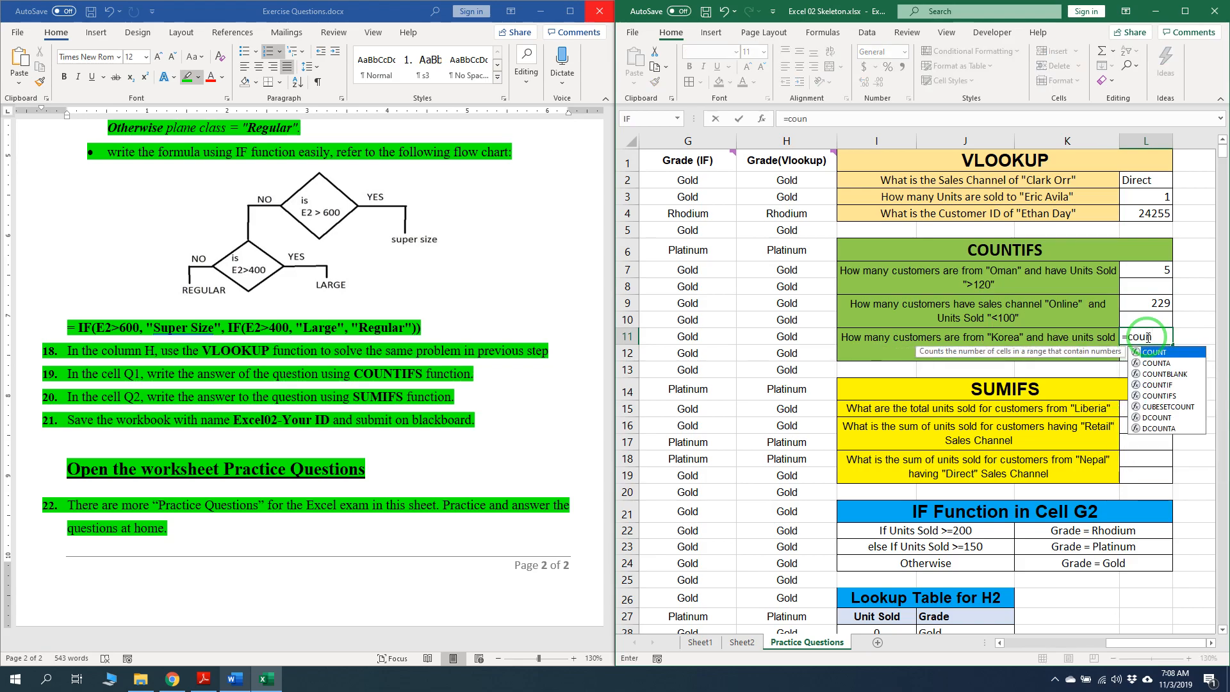
key(Down)
key(Down)
key(Down)
key(Down)
key(Tab)
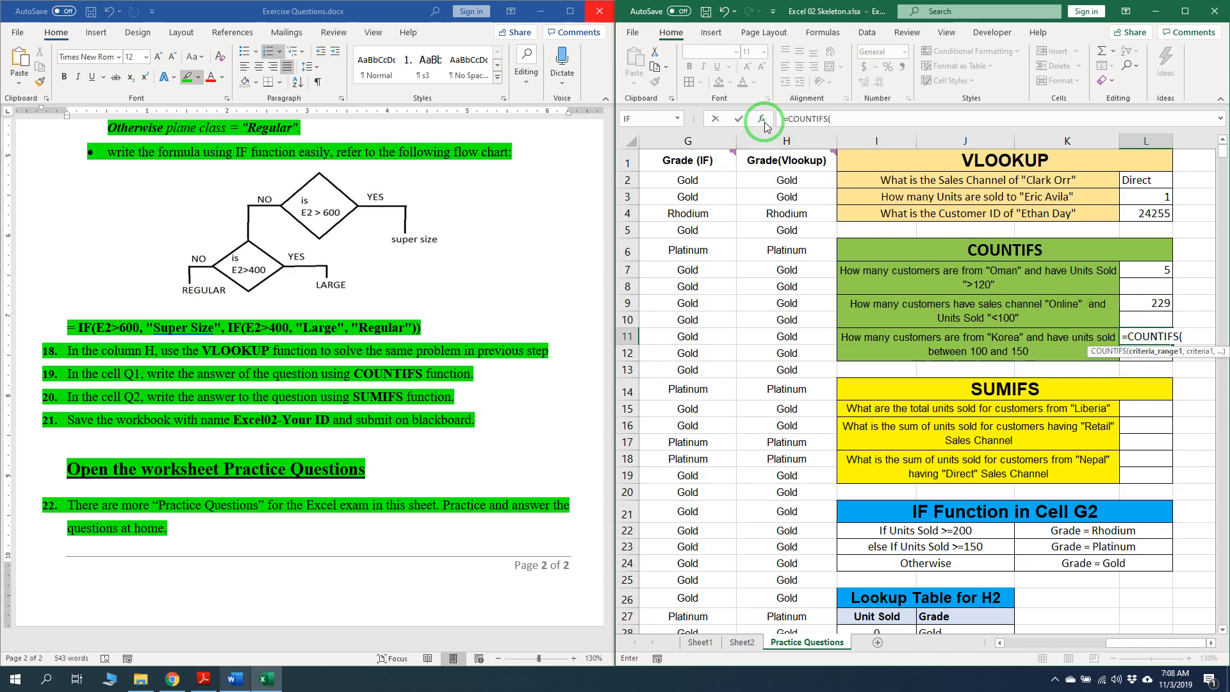
click(762, 119)
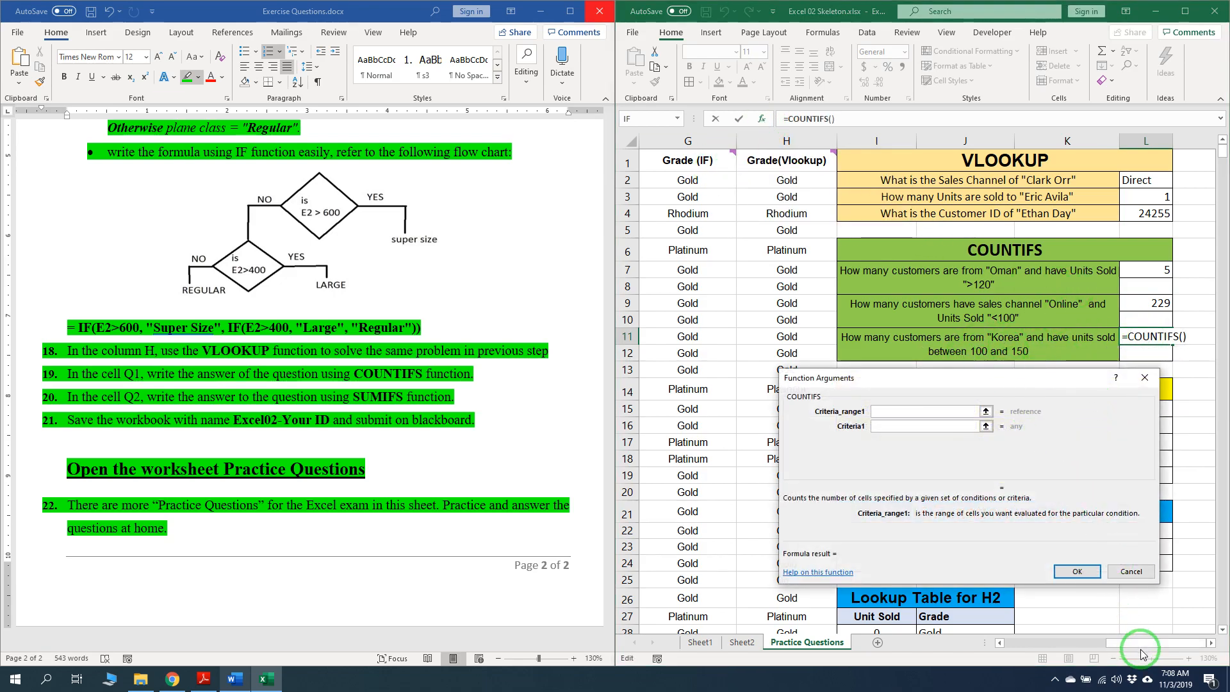
Set the L11 COUNTIFS's first criteria range to column C:C, Customer Country, with the criterion Korea
click(1067, 638)
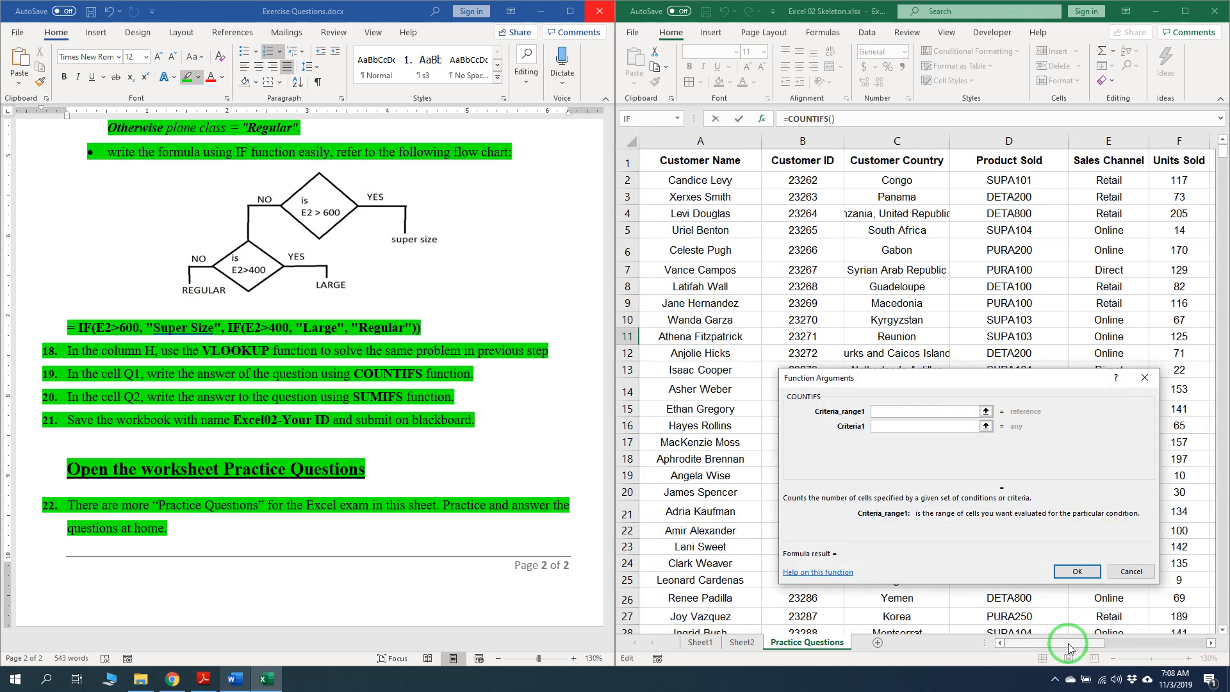
click(906, 143)
click(1209, 642)
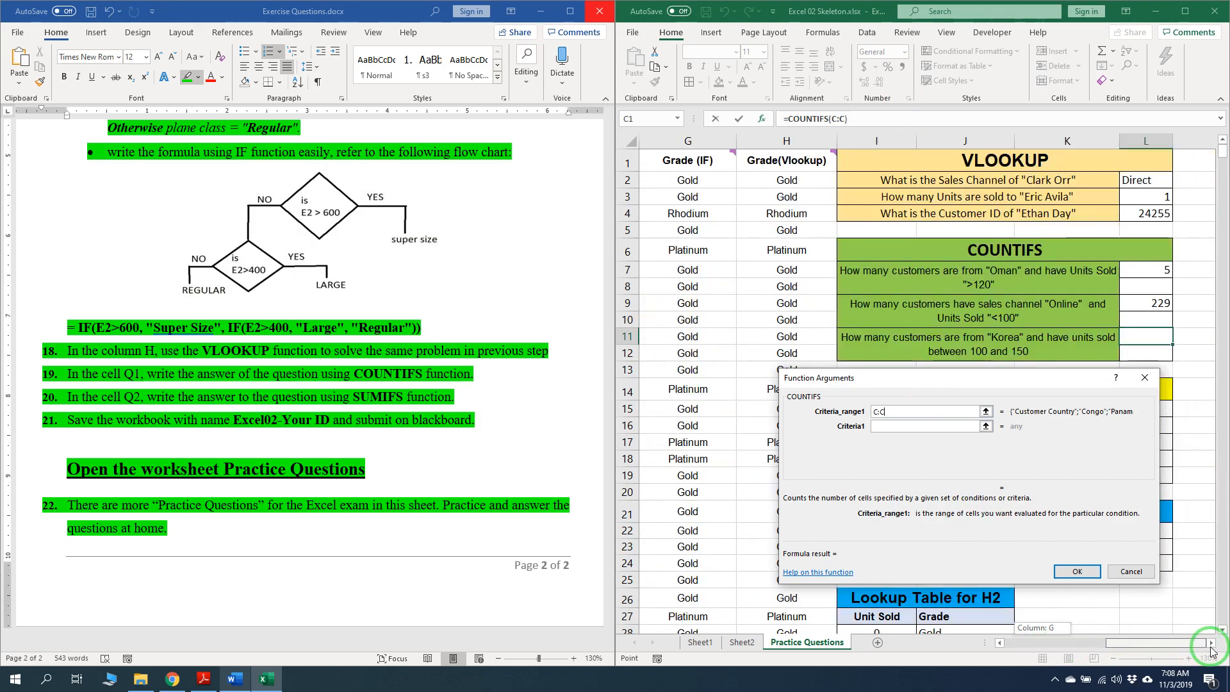
drag(976, 381, 983, 400)
click(941, 446)
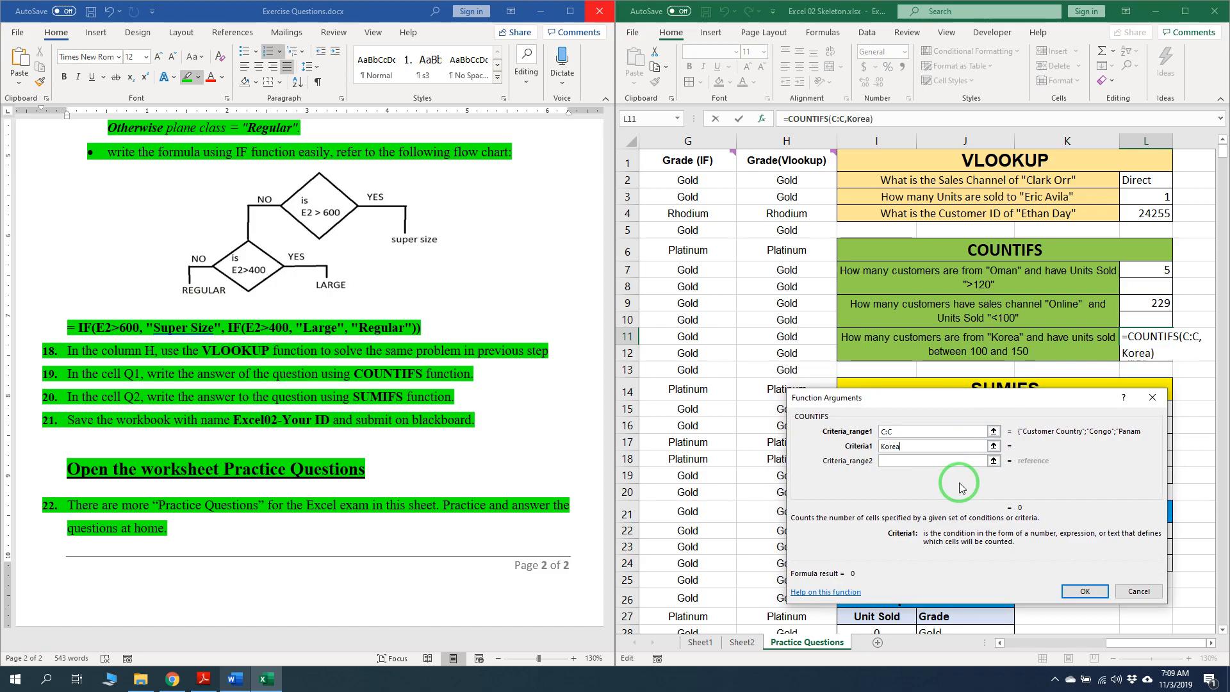
key(Caps_Lock)
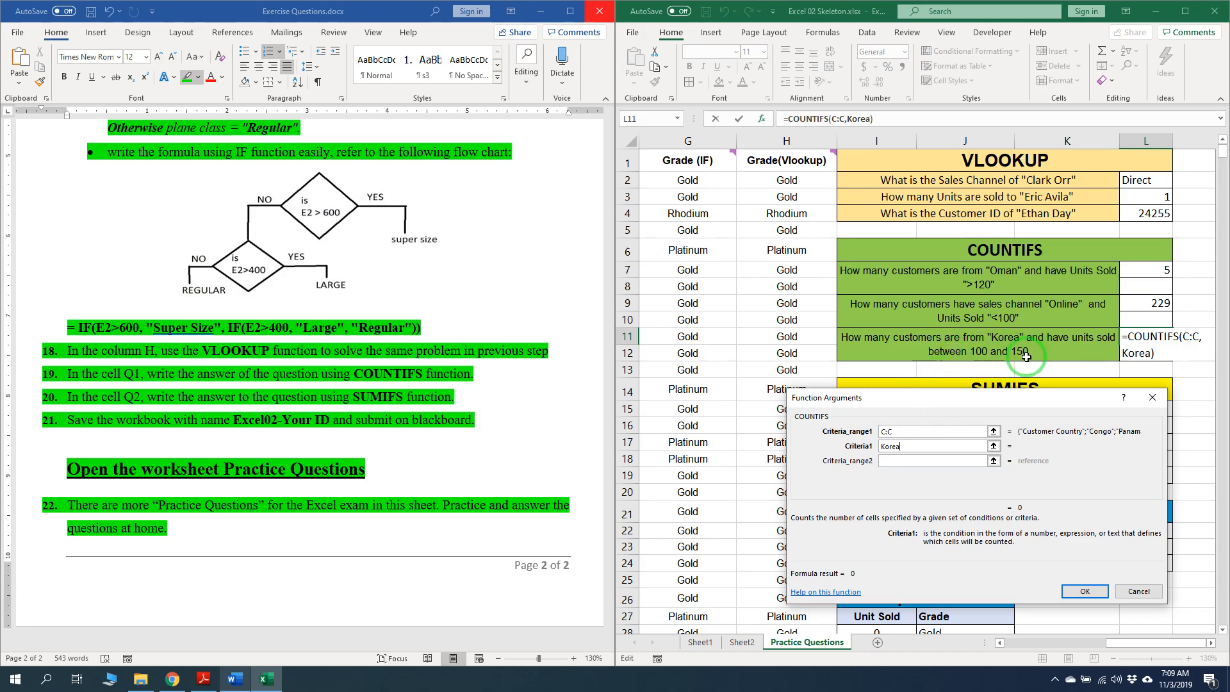
Add F:F, the Units Sold column, as the second criteria range of the L11 COUNTIFS with the criterion >100
click(913, 461)
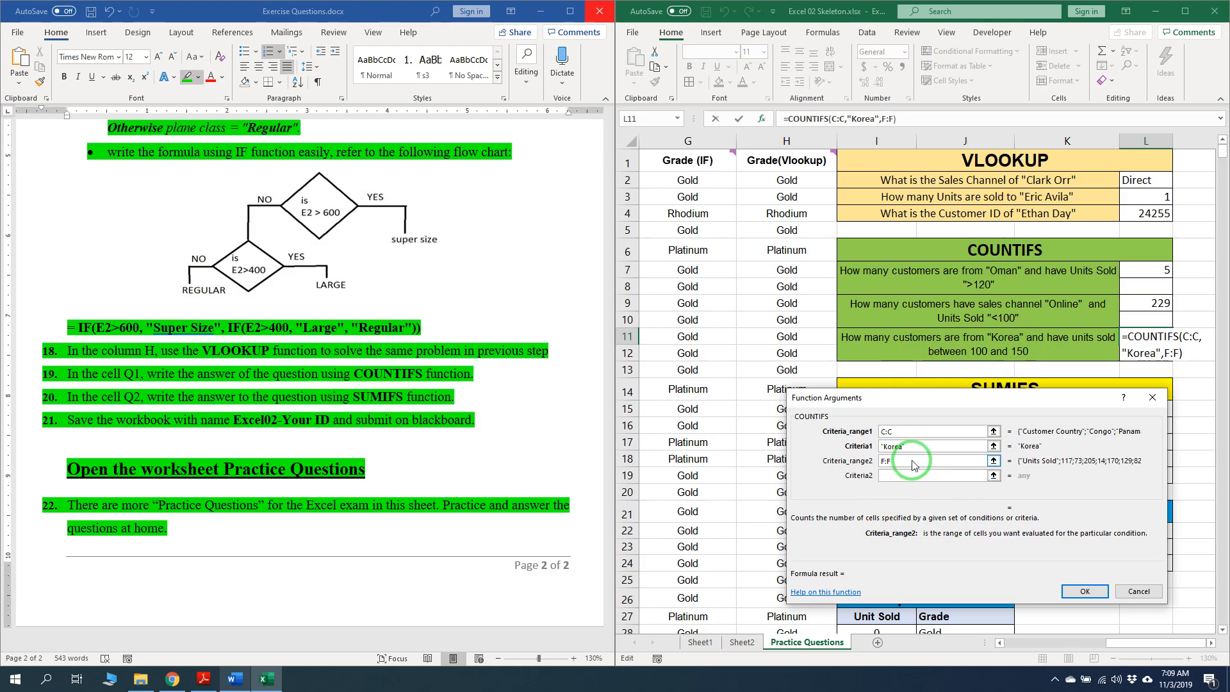
key(Tab)
click(905, 474)
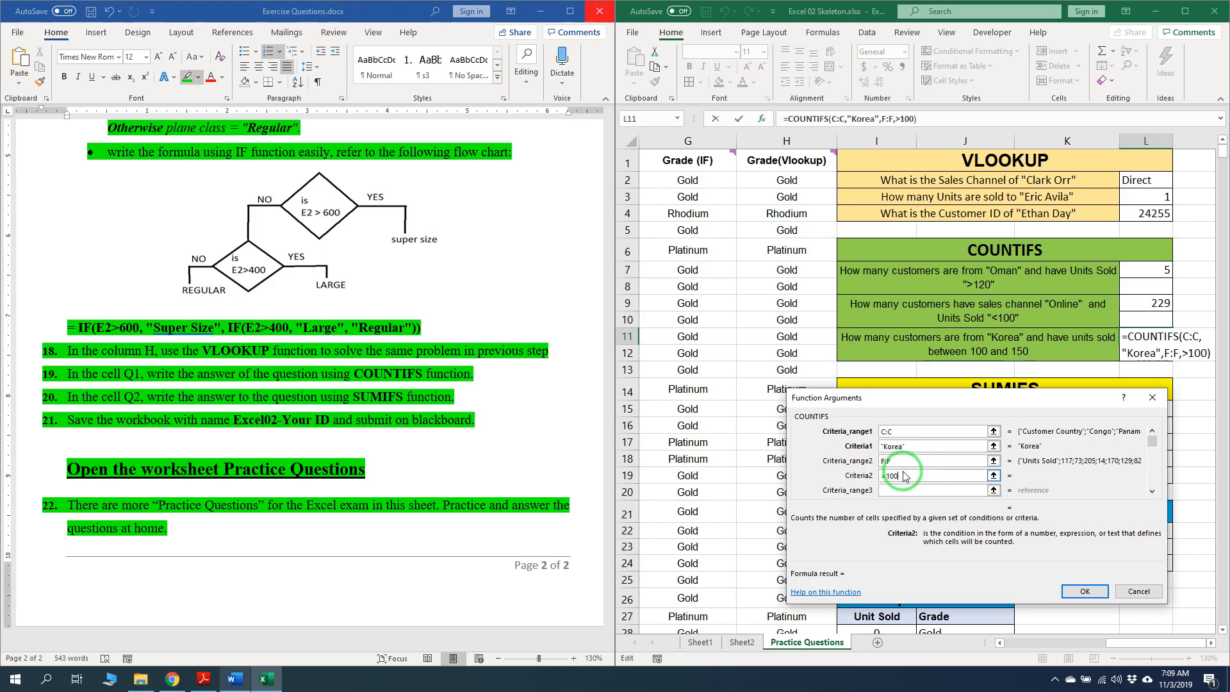
text(>100)
Finish the L11 COUNTIFS with F:F as the third criteria range and <150 as its criterion
click(900, 489)
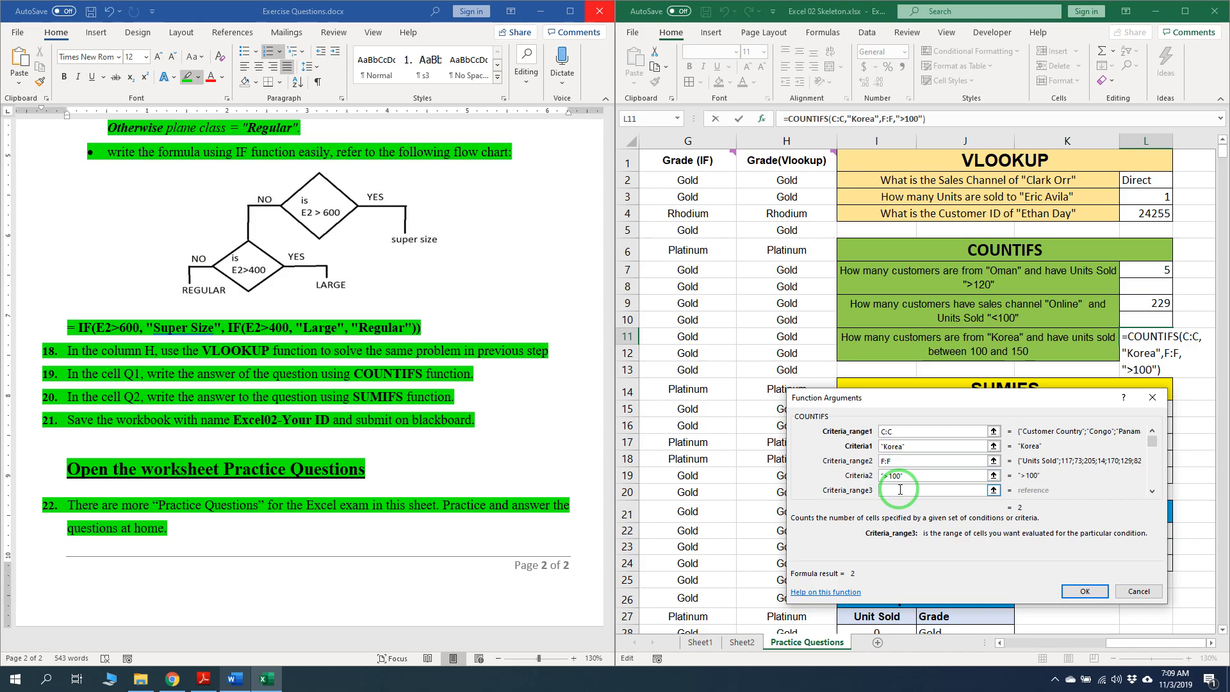
text(F:F)
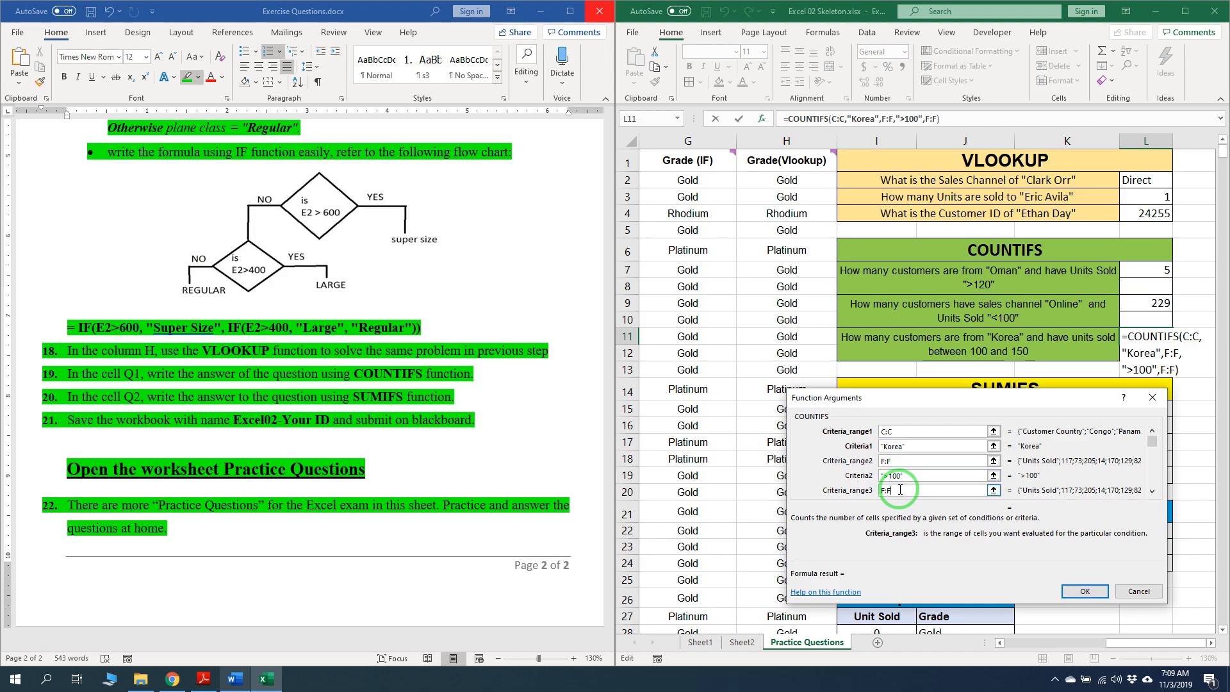
key(Tab)
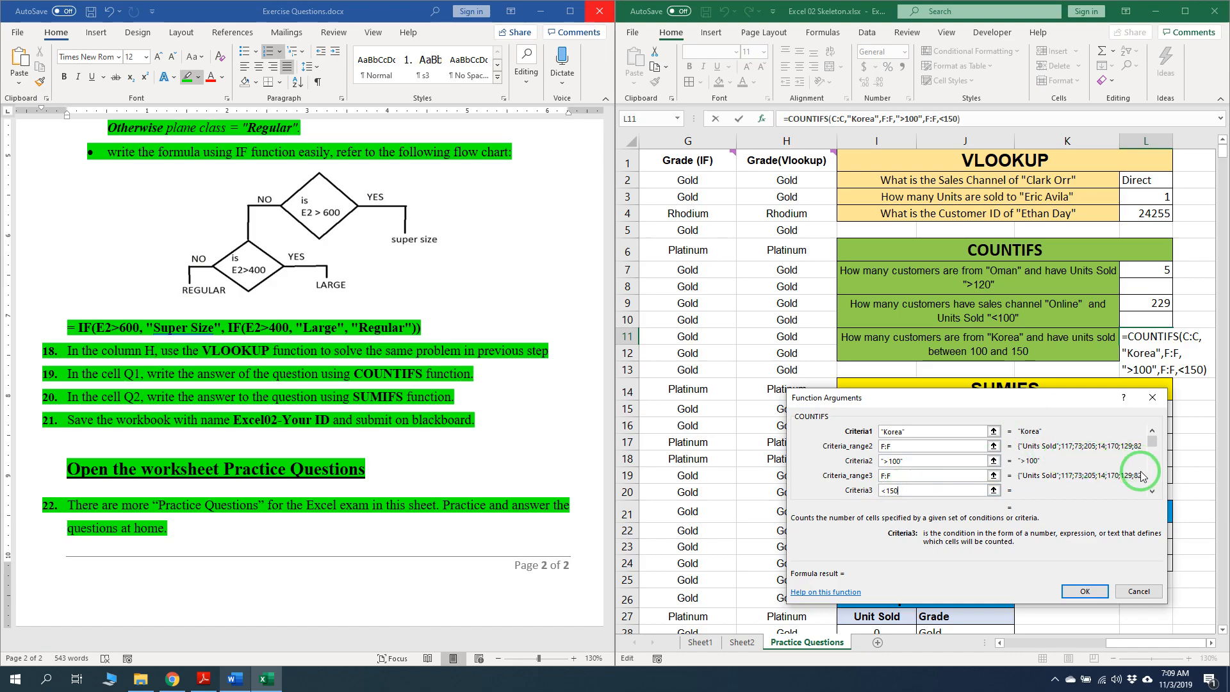
click(1089, 590)
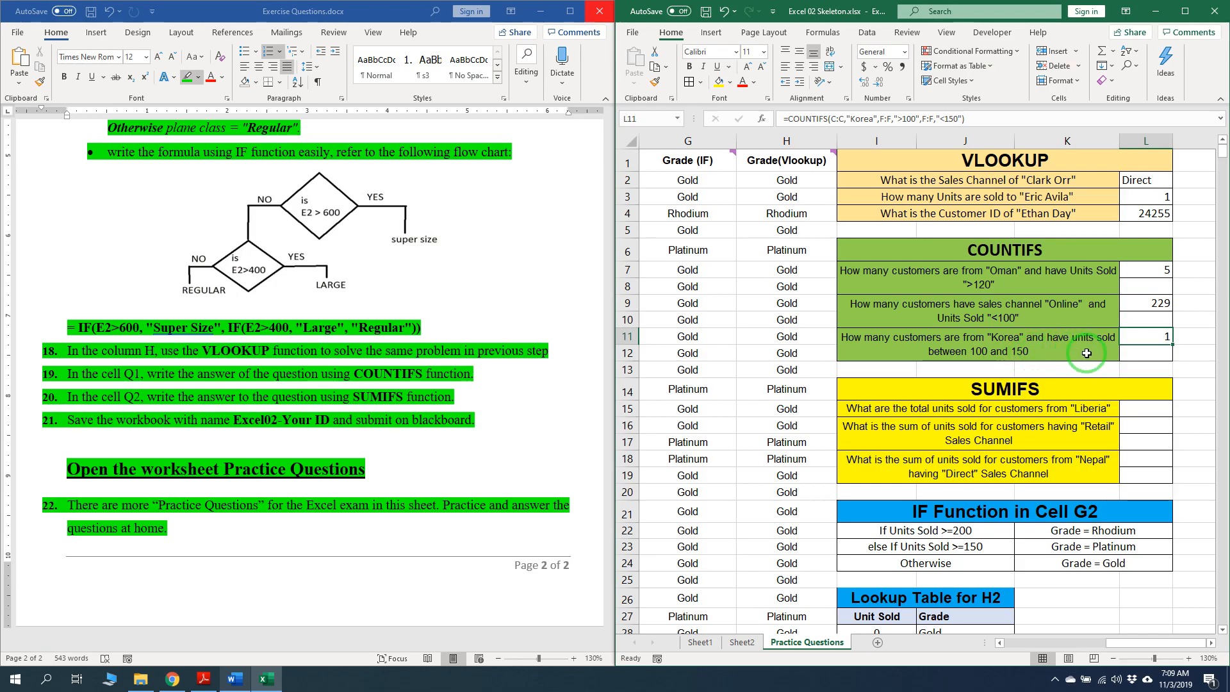
Start a SUMIFS formula in cell L15 for the Liberia question and open its function arguments
scroll(1087, 353, down, 2)
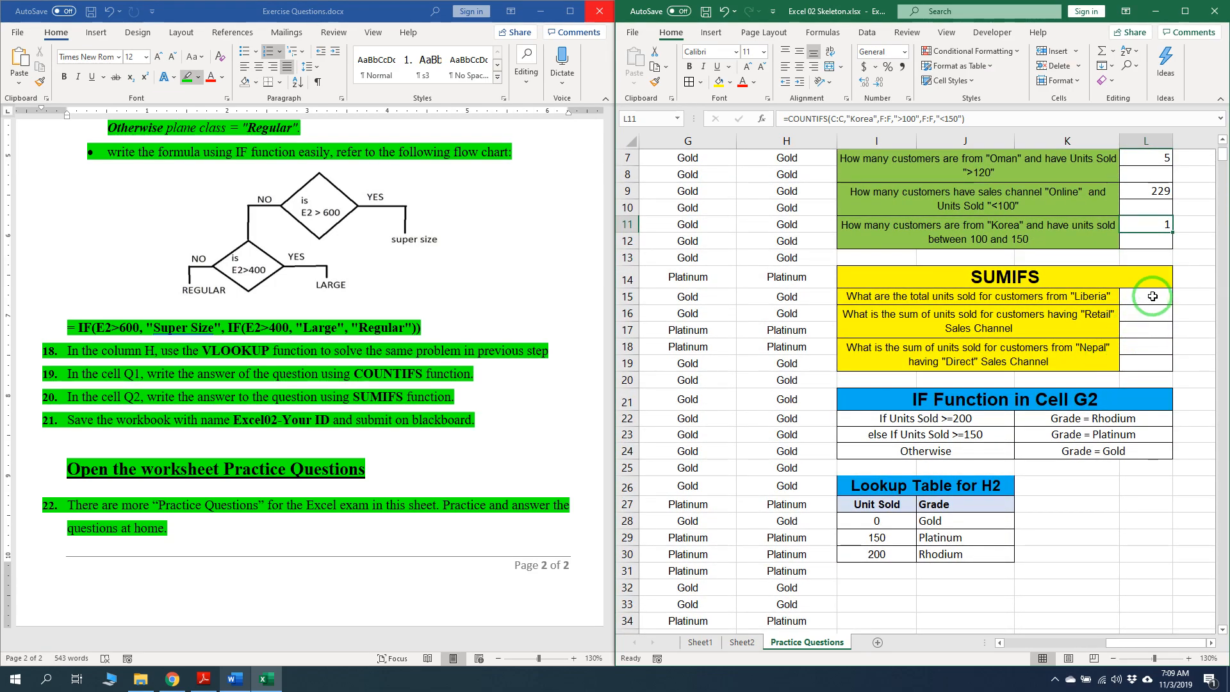
click(1151, 300)
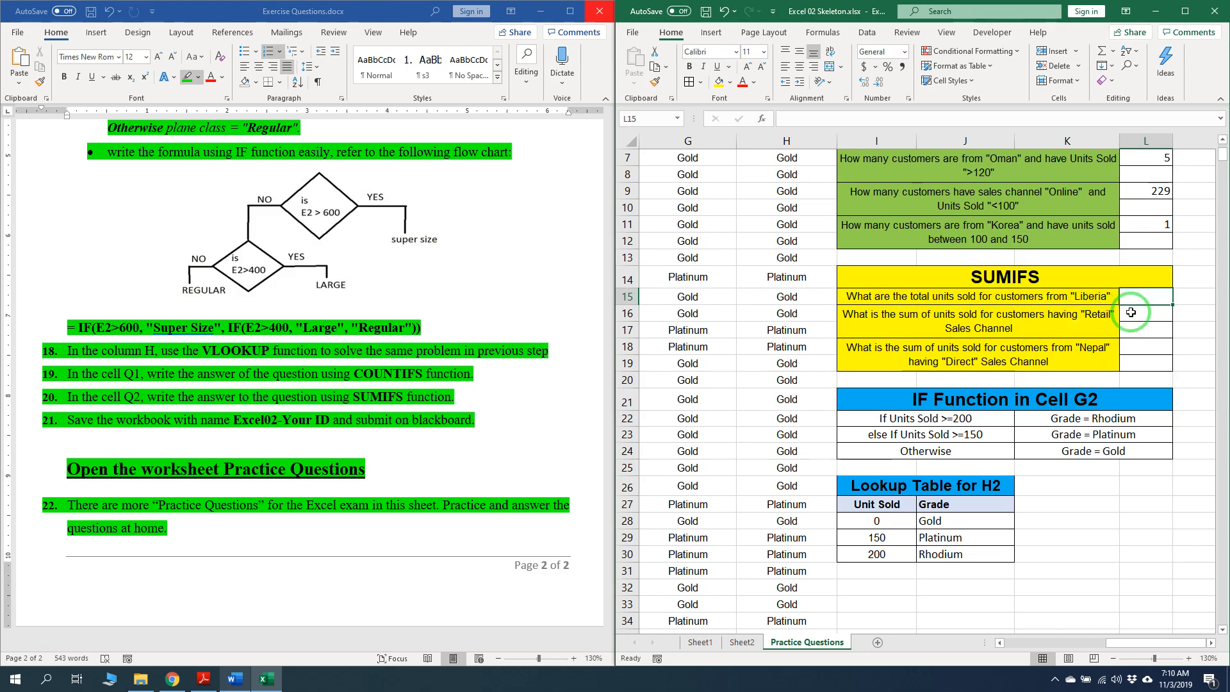
text(=sum)
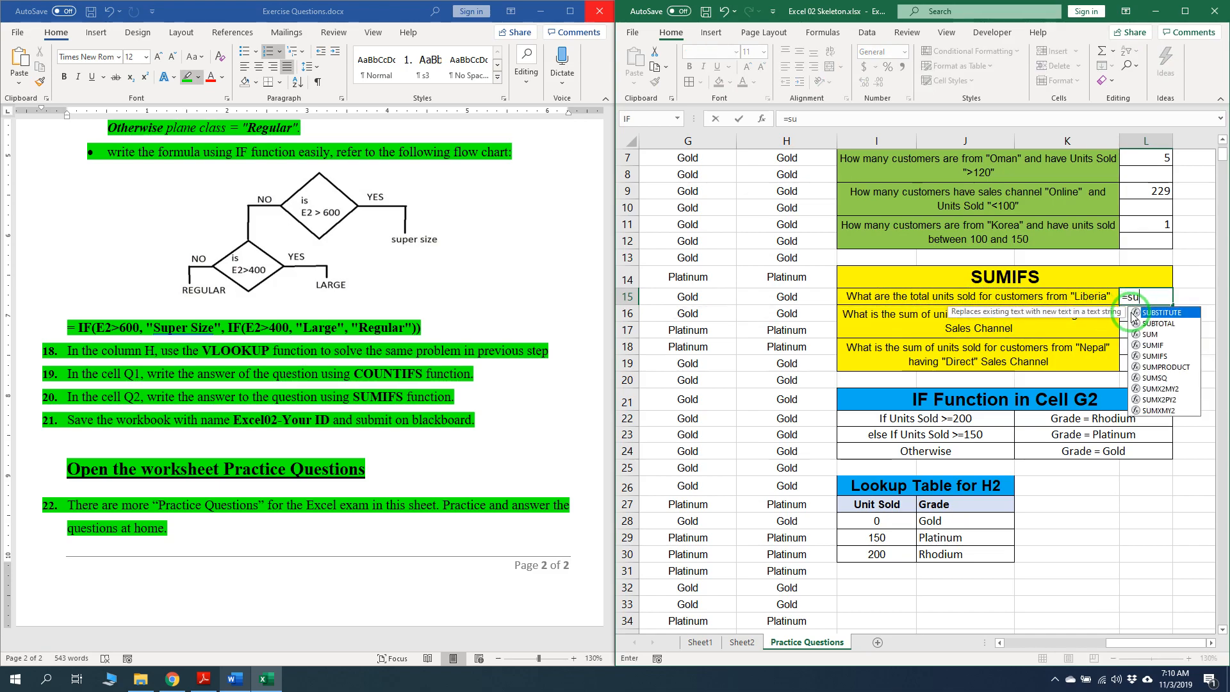
key(Down)
key(Down)
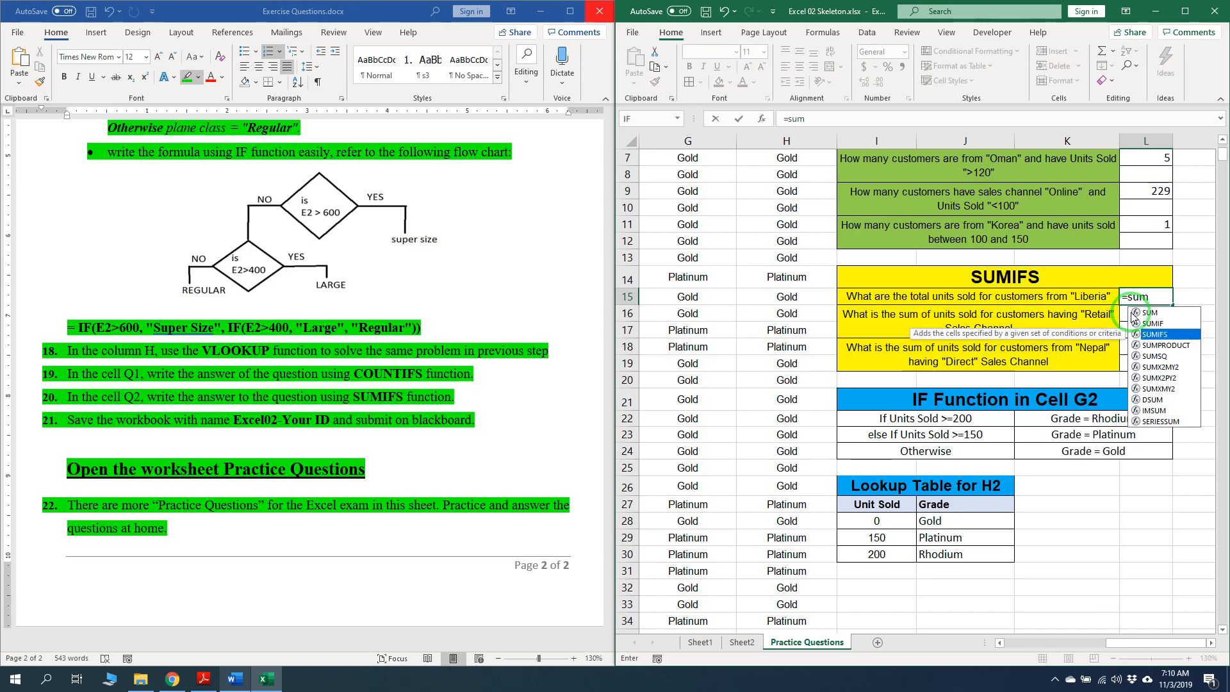
key(Tab)
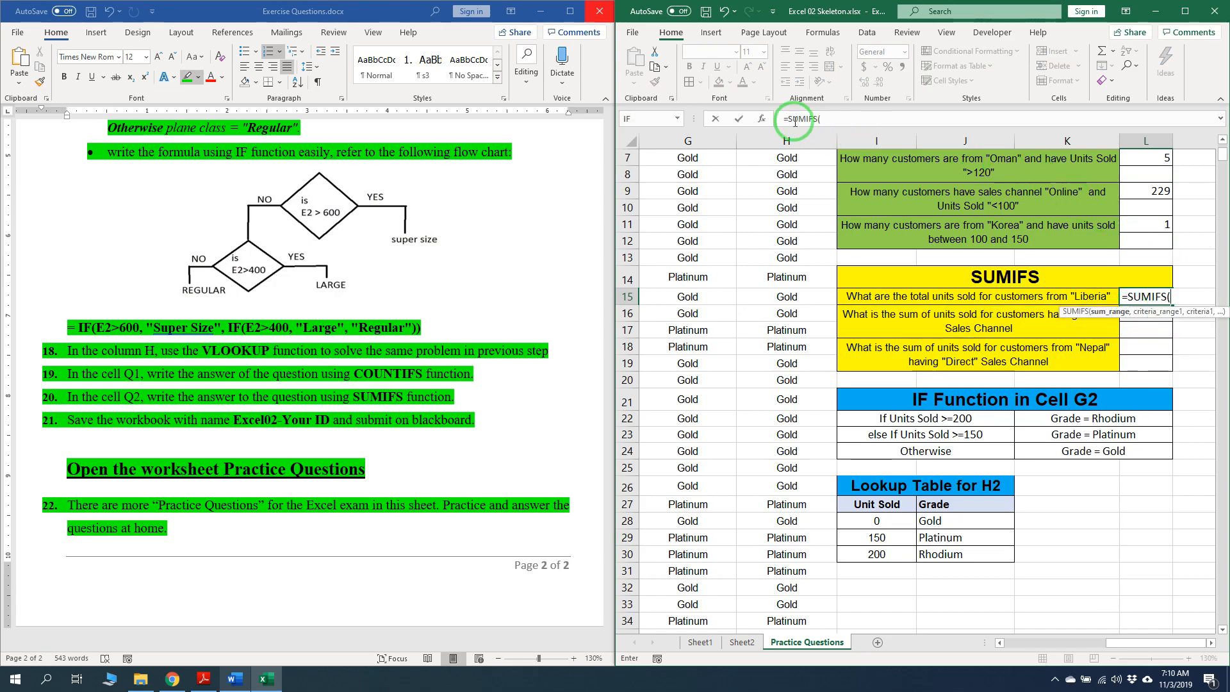
click(763, 119)
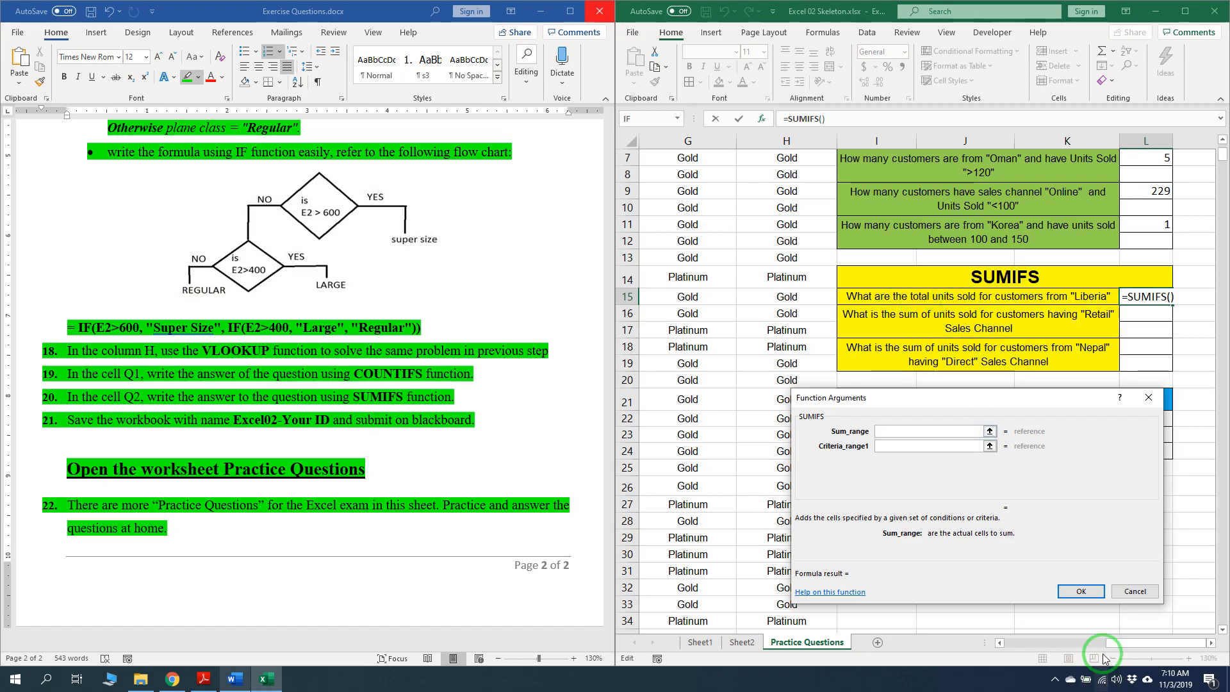
Set the L15 SUMIFS's sum range to F:F, the Units Sold column
drag(1140, 640, 1107, 645)
scroll(836, 301, up, 2)
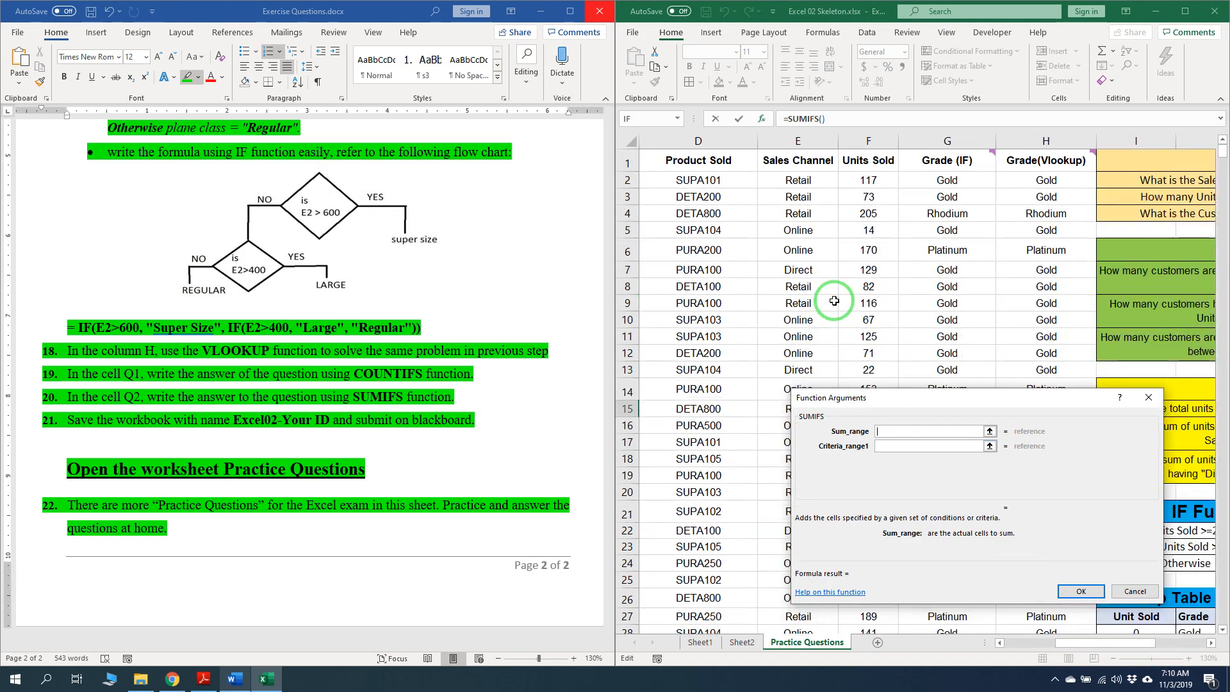
click(871, 141)
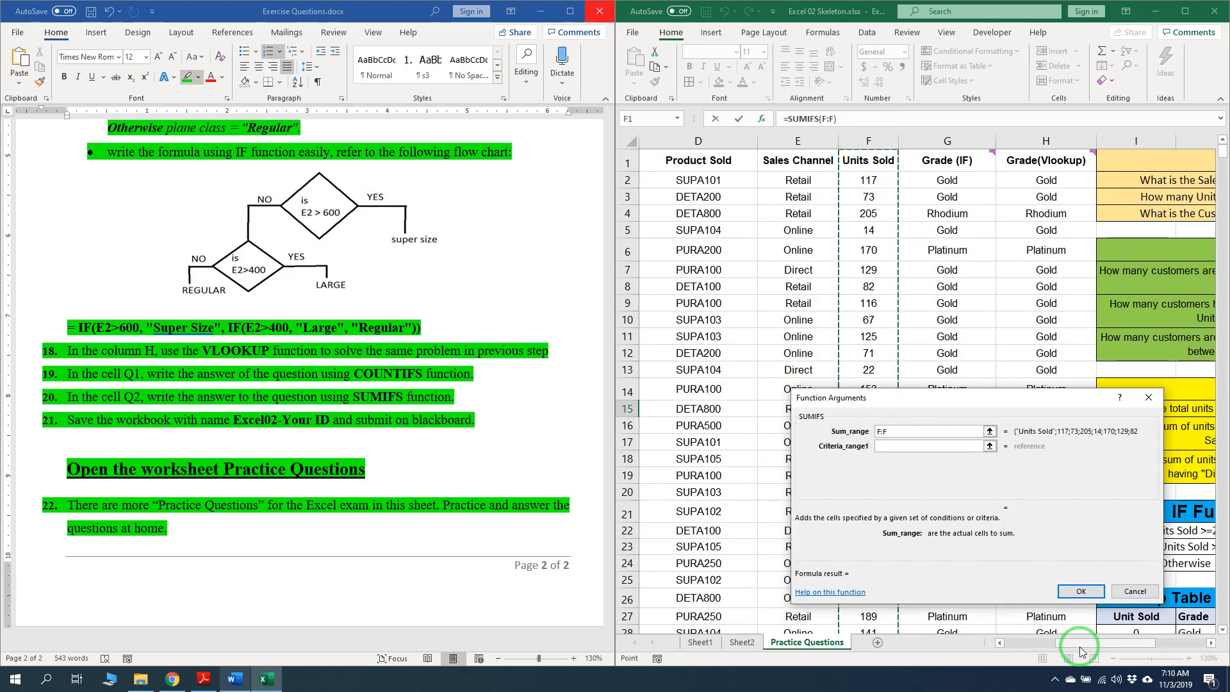
drag(1083, 645, 1098, 644)
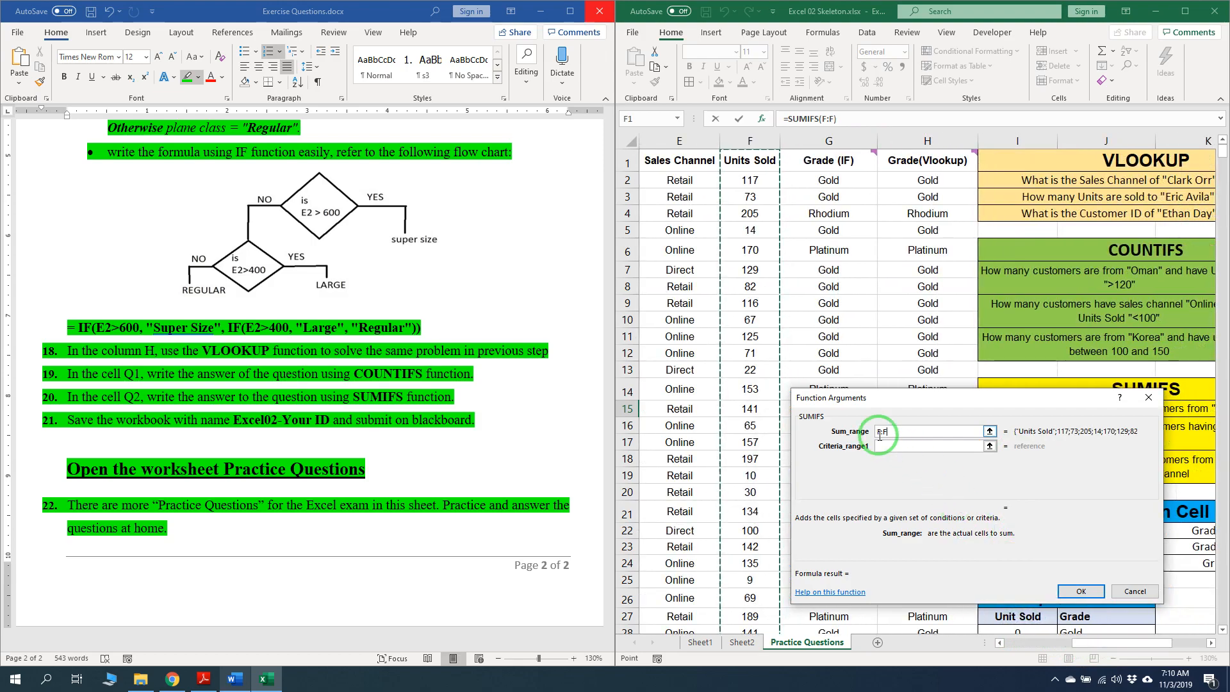
mouse_move(1224, 157)
mouse_down()
mouse_move(1218, 640)
mouse_move(1221, 154)
mouse_up()
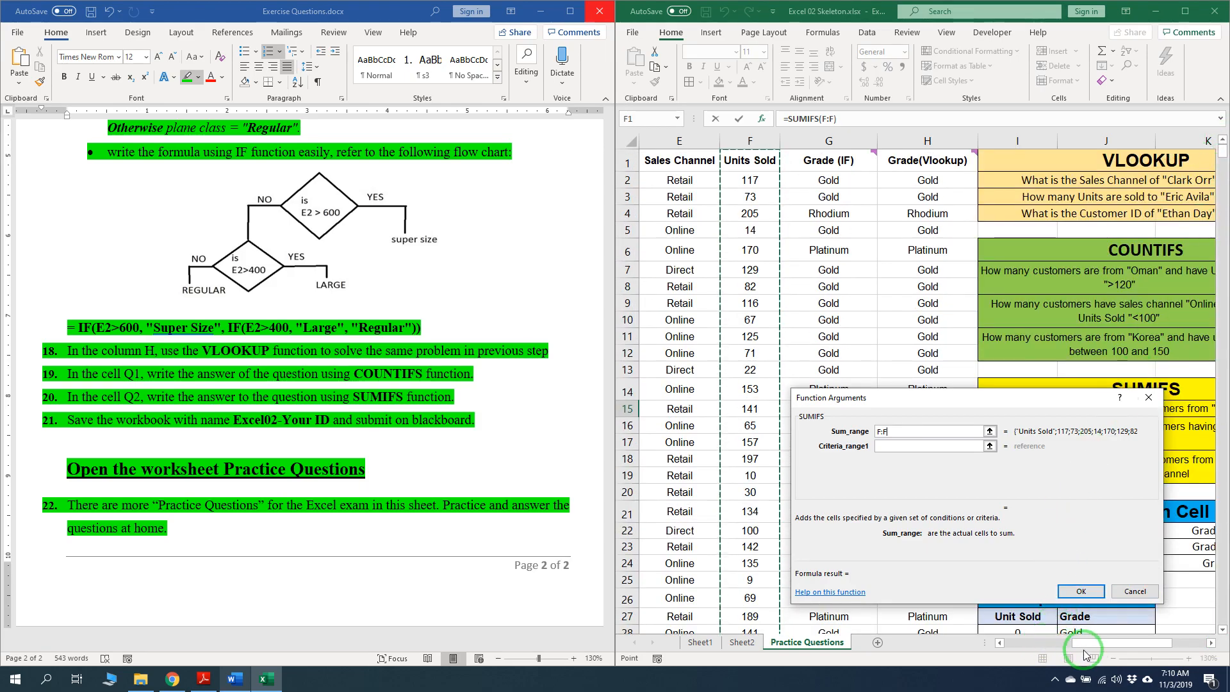
drag(1121, 642, 1151, 649)
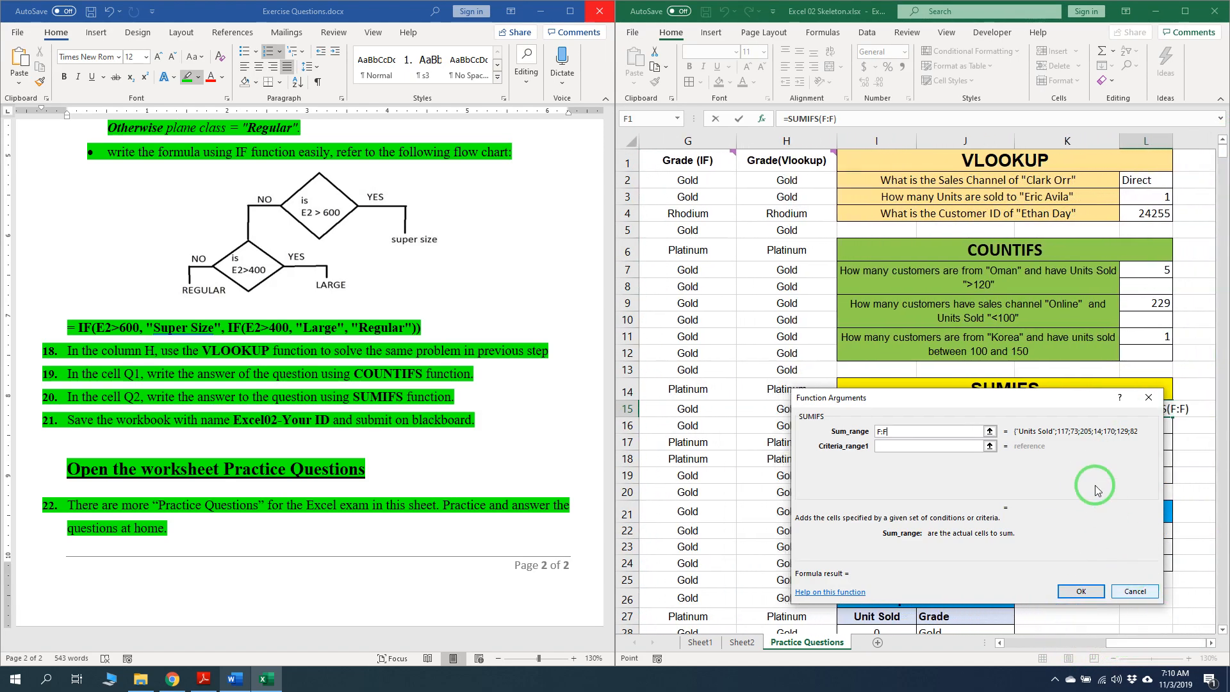
drag(1041, 398, 1056, 439)
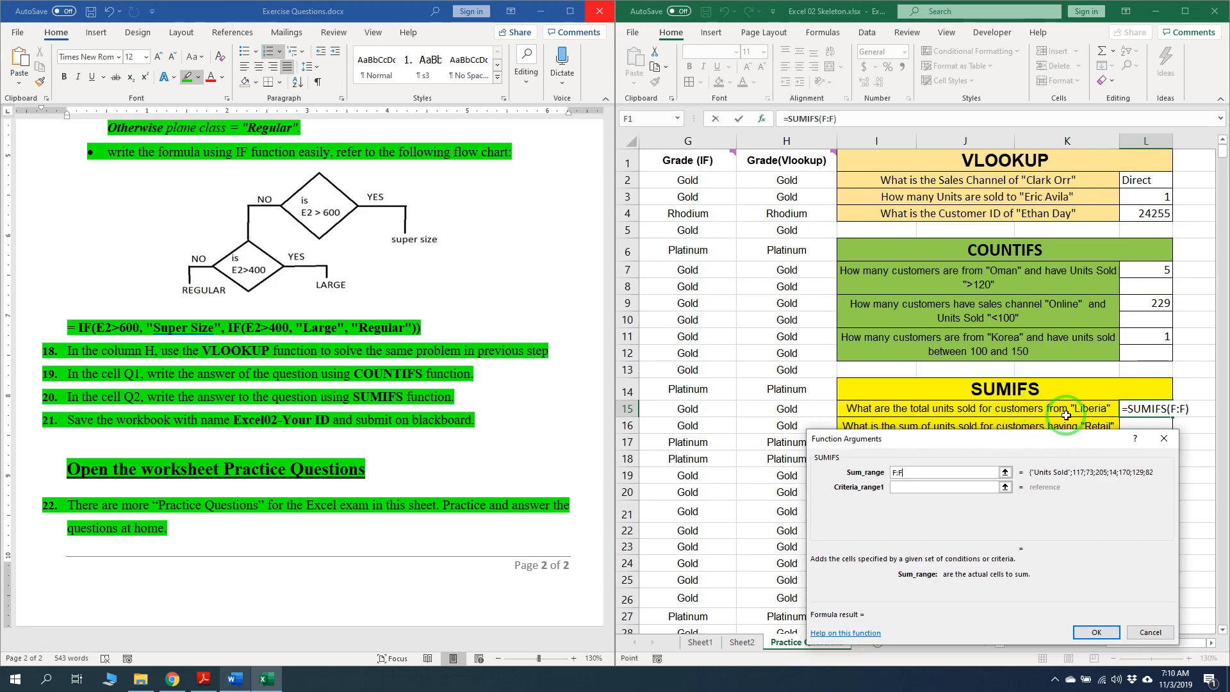
drag(1056, 446, 1042, 414)
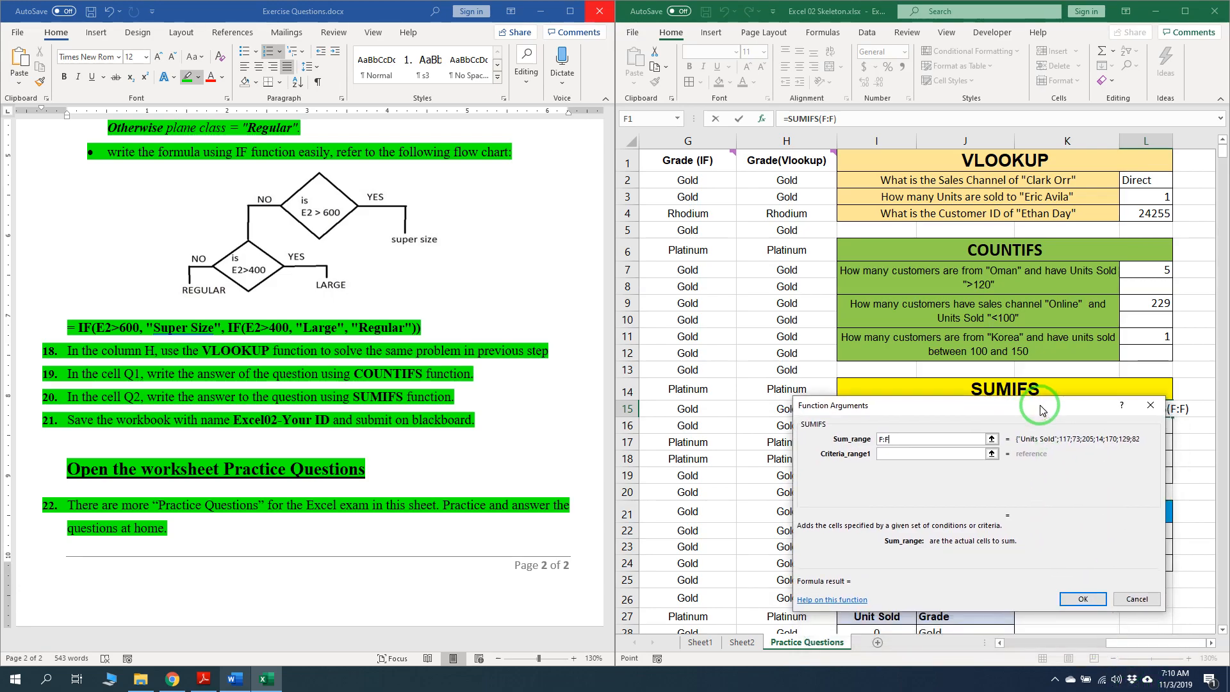
drag(1109, 642, 975, 643)
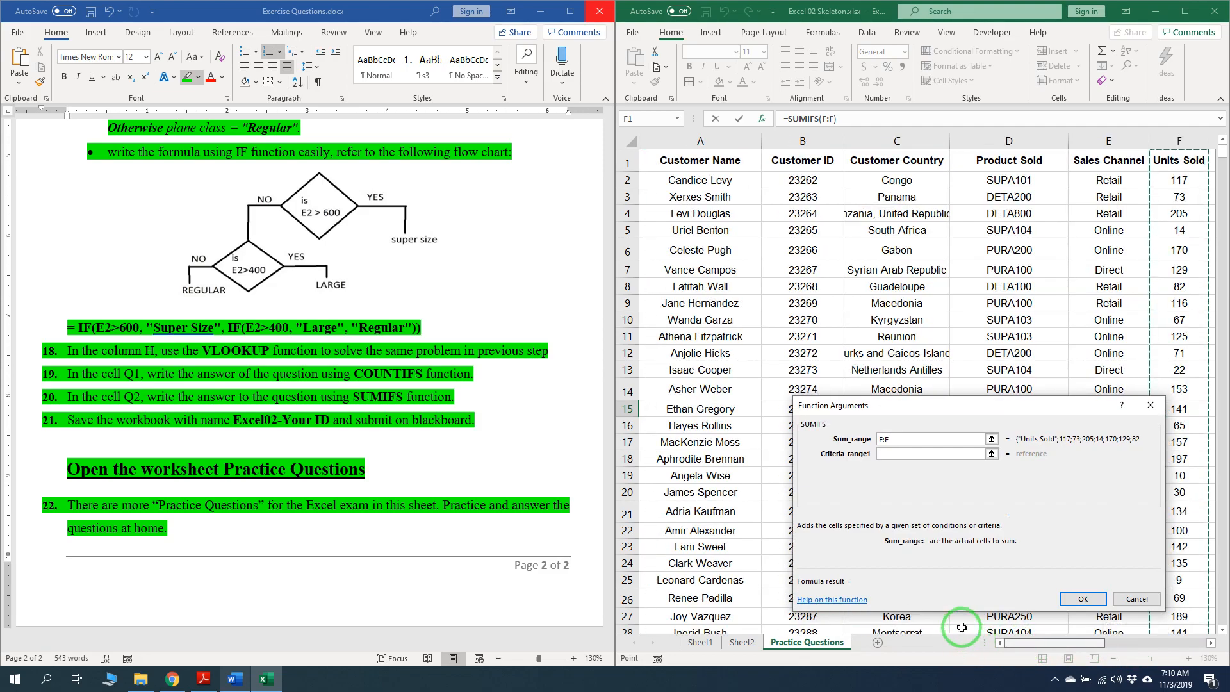
click(916, 140)
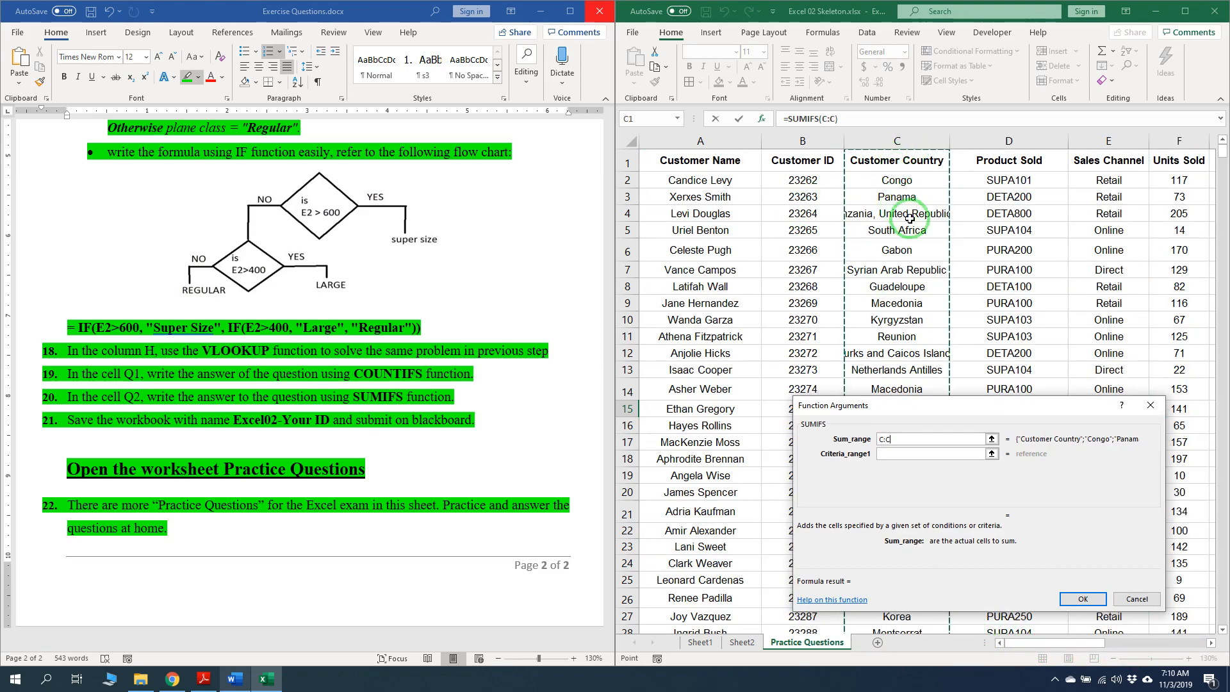
drag(931, 442, 804, 438)
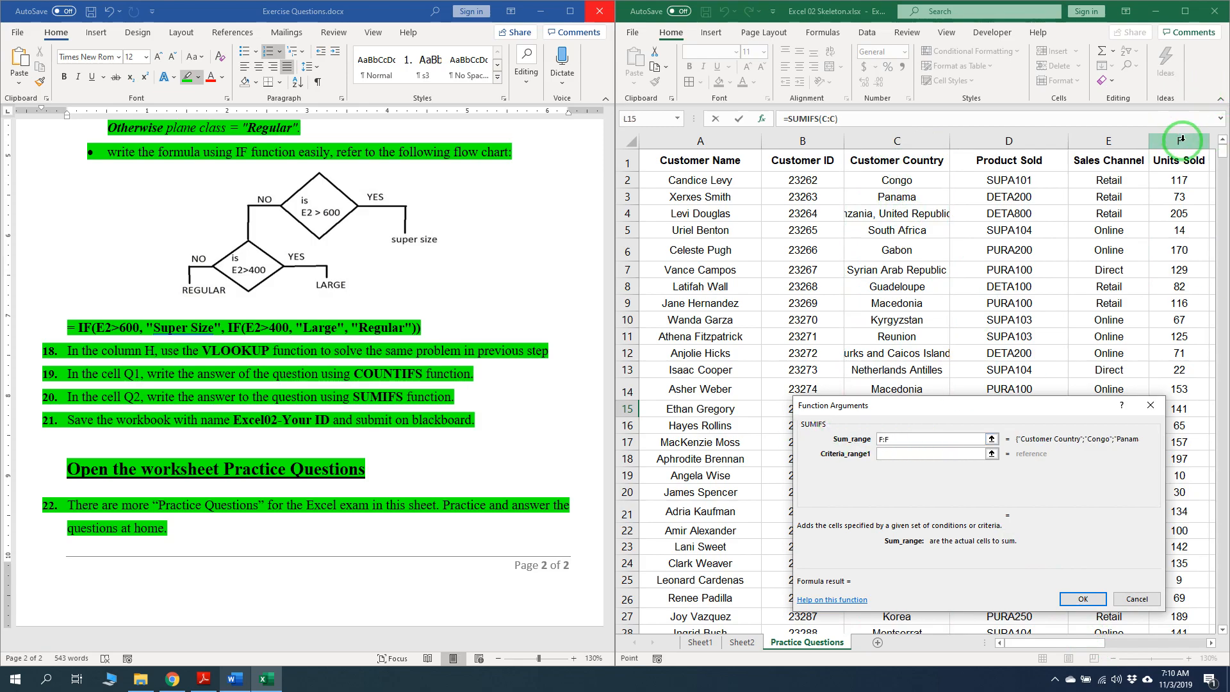
Finish the L15 SUMIFS with C:C, Customer Country, as the criteria range and Liberia as its criterion
click(923, 455)
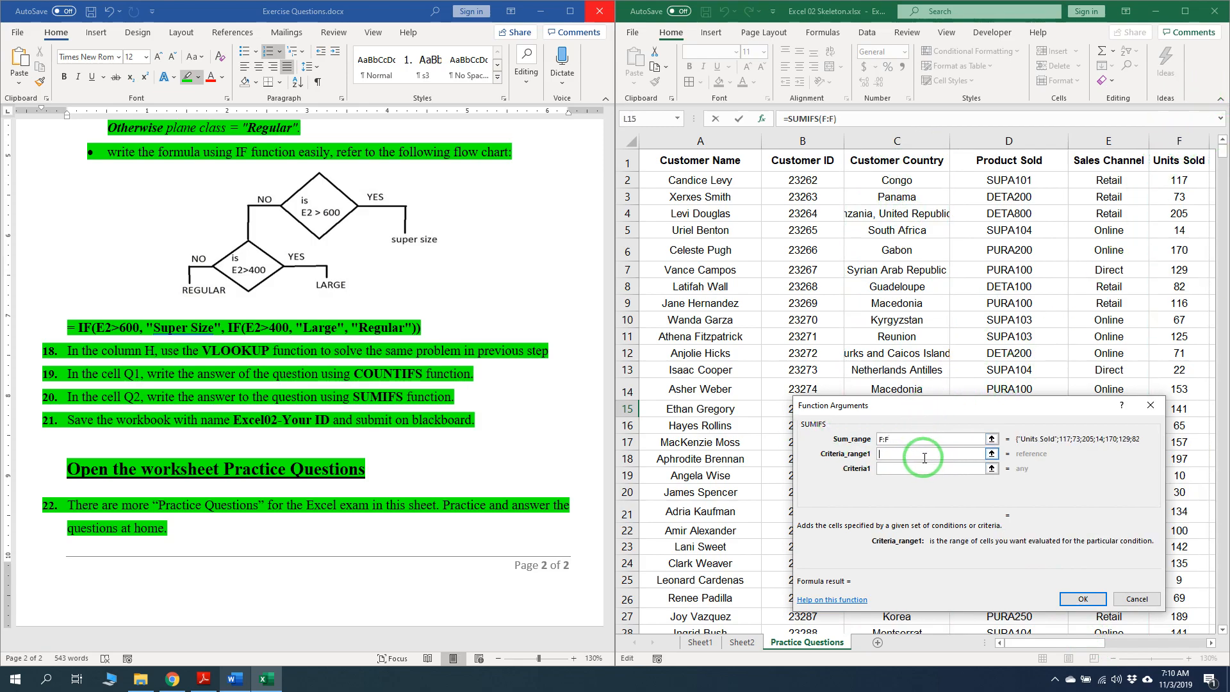
click(900, 142)
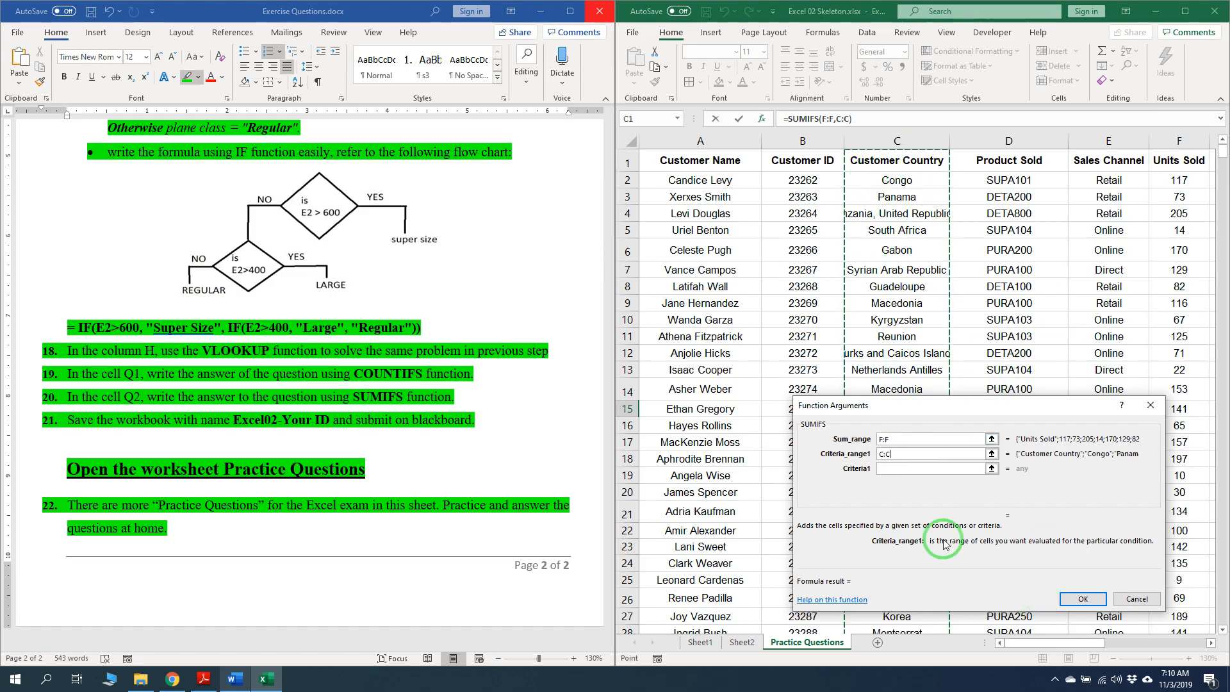
drag(1053, 643, 1196, 660)
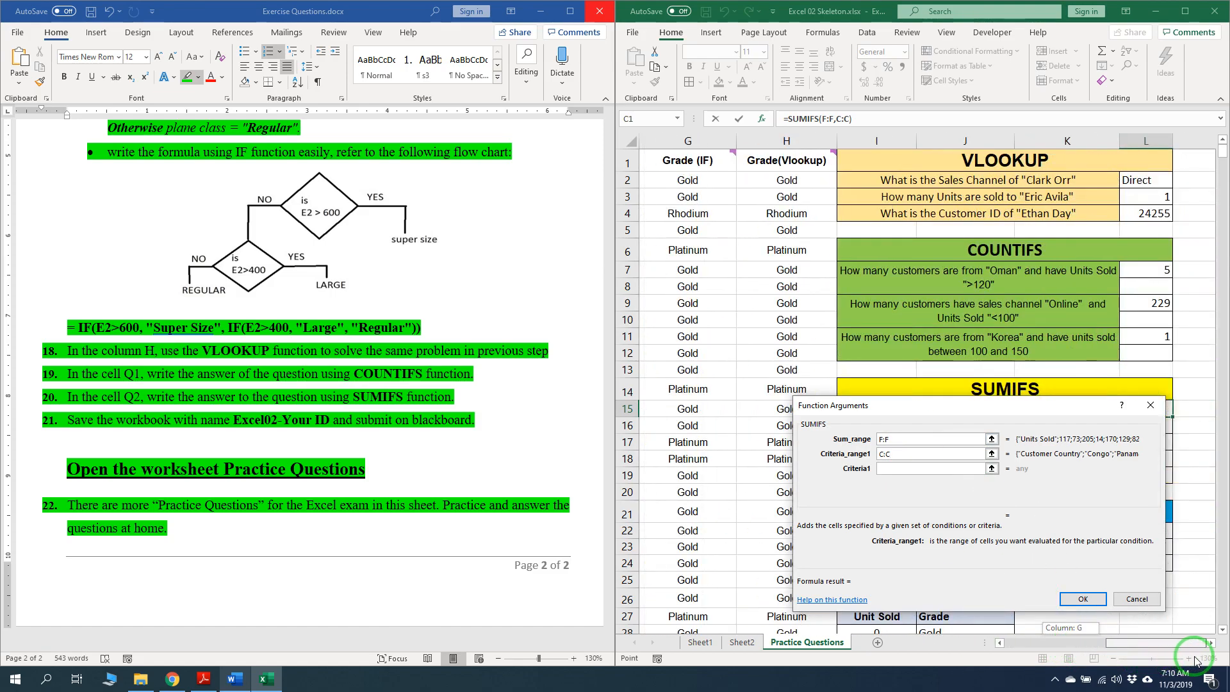
drag(1063, 412, 1071, 190)
click(943, 247)
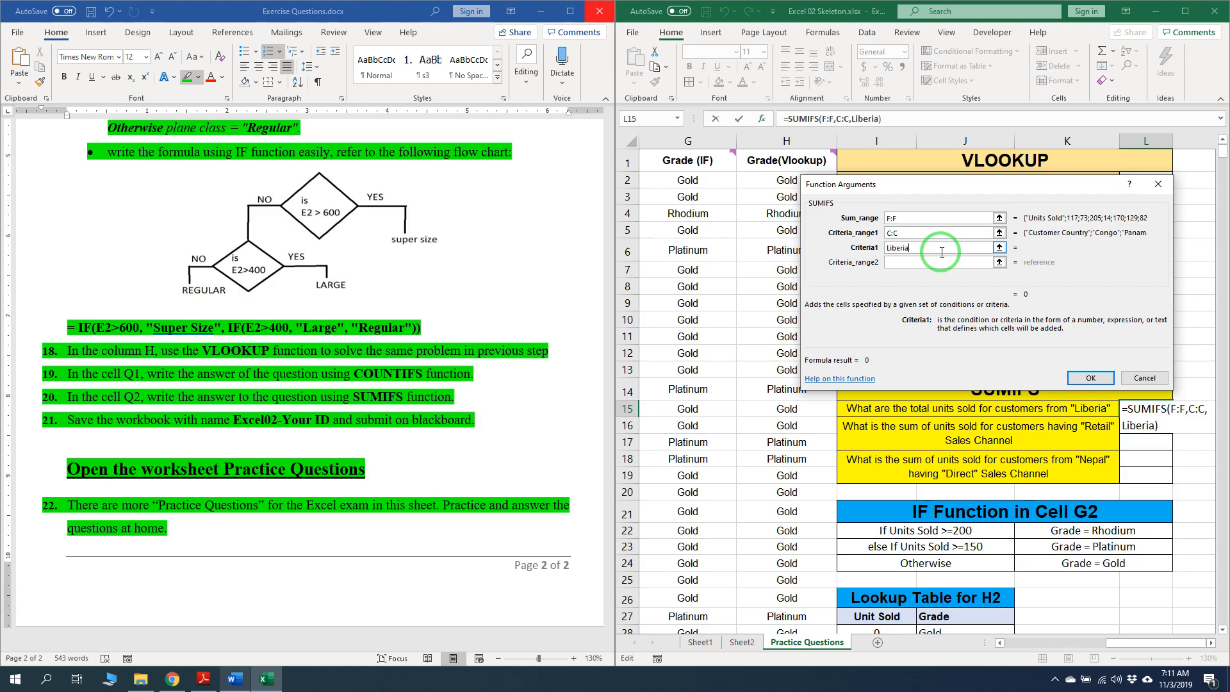
key(Return)
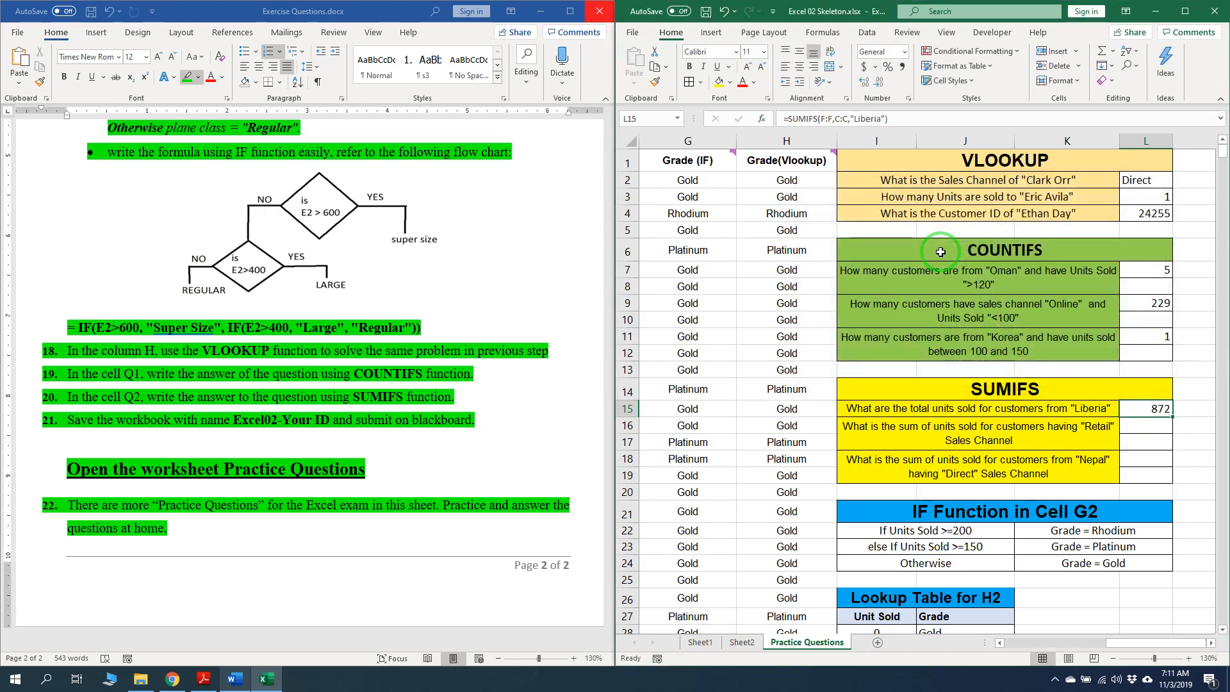
Start a SUMIFS formula in cell L16 for the Retail sales channel question and open its function arguments
click(1143, 429)
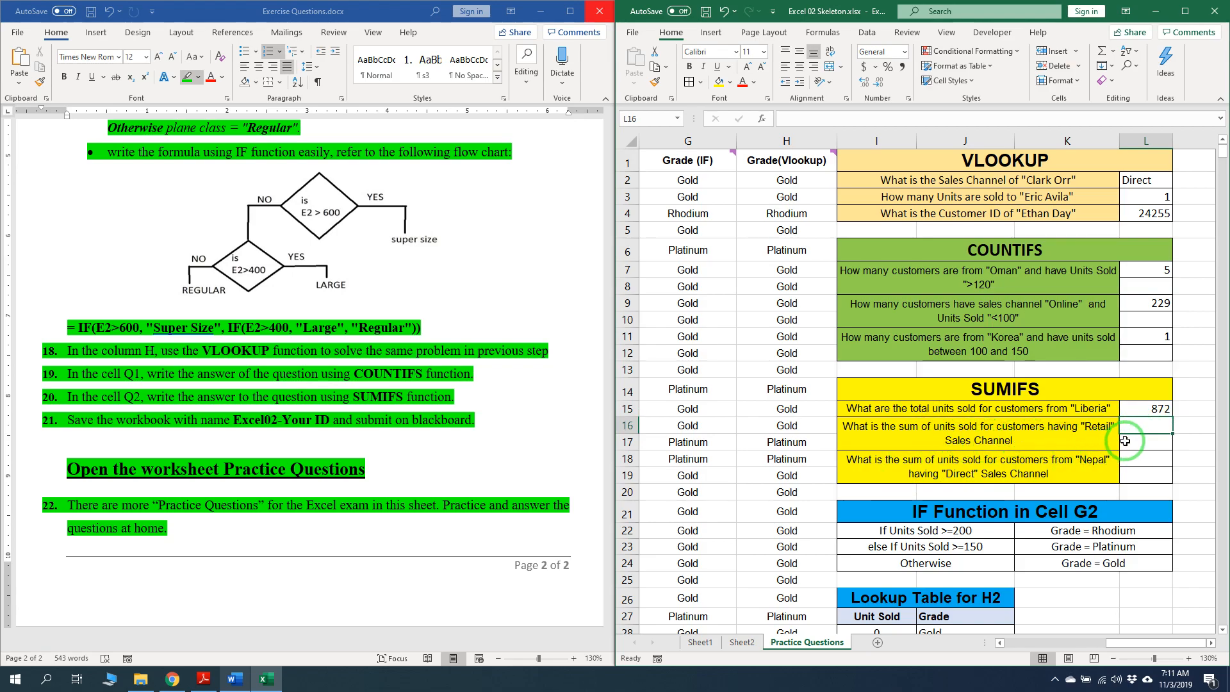
text(=)
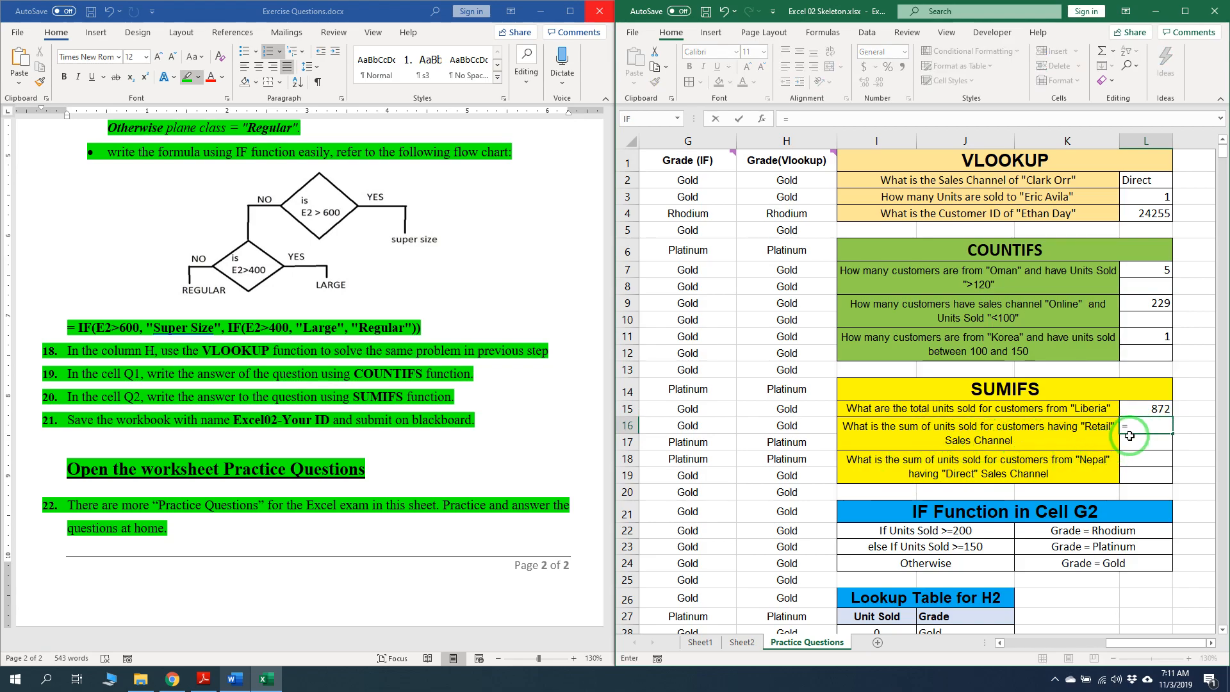
text(sumif)
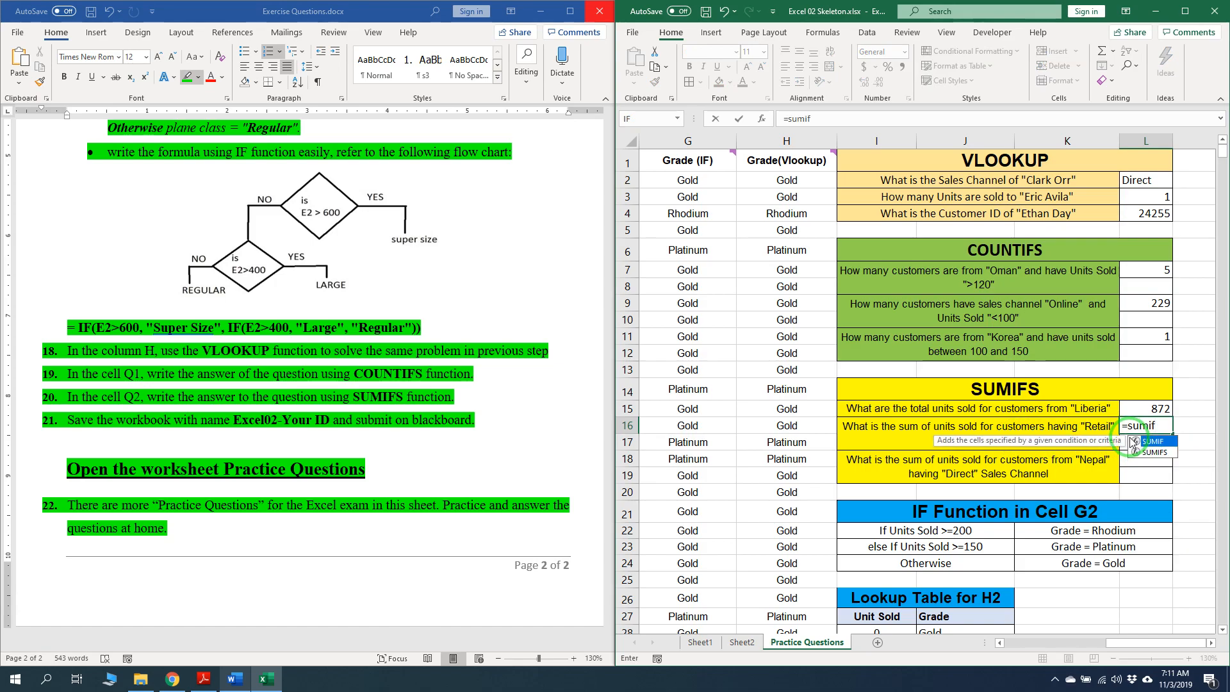
key(Down)
key(Tab)
click(760, 118)
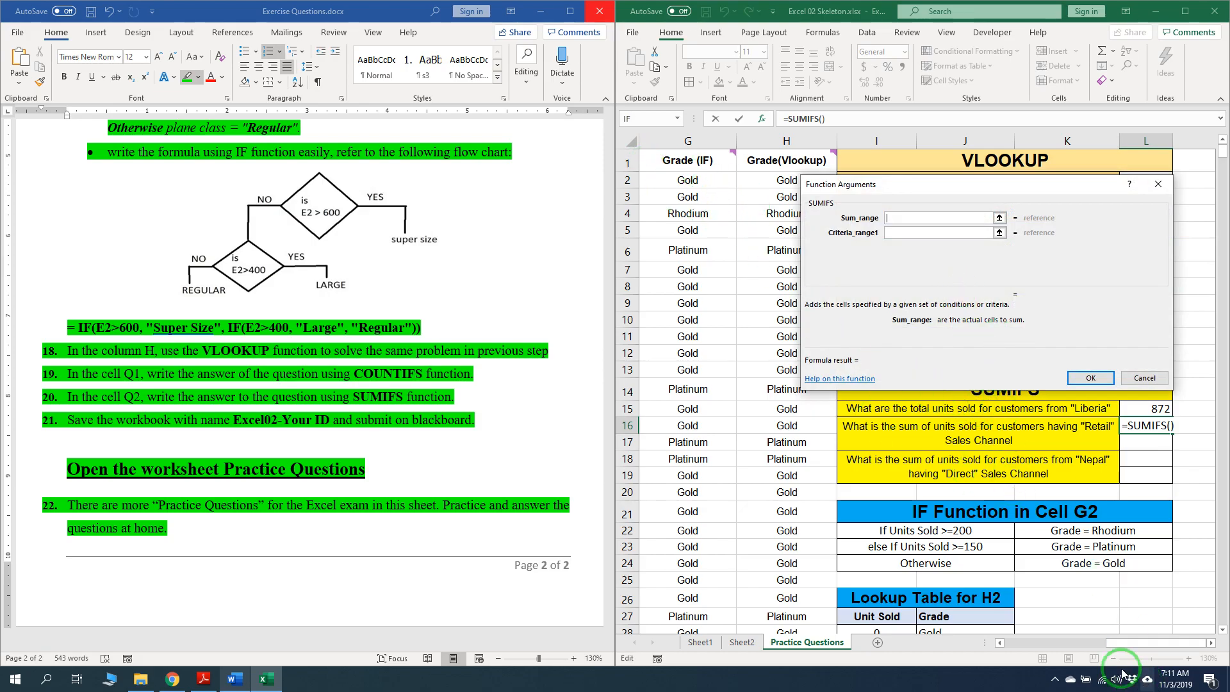
Set the L16 SUMIFS's sum range to F:F, the Units Sold column
scroll(1110, 637, left, 2)
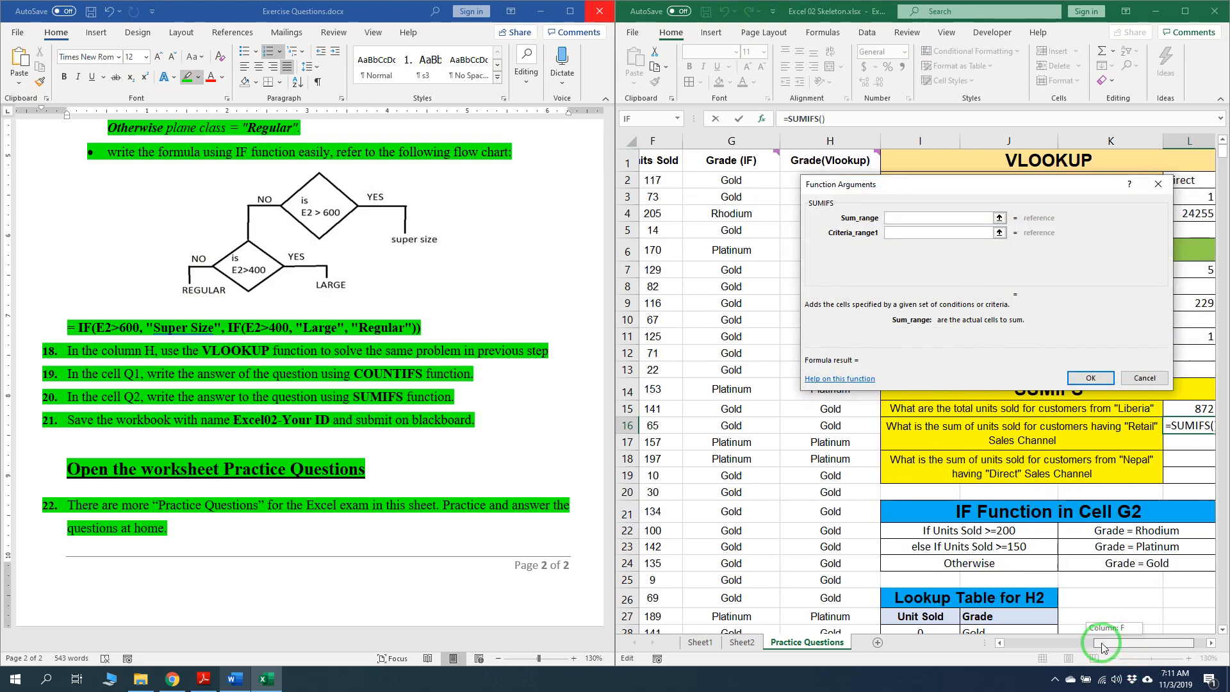
click(652, 135)
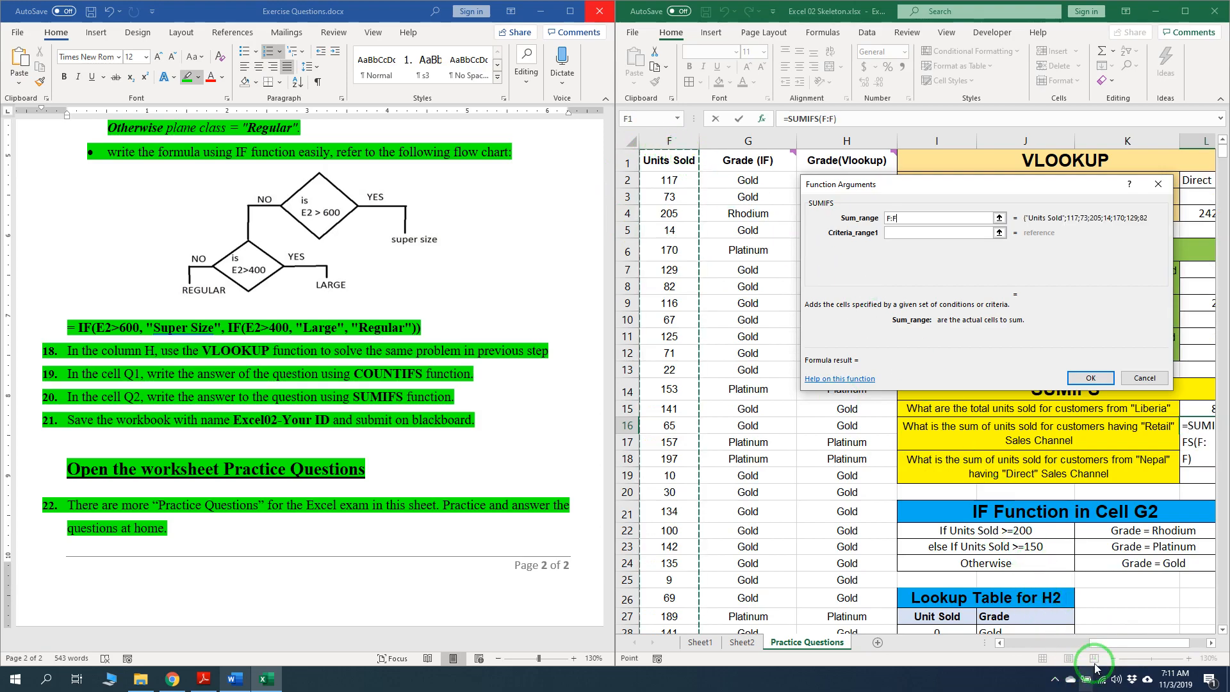
drag(1133, 649, 1134, 648)
Finish the L16 SUMIFS with E:E, Sales Channel, as the criteria range and Retail as its criterion
click(966, 232)
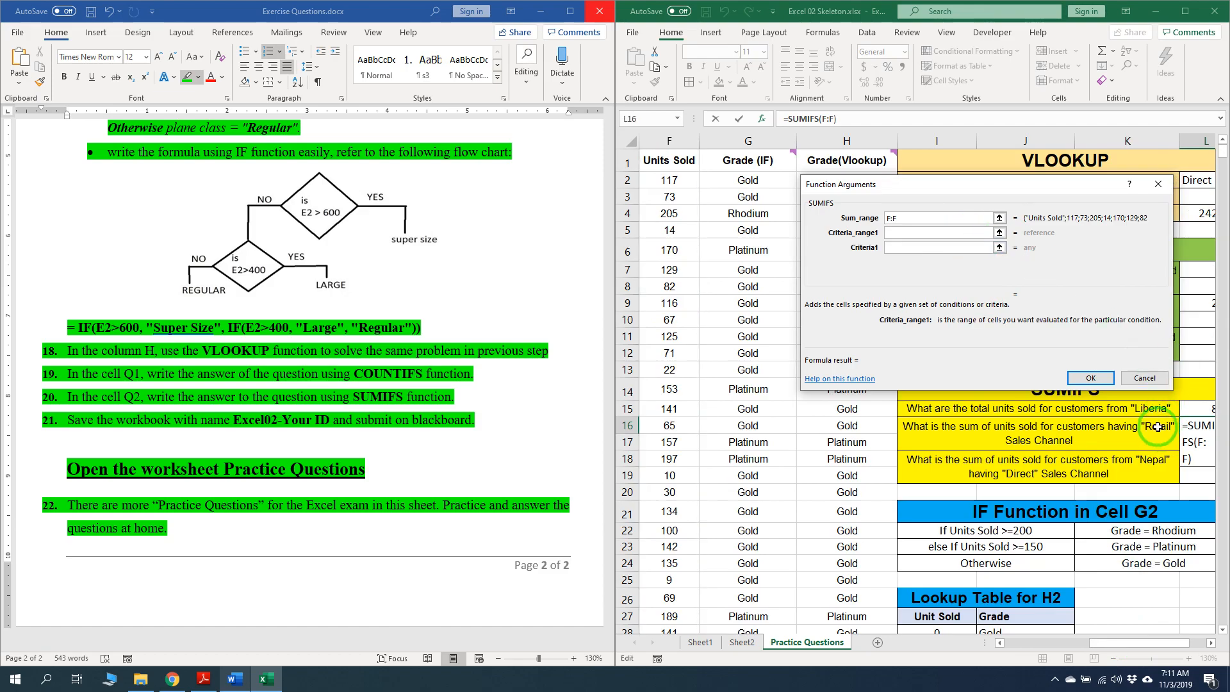
drag(1151, 644, 1116, 635)
click(802, 137)
click(906, 247)
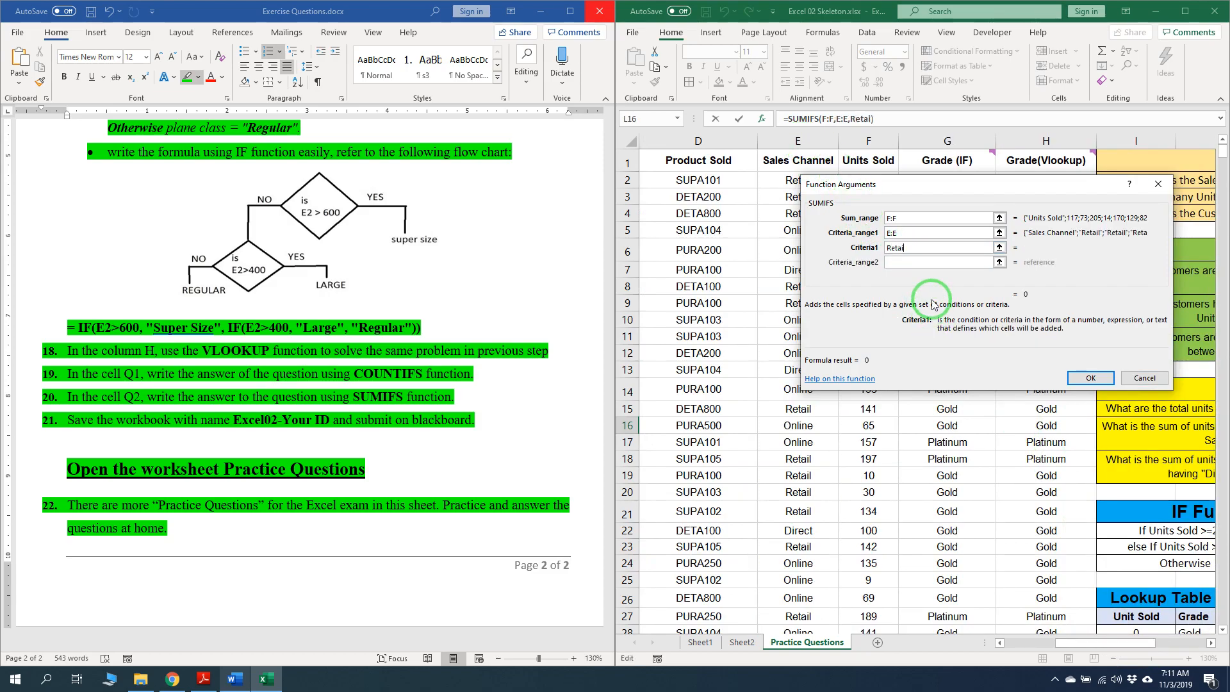
drag(1153, 644, 1187, 644)
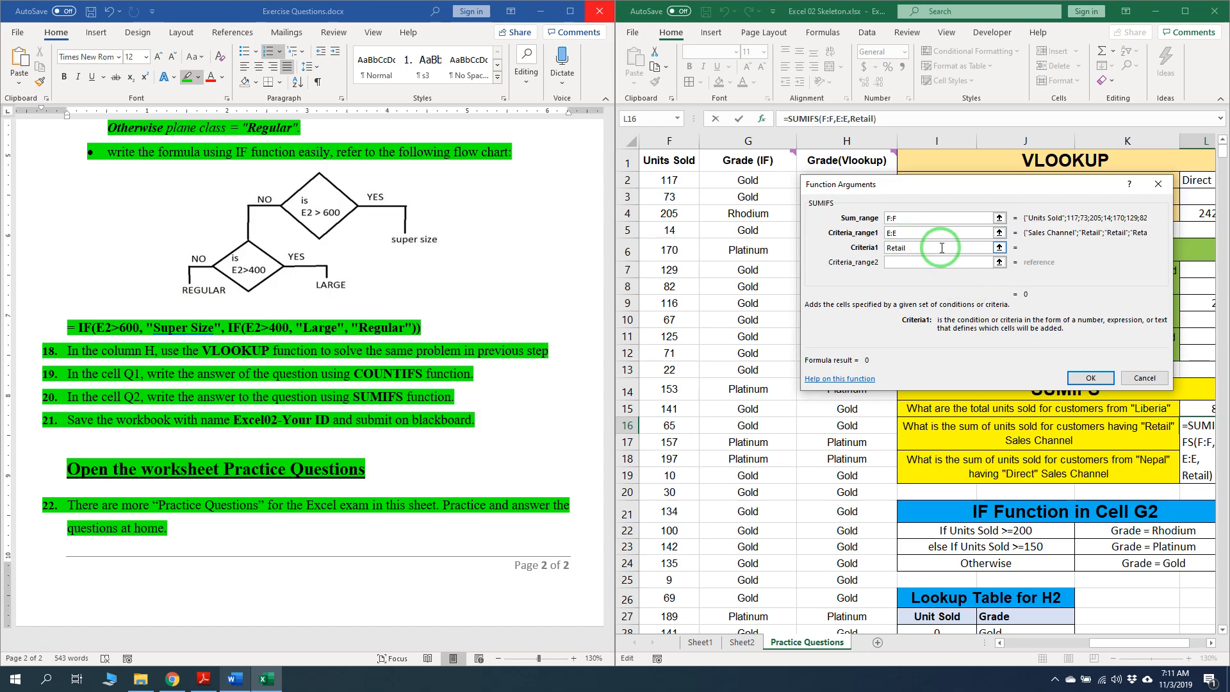
key(Return)
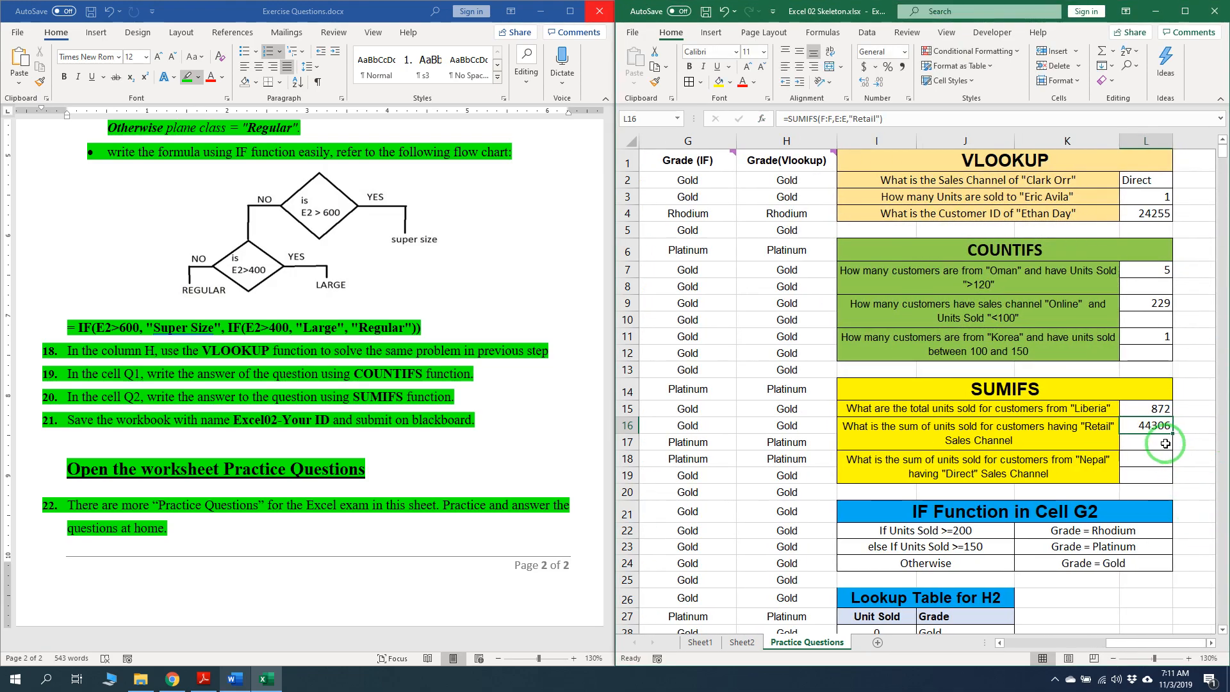
Start a SUMIFS formula in cell L18 for the Nepal and Direct question, with F:F, Units Sold, as its sum range
click(1150, 463)
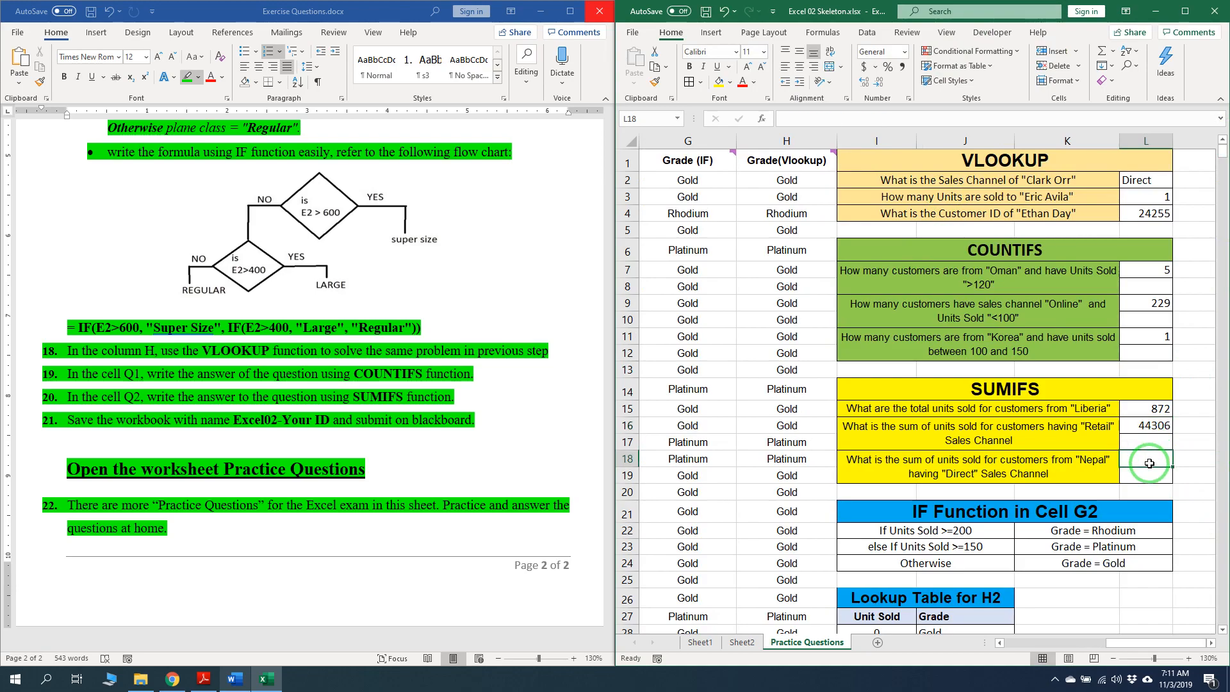
text(=)
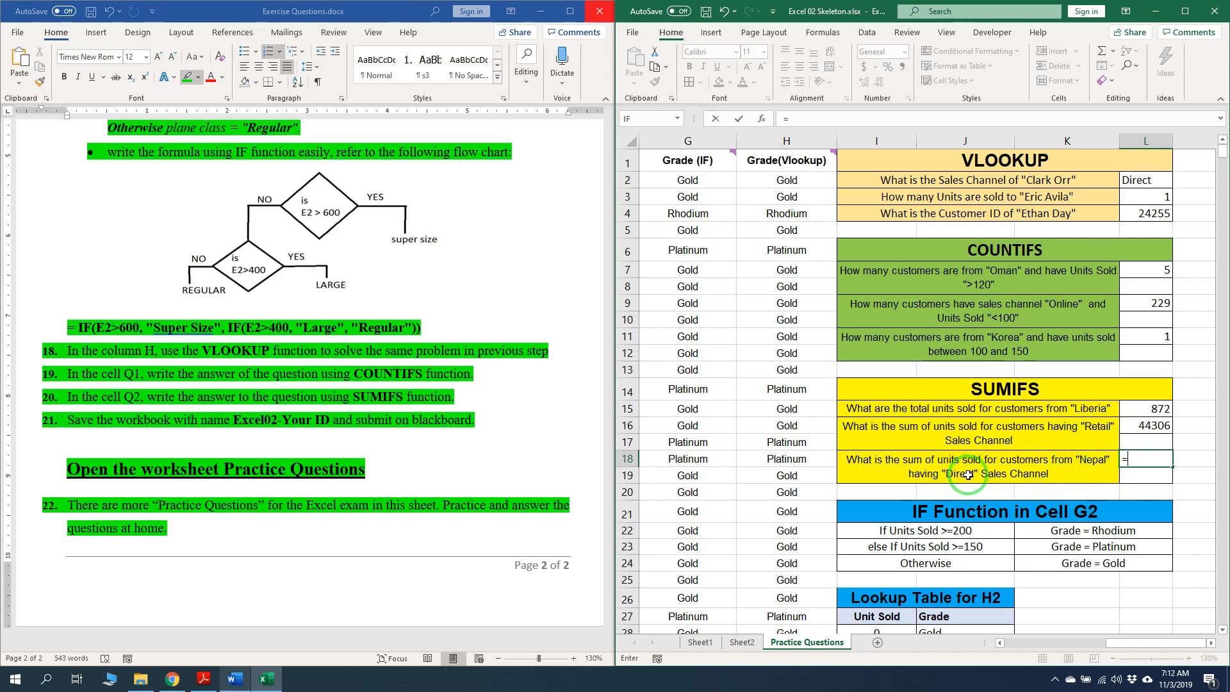
text(sumif)
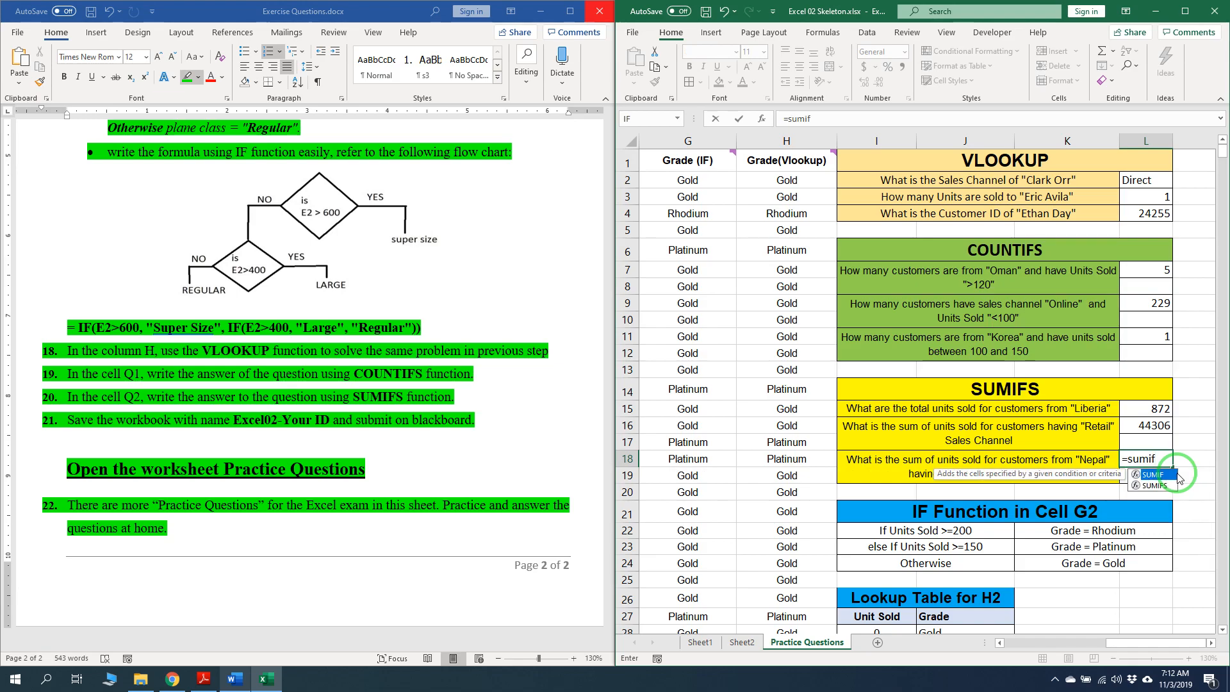
key(Down)
key(Tab)
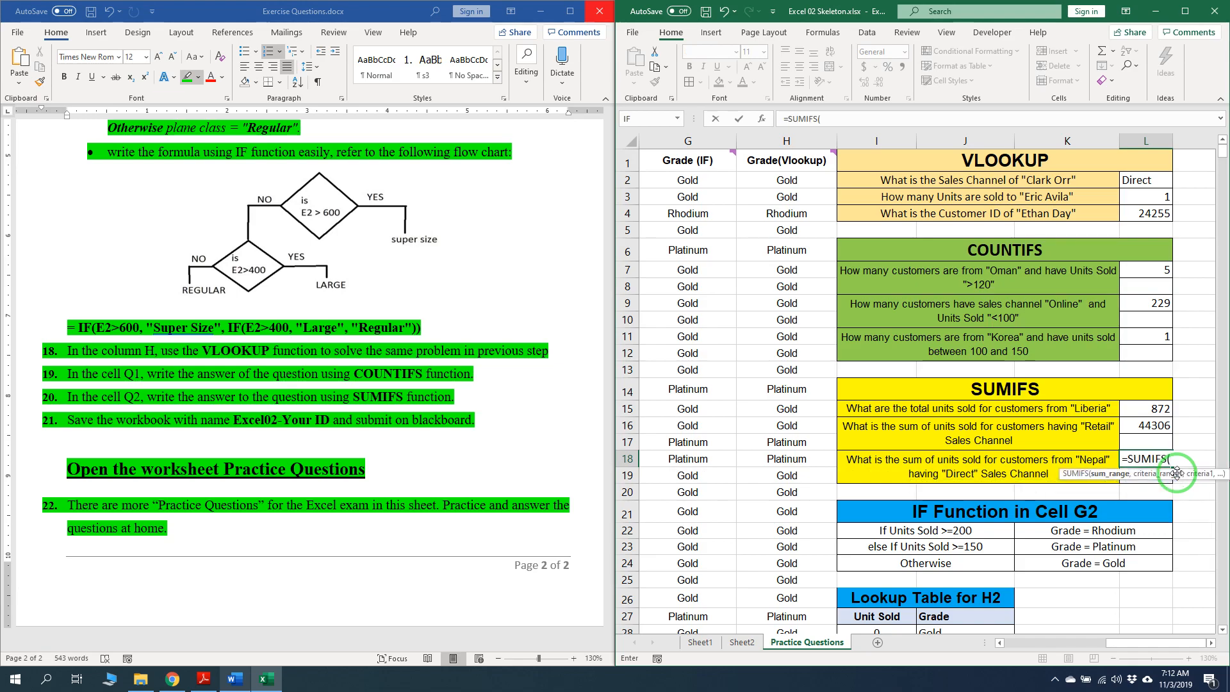
click(761, 118)
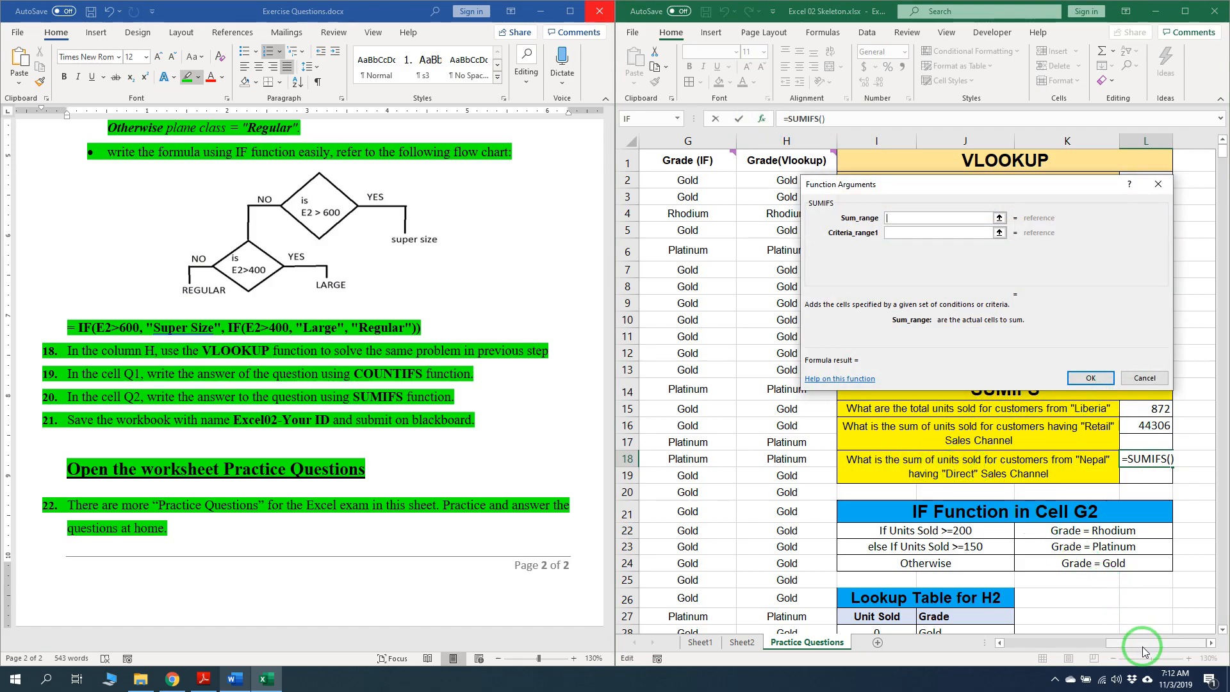
drag(1143, 650, 1120, 651)
click(668, 139)
Set the L18 SUMIFS's first criteria range to C:C, Customer Country, with Nepal as its criterion
click(913, 233)
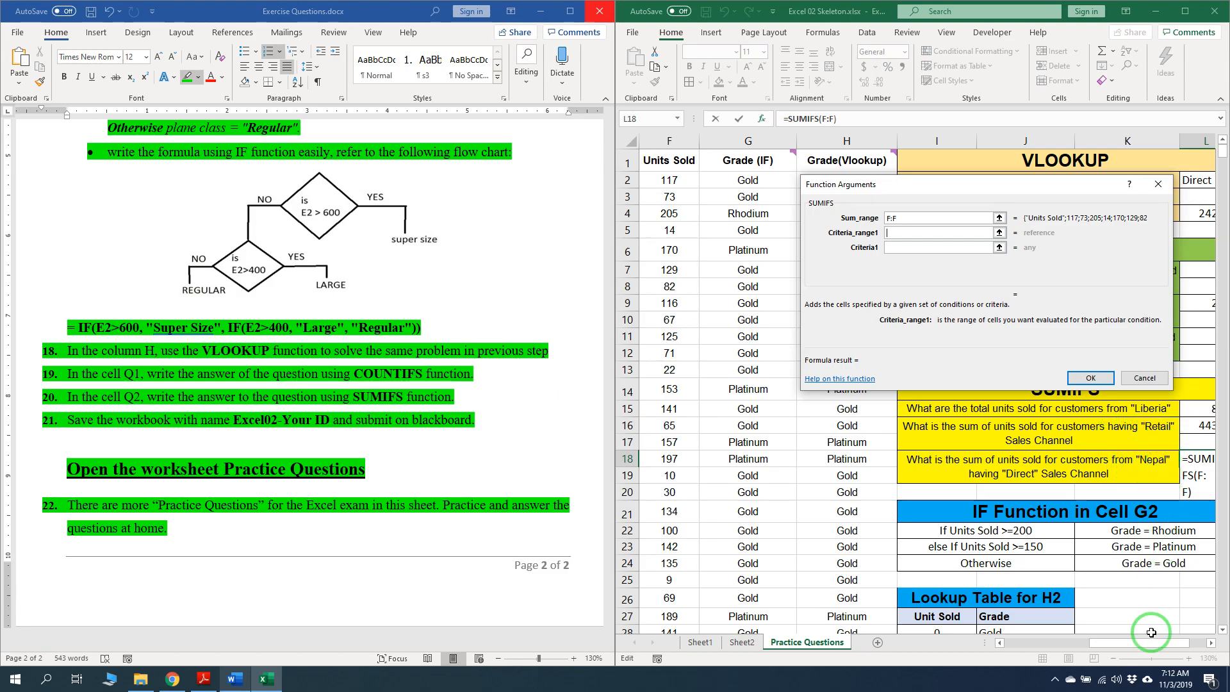
drag(1147, 643, 1098, 643)
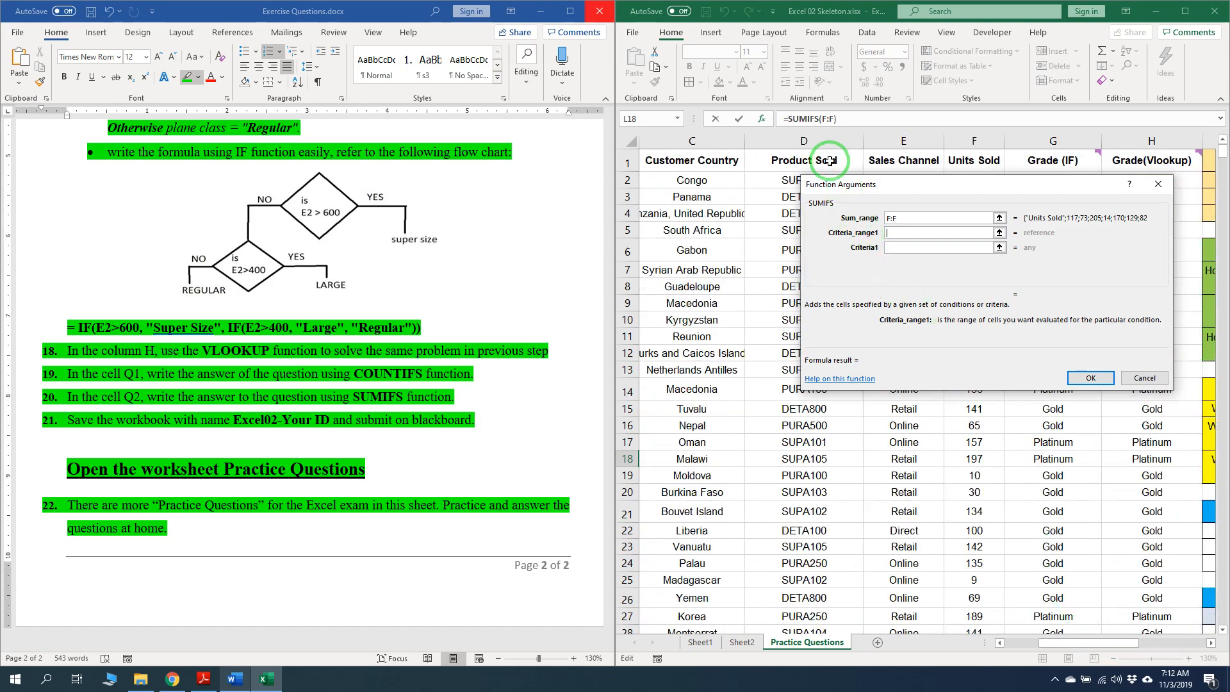
click(719, 141)
click(898, 247)
drag(1108, 643, 1161, 640)
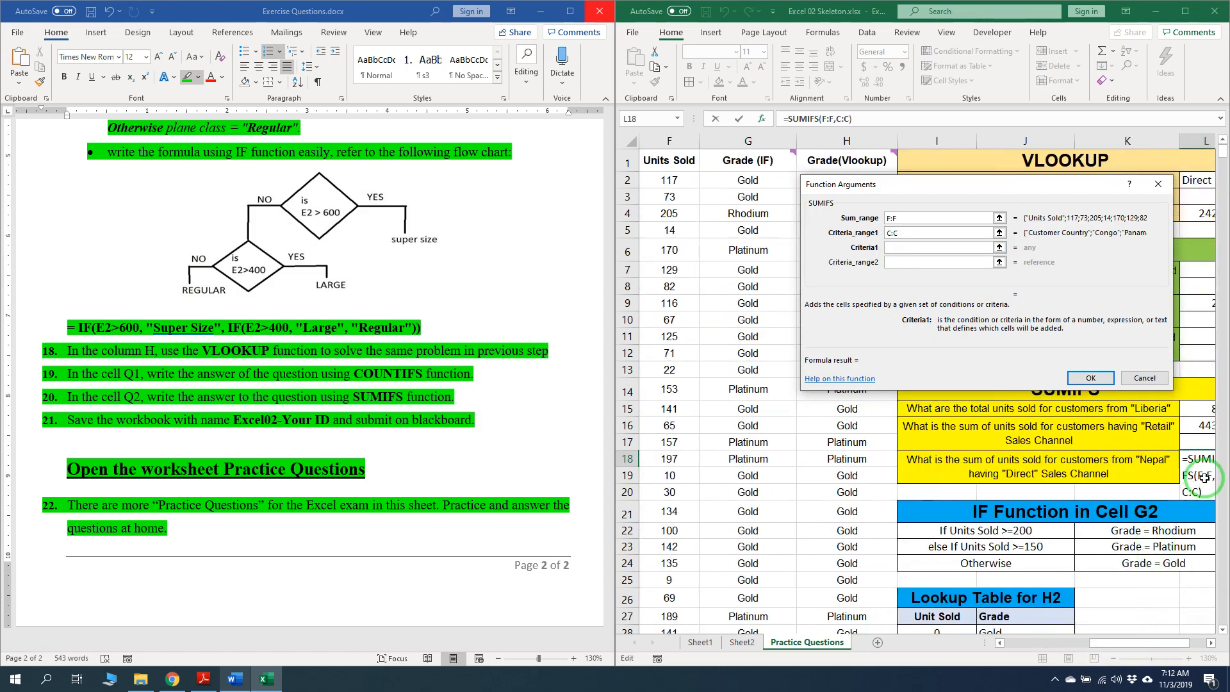
text(Nepal)
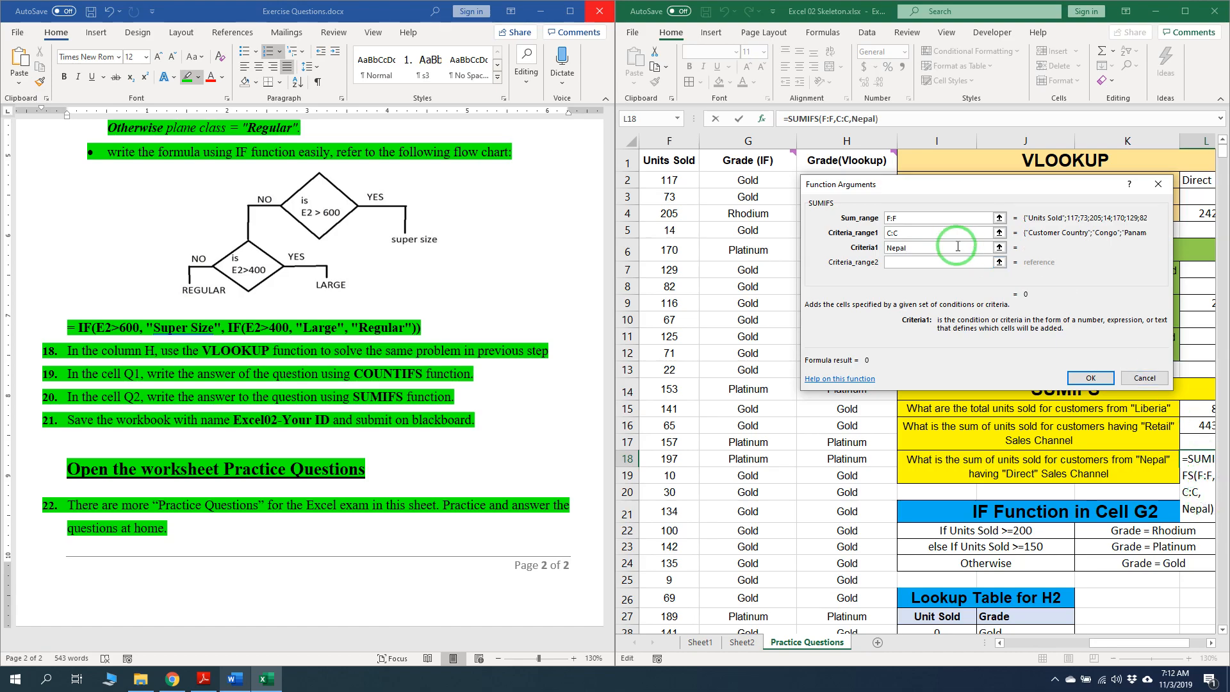
Finish the L18 SUMIFS with E:E, Sales Channel, as the second criteria range and Direct as its criterion
click(966, 264)
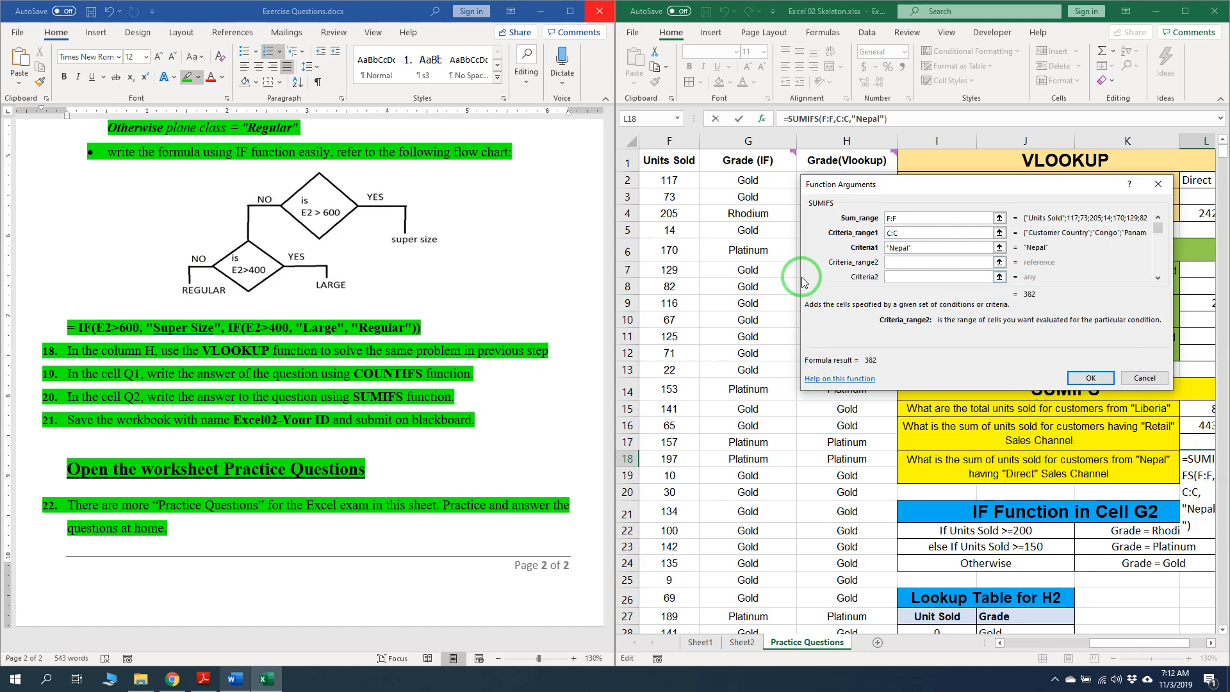
drag(1171, 643, 1153, 644)
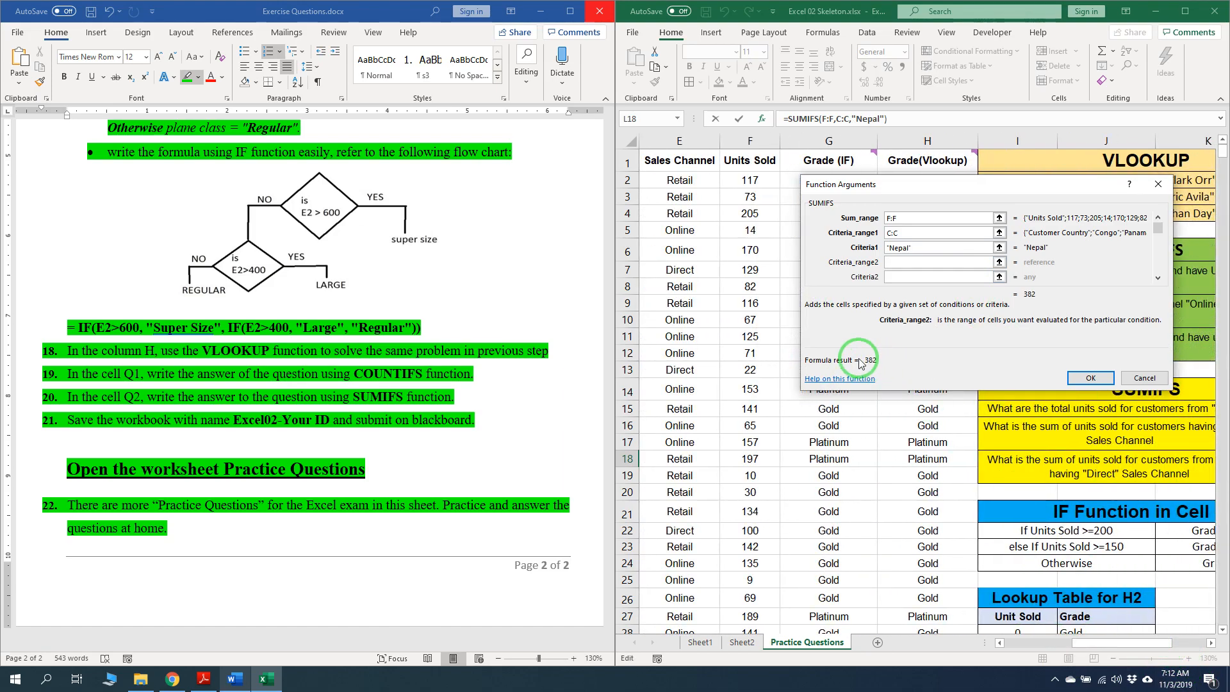
click(916, 277)
text(Direct)
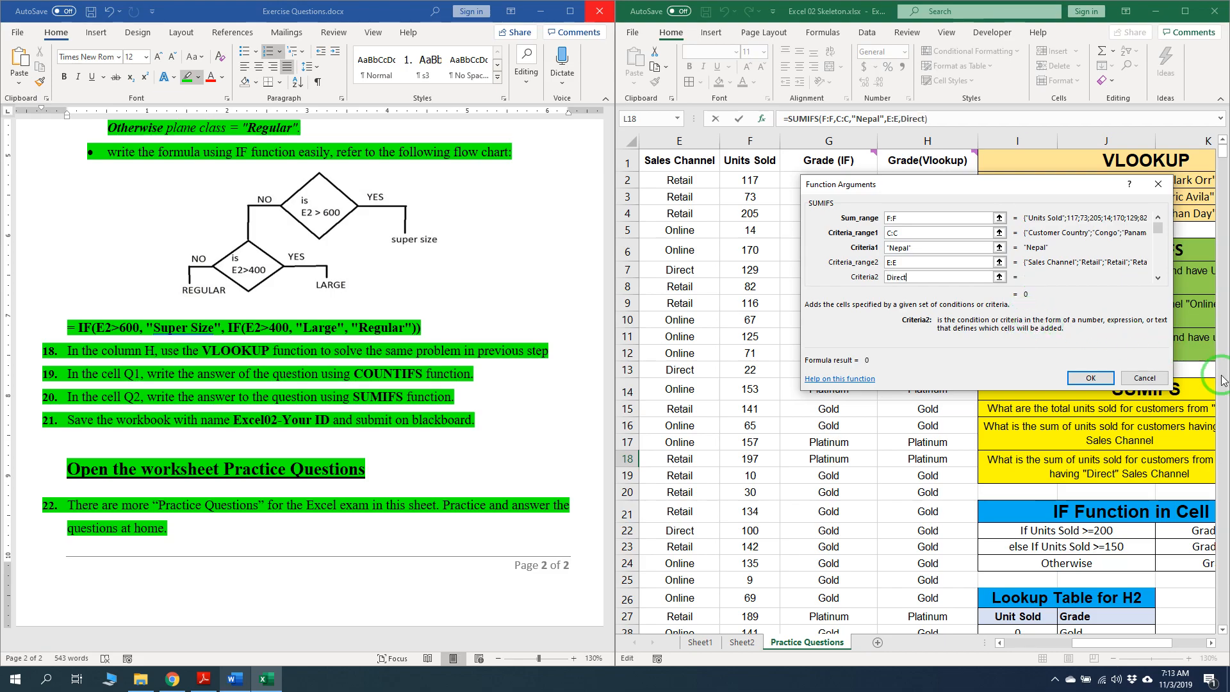
click(1089, 377)
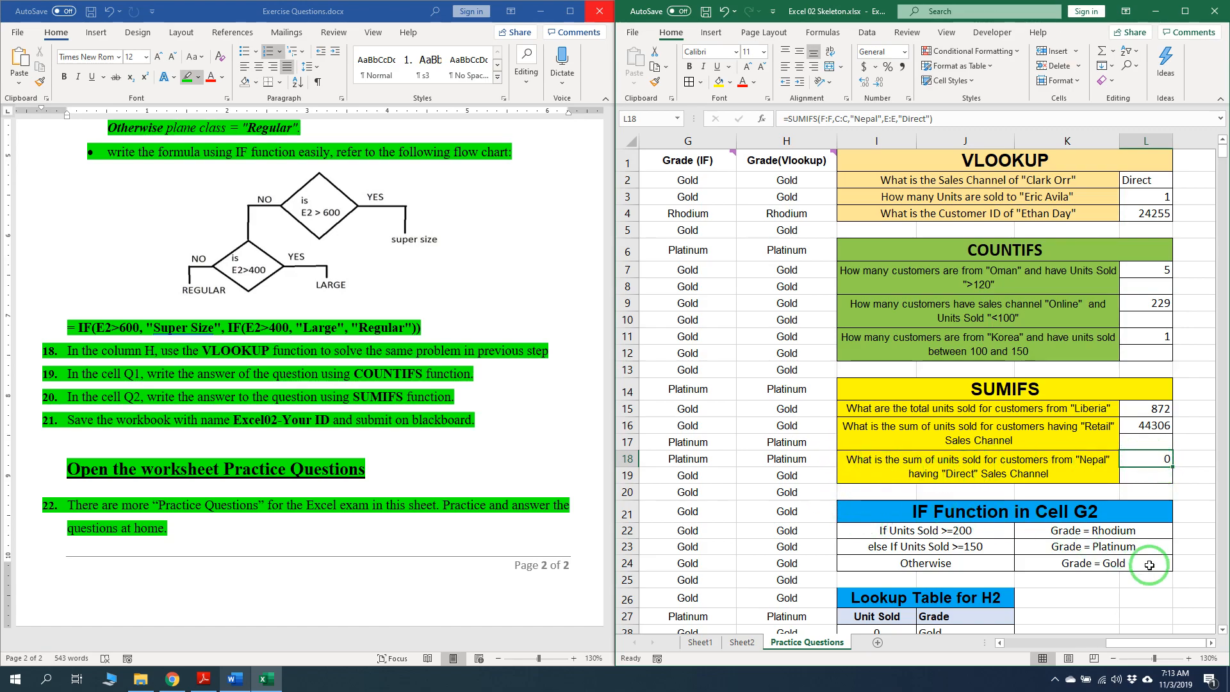
Search the sheet for nepal and go through the matches to check their sales channels against the L18 formula
click(1124, 604)
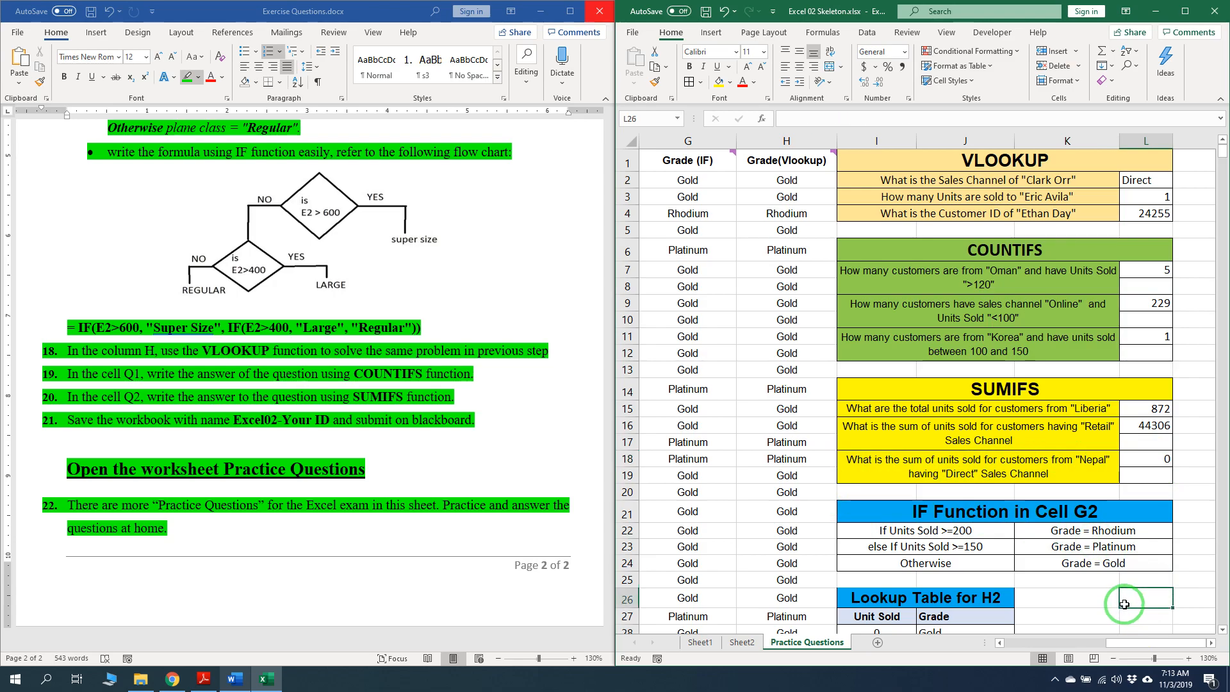
key(ctrl+f)
text(nepal)
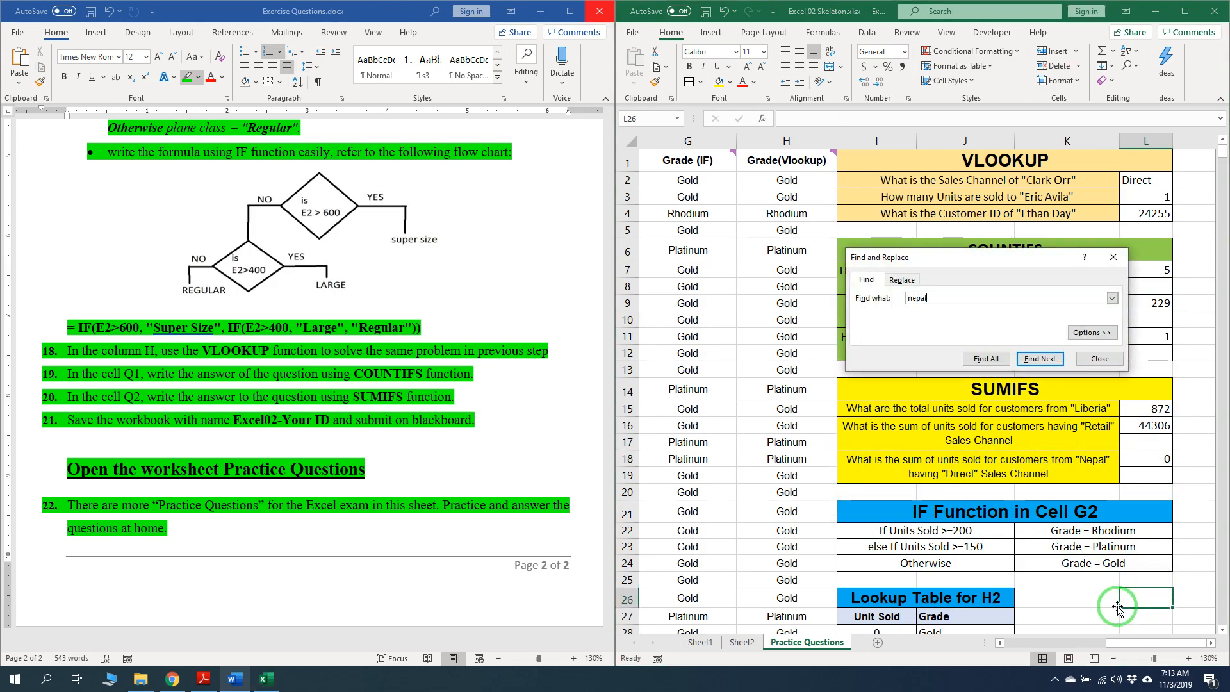
key(Return)
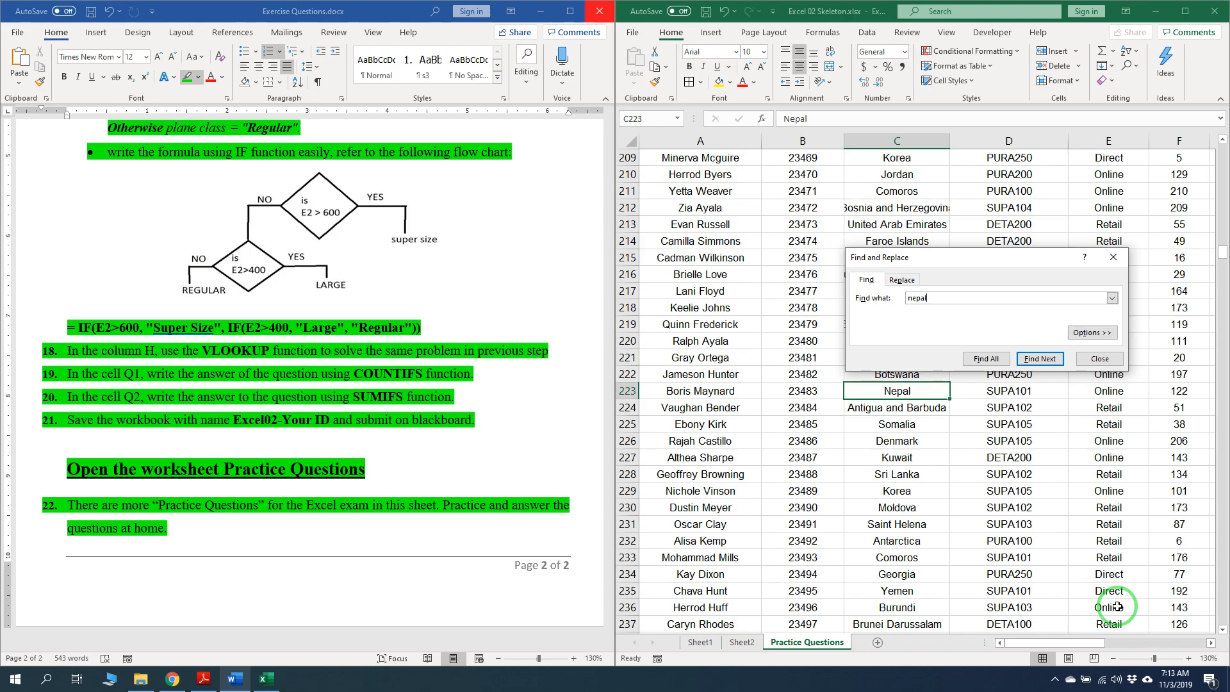
key(Return)
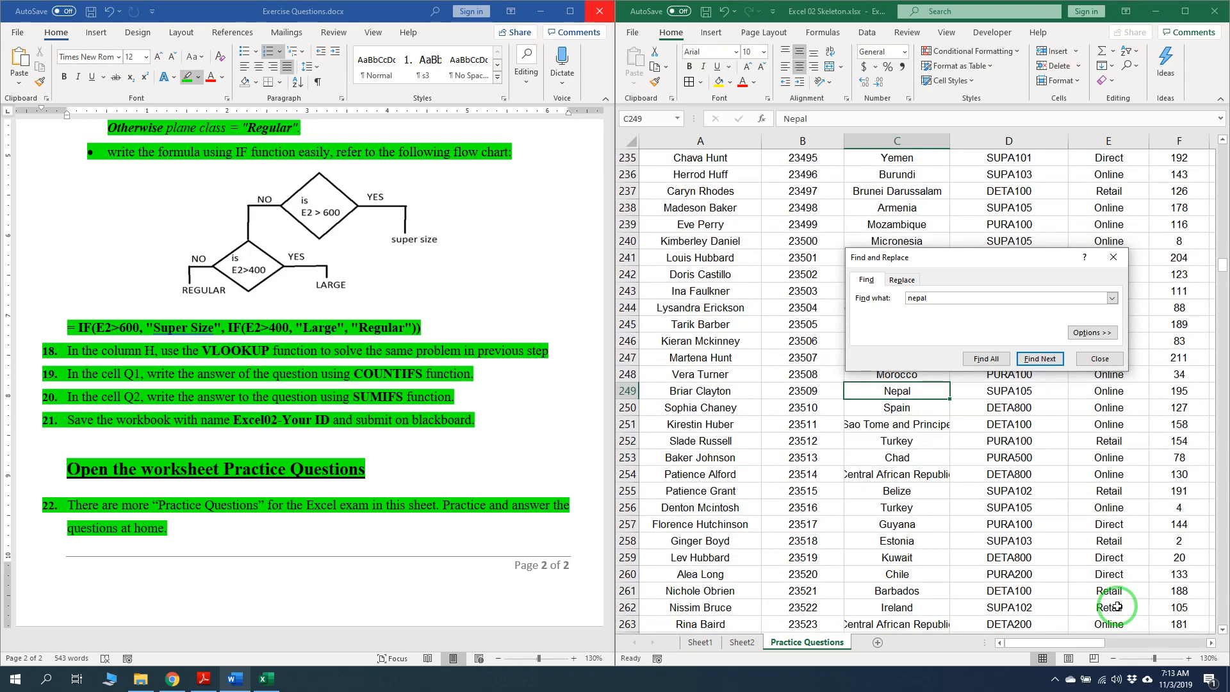
key(Return)
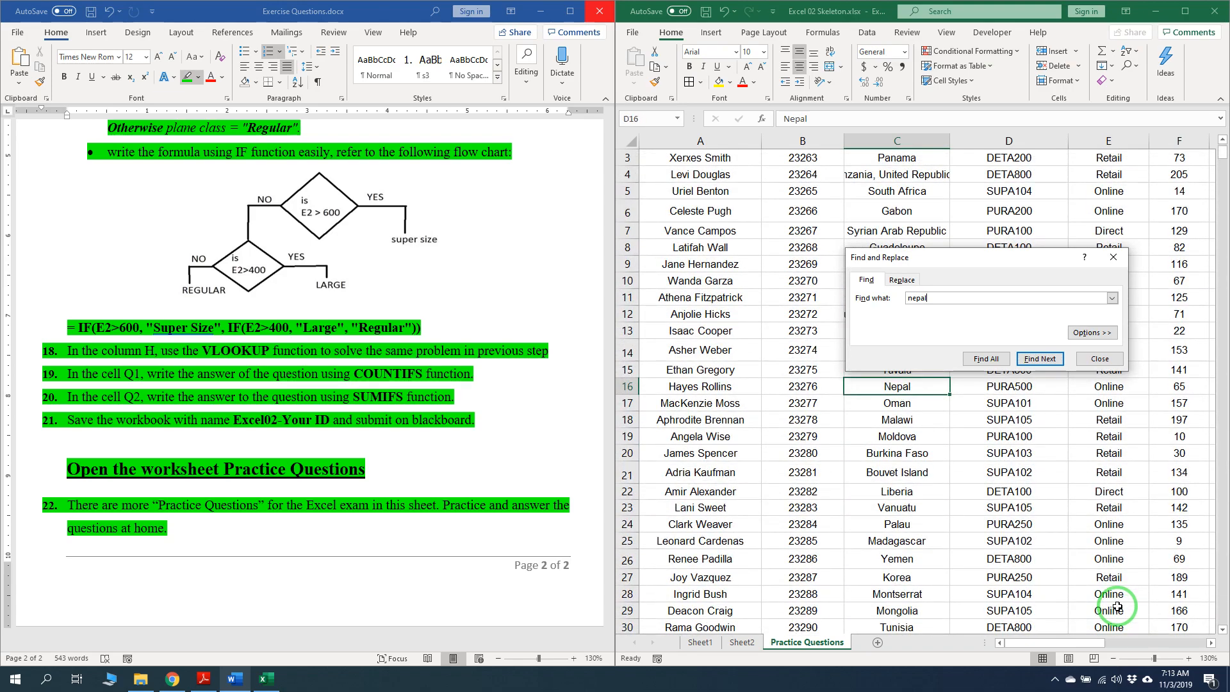
key(Return)
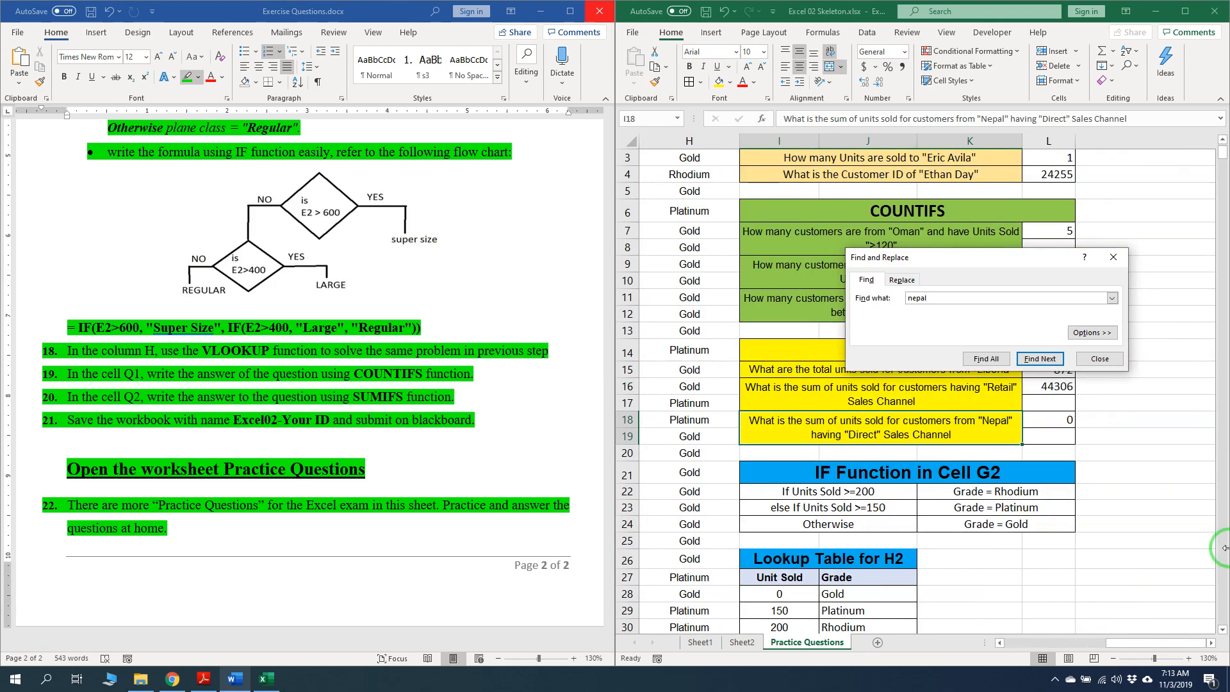
click(1100, 358)
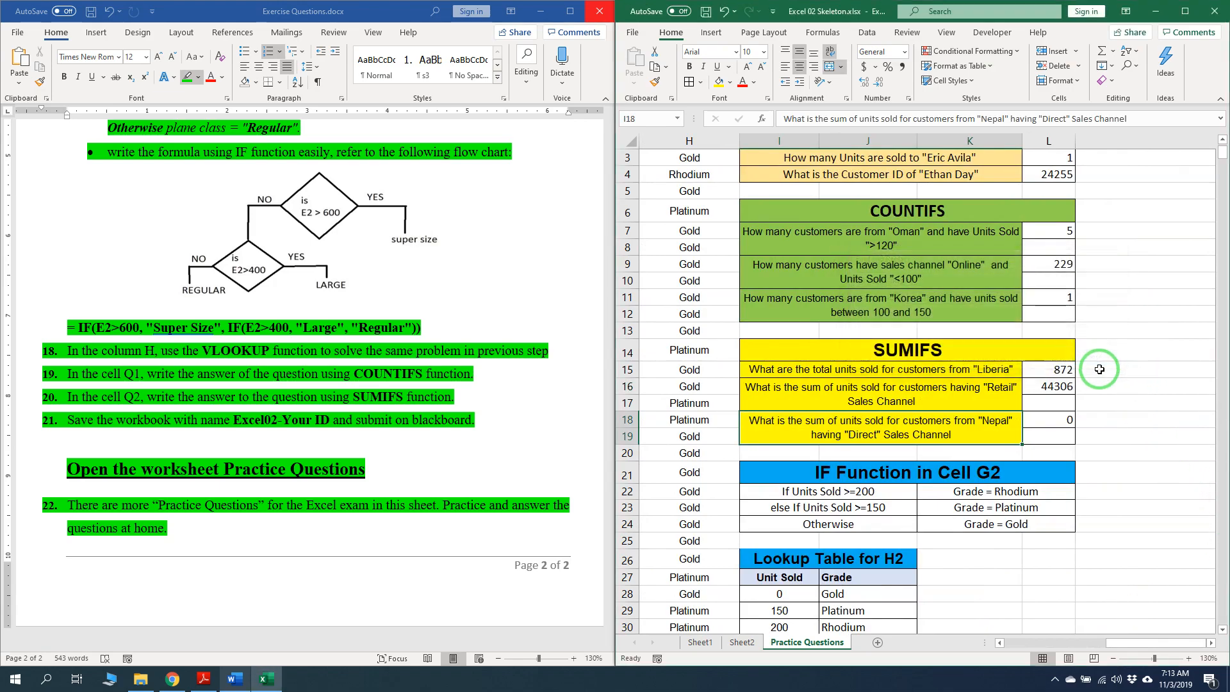
click(1061, 423)
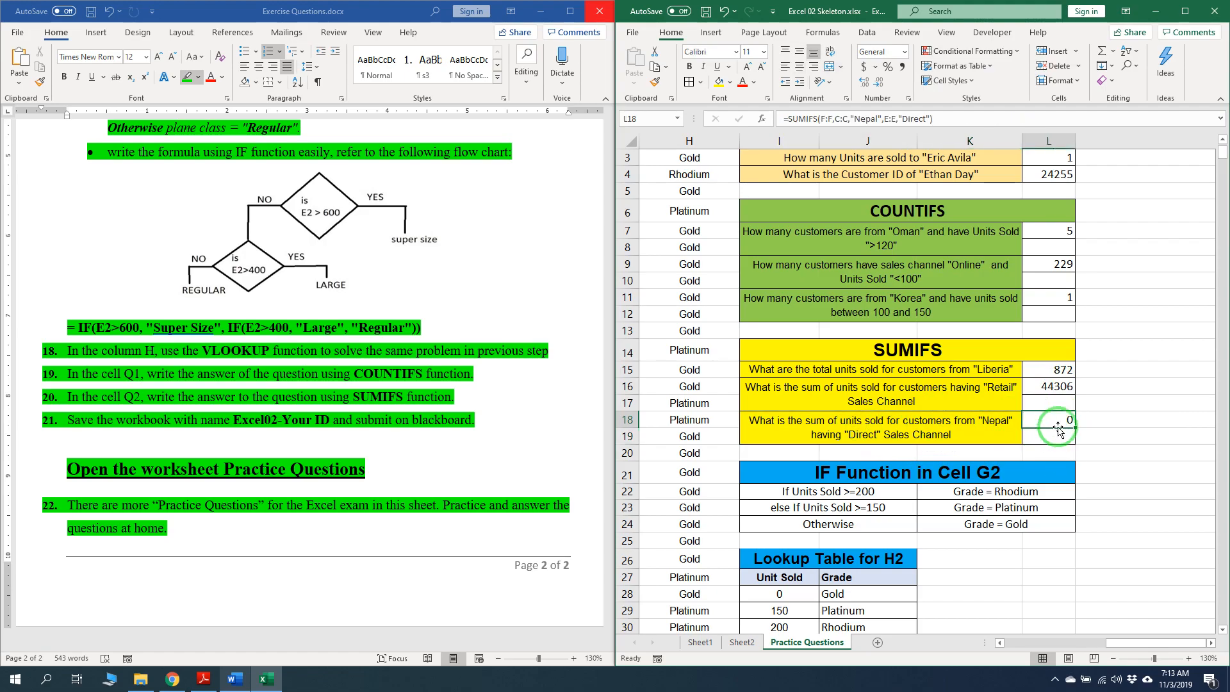
scroll(985, 471, down, 2)
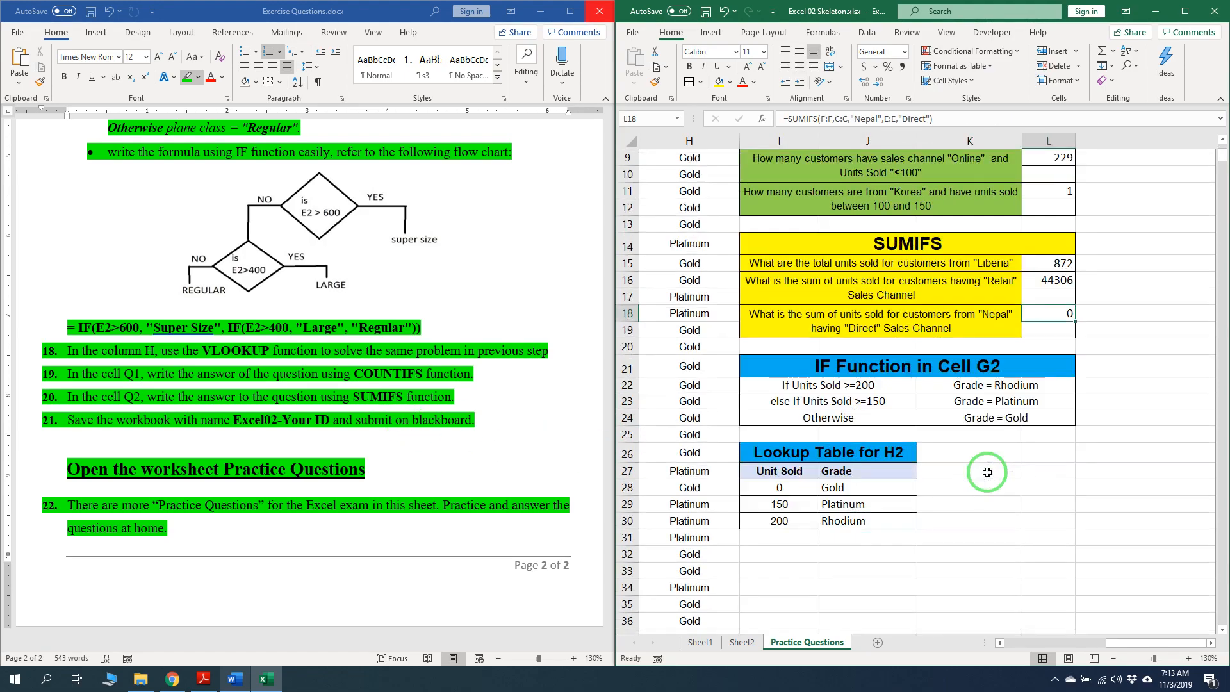
click(1055, 687)
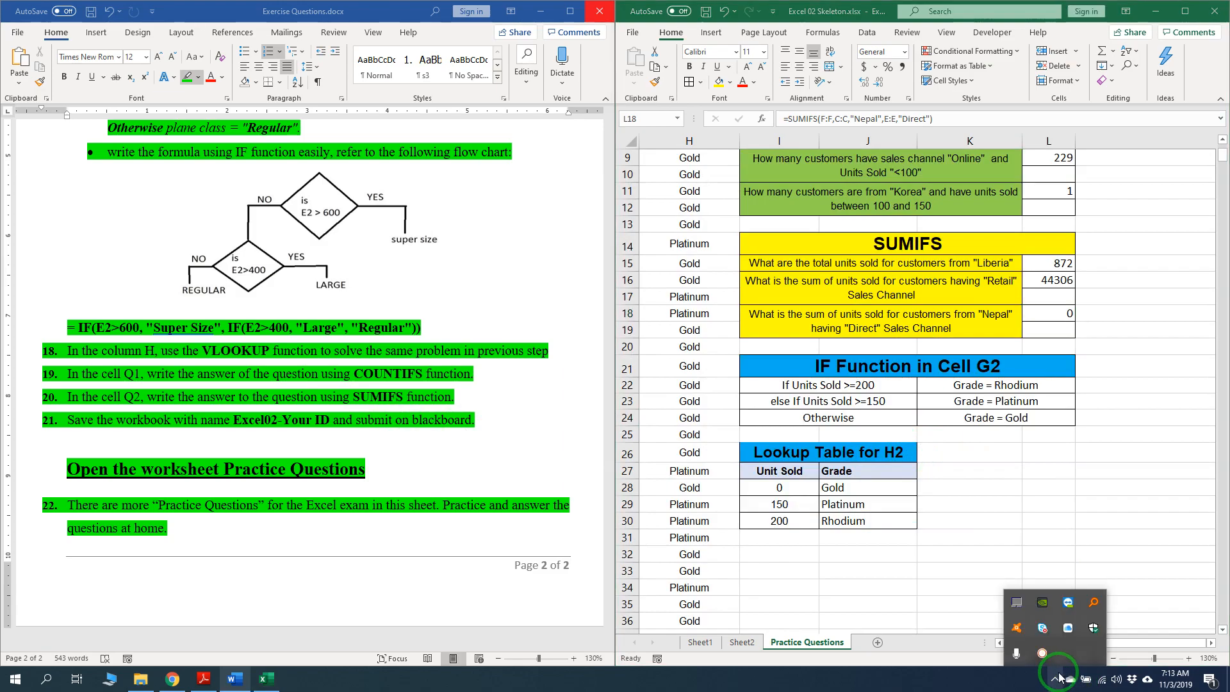
click(1041, 652)
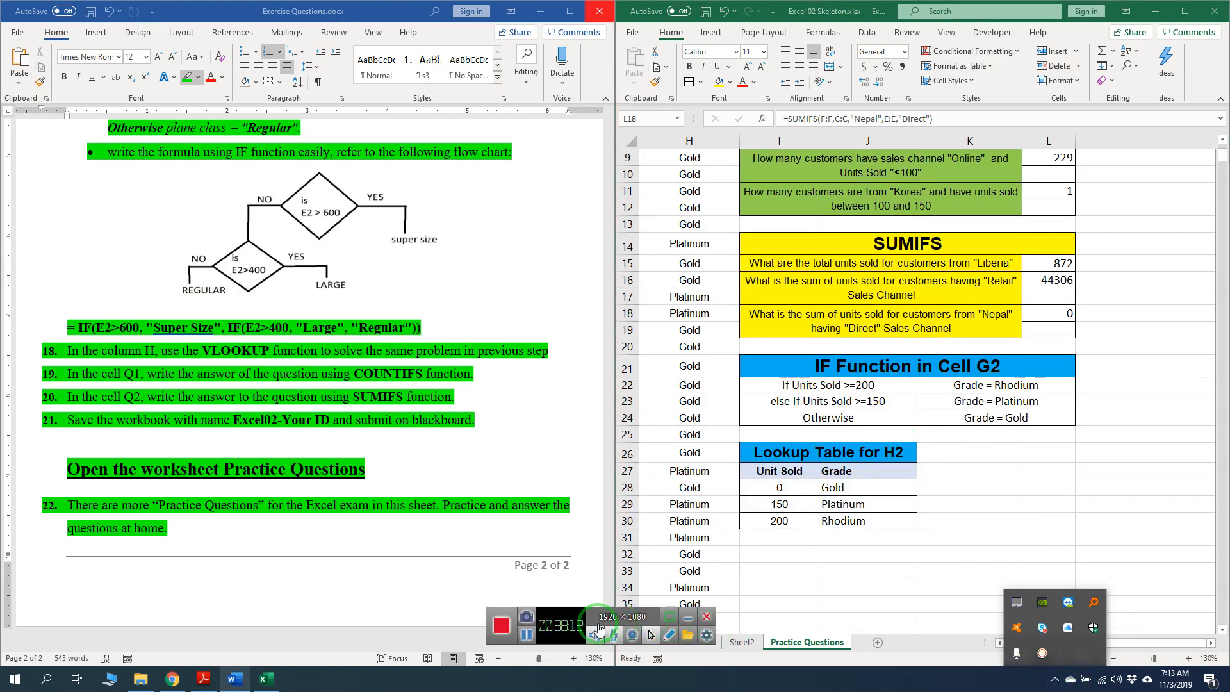